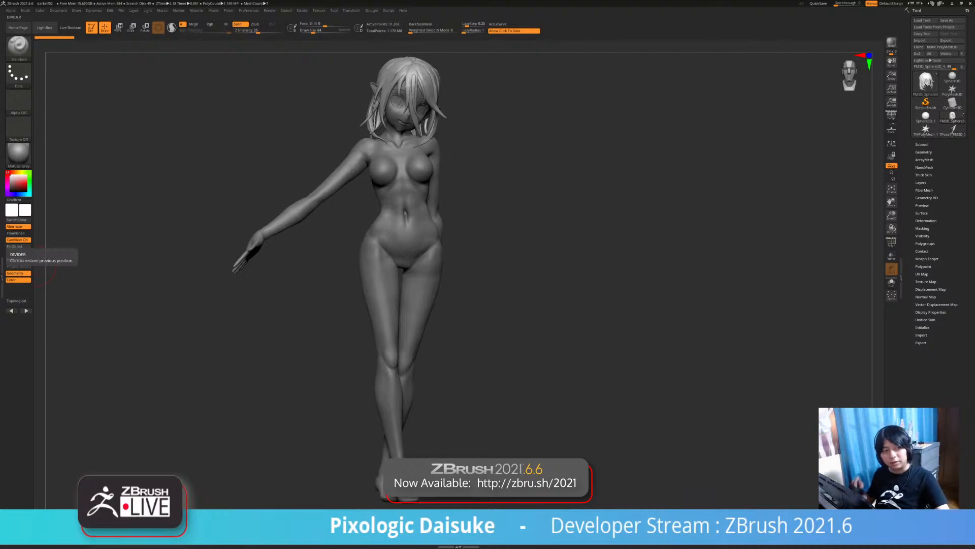
mouse_move(563, 275)
mouse_down()
mouse_move(525, 276)
mouse_move(562, 276)
mouse_up()
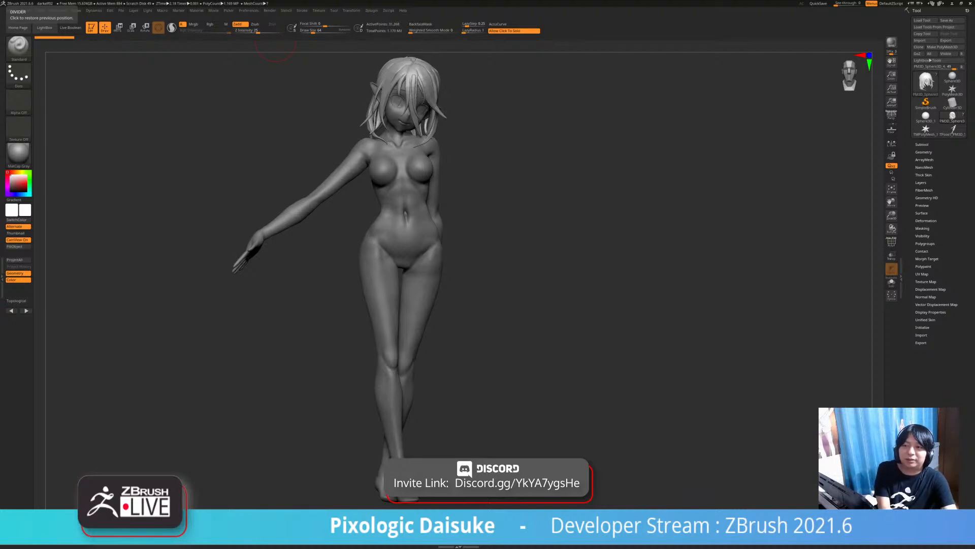
drag(539, 277, 497, 282)
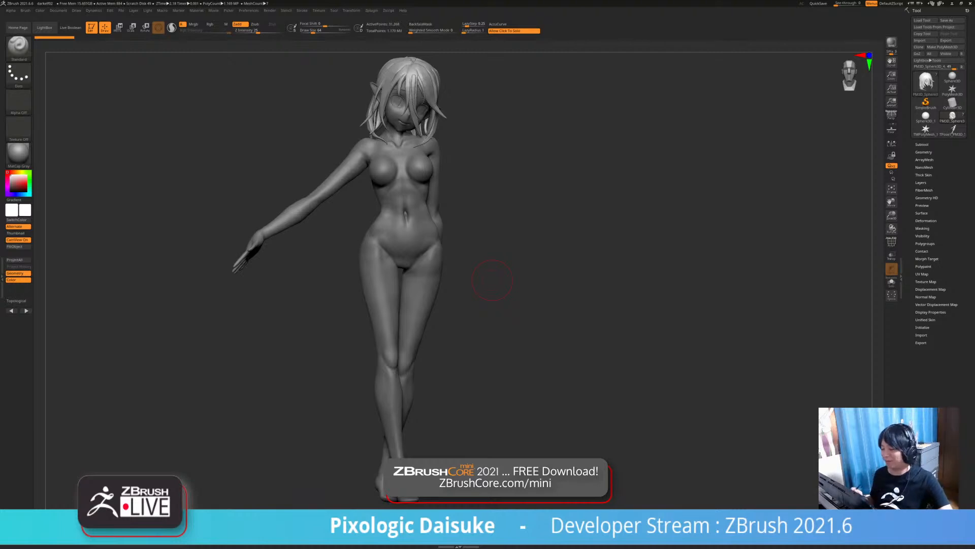
Hide the hair and make the eyes the active subtool
drag(502, 329, 453, 287)
alt+click(415, 93)
alt+drag(502, 223, 478, 214)
click(517, 242)
mouse_move(516, 242)
alt+mouse_down()
mouse_move(496, 233)
mouse_move(510, 242)
alt+mouse_up()
click(509, 241)
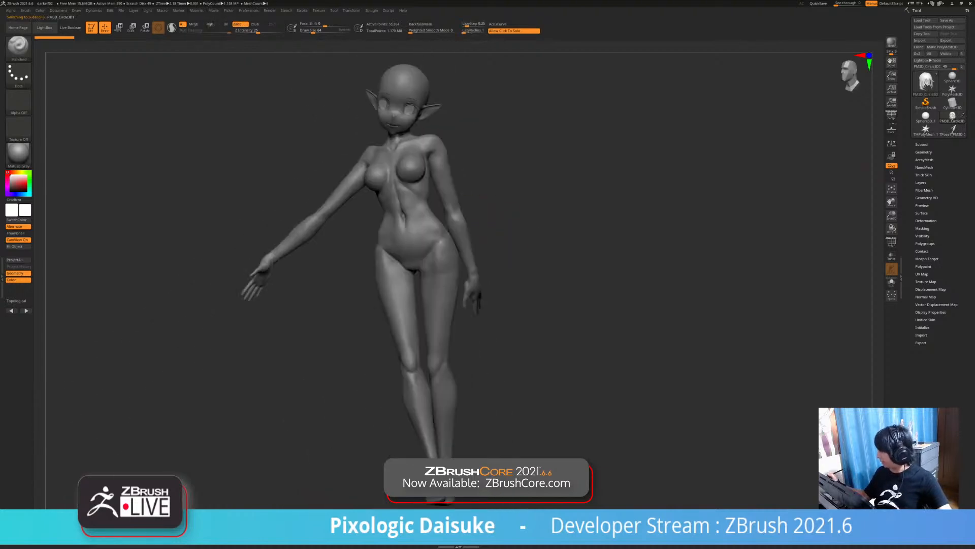
Expand the subtool list and turn the hair subtool's visibility on
click(922, 144)
drag(921, 150, 930, 151)
drag(833, 259, 847, 256)
drag(884, 224, 909, 225)
alt+drag(909, 225, 833, 234)
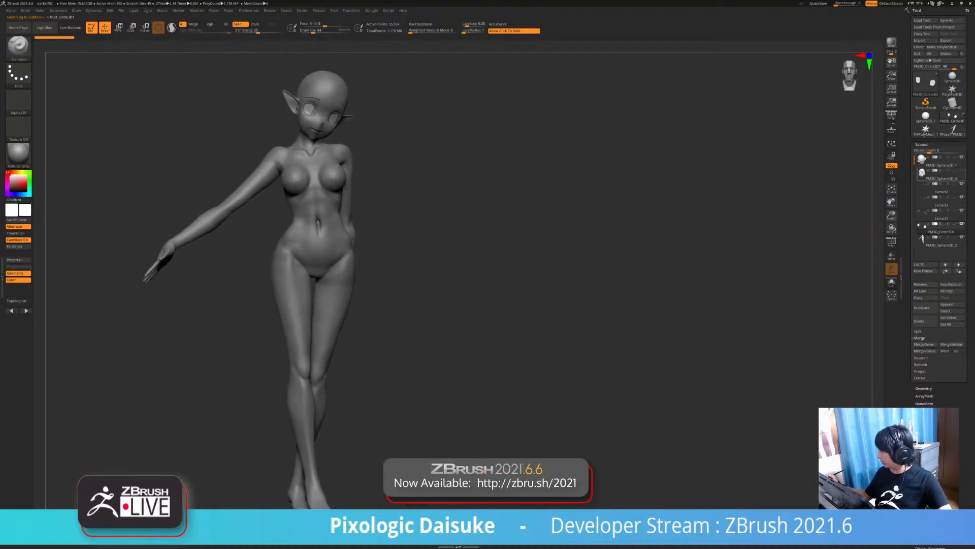
click(961, 170)
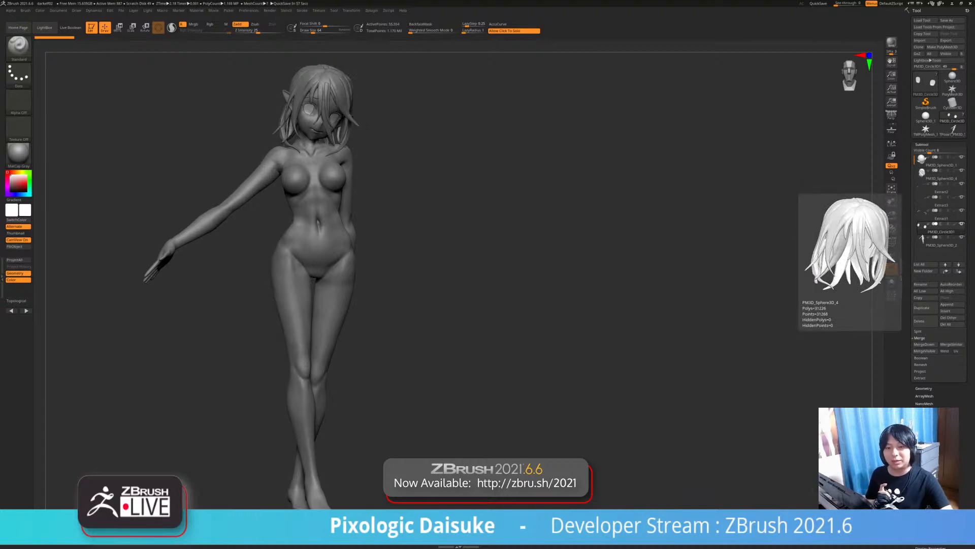
Make the hair the active subtool
mouse_move(457, 244)
mouse_down()
mouse_move(686, 246)
mouse_move(508, 245)
mouse_move(414, 355)
mouse_move(508, 354)
mouse_move(373, 352)
mouse_move(421, 350)
mouse_up()
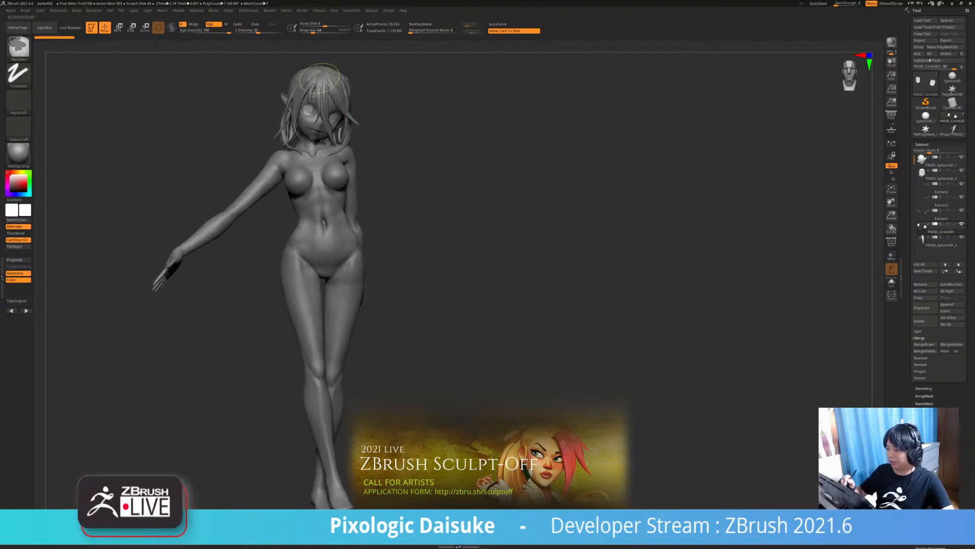
ctrl+right_drag(326, 86, 338, 137)
alt+click(338, 101)
mouse_move(351, 224)
right_down()
mouse_move(378, 233)
mouse_move(394, 280)
mouse_move(382, 269)
right_up()
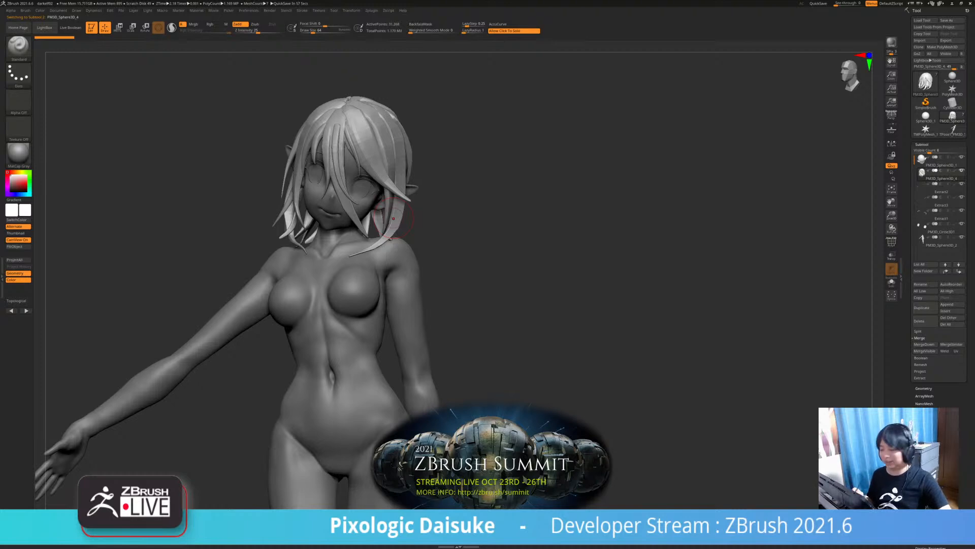
click(18, 46)
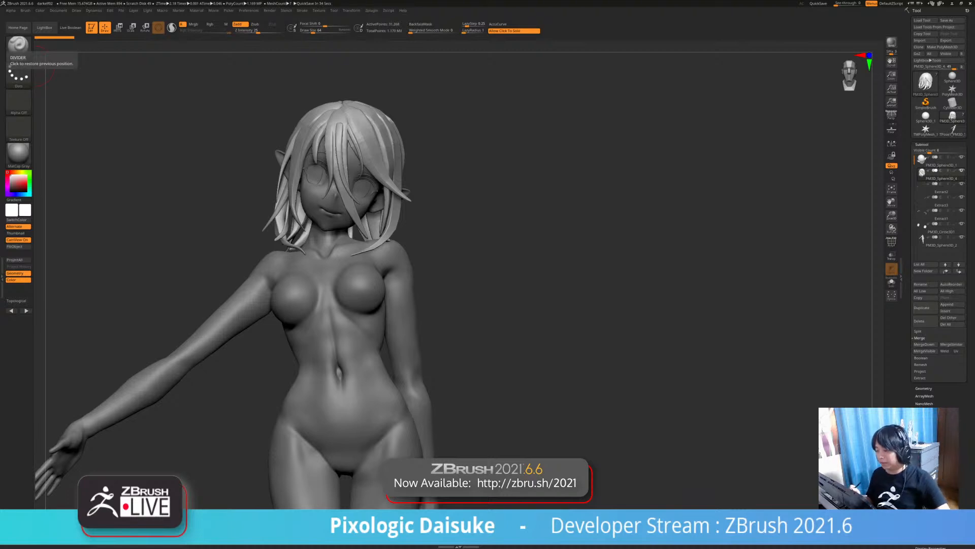
drag(444, 274, 499, 278)
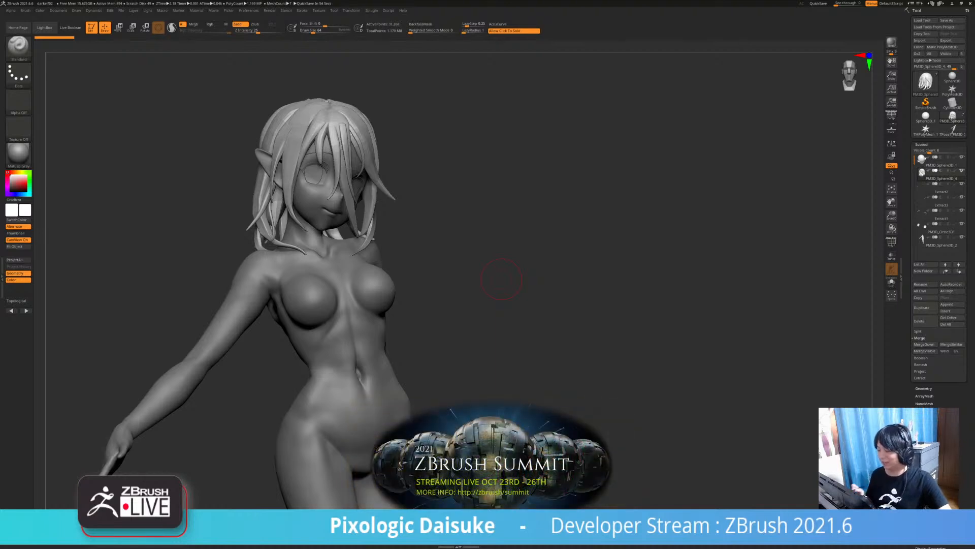
drag(501, 279, 453, 311)
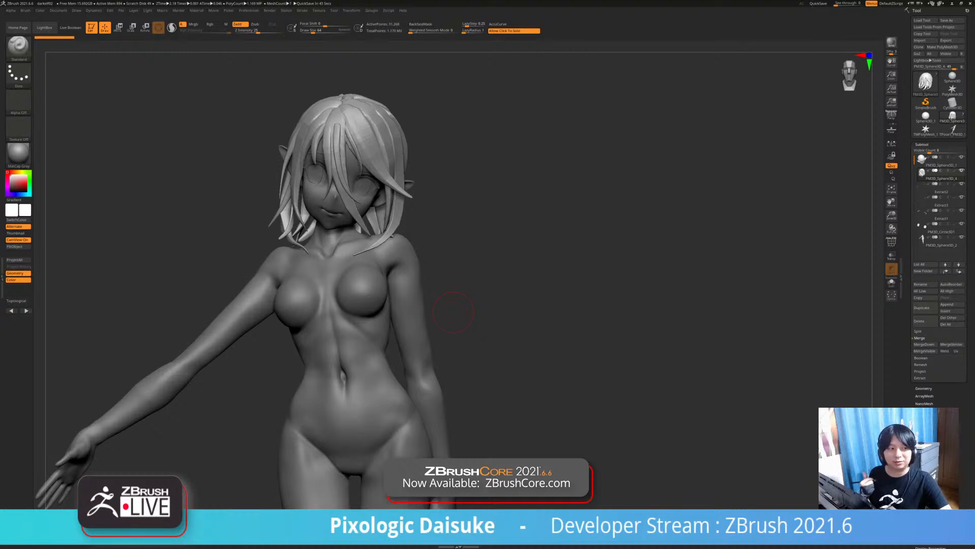
mouse_move(497, 274)
mouse_down()
mouse_move(513, 261)
mouse_move(459, 281)
mouse_up()
mouse_move(459, 320)
alt+mouse_down()
mouse_move(450, 272)
mouse_move(466, 269)
mouse_move(438, 271)
alt+mouse_up()
mouse_move(438, 270)
right_down()
mouse_move(460, 275)
mouse_move(475, 262)
mouse_move(467, 272)
right_up()
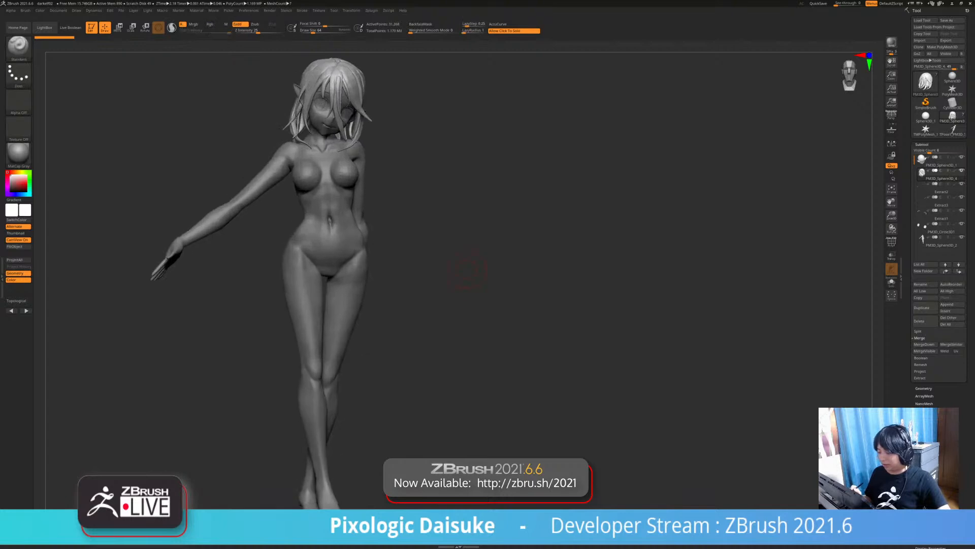
Turn on polypaint display for all subtools of the character
click(18, 152)
shift+click(955, 157)
mouse_move(458, 274)
mouse_down()
mouse_move(594, 275)
mouse_move(426, 284)
mouse_up()
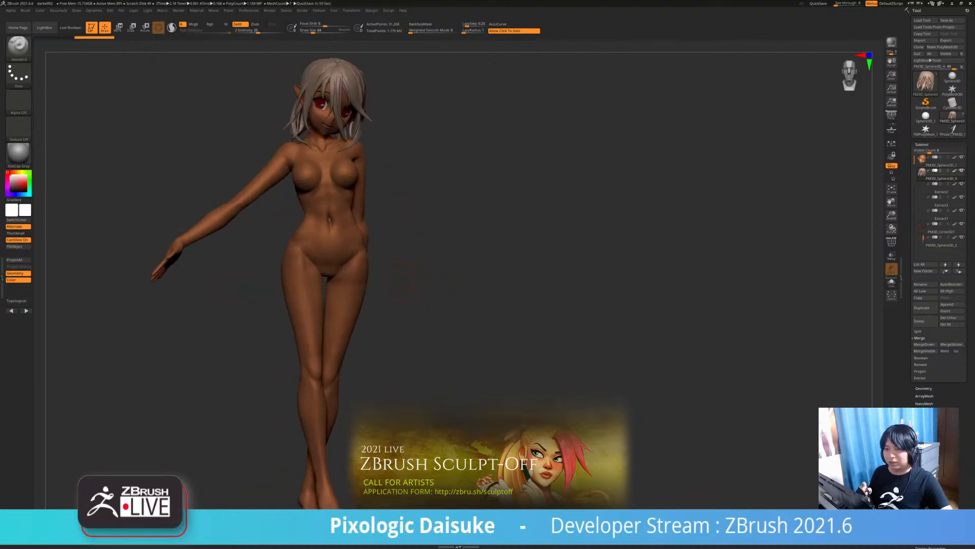
mouse_move(394, 281)
mouse_down()
mouse_move(406, 279)
mouse_move(351, 283)
mouse_move(447, 335)
mouse_up()
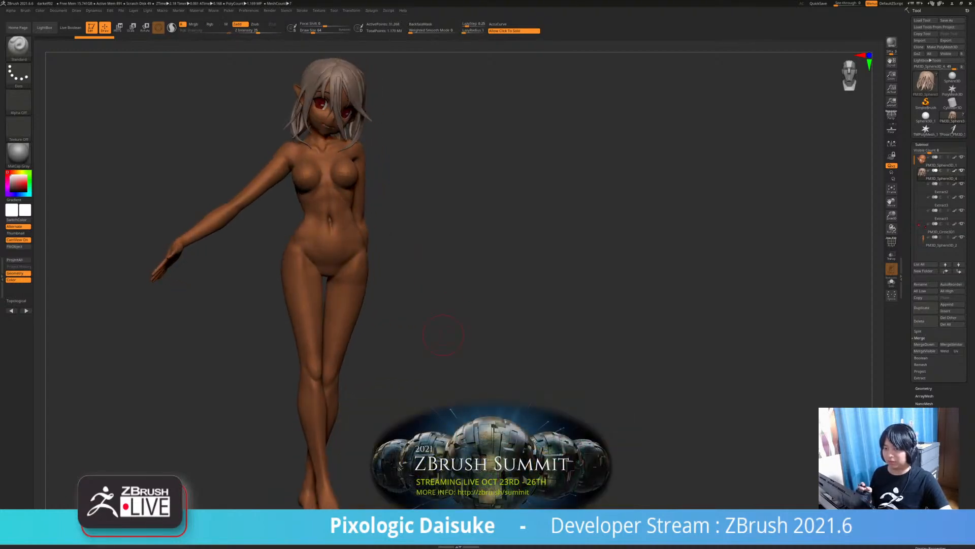
Make the body the active subtool and isolate it with Solo
alt+click(355, 207)
ctrl+right_drag(369, 190, 368, 208)
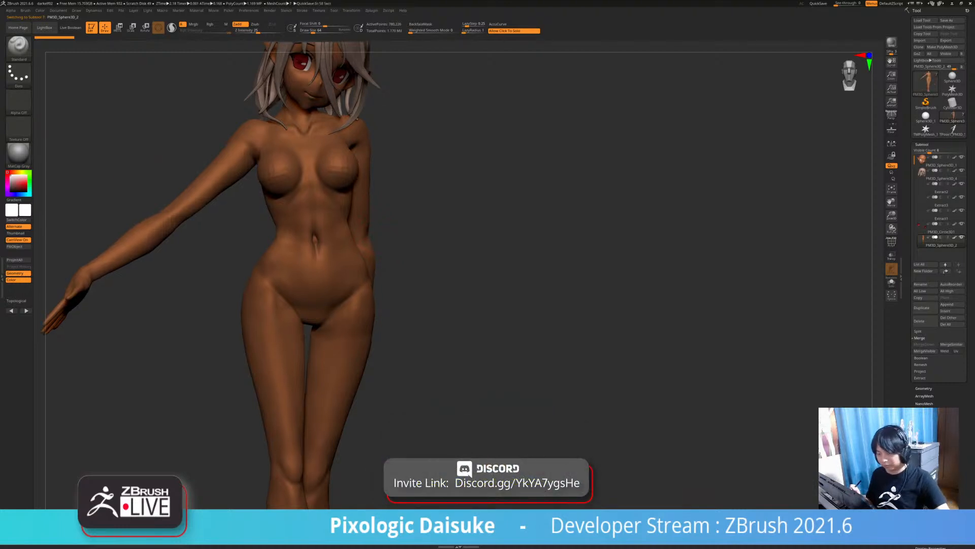
right_drag(65, 307, 45, 314)
mouse_move(376, 142)
alt+mouse_down()
mouse_move(411, 174)
mouse_move(429, 152)
mouse_move(418, 154)
alt+mouse_up()
click(426, 175)
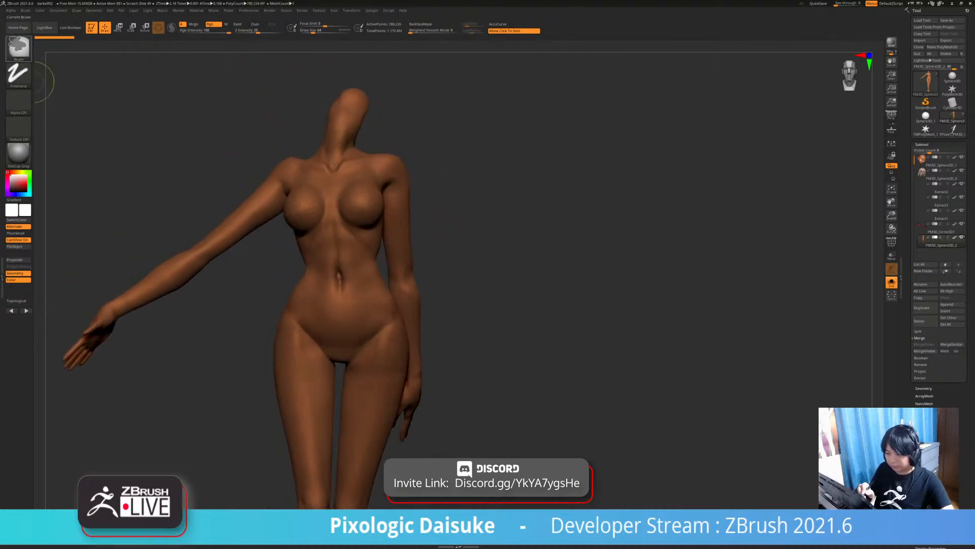
Mask the chest, shoulders and upper arms of the body with the MaskLasso brush, following a short-sleeved top
ctrl+click(18, 48)
click(134, 80)
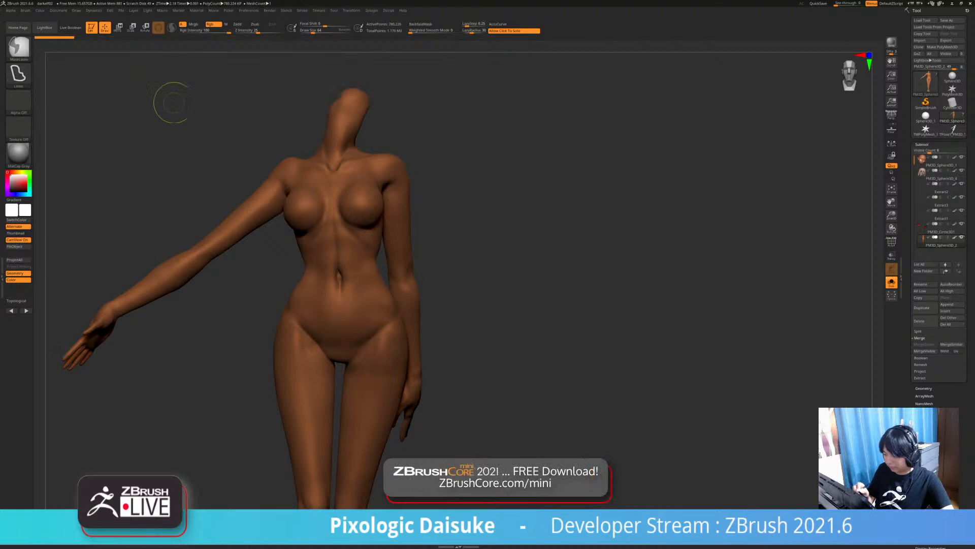
mouse_move(411, 142)
ctrl+mouse_down()
mouse_move(350, 193)
mouse_move(468, 197)
ctrl+mouse_up()
mouse_move(266, 152)
ctrl+mouse_down()
mouse_move(364, 186)
mouse_move(257, 216)
ctrl+mouse_up()
mouse_move(365, 144)
ctrl+mouse_down()
mouse_move(397, 178)
mouse_move(425, 174)
ctrl+mouse_up()
ctrl+drag(274, 126, 276, 155)
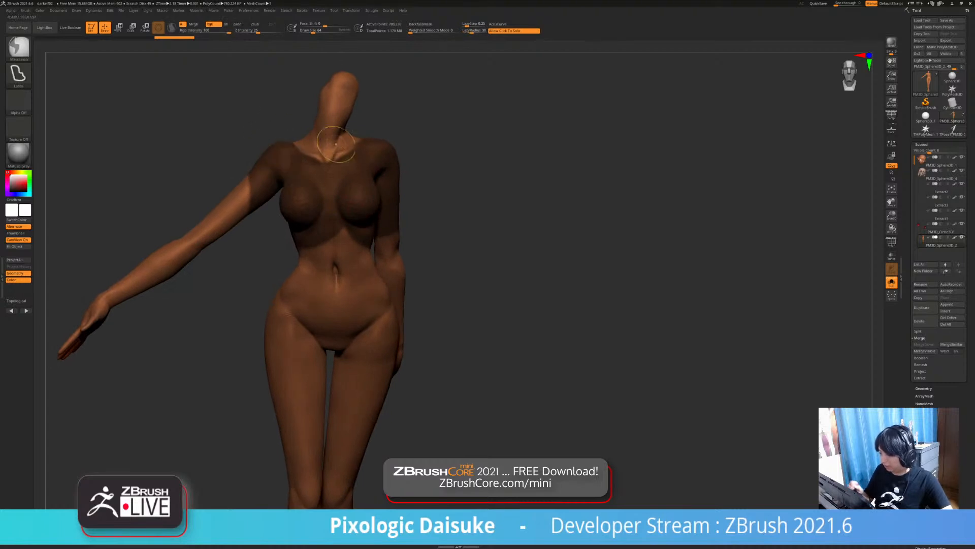
ctrl+drag(359, 125, 380, 171)
Adjust the mask's sleeve edges on both upper arms with lasso masking and unmasking
mouse_move(378, 237)
alt+right_down()
mouse_move(366, 198)
mouse_move(334, 219)
alt+right_up()
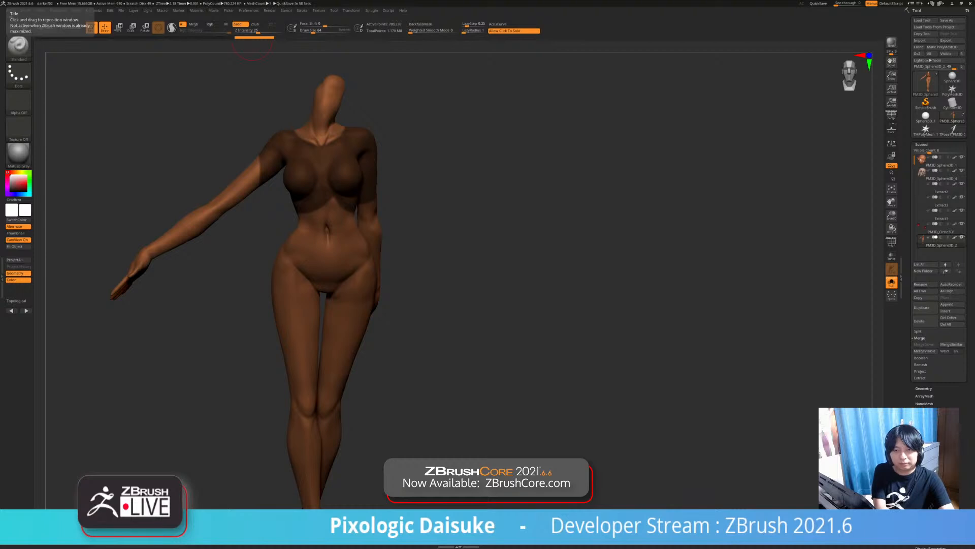
mouse_move(523, 310)
mouse_down()
mouse_move(464, 316)
mouse_move(518, 312)
mouse_move(511, 281)
mouse_move(442, 285)
mouse_up()
mouse_move(418, 150)
ctrl+mouse_down()
mouse_move(382, 155)
mouse_move(371, 193)
mouse_move(418, 175)
ctrl+mouse_up()
mouse_move(452, 209)
mouse_down()
mouse_move(495, 207)
mouse_move(471, 206)
mouse_up()
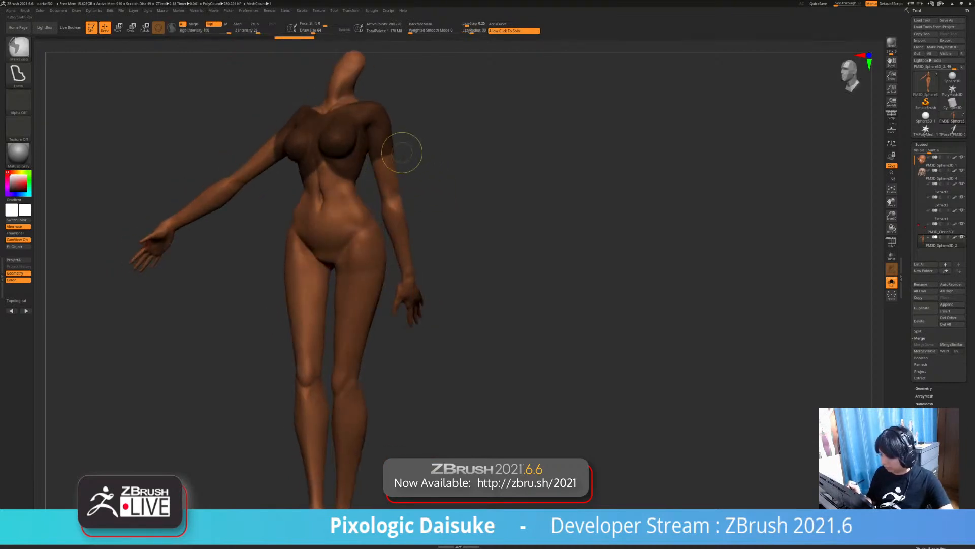
mouse_move(367, 164)
ctrl+alt+mouse_down()
mouse_move(379, 190)
mouse_move(413, 174)
mouse_move(457, 173)
ctrl+alt+mouse_up()
ctrl+alt+drag(279, 126, 287, 163)
click(246, 165)
Extend the lasso mask around the back and side of the upper torso
mouse_move(419, 240)
alt+mouse_down()
mouse_move(423, 219)
mouse_move(375, 221)
alt+mouse_up()
click(508, 228)
drag(508, 228, 376, 238)
mouse_move(533, 254)
alt+mouse_down()
mouse_move(538, 284)
mouse_move(500, 285)
alt+mouse_up()
alt+right_drag(444, 203, 394, 164)
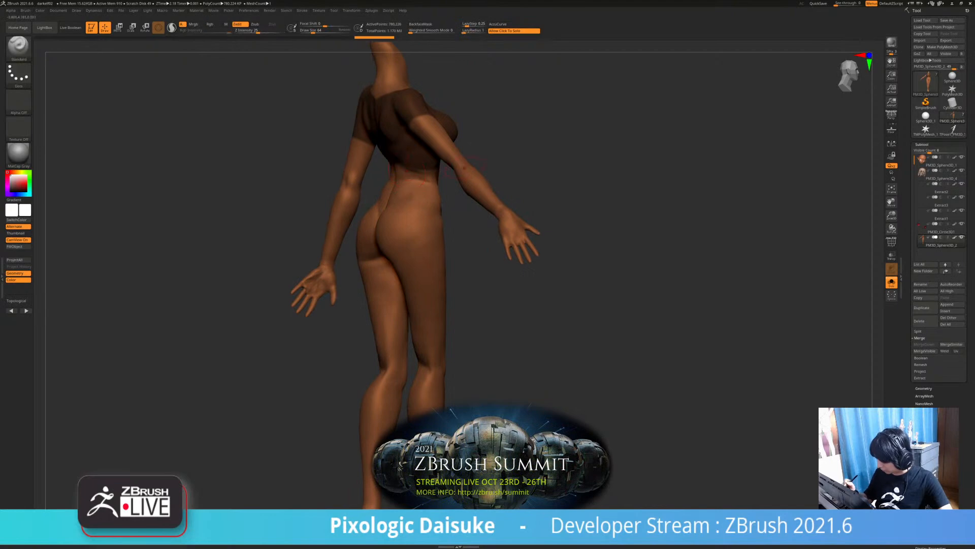
right_drag(464, 171, 486, 170)
mouse_move(363, 186)
ctrl+mouse_down()
mouse_move(443, 186)
mouse_move(391, 146)
ctrl+mouse_up()
Hide the forearm and hand of the outstretched arm to clear the view of the torso
mouse_move(488, 188)
right_down()
mouse_move(437, 189)
mouse_move(500, 176)
right_up()
mouse_move(527, 128)
ctrl+alt+shift+mouse_down()
mouse_move(471, 190)
mouse_move(469, 254)
ctrl+alt+shift+mouse_up()
ctrl+alt+shift+drag(616, 288, 496, 143)
mouse_move(497, 158)
right_down()
mouse_move(441, 160)
mouse_move(368, 183)
right_up()
Extend the mask down over the waist and abdomen to the hips
mouse_move(393, 218)
ctrl+mouse_down()
mouse_move(464, 213)
mouse_move(367, 175)
ctrl+mouse_up()
ctrl+right_drag(407, 169, 404, 127)
mouse_move(404, 127)
right_down()
mouse_move(284, 139)
mouse_move(356, 137)
right_up()
mouse_move(464, 235)
ctrl+right_down()
mouse_move(407, 213)
mouse_move(293, 195)
mouse_move(461, 189)
mouse_move(391, 198)
ctrl+right_up()
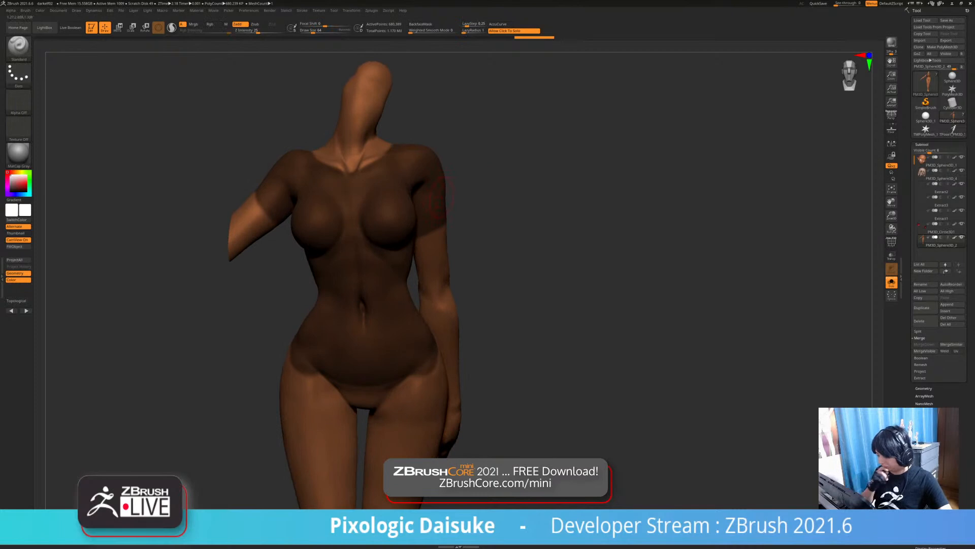
Switch masking to the MaskPen brush and unmask a deep V-shaped neckline down the front of the chest
ctrl+click(19, 46)
ctrl+click(81, 54)
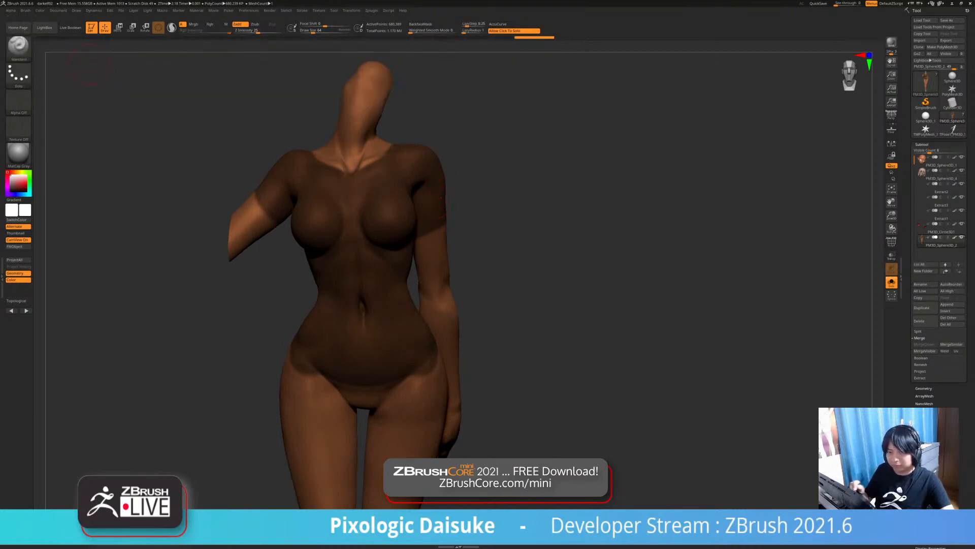
right_drag(368, 209, 354, 203)
key(ctrl)
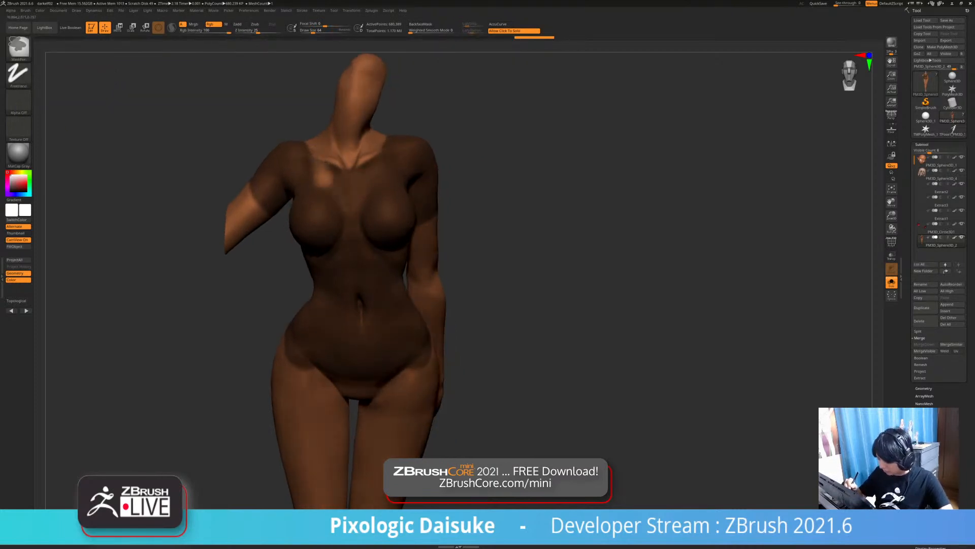
ctrl+alt+drag(344, 186, 382, 160)
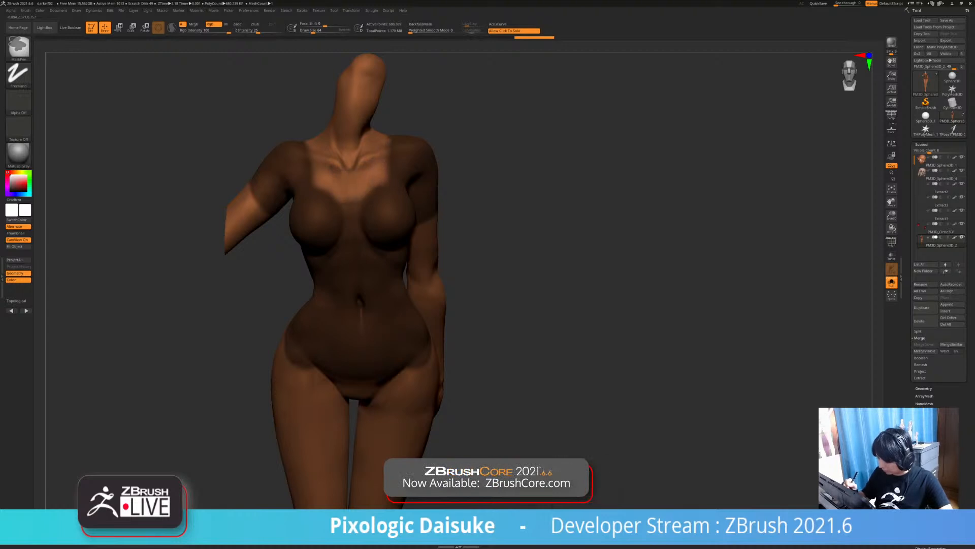
mouse_move(374, 196)
ctrl+alt+mouse_down()
mouse_move(328, 200)
mouse_move(341, 214)
mouse_move(362, 211)
ctrl+alt+mouse_up()
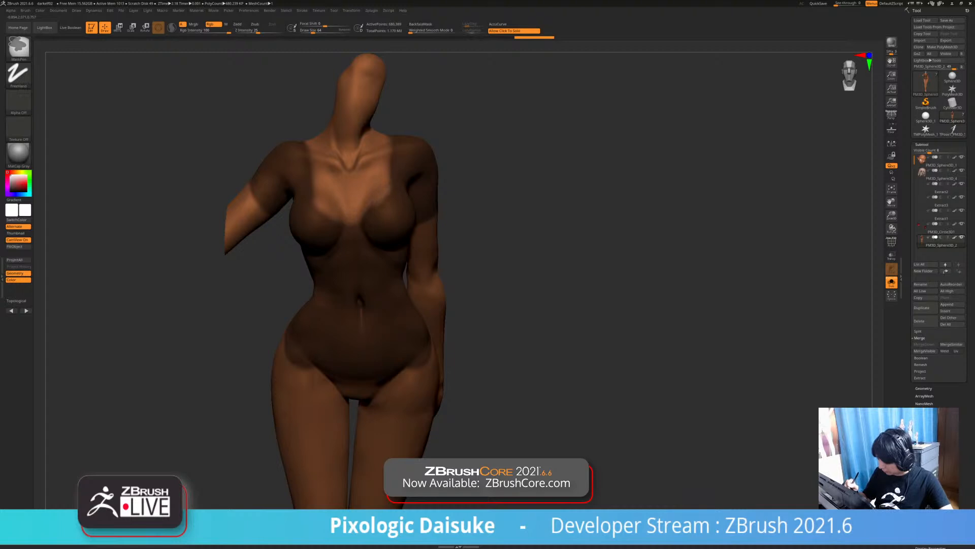
Reduce the draw size and refine the mask's edge at the point of the front neckline
mouse_move(363, 213)
right_down()
mouse_move(396, 120)
mouse_move(378, 153)
mouse_move(382, 127)
right_up()
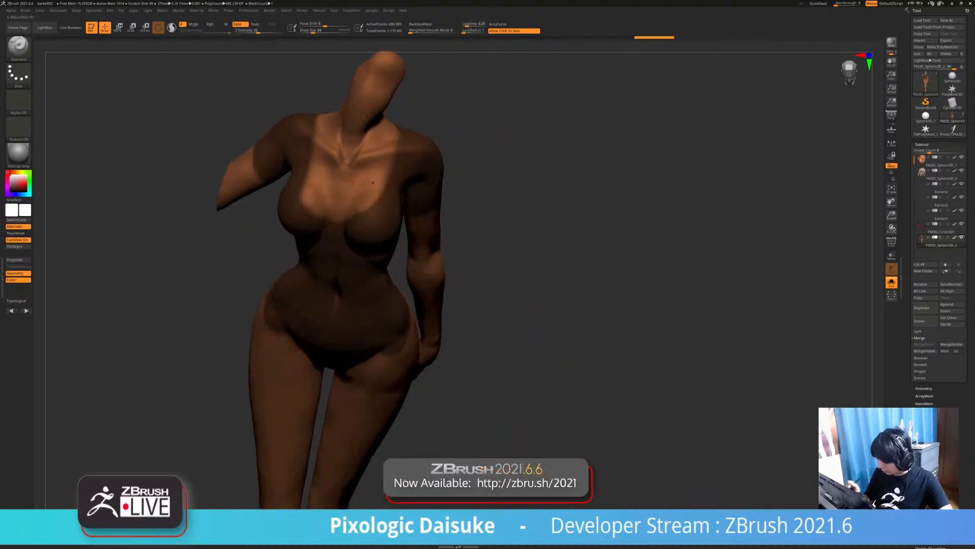
click(309, 31)
right_drag(315, 223, 354, 206)
ctrl+drag(346, 214, 347, 217)
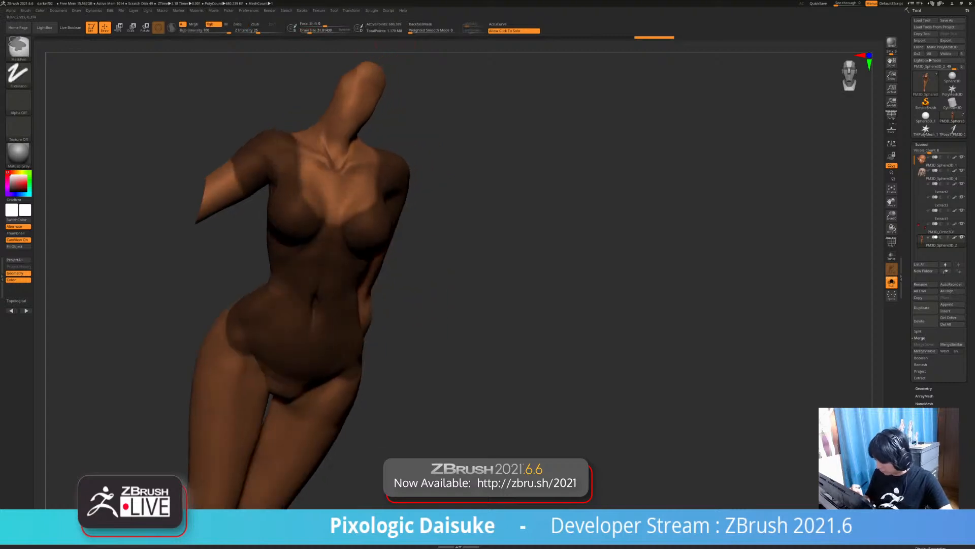
mouse_move(363, 203)
right_down()
mouse_move(381, 197)
mouse_move(355, 209)
mouse_move(300, 203)
right_up()
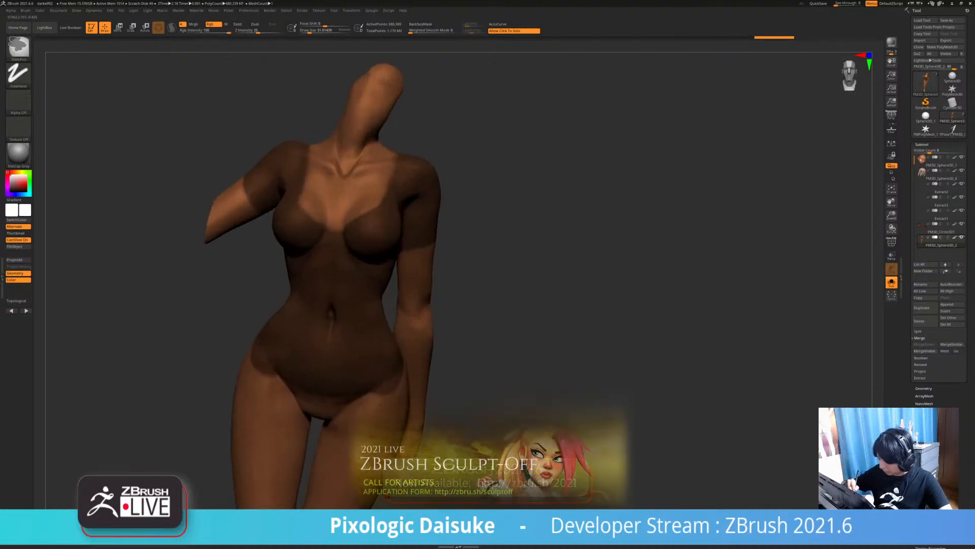
Unmask an open neckline area across the upper back between the shoulder blades, adjusting the draw size
ctrl+right_drag(414, 170, 410, 122)
right_drag(224, 148, 347, 167)
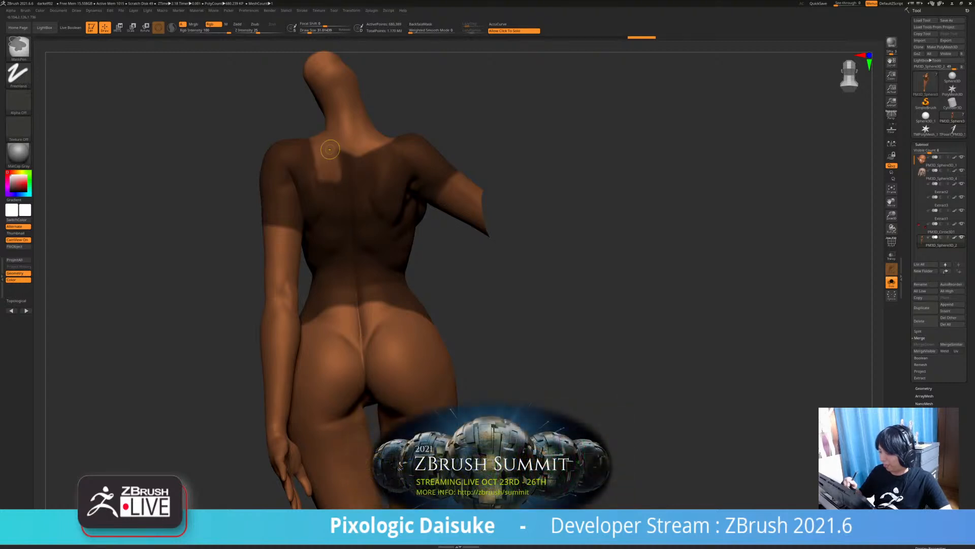
ctrl+right_drag(330, 149, 311, 167)
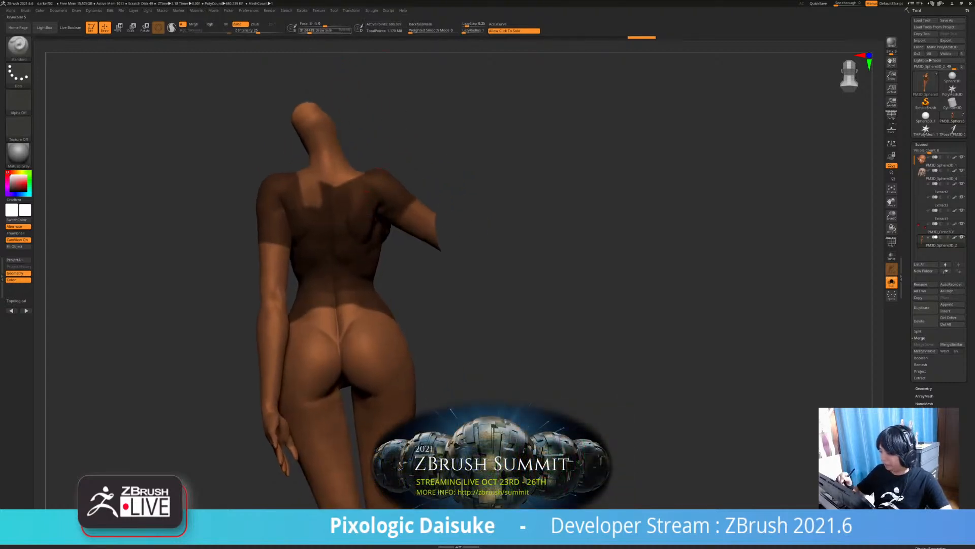
drag(310, 31, 313, 31)
mouse_move(331, 187)
ctrl+alt+mouse_down()
mouse_move(327, 201)
mouse_move(353, 190)
ctrl+alt+mouse_up()
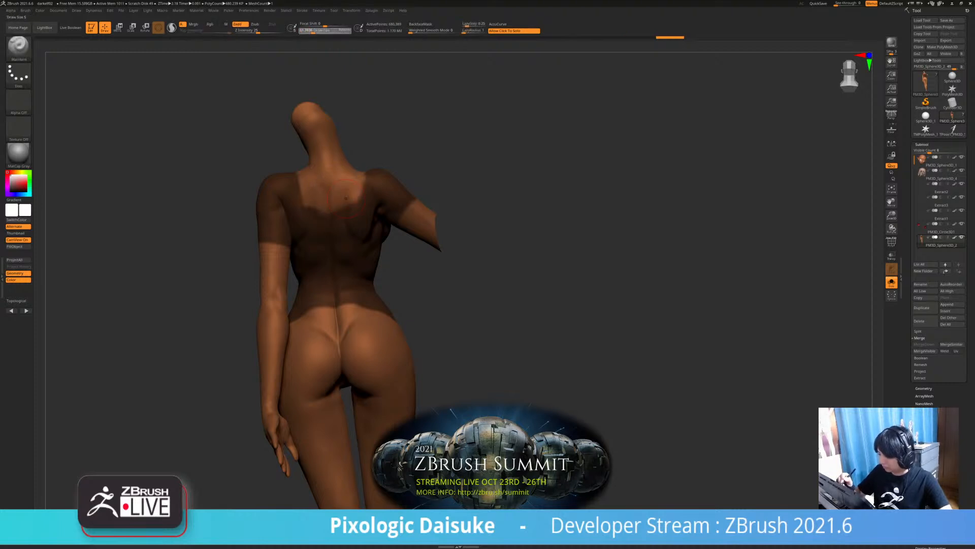
click(310, 31)
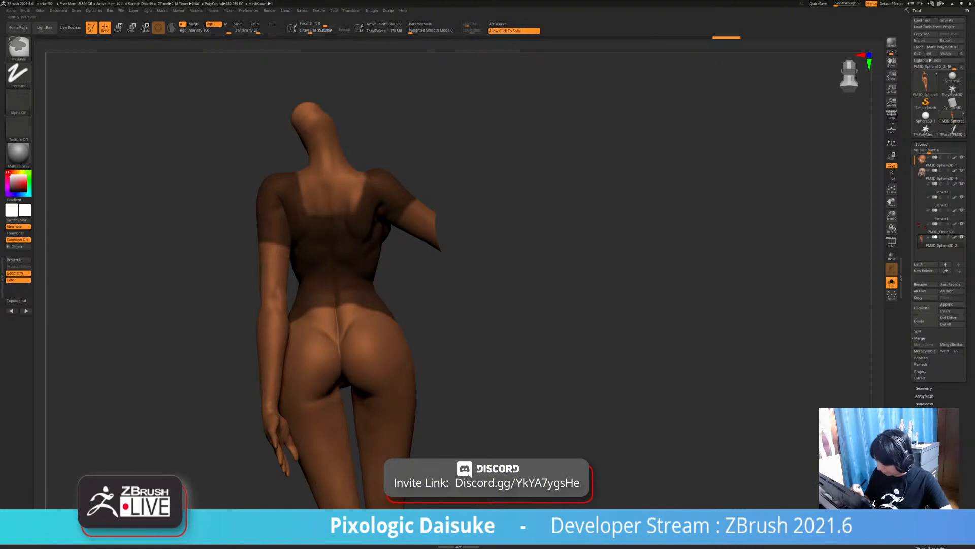
ctrl+alt+drag(355, 211, 362, 183)
Unmask a diamond-shaped opening along the spine in the middle of the back
right_drag(347, 201, 363, 179)
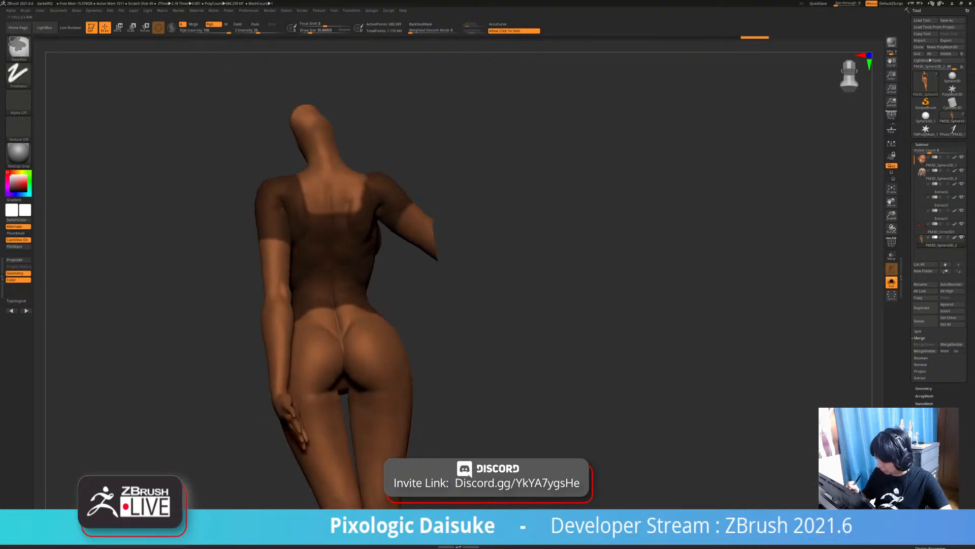
mouse_move(350, 229)
right_down()
mouse_move(363, 168)
mouse_move(358, 219)
mouse_move(348, 226)
mouse_move(350, 203)
right_up()
mouse_move(350, 204)
right_down()
mouse_move(513, 206)
mouse_move(487, 218)
mouse_move(303, 210)
mouse_move(305, 236)
mouse_move(350, 226)
right_up()
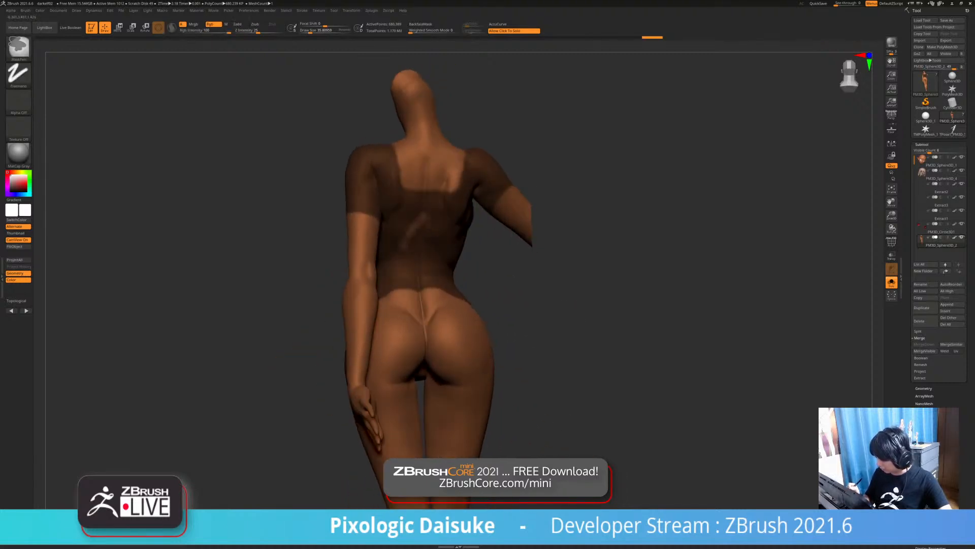
ctrl+alt+drag(433, 235, 440, 252)
right_drag(440, 252, 432, 244)
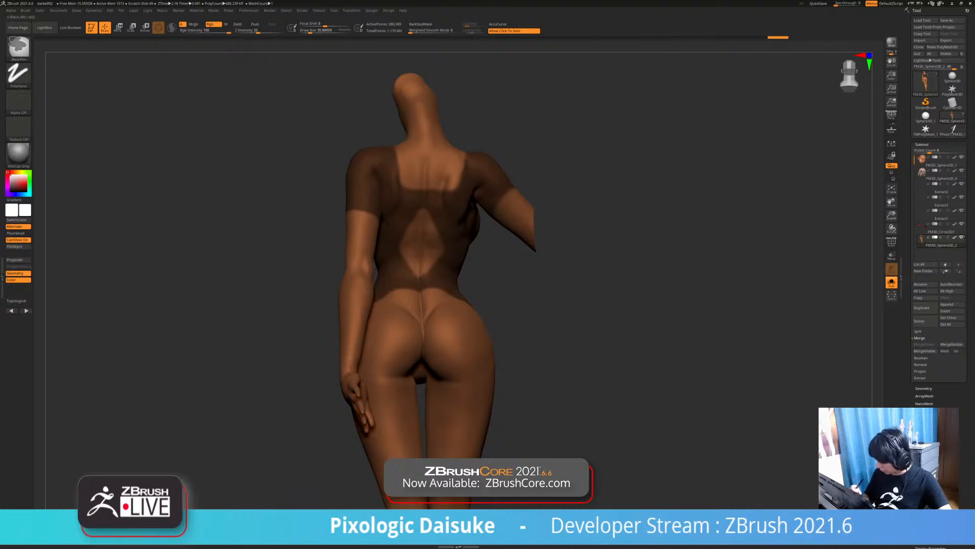
Try to unmask the sleeve area at the front of the lowered arm's shoulder with the MaskLasso brush
ctrl+right_drag(457, 167, 457, 203)
mouse_move(457, 203)
right_down()
mouse_move(518, 201)
mouse_move(447, 198)
mouse_move(482, 197)
mouse_move(458, 196)
mouse_move(460, 187)
mouse_move(470, 214)
right_up()
right_drag(470, 213, 561, 219)
mouse_move(441, 288)
right_down()
mouse_move(472, 290)
mouse_move(450, 270)
mouse_move(451, 294)
right_up()
mouse_move(451, 294)
right_down()
mouse_move(472, 292)
mouse_move(441, 290)
mouse_move(465, 292)
right_up()
ctrl+click(22, 52)
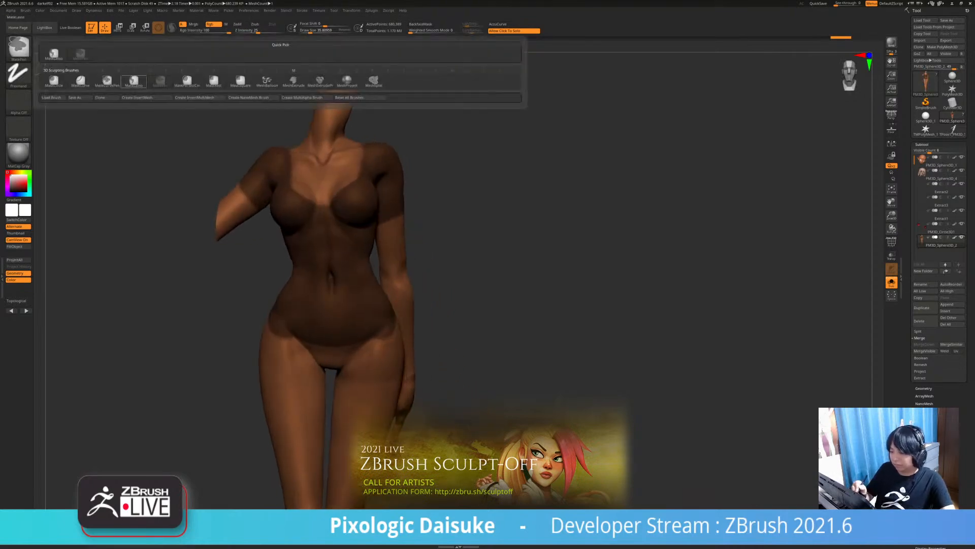
ctrl+click(53, 54)
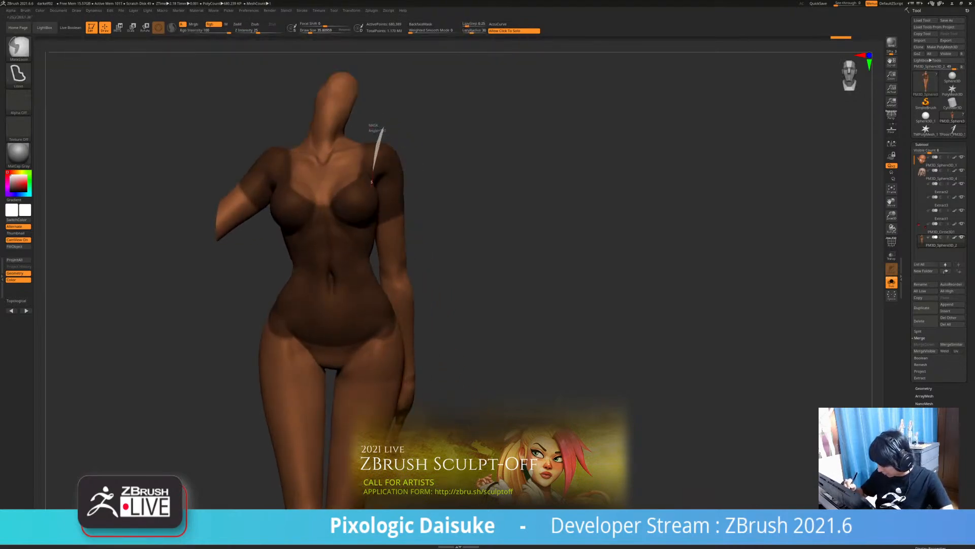
mouse_move(372, 207)
ctrl+alt+mouse_down()
mouse_move(403, 242)
mouse_move(431, 152)
ctrl+alt+mouse_up()
mouse_move(447, 203)
right_down()
mouse_move(402, 199)
mouse_move(411, 178)
right_up()
key(ctrl+z)
mouse_move(386, 133)
ctrl+right_down()
mouse_move(382, 165)
mouse_move(381, 128)
ctrl+right_up()
Switch masking to the MaskPen brush and define the shoulder strap's edge by unmasking a strip from the shoulder top to the armpit
ctrl+click(19, 48)
ctrl+click(80, 54)
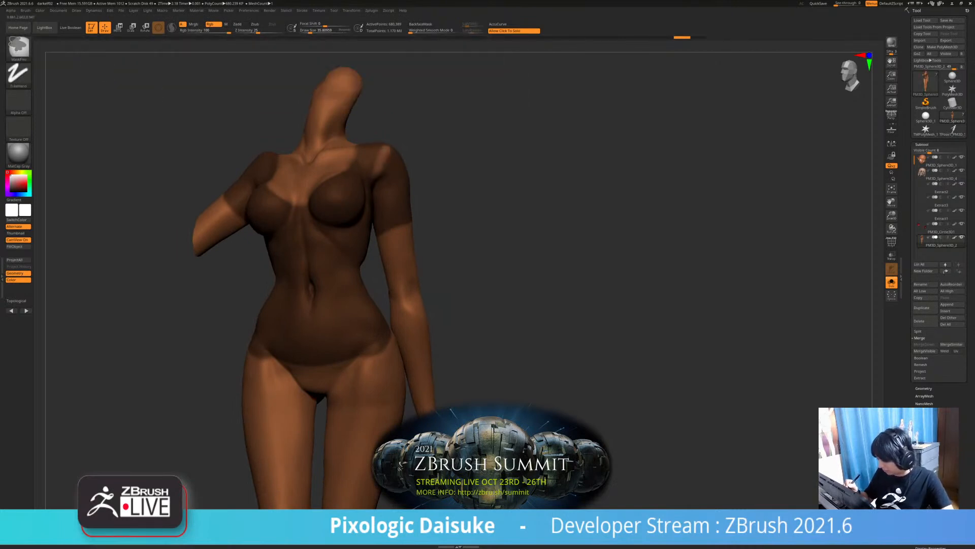
right_drag(408, 153, 382, 152)
ctrl+drag(382, 151, 398, 140)
right_drag(398, 141, 392, 173)
ctrl+drag(390, 146, 410, 136)
mouse_move(500, 152)
right_down()
mouse_move(435, 137)
mouse_move(460, 146)
right_up()
mouse_move(438, 161)
ctrl+mouse_down()
mouse_move(422, 140)
mouse_move(446, 159)
ctrl+mouse_up()
mouse_move(507, 168)
alt+right_down()
mouse_move(439, 189)
mouse_move(440, 160)
alt+right_up()
mouse_move(548, 172)
right_down()
mouse_move(430, 180)
mouse_move(430, 220)
mouse_move(450, 201)
right_up()
ctrl+alt+drag(420, 118, 390, 178)
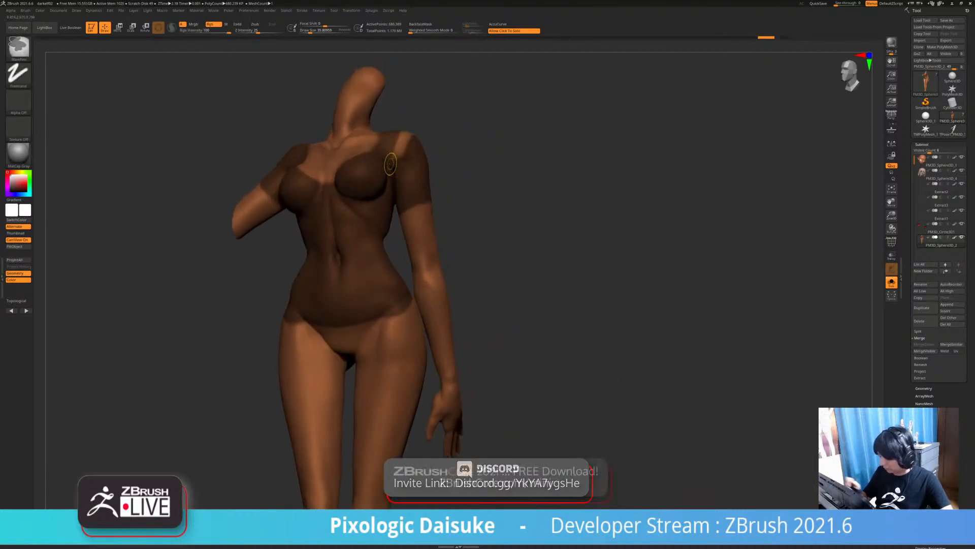
Change the MaskPen stroke to Lasso and unmask the sleeve on the lowered arm
ctrl+click(19, 48)
ctrl+click(19, 75)
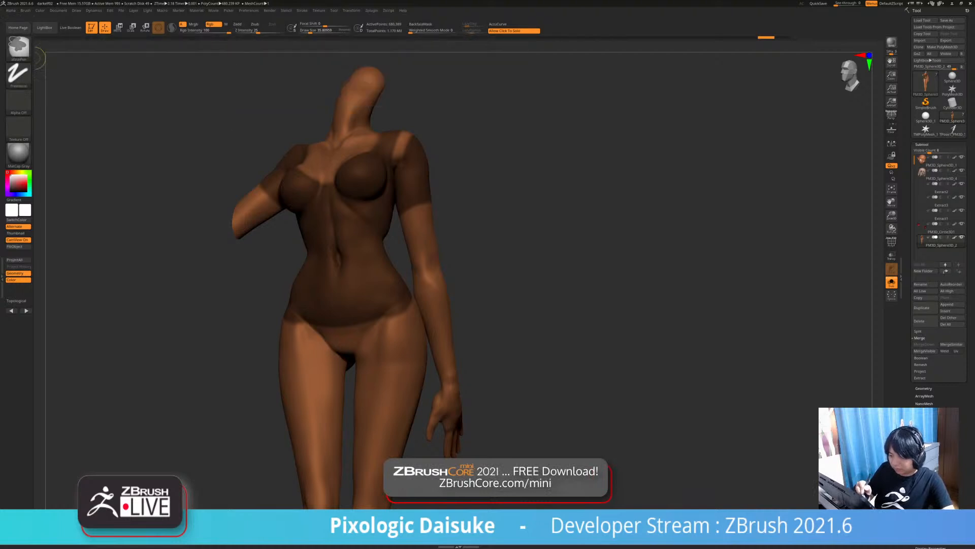
ctrl+click(19, 74)
click(106, 94)
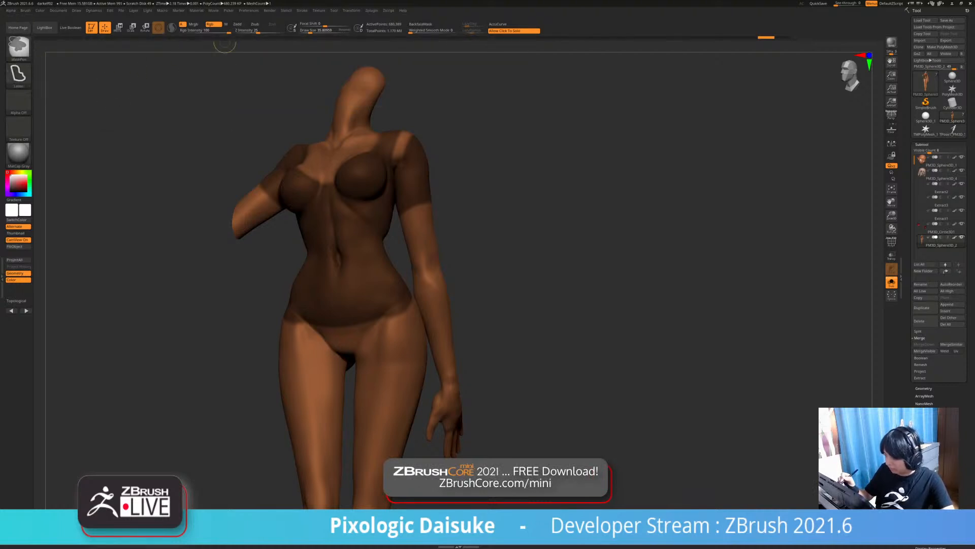
click(302, 10)
click(319, 122)
click(319, 122)
click(318, 129)
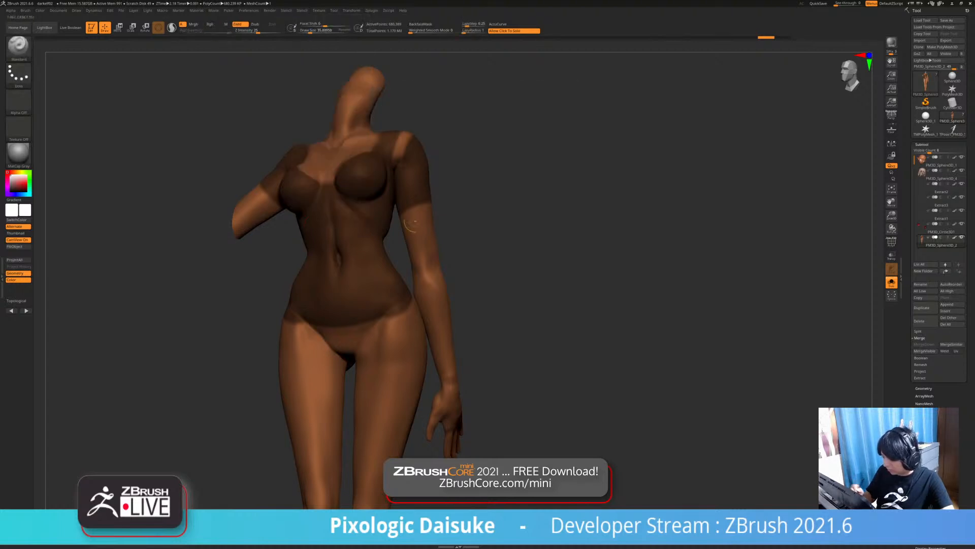
mouse_move(427, 113)
ctrl+alt+mouse_down()
mouse_move(394, 167)
mouse_move(400, 224)
mouse_move(464, 158)
mouse_move(401, 177)
mouse_move(231, 158)
ctrl+alt+mouse_up()
key(ctrl+z)
Reselect the MaskPen brush for masking
ctrl+click(19, 49)
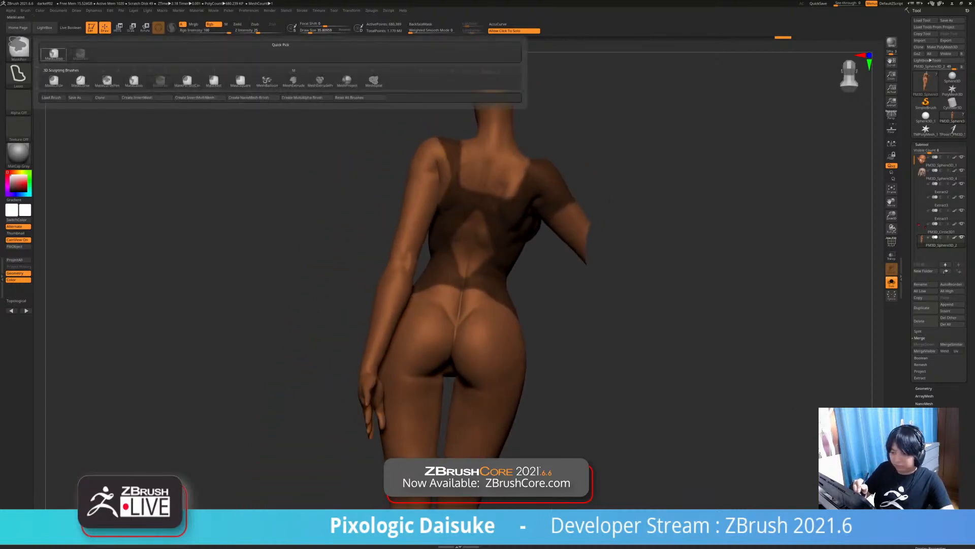
ctrl+click(18, 49)
ctrl+click(19, 76)
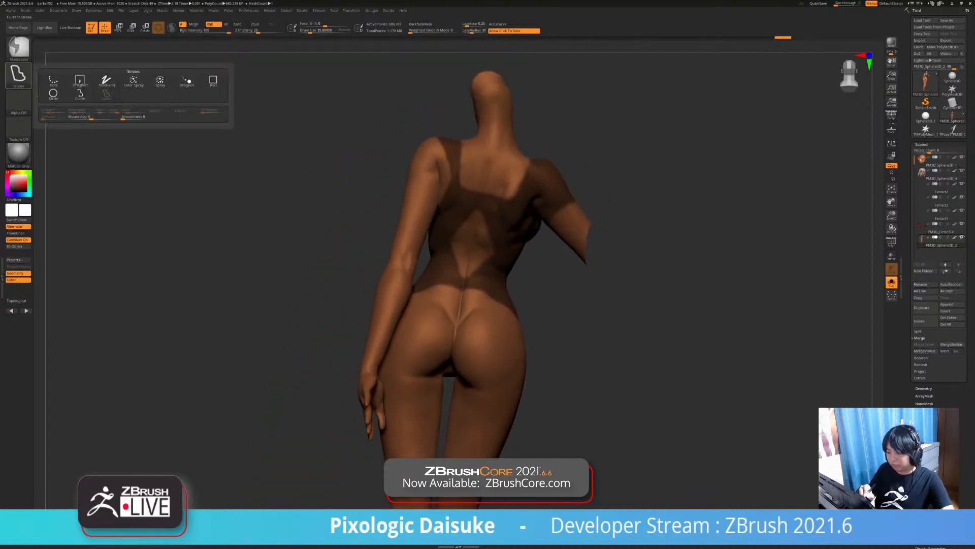
ctrl+click(19, 75)
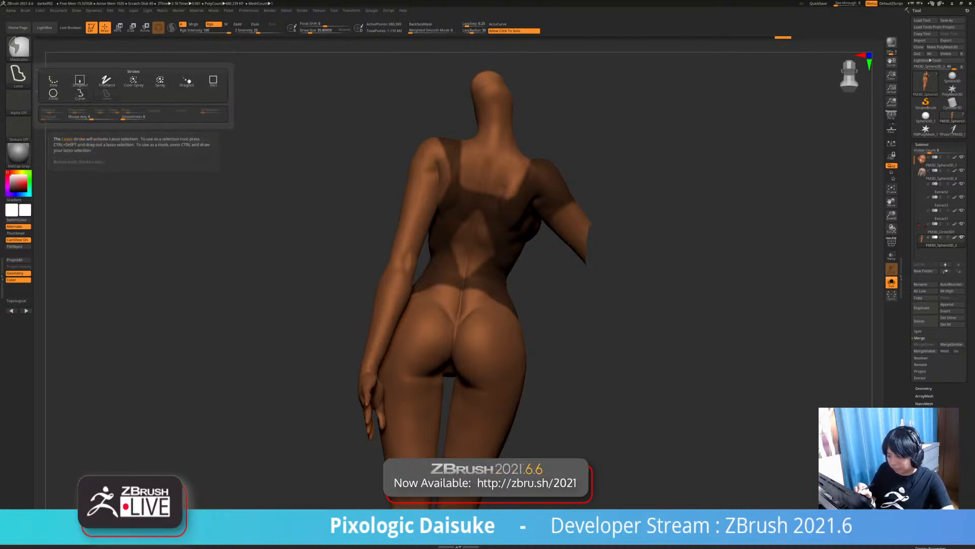
ctrl+click(21, 50)
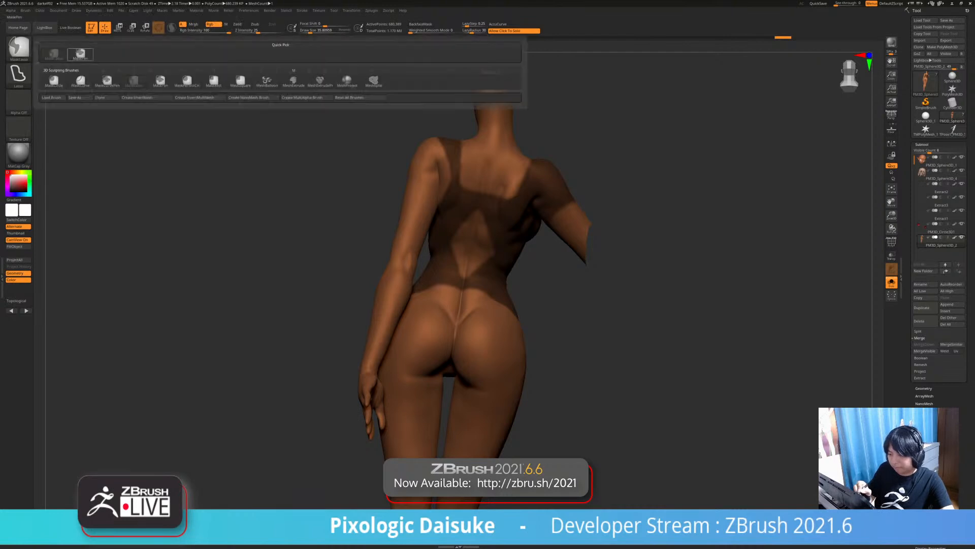
drag(244, 214, 284, 216)
key(ctrl)
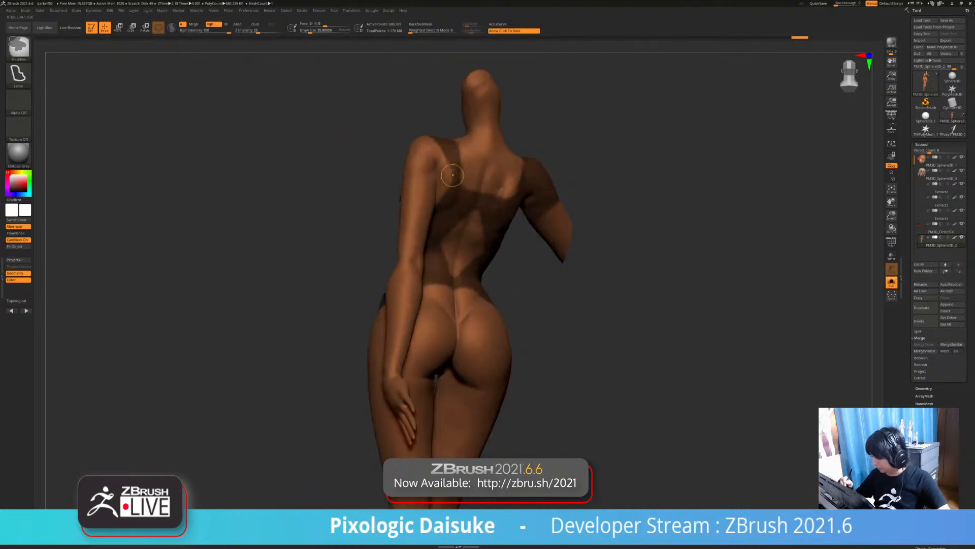
Set the MaskPen stroke to Dots and unmask leftover patches around the lowered arm's shoulder and armpit
drag(388, 152, 355, 151)
mouse_move(444, 131)
ctrl+mouse_down()
mouse_move(457, 132)
mouse_move(447, 133)
ctrl+mouse_up()
mouse_move(599, 213)
alt+mouse_down()
mouse_move(599, 248)
mouse_move(751, 254)
alt+mouse_up()
mouse_move(609, 254)
mouse_down()
mouse_move(701, 254)
mouse_move(614, 256)
mouse_up()
key(ctrl)
ctrl+click(23, 50)
ctrl+click(23, 51)
ctrl+click(18, 75)
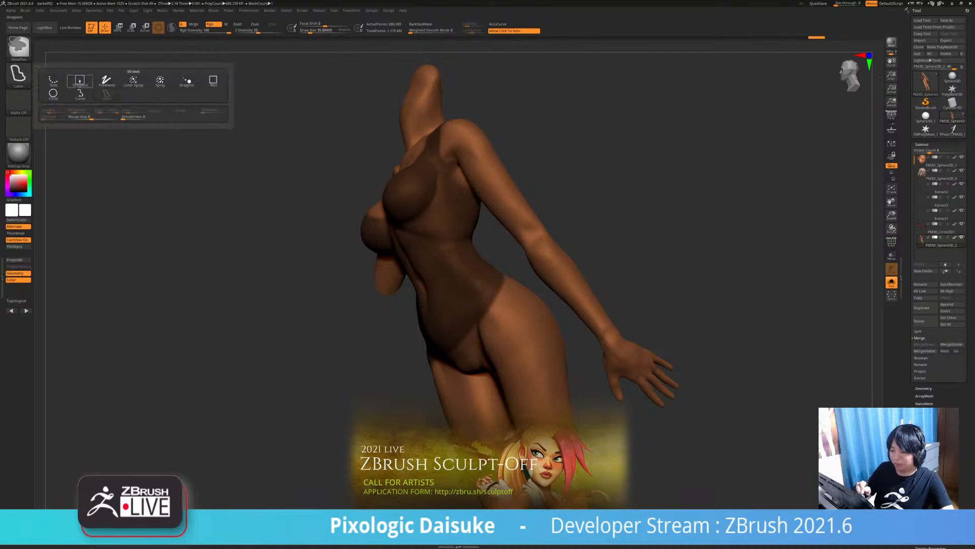
click(54, 81)
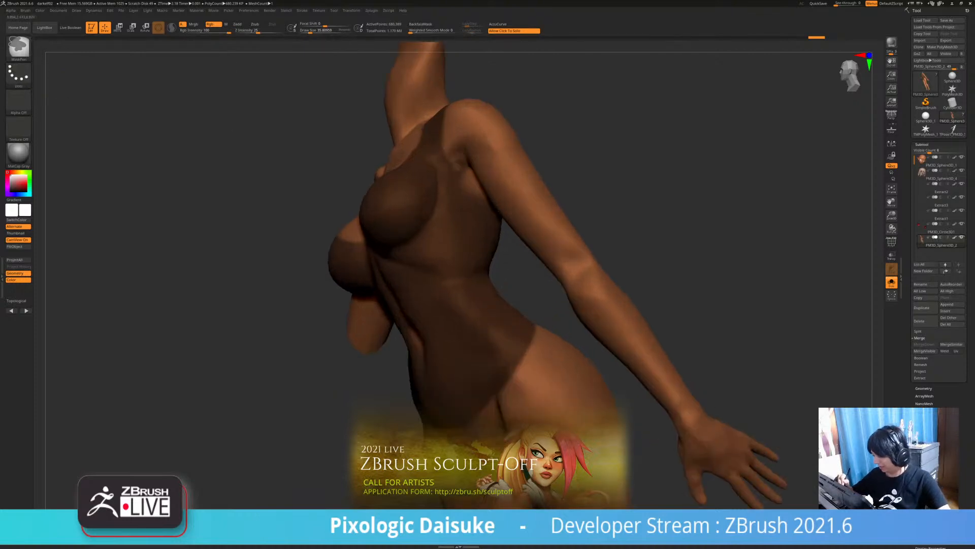
mouse_move(457, 213)
ctrl+right_down()
mouse_move(457, 172)
mouse_move(422, 153)
ctrl+right_up()
ctrl+alt+drag(471, 165, 471, 182)
Switch masking to the MaskLasso brush and unmask the sleeve on the raised arm
mouse_move(508, 203)
right_down()
mouse_move(396, 203)
mouse_move(401, 228)
mouse_move(442, 239)
mouse_move(553, 228)
mouse_move(320, 236)
mouse_move(282, 226)
mouse_move(267, 203)
right_up()
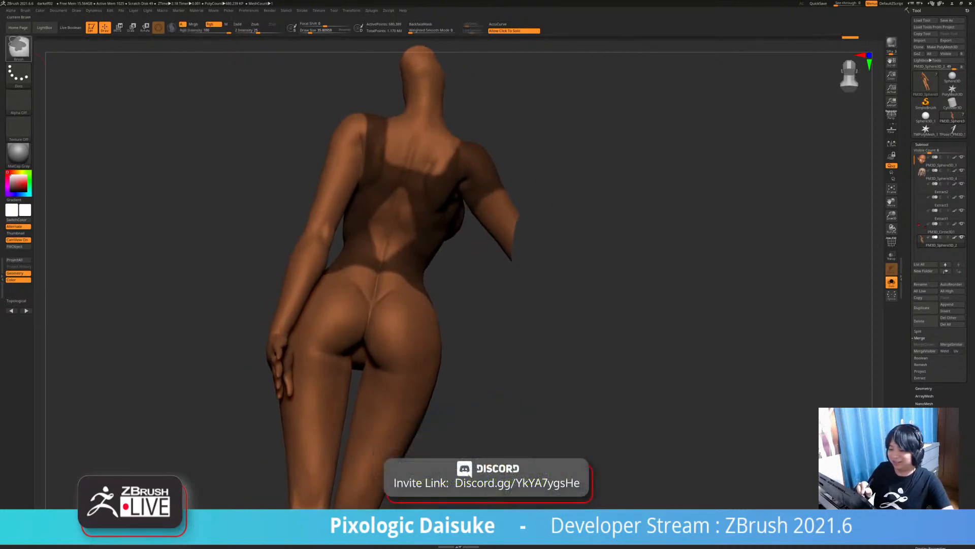
ctrl+click(18, 49)
ctrl+click(55, 55)
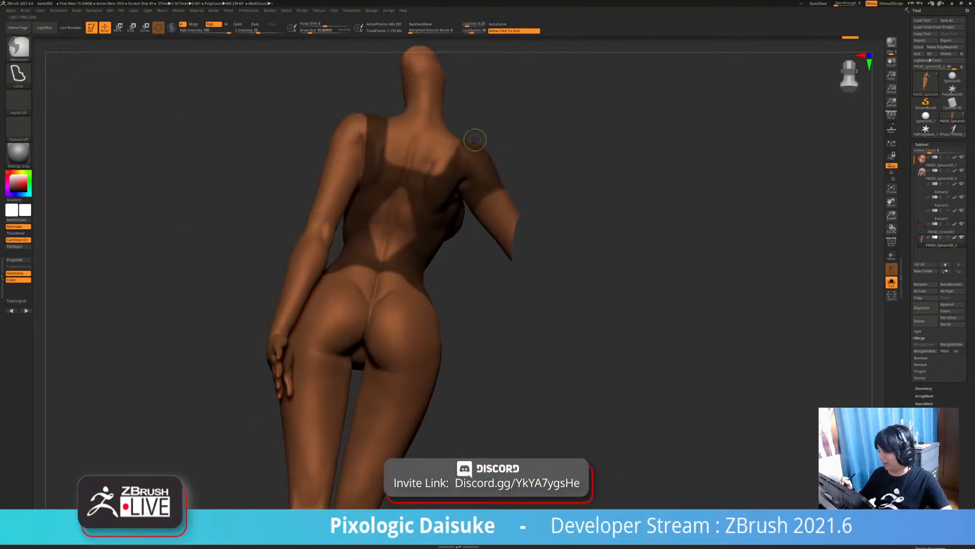
ctrl+drag(462, 210, 501, 153)
mouse_move(522, 174)
right_down()
mouse_move(503, 155)
mouse_move(442, 137)
mouse_move(378, 150)
mouse_move(335, 172)
right_up()
mouse_move(487, 186)
ctrl+alt+mouse_down()
mouse_move(425, 161)
mouse_move(431, 154)
ctrl+alt+mouse_up()
mouse_move(407, 168)
ctrl+right_down()
mouse_move(401, 137)
mouse_move(424, 155)
mouse_move(500, 147)
mouse_move(526, 190)
mouse_move(520, 199)
mouse_move(370, 171)
ctrl+right_up()
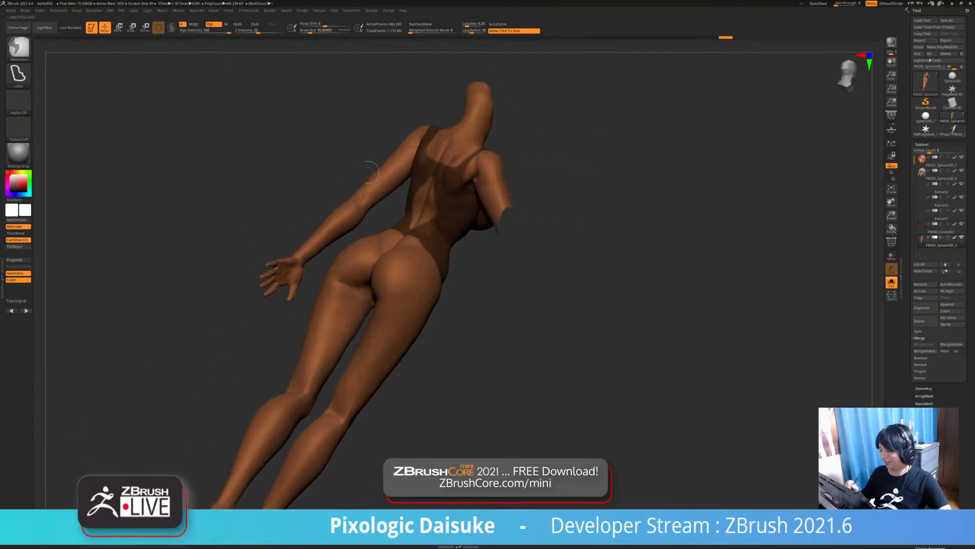
Set the mask stroke to Dots, reduce the draw size to about 21, and clean up the strap's edge behind the raised arm's shoulder
click(20, 75)
click(53, 80)
ctrl+click(19, 49)
mouse_move(356, 384)
ctrl+right_down()
mouse_move(497, 147)
mouse_move(456, 177)
mouse_move(464, 161)
ctrl+right_up()
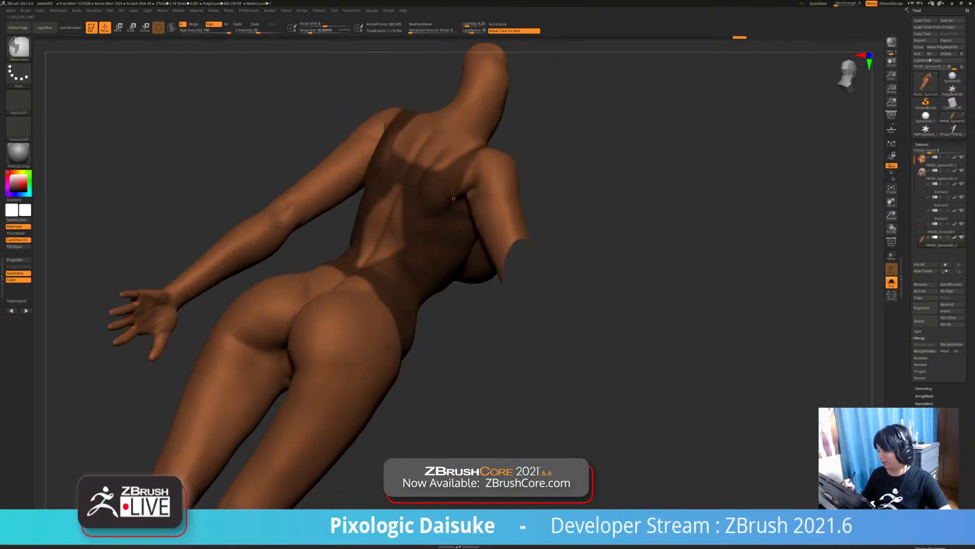
right_drag(452, 183, 453, 178)
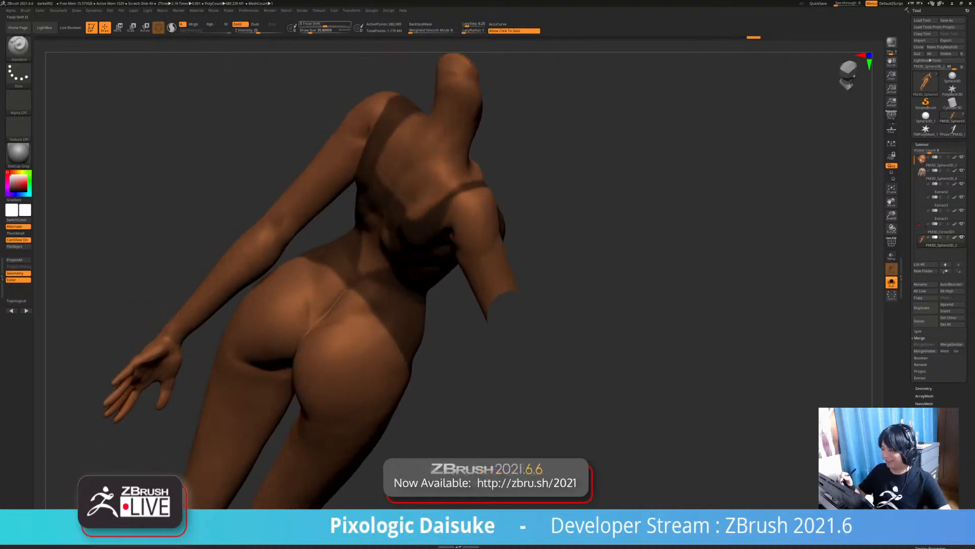
right_drag(455, 193, 456, 195)
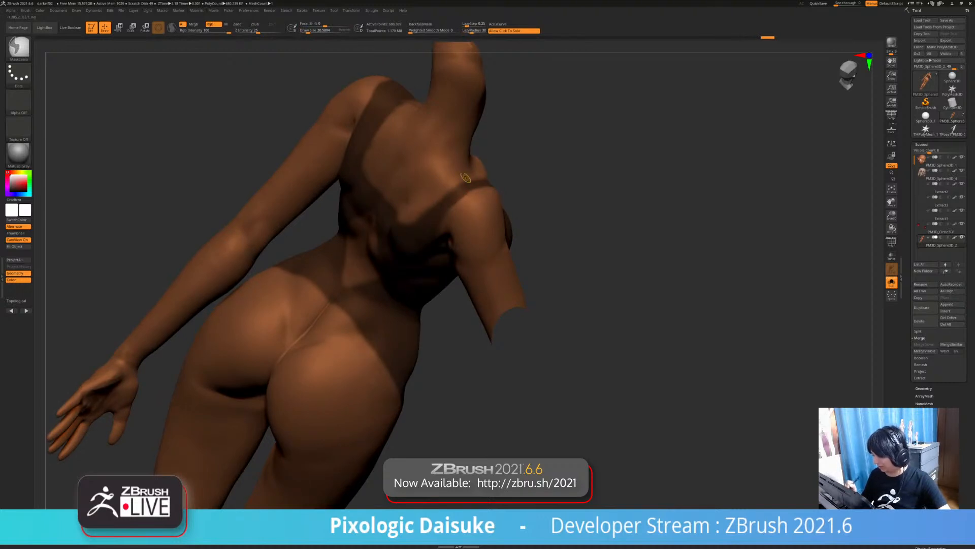
right_drag(460, 185, 456, 193)
mouse_move(430, 229)
right_down()
mouse_move(428, 206)
mouse_move(449, 216)
mouse_move(334, 223)
mouse_move(537, 265)
mouse_move(324, 264)
mouse_move(447, 316)
mouse_move(442, 337)
mouse_move(513, 376)
right_up()
mouse_move(472, 325)
right_down()
mouse_move(432, 248)
mouse_move(407, 276)
right_up()
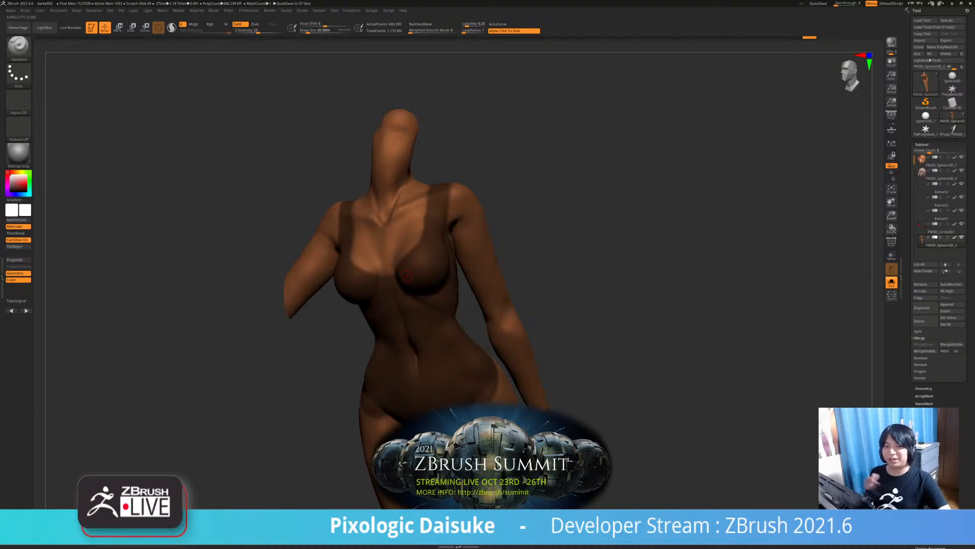
Reselect the MaskPen brush and retouch the strap masking across the upper back
right_drag(407, 275, 440, 217)
ctrl+right_drag(377, 206, 380, 212)
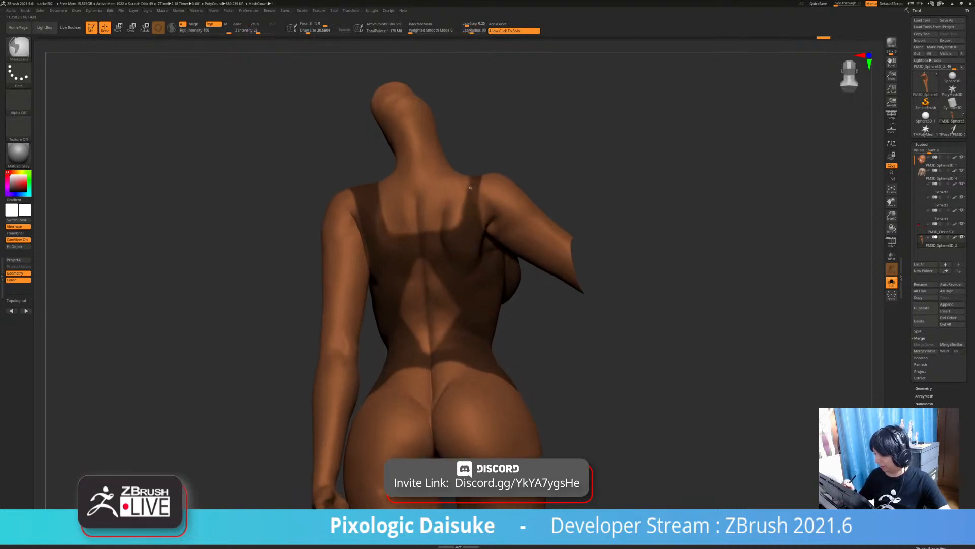
mouse_move(472, 191)
right_down()
mouse_move(474, 174)
mouse_move(435, 220)
right_up()
ctrl+click(19, 48)
ctrl+click(81, 54)
key(ctrl)
key(ctrl+z)
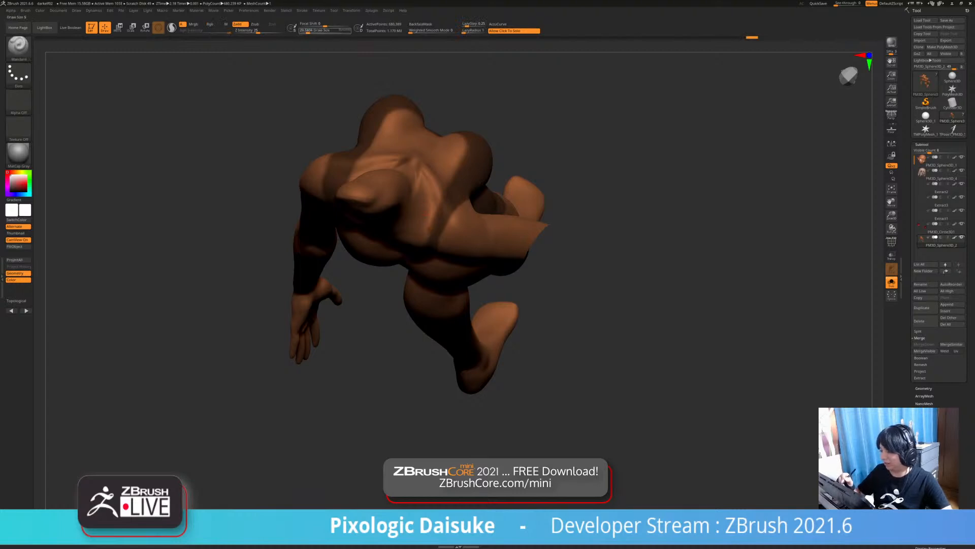
Enlarge the draw size to 28.75 and restore the undone mask strokes on the shoulder straps
right_drag(432, 228, 444, 202)
key(ctrl+shift+z)
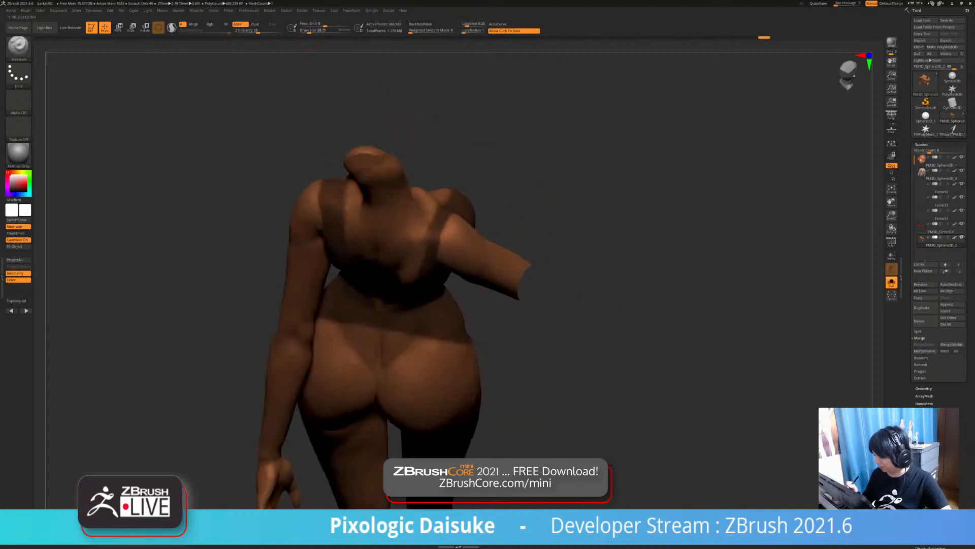
key(ctrl+shift+z)
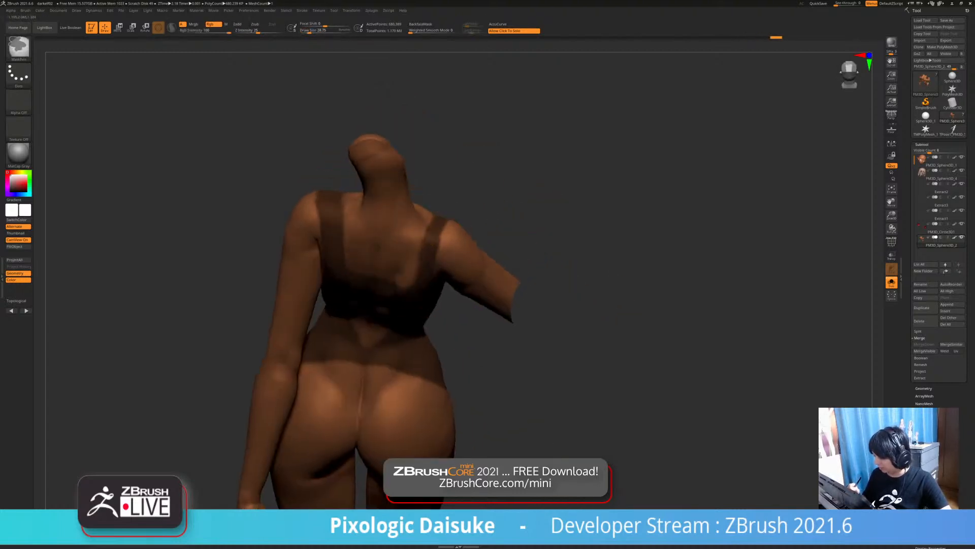
key(ctrl+shift+z)
key(ctrl+shift+z)
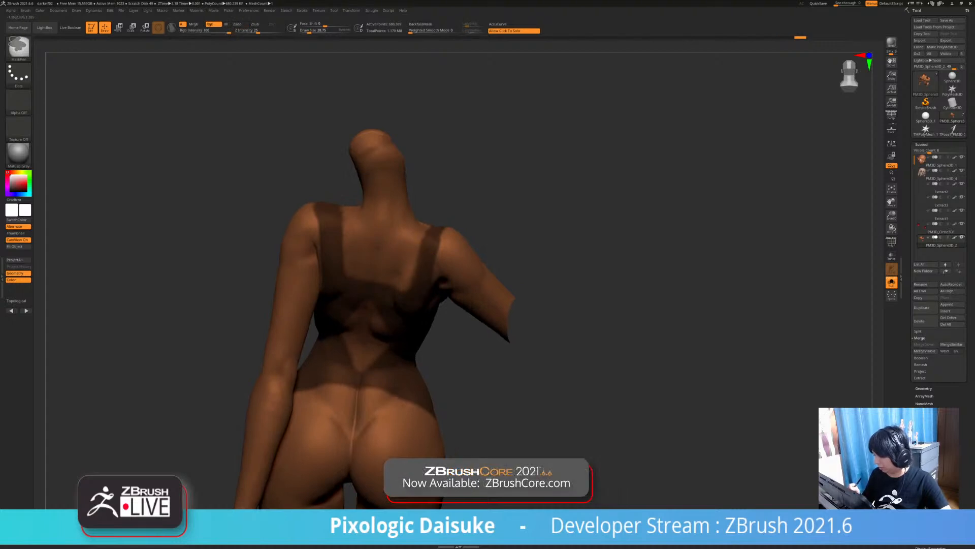
key(ctrl+shift+z)
Unhide the hidden parts of the body mesh and check the sleeveless leotard mask from the front
mouse_move(477, 181)
right_down()
mouse_move(528, 127)
mouse_move(508, 193)
mouse_move(599, 203)
mouse_move(497, 203)
mouse_move(407, 218)
mouse_move(447, 264)
mouse_move(521, 291)
right_up()
ctrl+shift+click(523, 295)
key(ctrl+shift+z)
mouse_move(526, 307)
mouse_down()
mouse_move(498, 284)
mouse_move(500, 322)
mouse_move(558, 326)
mouse_move(510, 325)
mouse_up()
mouse_move(511, 325)
ctrl+right_down()
mouse_move(508, 259)
mouse_move(533, 270)
mouse_move(523, 304)
mouse_move(645, 305)
mouse_move(592, 284)
ctrl+right_up()
right_drag(472, 355, 449, 336)
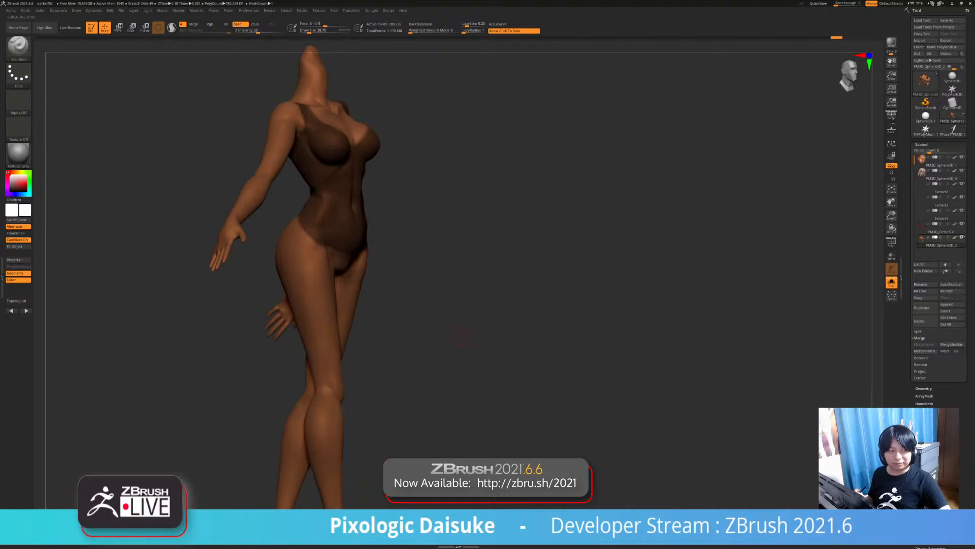
ctrl+right_drag(461, 337, 478, 303)
ctrl+click(480, 302)
ctrl+click(485, 301)
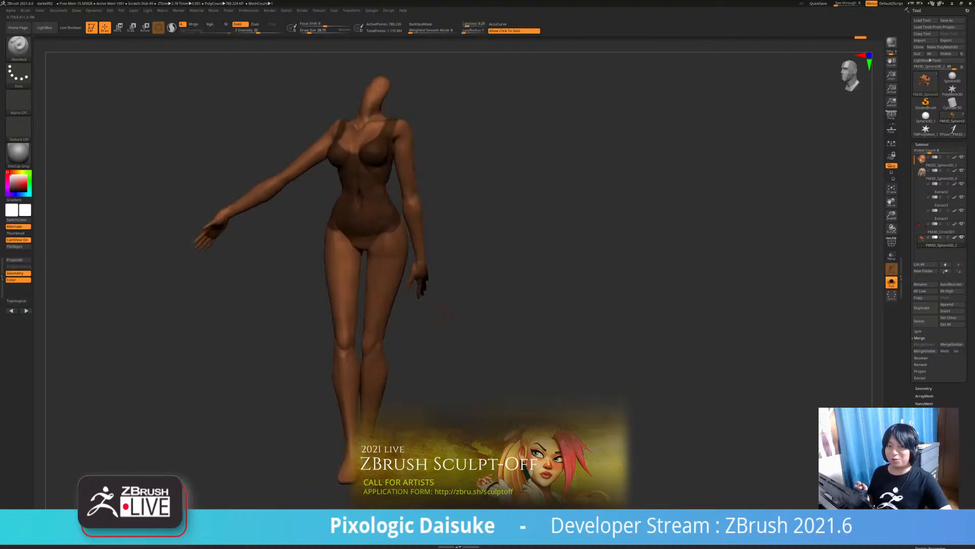
right_drag(440, 314, 532, 309)
Extract the masked leotard area as a new double-sided mesh with a thickness of 0.02 and accept it
click(920, 377)
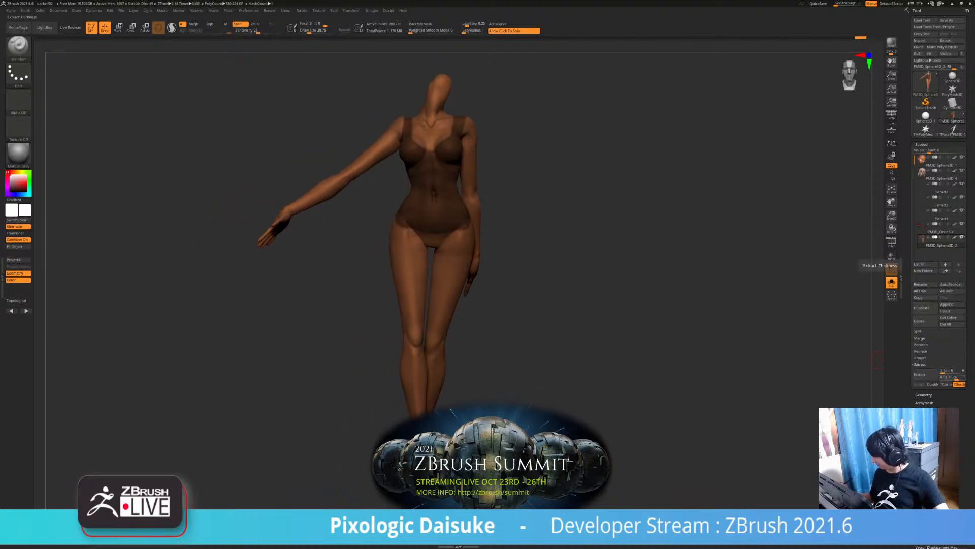
text(0.02)
key(Return)
click(932, 385)
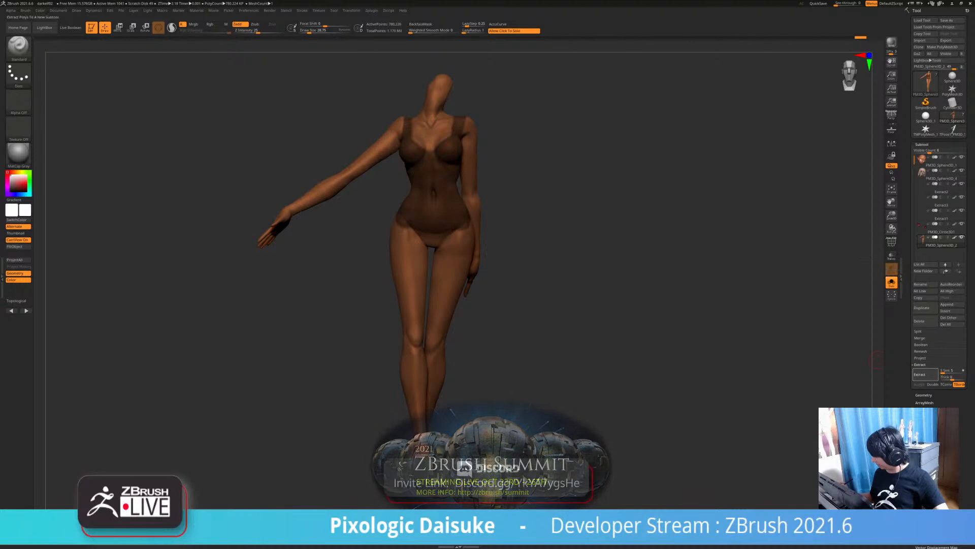
click(920, 375)
click(920, 385)
Make the extracted leotard the active subtool and display it together with the whole character
click(941, 255)
ctrl+right_drag(538, 208, 543, 244)
ctrl+drag(543, 244, 564, 264)
alt+right_drag(559, 213, 554, 274)
click(559, 325)
right_drag(554, 274, 511, 277)
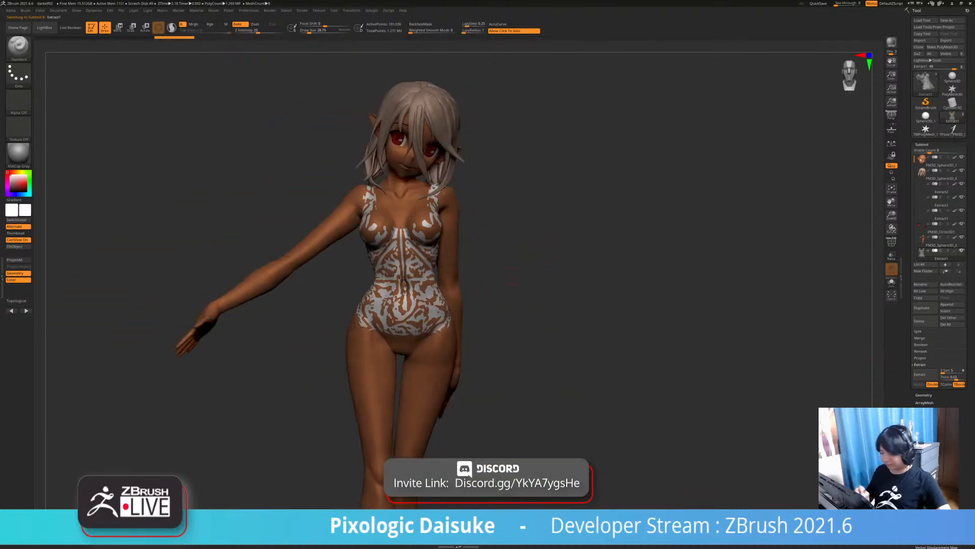
Select the SnakeHook brush and pull the leotard's belly area outward from the body
key(b)
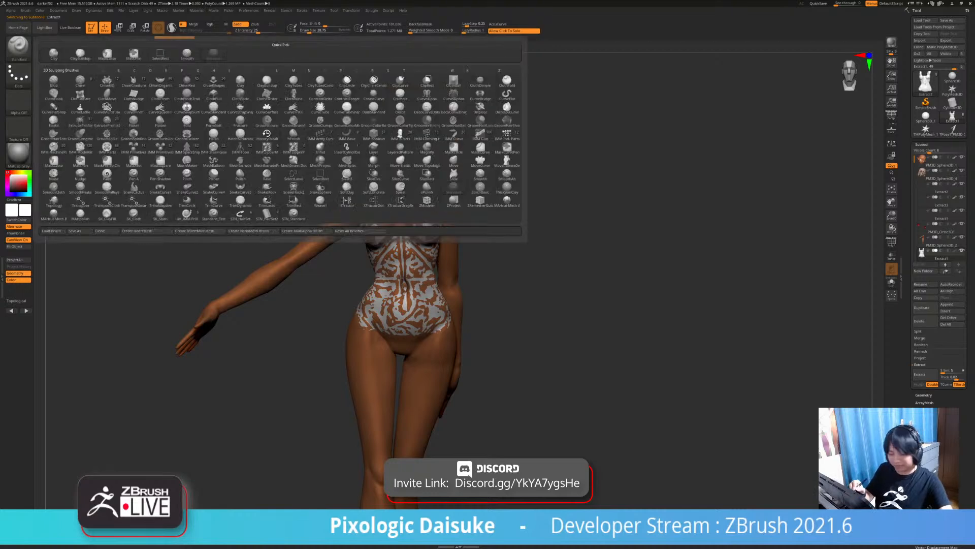
key(s)
key(h)
right_drag(549, 290, 513, 291)
alt+right_drag(513, 290, 506, 259)
drag(392, 260, 377, 260)
right_drag(335, 250, 376, 252)
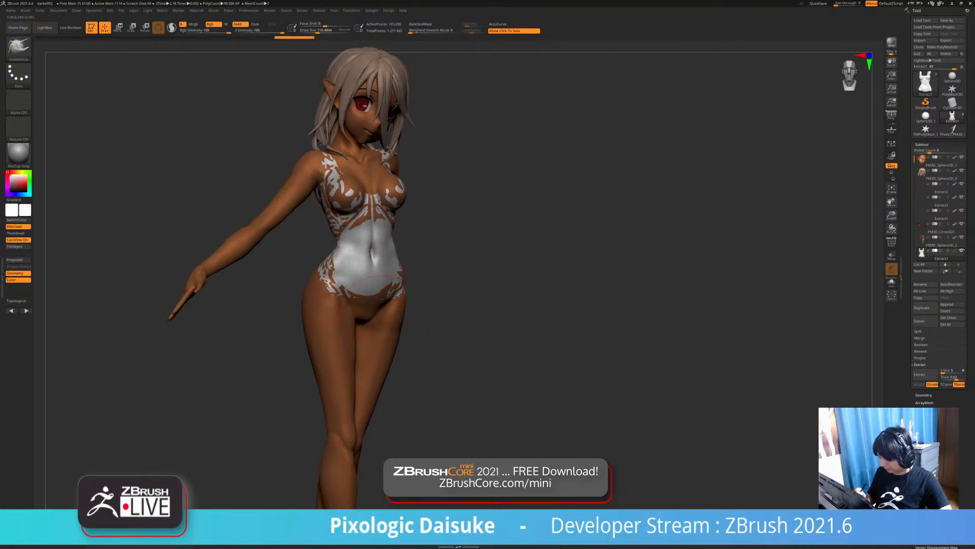
Pull the leotard's front hem and the hip on the raised arm's side downward and outward into a skirt-like flare
right_drag(379, 313, 362, 326)
drag(367, 291, 364, 317)
drag(333, 276, 317, 298)
right_drag(315, 301, 328, 303)
drag(328, 301, 337, 312)
right_drag(339, 314, 308, 310)
Try to pull the leotard outward at the hip and waist on the lowered arm's side
drag(396, 277, 405, 306)
right_drag(407, 306, 414, 305)
drag(388, 300, 393, 319)
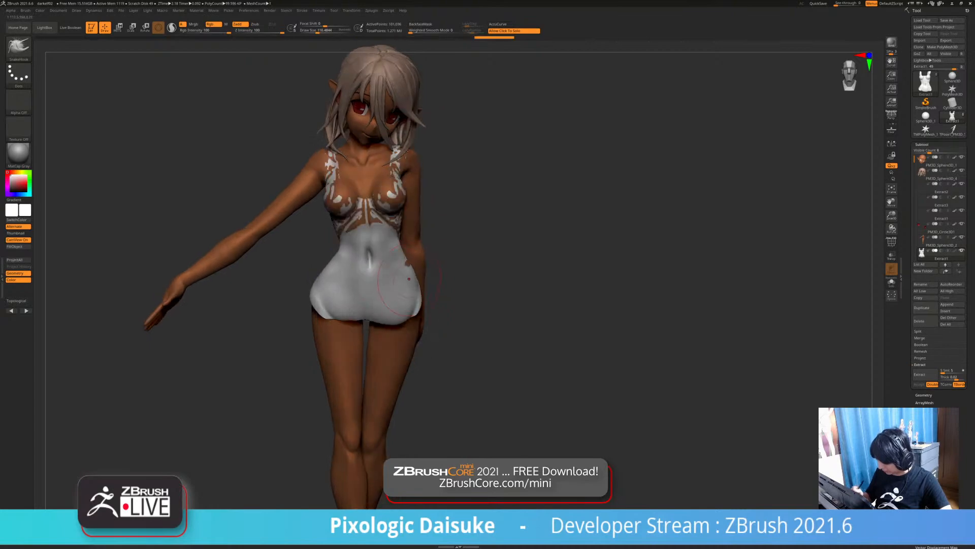
mouse_move(407, 283)
right_down()
mouse_move(422, 260)
mouse_move(452, 253)
right_up()
drag(408, 216, 418, 204)
mouse_move(386, 192)
right_down()
mouse_move(410, 187)
mouse_move(530, 270)
right_up()
key(ctrl)
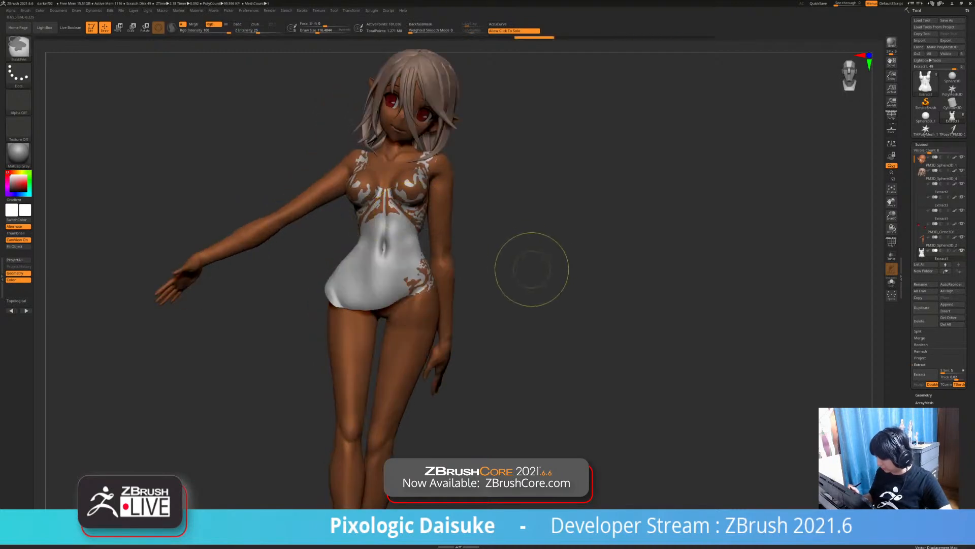
Undo the SnakeHook pulls on the leotard's belly, hem and hips
key(ctrl+z)
key(ctrl+z)
key(ctrl+z)
key(ctrl+z)
key(ctrl+z)
key(ctrl+z)
key(ctrl+z)
key(ctrl+z)
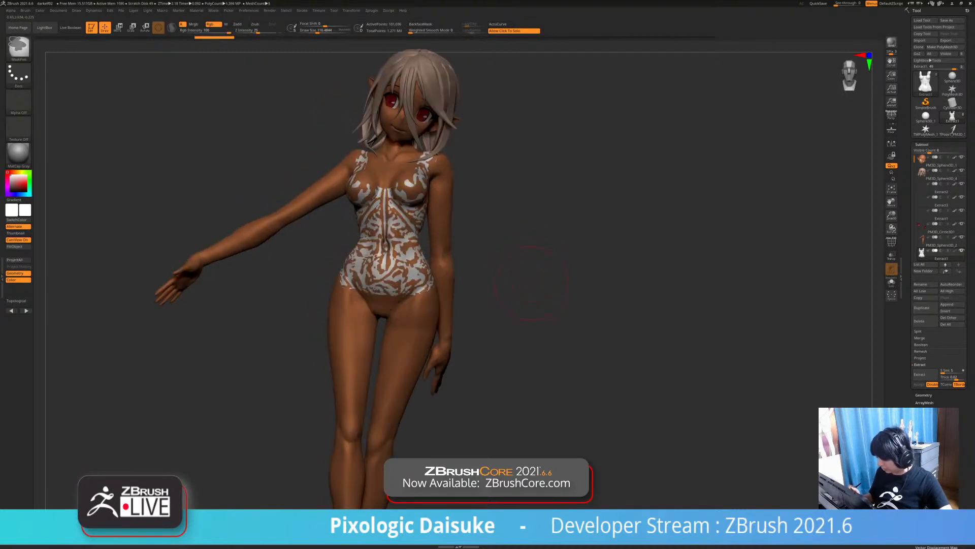
Inflate the leotard slightly with the Inflate deformation so it covers the body surface
alt+right_drag(529, 283, 509, 254)
click(922, 144)
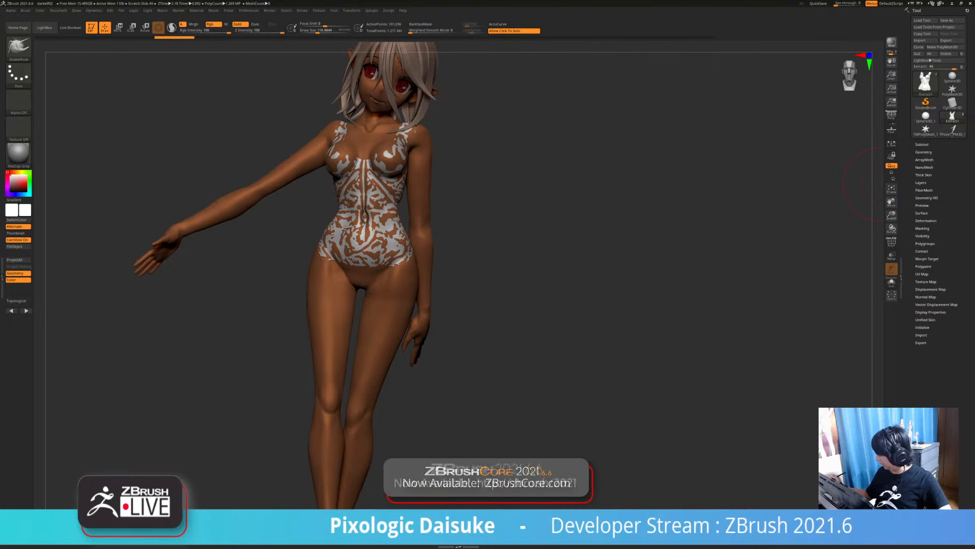
click(926, 221)
drag(939, 408, 943, 407)
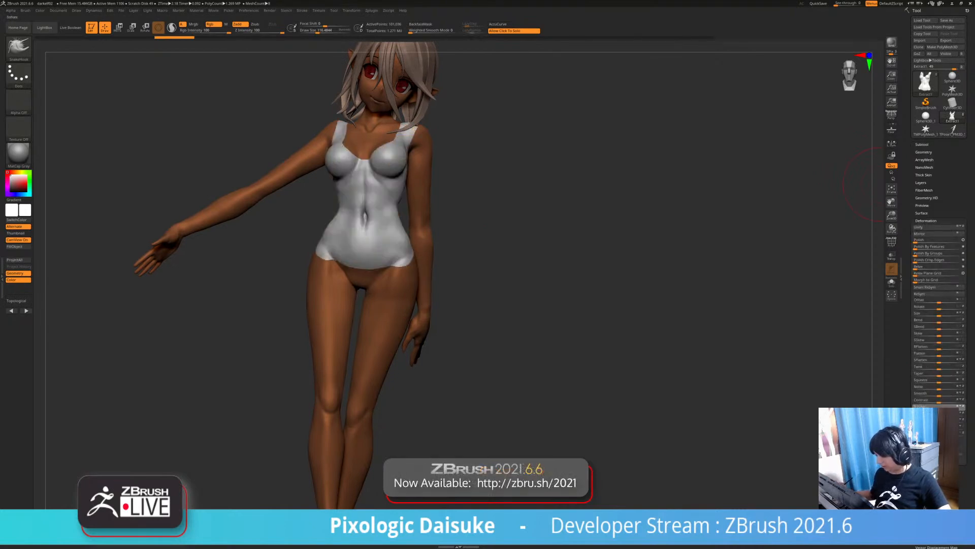
Check the leotard's wireframe and remesh it into a lighter mesh for shaping
right_drag(497, 249, 457, 255)
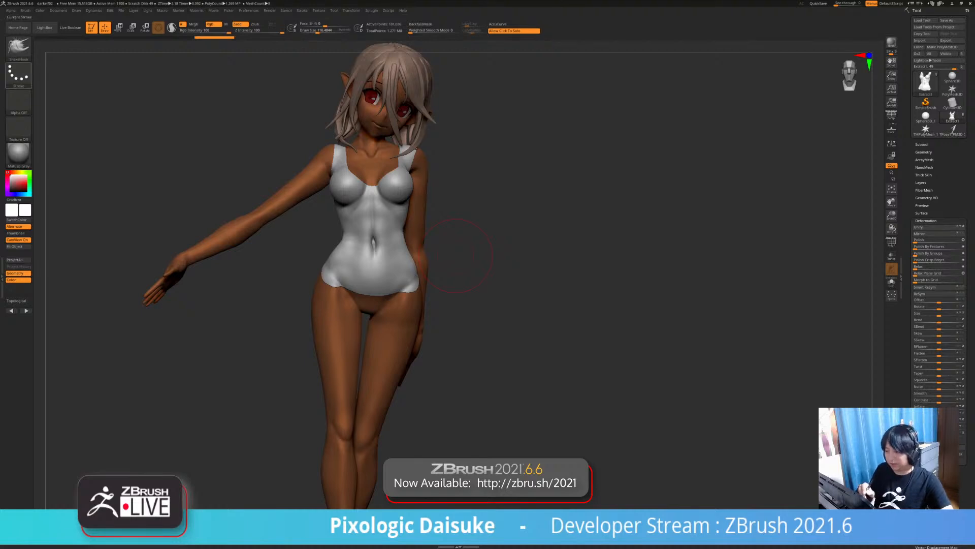
mouse_move(488, 264)
alt+mouse_down()
mouse_move(488, 228)
mouse_move(523, 229)
alt+mouse_up()
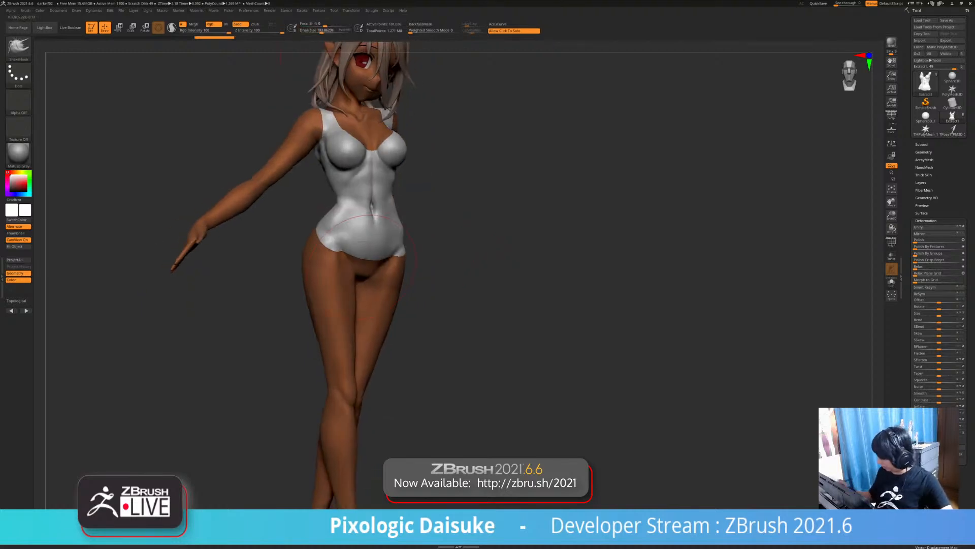
click(889, 244)
click(886, 244)
alt+drag(476, 285, 364, 346)
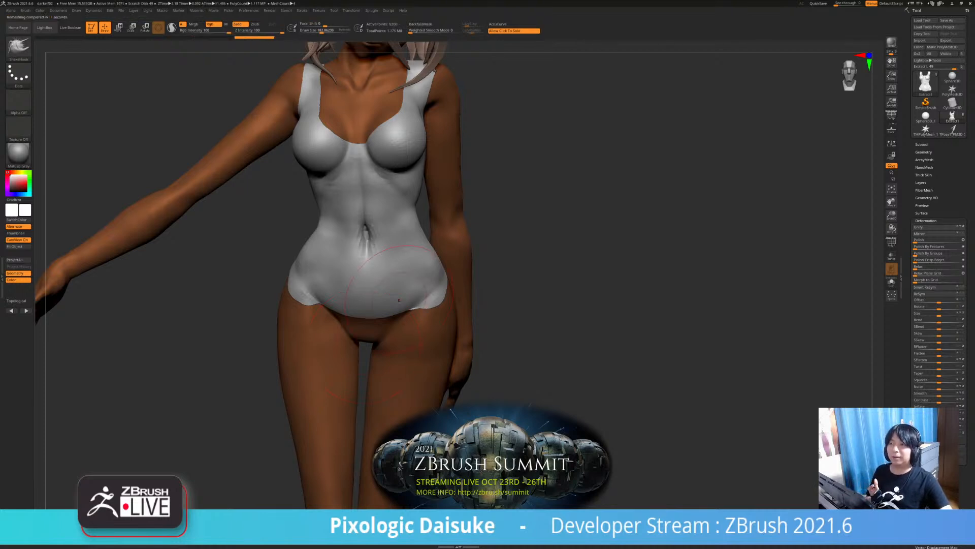
Pull the leotard's hem at the hip on the raised arm's side downward and outward with SnakeHook
alt+drag(508, 294, 510, 264)
drag(311, 297, 294, 322)
mouse_move(483, 305)
mouse_down()
mouse_move(559, 356)
mouse_move(551, 350)
mouse_up()
drag(318, 303, 311, 315)
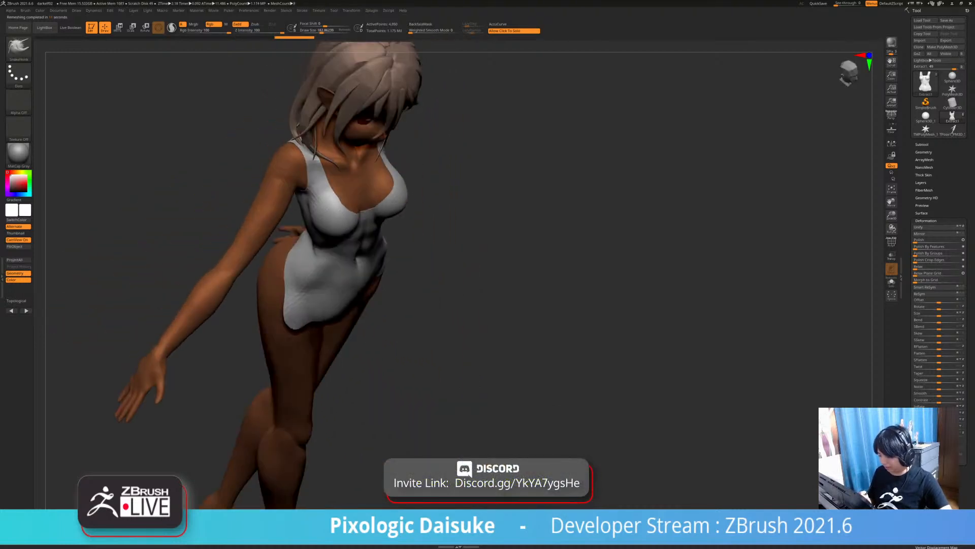
Pull the leotard's front hem and the hip on the lowered arm's side downward into a short skirt
drag(508, 314, 437, 265)
drag(386, 282, 398, 295)
drag(477, 304, 465, 310)
drag(376, 303, 374, 316)
mouse_move(508, 315)
mouse_down()
mouse_move(487, 249)
mouse_move(508, 295)
mouse_up()
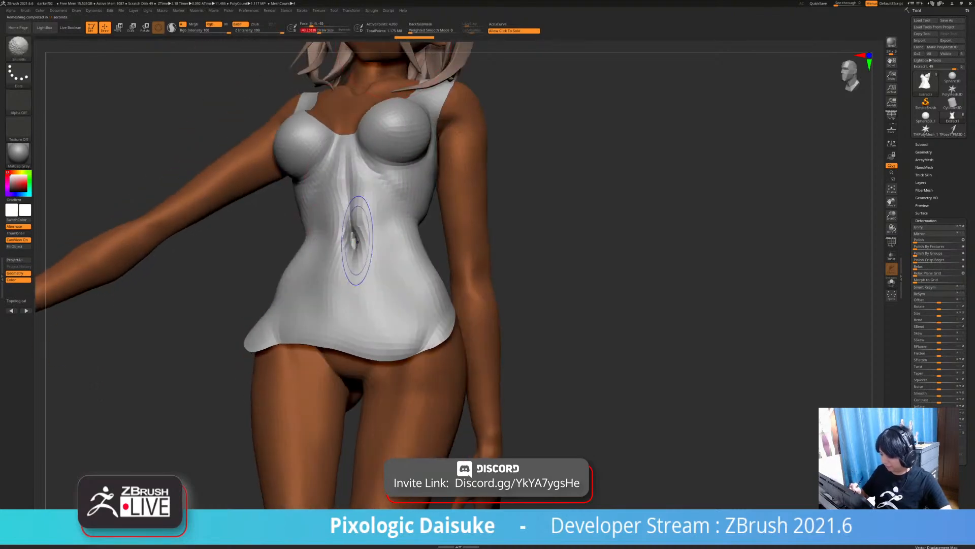
Smooth away the navel dent on the front of the garment
drag(354, 242, 357, 234)
drag(584, 157, 630, 144)
alt+drag(559, 203, 508, 173)
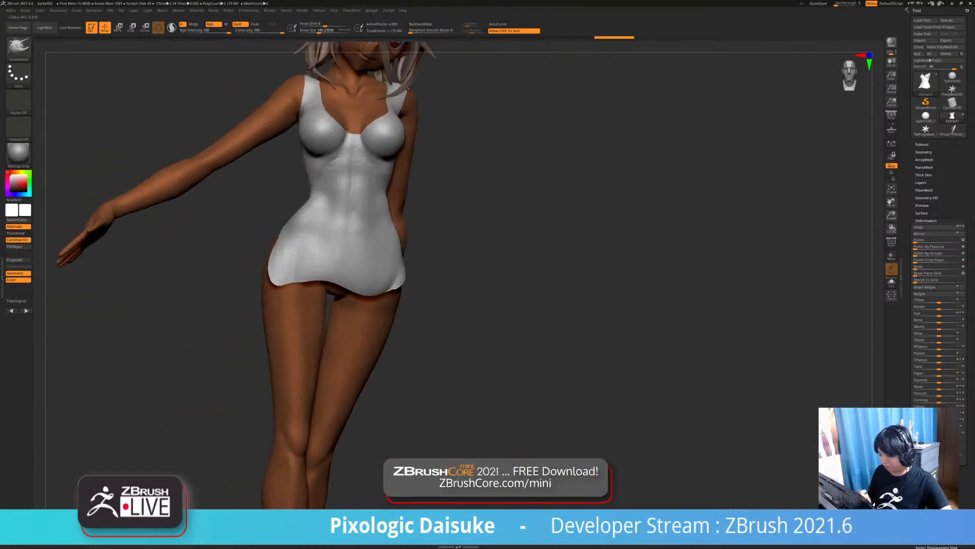
Pull the skirt's hem corner on the lowered arm's side further down and outward
drag(219, 315, 193, 358)
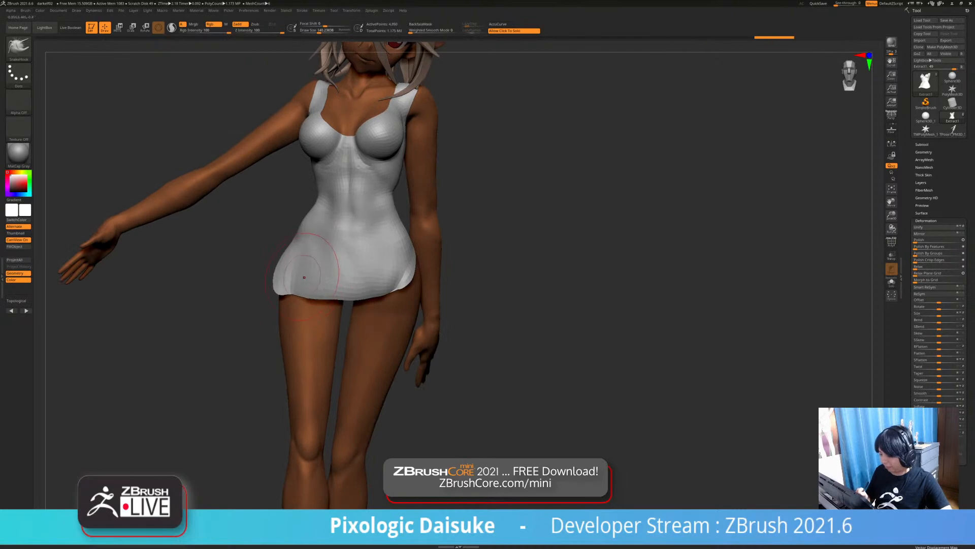
drag(495, 305, 470, 292)
drag(398, 279, 406, 294)
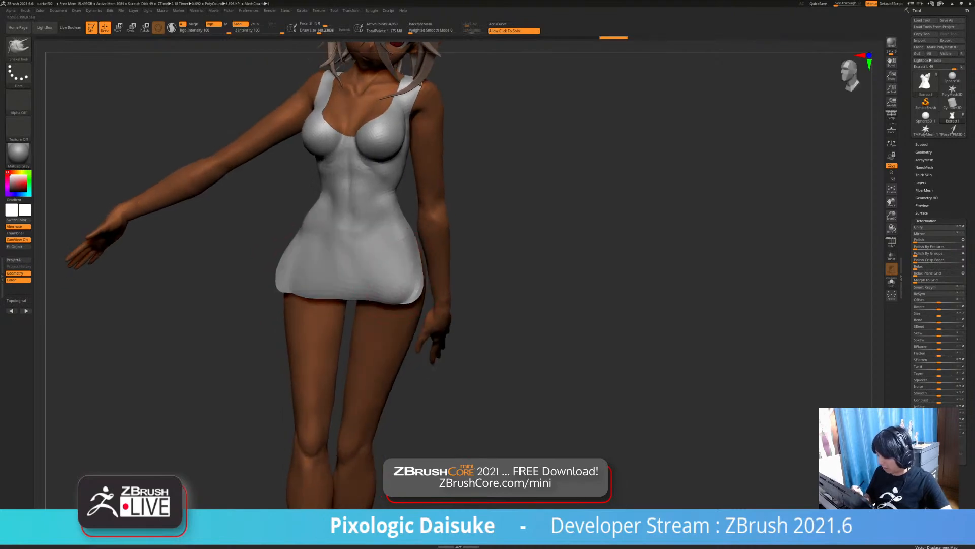
drag(482, 299, 505, 305)
drag(406, 295, 418, 303)
mouse_move(487, 305)
mouse_down()
mouse_move(500, 290)
mouse_move(487, 254)
mouse_move(500, 292)
mouse_move(686, 287)
mouse_move(554, 292)
mouse_move(472, 277)
mouse_up()
Isolate the garment to check its shape and display the whole character again
ctrl+right_drag(390, 266, 398, 305)
mouse_move(493, 234)
right_down()
mouse_move(427, 218)
mouse_move(485, 228)
mouse_move(500, 250)
right_up()
click(500, 250)
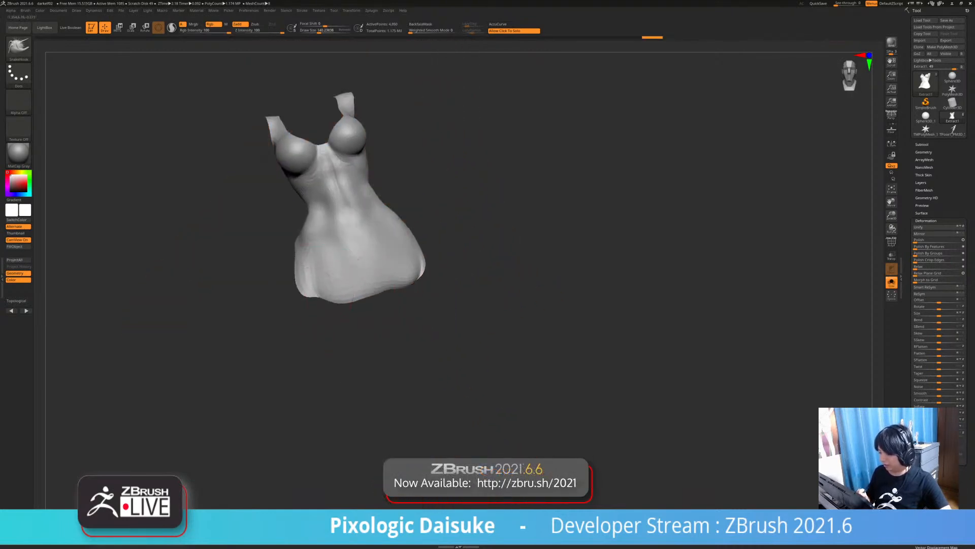
right_drag(317, 296, 370, 282)
click(466, 244)
mouse_move(465, 244)
right_down()
mouse_move(449, 280)
mouse_move(453, 325)
right_up()
Adjust the garment's side edges with small SnakeHook pulls from several angles
mouse_move(508, 216)
right_down()
mouse_move(414, 205)
mouse_move(445, 205)
mouse_move(356, 228)
mouse_move(376, 218)
right_up()
drag(368, 218, 377, 216)
right_drag(377, 215, 406, 213)
drag(367, 208, 376, 205)
right_drag(376, 205, 326, 242)
drag(307, 251, 300, 258)
right_drag(301, 258, 335, 233)
alt+right_drag(437, 104, 389, 160)
drag(363, 218, 371, 215)
mouse_move(419, 203)
right_down()
mouse_move(404, 237)
mouse_move(412, 228)
right_up()
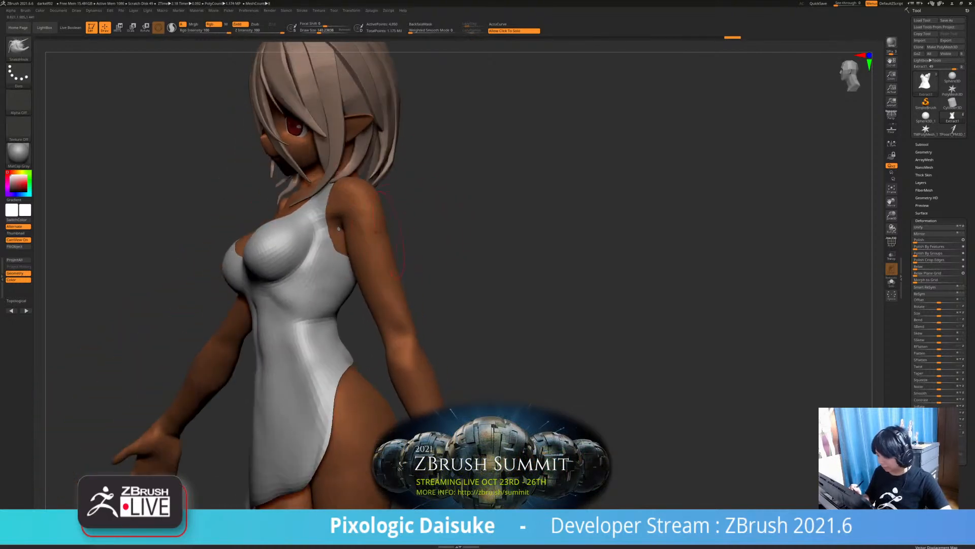
Examine the garment's underarm and back opening, and isolate the body to inspect the back beneath it
right_click(339, 229)
ctrl+right_drag(345, 228, 350, 254)
right_drag(351, 254, 321, 245)
right_drag(388, 257, 269, 226)
mouse_move(330, 214)
right_down()
mouse_move(353, 206)
mouse_move(341, 219)
mouse_move(357, 240)
mouse_move(315, 229)
mouse_move(343, 241)
mouse_move(373, 234)
mouse_move(317, 223)
right_up()
right_drag(378, 214, 379, 278)
click(325, 340)
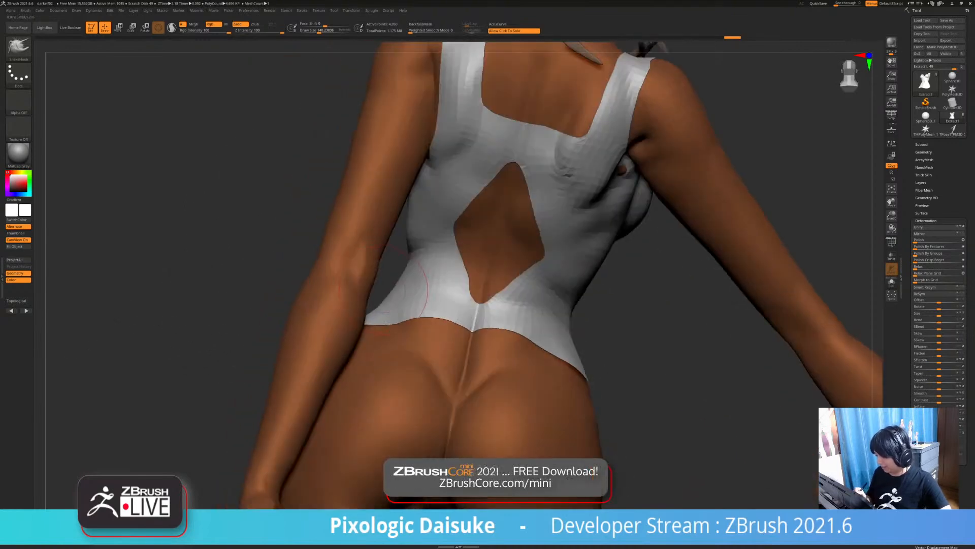
alt+click(378, 278)
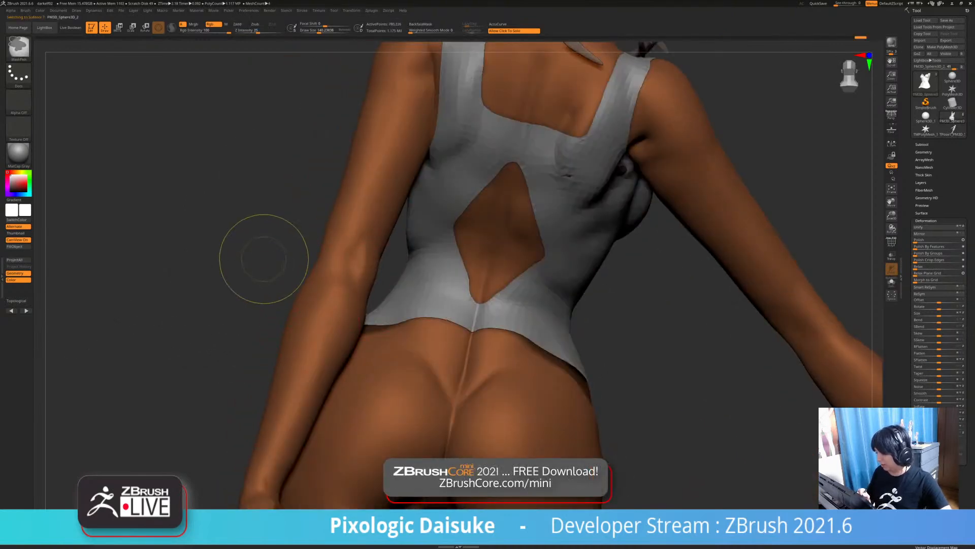
click(278, 277)
ctrl+drag(630, 304, 633, 321)
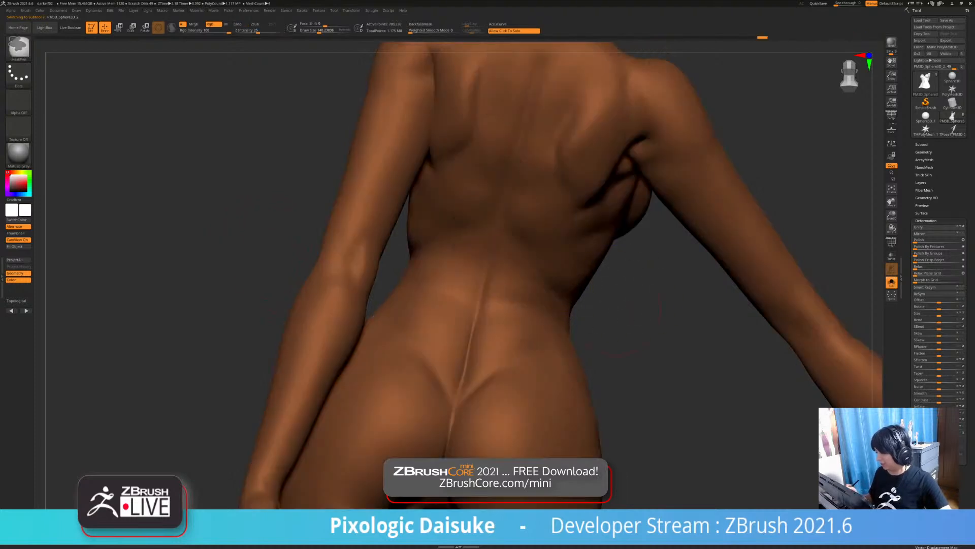
click(292, 282)
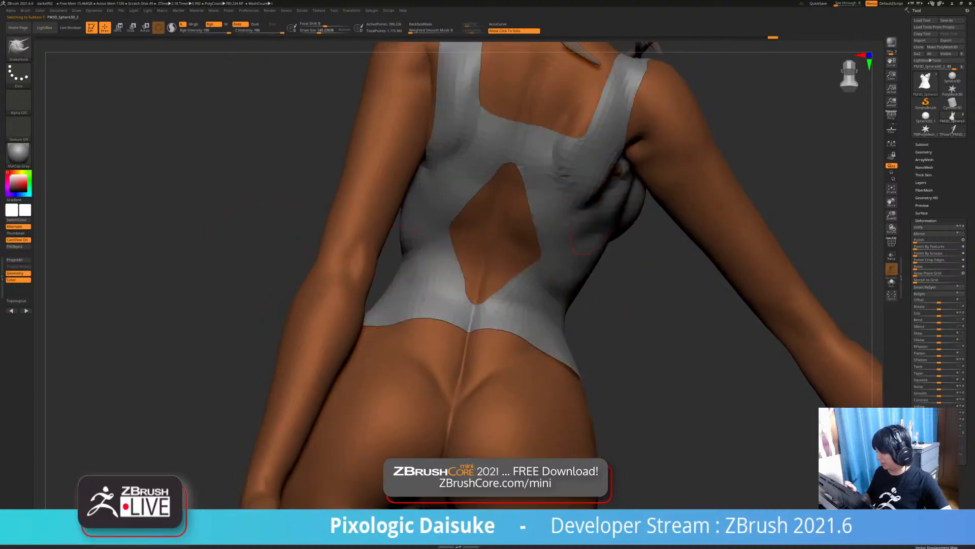
Reselect the garment, isolate it, and inspect its polygroups and wireframe around the back opening
alt+click(475, 171)
alt+drag(285, 228, 177, 254)
click(259, 277)
alt+drag(703, 242, 665, 264)
click(926, 220)
click(925, 243)
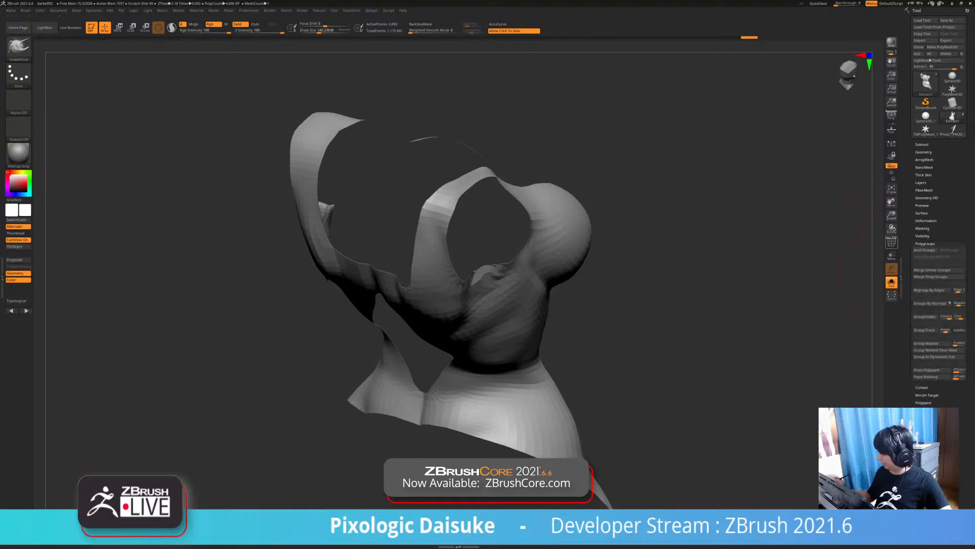
click(891, 242)
drag(635, 264, 503, 305)
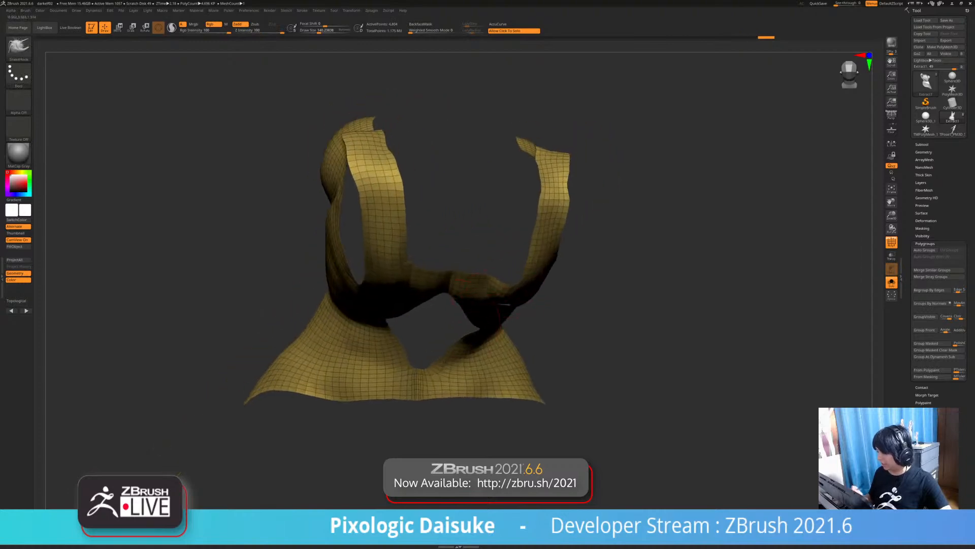
drag(401, 386, 558, 325)
click(513, 346)
click(584, 335)
click(891, 242)
click(595, 285)
alt+drag(650, 284, 594, 244)
Pull the shoulder strap on the lowered arm's side outward over the shoulder into a cap sleeve
mouse_move(487, 284)
mouse_down()
mouse_move(513, 284)
mouse_move(477, 283)
mouse_up()
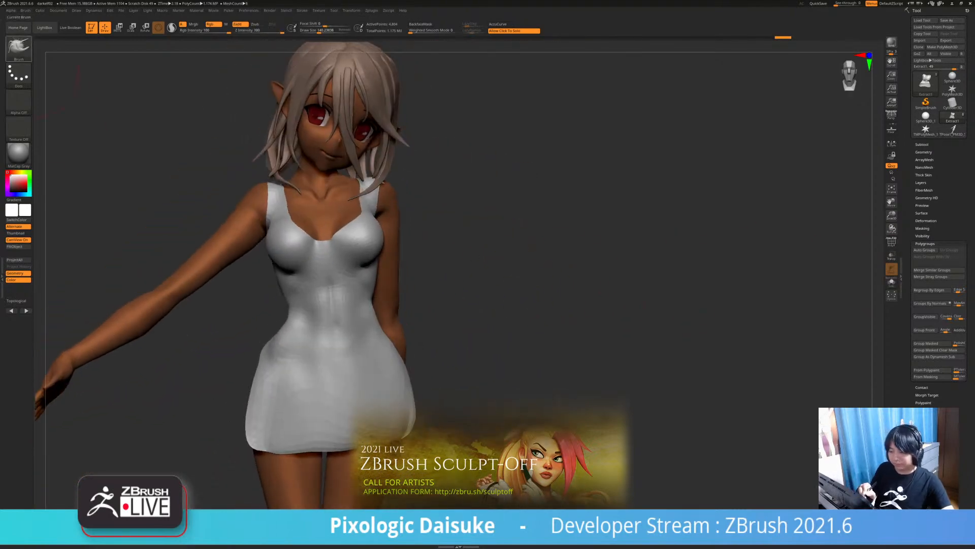
key(b)
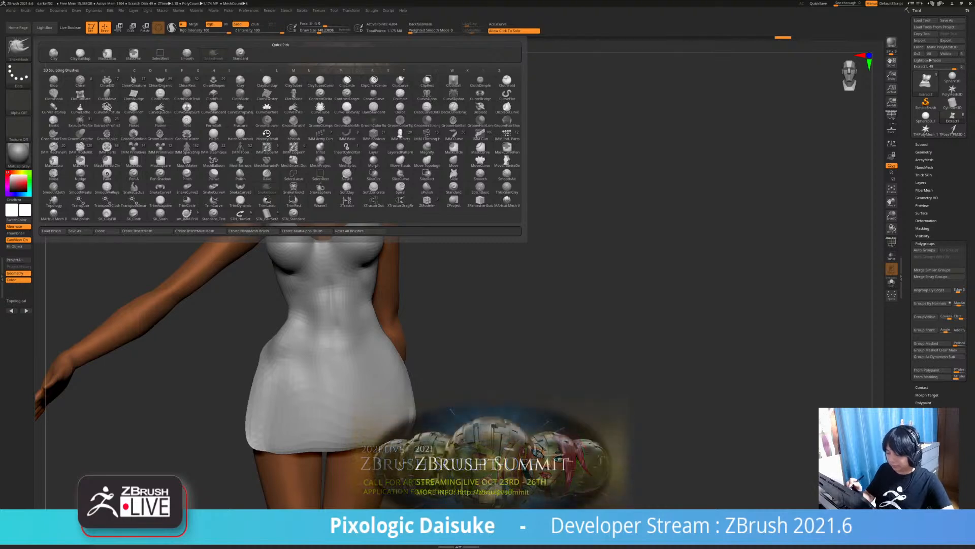
mouse_move(457, 228)
mouse_down()
mouse_move(414, 228)
mouse_move(404, 200)
mouse_up()
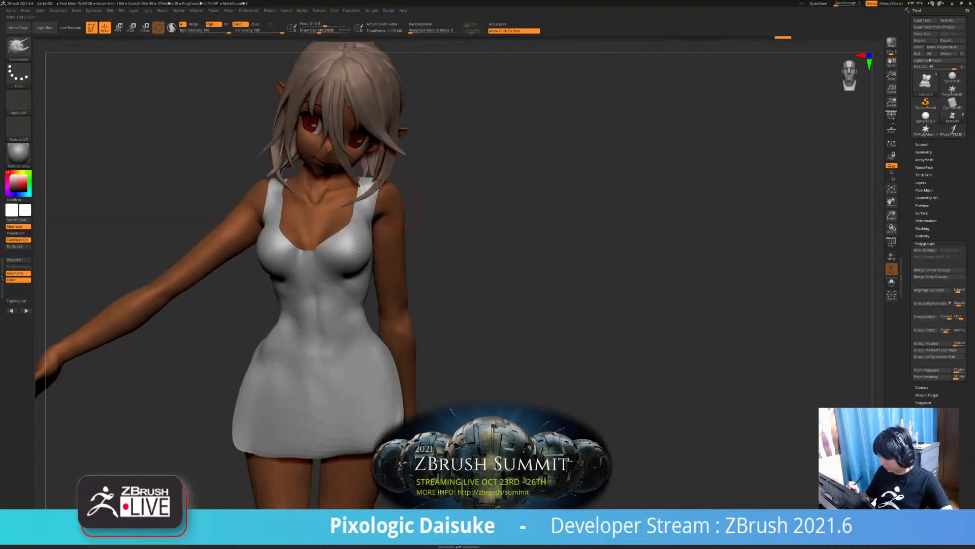
drag(472, 228, 480, 279)
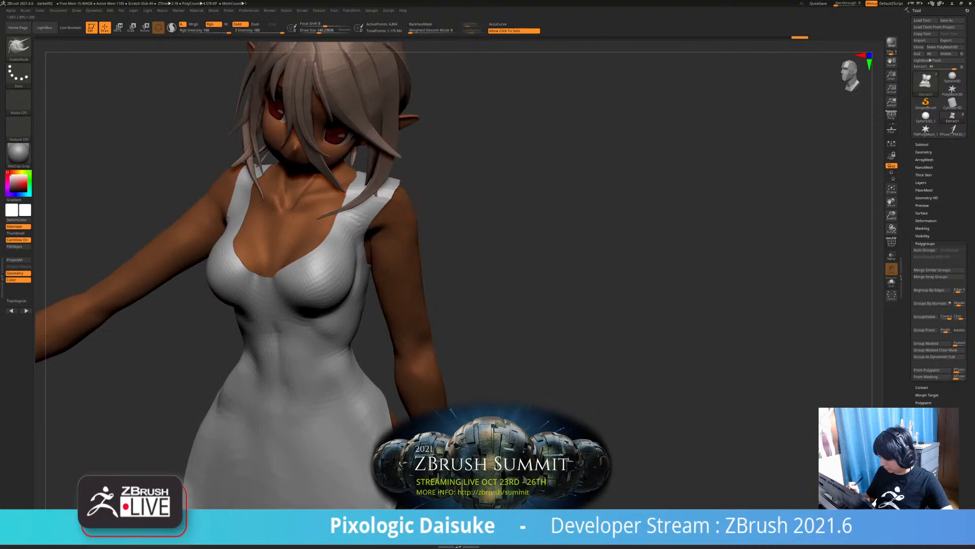
drag(437, 204, 378, 196)
drag(414, 231, 396, 213)
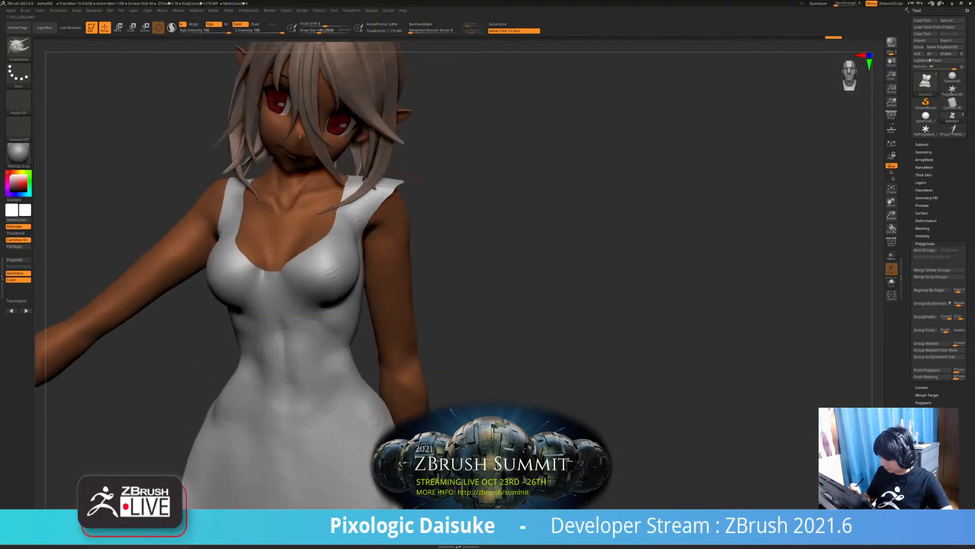
mouse_move(599, 254)
mouse_down()
mouse_move(356, 274)
mouse_move(325, 264)
mouse_up()
mouse_move(442, 191)
mouse_down()
mouse_move(419, 177)
mouse_move(430, 203)
mouse_up()
drag(330, 239, 350, 231)
drag(429, 202, 425, 215)
drag(315, 243, 528, 229)
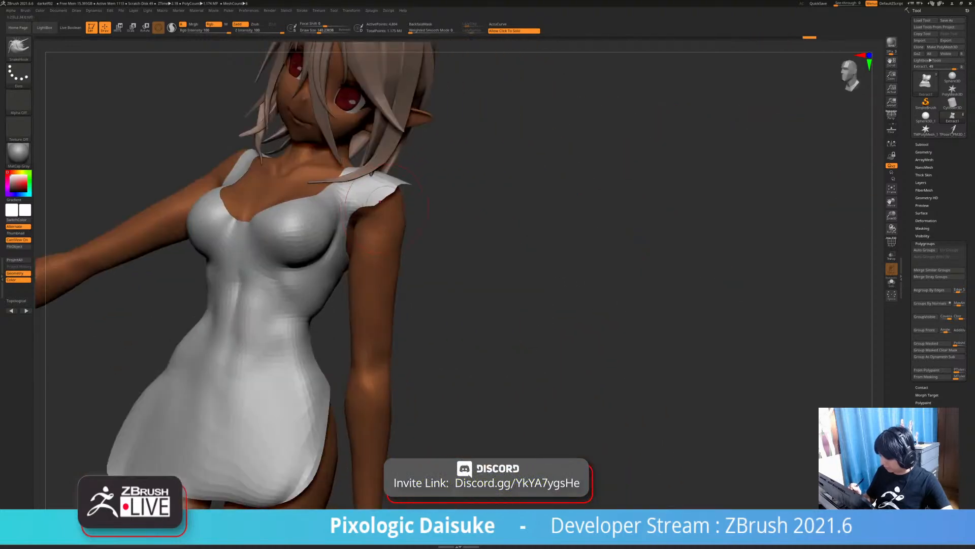
Refine the upper and lower edges of the cap sleeve on the lowered arm's side
drag(380, 202, 382, 209)
drag(447, 228, 432, 226)
drag(370, 174, 374, 191)
mouse_move(478, 229)
mouse_down()
mouse_move(437, 228)
mouse_move(449, 229)
mouse_up()
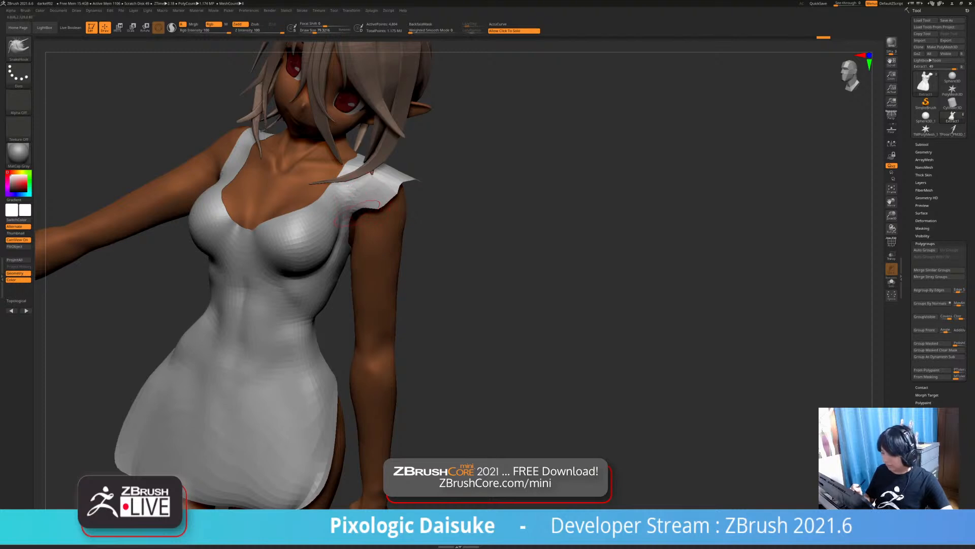
drag(358, 203, 366, 216)
drag(444, 231, 421, 198)
drag(284, 185, 338, 194)
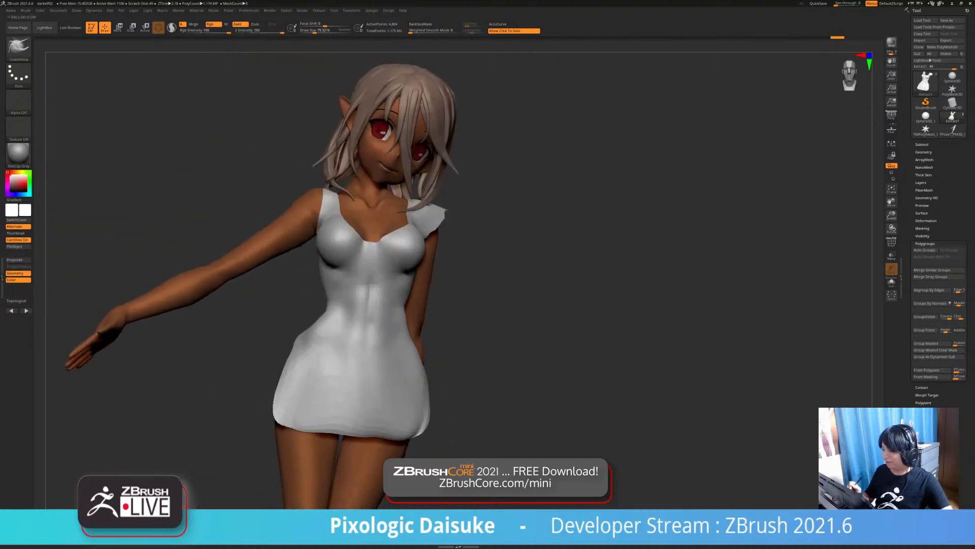
Adjust the brush size and start widening the shoulder strap on the raised arm's side
drag(323, 32, 328, 32)
alt+drag(297, 101, 300, 172)
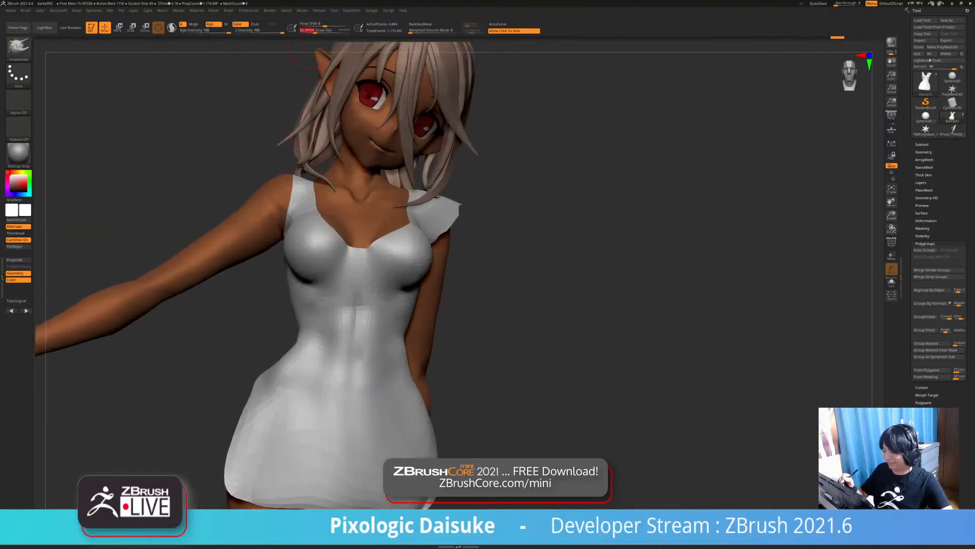
drag(264, 127, 265, 148)
drag(295, 197, 283, 195)
drag(254, 133, 255, 152)
mouse_move(290, 180)
mouse_down()
mouse_move(277, 152)
mouse_move(293, 172)
mouse_move(264, 173)
mouse_move(299, 157)
mouse_up()
Shape the shoulder strap edge on the raised arm's side with short strokes of a smaller brush
key(bracketleft)
key(bracketleft)
key(bracketleft)
key(bracketleft)
key(bracketleft)
ctrl+right_drag(298, 156, 280, 168)
drag(301, 167, 305, 166)
right_drag(305, 166, 297, 171)
drag(300, 165, 303, 163)
right_drag(304, 164, 254, 184)
drag(296, 165, 300, 164)
mouse_move(299, 163)
right_down()
mouse_move(251, 224)
mouse_move(254, 190)
right_up()
drag(254, 187, 258, 184)
mouse_move(258, 183)
right_down()
mouse_move(245, 214)
mouse_move(231, 211)
mouse_move(239, 203)
right_up()
drag(267, 202, 270, 201)
ctrl+right_drag(268, 224, 264, 188)
right_drag(244, 264, 276, 307)
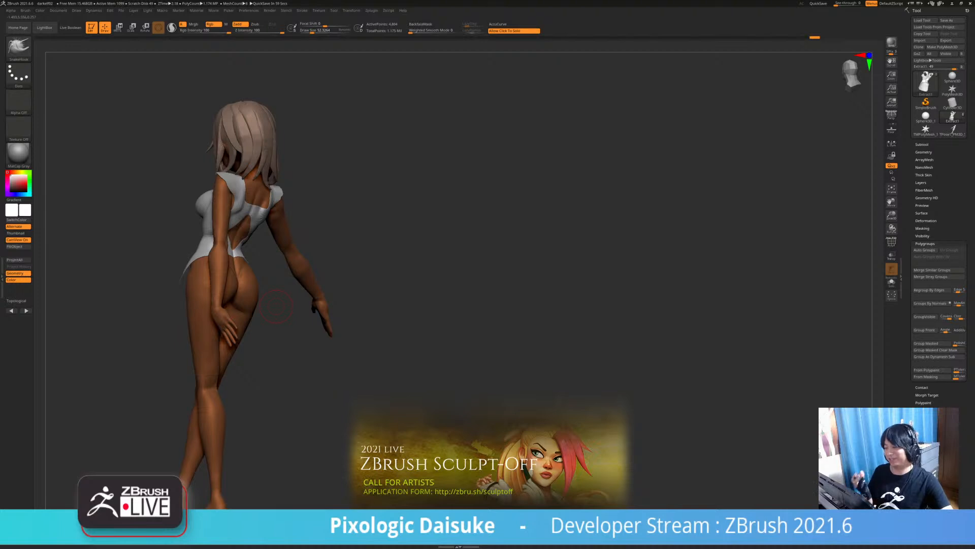
Flare the raised arm's shoulder strap outward into a cap sleeve matching the other side
ctrl+right_drag(297, 147, 307, 184)
drag(308, 176, 311, 165)
right_drag(325, 172, 335, 184)
drag(311, 178, 317, 168)
mouse_move(457, 193)
right_down()
mouse_move(350, 178)
mouse_move(342, 166)
right_up()
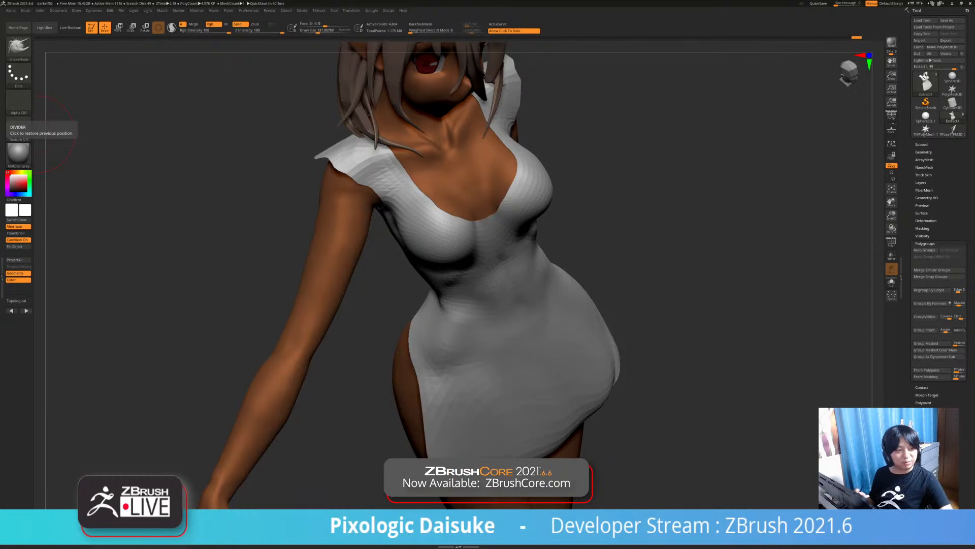
drag(37, 134, 6, 137)
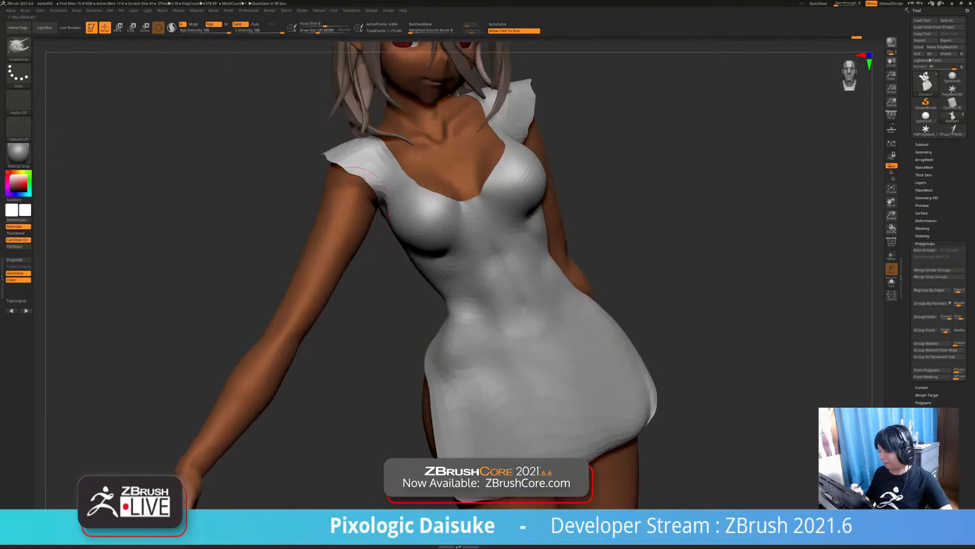
mouse_move(344, 178)
right_down()
mouse_move(366, 176)
mouse_move(341, 175)
mouse_move(330, 205)
right_up()
drag(342, 196, 340, 199)
mouse_move(340, 199)
right_down()
mouse_move(342, 147)
mouse_move(513, 167)
mouse_move(526, 176)
mouse_move(531, 213)
mouse_move(528, 196)
right_up()
Adjust the garment's edges and the back of both cap sleeves with small SnakeHook pulls
drag(414, 325, 422, 330)
mouse_move(422, 330)
right_down()
mouse_move(425, 363)
mouse_move(432, 325)
right_up()
drag(358, 330, 363, 322)
mouse_move(431, 325)
right_down()
mouse_move(447, 307)
mouse_move(451, 333)
right_up()
drag(451, 332, 456, 337)
right_drag(456, 337, 432, 310)
right_drag(351, 203, 285, 232)
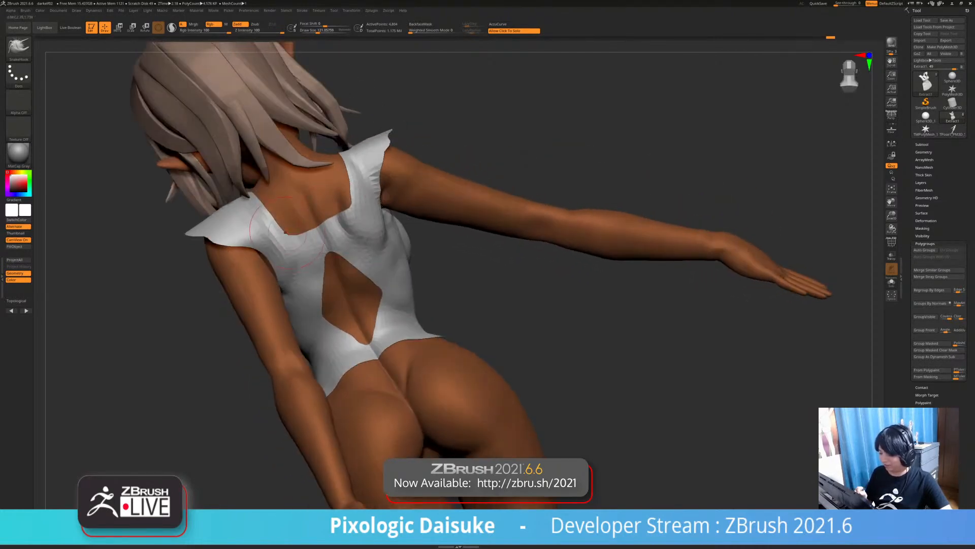
mouse_move(432, 284)
ctrl+right_down()
mouse_move(431, 249)
mouse_move(431, 308)
ctrl+right_up()
drag(350, 221, 352, 213)
mouse_move(427, 305)
ctrl+right_down()
mouse_move(425, 254)
mouse_move(351, 224)
ctrl+right_up()
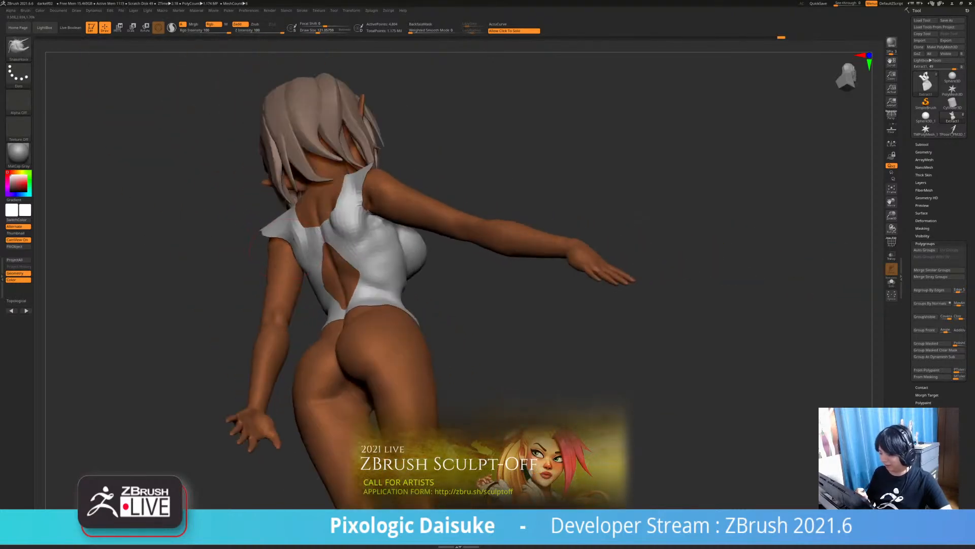
drag(285, 237, 279, 231)
Smooth and reshape the dress around the hips and waist, and display the dress alone
mouse_move(457, 325)
right_down()
mouse_move(452, 315)
mouse_move(457, 355)
mouse_move(594, 274)
right_up()
mouse_move(458, 279)
right_down()
mouse_move(513, 277)
mouse_move(510, 244)
mouse_move(465, 254)
right_up()
shift+drag(307, 259, 300, 249)
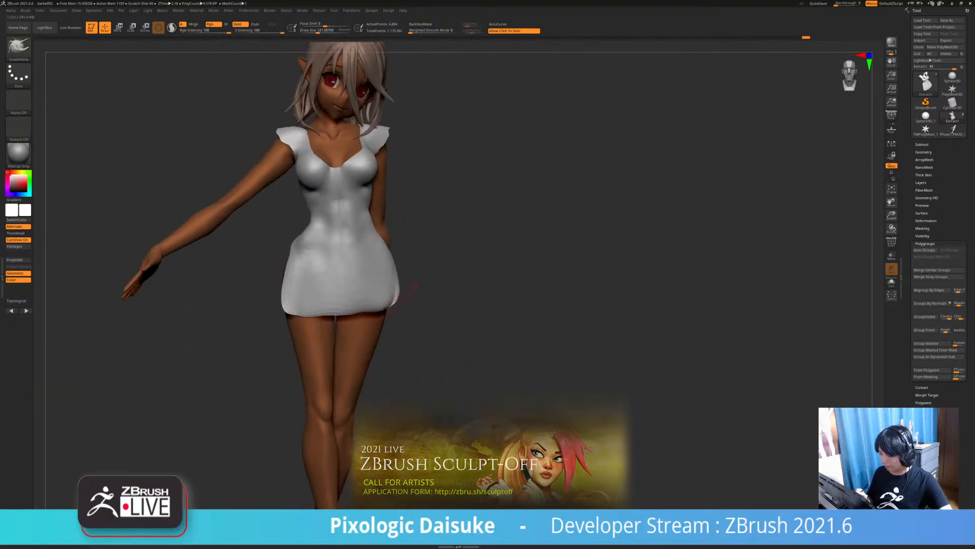
right_drag(315, 264, 374, 269)
drag(388, 262, 392, 239)
mouse_move(457, 299)
ctrl+right_down()
mouse_move(457, 259)
mouse_move(457, 300)
mouse_move(447, 294)
ctrl+right_up()
click(457, 259)
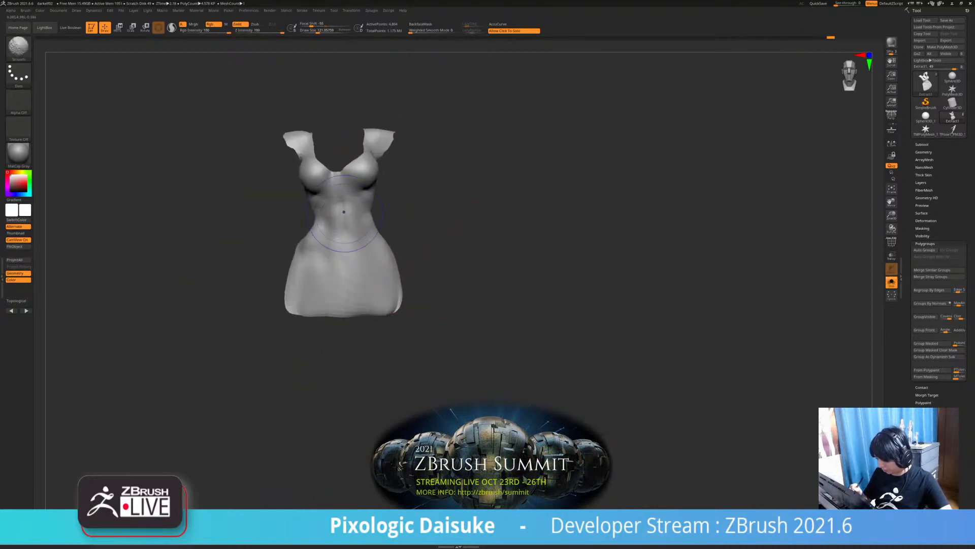
Display the whole character again and insert a cylinder as a new subtool after the body
click(437, 254)
right_drag(436, 224, 460, 223)
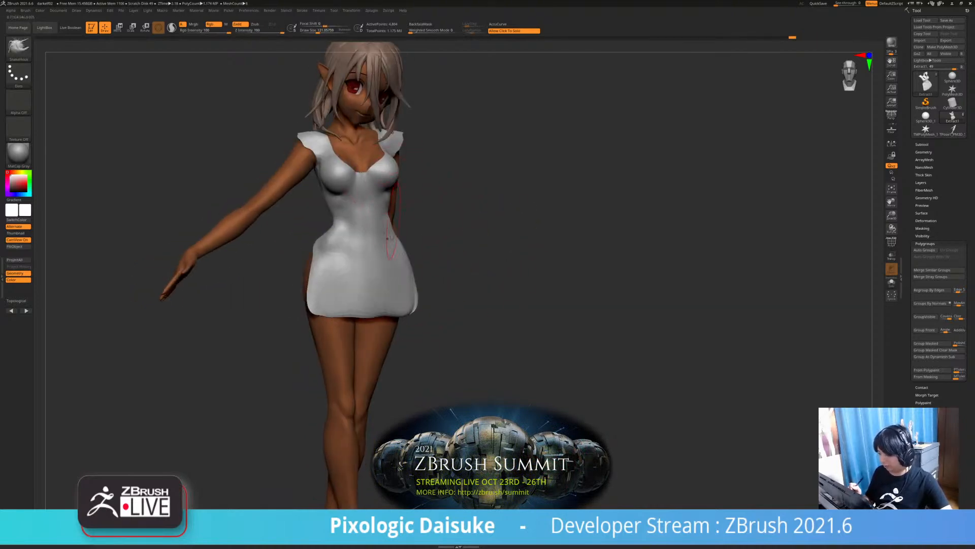
alt+click(318, 316)
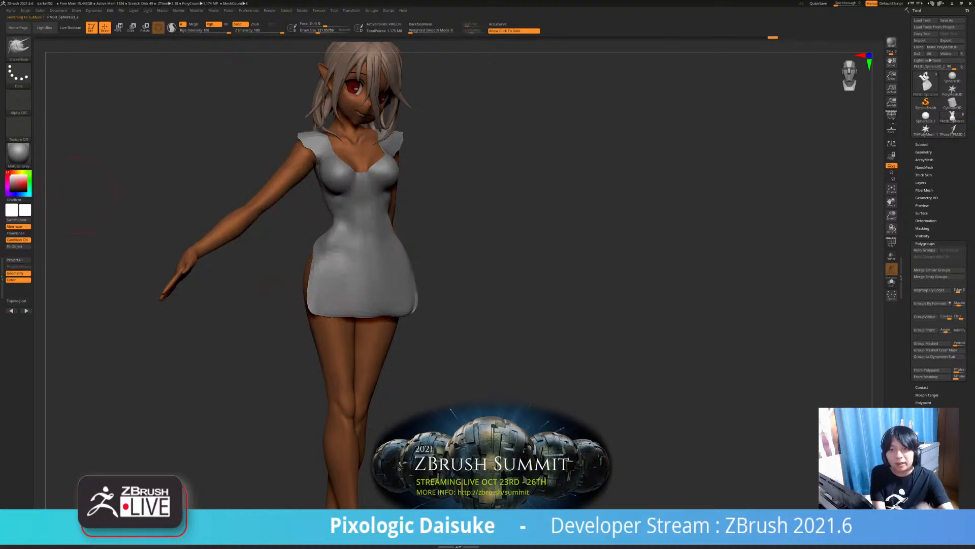
mouse_move(615, 277)
mouse_down()
mouse_move(472, 279)
mouse_move(437, 269)
mouse_move(449, 226)
mouse_move(456, 254)
mouse_move(605, 279)
mouse_up()
click(479, 281)
click(453, 254)
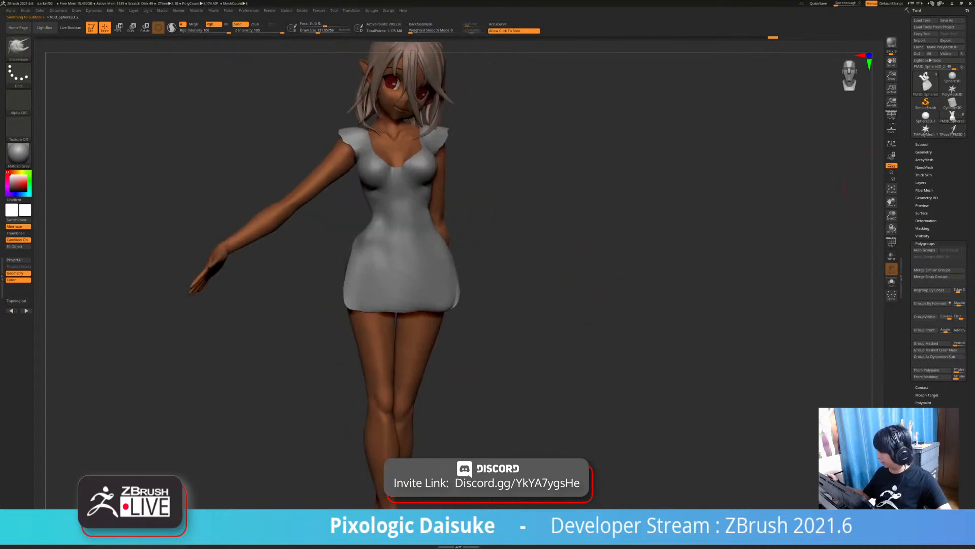
click(922, 144)
click(949, 306)
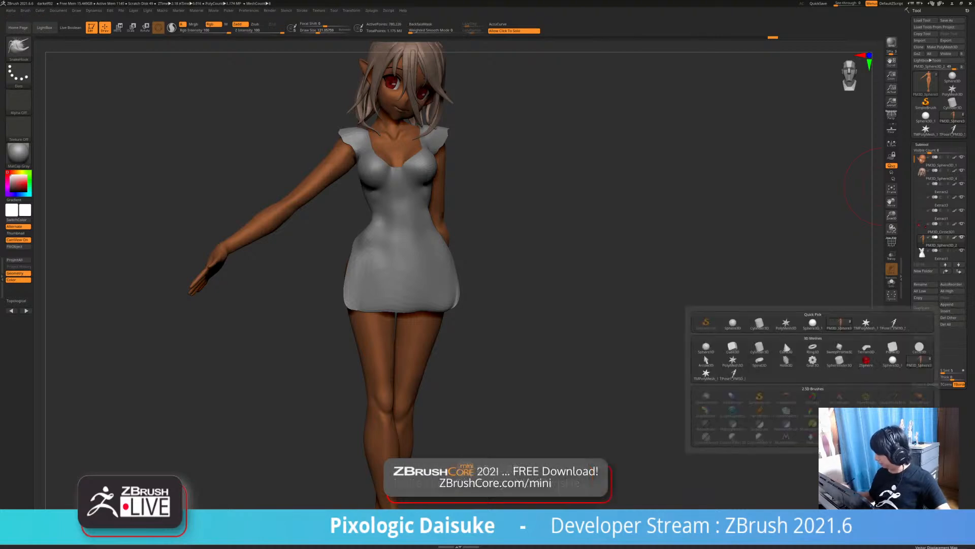
click(760, 324)
Move the cylinder down to the character's hips, centre it on the body and widen it to enclose the pelvis
alt+drag(737, 305, 727, 262)
click(118, 28)
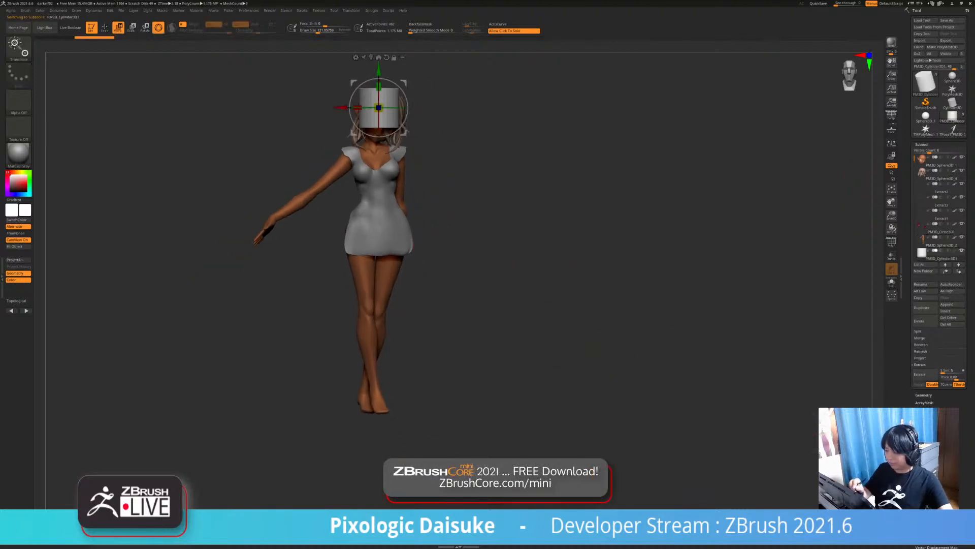
alt+drag(348, 127, 352, 149)
drag(383, 92, 384, 211)
right_drag(406, 228, 518, 230)
mouse_move(518, 229)
ctrl+right_down()
mouse_move(519, 254)
mouse_move(482, 250)
ctrl+right_up()
right_drag(412, 248, 332, 251)
ctrl+right_drag(333, 251, 424, 269)
drag(367, 247, 351, 247)
right_drag(336, 248, 358, 246)
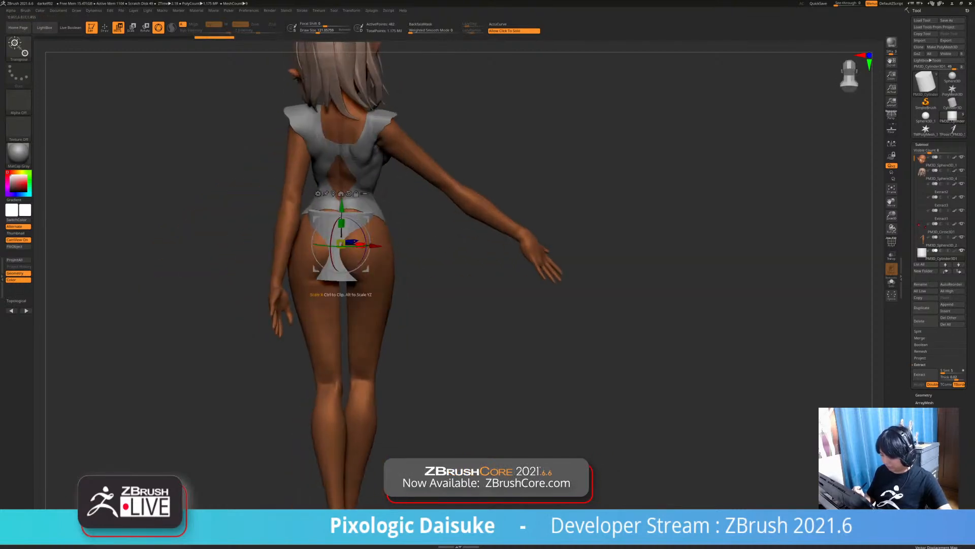
alt+drag(341, 224, 342, 204)
right_drag(342, 223, 450, 224)
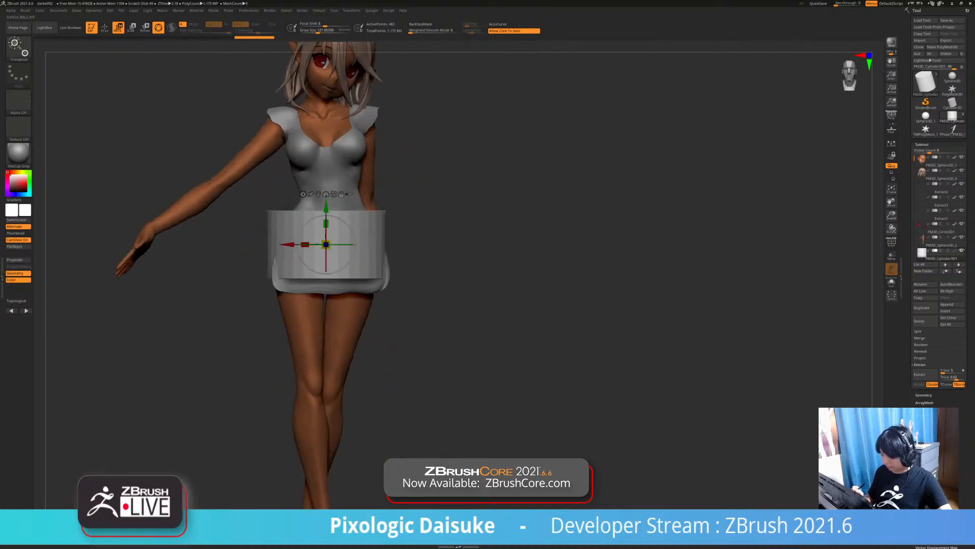
click(450, 223)
Isolate the cylinder with its wireframe shown and delete its unneeded horizontal edge loops
key(shift+f)
key(f)
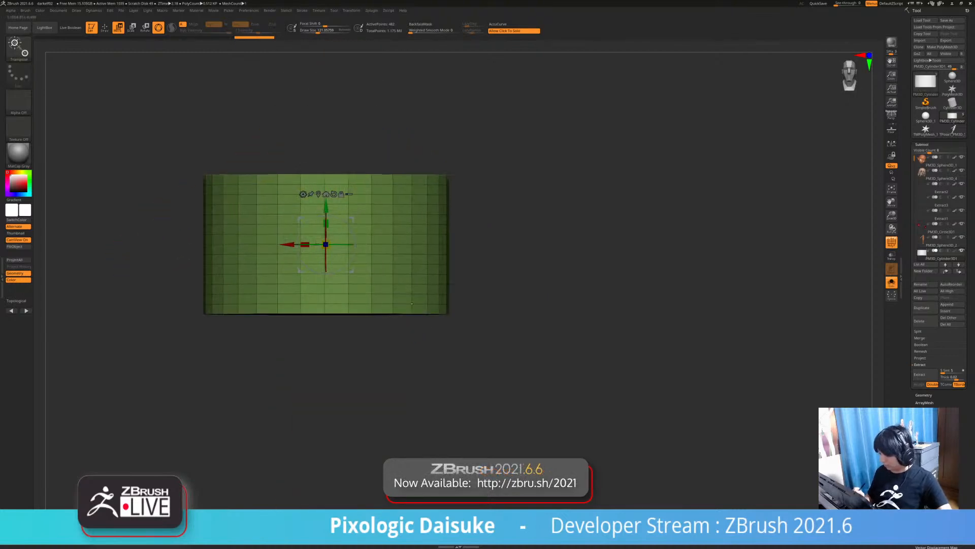
click(922, 144)
click(923, 152)
click(928, 212)
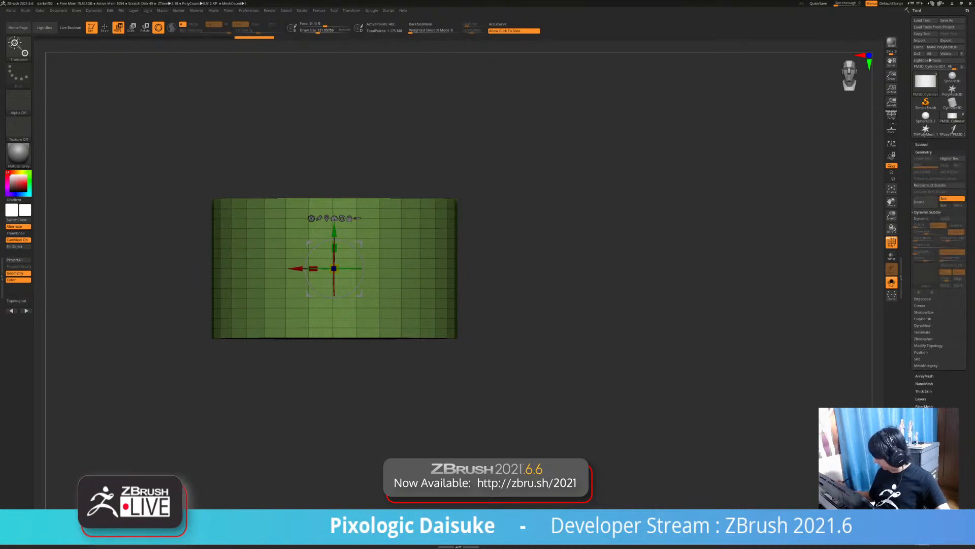
click(924, 339)
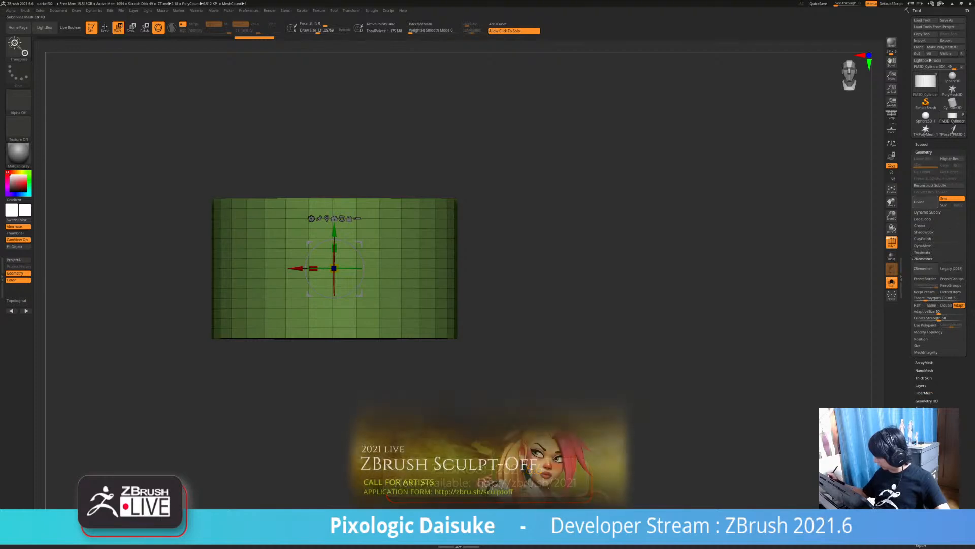
click(922, 219)
click(924, 327)
mouse_move(634, 213)
mouse_down()
mouse_move(638, 274)
mouse_move(635, 219)
mouse_up()
click(637, 274)
Remove the cylinder's end caps to leave an open tube around the hips
key(q)
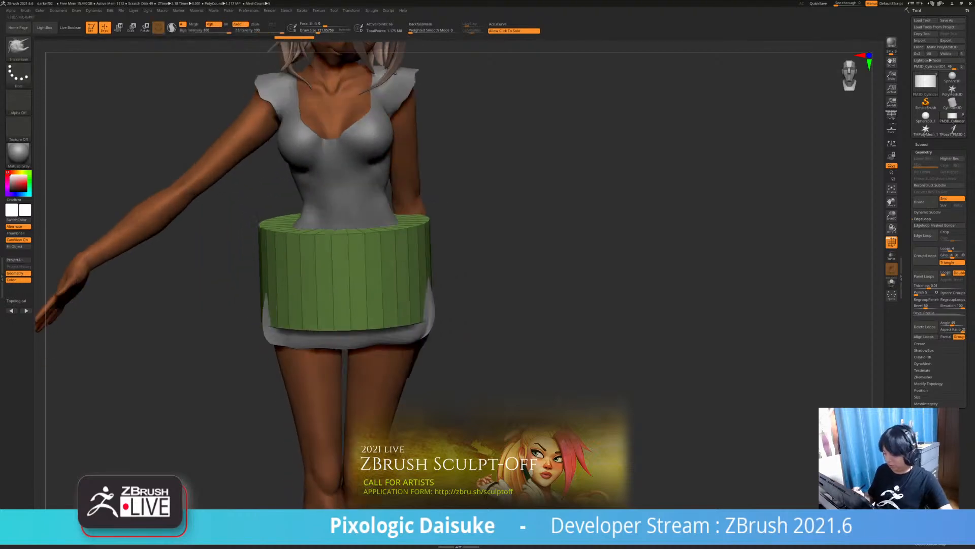
ctrl+alt+shift+drag(222, 194, 506, 242)
ctrl+shift+click(486, 328)
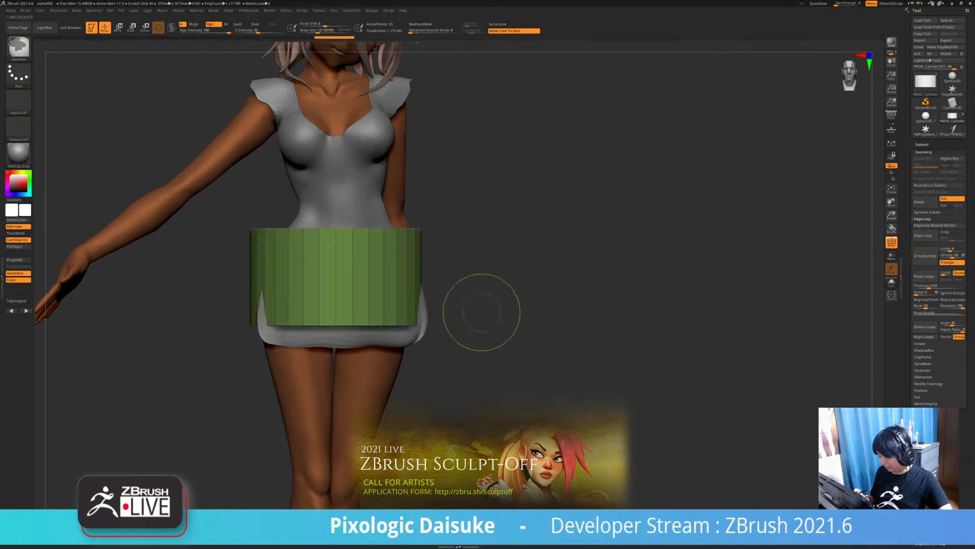
mouse_move(484, 284)
mouse_down()
mouse_move(481, 310)
mouse_move(478, 279)
mouse_up()
ctrl+alt+shift+drag(230, 215, 464, 243)
ctrl+shift+click(511, 322)
ctrl+drag(469, 358, 201, 315)
drag(498, 339, 499, 371)
ctrl+shift+click(396, 274)
drag(447, 275, 442, 248)
ctrl+right_drag(498, 304, 484, 183)
Lower the open tube from the waist to the upper thighs
click(119, 28)
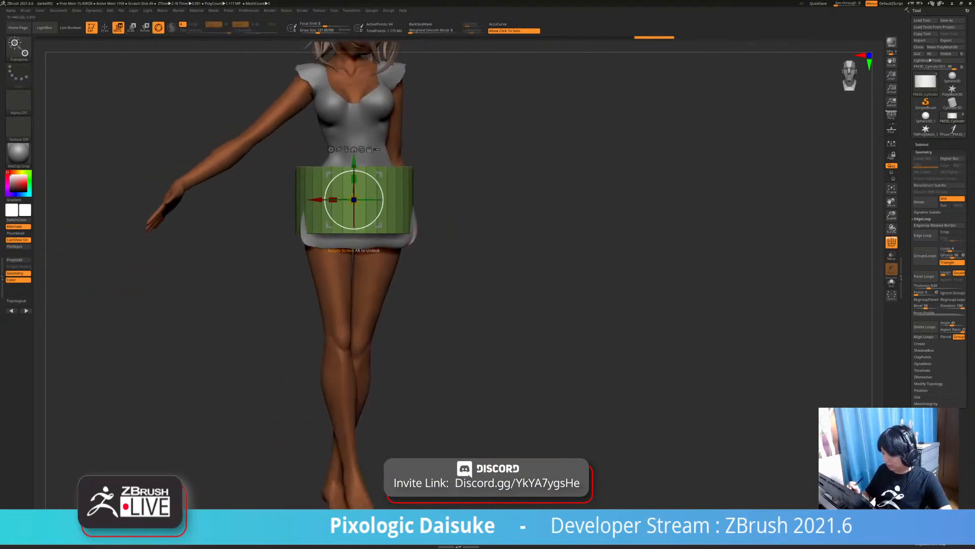
drag(482, 254, 553, 254)
drag(326, 163, 327, 201)
drag(483, 228, 460, 229)
Mask the tube's lower edge, then raise and narrow its upper edge to form a flared skirt
ctrl+drag(465, 228, 473, 262)
ctrl+drag(238, 180, 409, 219)
ctrl+click(432, 229)
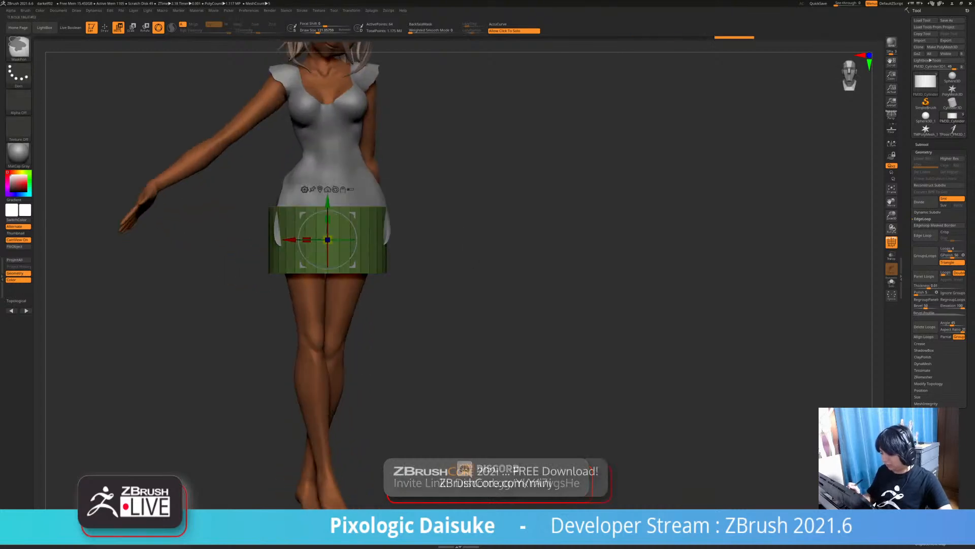
ctrl+right_drag(447, 228, 457, 264)
drag(316, 214, 316, 170)
drag(457, 228, 500, 230)
drag(282, 202, 265, 214)
shift+drag(436, 229, 517, 238)
Hide every subtool except the body and the skirt tube, keeping the skirt selected
click(921, 144)
click(941, 242)
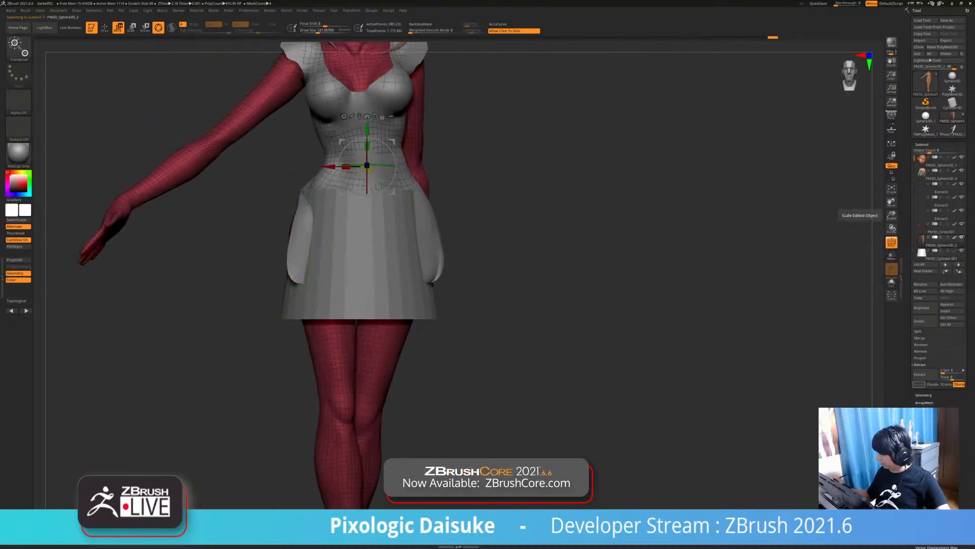
alt+click(424, 211)
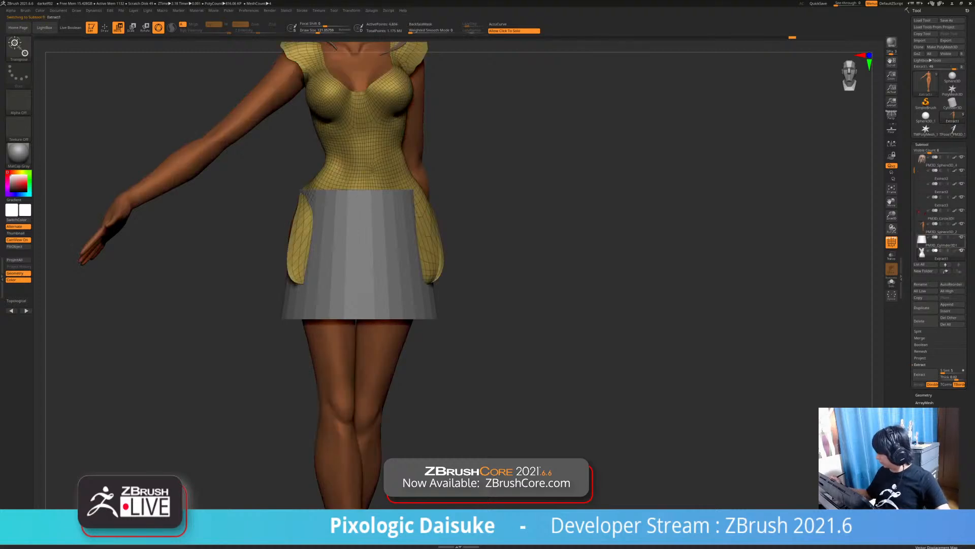
click(962, 251)
click(961, 224)
click(941, 241)
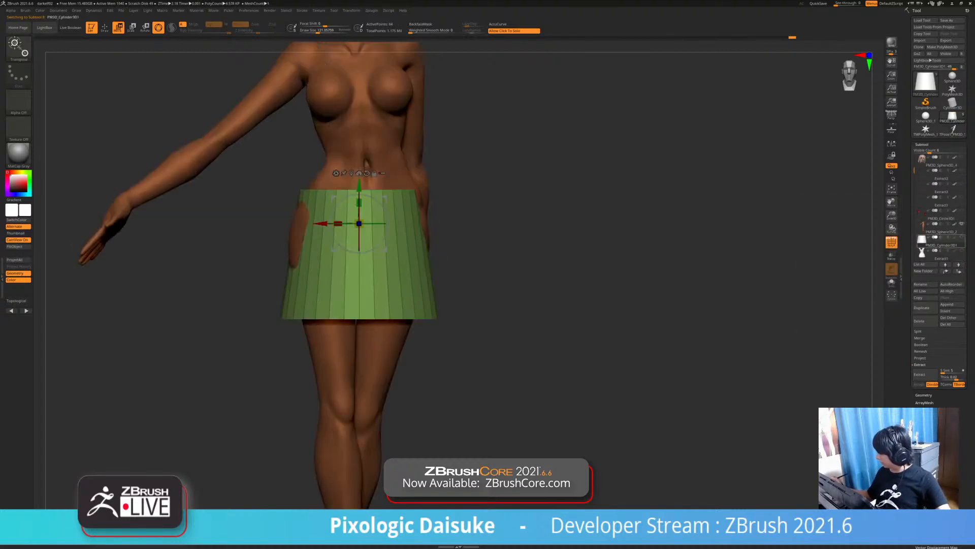
click(961, 250)
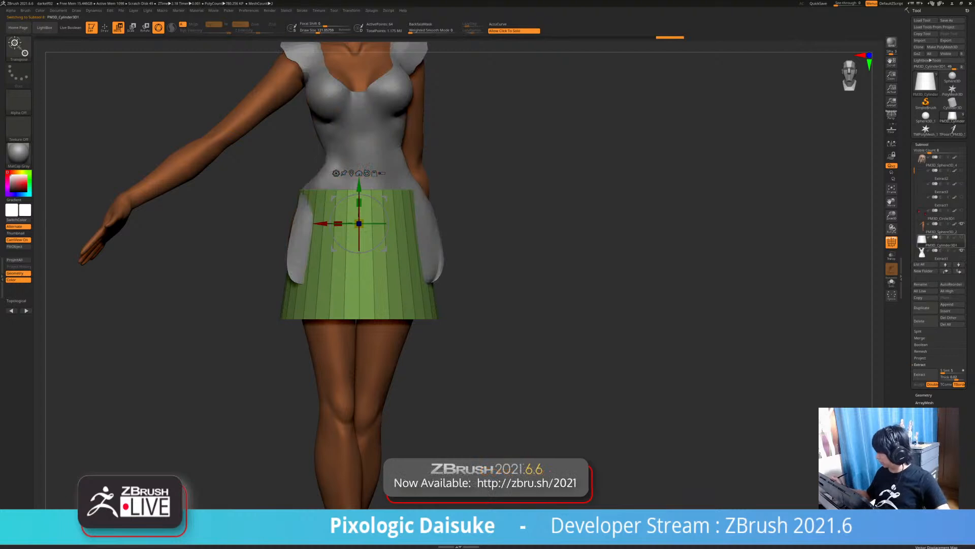
click(961, 250)
Adjust the skirt's fit around the hips while checking it from several sides
alt+right_drag(373, 189, 424, 203)
drag(387, 214, 377, 216)
right_drag(377, 216, 472, 216)
drag(465, 214, 445, 214)
right_drag(445, 215, 320, 229)
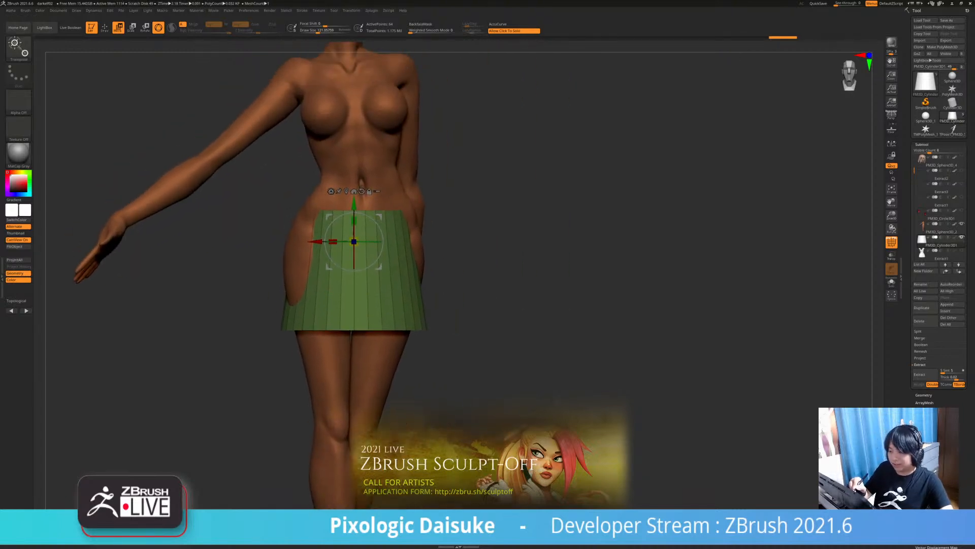
Remesh the skirt with ZRemesher into an even quad grid, undoing the denser first attempt
key(ctrl+d)
key(ctrl+z)
click(924, 281)
key(ctrl+shift+d)
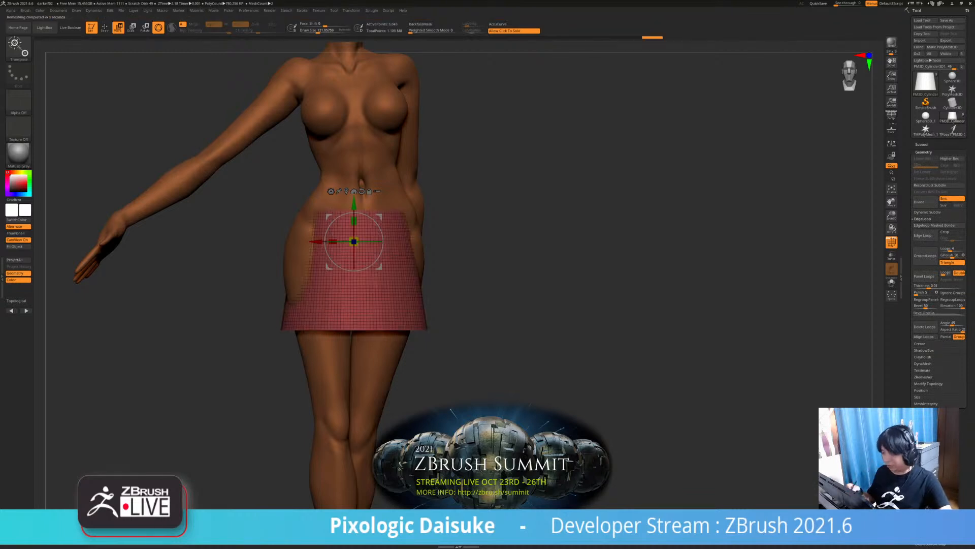
key(ctrl+z)
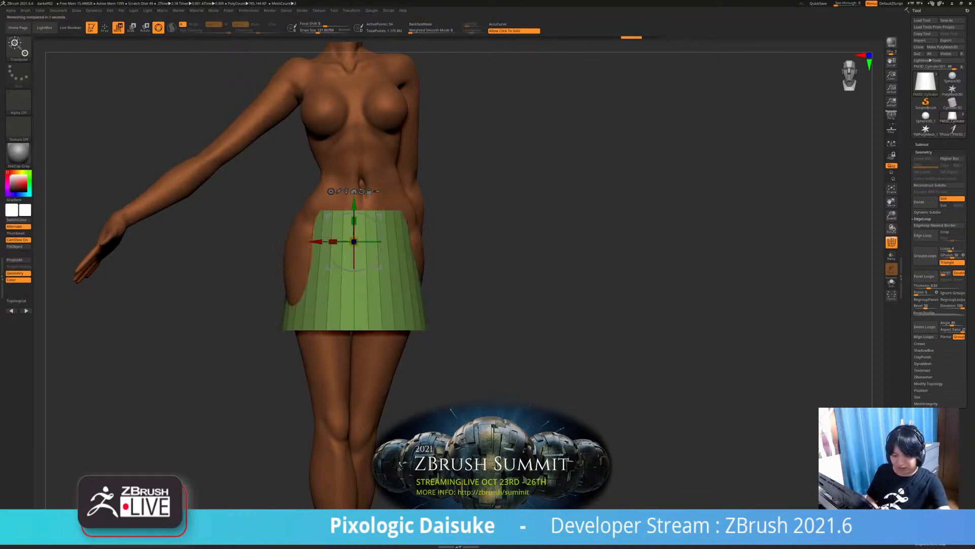
key(ctrl+shift+d)
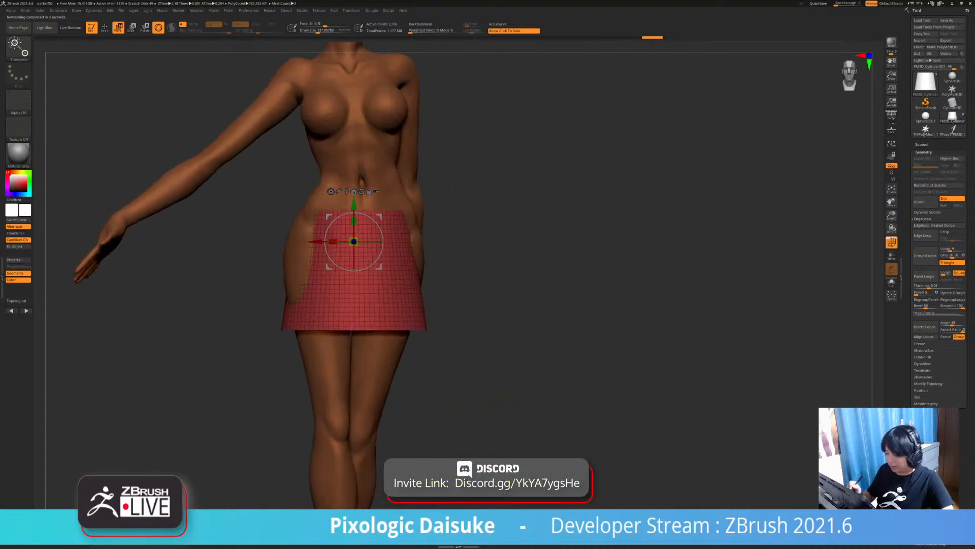
key(ctrl+shift+d)
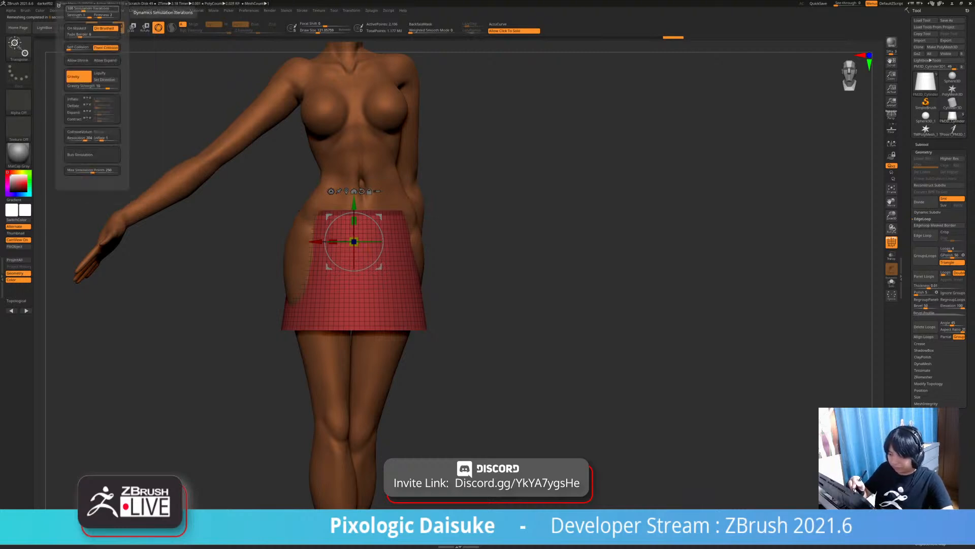
Enable Collision Volume in the dynamics settings, run a trial cloth simulation on the skirt and undo it
click(94, 10)
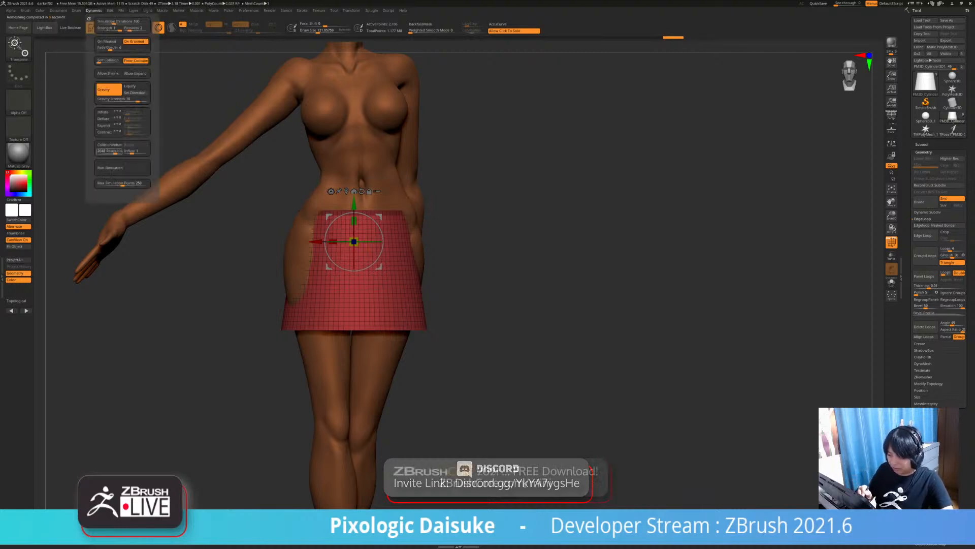
click(109, 145)
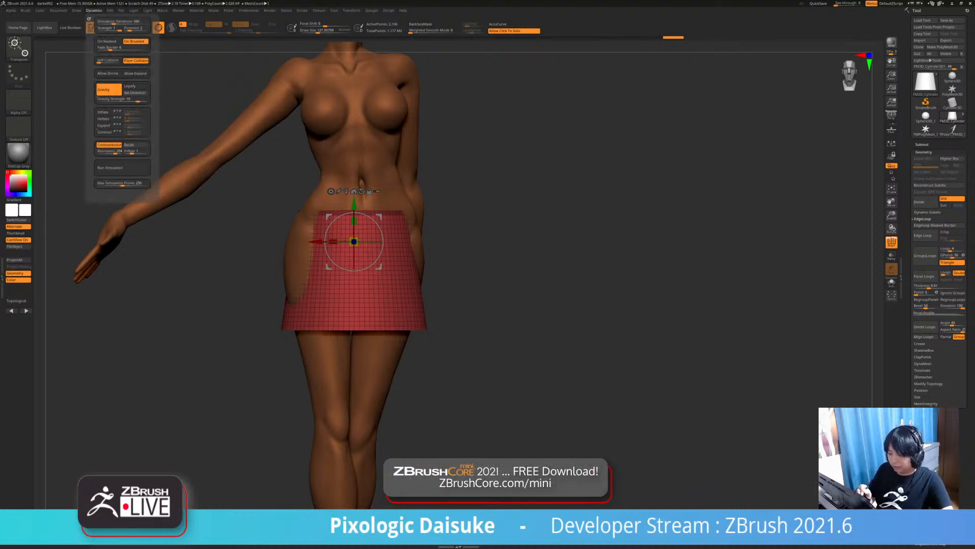
click(122, 167)
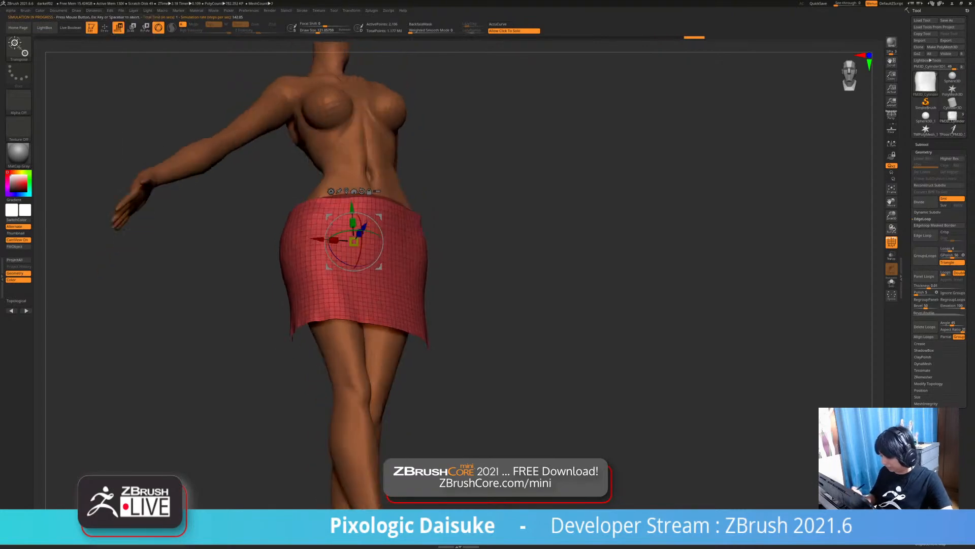
key(ctrl+z)
mouse_move(559, 254)
mouse_down()
mouse_move(605, 267)
mouse_move(572, 262)
mouse_up()
key(ctrl+shift+z)
Set the simulation iterations to 400, run the skirt's cloth simulation again and undo the run
click(94, 10)
drag(117, 22, 127, 22)
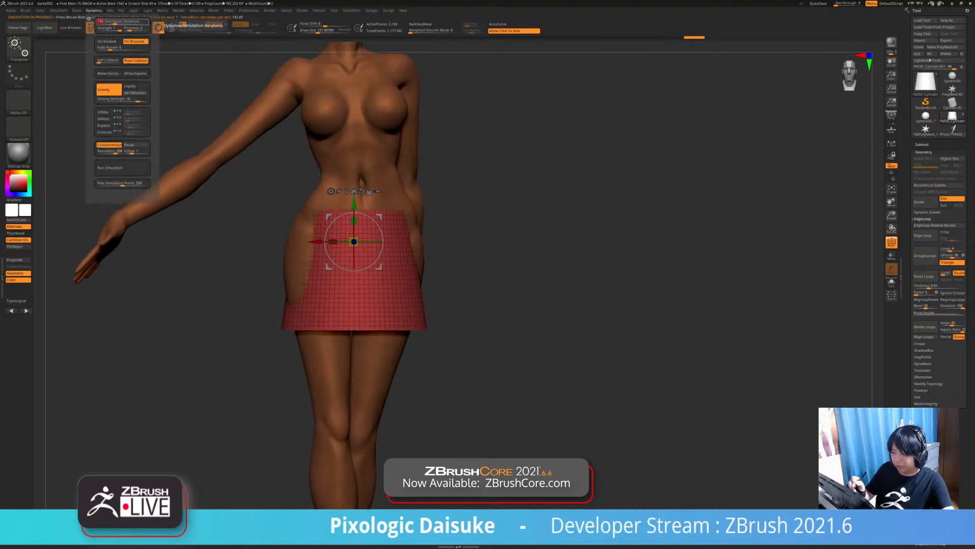
key(Return)
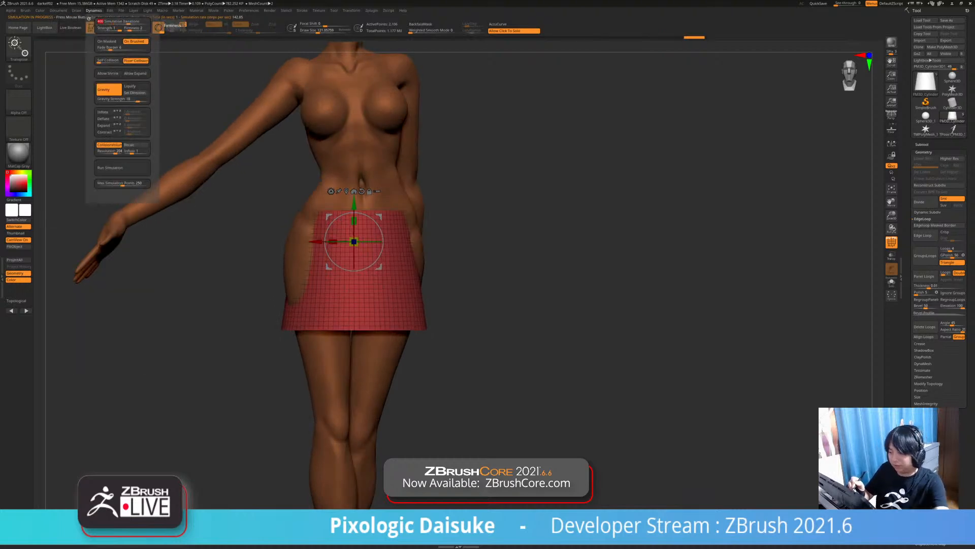
click(93, 10)
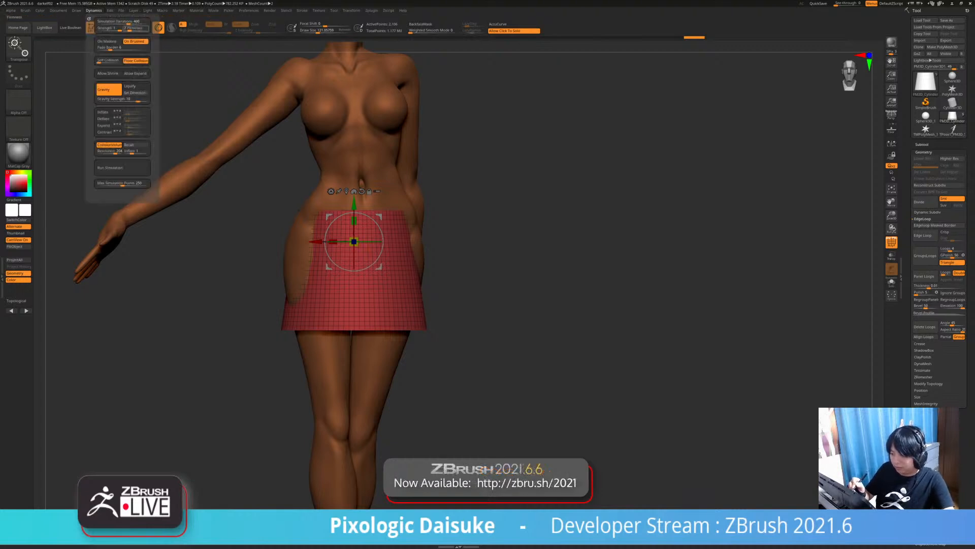
click(122, 167)
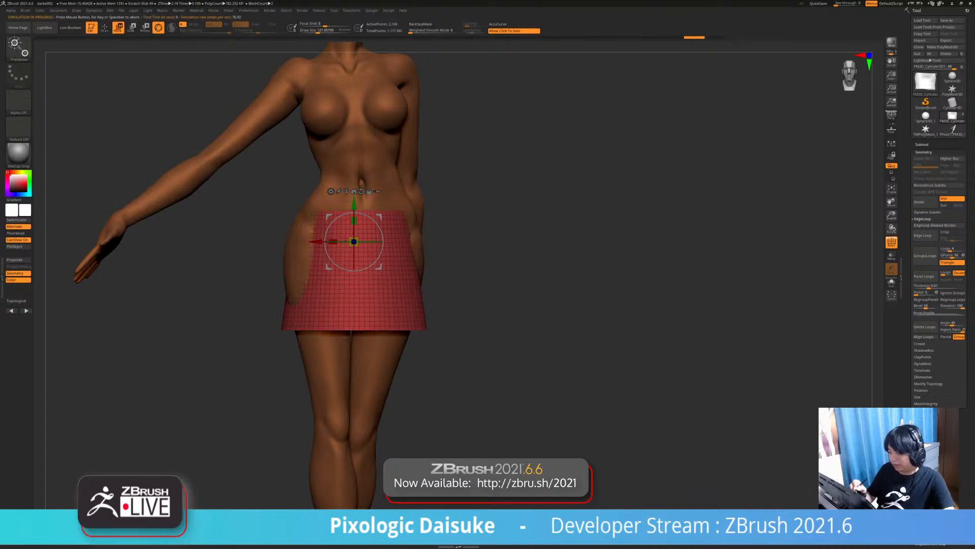
key(ctrl)
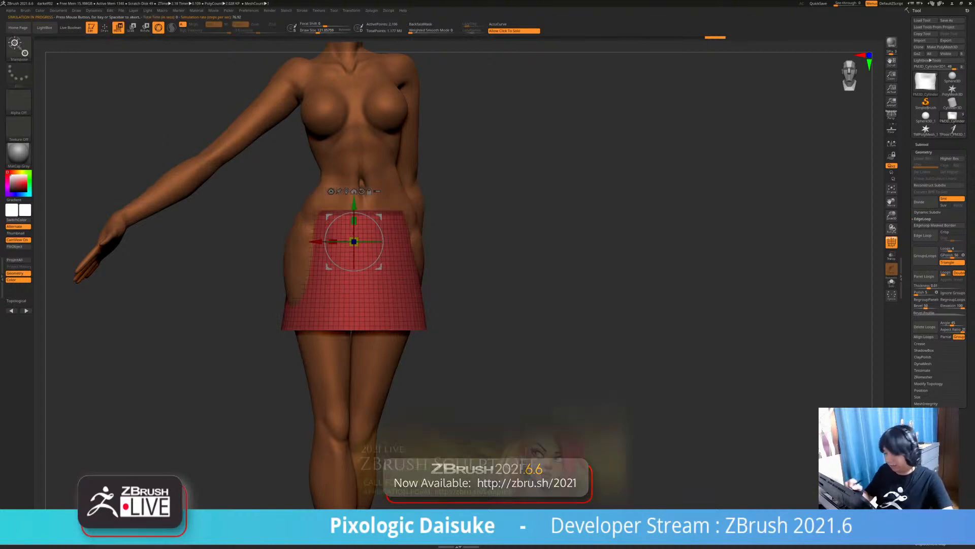
Set the collision volume inflate to 0.1 and simulate the skirt so it drapes over the hips
click(93, 10)
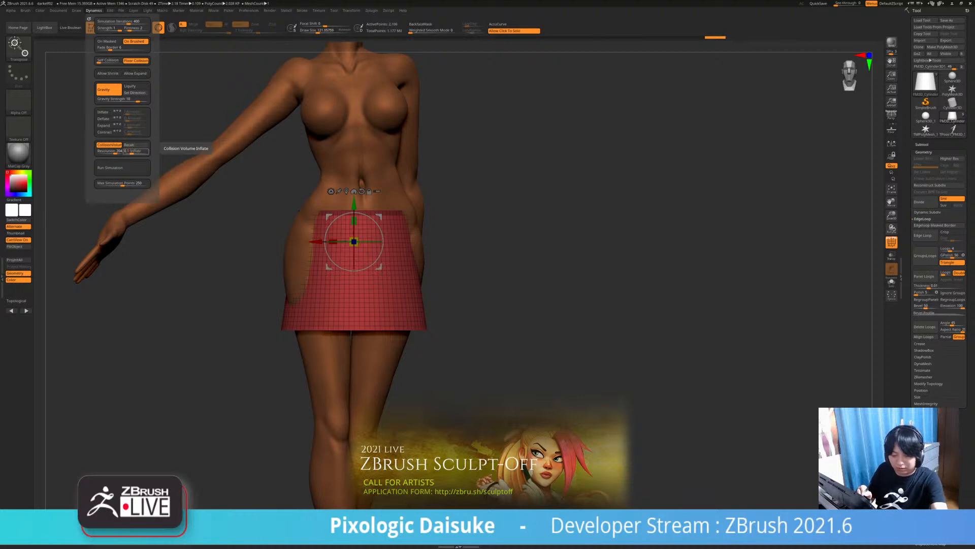
click(122, 168)
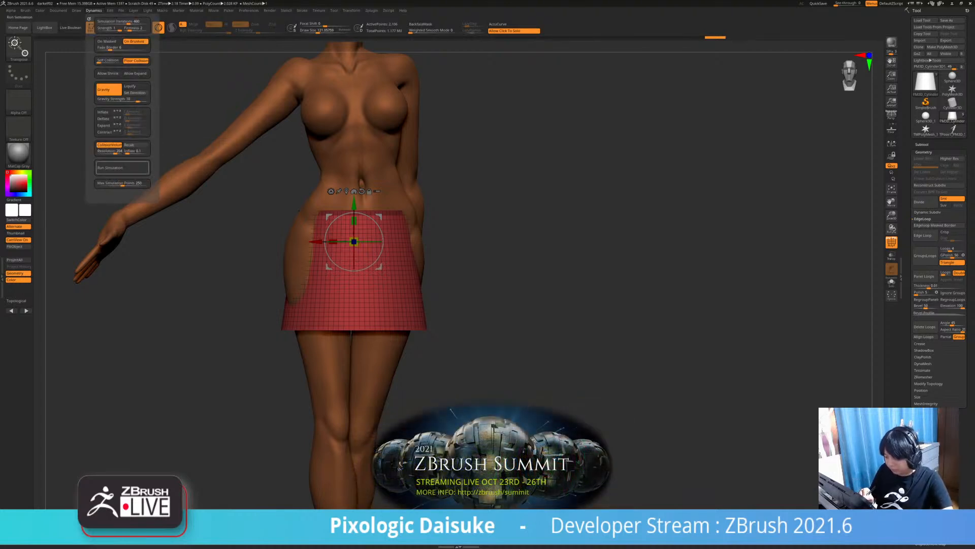
click(122, 168)
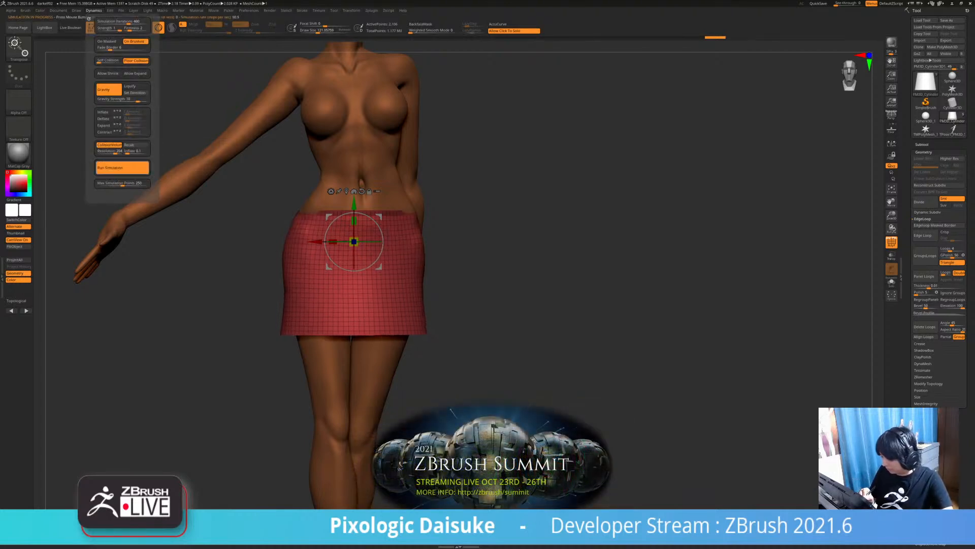
click(122, 167)
alt+drag(559, 304, 558, 285)
key(q)
mouse_move(94, 10)
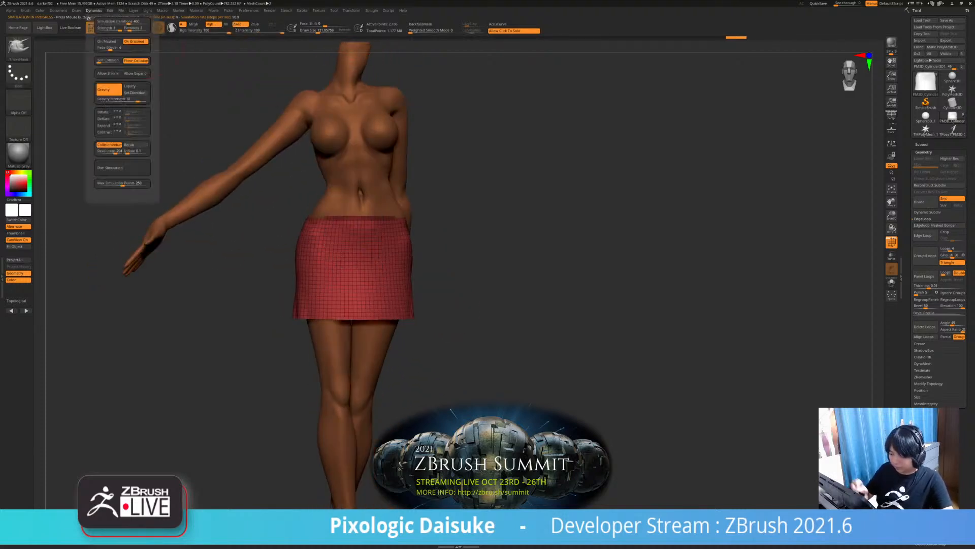
Run the cloth simulation on the skirt again so it settles around the hips, and stop it once draped
click(122, 167)
drag(513, 305, 468, 310)
alt+drag(494, 257, 485, 376)
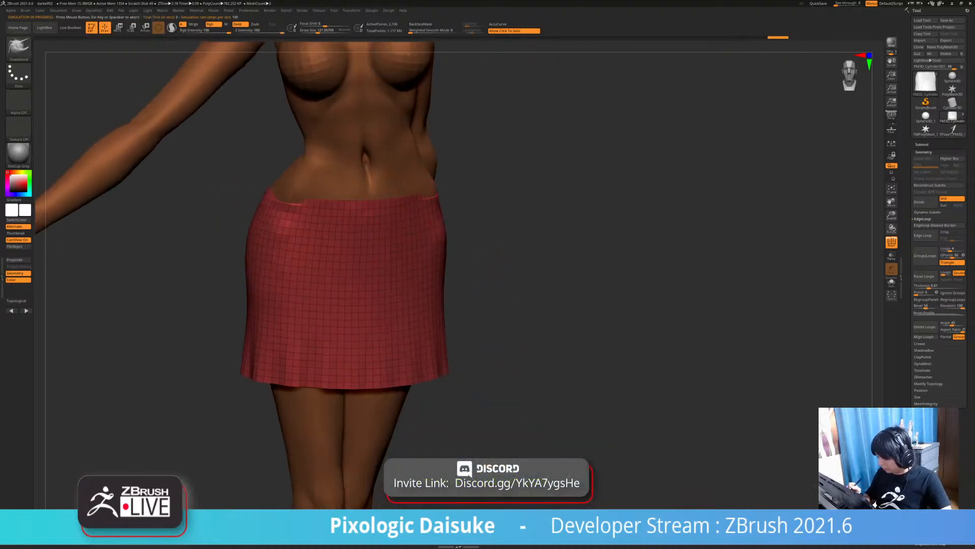
drag(300, 174, 314, 175)
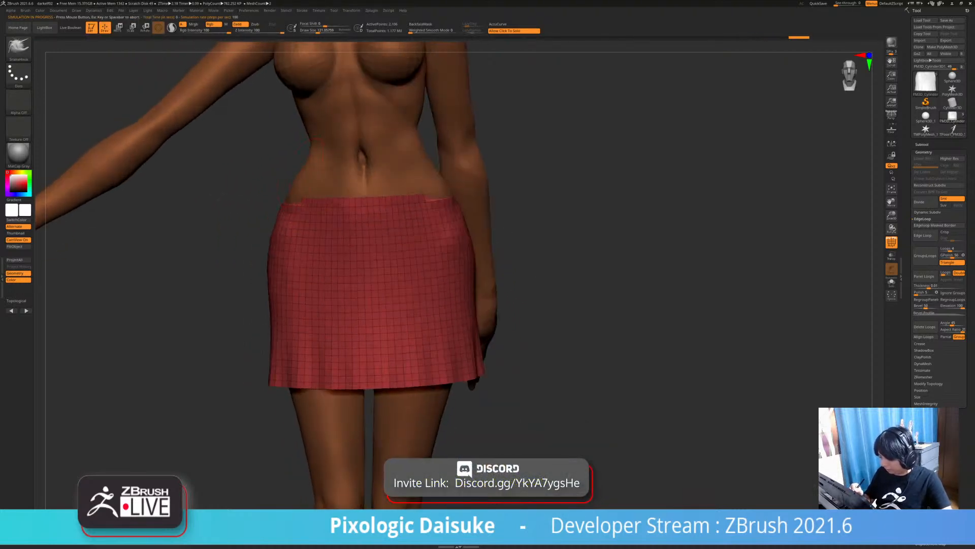
drag(254, 174, 289, 176)
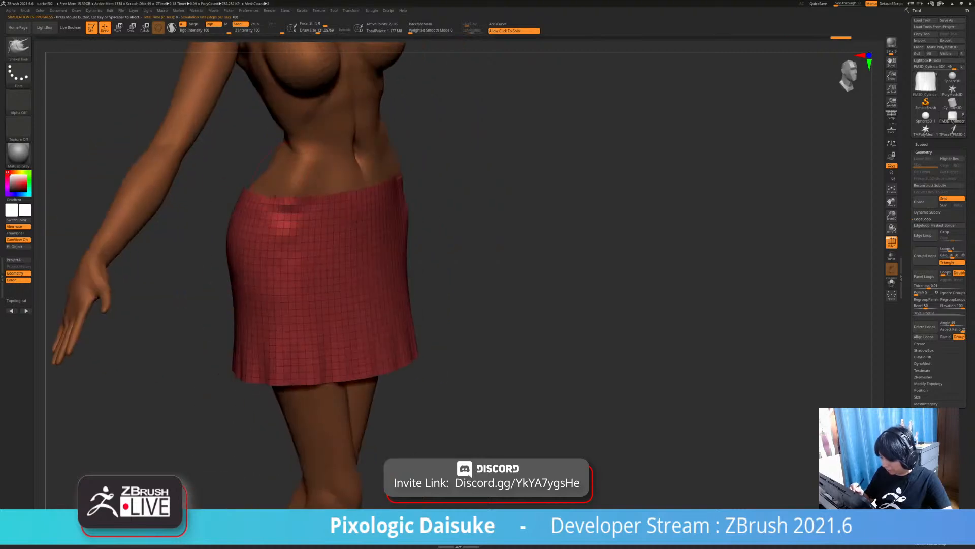
mouse_move(291, 219)
right_down()
mouse_move(301, 197)
mouse_move(317, 205)
mouse_move(264, 211)
right_up()
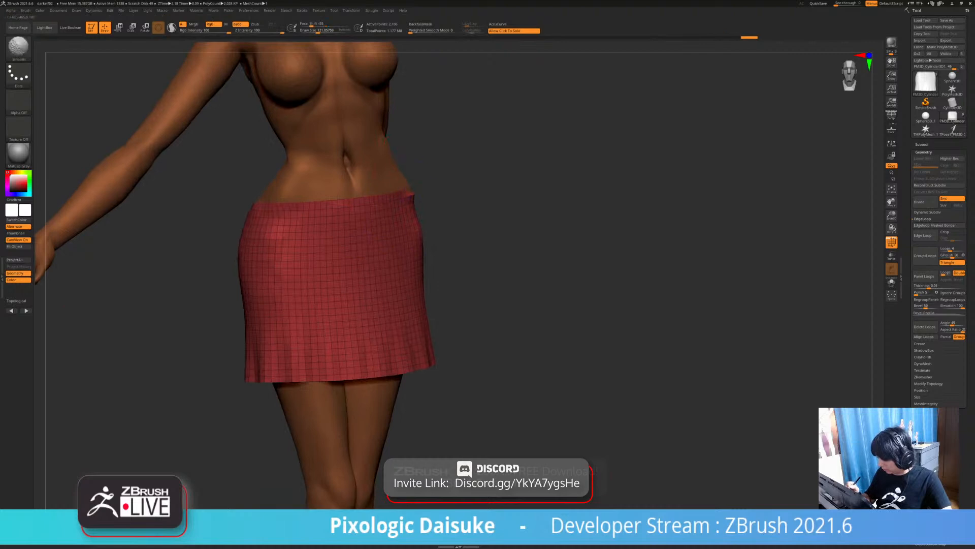
Smooth the corner of the skirt's waist edge and nudge its side outline and back with the SnakeHook brush
shift+drag(412, 197, 415, 200)
mouse_move(422, 198)
right_down()
mouse_move(401, 195)
mouse_move(432, 187)
right_up()
mouse_move(424, 141)
right_down()
mouse_move(401, 143)
mouse_move(413, 144)
right_up()
mouse_move(508, 228)
ctrl+right_down()
mouse_move(508, 285)
mouse_move(564, 290)
ctrl+right_up()
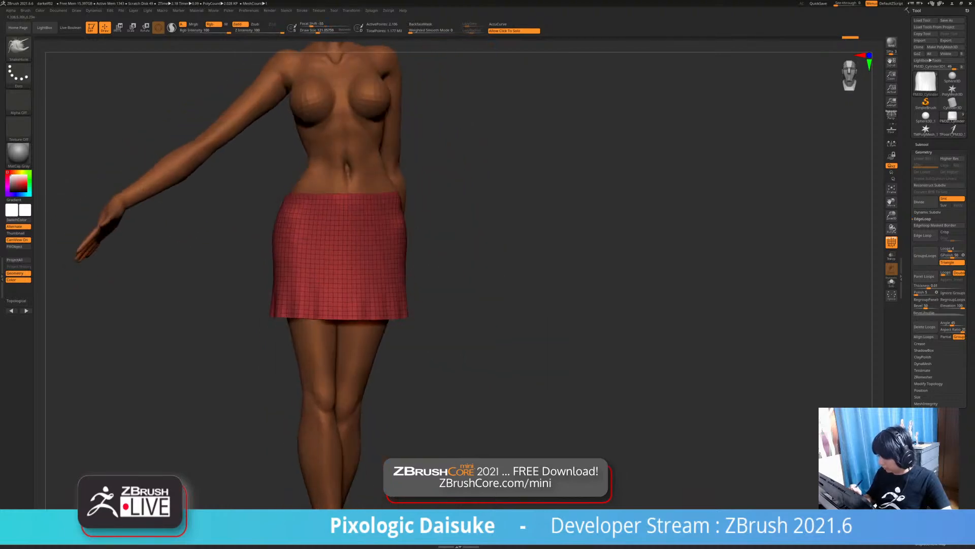
drag(402, 228, 398, 238)
right_drag(398, 257, 400, 246)
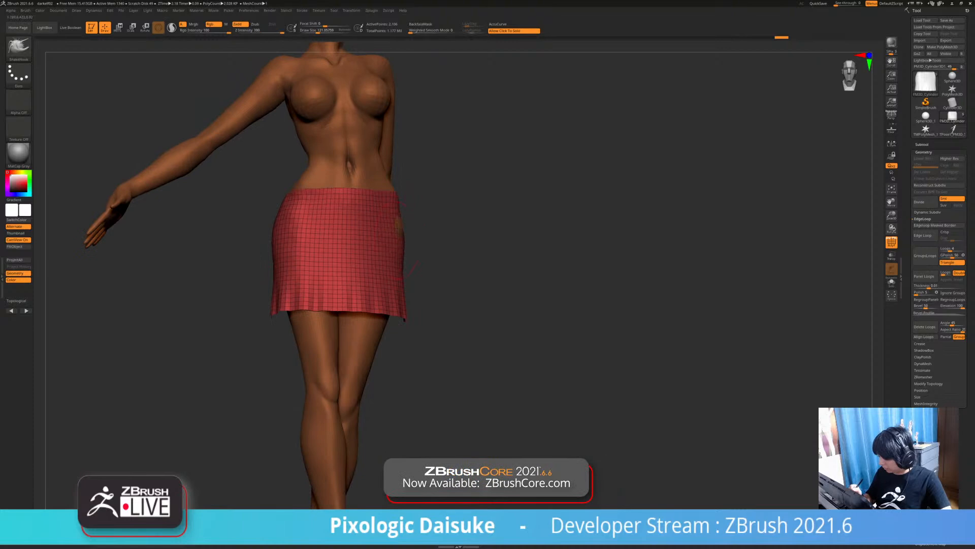
drag(404, 274, 400, 276)
mouse_move(406, 278)
right_down()
mouse_move(394, 279)
mouse_move(412, 276)
right_up()
mouse_move(356, 244)
alt+right_down()
mouse_move(355, 267)
mouse_move(508, 270)
mouse_move(434, 286)
alt+right_up()
mouse_move(433, 286)
ctrl+right_down()
mouse_move(432, 274)
mouse_move(432, 286)
ctrl+right_up()
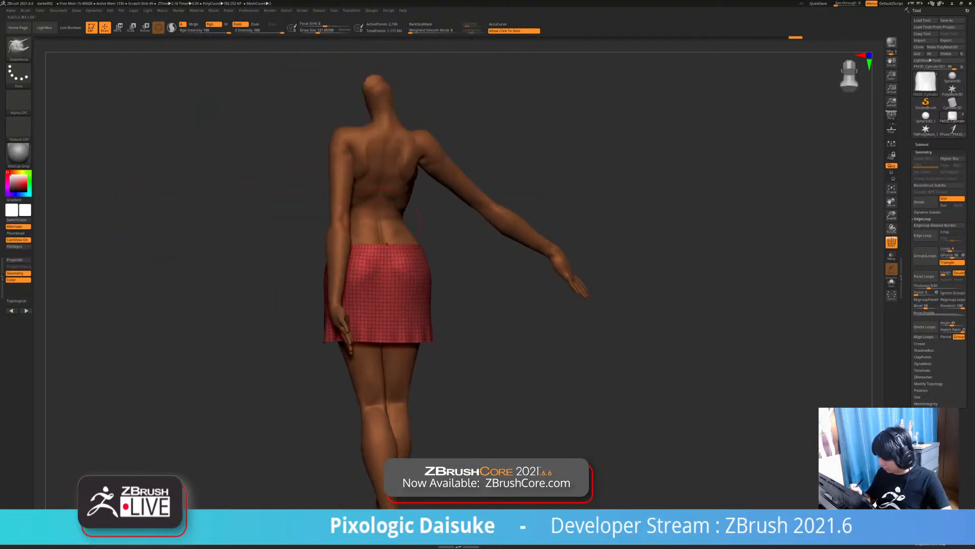
right_drag(387, 247, 546, 253)
drag(387, 260, 384, 261)
mouse_move(385, 262)
right_down()
mouse_move(409, 265)
mouse_move(422, 254)
mouse_move(406, 244)
mouse_move(401, 275)
right_up()
Undo the recent smoothing and reshaping strokes on the skirt, redoing one step of the history
key(ctrl+z)
key(ctrl+z)
key(ctrl+z)
key(ctrl+z)
key(ctrl+z)
key(ctrl+z)
key(ctrl+shift+z)
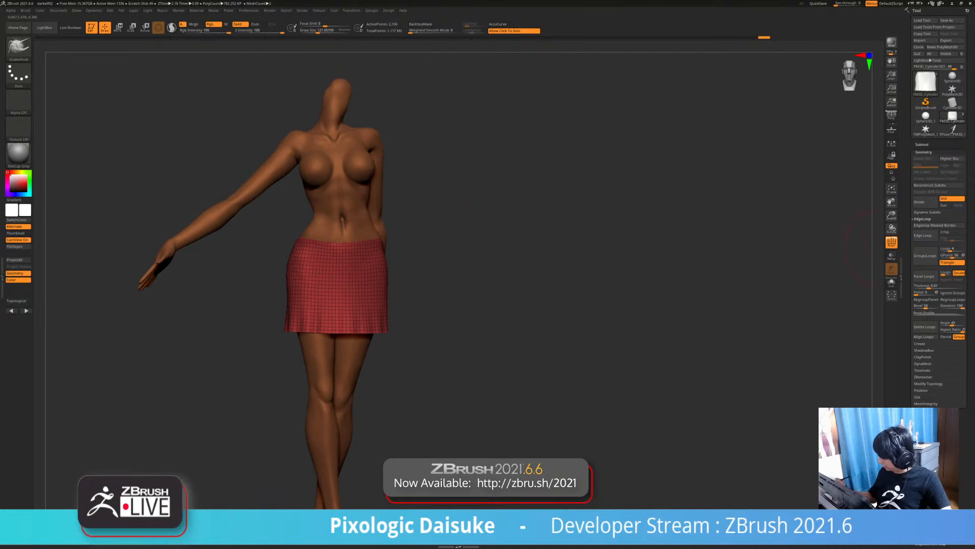
Turn off the polygroup wireframe to view the draped skirt as a plain shaded surface
click(890, 242)
ctrl+right_drag(535, 289, 533, 313)
click(457, 287)
right_drag(350, 248, 372, 260)
click(366, 226)
right_drag(315, 241, 338, 243)
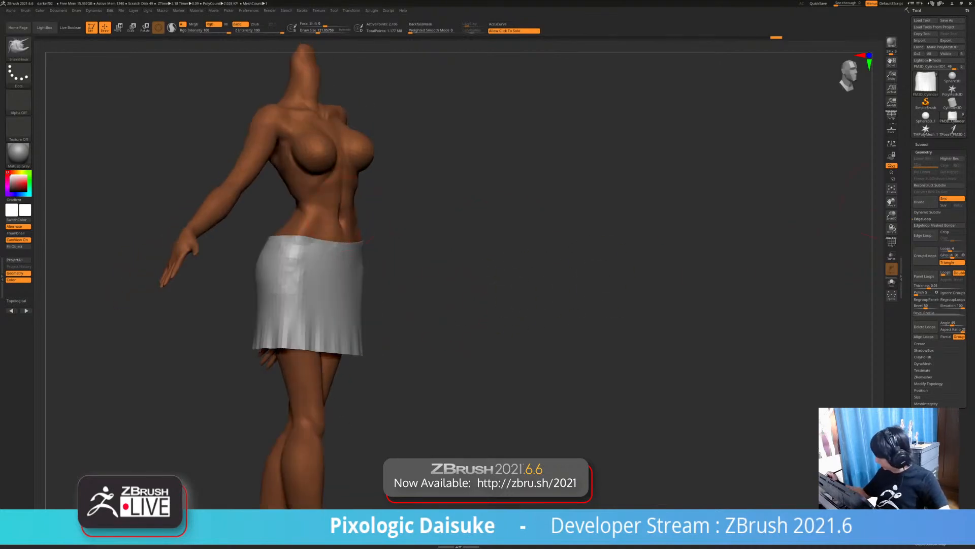
Make the hair, head and dress subtools visible again together with the body and skirt
click(922, 145)
click(961, 224)
click(961, 224)
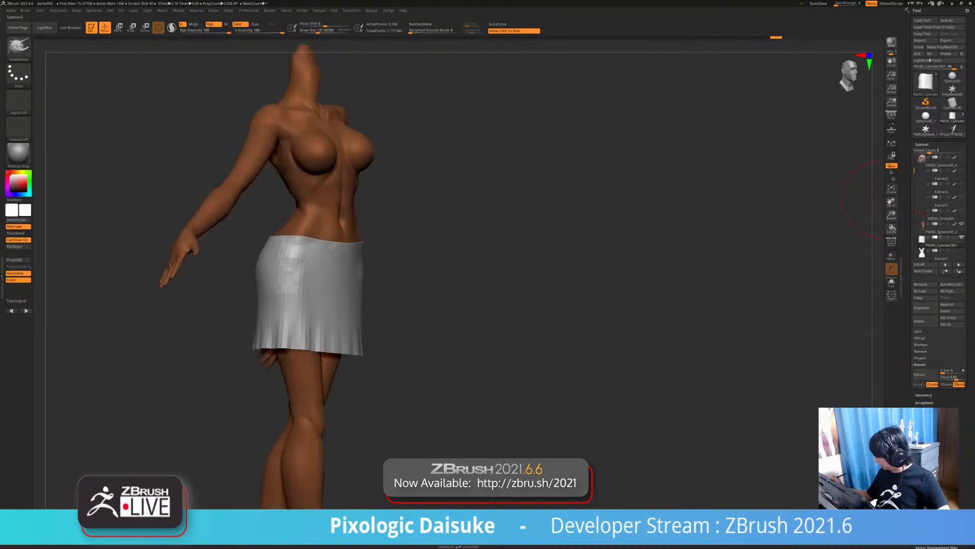
click(961, 224)
click(962, 238)
right_drag(558, 244, 447, 246)
right_drag(498, 319, 605, 314)
Make the dress the active subtool and adjust its midsection with an enlarged SnakeHook brush
alt+click(351, 223)
right_drag(356, 218, 386, 203)
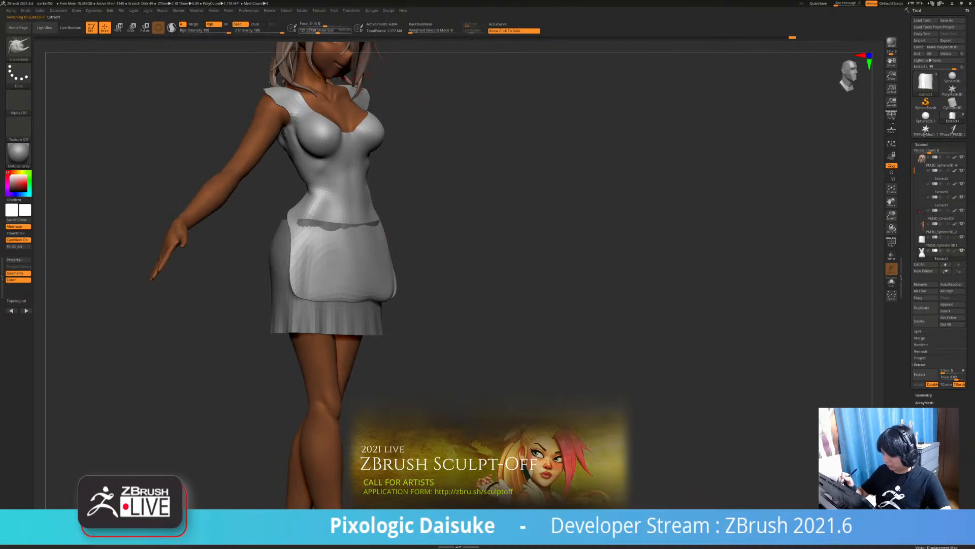
mouse_move(335, 292)
right_down()
mouse_move(327, 249)
mouse_move(377, 170)
right_up()
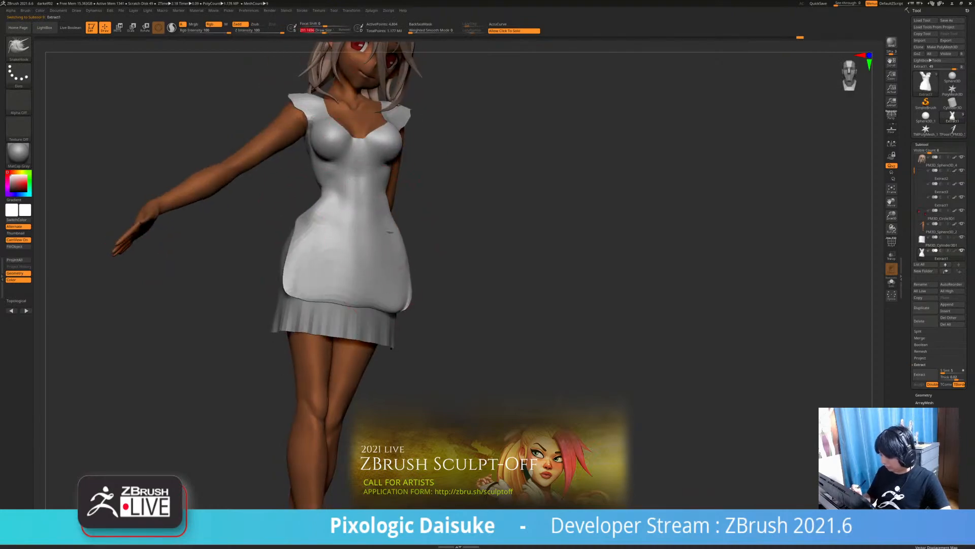
right_drag(381, 244, 412, 243)
mouse_move(365, 203)
right_down()
mouse_move(417, 187)
mouse_move(379, 195)
mouse_move(361, 186)
right_up()
drag(346, 165, 323, 154)
right_drag(335, 167, 437, 214)
mouse_move(315, 224)
right_down()
mouse_move(371, 200)
mouse_move(346, 233)
mouse_move(325, 239)
mouse_move(363, 224)
mouse_move(358, 203)
right_up()
Make the skirt the active subtool, try pulling its back waist edge upward and undo the stroke
alt+click(355, 260)
mouse_move(355, 260)
right_down()
mouse_move(383, 230)
mouse_move(367, 191)
right_up()
click(475, 284)
click(475, 285)
drag(359, 219, 360, 199)
key(ctrl+z)
Choose the ClothMove brush, undo a test stroke and raise the skirt's back waistline toward the dress
key(b)
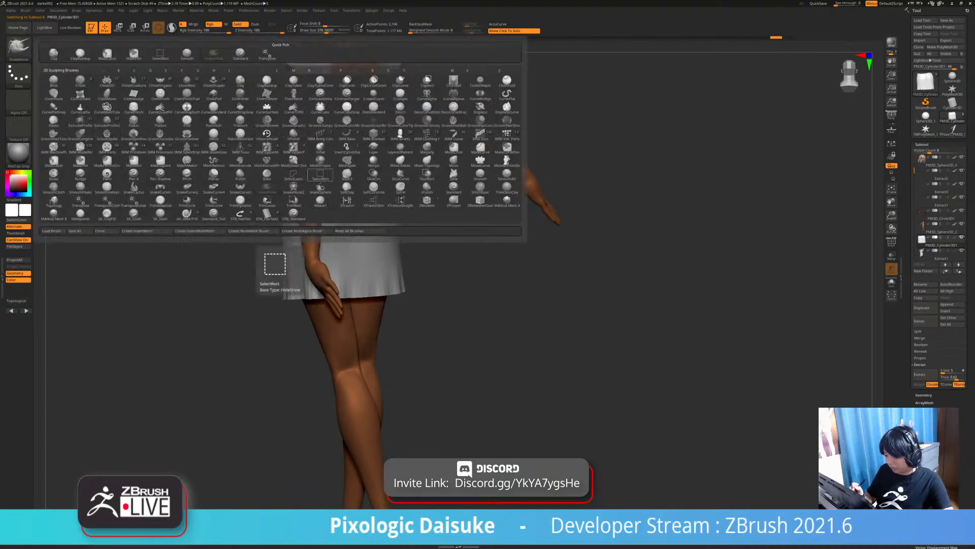
key(c)
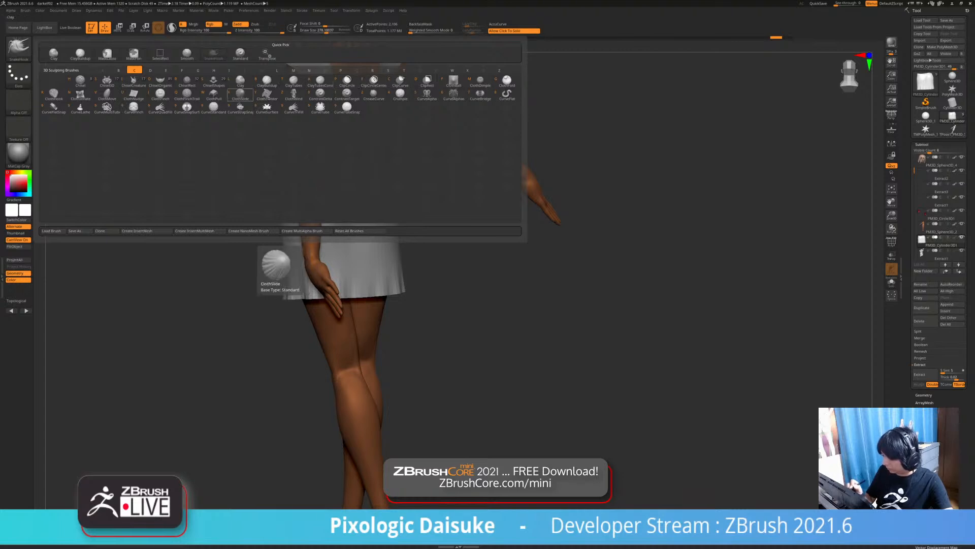
click(107, 93)
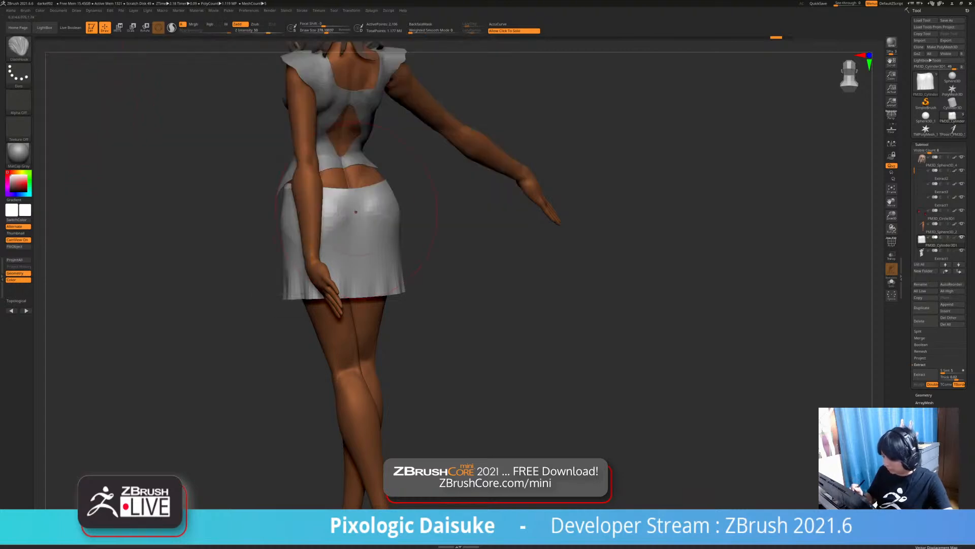
key(ctrl+z)
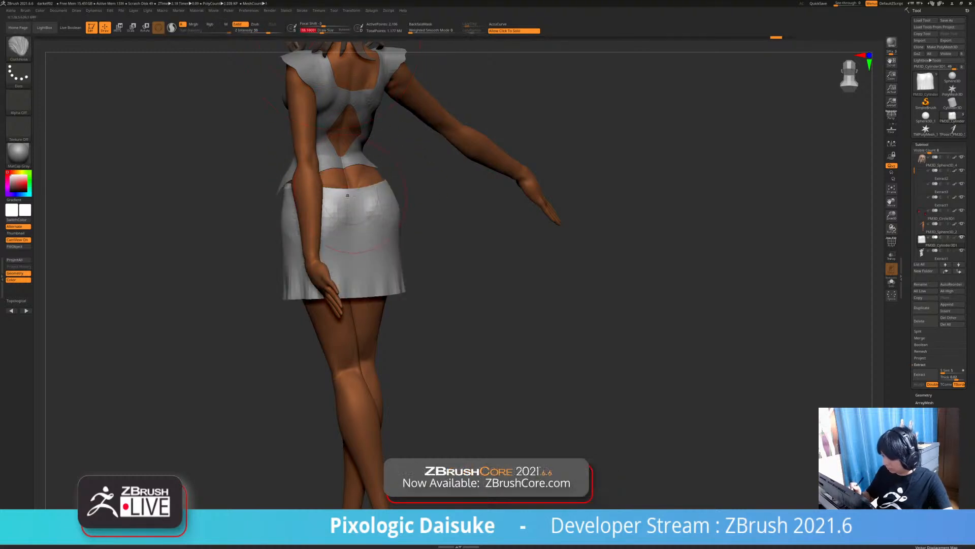
drag(508, 285, 487, 269)
drag(379, 182, 392, 170)
drag(487, 269, 508, 272)
drag(381, 179, 384, 172)
Lift the other side of the skirt's back waistline toward the dress and smooth the pulled edge
drag(487, 270, 564, 266)
drag(295, 180, 298, 173)
drag(432, 243, 482, 241)
shift+drag(267, 175, 277, 180)
mouse_move(432, 244)
mouse_down()
mouse_move(457, 244)
mouse_move(447, 251)
mouse_up()
drag(508, 244, 432, 236)
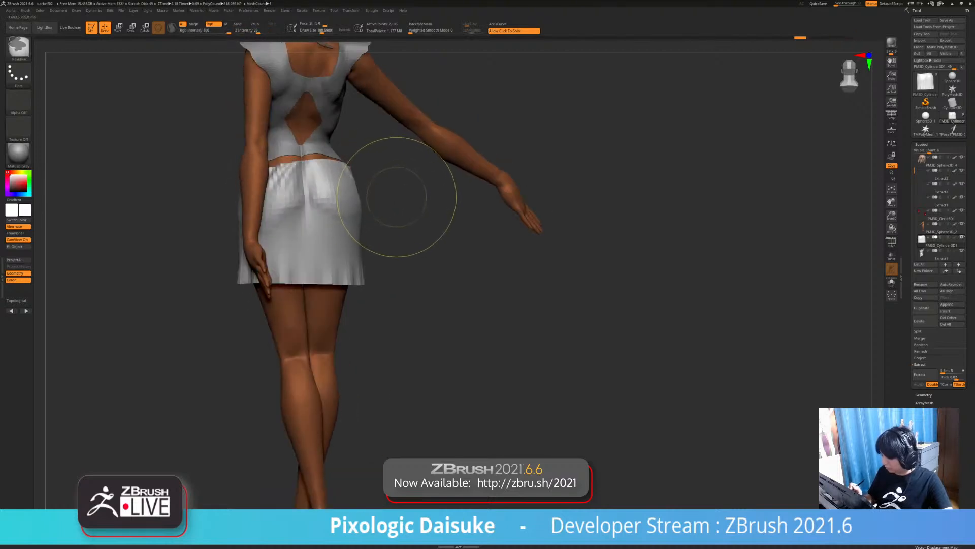
Try further cloth pulls along the back of the skirt and undo them
drag(396, 178, 373, 179)
key(ctrl+z)
mouse_move(431, 203)
mouse_down()
mouse_move(398, 203)
mouse_move(429, 203)
mouse_up()
drag(317, 179, 309, 178)
mouse_move(421, 213)
mouse_down()
mouse_move(436, 214)
mouse_move(381, 213)
mouse_move(454, 246)
mouse_up()
key(ctrl+z)
Reshape the skirt's back and side waistline around the hips with the SnakeHook brush and smooth the side
key(b)
key(s)
key(k)
mouse_move(416, 218)
mouse_down()
mouse_move(447, 242)
mouse_move(368, 241)
mouse_up()
mouse_move(411, 175)
mouse_down()
mouse_move(341, 169)
mouse_move(332, 155)
mouse_up()
drag(388, 170, 447, 183)
mouse_move(315, 188)
mouse_down()
mouse_move(331, 201)
mouse_move(335, 186)
mouse_up()
drag(402, 195, 332, 204)
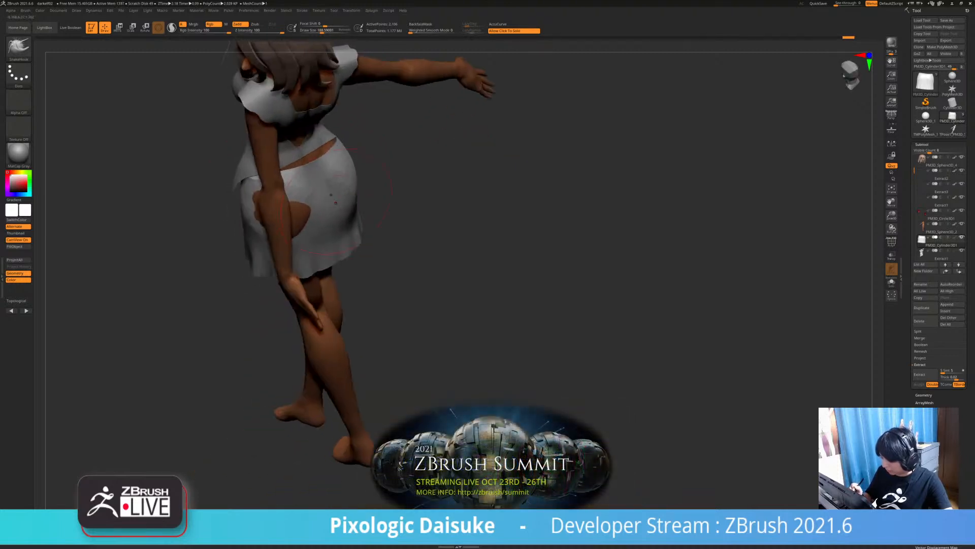
drag(393, 203, 452, 211)
drag(254, 206, 278, 203)
drag(356, 208, 422, 213)
shift+drag(303, 213, 336, 210)
Refine the waist edge once more, isolate the skirt and show its polygon wireframe from the side
click(399, 181)
ctrl+right_drag(399, 180, 480, 242)
drag(314, 184, 294, 183)
ctrl+right_drag(292, 183, 344, 220)
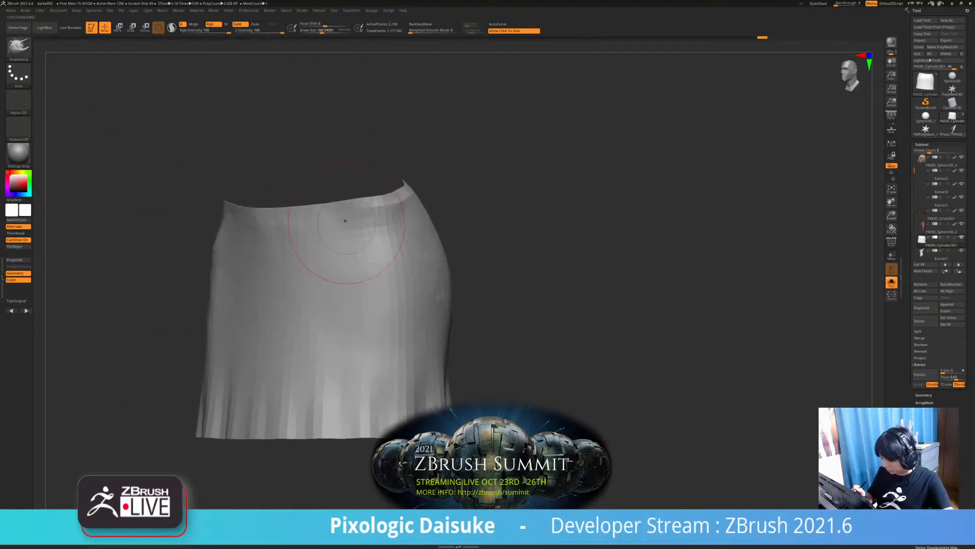
click(891, 243)
mouse_move(386, 175)
mouse_down()
mouse_move(338, 175)
mouse_move(489, 153)
mouse_move(462, 157)
mouse_up()
Set the masking stroke to Lasso and mask the top rows of polygons along the skirt's waist
click(18, 47)
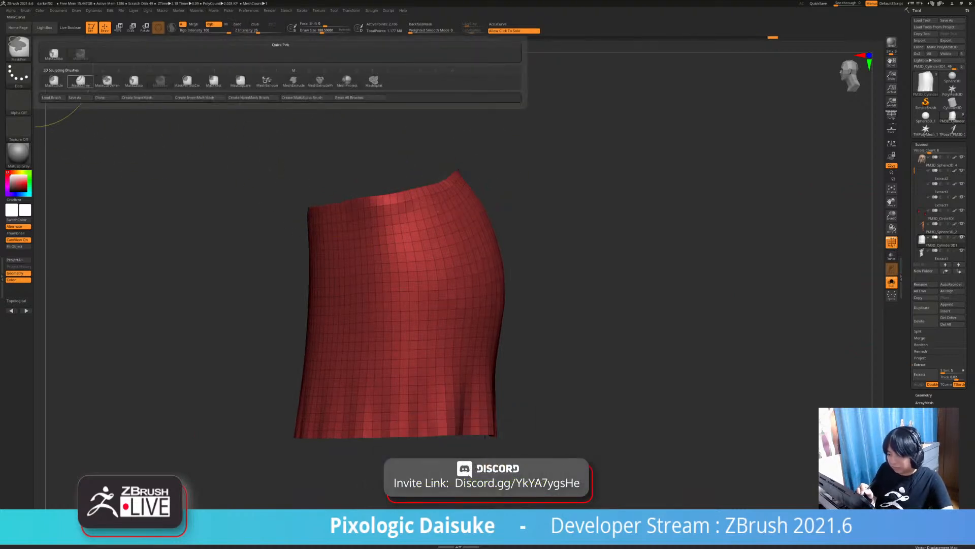
key(s)
key(h)
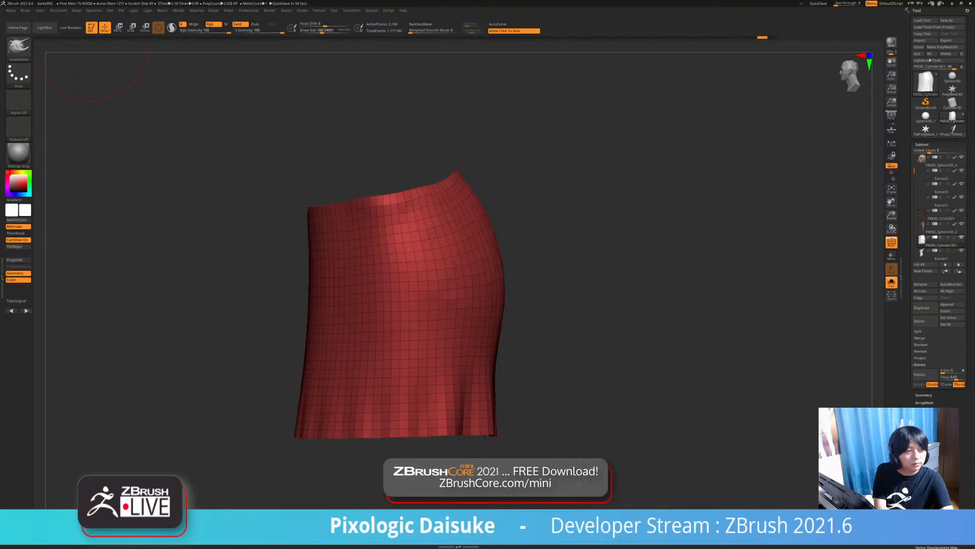
drag(92, 42, 129, 59)
mouse_move(292, 173)
ctrl+mouse_down()
mouse_move(459, 131)
mouse_move(483, 155)
ctrl+mouse_up()
click(18, 75)
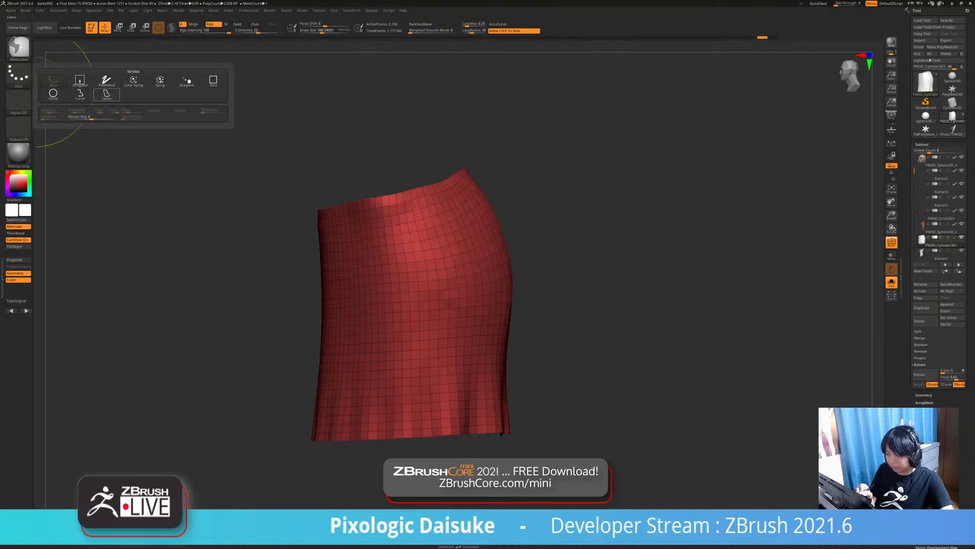
click(107, 94)
mouse_move(336, 153)
ctrl+mouse_down()
mouse_move(477, 152)
mouse_move(416, 191)
ctrl+mouse_up()
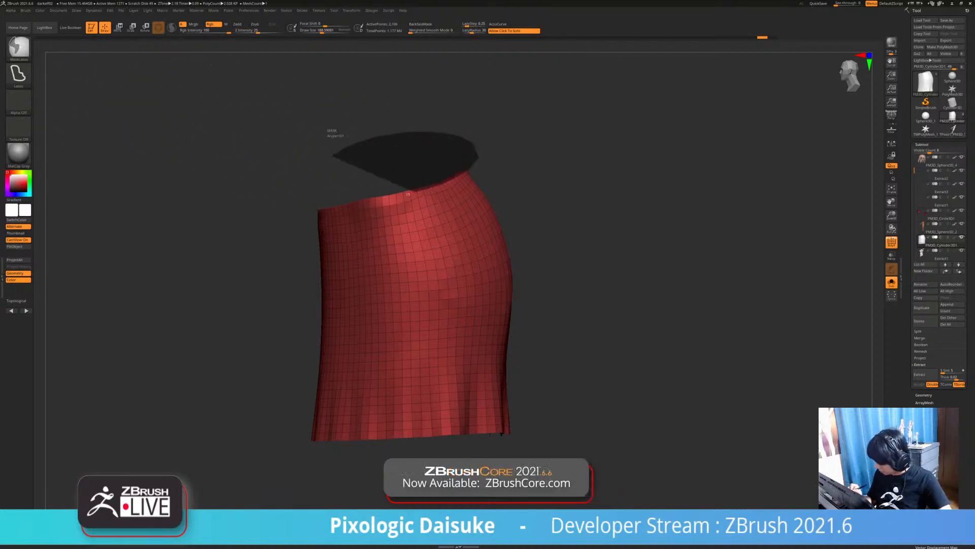
mouse_move(331, 210)
ctrl+mouse_down()
mouse_move(283, 220)
mouse_move(272, 203)
ctrl+mouse_up()
Invert the mask so the skirt's body is protected and only the waist edge is left unmasked
drag(555, 193, 350, 204)
mouse_move(619, 224)
mouse_down()
mouse_move(568, 231)
mouse_move(723, 213)
mouse_up()
ctrl+click(598, 218)
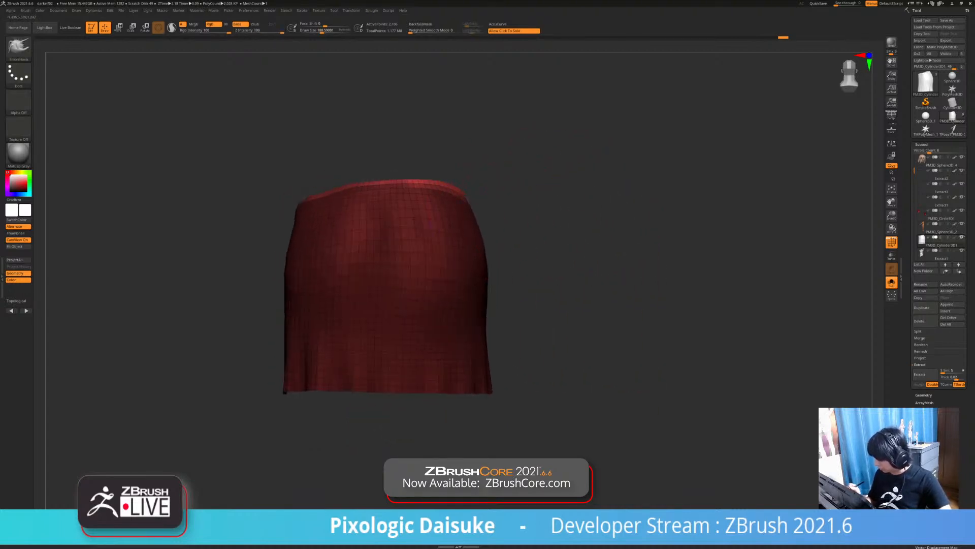
ctrl+right_drag(600, 213, 602, 264)
drag(605, 228, 655, 289)
mouse_move(445, 254)
right_down()
mouse_move(335, 254)
mouse_move(431, 244)
right_up()
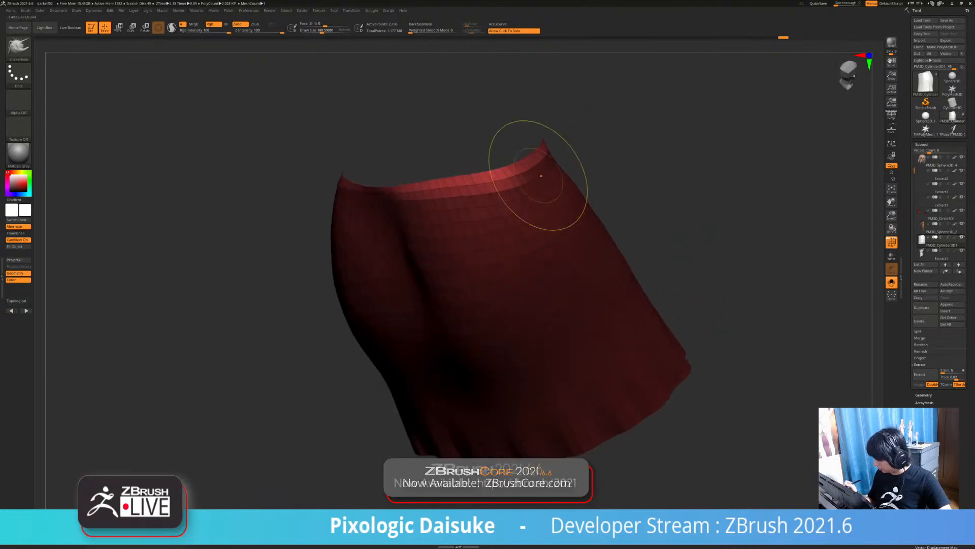
right_drag(535, 178, 549, 167)
Touch up the mask along the skirt's back waist edge and bring the body and dress back into view
mouse_move(378, 194)
ctrl+mouse_down()
mouse_move(567, 213)
mouse_move(570, 203)
ctrl+mouse_up()
ctrl+right_drag(570, 213, 566, 178)
right_drag(386, 213, 515, 214)
alt+right_drag(515, 213, 681, 210)
mouse_move(681, 210)
alt+right_down()
mouse_move(613, 204)
mouse_move(614, 229)
mouse_move(355, 203)
mouse_move(188, 112)
mouse_move(142, 41)
alt+right_up()
click(646, 218)
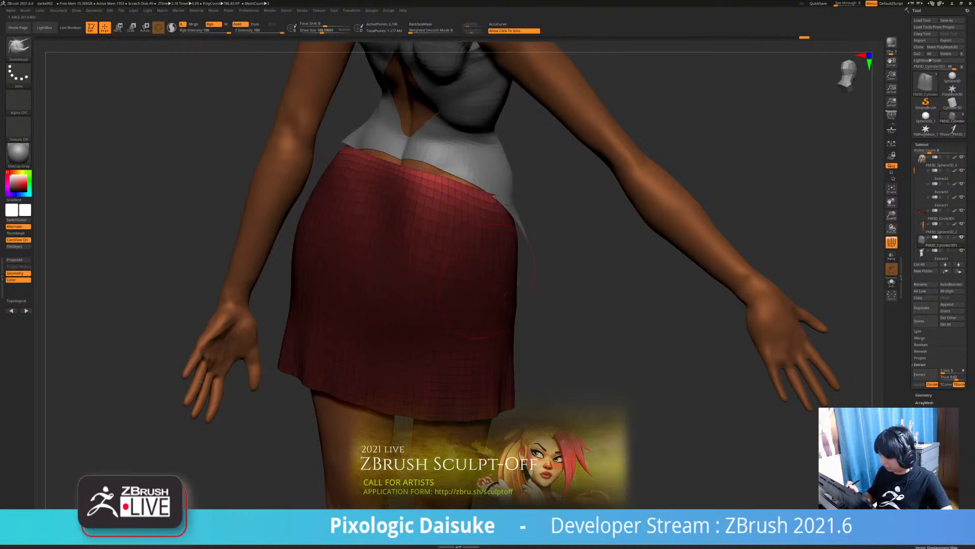
Enable Contract in the dynamics settings and run the cloth simulation on the masked skirt
click(94, 10)
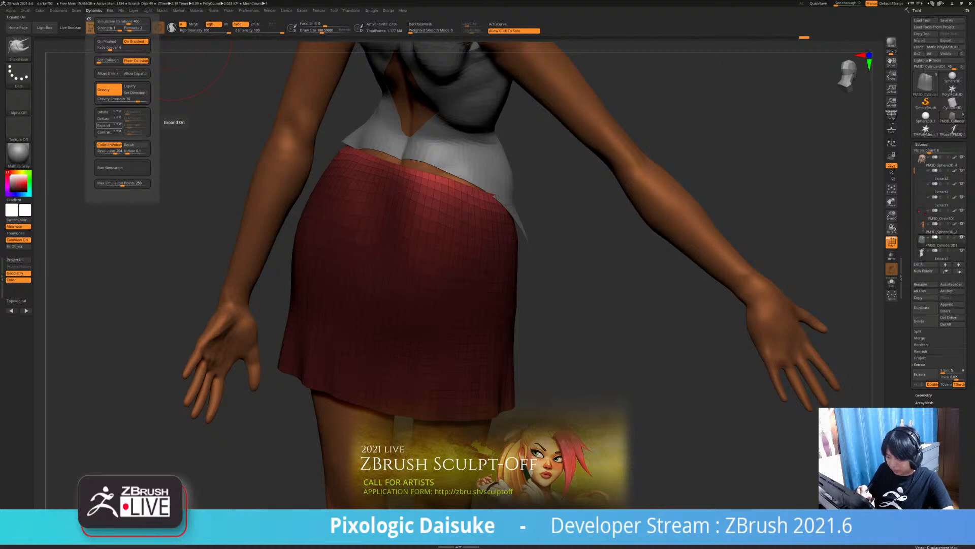
click(104, 131)
click(110, 168)
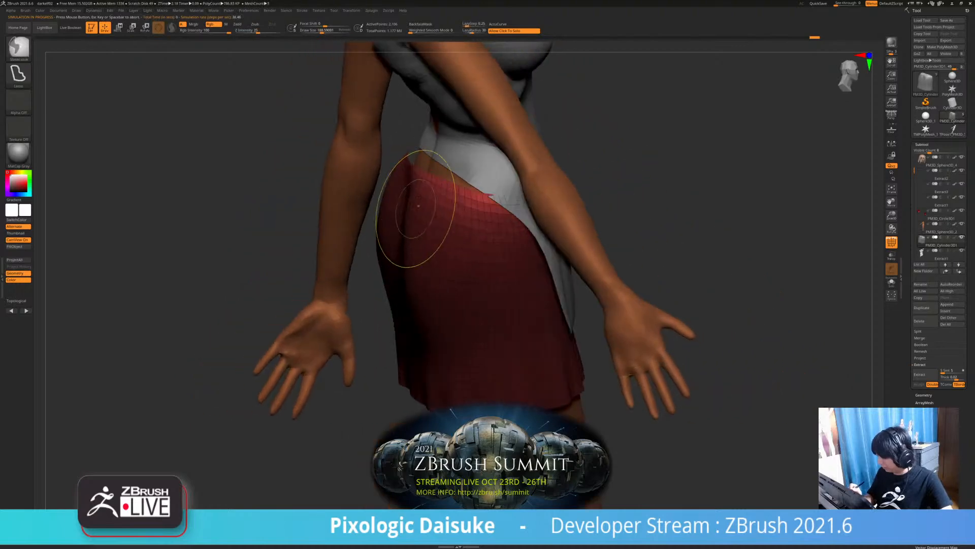
click(94, 11)
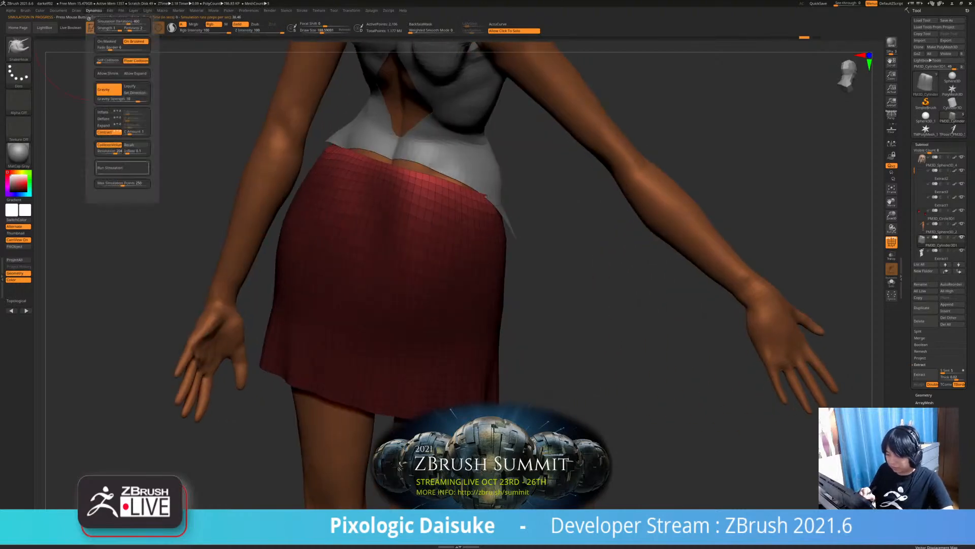
Clear the waist mask and run the contracting cloth simulation again on the whole skirt
click(122, 167)
click(122, 167)
mouse_move(630, 305)
mouse_down()
mouse_move(351, 284)
mouse_move(311, 272)
mouse_move(512, 268)
mouse_move(544, 294)
mouse_move(554, 274)
mouse_up()
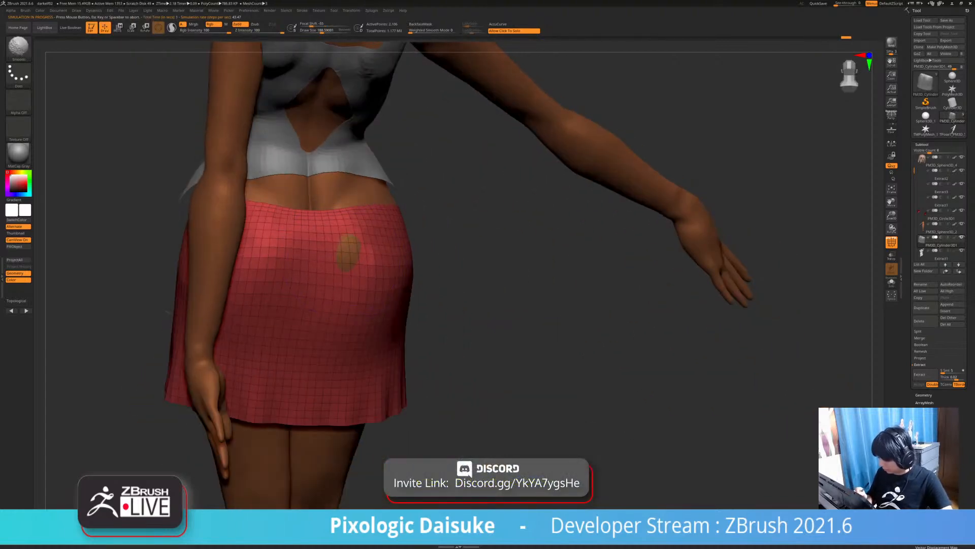
drag(350, 252, 348, 249)
drag(371, 316, 354, 265)
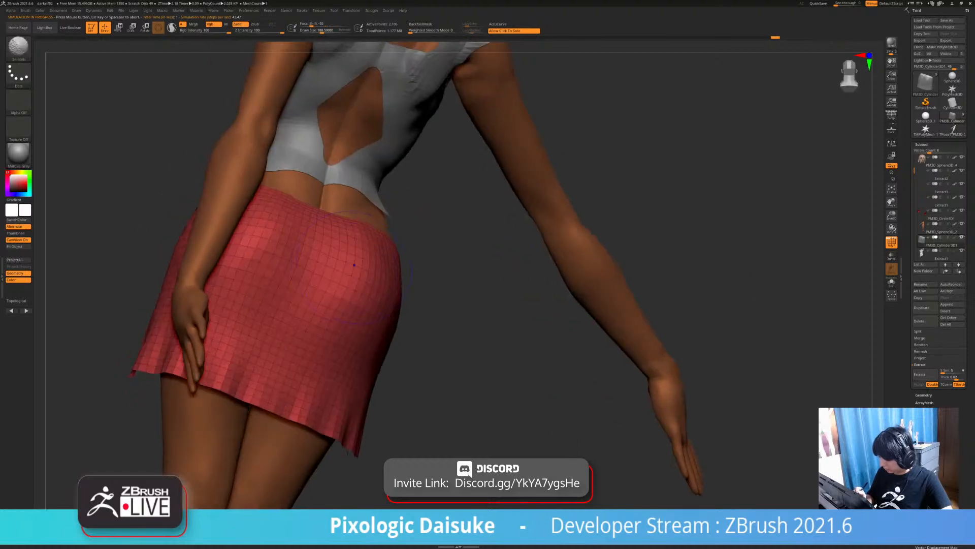
mouse_move(275, 221)
mouse_down()
mouse_move(335, 254)
mouse_move(407, 315)
mouse_move(406, 353)
mouse_up()
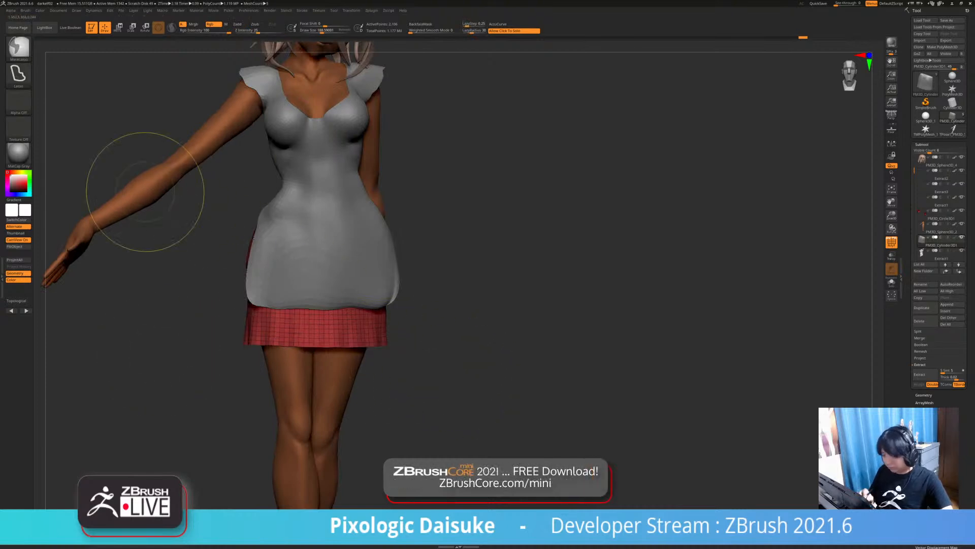
Switch the masking brush to MaskPen and then to MaskRect
key(ctrl+b)
click(80, 54)
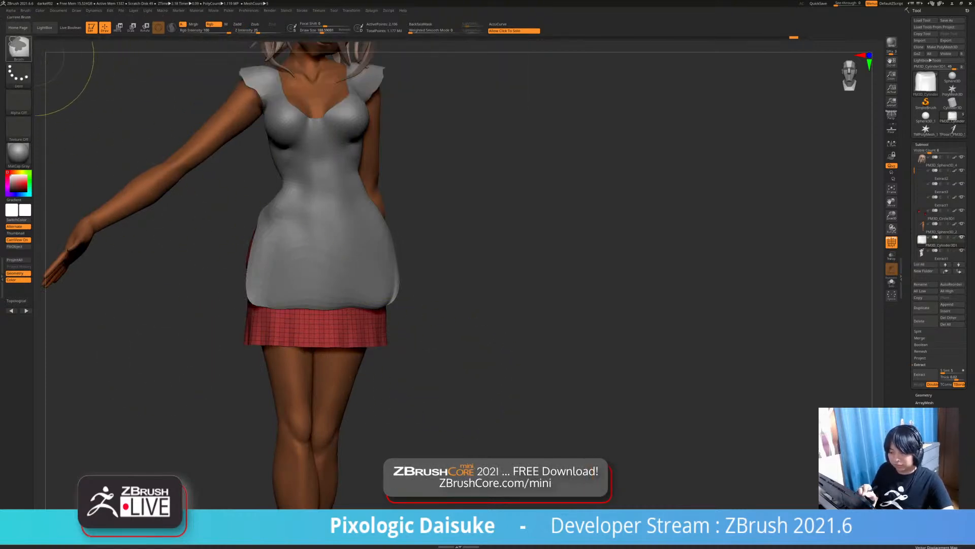
key(ctrl+b)
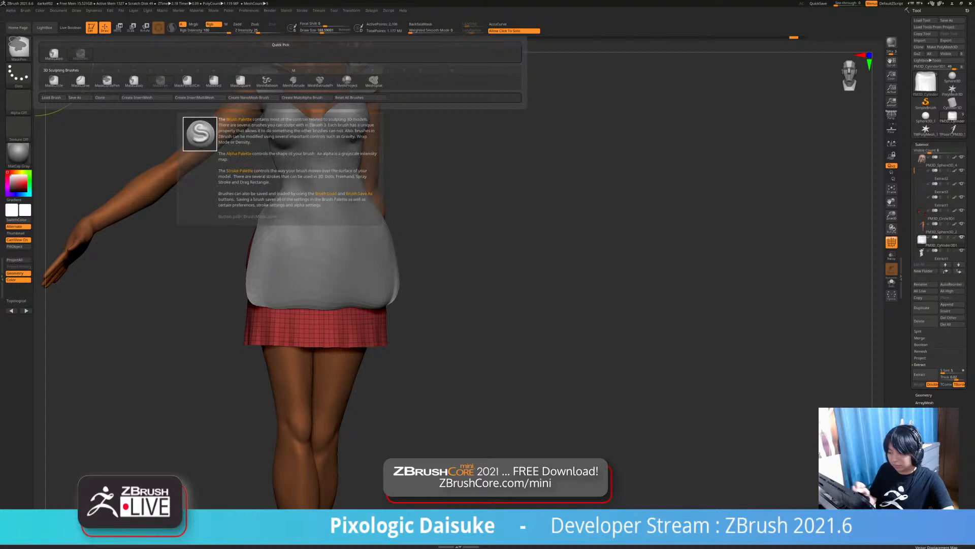
click(214, 81)
Make the dress the active subtool and remesh it into an even polygon grid
alt+drag(391, 390, 377, 288)
mouse_move(432, 326)
mouse_down()
mouse_move(447, 327)
mouse_move(439, 356)
mouse_move(412, 356)
mouse_move(427, 355)
mouse_move(441, 328)
mouse_move(454, 351)
mouse_up()
alt+click(333, 274)
drag(455, 352, 397, 345)
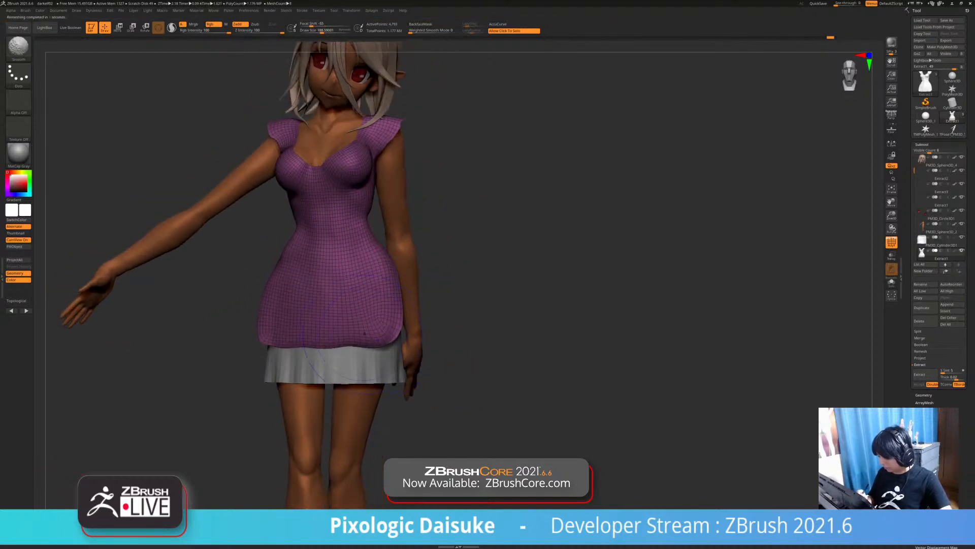
Adjust the side and hip contours of the remeshed dress with the SnakeHook brush
click(436, 330)
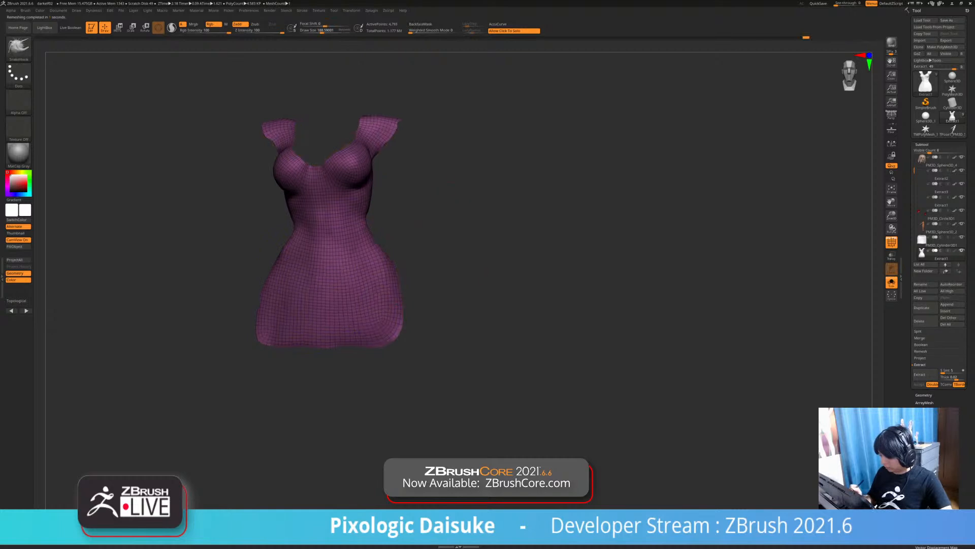
click(430, 249)
drag(430, 249, 424, 203)
ctrl+right_drag(414, 143, 399, 273)
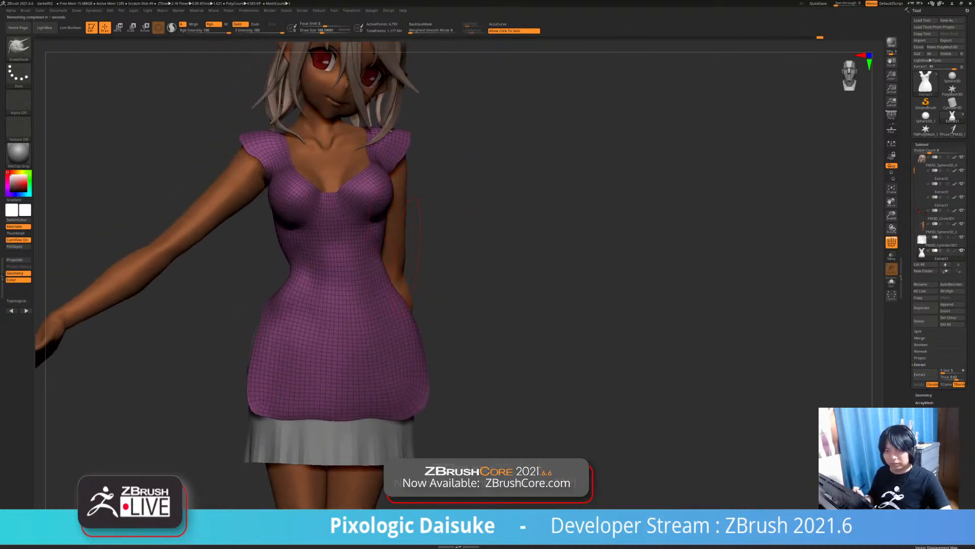
right_drag(366, 198, 282, 185)
right_drag(323, 269, 360, 247)
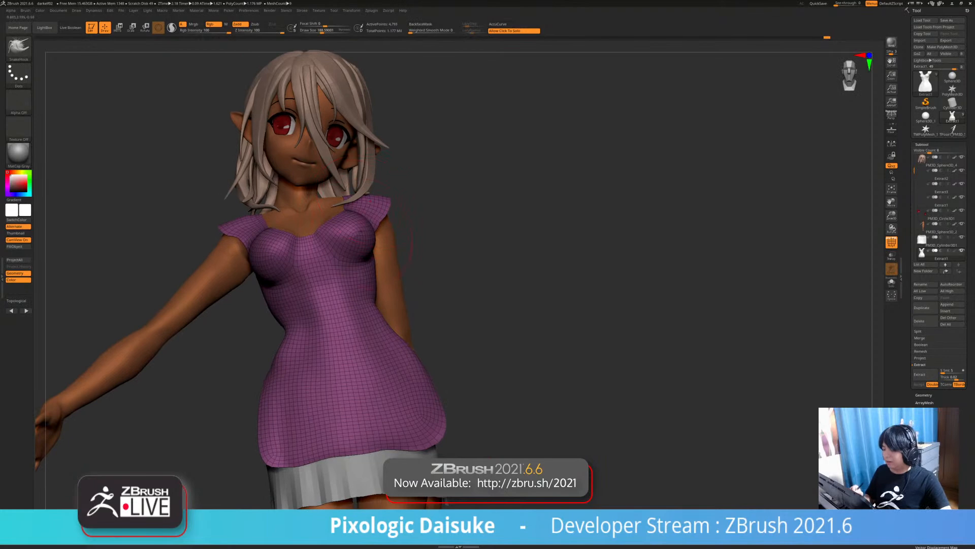
Rework the bust of the dress with a smaller brush, undoing the unwanted stroke
key(ctrl)
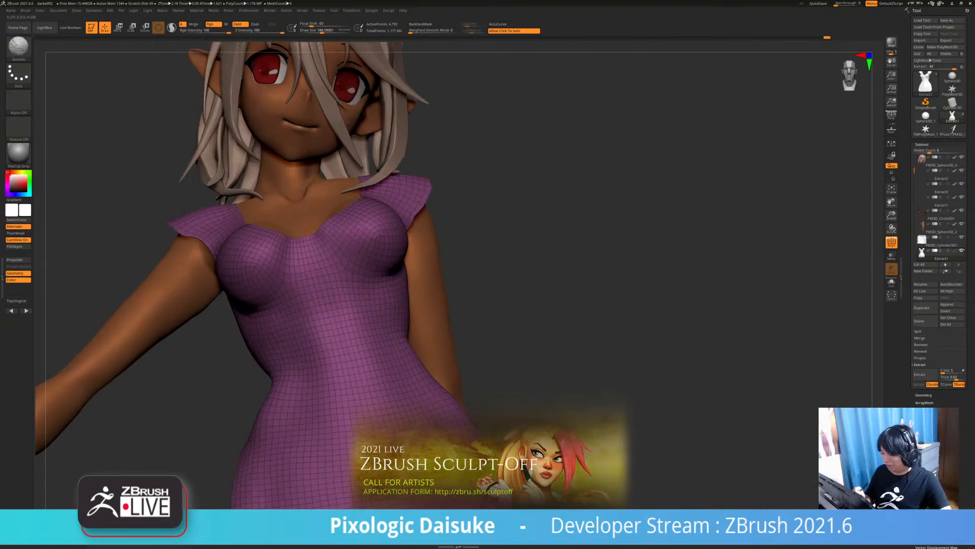
mouse_move(354, 224)
right_down()
mouse_move(341, 235)
mouse_move(331, 219)
mouse_move(341, 217)
right_up()
key(ctrl+z)
key(bracketleft)
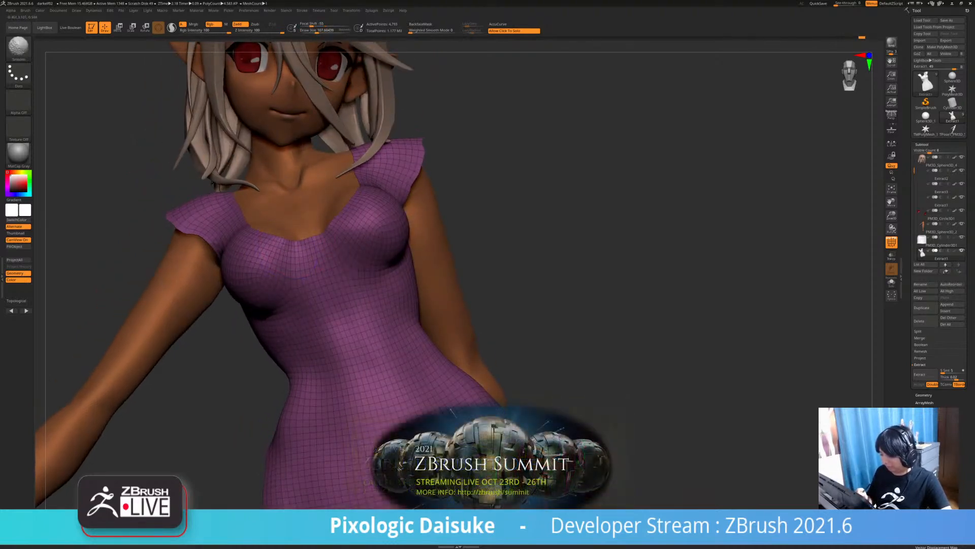
ctrl+right_drag(299, 264, 301, 254)
right_drag(301, 254, 312, 249)
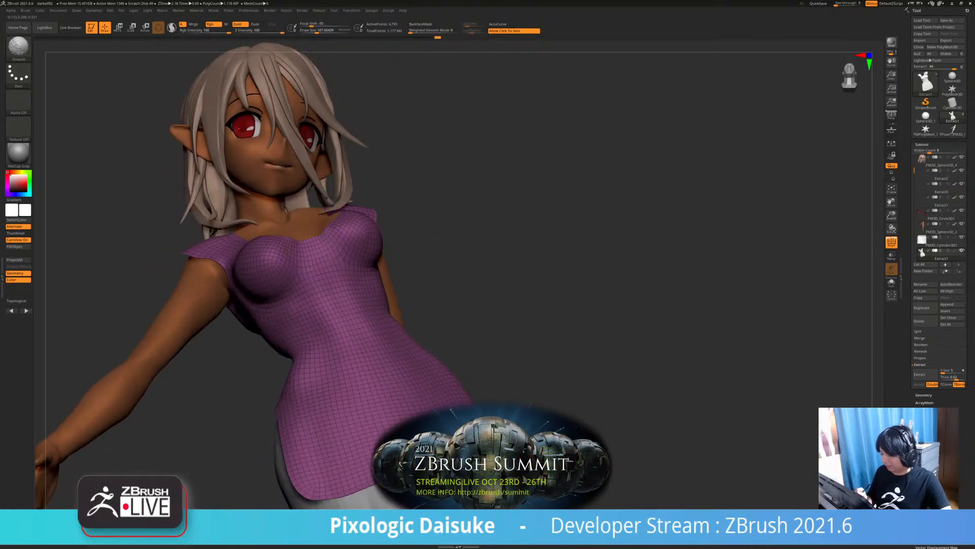
mouse_move(245, 247)
right_down()
mouse_move(278, 263)
mouse_move(275, 243)
right_up()
mouse_move(275, 243)
ctrl+right_down()
mouse_move(274, 222)
mouse_move(274, 235)
ctrl+right_up()
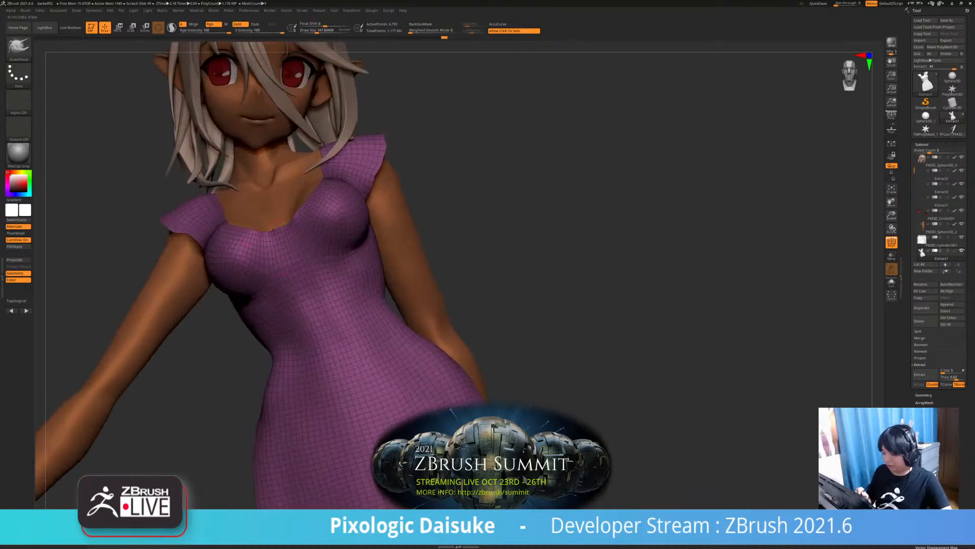
Switch to the TrimDynamic brush for working on the chest of the dress
key(b)
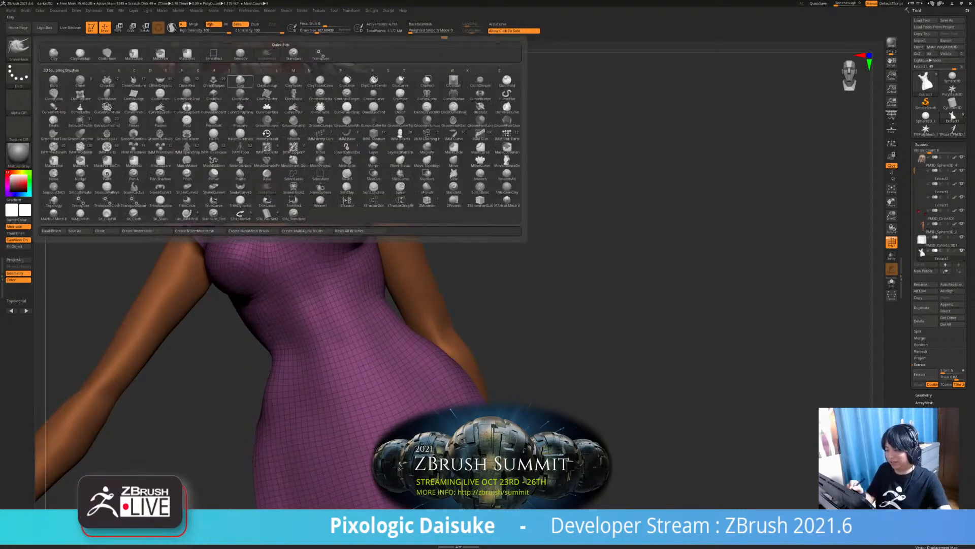
key(t)
click(19, 49)
key(t)
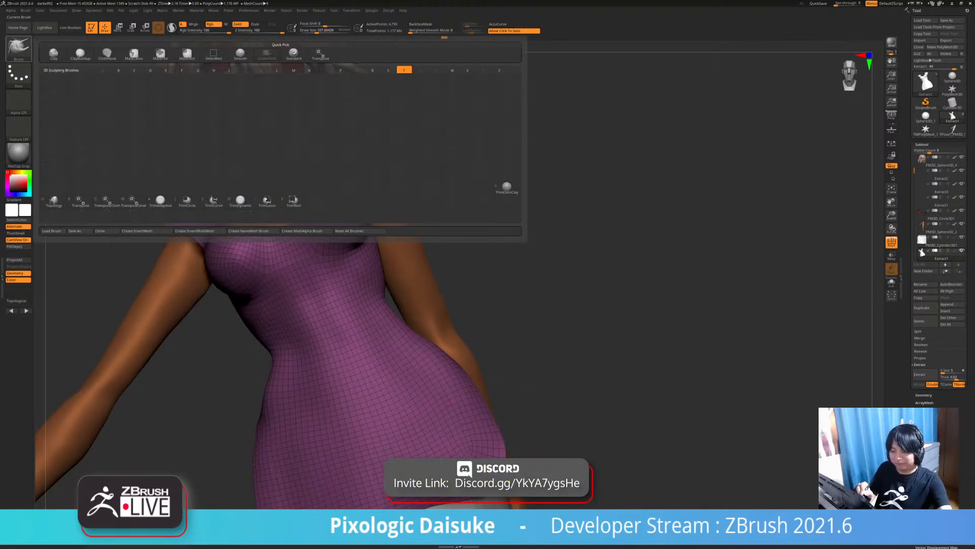
key(d)
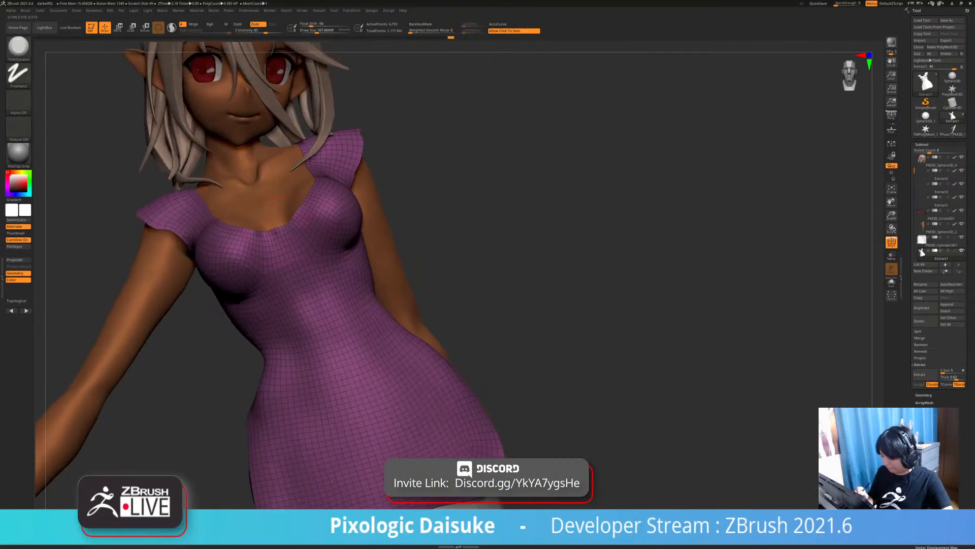
key(shift)
right_drag(248, 238, 287, 237)
Choose the SnakeHook brush and reshape the neckline and bust of the dress with short strokes
click(18, 48)
click(267, 54)
drag(221, 238, 232, 247)
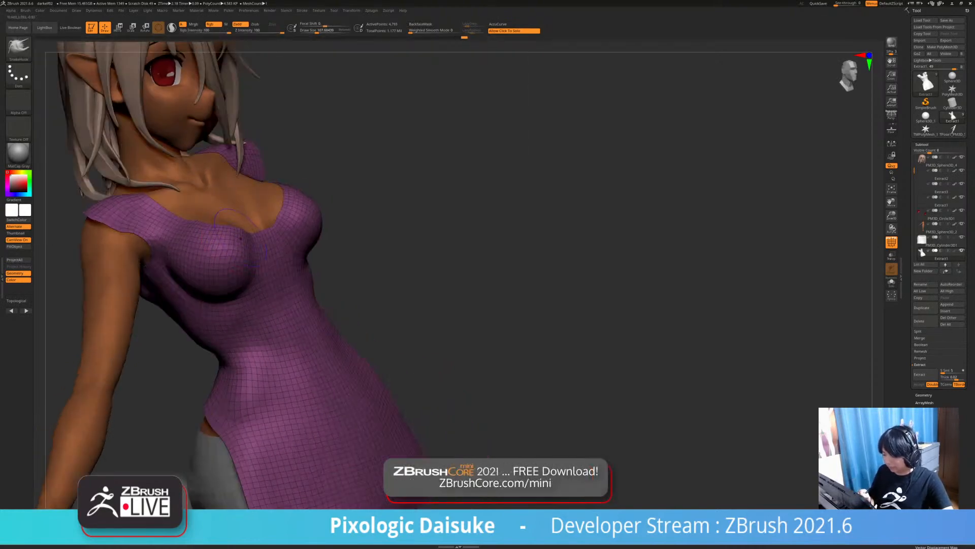
mouse_move(277, 244)
right_down()
mouse_move(239, 241)
mouse_move(266, 259)
mouse_move(233, 240)
mouse_move(325, 310)
right_up()
alt+right_drag(368, 340, 368, 319)
click(368, 318)
click(368, 318)
mouse_move(223, 311)
right_down()
mouse_move(313, 319)
mouse_move(216, 322)
right_up()
alt+click(278, 325)
alt+click(308, 290)
right_drag(307, 289, 362, 312)
mouse_move(247, 294)
right_down()
mouse_move(283, 314)
mouse_move(244, 294)
right_up()
drag(254, 284, 260, 294)
mouse_move(260, 297)
right_down()
mouse_move(277, 292)
mouse_move(216, 294)
mouse_move(273, 310)
right_up()
drag(276, 295, 278, 301)
mouse_move(278, 305)
right_down()
mouse_move(254, 287)
mouse_move(284, 345)
mouse_move(299, 294)
right_up()
key(ctrl+z)
key(ctrl+shift+z)
Refine how the dress hugs the bust and chest with small SnakeHook strokes from several angles
right_drag(137, 315, 242, 286)
drag(252, 243, 254, 249)
right_drag(251, 249, 244, 304)
drag(216, 270, 220, 277)
ctrl+right_drag(221, 305, 220, 277)
drag(221, 285, 225, 291)
mouse_move(225, 291)
right_down()
mouse_move(275, 278)
mouse_move(239, 259)
mouse_move(241, 282)
right_up()
drag(246, 280, 250, 286)
drag(281, 256, 283, 262)
right_drag(279, 287, 287, 277)
right_drag(293, 223, 300, 229)
mouse_move(300, 228)
ctrl+right_down()
mouse_move(304, 252)
mouse_move(310, 215)
ctrl+right_up()
mouse_move(311, 216)
right_down()
mouse_move(264, 229)
mouse_move(277, 219)
right_up()
Adjust the hips and lower part of the dress with an enlarged brush, checking it from both sides
drag(318, 31, 325, 31)
alt+right_drag(259, 303, 305, 300)
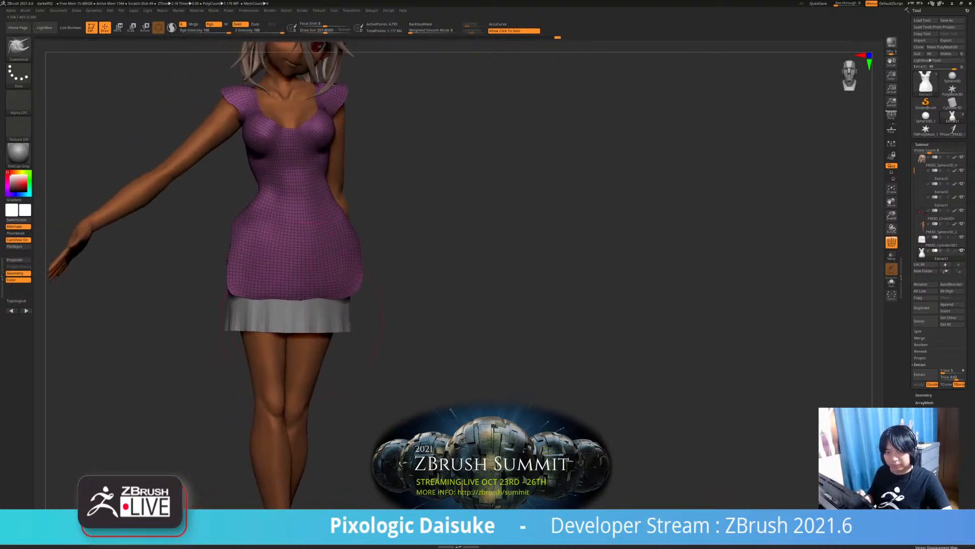
right_drag(311, 339, 277, 336)
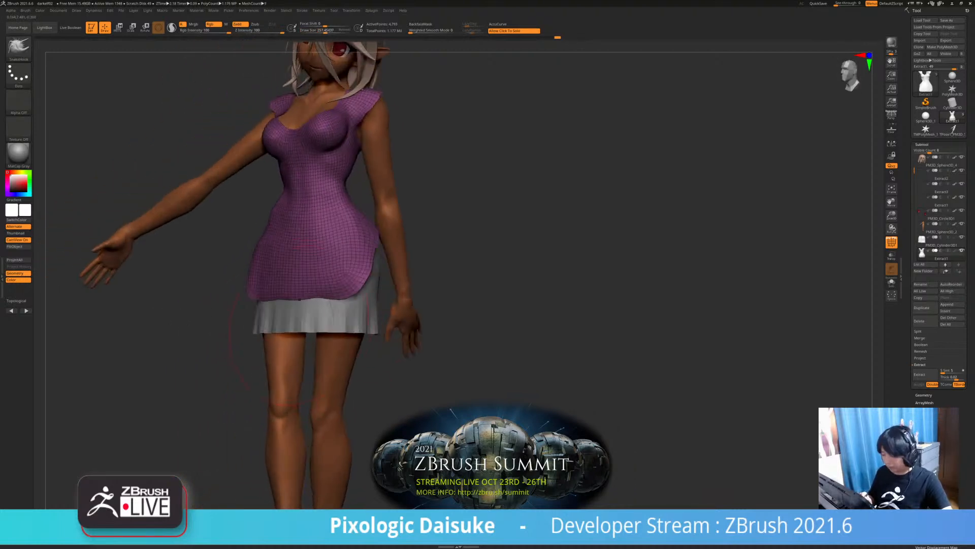
right_drag(314, 294, 295, 291)
right_drag(259, 322, 295, 325)
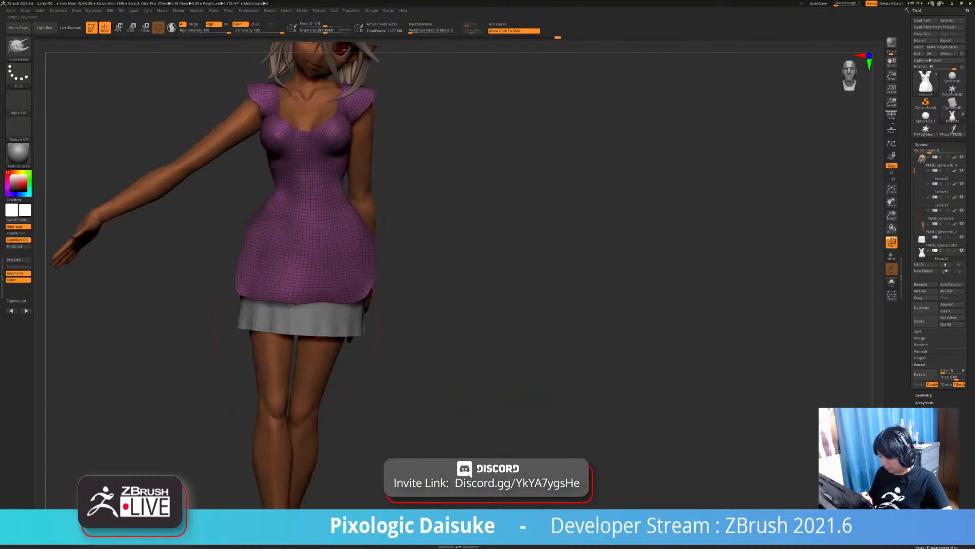
drag(325, 31, 321, 31)
mouse_move(351, 305)
ctrl+right_down()
mouse_move(351, 270)
mouse_move(331, 270)
mouse_move(374, 227)
ctrl+right_up()
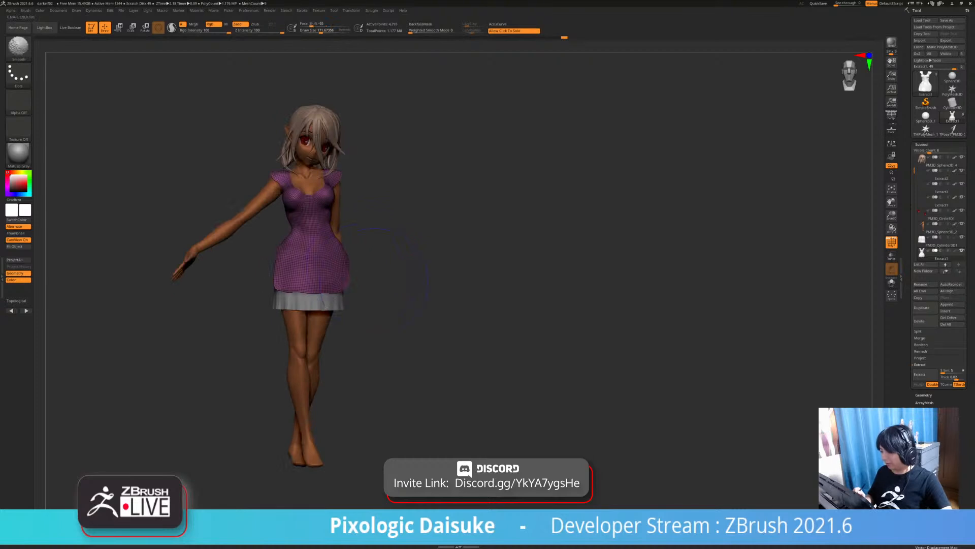
Hide the polygon wireframe, make the skirt the active subtool and flare its sides outward
ctrl+right_drag(378, 300, 418, 280)
click(892, 242)
alt+click(329, 299)
drag(418, 281, 431, 279)
right_drag(431, 279, 433, 276)
drag(433, 277, 430, 245)
mouse_move(427, 280)
right_down()
mouse_move(405, 294)
mouse_move(390, 209)
mouse_move(434, 233)
mouse_move(407, 224)
right_up()
Make the dress the active subtool and pull one side edge of its lower front panel inward like an apron
alt+click(462, 186)
drag(462, 215, 448, 216)
mouse_move(448, 217)
right_down()
mouse_move(478, 222)
mouse_move(456, 226)
right_up()
drag(458, 225, 452, 226)
right_drag(452, 226, 476, 234)
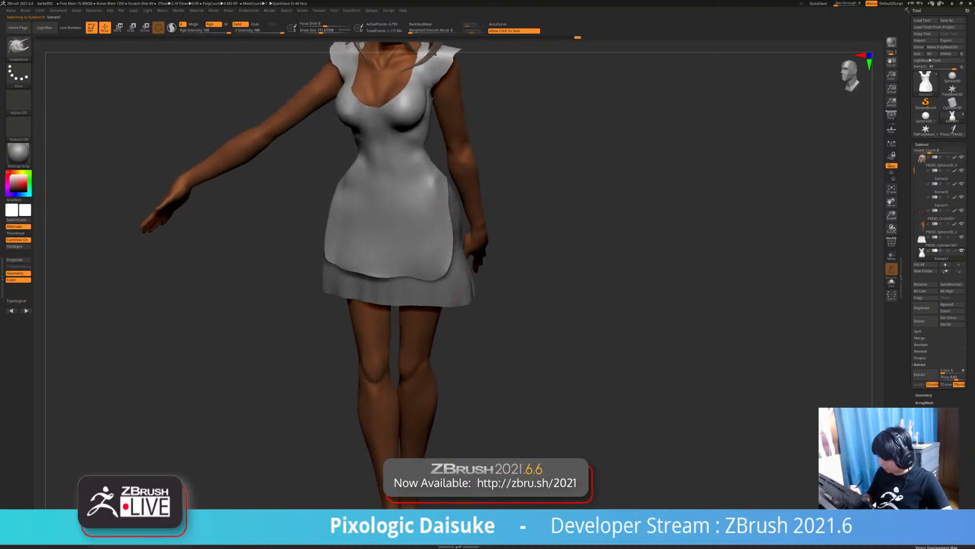
drag(451, 203, 443, 201)
mouse_move(444, 201)
right_down()
mouse_move(407, 209)
mouse_move(414, 203)
right_up()
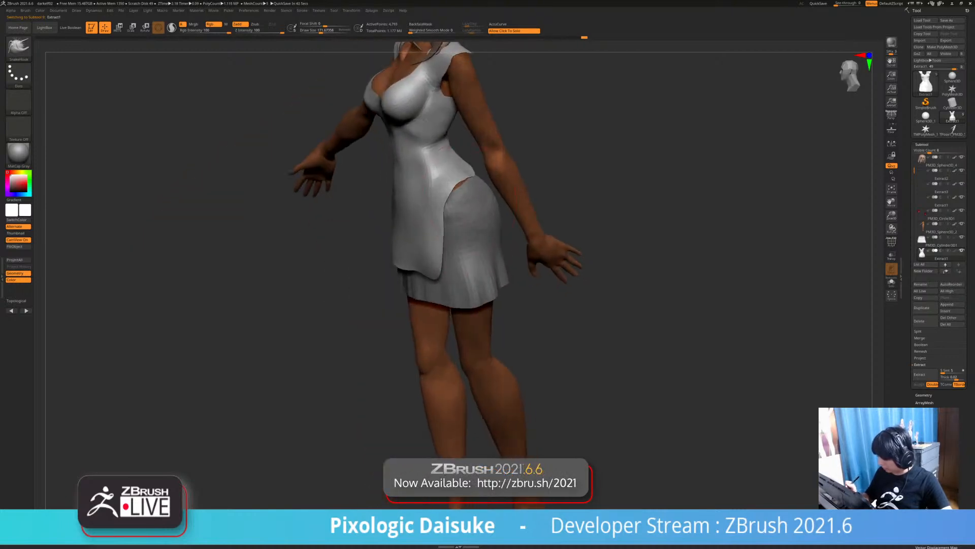
Pull in the opposite side edge of the dress's apron panel and lower its front hem slightly
mouse_move(475, 250)
right_down()
mouse_move(454, 196)
mouse_move(507, 203)
right_up()
right_drag(315, 202, 353, 199)
drag(351, 198, 358, 194)
right_drag(355, 199, 337, 199)
drag(359, 184, 367, 180)
right_drag(386, 254, 363, 281)
drag(418, 262, 419, 273)
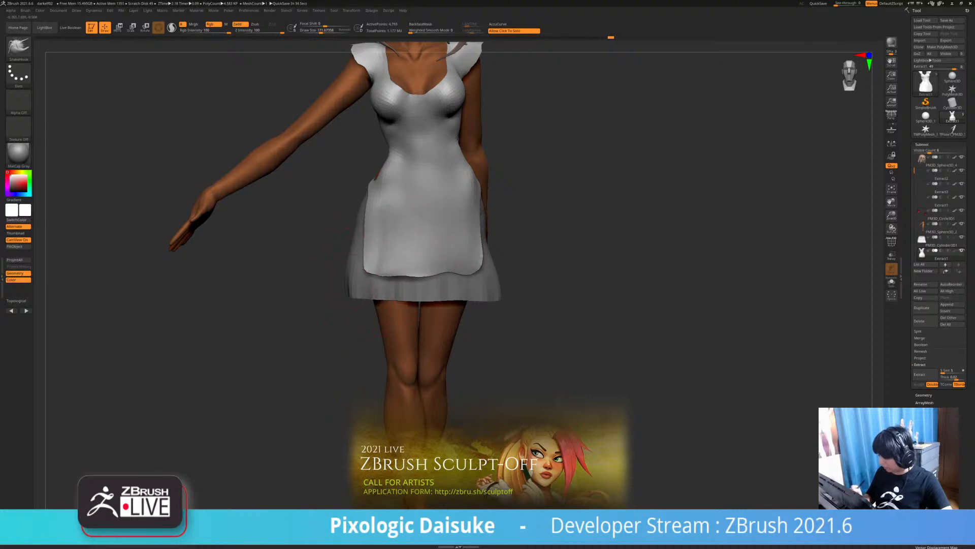
right_drag(419, 274, 356, 264)
Examine the silhouette of the dress and flared skirt on the whole figure
right_drag(354, 192, 395, 165)
alt+click(363, 188)
right_drag(457, 188, 395, 251)
alt+click(422, 188)
ctrl+right_drag(396, 251, 395, 280)
alt+right_drag(395, 281, 381, 330)
mouse_move(457, 203)
right_down()
mouse_move(365, 203)
mouse_move(455, 204)
mouse_move(460, 185)
right_up()
drag(372, 204, 409, 304)
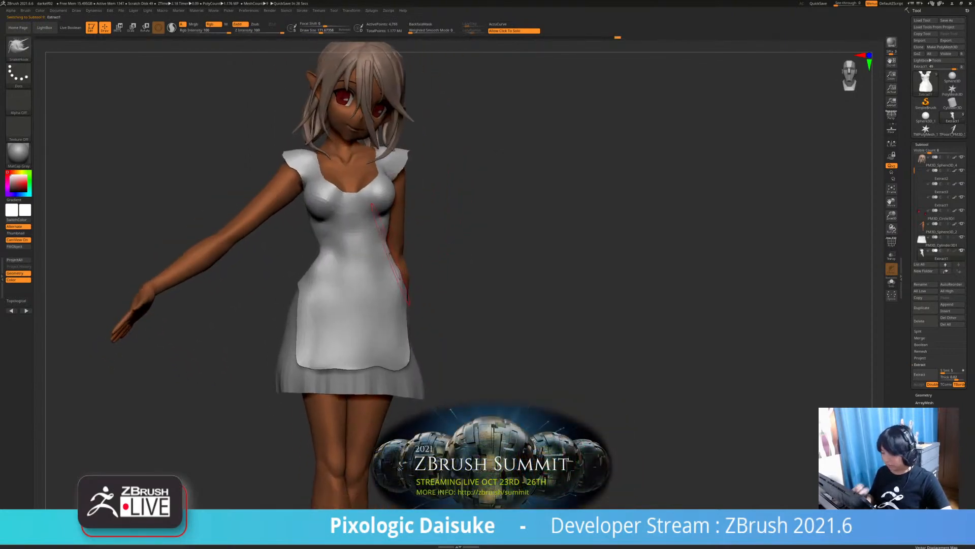
click(24, 208)
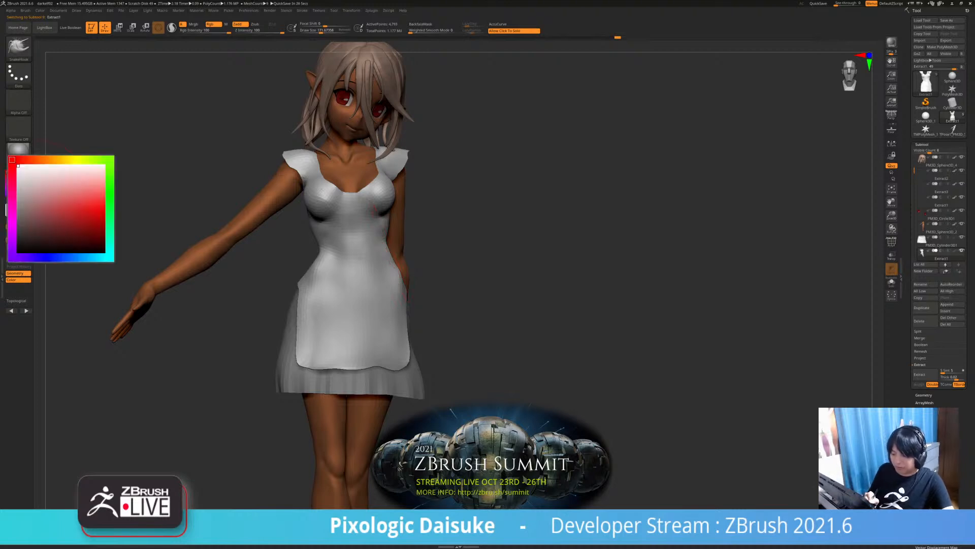
click(24, 246)
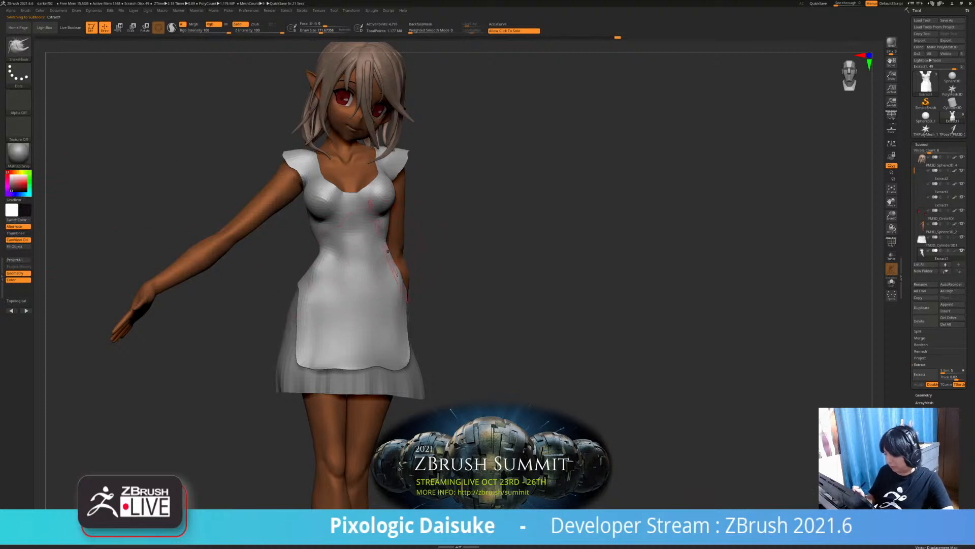
right_drag(385, 253, 356, 257)
drag(11, 175, 9, 173)
Make the hair the active subtool, turn on topological brushing and turn off Rgb colour painting
right_drag(289, 275, 392, 232)
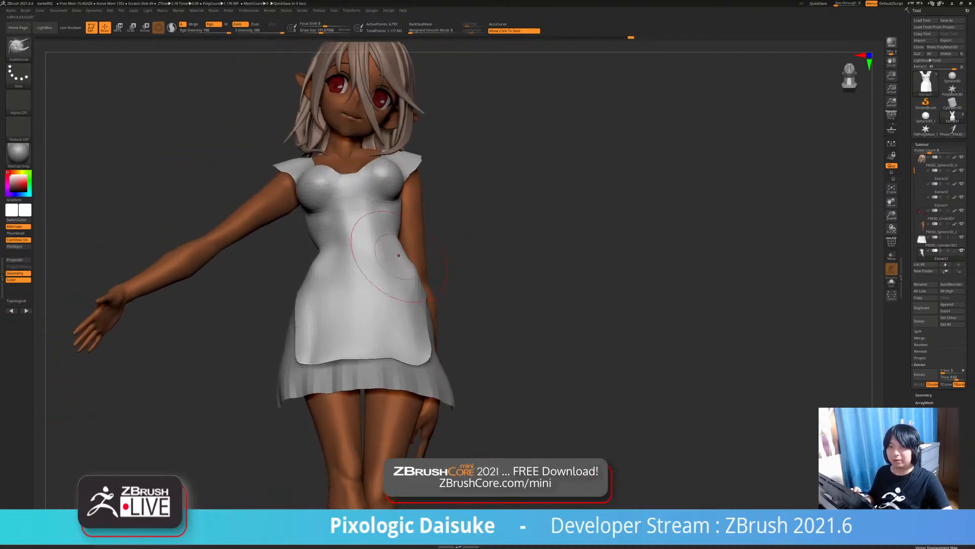
right_drag(396, 274, 425, 192)
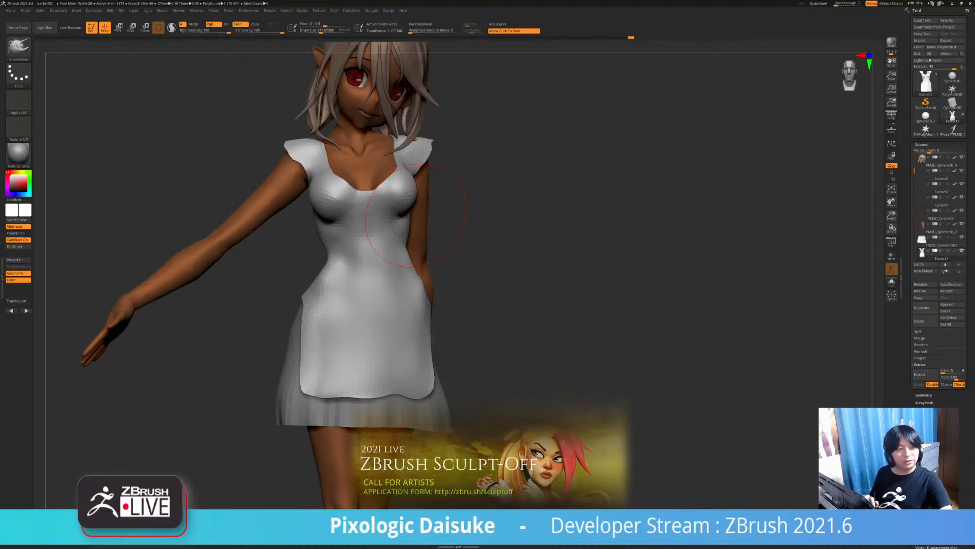
ctrl+right_drag(401, 213, 401, 150)
alt+click(392, 99)
ctrl+right_drag(392, 100, 350, 254)
right_drag(432, 168, 363, 159)
click(18, 300)
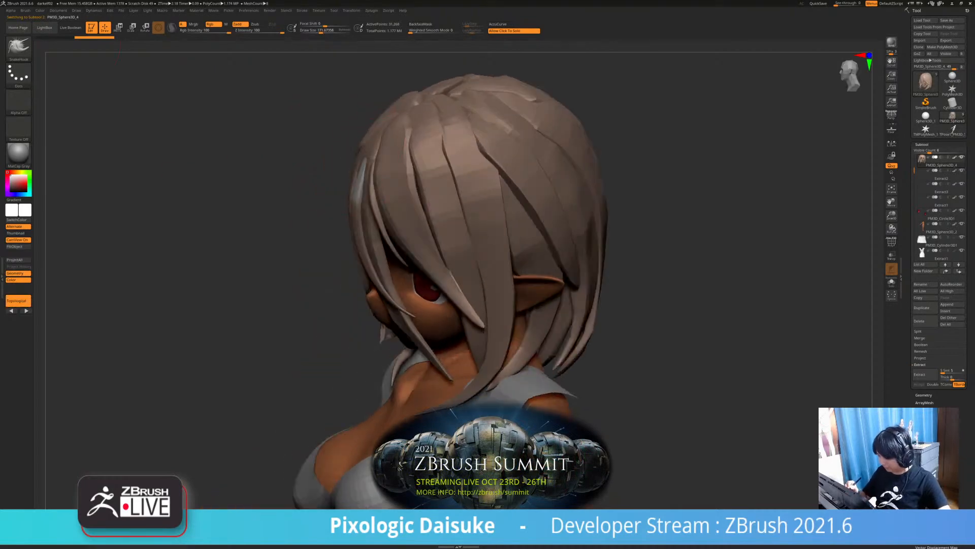
click(210, 24)
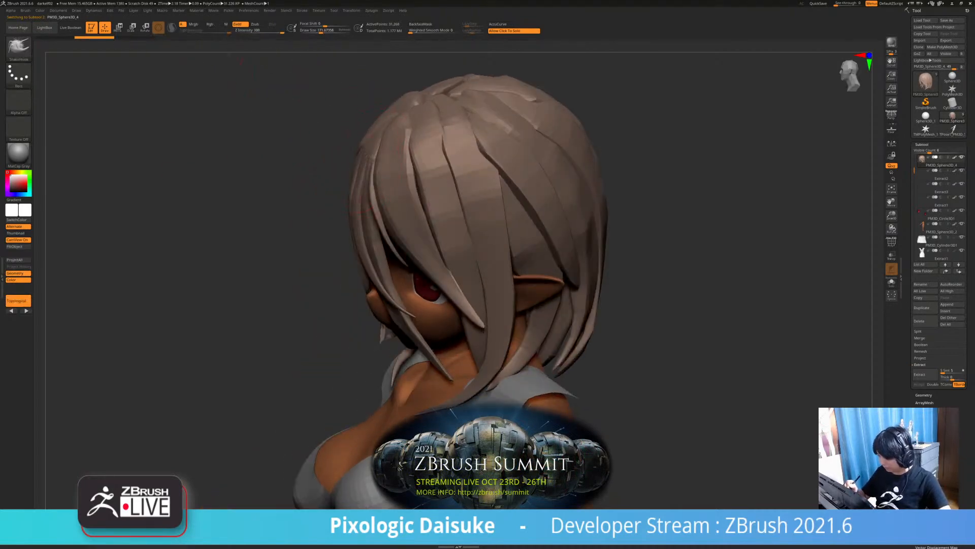
mouse_move(384, 216)
right_down()
mouse_move(361, 188)
mouse_move(358, 152)
mouse_move(464, 218)
mouse_move(363, 116)
mouse_move(382, 163)
mouse_move(373, 234)
right_up()
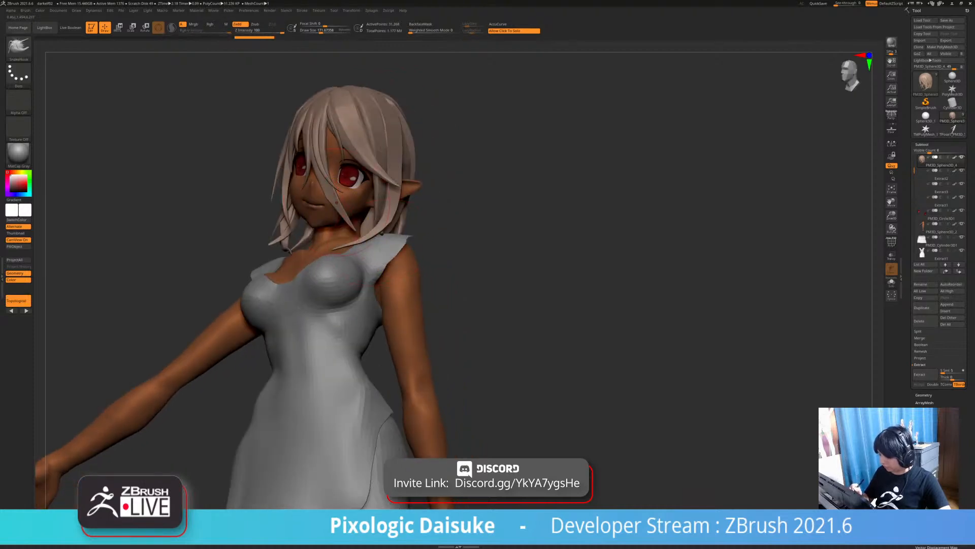
Make the character's body the active subtool
mouse_move(343, 213)
alt+right_down()
mouse_move(338, 224)
mouse_move(378, 290)
mouse_move(338, 204)
mouse_move(412, 279)
mouse_move(373, 300)
mouse_move(366, 267)
alt+right_up()
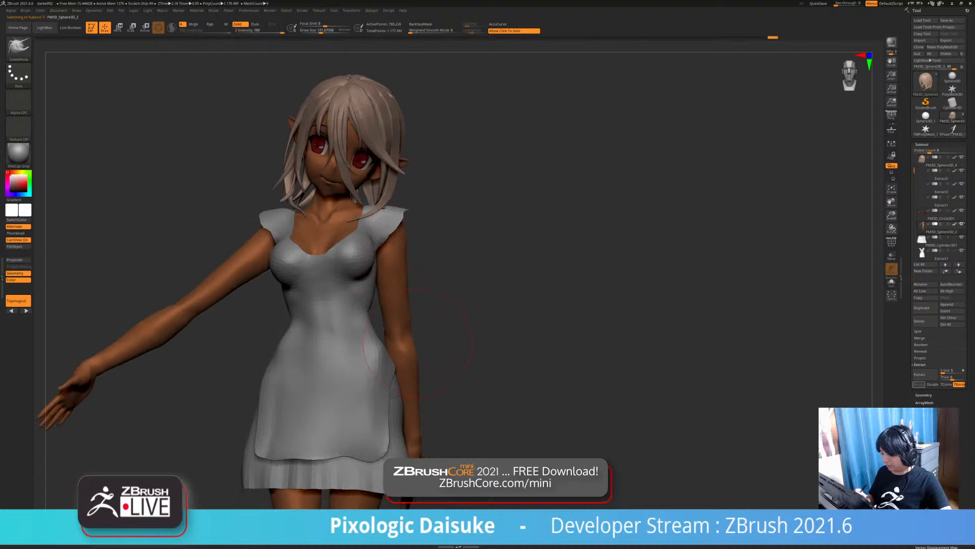
alt+right_drag(376, 310, 377, 276)
alt+click(415, 306)
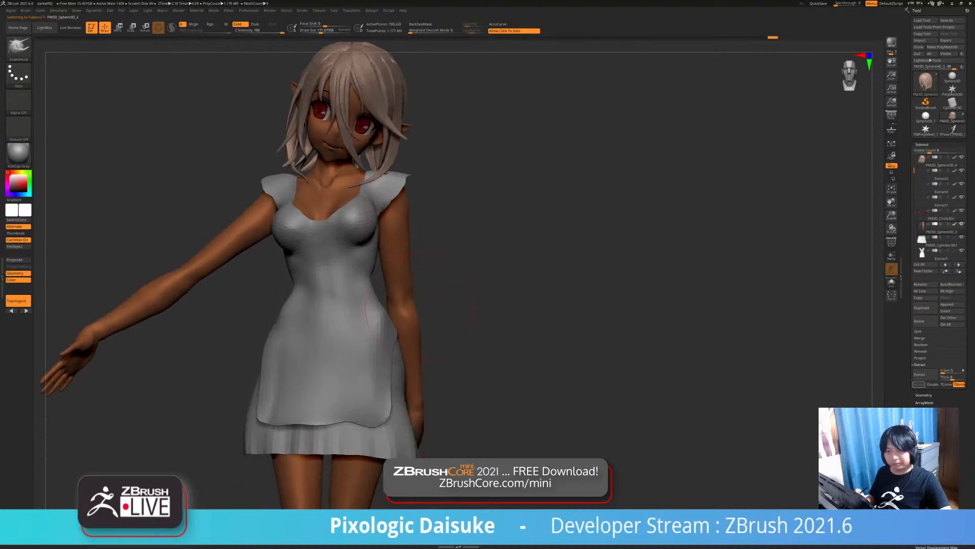
alt+click(353, 224)
right_drag(310, 231, 289, 244)
mouse_move(376, 253)
alt+right_down()
mouse_move(393, 270)
mouse_move(384, 243)
alt+right_up()
alt+right_drag(399, 370, 380, 291)
alt+click(392, 376)
alt+right_drag(393, 376, 374, 339)
right_drag(437, 305, 415, 306)
click(414, 306)
mouse_move(378, 274)
right_down()
mouse_move(366, 257)
mouse_move(348, 278)
right_up()
Choose the MaskLasso brush and mask both legs from the upper thighs down to the feet
ctrl+click(21, 52)
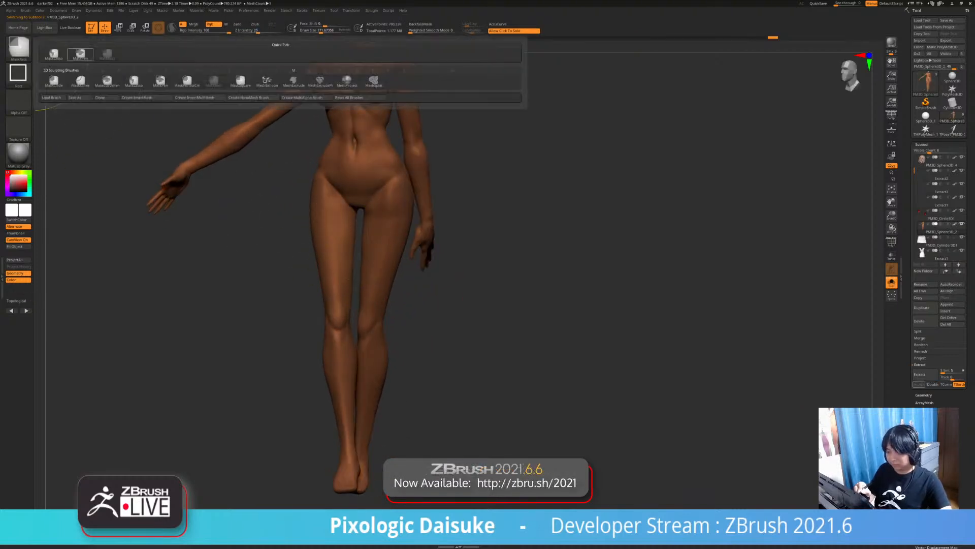
ctrl+click(107, 80)
alt+right_drag(369, 258, 354, 251)
mouse_move(340, 240)
ctrl+mouse_down()
mouse_move(389, 274)
mouse_move(393, 390)
ctrl+mouse_up()
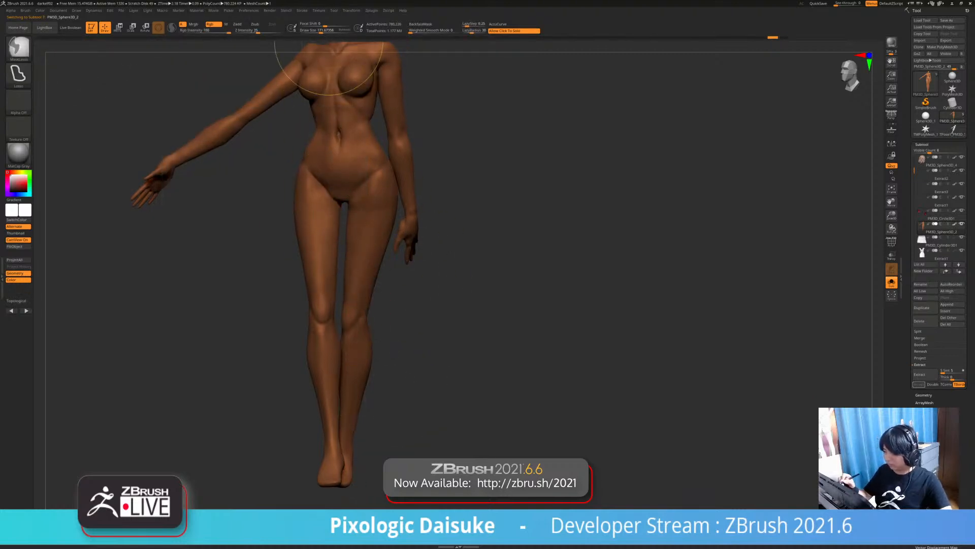
click(301, 10)
click(317, 135)
mouse_move(346, 262)
ctrl+mouse_down()
mouse_move(390, 371)
mouse_move(384, 508)
mouse_move(249, 503)
mouse_move(237, 457)
mouse_move(262, 265)
mouse_move(303, 259)
mouse_move(348, 285)
ctrl+mouse_up()
ctrl+drag(306, 259, 322, 303)
ctrl+right_drag(322, 303, 407, 325)
ctrl+right_drag(371, 229, 364, 282)
right_drag(364, 282, 344, 298)
mouse_move(340, 238)
ctrl+mouse_down()
mouse_move(412, 249)
mouse_move(390, 349)
mouse_move(351, 305)
ctrl+mouse_up()
right_drag(350, 305, 362, 239)
ctrl+drag(434, 242, 410, 310)
Complete the stocking mask around the sides and back of the thighs with further lasso selections
right_drag(409, 304, 563, 291)
mouse_move(391, 249)
ctrl+mouse_down()
mouse_move(420, 262)
mouse_move(418, 284)
ctrl+mouse_up()
right_drag(418, 284, 463, 282)
mouse_move(411, 247)
ctrl+mouse_down()
mouse_move(490, 283)
mouse_move(428, 307)
ctrl+mouse_up()
mouse_move(410, 247)
ctrl+mouse_down()
mouse_move(501, 279)
mouse_move(457, 305)
ctrl+mouse_up()
Extract the masked legs as a separate stocking mesh and accept it
mouse_move(553, 304)
ctrl+right_down()
mouse_move(558, 277)
mouse_move(441, 273)
mouse_move(457, 270)
ctrl+right_up()
alt+right_drag(526, 258, 448, 265)
click(533, 349)
alt+right_drag(533, 350, 585, 336)
click(508, 359)
click(508, 359)
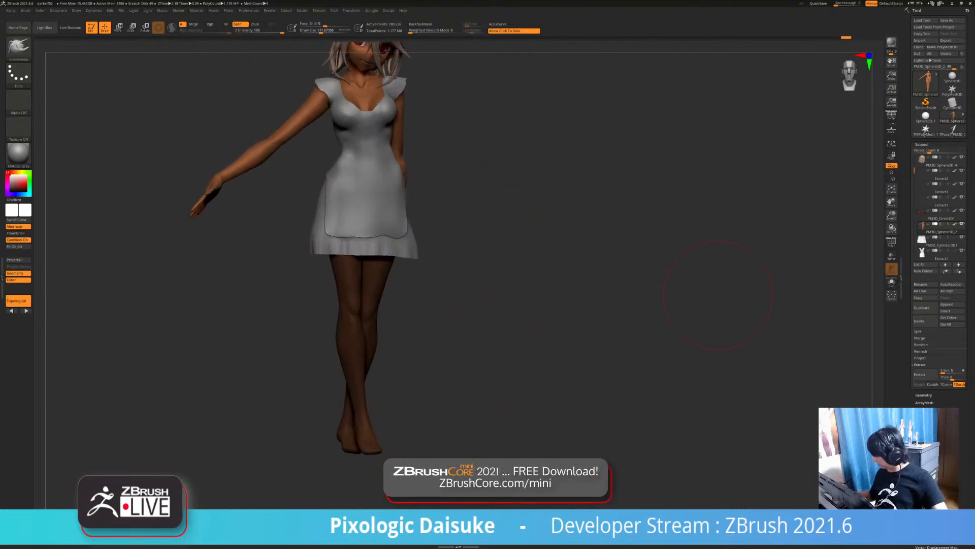
click(919, 384)
Make the extracted stockings the active subtool and clear their mask
click(939, 244)
ctrl+drag(519, 354, 524, 368)
alt+right_drag(525, 368, 544, 363)
click(478, 338)
ctrl+right_drag(477, 337, 479, 358)
alt+right_drag(478, 358, 500, 346)
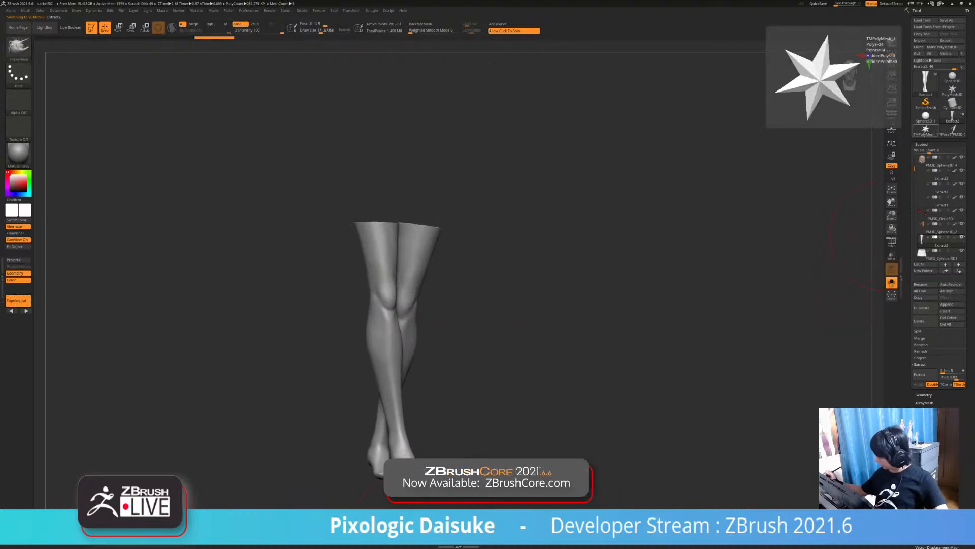
Show all subtools and slightly inflate the stockings with the Inflate deformation so they cover the legs
click(922, 145)
click(925, 221)
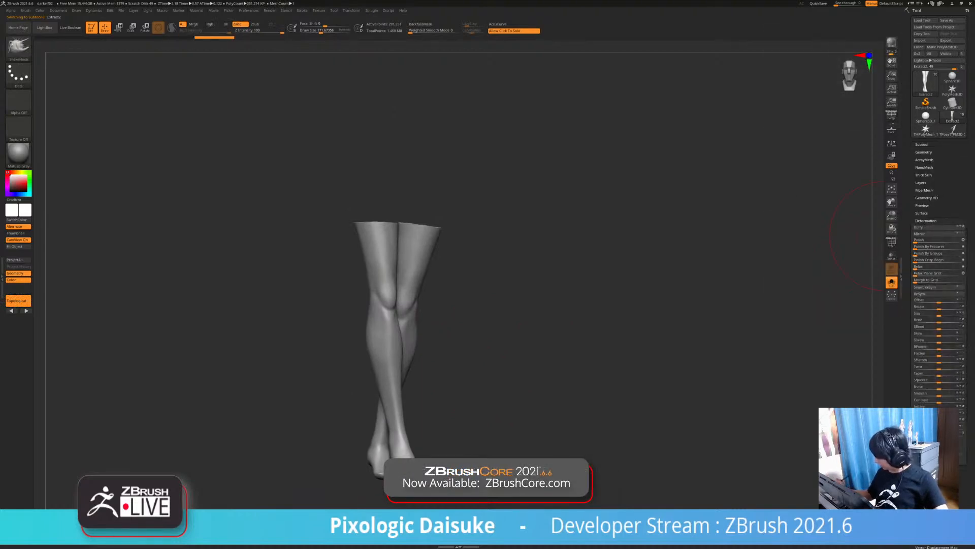
click(891, 282)
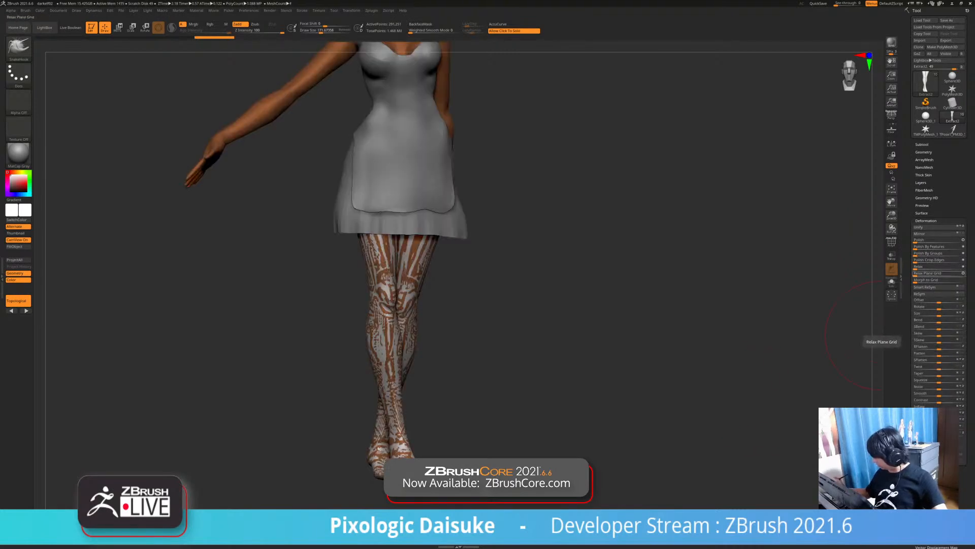
drag(938, 409, 942, 408)
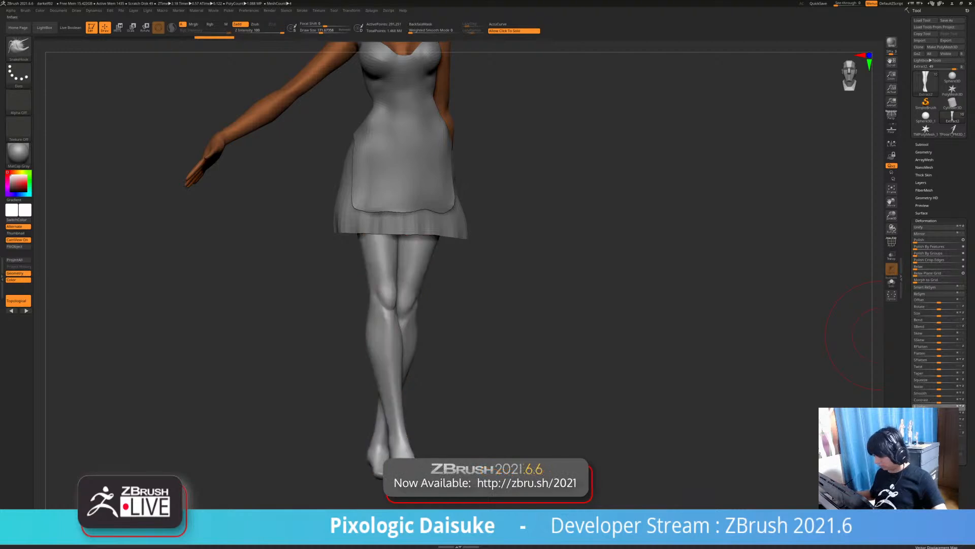
alt+right_drag(513, 325, 472, 325)
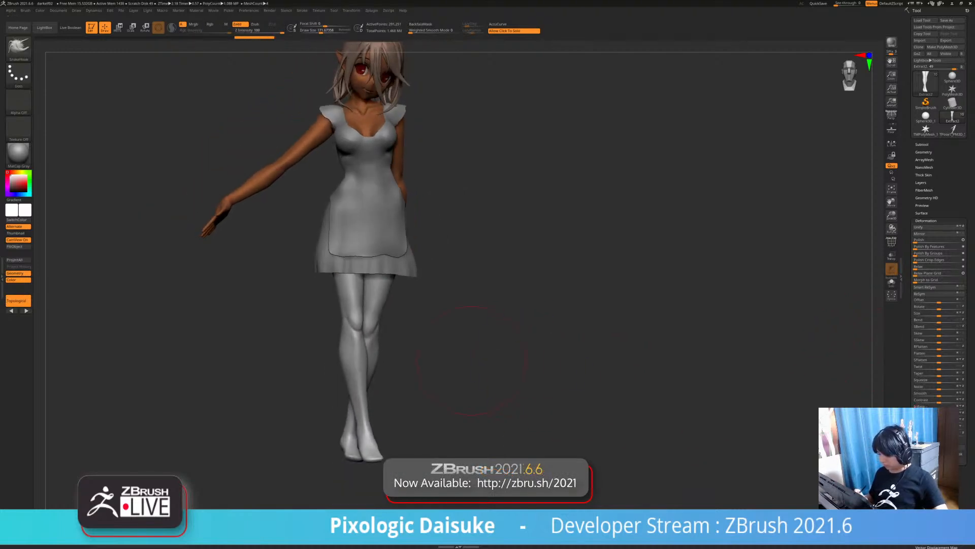
click(472, 360)
click(472, 361)
mouse_move(473, 360)
alt+mouse_down()
mouse_move(490, 377)
mouse_move(305, 374)
mouse_move(495, 370)
mouse_move(485, 368)
mouse_move(484, 350)
alt+mouse_up()
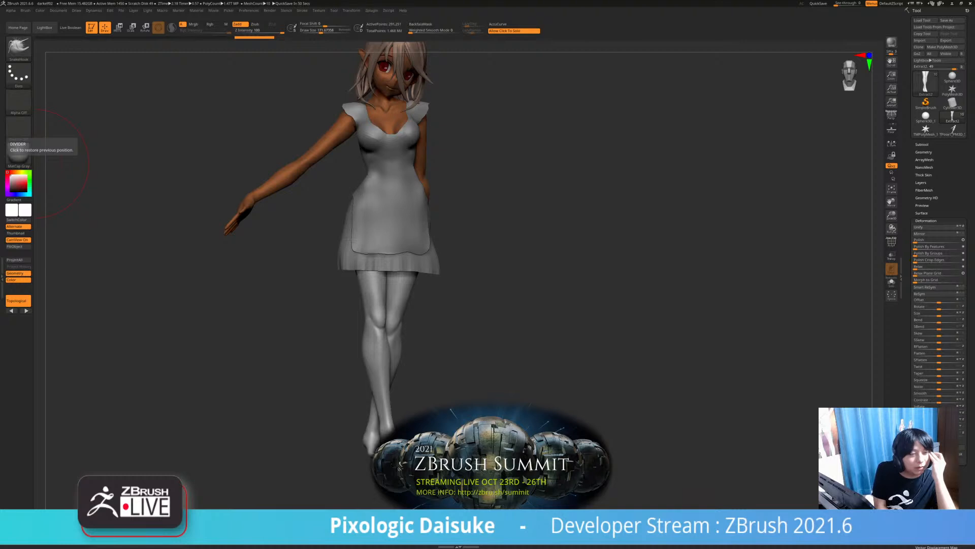
click(444, 332)
mouse_move(443, 332)
mouse_down()
mouse_move(493, 331)
mouse_move(443, 335)
mouse_up()
click(443, 333)
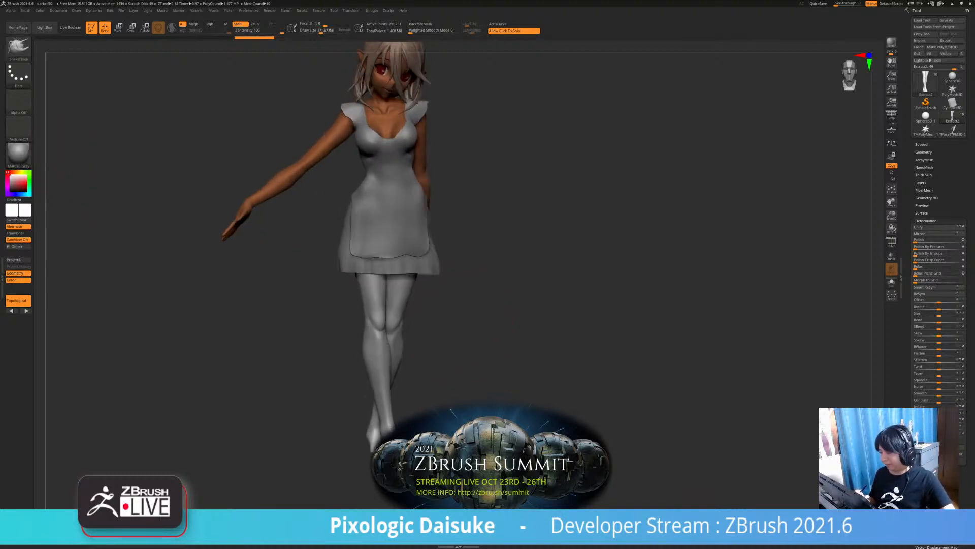
Make the body the active subtool and select the custom STN hair insert brush
alt+click(289, 175)
click(19, 48)
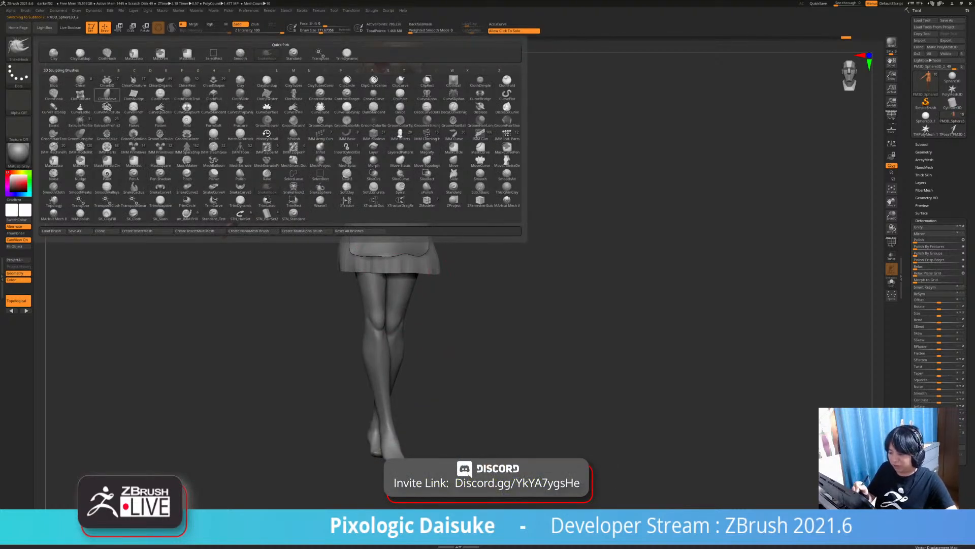
click(53, 107)
click(18, 48)
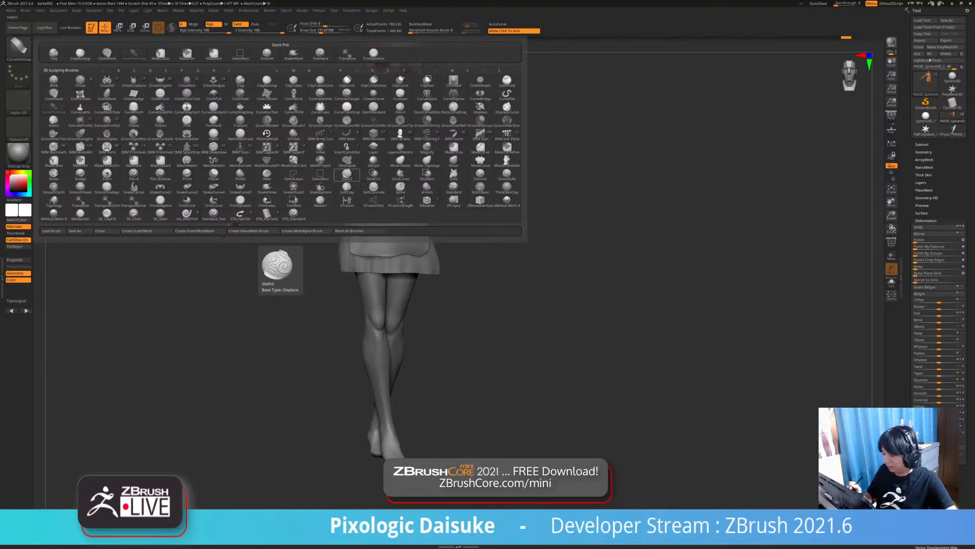
click(239, 213)
key(b)
click(267, 214)
mouse_move(272, 218)
alt+mouse_down()
mouse_move(274, 157)
mouse_move(317, 381)
alt+mouse_up()
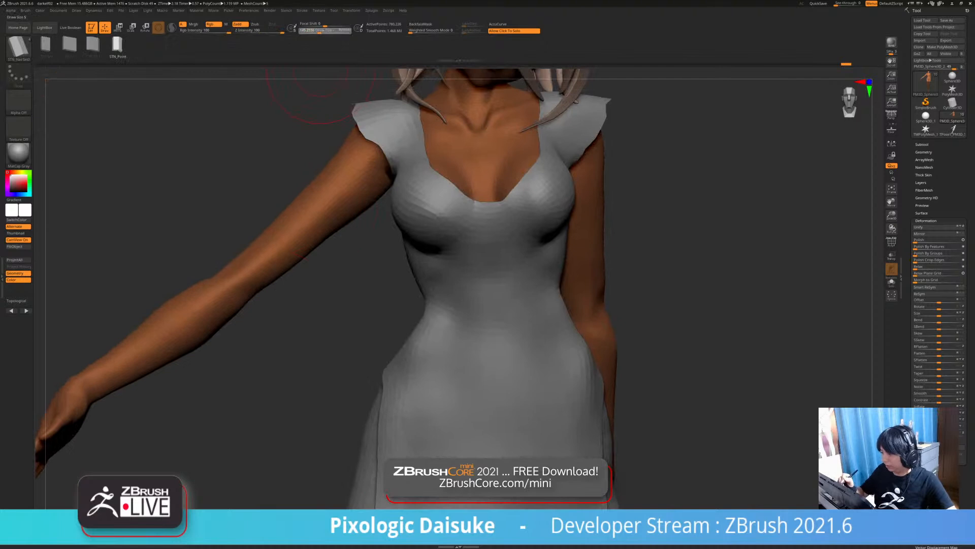
Examine the insert brush's stroke settings, including Modifiers, Curve Functions, Lazy Mouse and Sculptris Pro
click(301, 10)
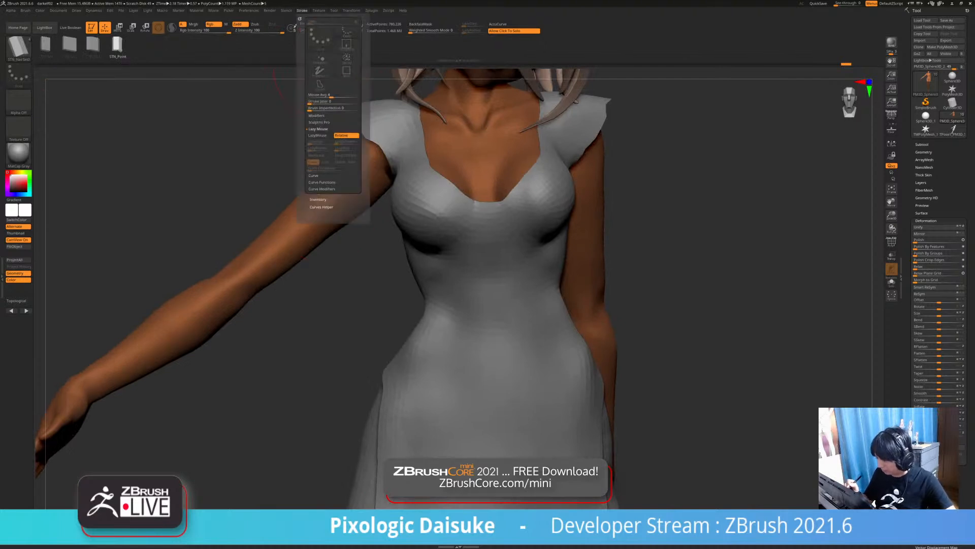
click(316, 116)
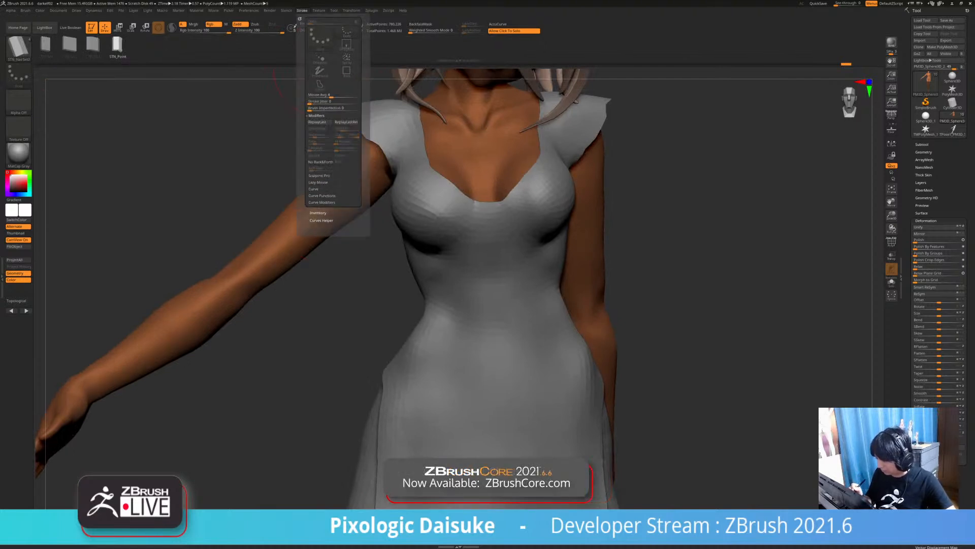
click(314, 189)
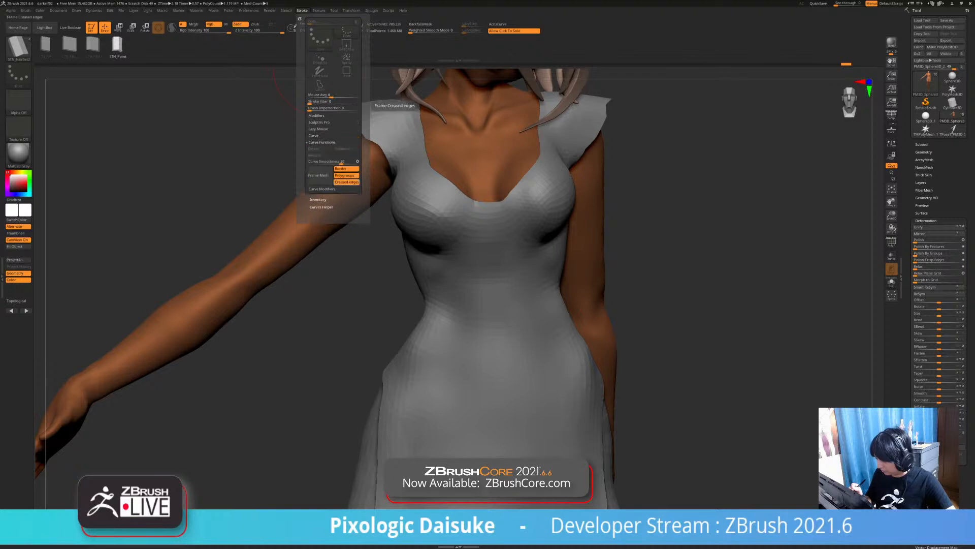
click(318, 129)
click(319, 122)
click(317, 115)
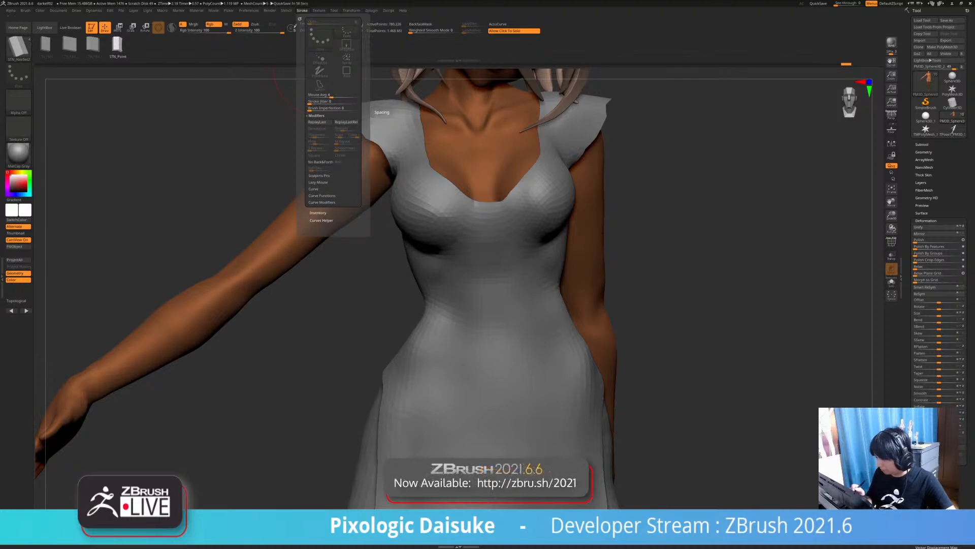
click(318, 182)
click(319, 122)
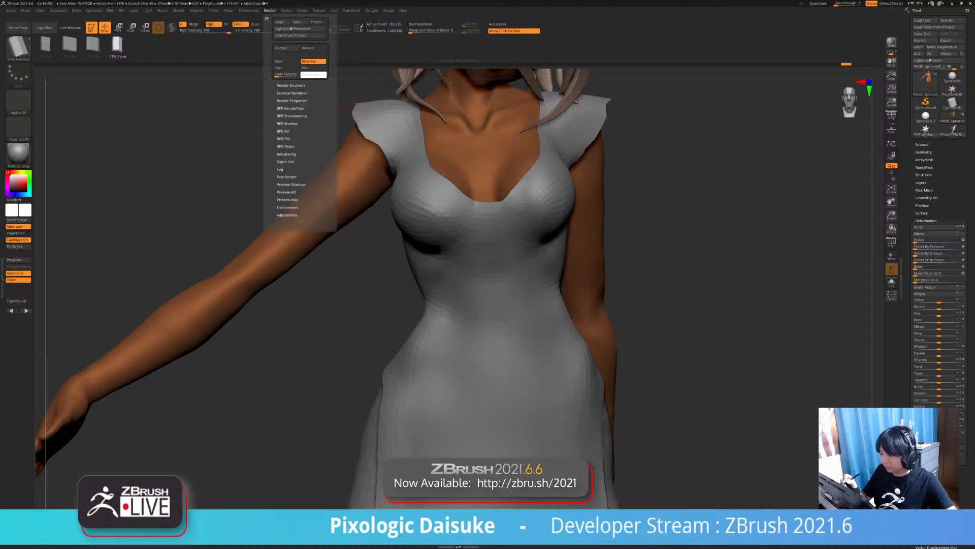
Look at the Standard brush's stroke modifiers for comparison, and reselect the custom STN insert brush
key(b)
key(s)
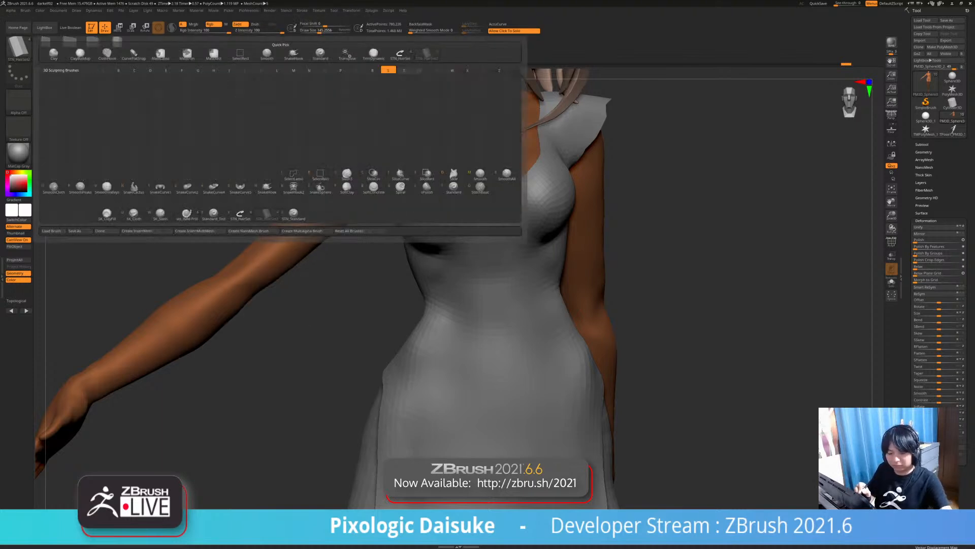
key(t)
mouse_move(302, 11)
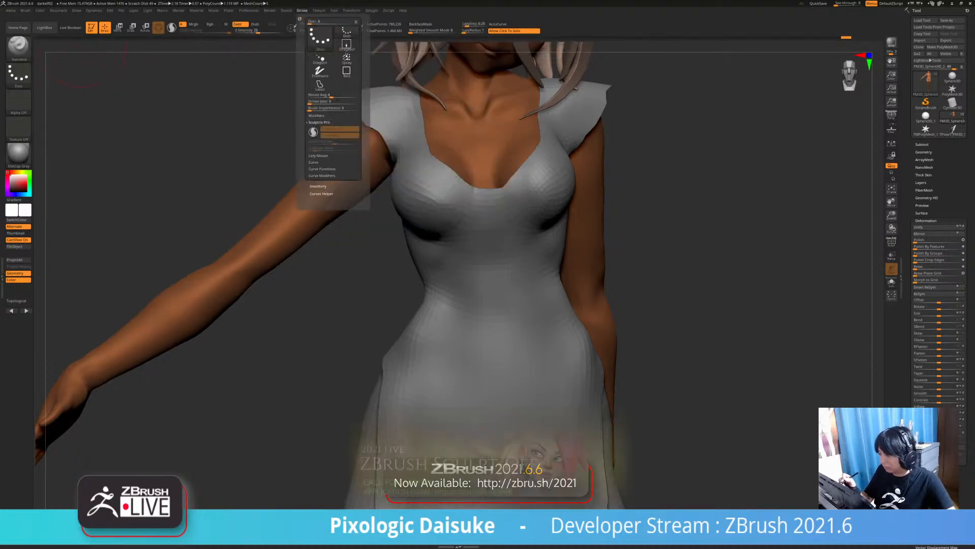
click(317, 115)
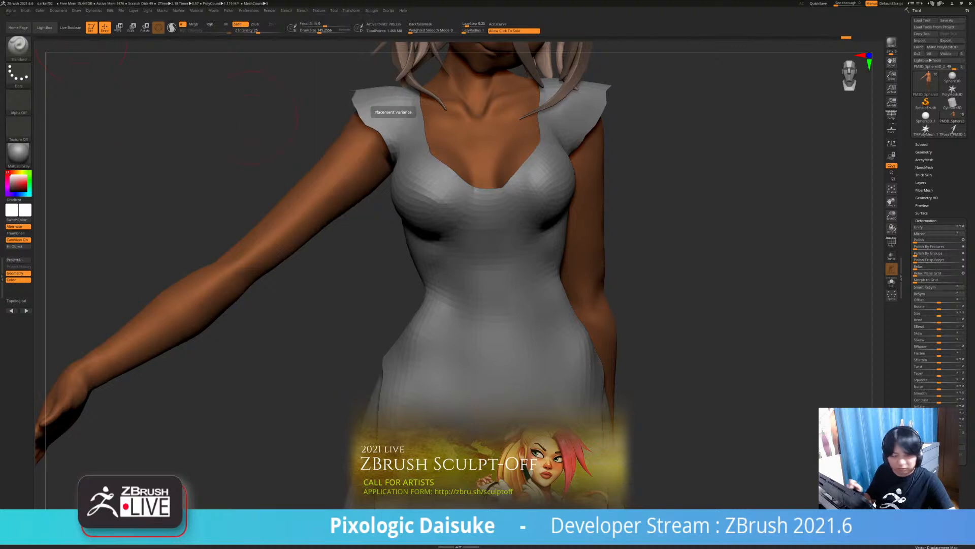
click(18, 46)
click(426, 55)
Make the apron dress the active subtool
mouse_move(340, 319)
alt+mouse_down()
mouse_move(330, 457)
mouse_move(325, 267)
alt+mouse_up()
alt+click(357, 239)
right_drag(356, 241, 353, 263)
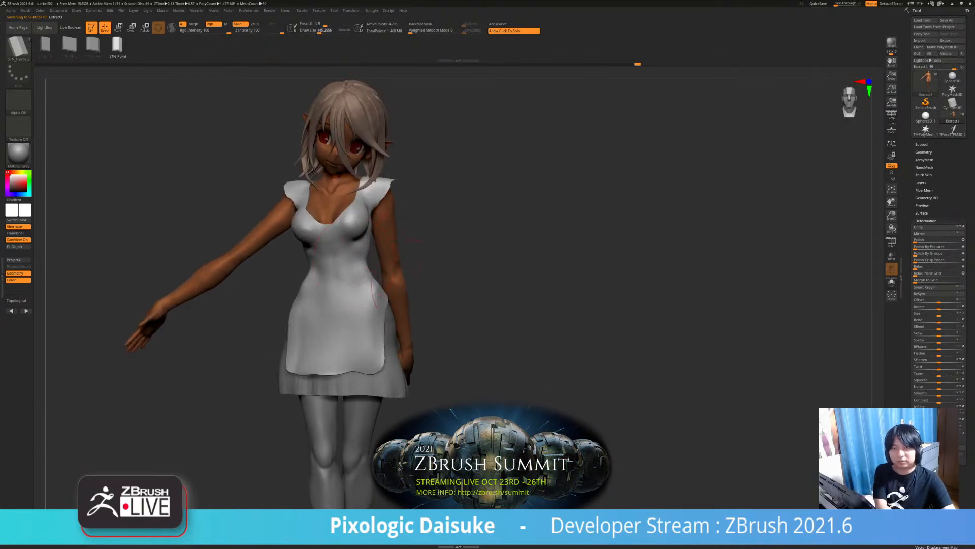
click(457, 223)
right_drag(457, 224, 785, 239)
click(485, 224)
alt+click(315, 213)
alt+click(356, 315)
mouse_move(432, 310)
ctrl+right_down()
mouse_move(429, 274)
mouse_move(358, 274)
mouse_move(426, 274)
mouse_move(426, 305)
ctrl+right_up()
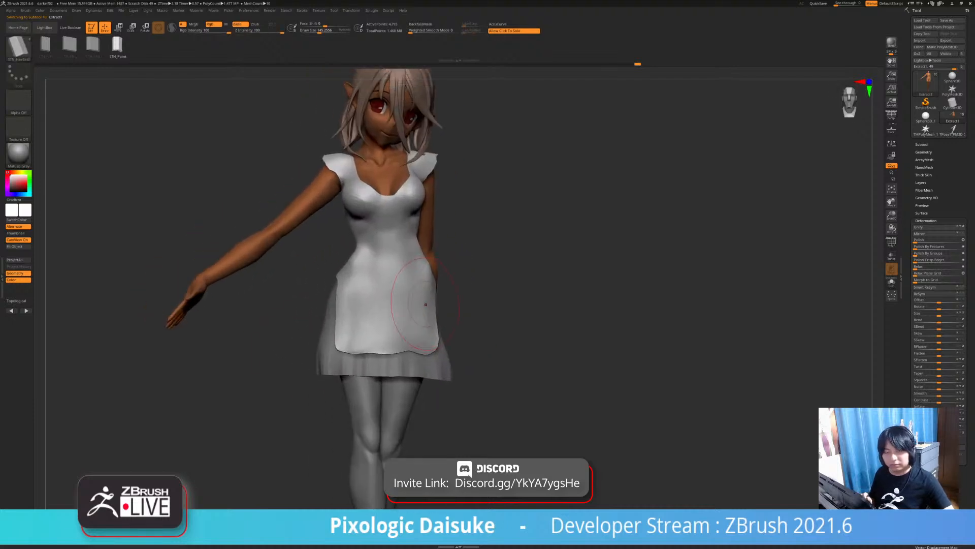
ctrl+right_drag(299, 354, 391, 207)
Select the SnakeHook brush, enlarge it and smooth the front of the dress around the waist
key(b)
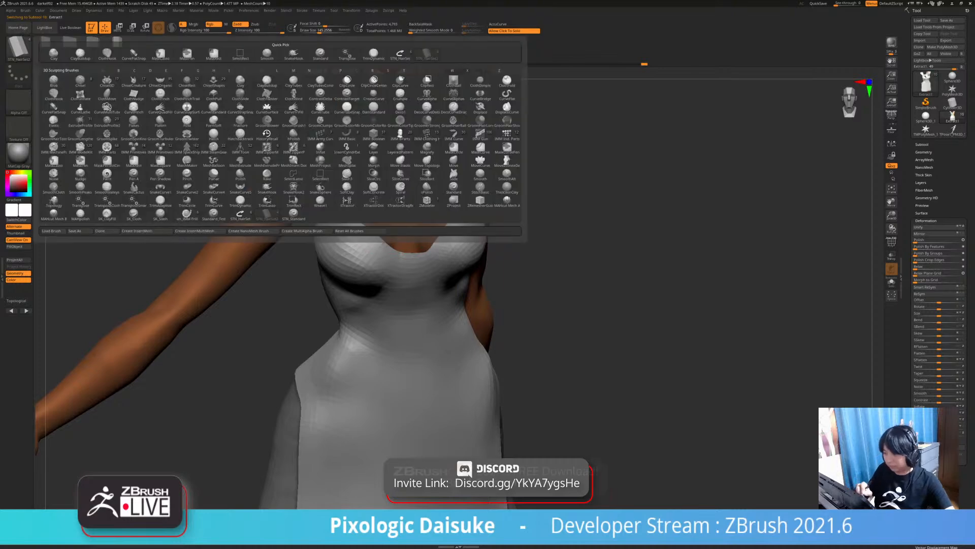
key(s)
key(h)
right_drag(391, 239, 390, 272)
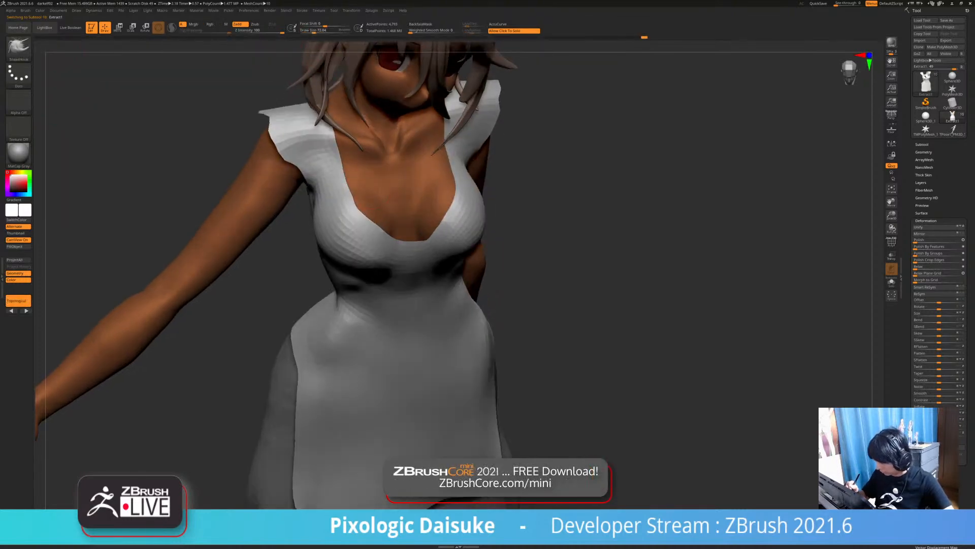
drag(314, 32, 321, 32)
mouse_move(417, 236)
right_down()
mouse_move(388, 193)
mouse_move(357, 213)
mouse_move(351, 277)
mouse_move(401, 295)
mouse_move(407, 338)
right_up()
key(ctrl+z)
shift+drag(406, 344, 401, 320)
mouse_move(401, 320)
right_down()
mouse_move(394, 305)
mouse_move(421, 299)
mouse_move(414, 270)
right_up()
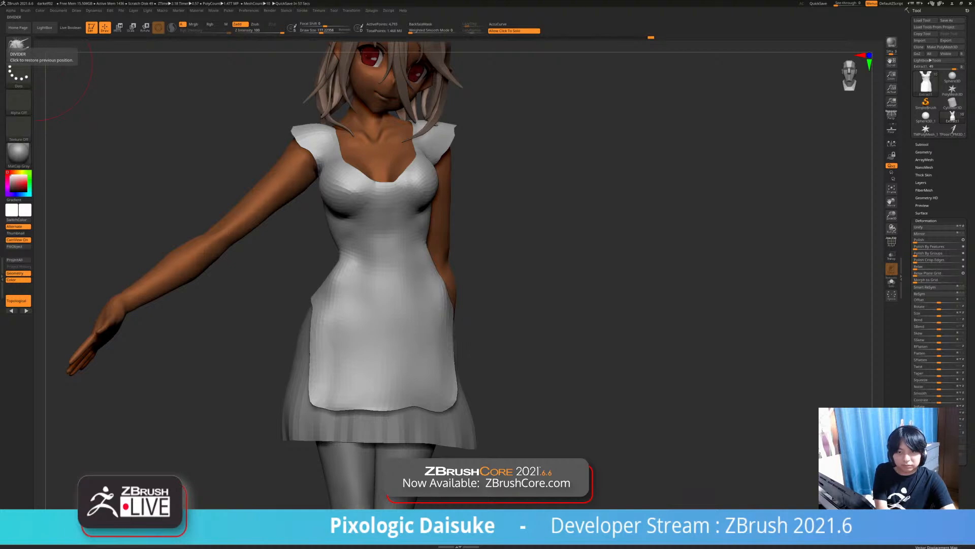
Reduce the brush size and pull the dress's lower back edge down over the top of the skirt
mouse_move(325, 178)
right_down()
mouse_move(402, 180)
mouse_move(436, 204)
mouse_move(401, 239)
right_up()
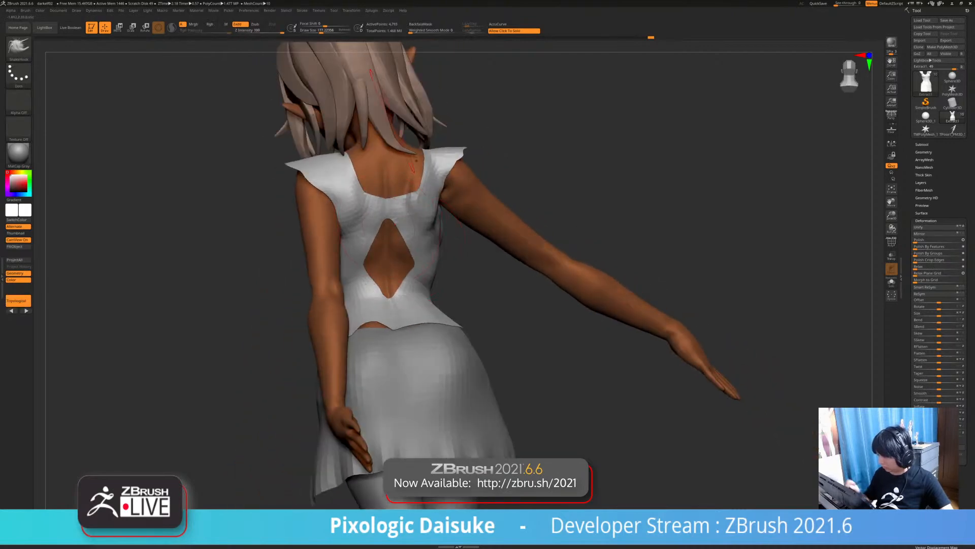
click(318, 31)
right_drag(366, 283, 366, 338)
drag(366, 317, 379, 349)
right_drag(379, 350, 394, 325)
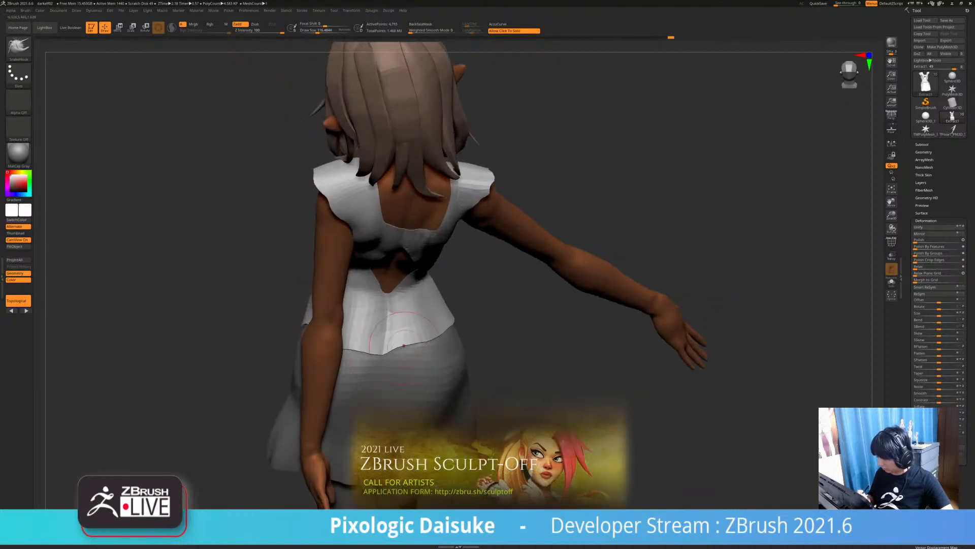
drag(401, 347, 404, 352)
right_drag(462, 332, 528, 279)
Reshape the dress's lower edge around the side of the hip with short SnakeHook strokes
right_drag(403, 303, 315, 297)
drag(419, 310, 414, 300)
right_drag(414, 300, 432, 310)
drag(429, 299, 432, 292)
mouse_move(432, 293)
right_down()
mouse_move(401, 300)
mouse_move(421, 300)
right_up()
drag(434, 297, 419, 310)
right_drag(419, 309, 400, 279)
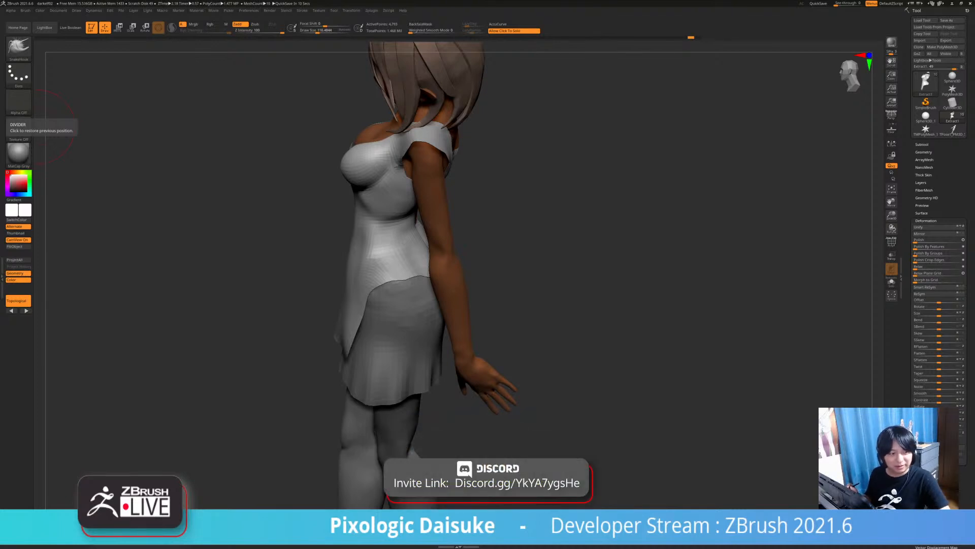
Adjust the dress's neckline over the chest into a rounder curve with SnakeHook strokes
drag(203, 213, 389, 219)
right_drag(389, 220, 424, 216)
drag(390, 205, 389, 194)
right_drag(419, 197, 394, 223)
drag(393, 189, 391, 181)
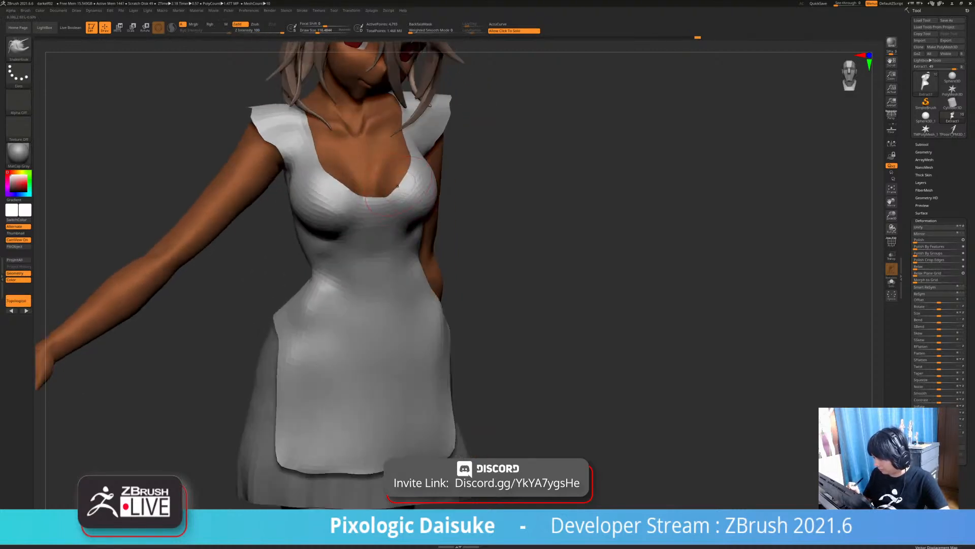
ctrl+right_drag(391, 188, 390, 163)
right_drag(390, 163, 378, 168)
mouse_move(378, 208)
right_down()
mouse_move(401, 186)
mouse_move(348, 194)
mouse_move(364, 224)
mouse_move(399, 228)
mouse_move(369, 211)
right_up()
mouse_move(399, 238)
right_down()
mouse_move(361, 241)
mouse_move(407, 244)
right_up()
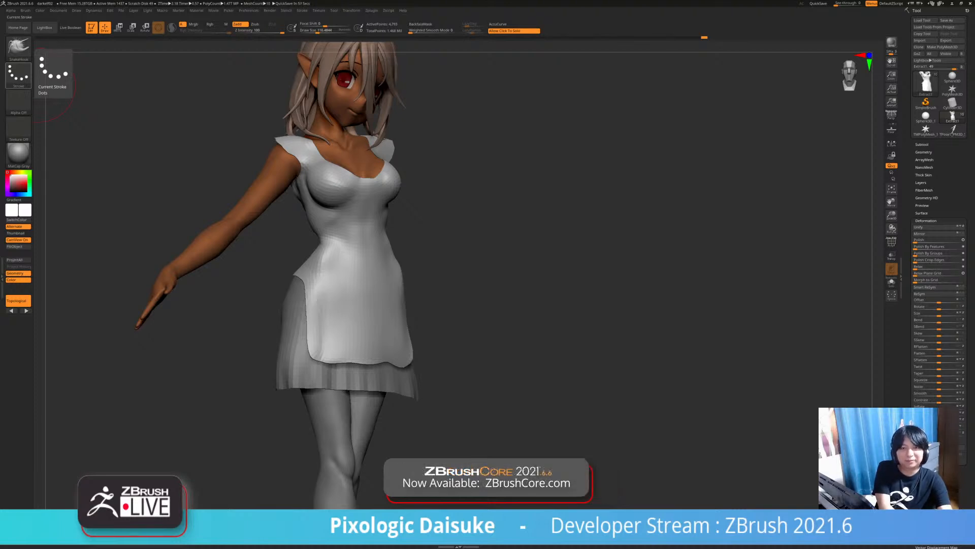
mouse_move(167, 315)
mouse_down()
mouse_move(264, 312)
mouse_move(148, 310)
mouse_up()
drag(531, 284, 511, 286)
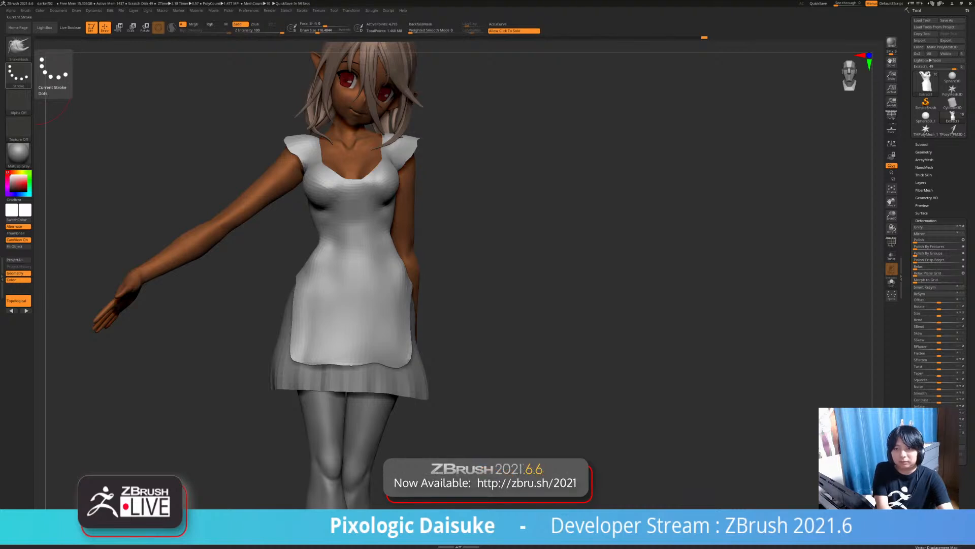
Make the body the active subtool, with the arm beside the skirt in view
right_drag(538, 213, 438, 243)
alt+click(438, 203)
mouse_move(469, 213)
right_down()
mouse_move(483, 206)
mouse_move(451, 179)
right_up()
click(485, 204)
ctrl+drag(451, 175, 439, 155)
click(490, 213)
mouse_move(490, 212)
right_down()
mouse_move(447, 208)
mouse_move(495, 211)
mouse_move(483, 141)
mouse_move(432, 155)
right_up()
mouse_move(405, 271)
ctrl+mouse_down()
mouse_move(475, 388)
mouse_move(436, 425)
mouse_move(405, 277)
mouse_move(503, 390)
mouse_move(414, 351)
ctrl+mouse_up()
key(ctrl+z)
key(ctrl+z)
Mask the body except for the forearm and hand beside the skirt, and fill that area with white as a glove
right_drag(457, 284, 443, 286)
mouse_move(417, 294)
ctrl+mouse_down()
mouse_move(488, 333)
mouse_move(415, 294)
ctrl+mouse_up()
mouse_move(467, 290)
right_down()
mouse_move(500, 291)
mouse_move(508, 264)
mouse_move(366, 264)
right_up()
mouse_move(407, 315)
right_down()
mouse_move(557, 322)
mouse_move(504, 298)
mouse_move(552, 287)
right_up()
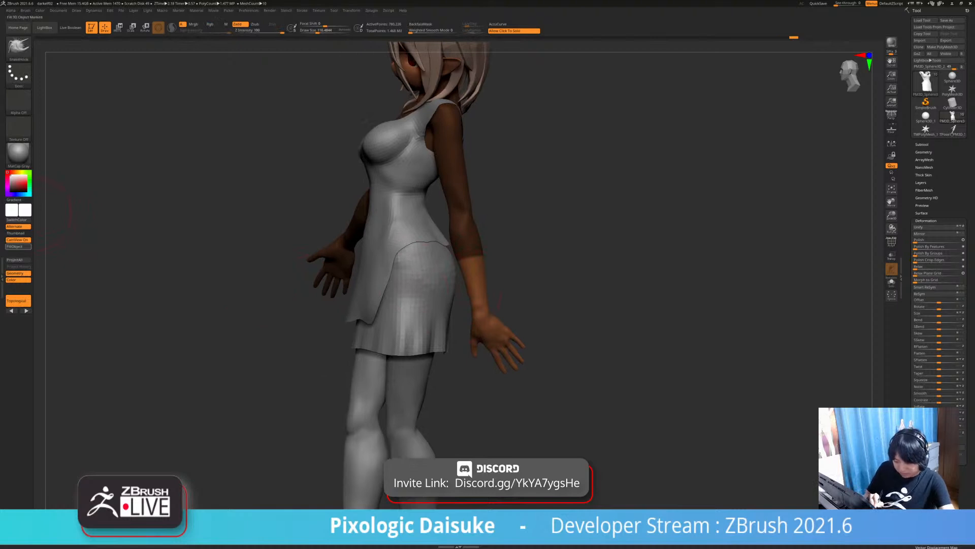
click(15, 245)
Lasso-mask the outstretched forearm and hand, invert the mask and fill them with white as the second glove
mouse_move(290, 330)
right_down()
mouse_move(343, 325)
mouse_move(338, 316)
mouse_move(363, 310)
right_up()
mouse_move(228, 180)
ctrl+mouse_down()
mouse_move(132, 285)
mouse_move(226, 183)
ctrl+mouse_up()
mouse_move(226, 183)
right_down()
mouse_move(234, 189)
mouse_move(222, 174)
right_up()
key(b)
key(s)
key(h)
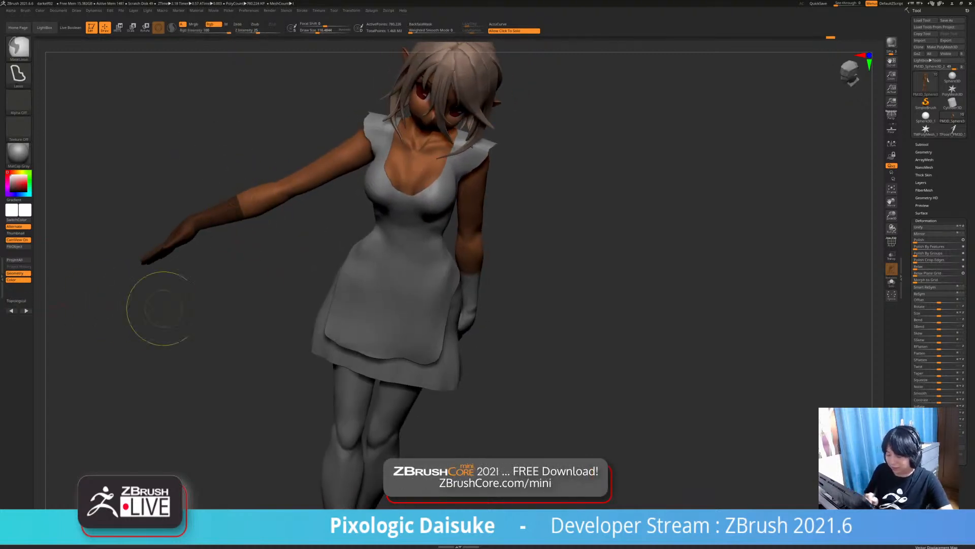
ctrl+click(133, 305)
click(17, 246)
mouse_move(197, 321)
mouse_down()
mouse_move(510, 323)
mouse_move(447, 307)
mouse_move(434, 335)
mouse_up()
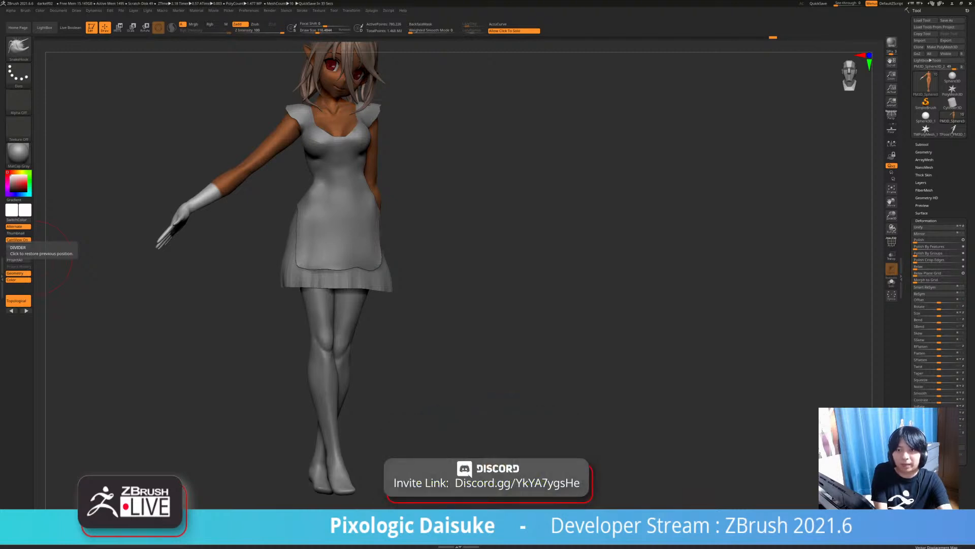
Switch to the Skype image viewer and look through the images of 3D-print part layouts
drag(0, 189, 327, 63)
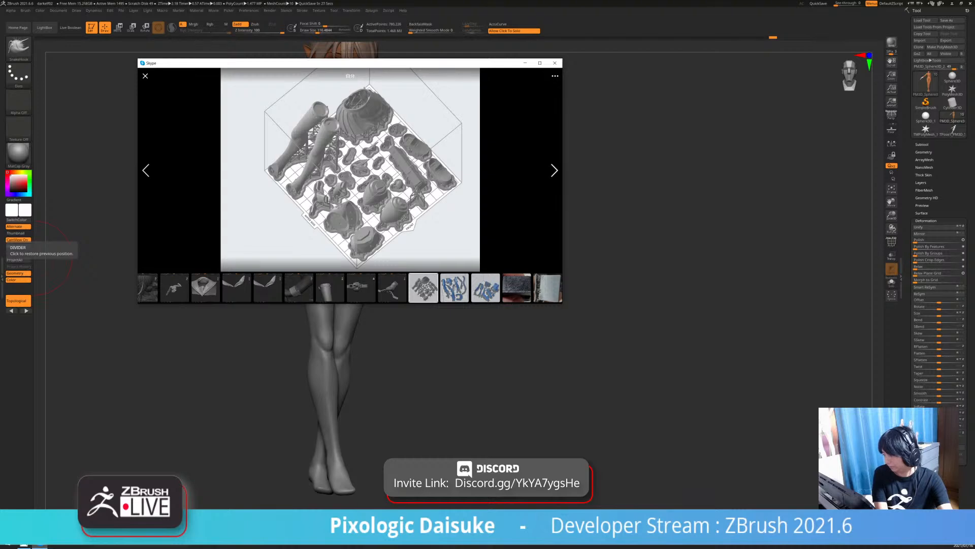
click(555, 170)
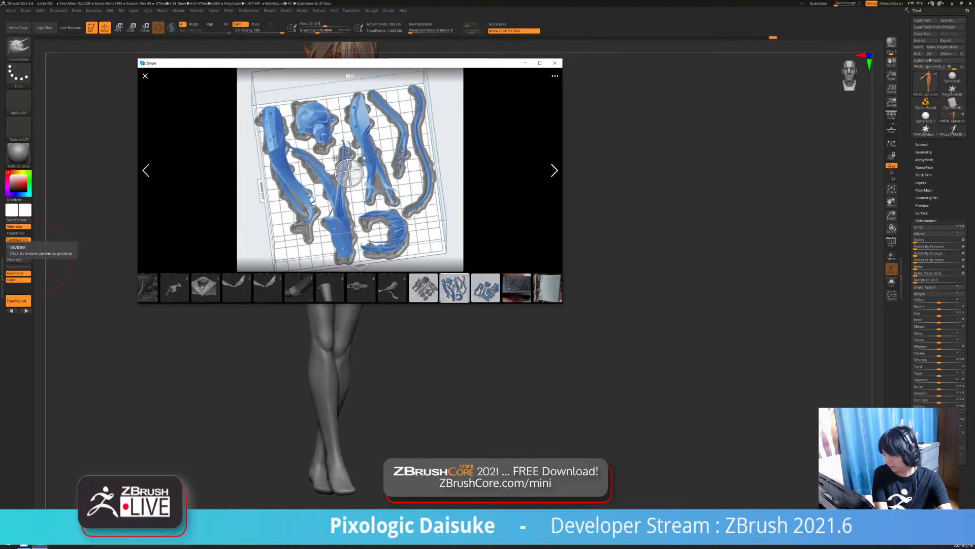
key(Right)
key(Left)
key(Left)
drag(376, 63, 0, 36)
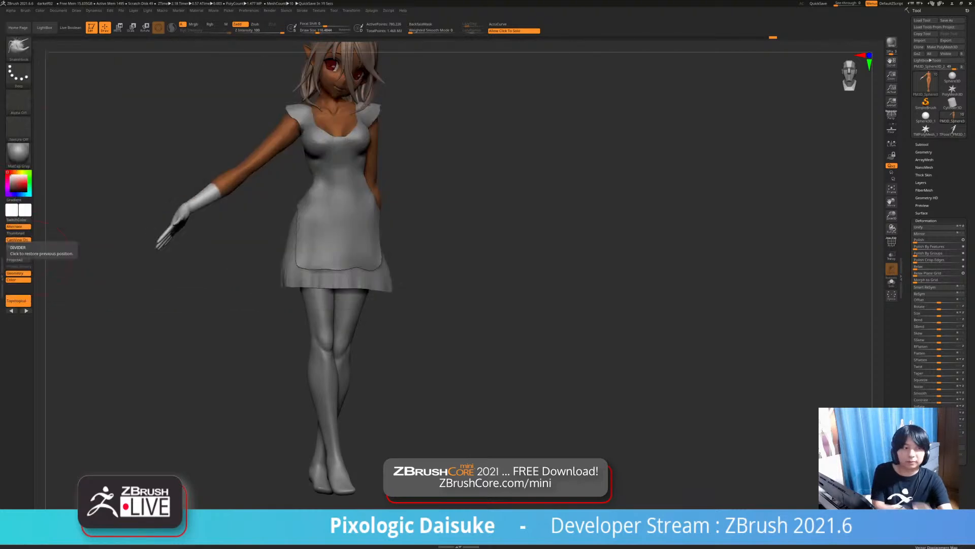
Make the dress the active subtool, pull its front hem slightly down and turn on the polyframe display
drag(81, 264, 488, 307)
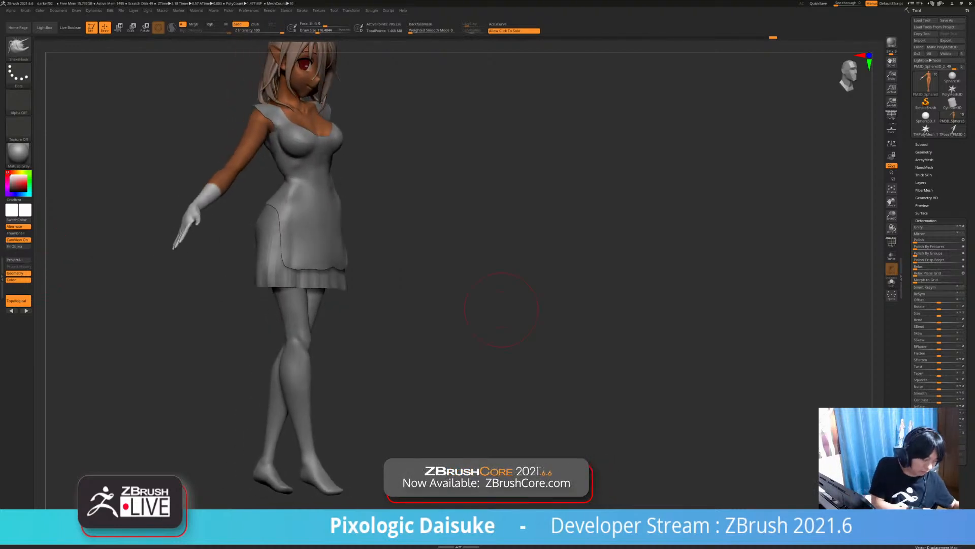
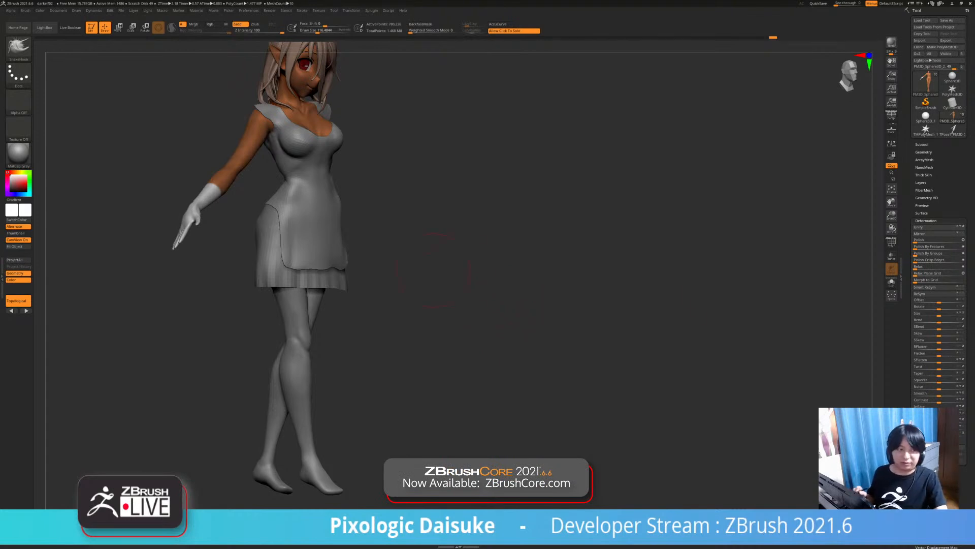
drag(435, 268, 386, 267)
alt+drag(440, 224, 444, 254)
alt+click(325, 285)
alt+drag(266, 371, 271, 315)
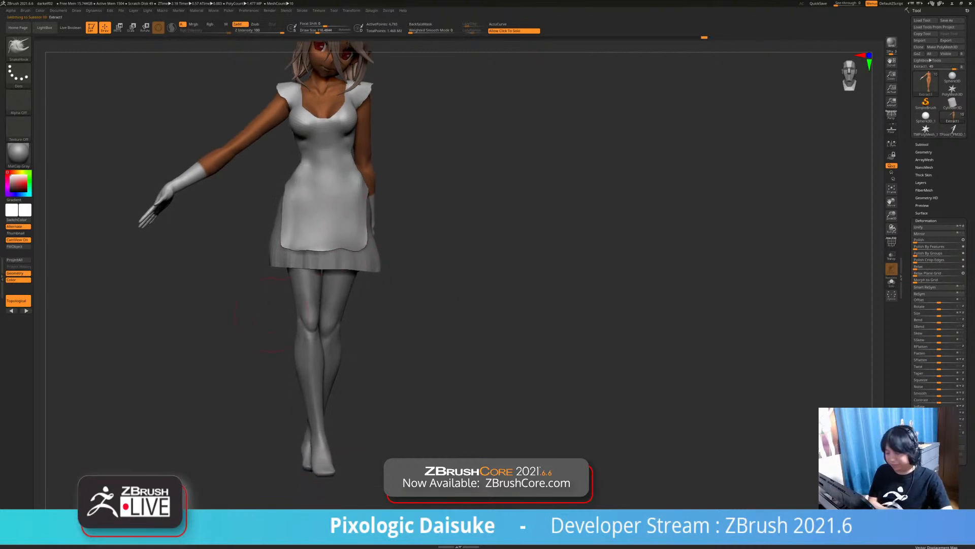
ctrl+right_drag(116, 109, 118, 167)
drag(344, 250, 345, 259)
ctrl+right_drag(213, 244, 213, 205)
click(891, 243)
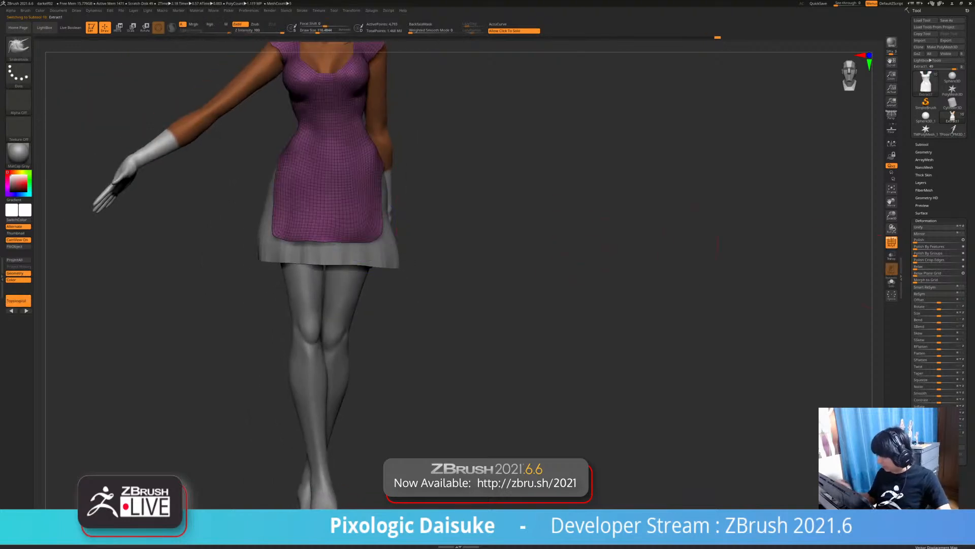
Pull both lower corners of the dress's front panel into sharper points with AccuCurve on and a smaller brush, and restore the brush settings
ctrl+right_drag(507, 223, 508, 264)
click(500, 25)
right_drag(482, 59, 452, 61)
drag(318, 31, 313, 31)
drag(374, 240, 385, 247)
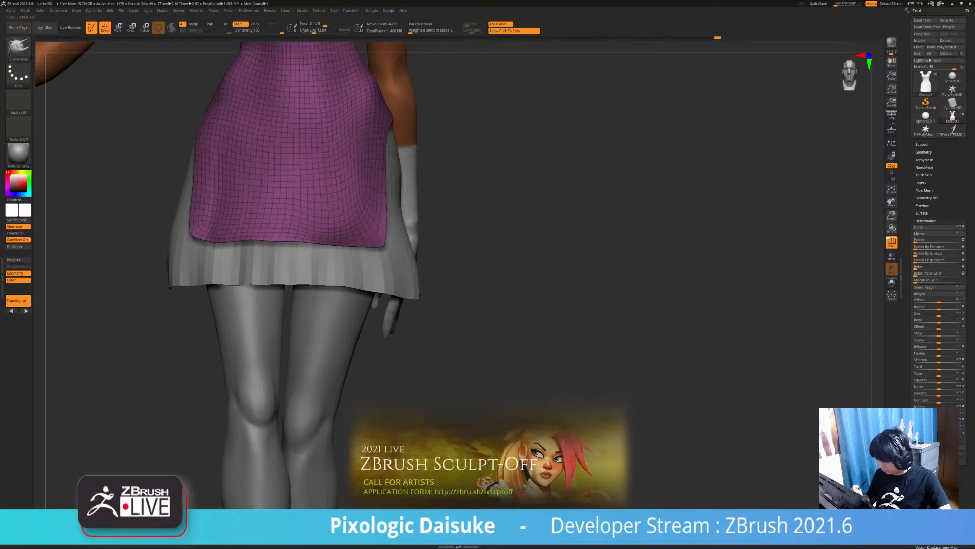
drag(193, 237, 190, 247)
mouse_move(488, 239)
ctrl+right_down()
mouse_move(487, 198)
mouse_move(371, 200)
ctrl+right_up()
click(500, 25)
click(316, 32)
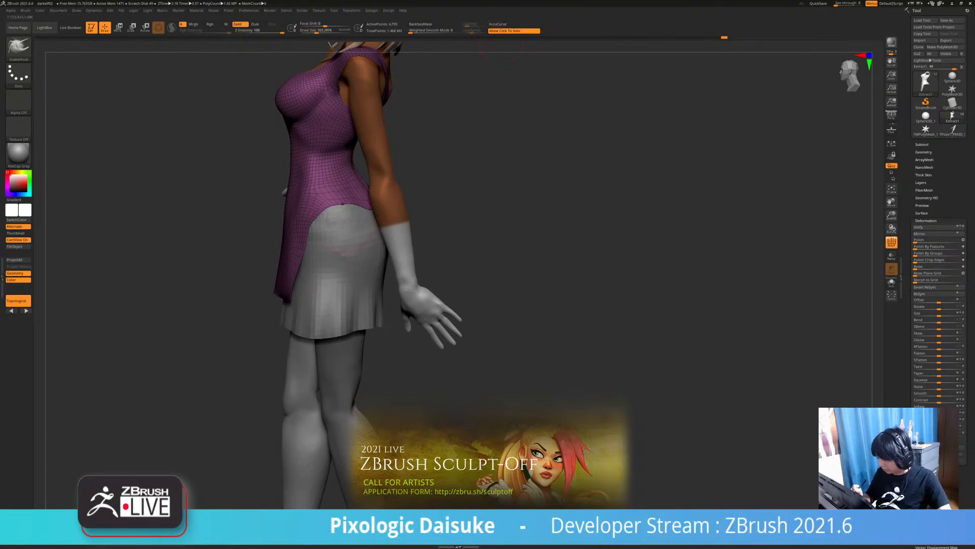
Make the body the active subtool, isolate it with Solo and display its polyframe
right_drag(342, 204, 421, 228)
click(892, 243)
right_drag(513, 244, 358, 184)
click(363, 233)
click(439, 216)
right_drag(485, 213, 417, 238)
alt+click(360, 199)
key(shift+f)
ctrl+right_drag(391, 198, 447, 203)
click(890, 282)
right_drag(473, 245, 462, 231)
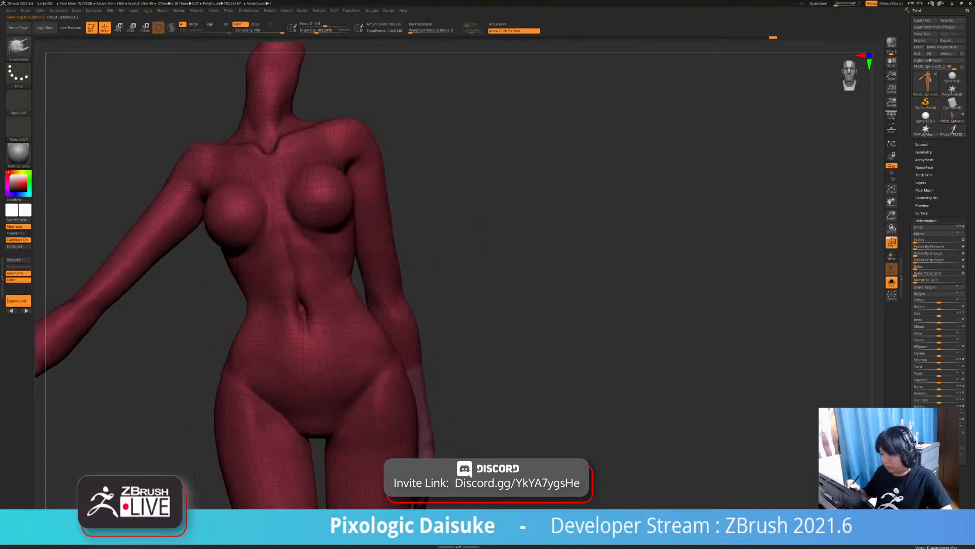
Mask the lowered arm topologically, give it its own polygroup and isolate it briefly to check the split
click(119, 28)
ctrl+drag(362, 133, 376, 154)
ctrl+right_drag(472, 234, 427, 199)
ctrl+click(467, 203)
key(ctrl+w)
key(q)
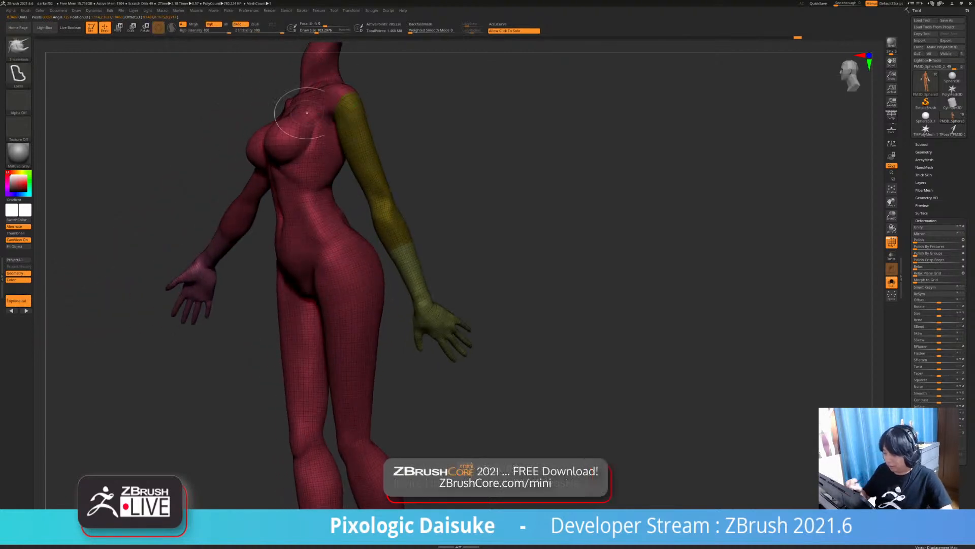
ctrl+shift+click(381, 202)
ctrl+shift+click(474, 221)
right_drag(473, 221, 523, 223)
Mask the outstretched arm topologically, invert the mask, assign a separate polygroup and check the arm groups by isolating one
click(118, 28)
ctrl+right_drag(253, 147, 256, 173)
ctrl+drag(275, 112, 246, 148)
key(ctrl+i)
key(ctrl+w)
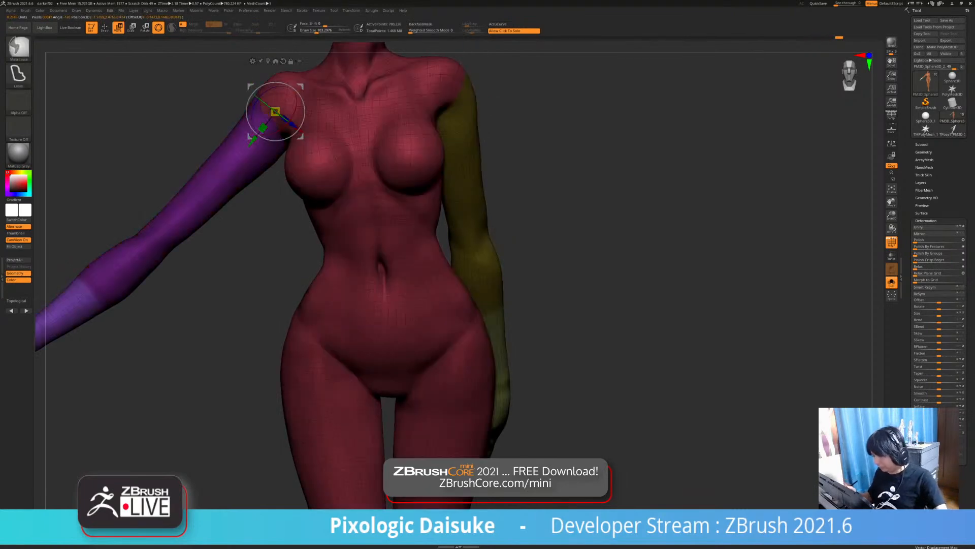
ctrl+right_drag(246, 147, 244, 122)
click(105, 27)
ctrl+shift+click(418, 211)
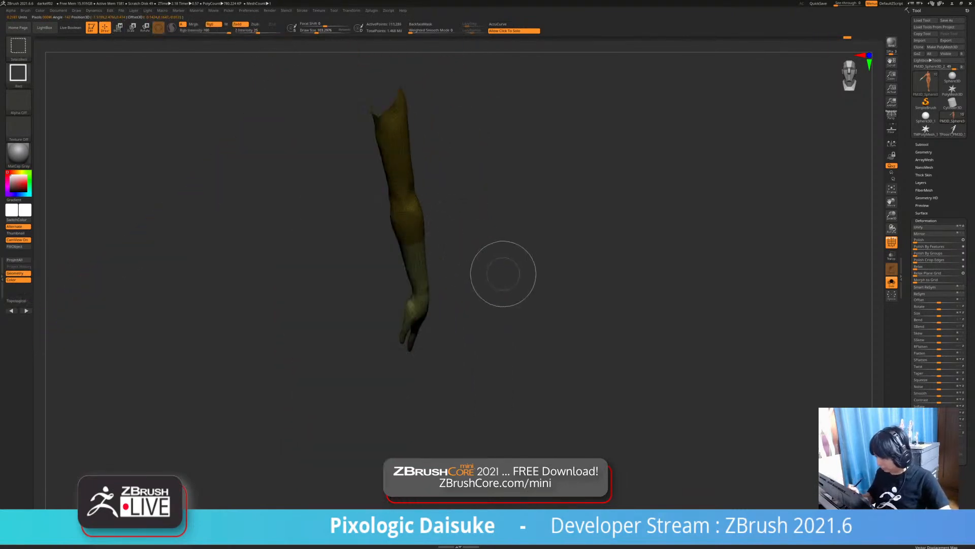
ctrl+shift+click(500, 269)
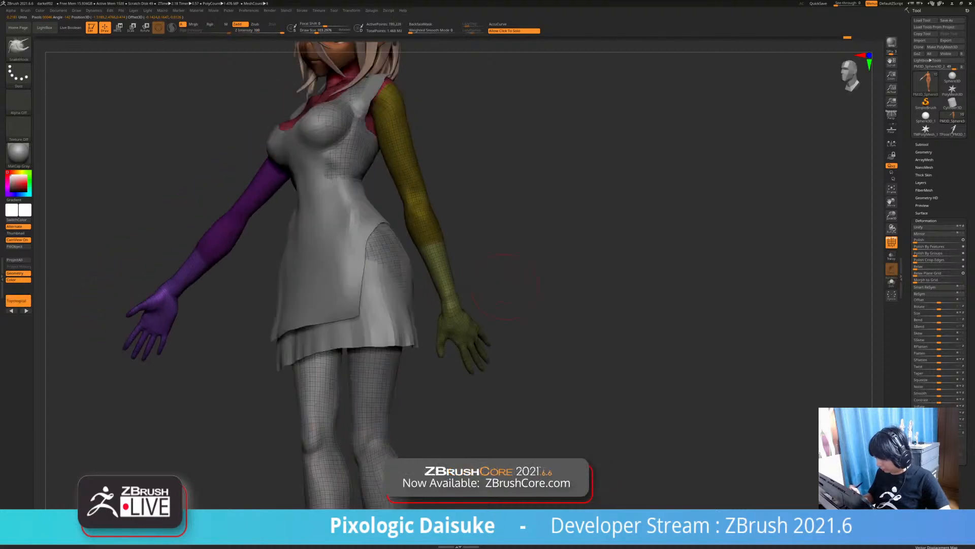
Examine the lowered arm's polygroup from behind by repeatedly isolating it and showing the whole body again
drag(504, 287, 272, 315)
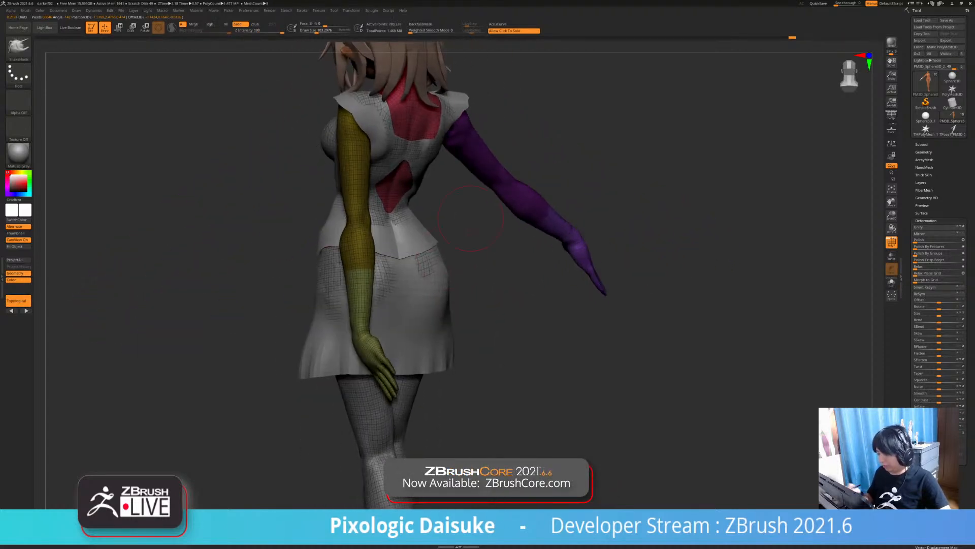
ctrl+shift+click(362, 270)
key(b)
key(s)
key(h)
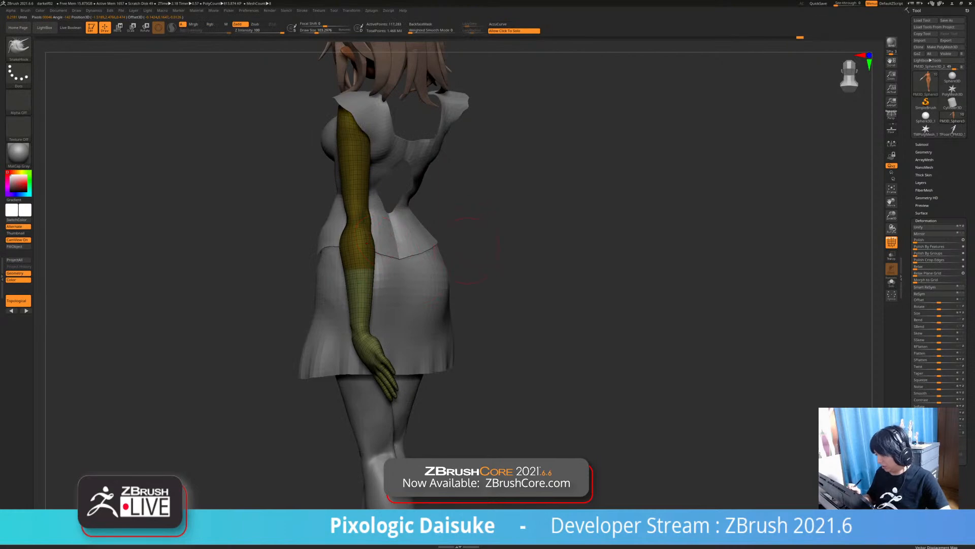
ctrl+shift+click(481, 246)
drag(488, 264, 558, 260)
ctrl+shift+click(384, 269)
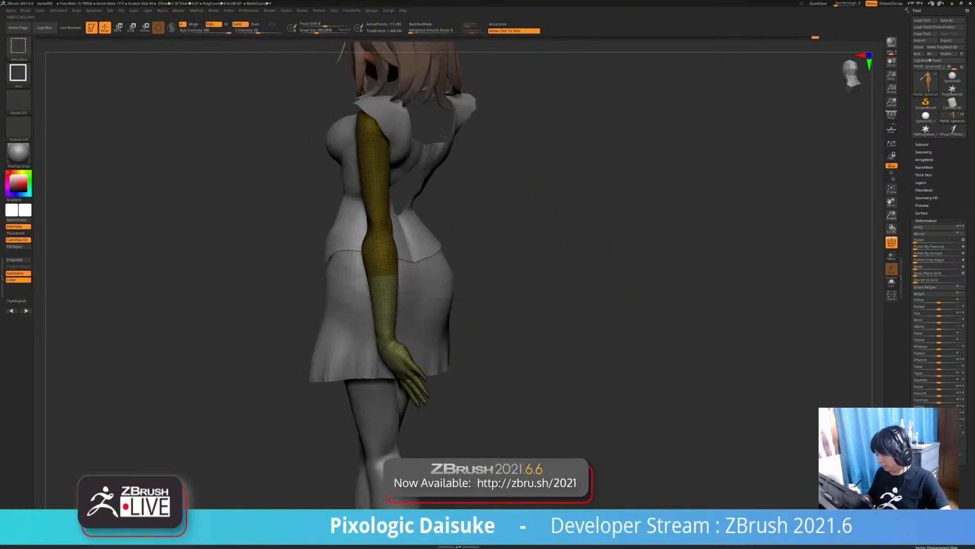
ctrl+shift+click(483, 262)
ctrl+shift+click(387, 267)
mouse_move(497, 264)
ctrl+shift+mouse_down()
mouse_move(503, 246)
mouse_move(472, 254)
mouse_move(548, 257)
mouse_move(474, 261)
mouse_move(502, 253)
ctrl+shift+mouse_up()
ctrl+shift+click(488, 258)
key(b)
key(s)
key(h)
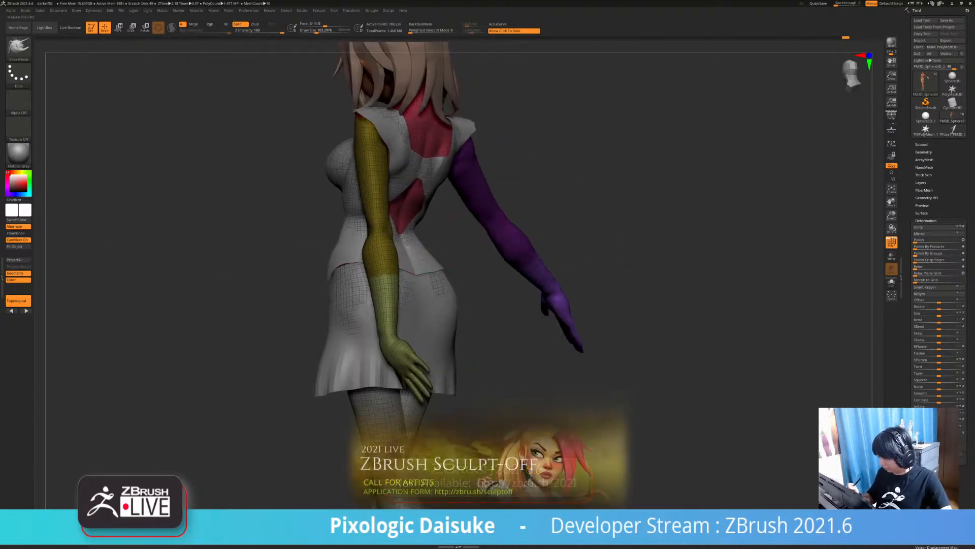
Turn off the polyframe and examine the body, gloves and dress from behind and in front, with and without the clothing
click(451, 266)
key(shift+f)
ctrl+right_drag(451, 266, 395, 232)
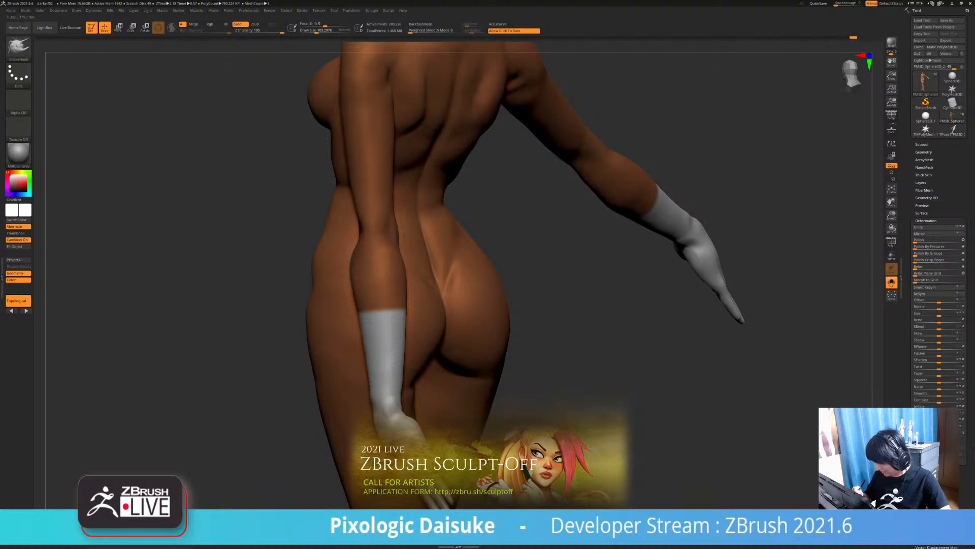
mouse_move(370, 325)
right_down()
mouse_move(383, 320)
mouse_move(341, 291)
mouse_move(390, 219)
right_up()
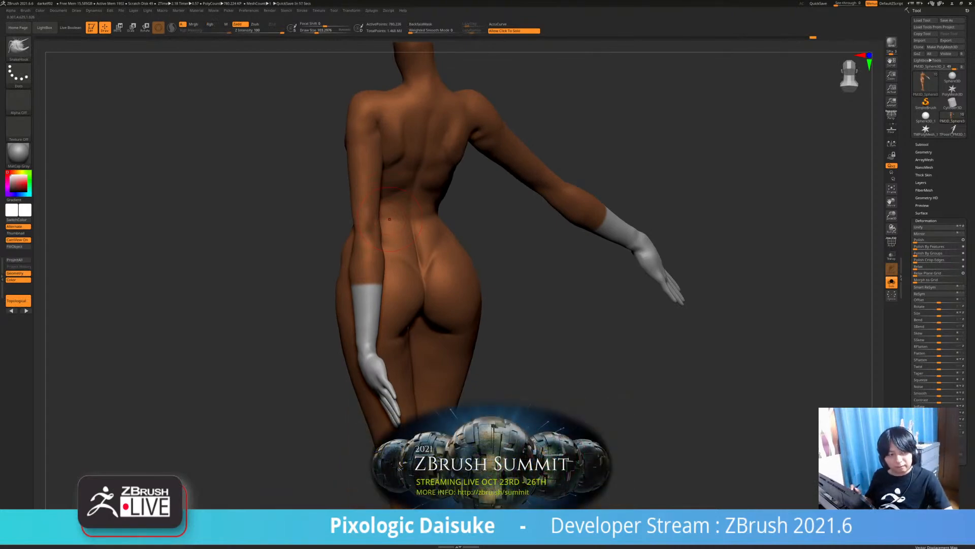
right_drag(389, 219, 345, 224)
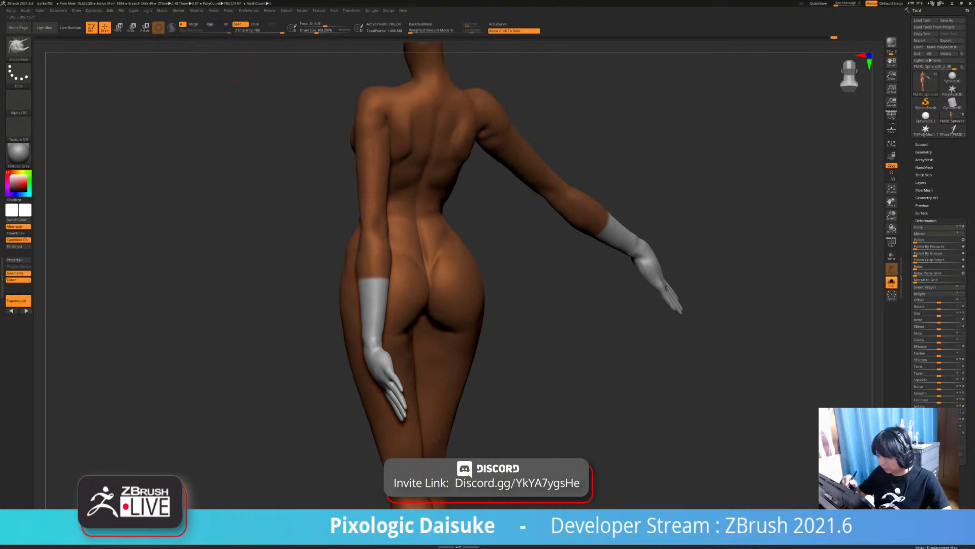
ctrl+right_drag(294, 168, 296, 210)
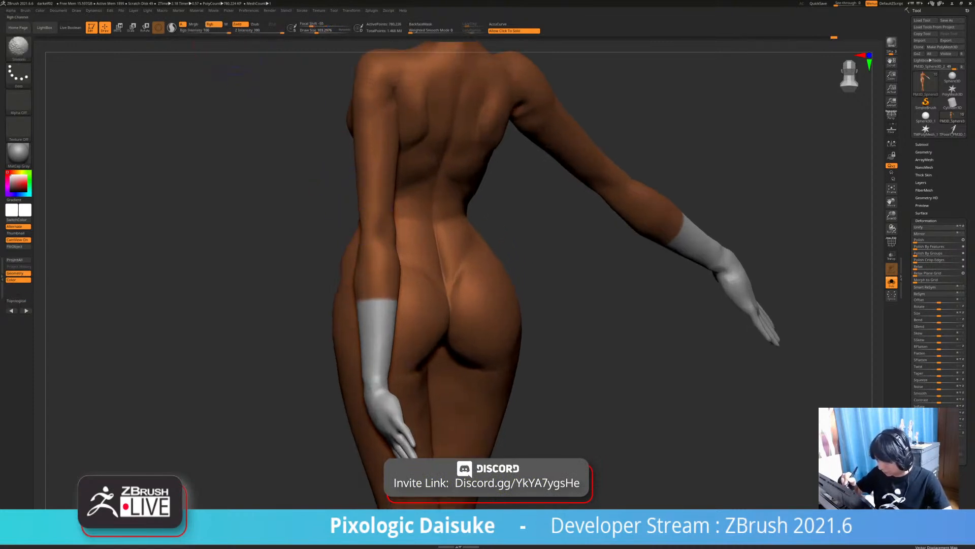
ctrl+right_drag(518, 304, 458, 307)
click(458, 307)
ctrl+right_drag(311, 293, 310, 319)
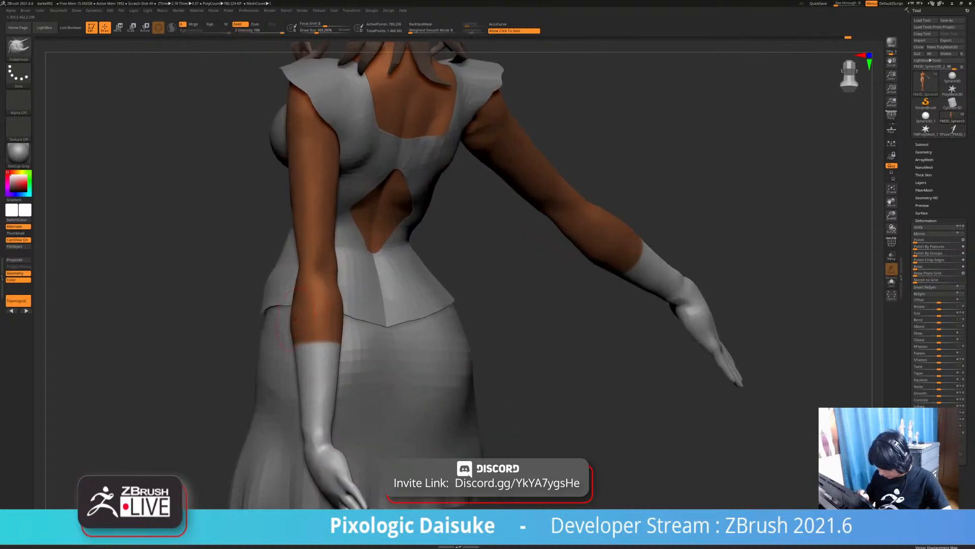
mouse_move(528, 299)
ctrl+right_down()
mouse_move(531, 259)
mouse_move(508, 249)
mouse_move(530, 257)
mouse_move(528, 235)
mouse_move(519, 216)
mouse_move(501, 214)
mouse_move(496, 173)
mouse_move(325, 185)
ctrl+right_up()
click(526, 216)
click(519, 216)
mouse_move(615, 275)
right_down()
mouse_move(660, 277)
mouse_move(441, 279)
right_up()
alt+right_drag(343, 280, 425, 277)
mouse_move(335, 241)
ctrl+right_down()
mouse_move(338, 272)
mouse_move(304, 267)
ctrl+right_up()
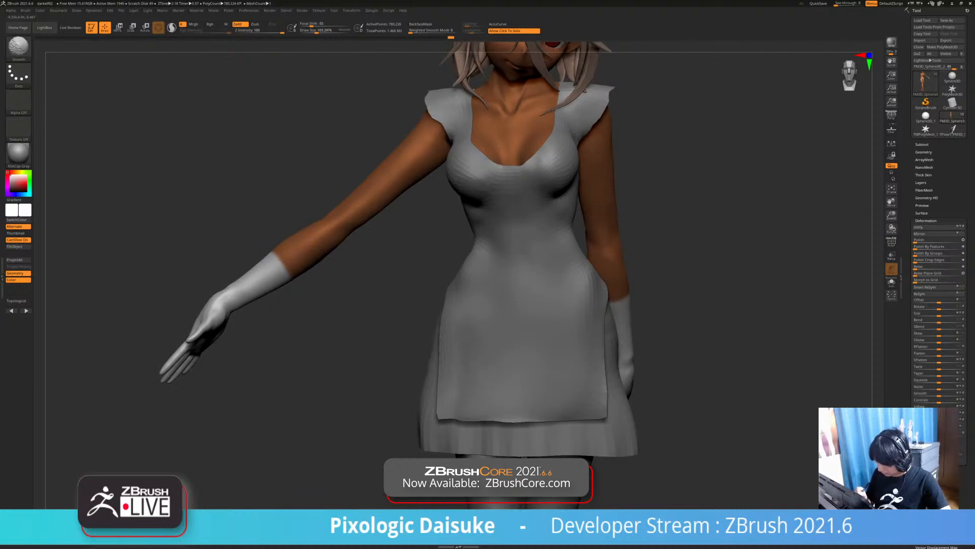
ctrl+right_drag(291, 237, 541, 193)
ctrl+right_drag(376, 201, 380, 230)
click(892, 282)
click(892, 282)
right_drag(365, 218, 356, 188)
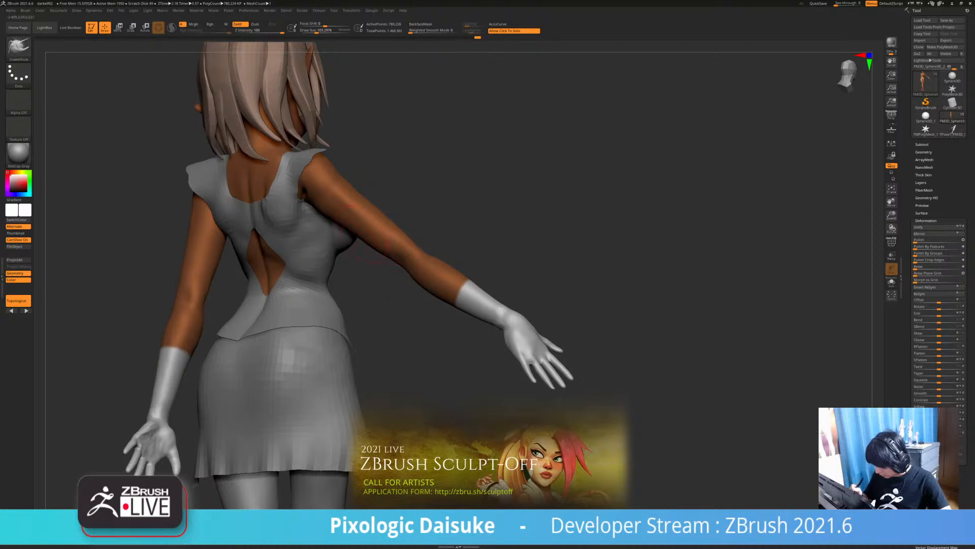
click(370, 248)
key(shift)
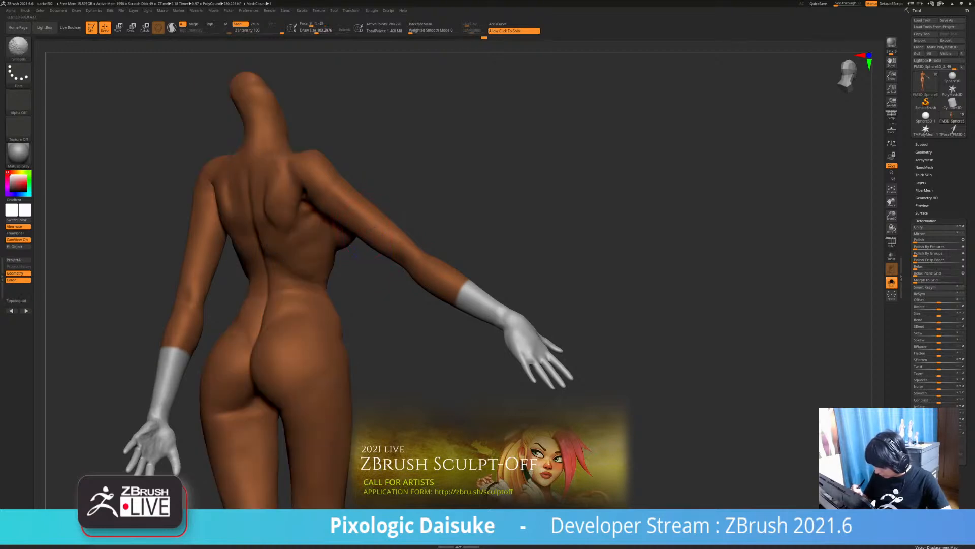
alt+drag(448, 249, 410, 280)
click(437, 223)
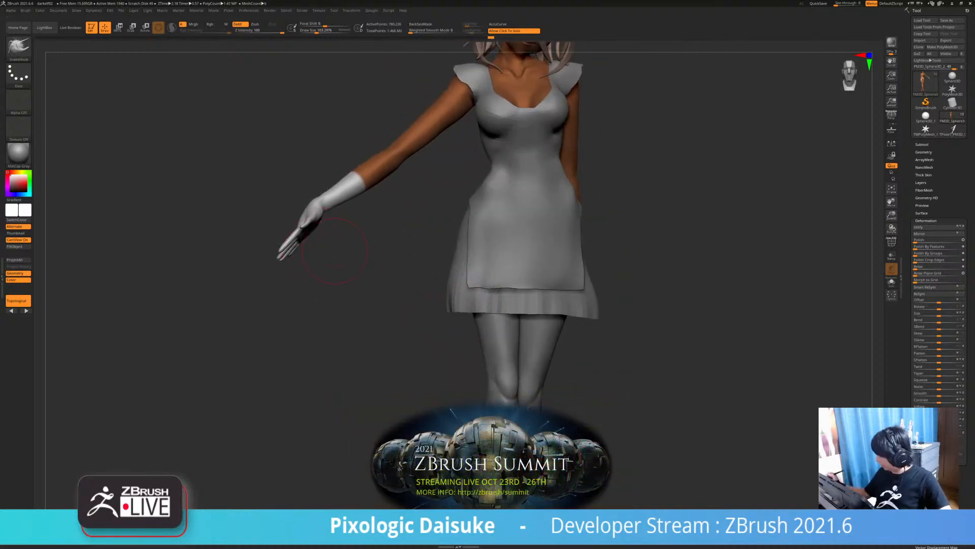
Insert a Cube3D primitive as a new subtool below the body
click(922, 144)
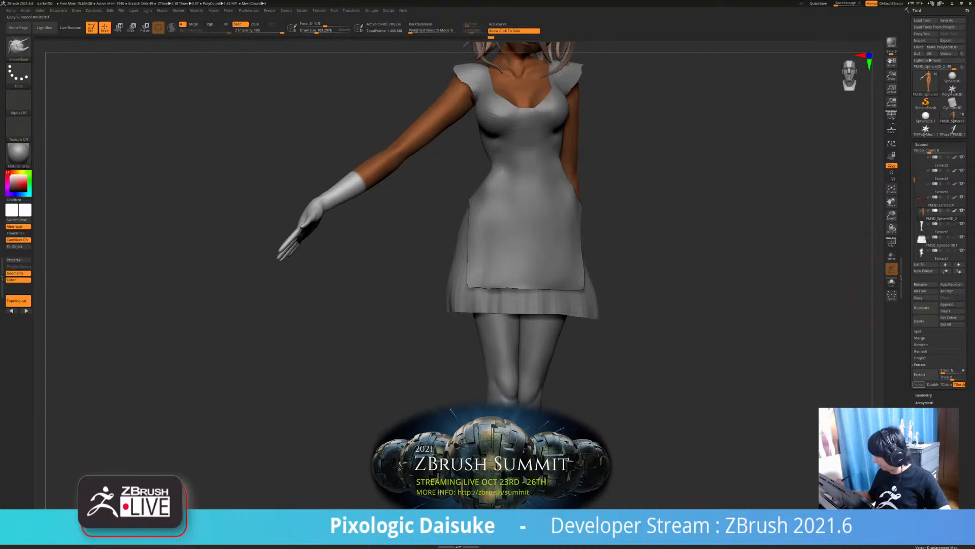
click(945, 310)
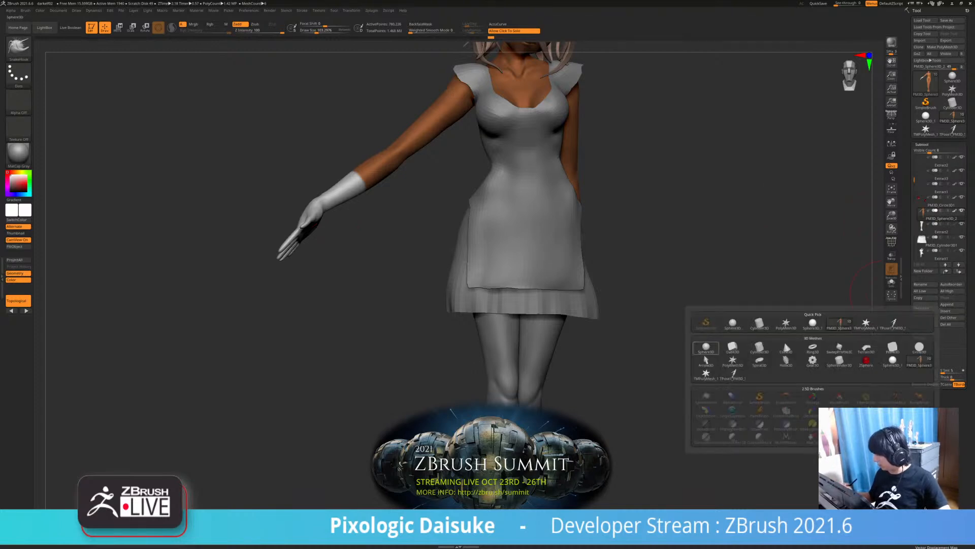
mouse_move(706, 348)
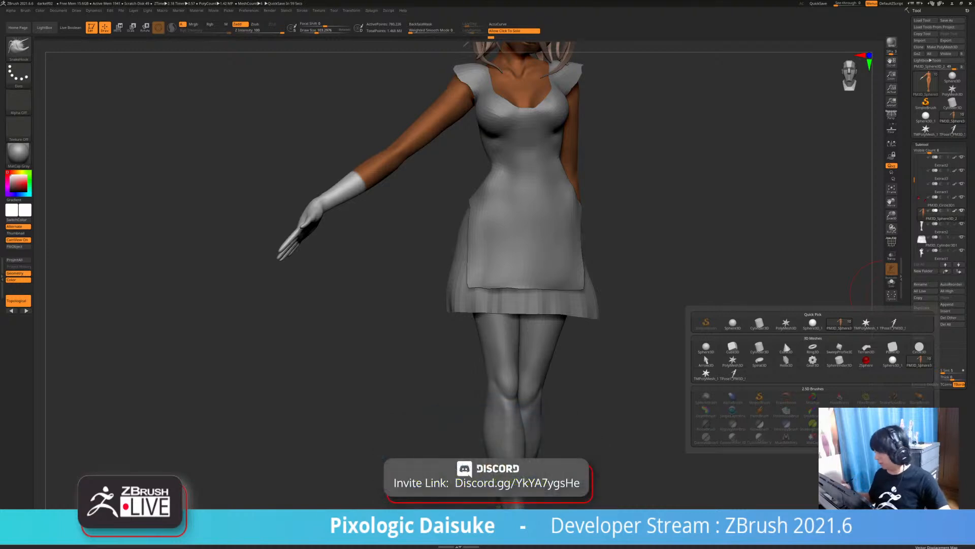
click(732, 348)
Scale the cube down into a thin bar and move it beside the character on the outstretched arm's side
ctrl+right_drag(701, 340, 548, 307)
key(w)
drag(400, 128, 450, 226)
right_drag(528, 274, 424, 274)
drag(462, 225, 512, 254)
right_drag(407, 267, 488, 268)
drag(487, 258, 291, 273)
ctrl+right_drag(284, 254, 336, 322)
drag(353, 347, 344, 335)
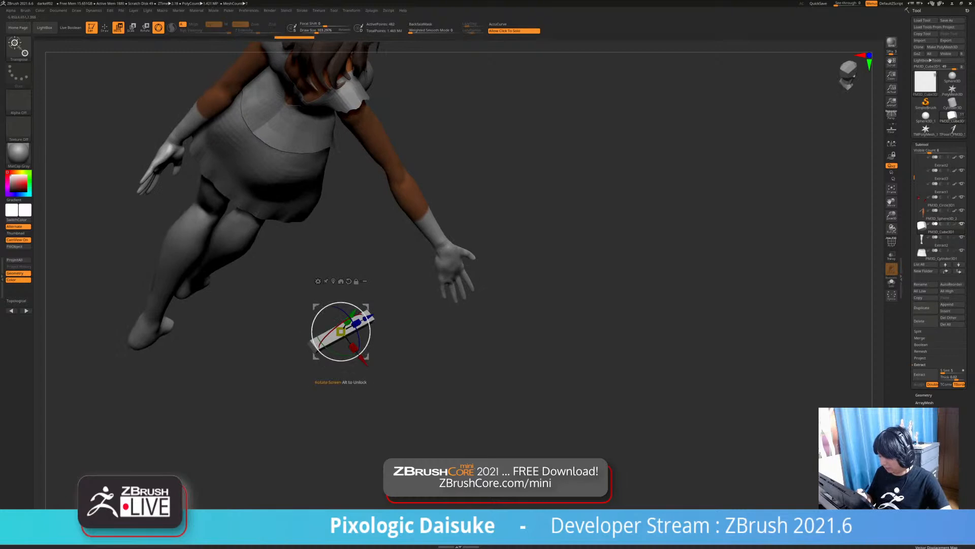
Reposition and reshape the bar into a long, slim stick at the height of the outstretched hand
shift+right_drag(344, 335, 378, 309)
drag(367, 356, 500, 334)
right_drag(488, 356, 414, 406)
right_drag(432, 249, 394, 234)
drag(426, 311, 438, 356)
drag(429, 317, 445, 364)
right_drag(445, 364, 485, 309)
alt+right_drag(485, 310, 483, 264)
alt+right_drag(483, 264, 598, 227)
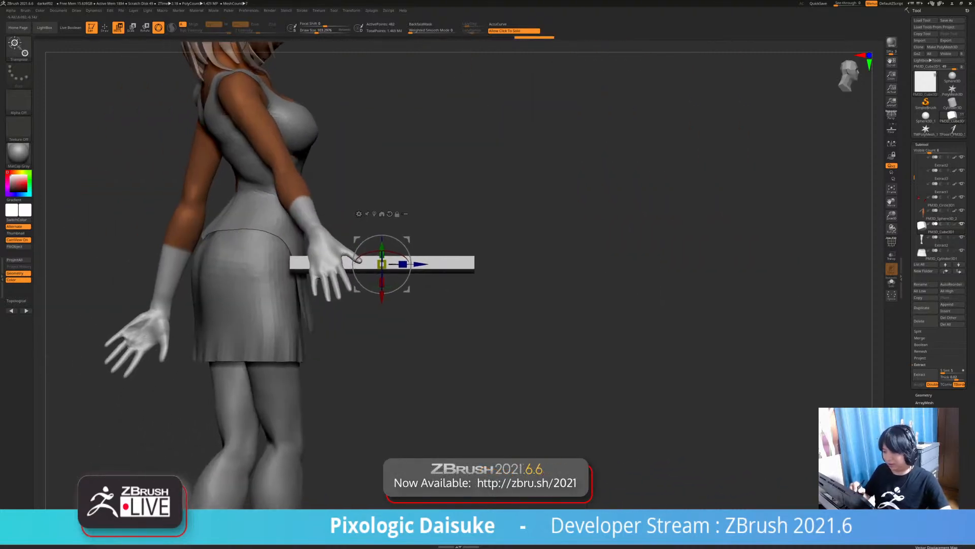
Rotate and shift the bar so it slopes downward along the palm of the outstretched hand
key(q)
alt+click(333, 270)
right_drag(333, 270, 378, 331)
right_drag(378, 330, 398, 343)
alt+click(274, 262)
key(w)
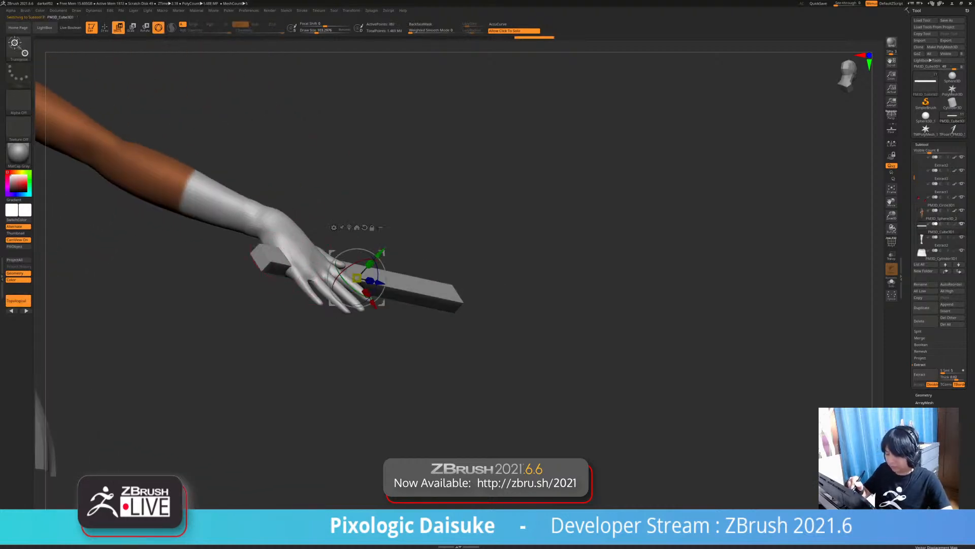
drag(382, 251, 379, 255)
right_drag(378, 285, 295, 284)
alt+drag(392, 281, 281, 306)
alt+right_drag(366, 244, 576, 249)
click(105, 27)
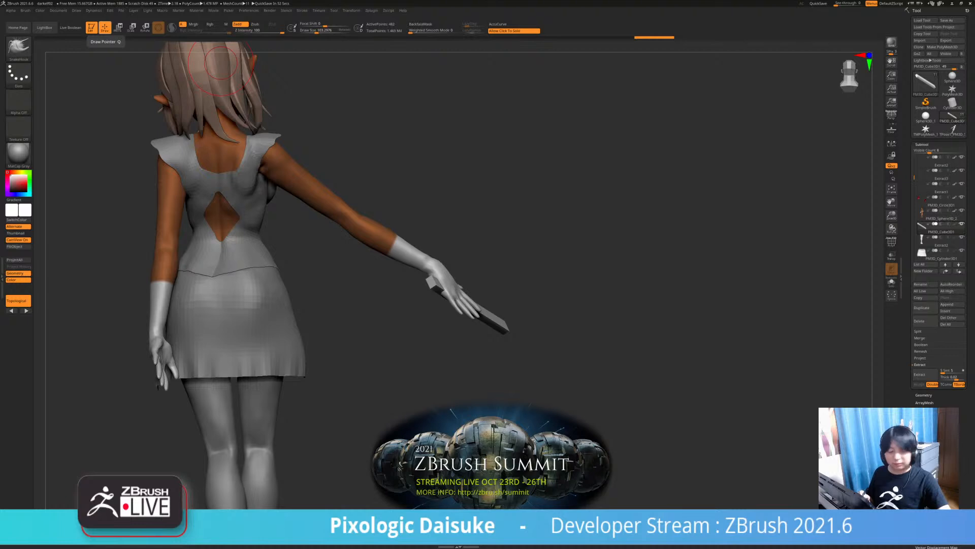
Make the body active, mask everything except the outstretched hand's index finger and rotate that finger about 22°
alt+click(449, 282)
mouse_move(452, 284)
ctrl+right_down()
mouse_move(460, 325)
mouse_move(412, 305)
mouse_move(461, 303)
mouse_move(442, 280)
mouse_move(404, 273)
mouse_move(406, 259)
mouse_move(392, 310)
mouse_move(386, 304)
mouse_move(419, 270)
mouse_move(416, 279)
mouse_move(389, 263)
mouse_move(417, 250)
mouse_move(412, 274)
mouse_move(409, 252)
ctrl+right_up()
click(119, 28)
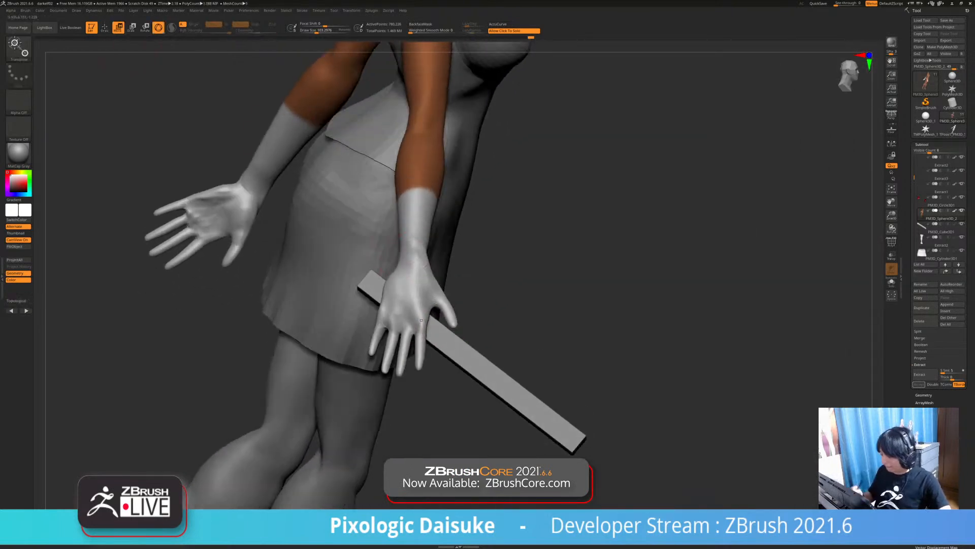
ctrl+right_drag(421, 336, 421, 350)
ctrl+drag(418, 334, 417, 348)
alt+right_drag(418, 350, 400, 303)
alt+click(408, 236)
drag(401, 269, 402, 258)
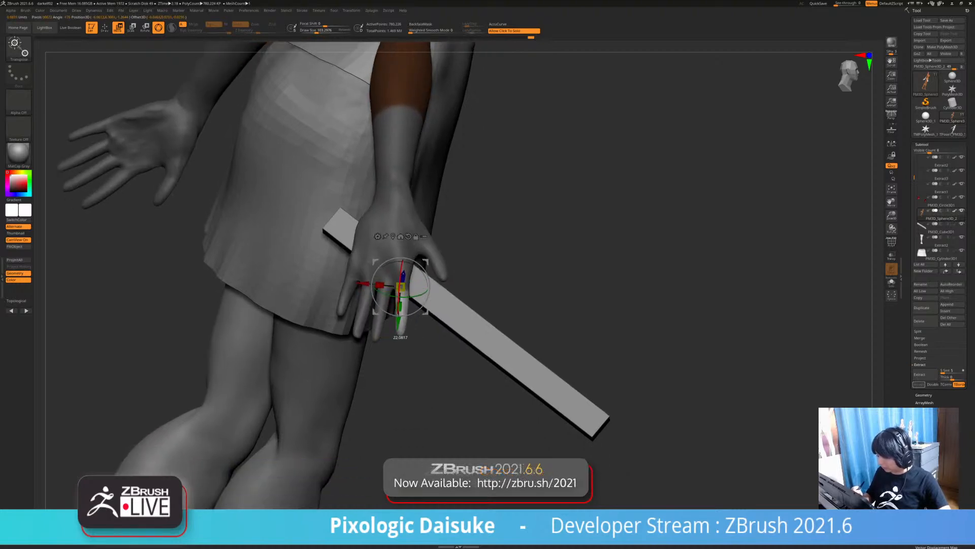
Bend the index finger further down toward the bar from the front and clear the mask
right_drag(407, 277, 604, 277)
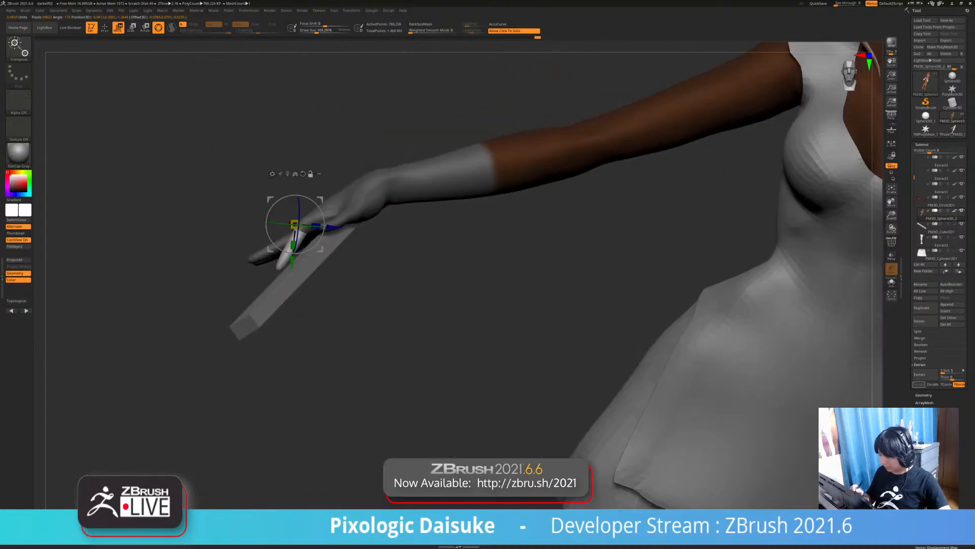
drag(323, 203, 326, 212)
right_drag(351, 259, 352, 252)
ctrl+drag(335, 248, 349, 260)
key(q)
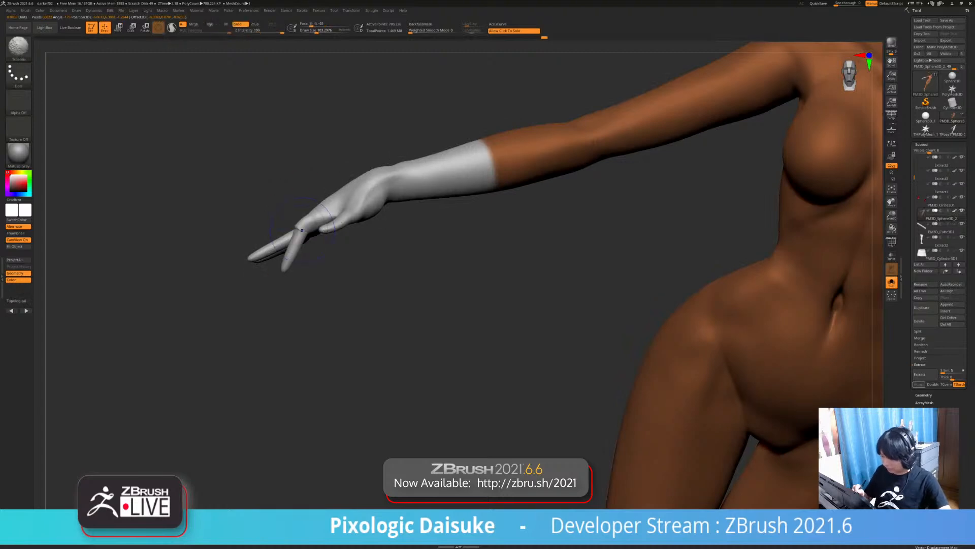
mouse_move(297, 224)
ctrl+right_down()
mouse_move(296, 251)
mouse_move(302, 216)
ctrl+right_up()
click(355, 284)
mouse_move(356, 284)
right_down()
mouse_move(457, 287)
mouse_move(478, 326)
mouse_move(498, 305)
right_up()
Mask everything except the outstretched hand's middle finger, bend that finger down toward the bar and clear the mask
key(w)
ctrl+right_drag(498, 304, 498, 345)
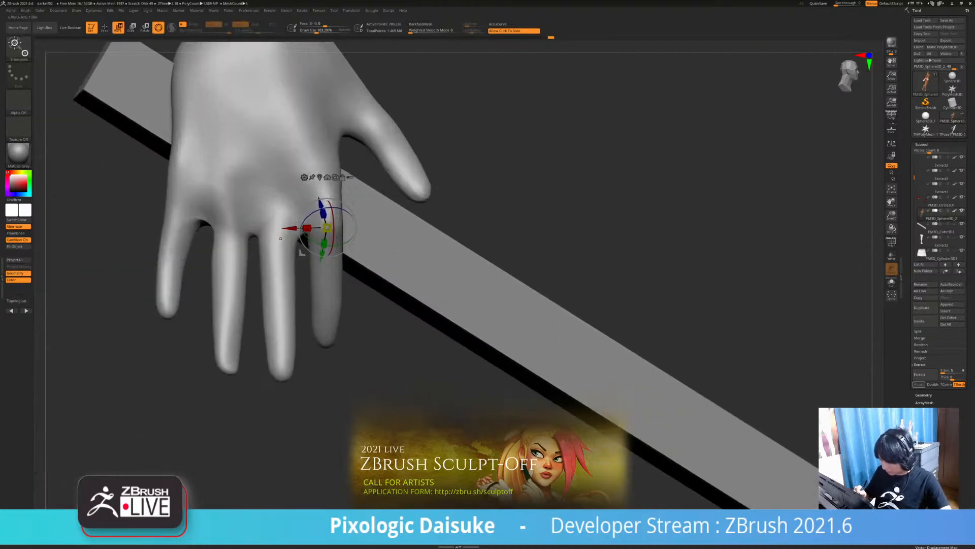
ctrl+drag(276, 227, 277, 244)
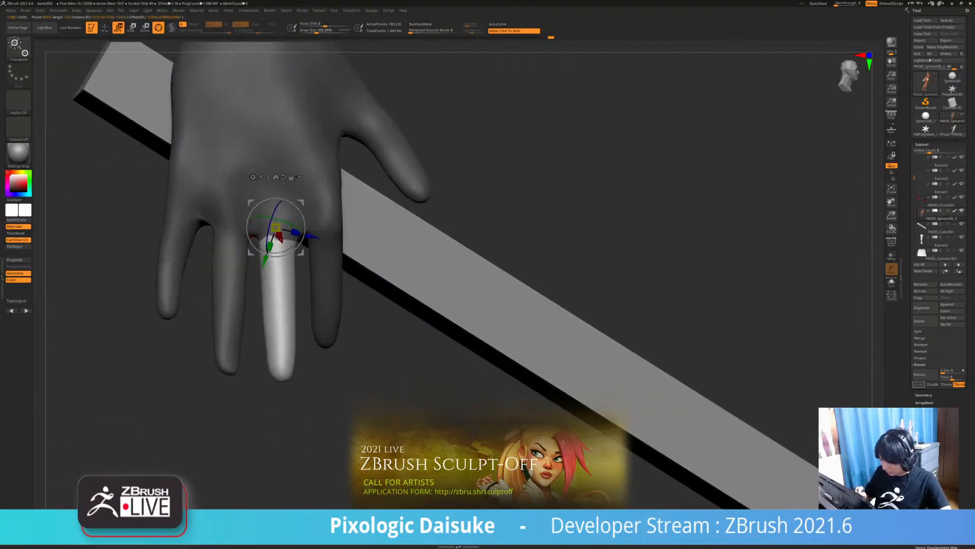
mouse_move(458, 314)
ctrl+right_down()
mouse_move(457, 274)
mouse_move(484, 272)
ctrl+right_up()
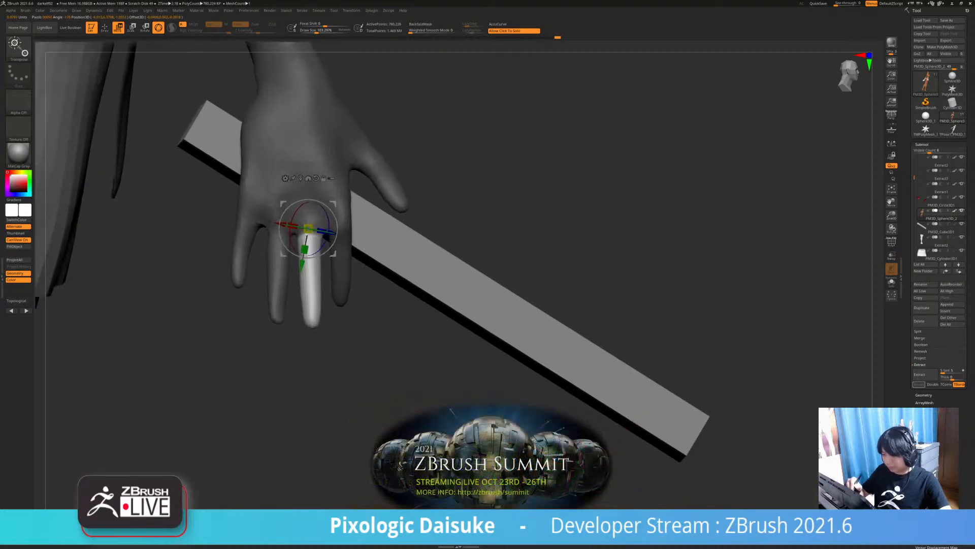
key(w)
key(ctrl)
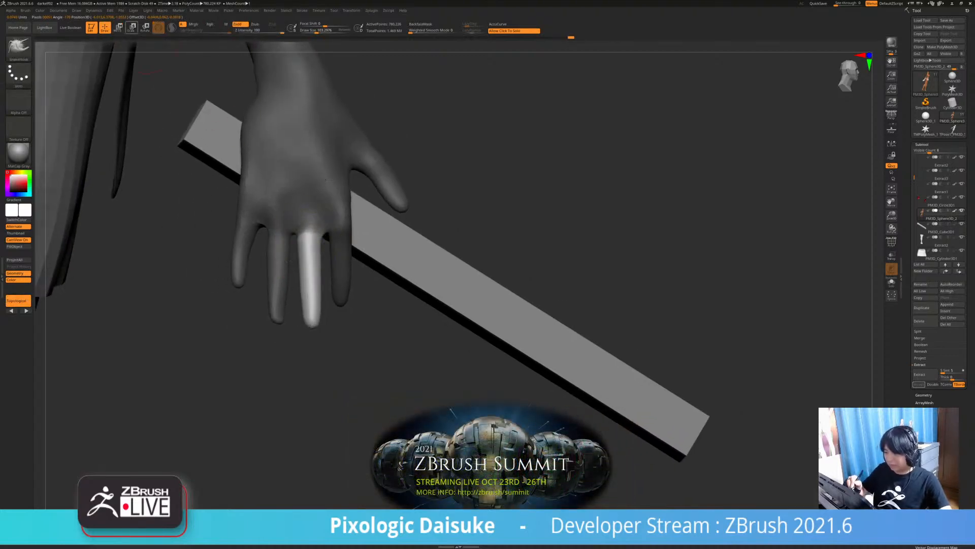
key(w)
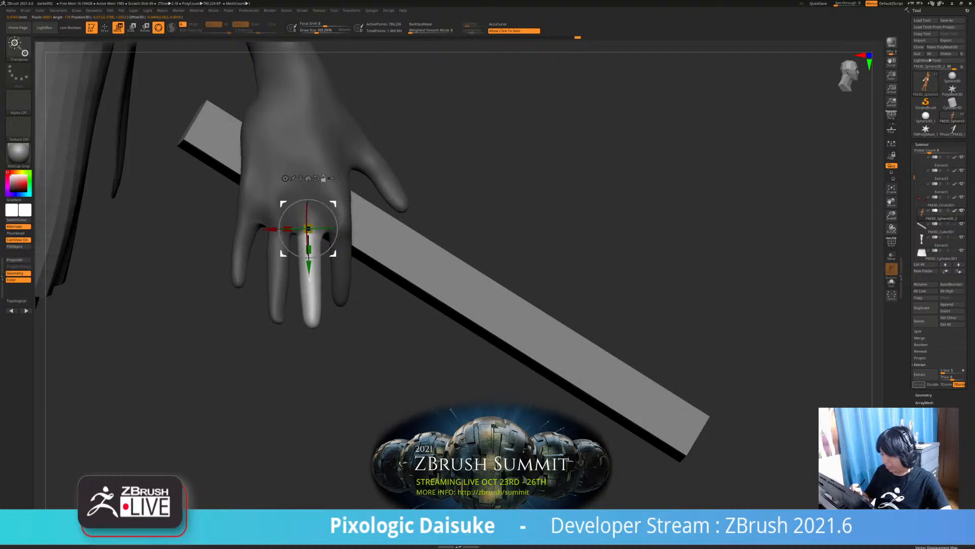
drag(311, 244, 310, 254)
right_drag(457, 336, 533, 284)
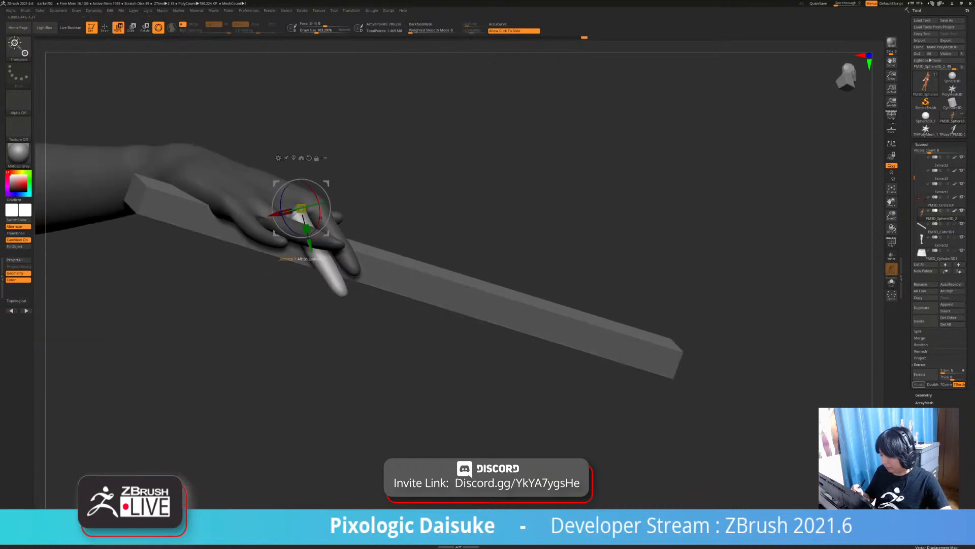
right_drag(406, 315, 417, 356)
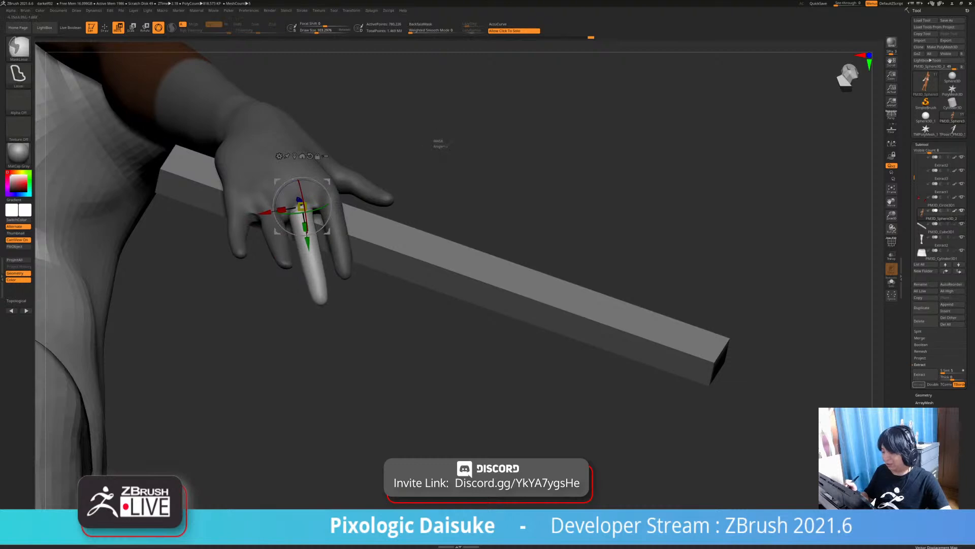
ctrl+drag(438, 144, 450, 155)
key(q)
Isolate the body in Solo mode and smooth and reshape the bases of the index and middle fingers from the palm side
mouse_move(442, 162)
right_down()
mouse_move(493, 168)
mouse_move(396, 198)
right_up()
mouse_move(346, 255)
right_down()
mouse_move(355, 330)
mouse_move(319, 253)
right_up()
key(alt+s)
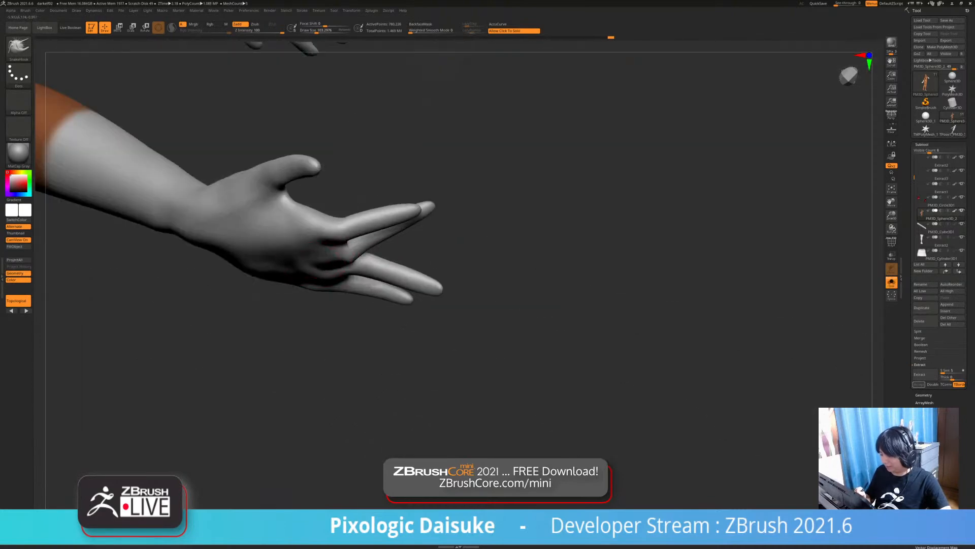
key(shift)
shift+drag(325, 254, 305, 267)
mouse_move(325, 259)
right_down()
mouse_move(356, 305)
mouse_move(396, 254)
right_up()
drag(350, 238, 351, 254)
right_drag(356, 254, 304, 229)
right_drag(457, 254, 447, 264)
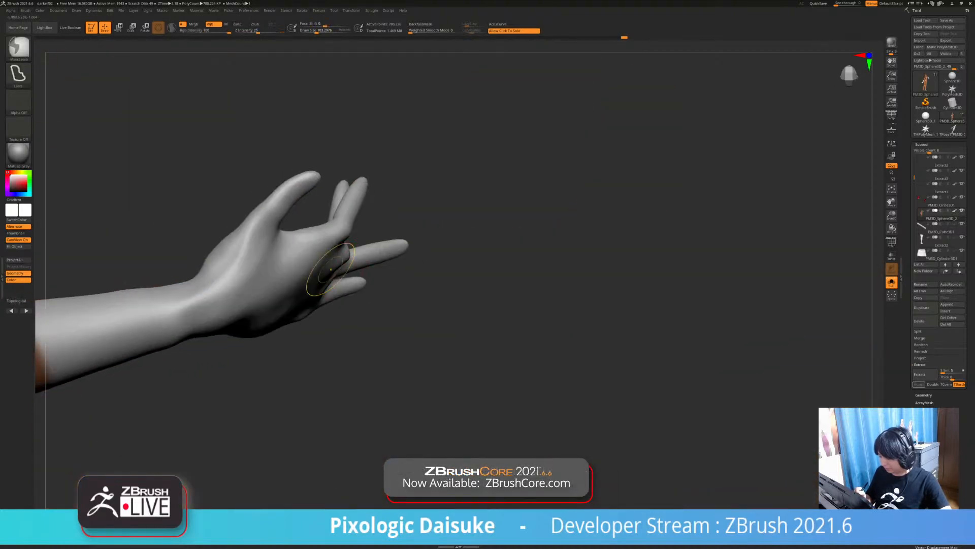
Reshape and smooth the knuckles and the creases between the finger bases of the gloved hand
mouse_move(333, 274)
ctrl+right_down()
mouse_move(325, 219)
mouse_move(330, 254)
ctrl+right_up()
drag(330, 254, 336, 262)
mouse_move(335, 262)
ctrl+right_down()
mouse_move(338, 315)
mouse_move(336, 275)
mouse_move(358, 261)
mouse_move(358, 249)
ctrl+right_up()
key(shift)
shift+drag(357, 249, 362, 258)
mouse_move(363, 258)
ctrl+right_down()
mouse_move(357, 244)
mouse_move(330, 269)
ctrl+right_up()
shift+drag(331, 269, 318, 277)
alt+right_drag(356, 280, 405, 281)
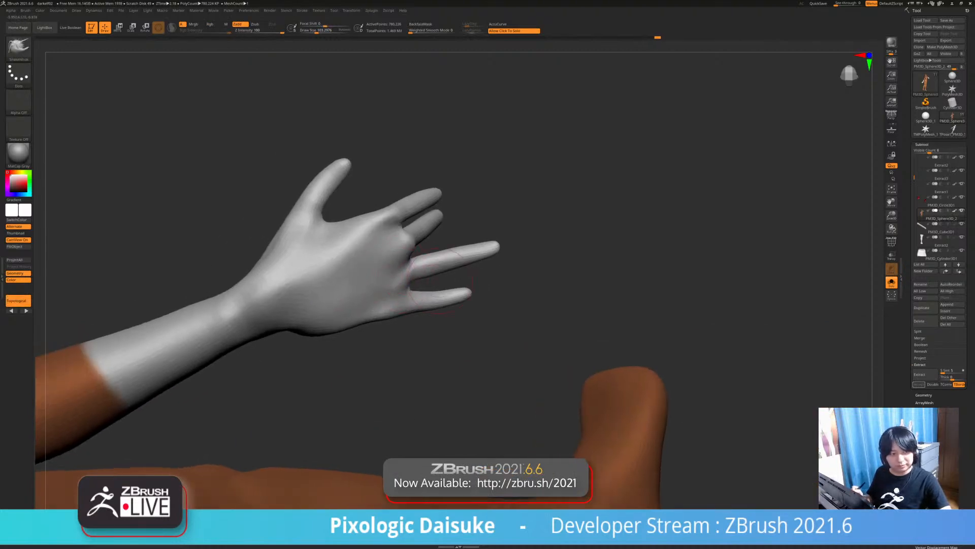
Mask everything except the ring finger, rotate it down at its knuckle and clear the mask
right_drag(349, 268, 390, 249)
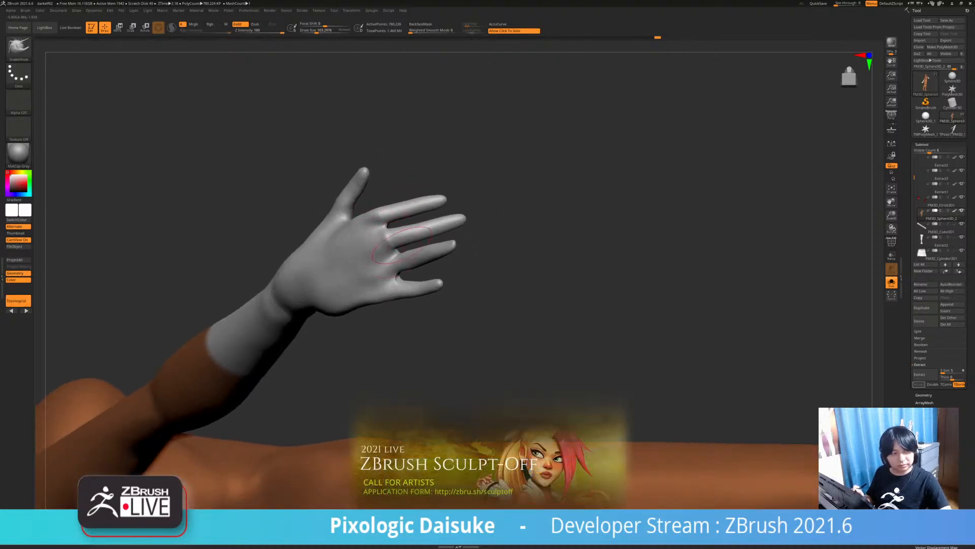
mouse_move(415, 272)
right_down()
mouse_move(426, 266)
mouse_move(408, 246)
mouse_move(397, 297)
mouse_move(425, 264)
right_up()
click(118, 28)
click(396, 274)
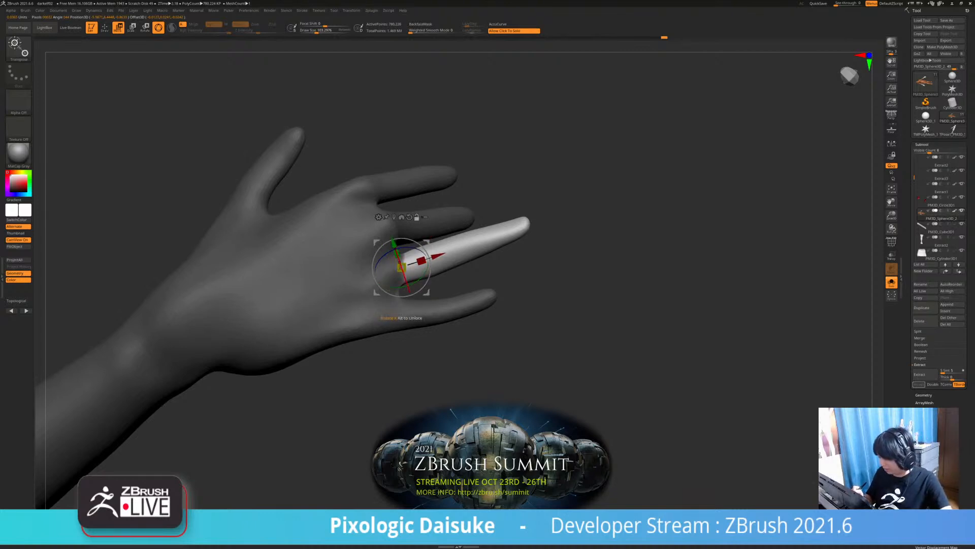
drag(430, 264, 430, 274)
right_drag(430, 276, 432, 214)
drag(429, 267, 426, 290)
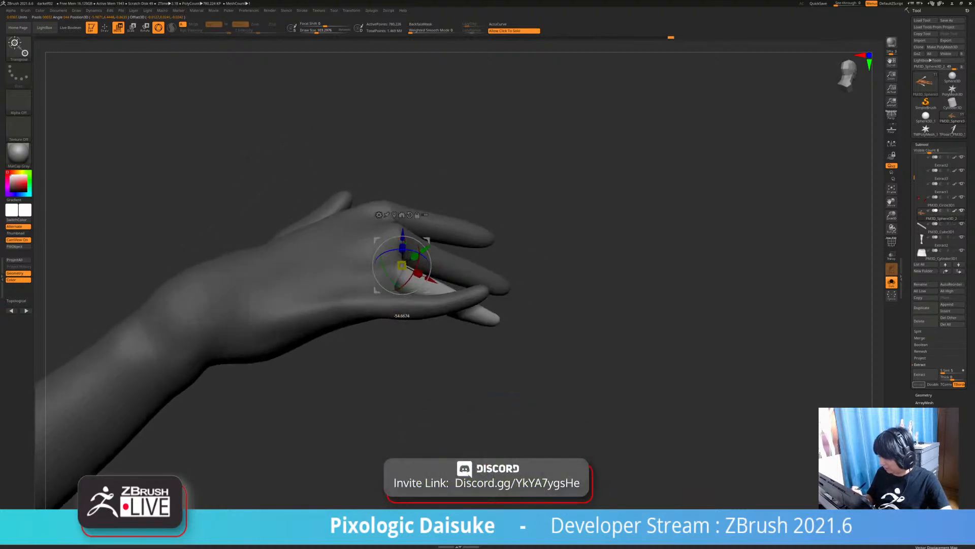
mouse_move(427, 285)
right_down()
mouse_move(429, 332)
mouse_move(428, 320)
mouse_move(401, 329)
right_up()
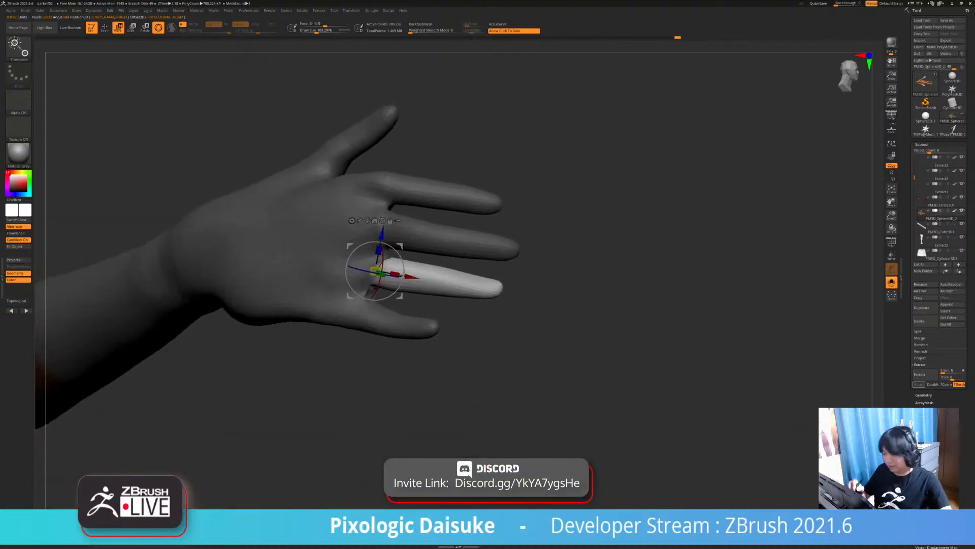
click(104, 27)
ctrl+drag(546, 251, 557, 259)
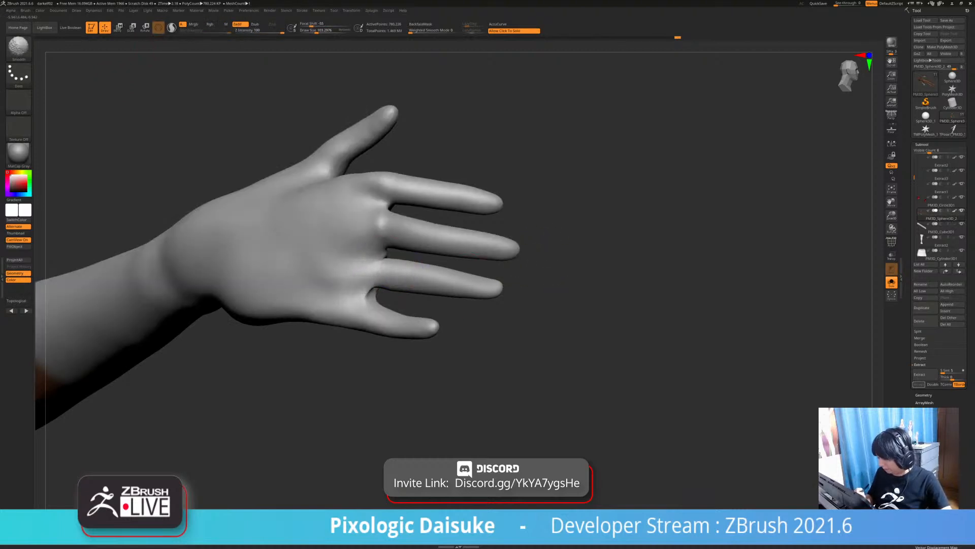
Smooth and reshape the web between the ring and little fingers
shift+drag(383, 277, 377, 298)
mouse_move(361, 283)
right_down()
mouse_move(325, 265)
mouse_move(336, 276)
mouse_move(407, 272)
right_up()
drag(382, 270, 391, 281)
mouse_move(412, 269)
right_down()
mouse_move(399, 279)
mouse_move(417, 277)
mouse_move(351, 280)
mouse_move(356, 264)
mouse_move(422, 235)
mouse_move(413, 220)
mouse_move(421, 244)
right_up()
Mask everything except the little finger and adjust its position and bend at the knuckle
key(w)
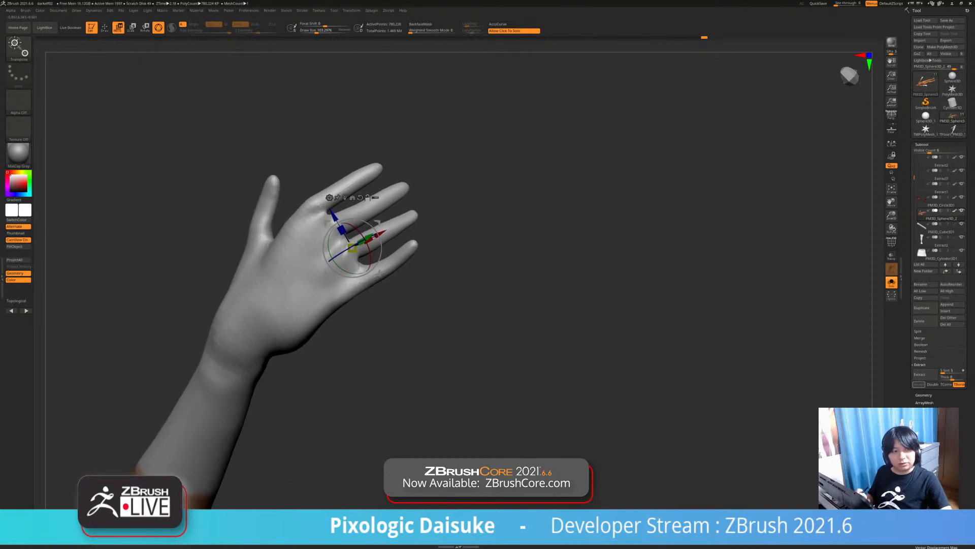
ctrl+right_drag(376, 254, 378, 300)
ctrl+drag(375, 301, 385, 292)
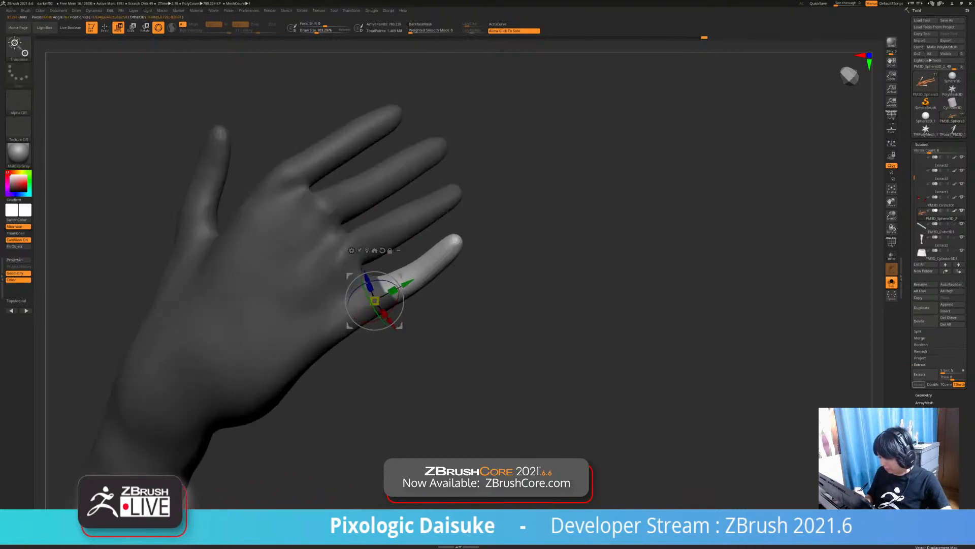
ctrl+right_drag(403, 285, 403, 269)
alt+drag(406, 306, 408, 299)
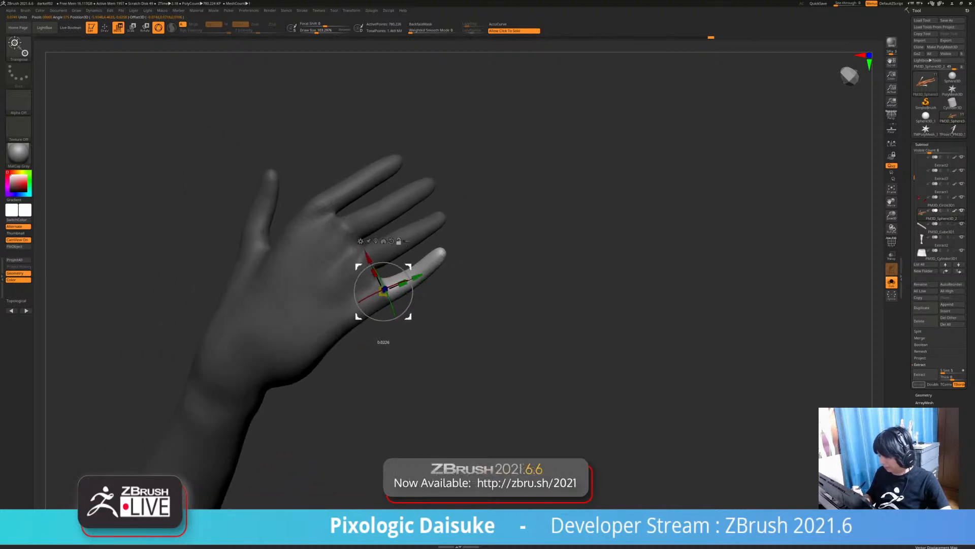
right_drag(406, 310, 345, 323)
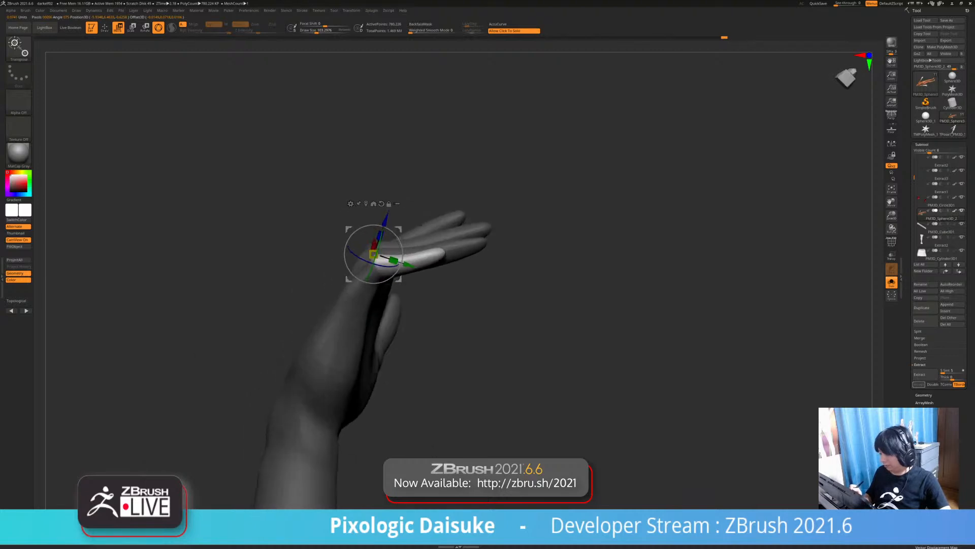
key(q)
Smooth and reshape the base of the little finger and the adjoining outer edge of the hand
mouse_move(418, 192)
right_down()
mouse_move(483, 322)
mouse_move(381, 279)
mouse_move(338, 285)
right_up()
shift+drag(373, 267, 383, 280)
mouse_move(338, 310)
right_down()
mouse_move(381, 279)
mouse_move(400, 282)
mouse_move(384, 311)
mouse_move(369, 286)
right_up()
drag(373, 297, 382, 284)
mouse_move(382, 282)
right_down()
mouse_move(424, 300)
mouse_move(384, 273)
right_up()
shift+drag(389, 264, 393, 267)
mouse_move(394, 267)
right_down()
mouse_move(388, 299)
mouse_move(391, 284)
mouse_move(464, 234)
mouse_move(459, 224)
mouse_move(447, 249)
mouse_move(422, 231)
mouse_move(423, 264)
mouse_move(441, 243)
mouse_move(406, 272)
mouse_move(330, 242)
mouse_move(329, 221)
mouse_move(291, 212)
mouse_move(389, 236)
mouse_move(376, 246)
mouse_move(255, 209)
mouse_move(305, 229)
mouse_move(331, 348)
mouse_move(308, 249)
mouse_move(406, 285)
mouse_move(423, 278)
right_up()
click(315, 225)
click(372, 249)
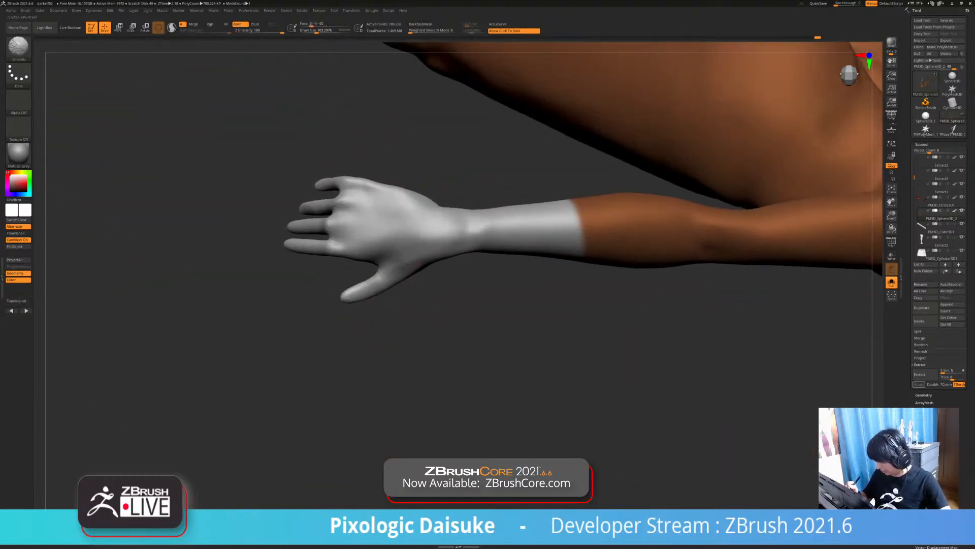
Refine the contour of the hand's outer edge and knuckles with short brush strokes
mouse_move(390, 186)
right_down()
mouse_move(430, 201)
mouse_move(414, 173)
right_up()
drag(385, 179, 373, 182)
mouse_move(406, 178)
right_down()
mouse_move(410, 203)
mouse_move(437, 208)
mouse_move(417, 220)
right_up()
click(305, 254)
mouse_move(305, 254)
right_down()
mouse_move(539, 264)
mouse_move(523, 305)
mouse_move(472, 330)
mouse_move(457, 274)
mouse_move(239, 259)
mouse_move(299, 250)
right_up()
click(284, 264)
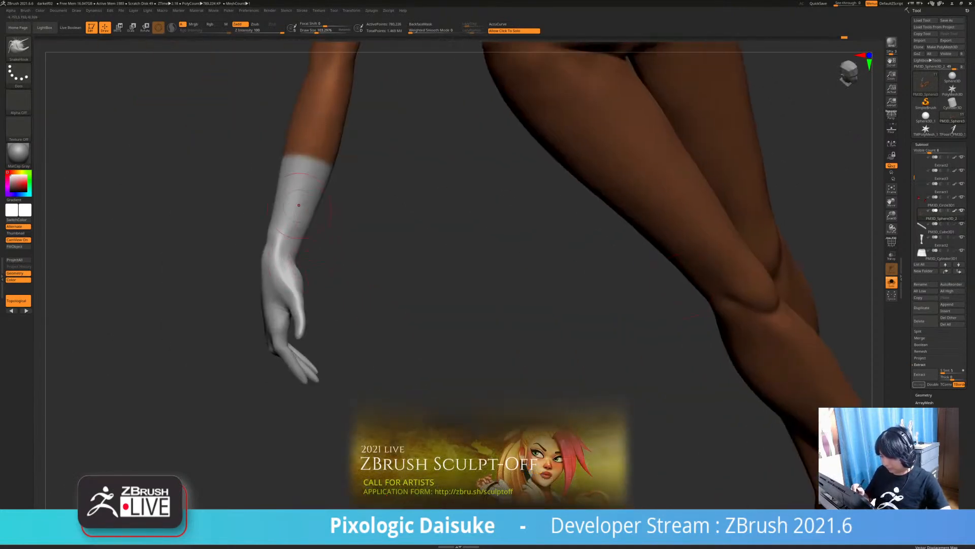
Mask everything except the outstretched hand's thumb and rotate the thumb around its base
click(118, 28)
right_drag(356, 285, 292, 330)
ctrl+drag(278, 306, 295, 326)
ctrl+right_drag(300, 325, 301, 268)
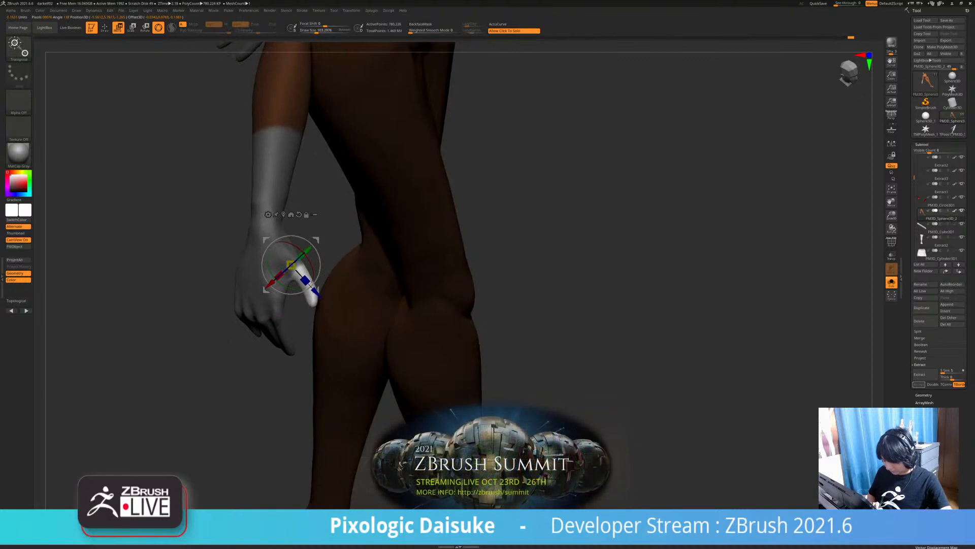
key(q)
mouse_move(376, 284)
right_down()
mouse_move(325, 287)
mouse_move(508, 285)
right_up()
key(w)
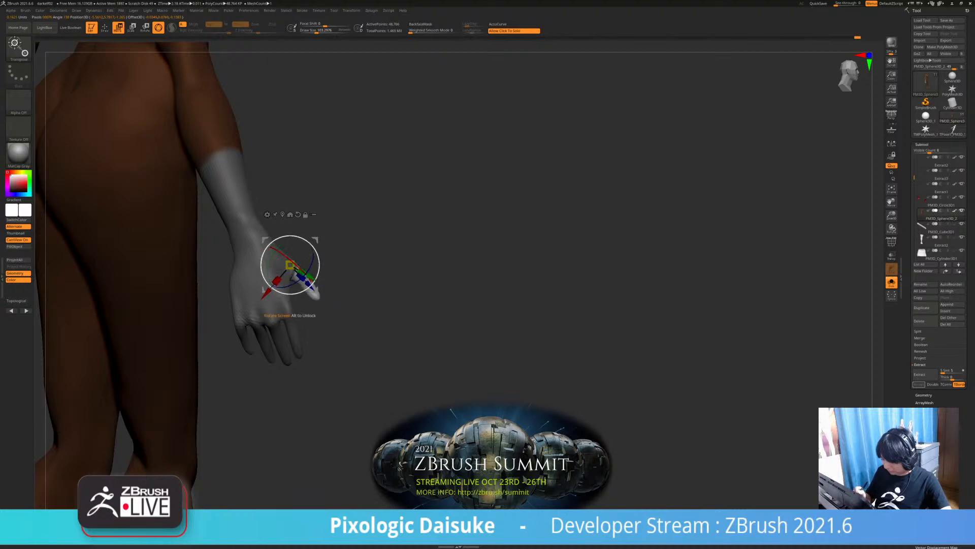
drag(311, 285, 319, 268)
mouse_move(376, 294)
right_down()
mouse_move(229, 290)
mouse_move(216, 259)
right_up()
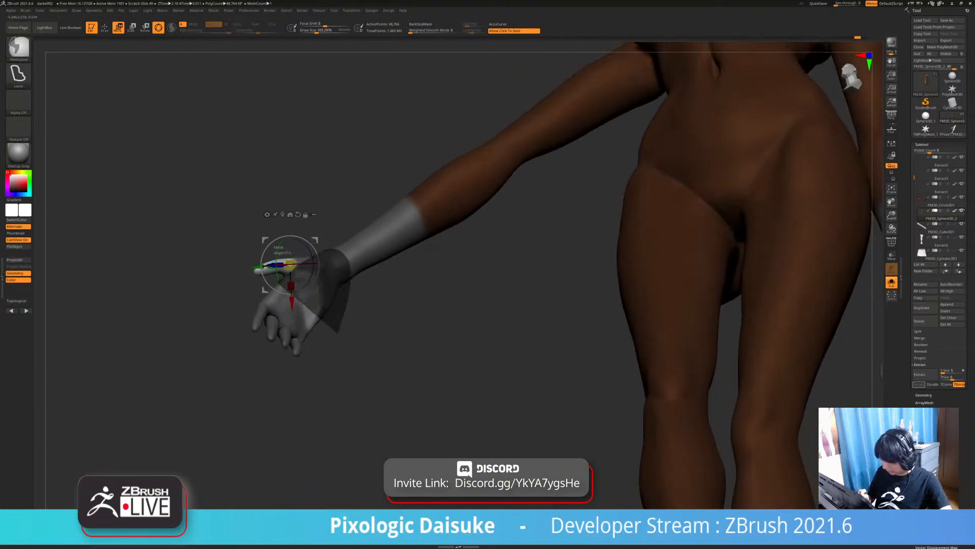
Rotate the thumb further inward toward the palm and clear the mask
mouse_move(216, 285)
right_down()
mouse_move(422, 292)
mouse_move(383, 292)
right_up()
drag(325, 284, 331, 271)
right_drag(381, 292, 224, 285)
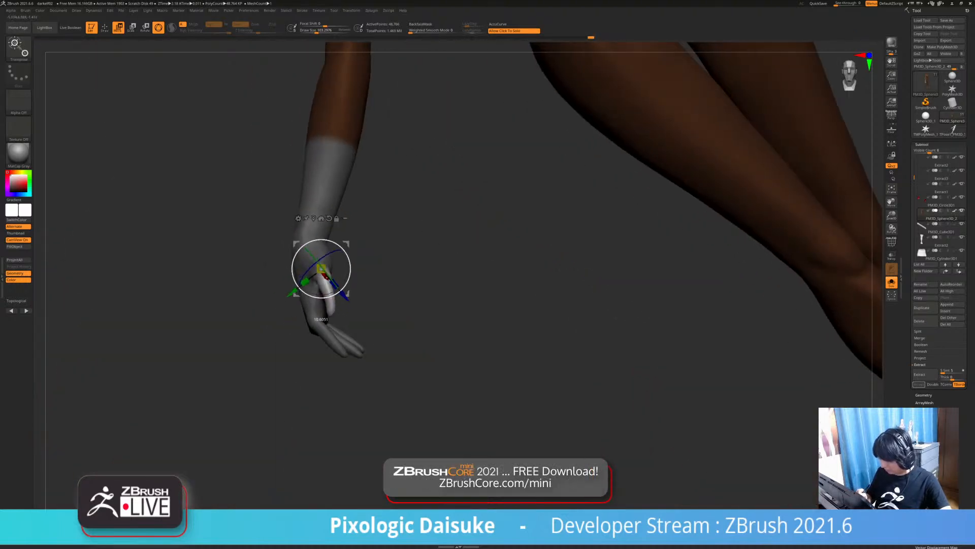
key(q)
ctrl+drag(402, 243, 421, 264)
Smooth the web between the thumb and the index finger and touch up the thumb's base
right_drag(328, 291, 373, 293)
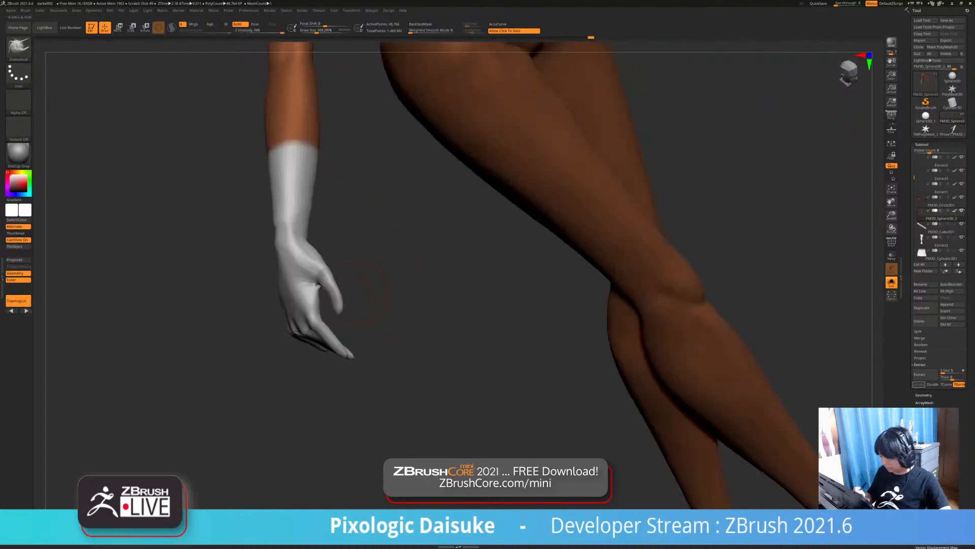
shift+drag(319, 288, 321, 294)
mouse_move(356, 290)
right_down()
mouse_move(465, 293)
mouse_move(435, 262)
mouse_move(433, 243)
right_up()
click(437, 284)
mouse_move(433, 244)
right_down()
mouse_move(244, 256)
mouse_move(241, 231)
mouse_move(203, 233)
mouse_move(249, 249)
mouse_move(310, 229)
right_up()
click(330, 265)
ctrl+right_drag(325, 264, 287, 345)
key(w)
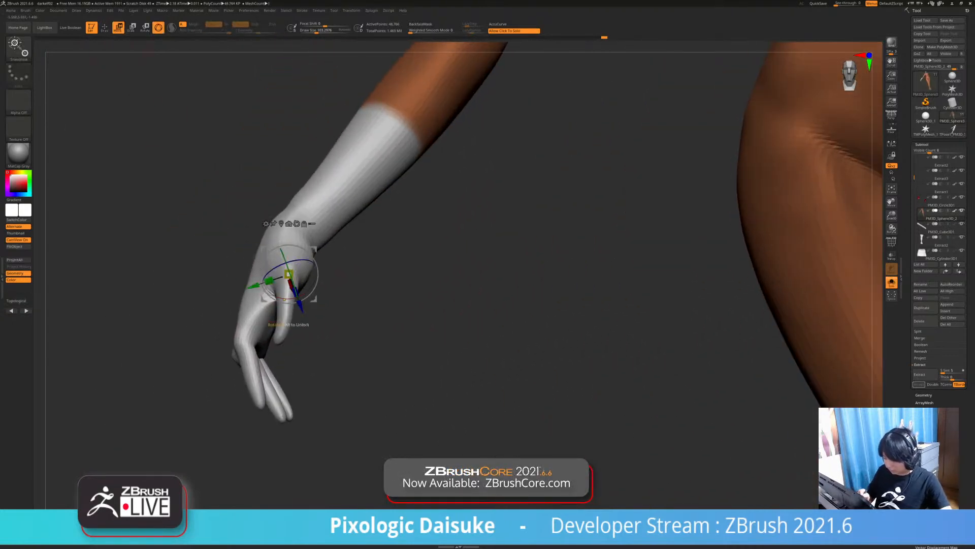
ctrl+right_drag(288, 249, 288, 270)
ctrl+drag(287, 272, 287, 285)
ctrl+right_drag(286, 285, 329, 331)
key(ctrl+z)
key(q)
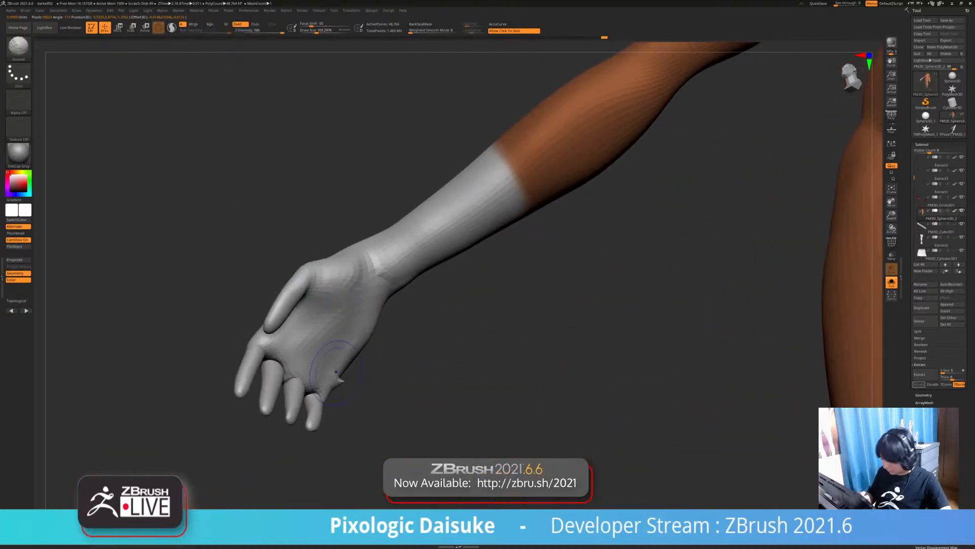
Mask part of the hand around the thumb, soften the mask and slightly adjust the unmasked section
right_drag(342, 284, 279, 290)
ctrl+drag(238, 308, 240, 311)
right_drag(254, 307, 401, 311)
ctrl+click(369, 326)
key(r)
right_drag(339, 306, 401, 325)
click(378, 305)
alt+right_drag(285, 376, 607, 253)
drag(331, 333, 328, 340)
mouse_move(376, 330)
ctrl+right_down()
mouse_move(376, 295)
mouse_move(351, 300)
ctrl+right_up()
key(q)
Refine the shape of the thumb and palm with short brush strokes so the hand closes around the bar
right_drag(350, 300, 442, 306)
ctrl+right_drag(325, 338, 325, 358)
drag(305, 350, 299, 345)
right_drag(325, 345, 259, 348)
mouse_move(305, 317)
right_down()
mouse_move(328, 356)
mouse_move(314, 325)
mouse_move(401, 335)
mouse_move(424, 353)
mouse_move(406, 325)
mouse_move(430, 367)
right_up()
drag(429, 370, 435, 371)
right_drag(435, 371, 425, 367)
mouse_move(371, 305)
right_down()
mouse_move(427, 295)
mouse_move(429, 344)
right_up()
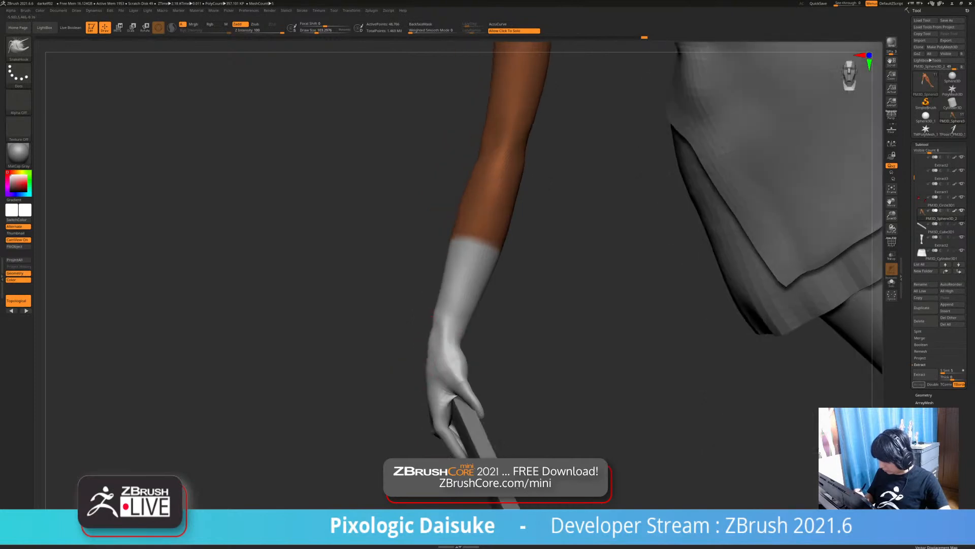
Smooth the outer contour of the outstretched hand's wrist
shift+drag(432, 344, 435, 335)
mouse_move(437, 333)
ctrl+right_down()
mouse_move(441, 302)
mouse_move(602, 292)
mouse_move(460, 274)
mouse_move(480, 277)
ctrl+right_up()
right_drag(480, 277, 229, 345)
right_drag(228, 345, 300, 335)
click(300, 335)
click(546, 325)
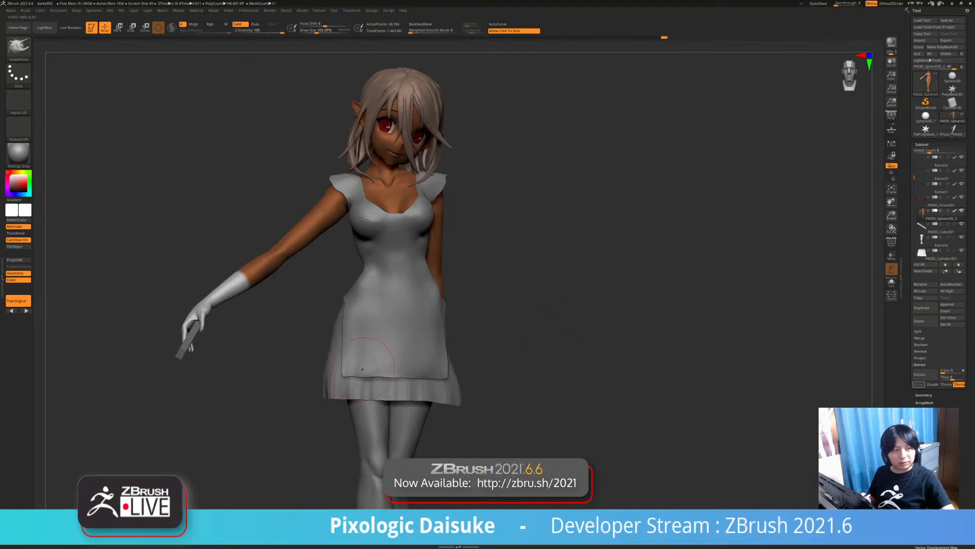
Mask everything except the index finger lying along the bar and place the gizmo at its knuckle
alt+right_drag(338, 342, 373, 381)
key(w)
alt+right_drag(314, 305, 470, 300)
ctrl+right_drag(469, 300, 471, 366)
alt+right_drag(437, 284, 553, 330)
alt+right_drag(487, 335, 529, 281)
ctrl+drag(311, 305, 313, 275)
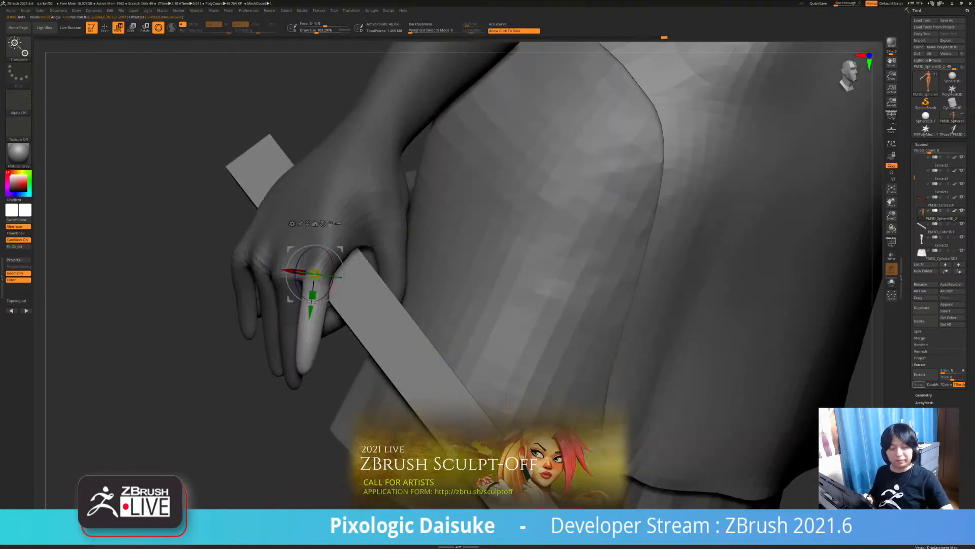
right_drag(313, 294, 416, 310)
Mask the arm above the glove's wrist, show the polyframe and try to adjust the pose of the hand and bar
ctrl+drag(301, 240, 342, 176)
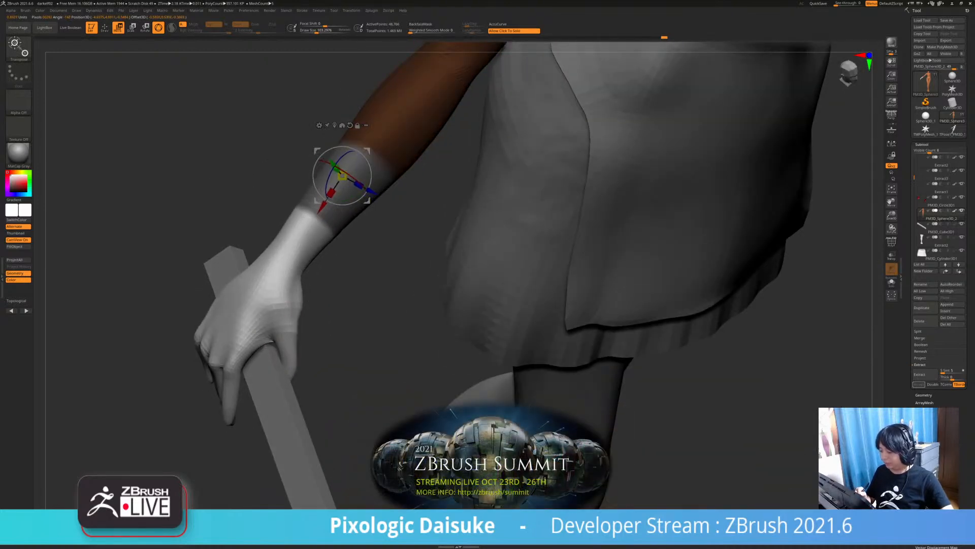
key(shift+f)
alt+right_drag(342, 203, 399, 228)
ctrl+right_drag(270, 311, 283, 332)
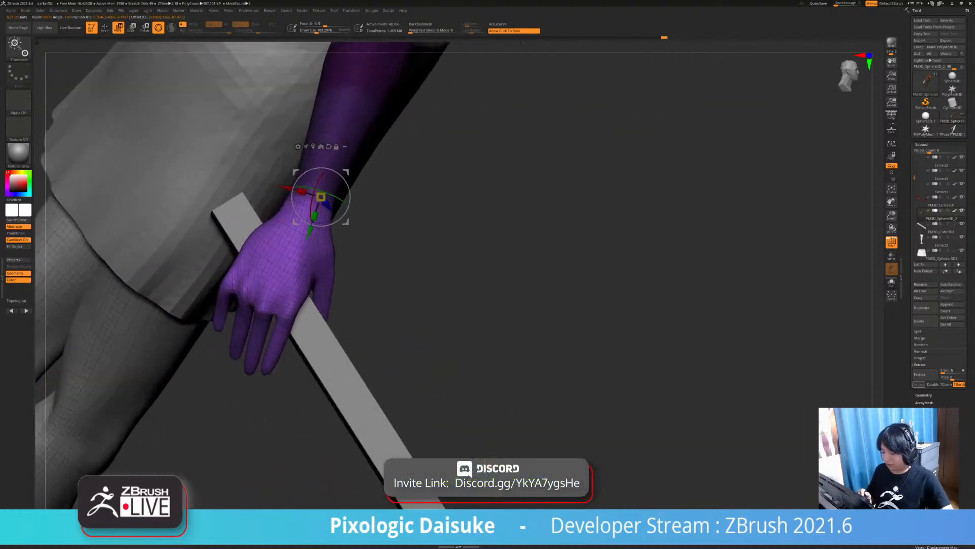
right_drag(240, 283, 289, 238)
mouse_move(391, 317)
mouse_down()
mouse_move(388, 305)
mouse_move(389, 325)
mouse_up()
right_drag(389, 325, 356, 305)
drag(386, 315, 390, 222)
key(ctrl+z)
key(ctrl+z)
Return to Draw mode and turn off the polyframe display
ctrl+right_drag(390, 223, 388, 196)
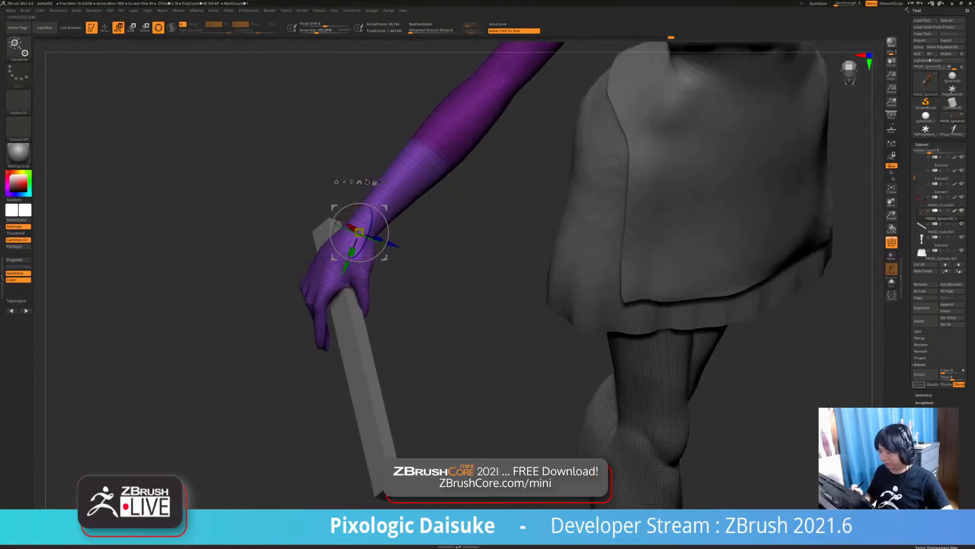
click(105, 27)
click(891, 243)
mouse_move(736, 264)
ctrl+right_down()
mouse_move(732, 203)
mouse_move(686, 203)
ctrl+right_up()
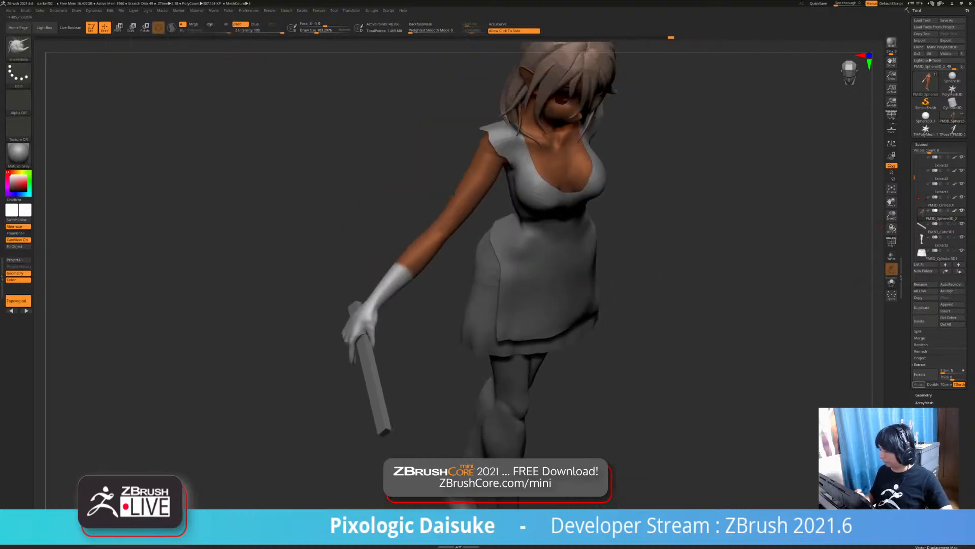
Examine the gripping hand, the bar and the dressed figure from several angles
right_drag(513, 386, 509, 353)
mouse_move(509, 353)
alt+right_down()
mouse_move(398, 329)
mouse_move(437, 335)
alt+right_up()
ctrl+right_drag(436, 335, 500, 350)
mouse_move(355, 325)
alt+right_down()
mouse_move(450, 335)
mouse_move(370, 335)
alt+right_up()
alt+click(389, 341)
right_drag(472, 305, 450, 318)
ctrl+right_drag(450, 318, 406, 270)
alt+right_drag(607, 254, 461, 325)
alt+click(362, 218)
mouse_move(359, 212)
ctrl+right_down()
mouse_move(361, 223)
mouse_move(447, 223)
mouse_move(436, 239)
mouse_move(410, 232)
mouse_move(531, 208)
mouse_move(572, 189)
mouse_move(488, 172)
mouse_move(442, 181)
ctrl+right_up()
alt+right_drag(465, 238, 459, 236)
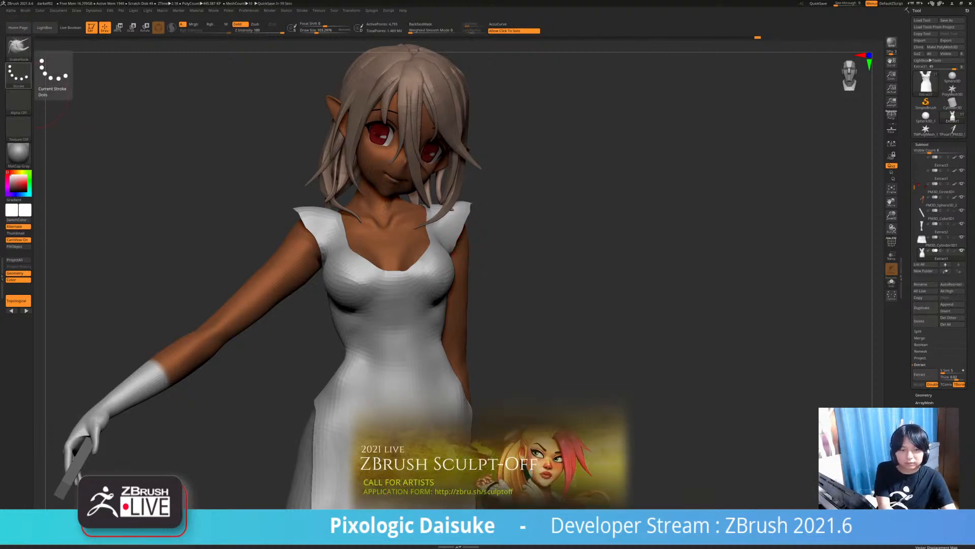
drag(599, 244, 538, 290)
Isolate the body and try lasso-masking its shoulders, chest and upper torso
alt+click(351, 203)
drag(558, 254, 543, 218)
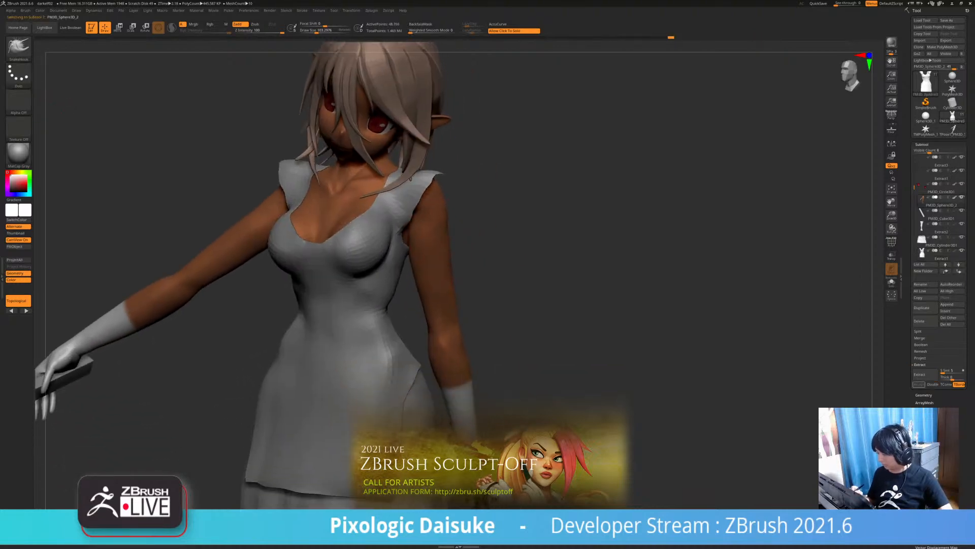
drag(410, 179, 449, 203)
mouse_move(477, 239)
mouse_down()
mouse_move(500, 246)
mouse_move(477, 255)
mouse_move(472, 231)
mouse_move(457, 224)
mouse_up()
click(487, 249)
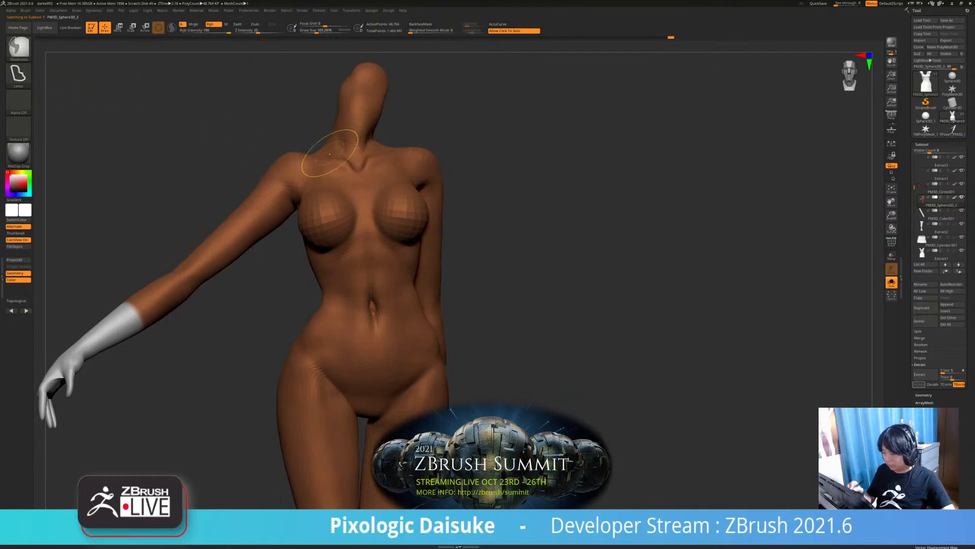
mouse_move(337, 172)
ctrl+mouse_down()
mouse_move(289, 130)
mouse_move(320, 148)
mouse_move(274, 236)
mouse_move(318, 152)
ctrl+mouse_up()
mouse_move(398, 188)
ctrl+mouse_down()
mouse_move(310, 206)
mouse_move(399, 289)
mouse_move(464, 206)
mouse_move(459, 183)
ctrl+mouse_up()
mouse_move(490, 224)
mouse_down()
mouse_move(424, 223)
mouse_move(460, 231)
mouse_move(431, 307)
mouse_move(452, 292)
mouse_up()
key(ctrl+z)
mouse_move(467, 236)
ctrl+alt+mouse_down()
mouse_move(447, 238)
mouse_move(462, 296)
mouse_move(467, 285)
ctrl+alt+mouse_up()
drag(473, 254, 518, 258)
click(528, 283)
ctrl+right_drag(529, 283, 500, 247)
drag(501, 246, 488, 241)
click(489, 242)
ctrl+right_drag(488, 241, 509, 279)
Switch the masking brush to MaskPen and erase the mask from the upper chest to form a neckline
ctrl+click(19, 48)
ctrl+click(107, 54)
ctrl+click(19, 49)
ctrl+click(80, 54)
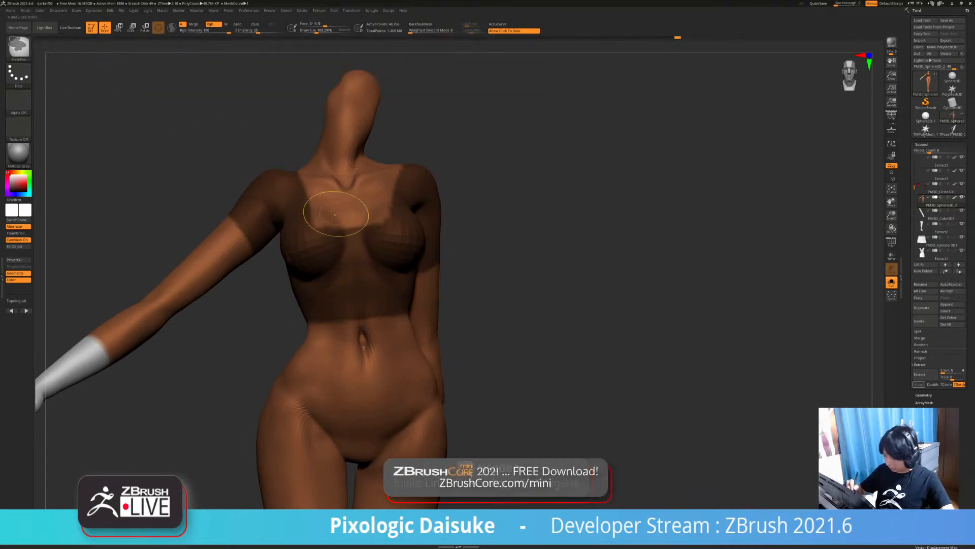
mouse_move(334, 214)
ctrl+alt+mouse_down()
mouse_move(337, 234)
mouse_move(357, 237)
ctrl+alt+mouse_up()
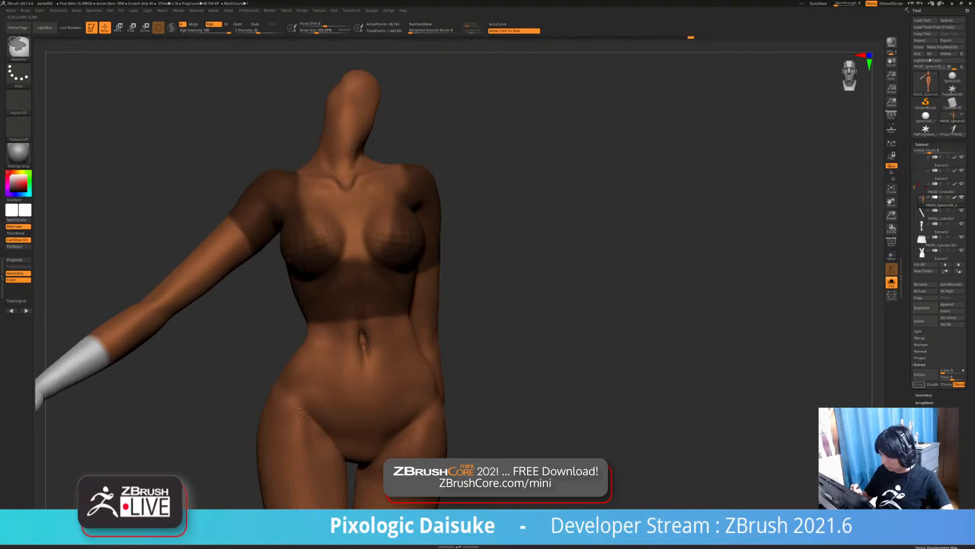
Clear the mask from the body and show all the other subtools again
right_drag(360, 256, 300, 365)
mouse_move(731, 315)
right_down()
mouse_move(655, 279)
mouse_move(568, 265)
mouse_move(553, 246)
right_up()
click(569, 262)
click(553, 246)
mouse_move(505, 194)
right_down()
mouse_move(500, 203)
mouse_move(541, 248)
mouse_move(716, 223)
mouse_move(577, 276)
mouse_move(699, 261)
mouse_move(576, 282)
mouse_move(706, 262)
mouse_move(589, 253)
right_up()
click(541, 247)
click(569, 251)
click(568, 251)
click(552, 246)
click(711, 232)
click(706, 262)
click(589, 253)
drag(589, 253, 622, 272)
drag(605, 272, 639, 279)
click(639, 279)
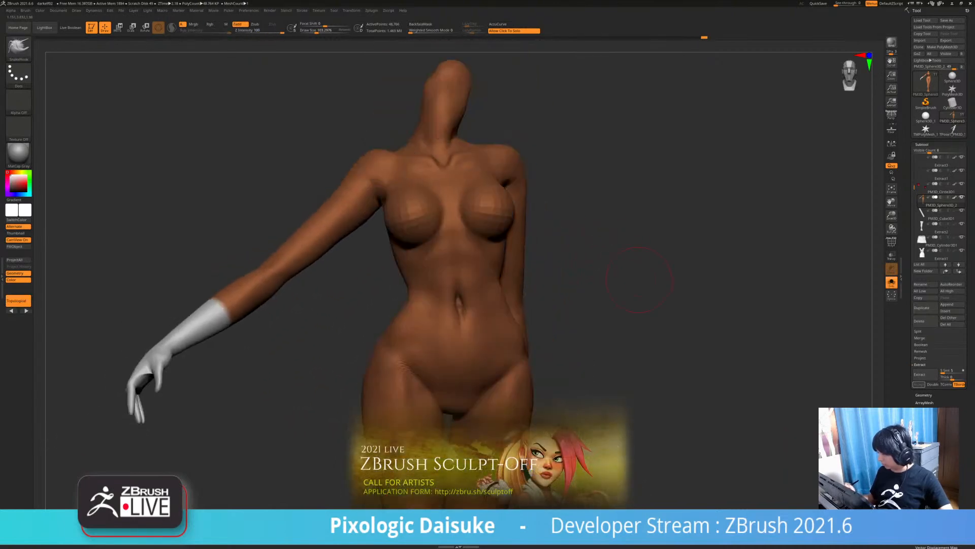
click(606, 277)
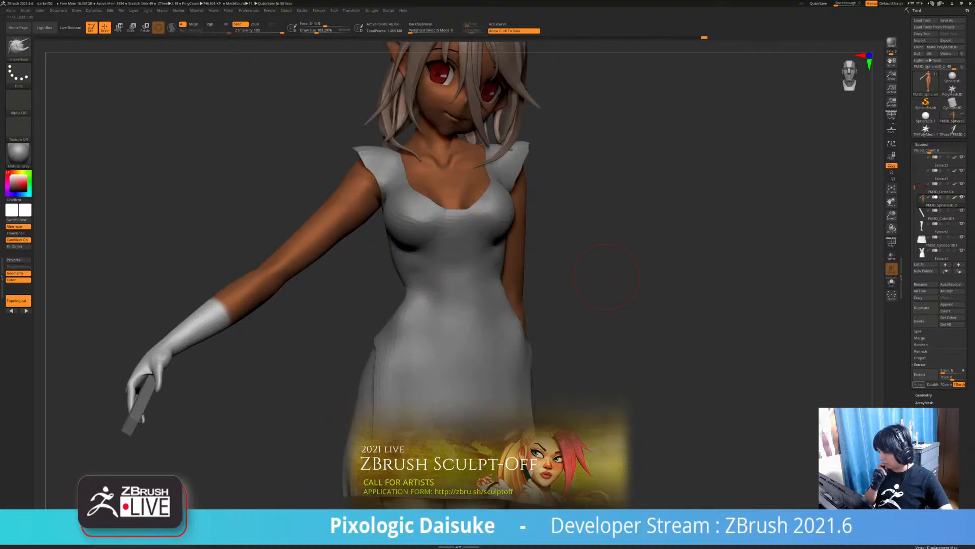
Examine the body on its own, and the back and front of the dress with the dress selected
alt+drag(607, 277, 557, 309)
click(574, 311)
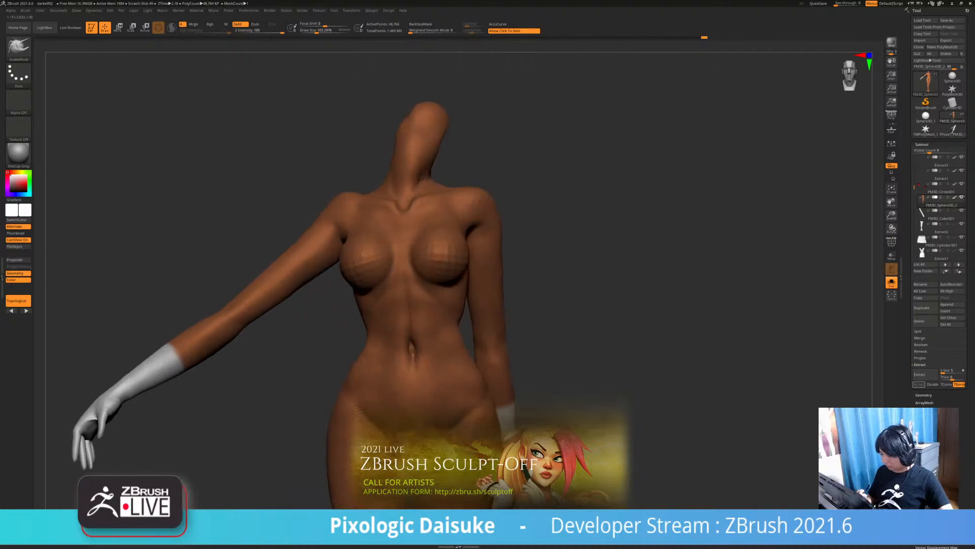
click(346, 321)
alt+drag(345, 321, 325, 269)
mouse_move(244, 274)
mouse_down()
mouse_move(351, 270)
mouse_move(457, 281)
mouse_move(523, 294)
mouse_move(528, 330)
mouse_move(518, 328)
mouse_up()
alt+click(432, 322)
click(19, 48)
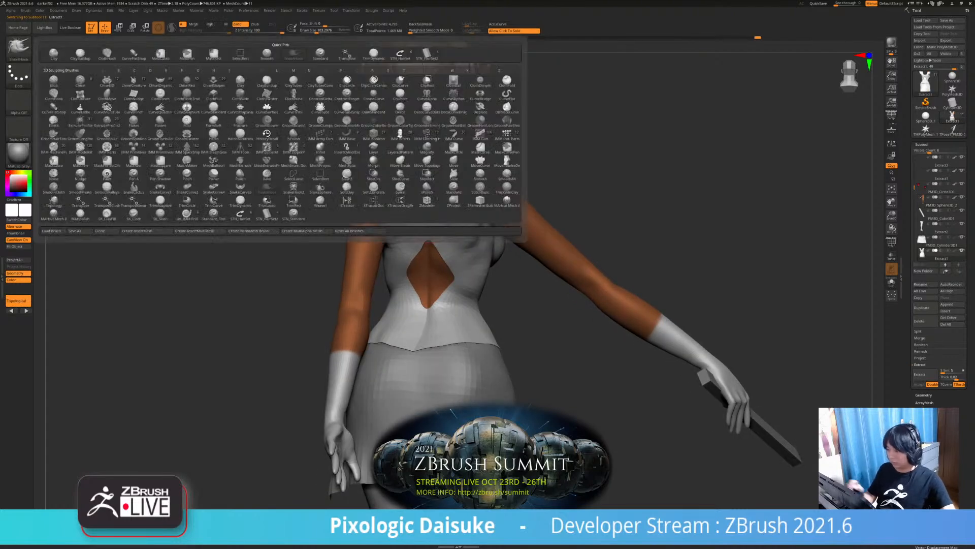
drag(468, 215, 454, 205)
drag(325, 208, 480, 206)
drag(584, 203, 534, 204)
drag(459, 200, 465, 201)
drag(559, 203, 645, 208)
mouse_move(569, 211)
mouse_down()
mouse_move(658, 223)
mouse_move(539, 239)
mouse_up()
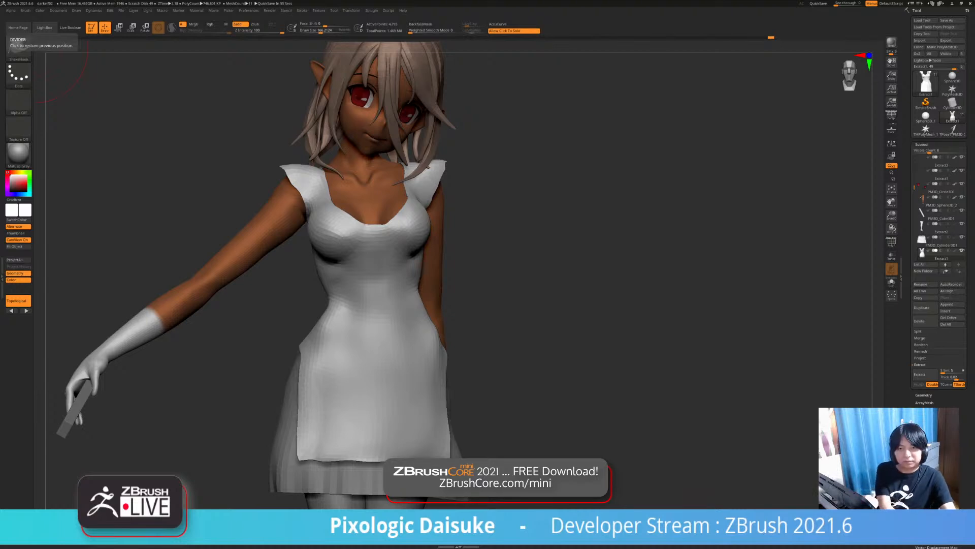
drag(878, 240, 851, 237)
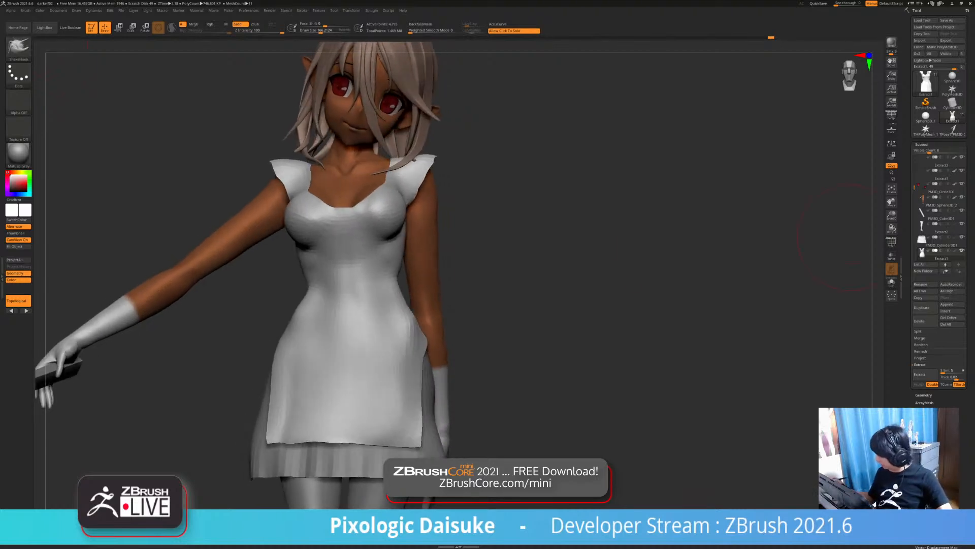
Choose the custom frill insert-mesh brush for trimming the dress
click(953, 304)
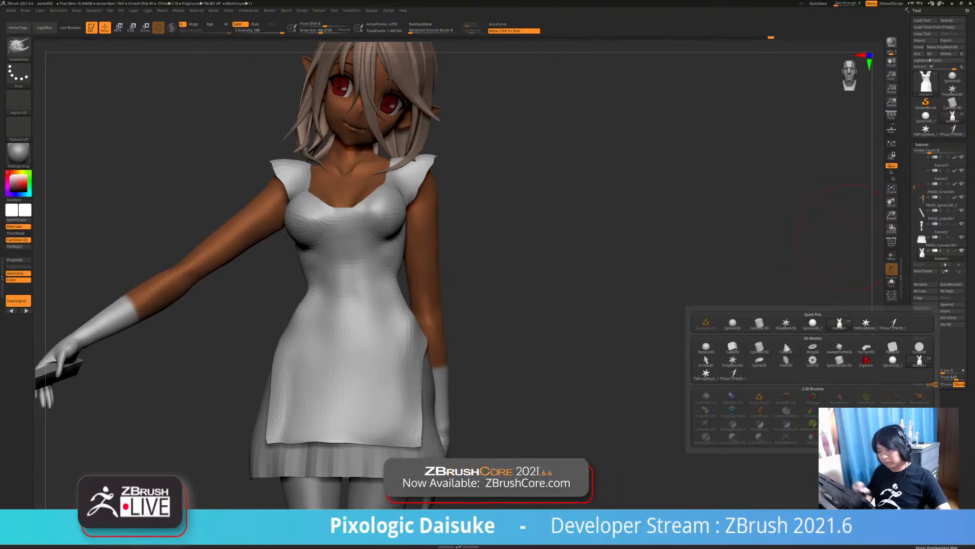
click(18, 48)
click(18, 48)
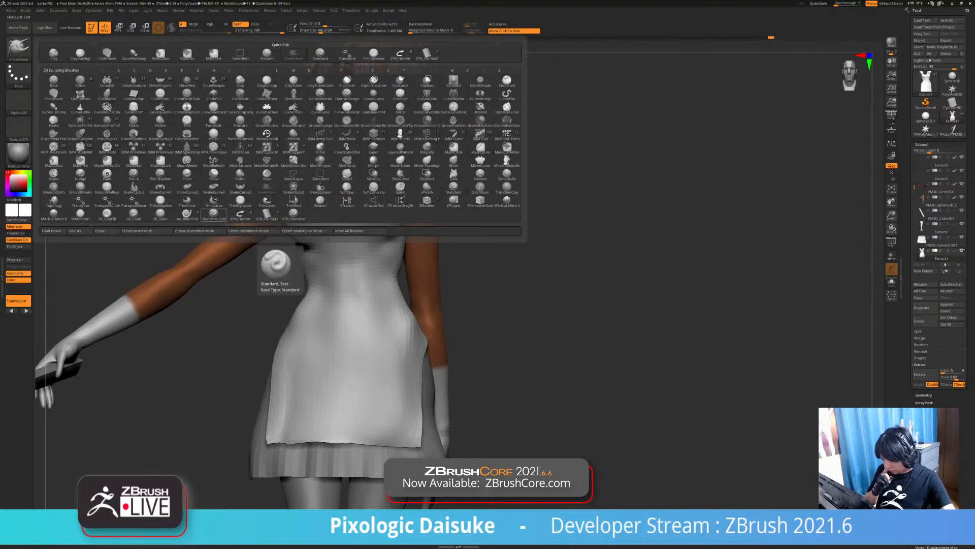
click(214, 214)
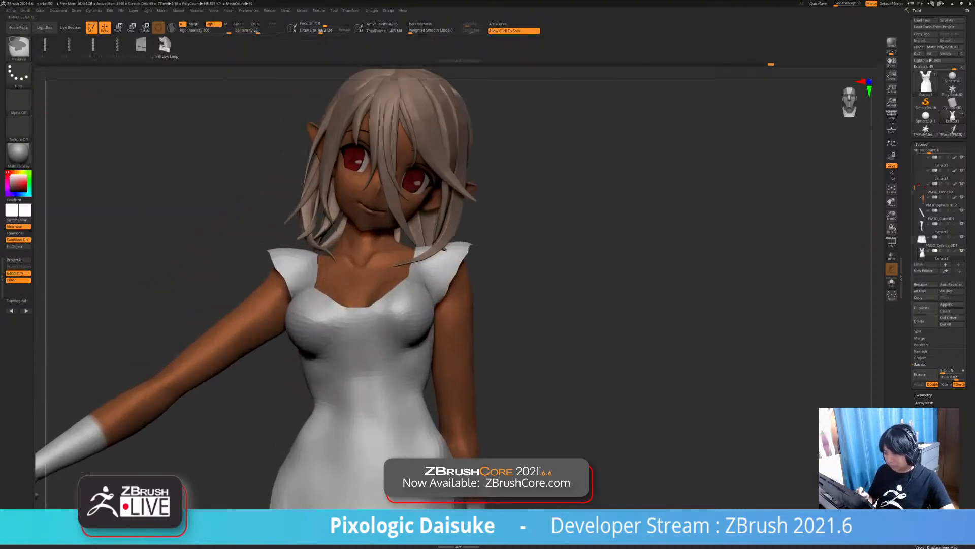
ctrl+right_drag(86, 474, 87, 495)
right_drag(278, 247, 322, 299)
Try the frill brush on the dress's neckline at a smaller draw size and undo the attempt
drag(322, 302, 413, 248)
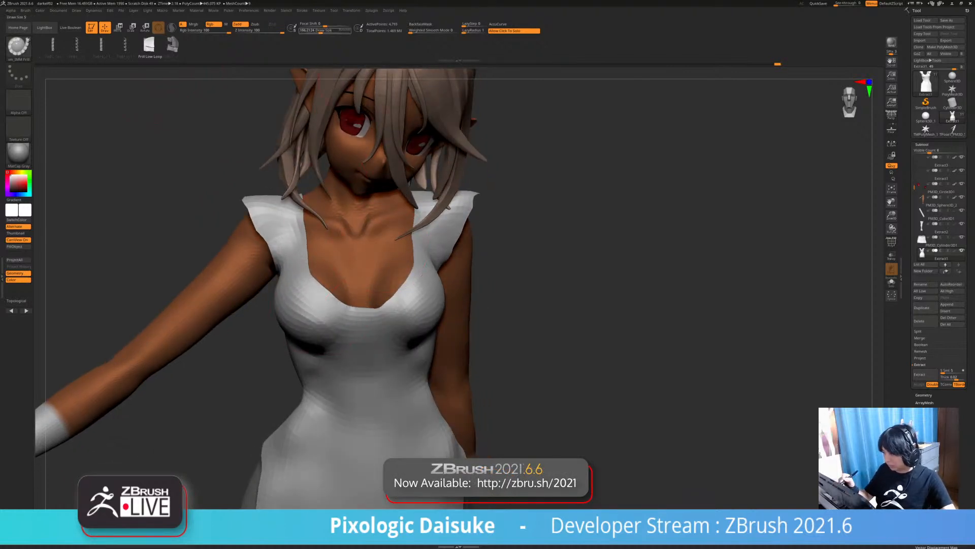
drag(319, 302, 330, 291)
mouse_move(325, 292)
right_down()
mouse_move(299, 308)
mouse_move(355, 301)
right_up()
key(ctrl+z)
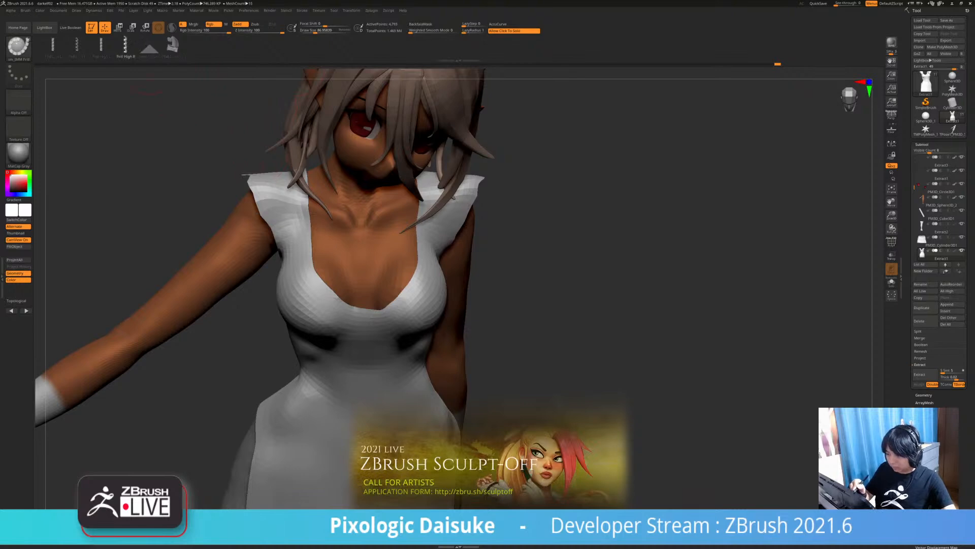
Isolate the dress, choose the low loop frill and run Frame Mesh with Border, Polygroups and Creased edges enabled
click(101, 46)
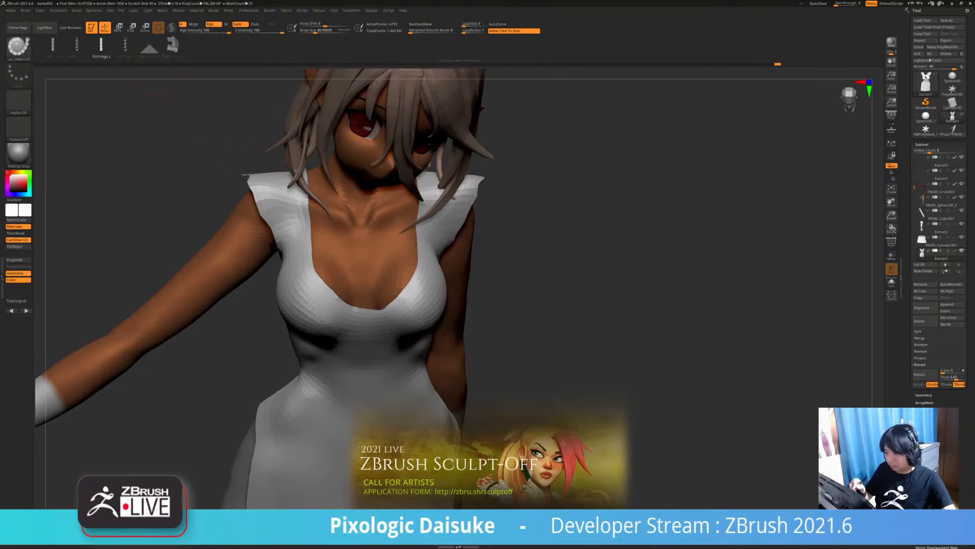
ctrl+right_drag(351, 264, 368, 292)
click(584, 275)
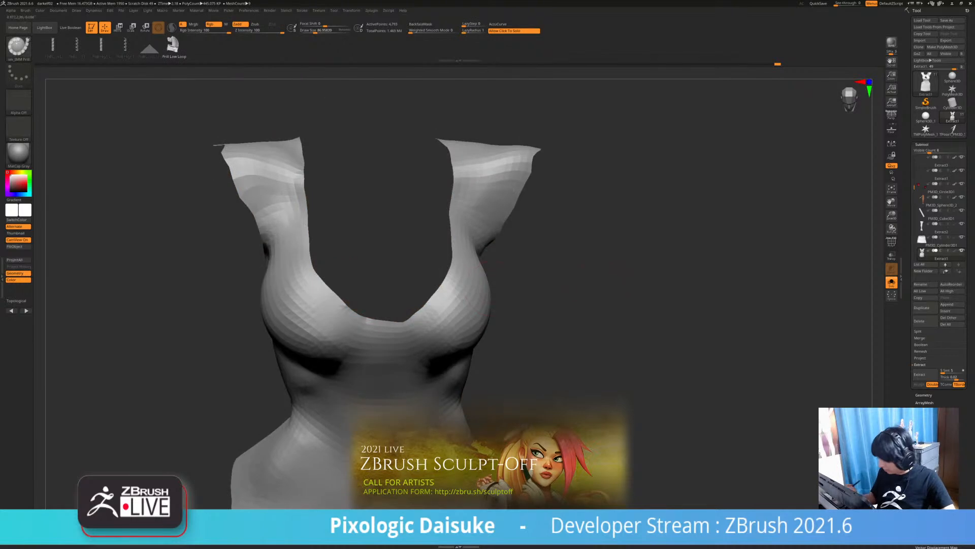
right_drag(482, 222, 489, 217)
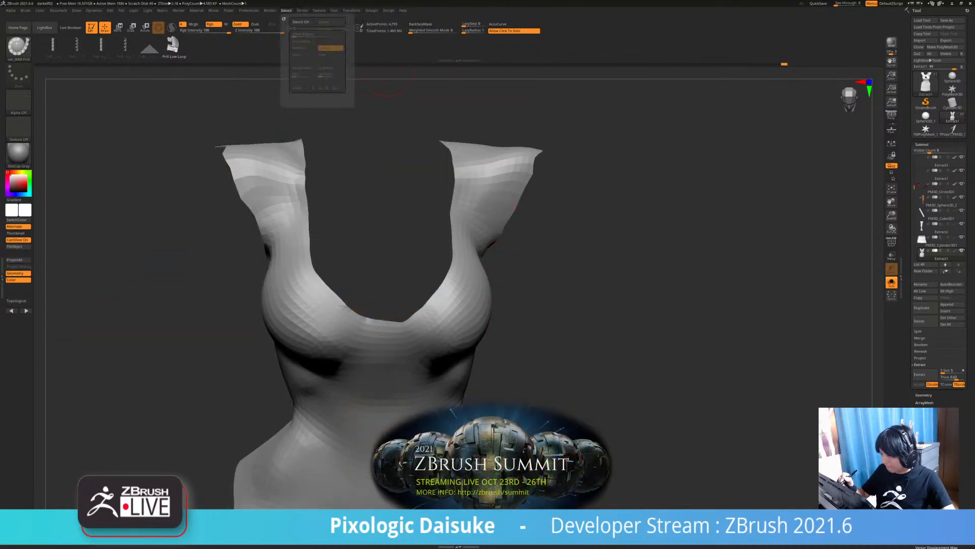
right_drag(399, 267, 387, 283)
mouse_move(302, 10)
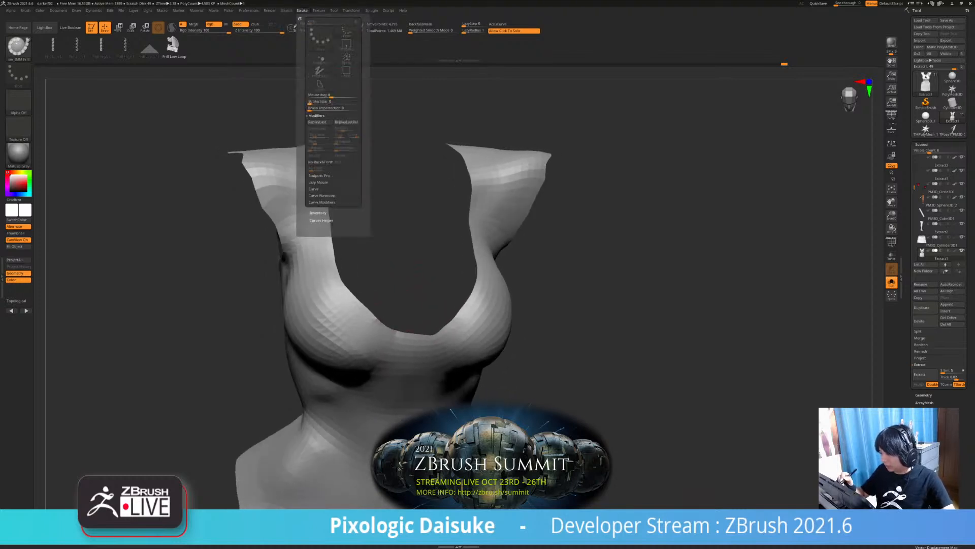
click(322, 195)
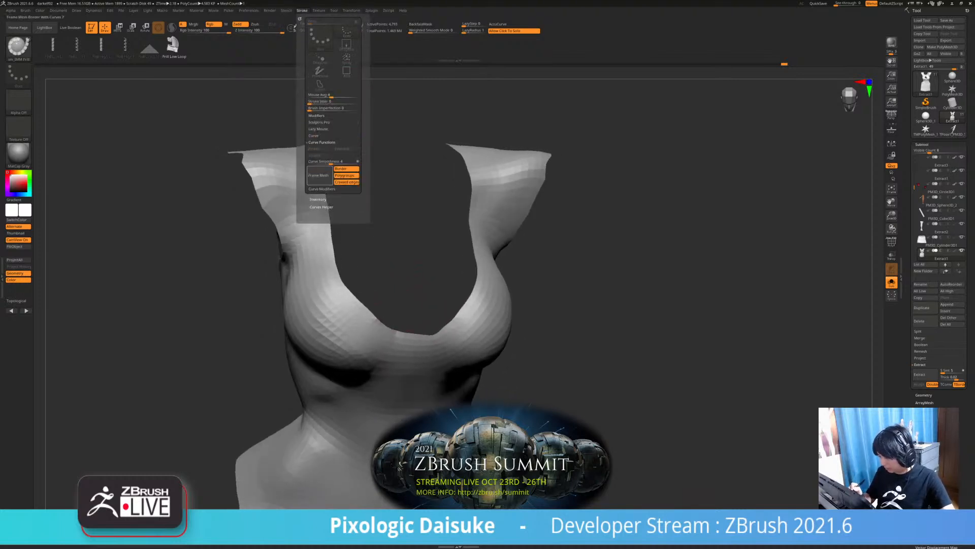
click(319, 176)
Try applying different frill variants to the dress's border curves, undoing the unwanted results
mouse_move(409, 367)
right_down()
mouse_move(437, 307)
mouse_move(418, 212)
mouse_move(400, 264)
mouse_move(389, 258)
right_up()
click(398, 259)
key(ctrl+z)
right_drag(428, 306, 426, 288)
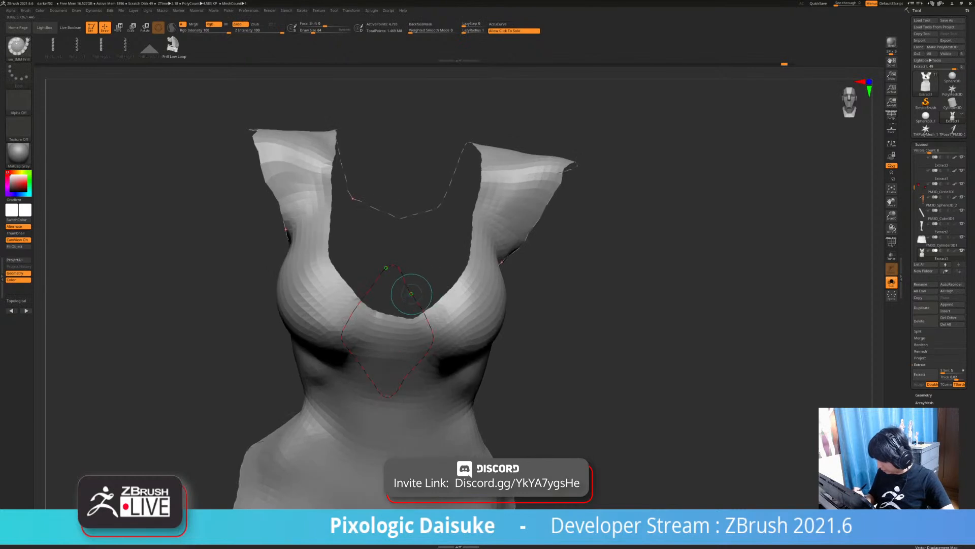
click(420, 210)
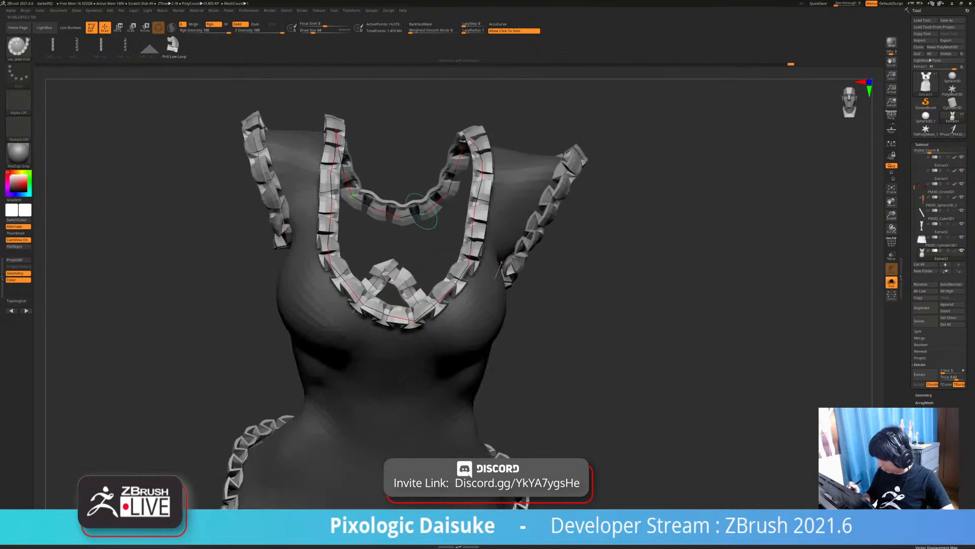
key(ctrl+z)
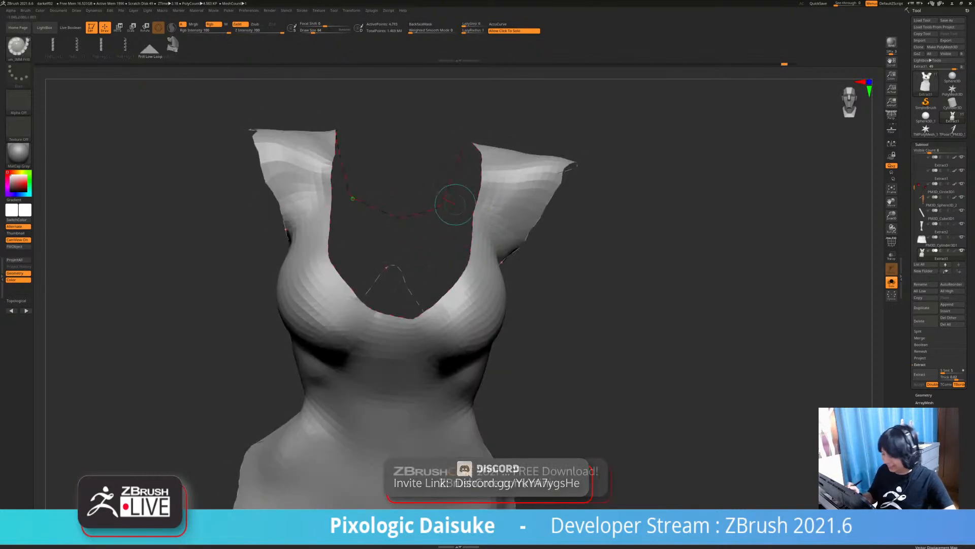
click(446, 194)
Acknowledge the dialogs, open the recovered tool from the QuickSave files and frame the whole character
key(Return)
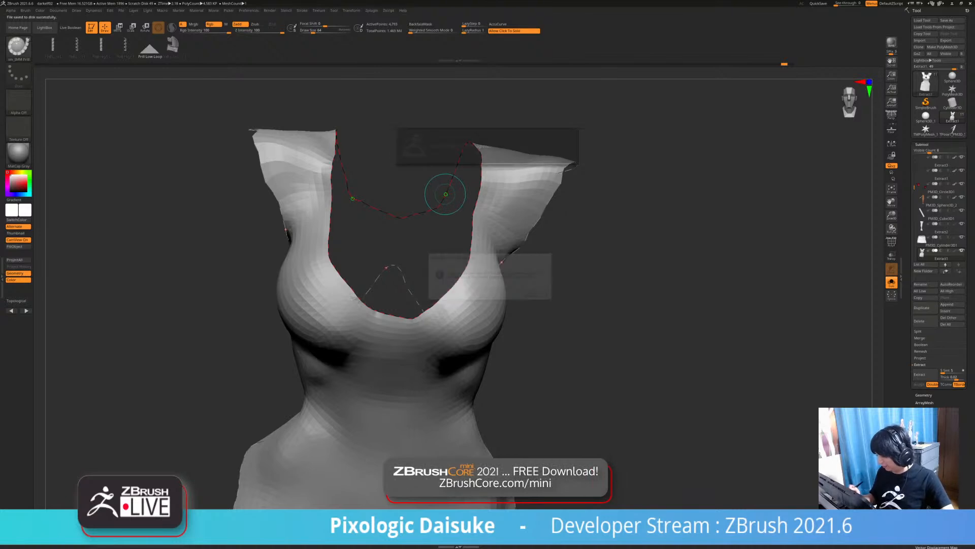
key(Return)
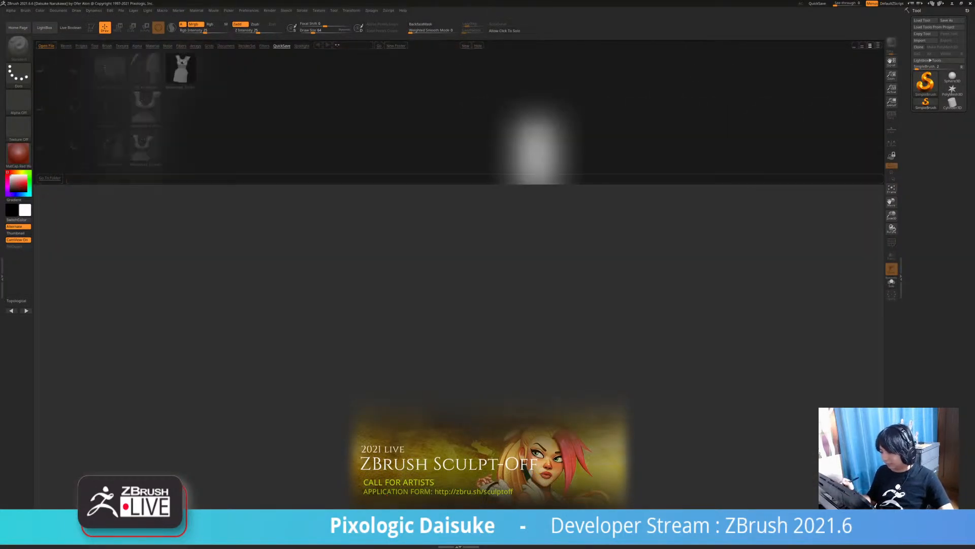
double_click(343, 68)
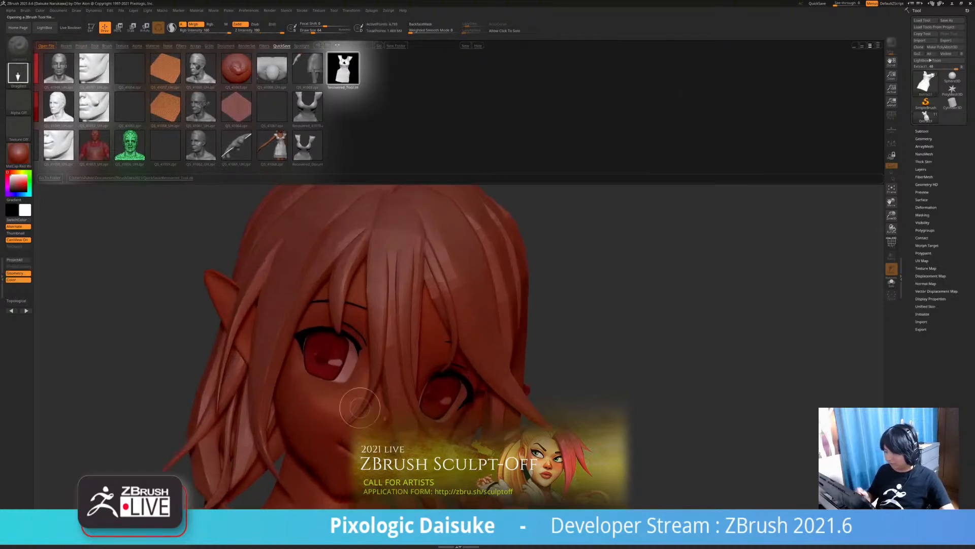
click(44, 28)
key(f)
drag(603, 287, 818, 288)
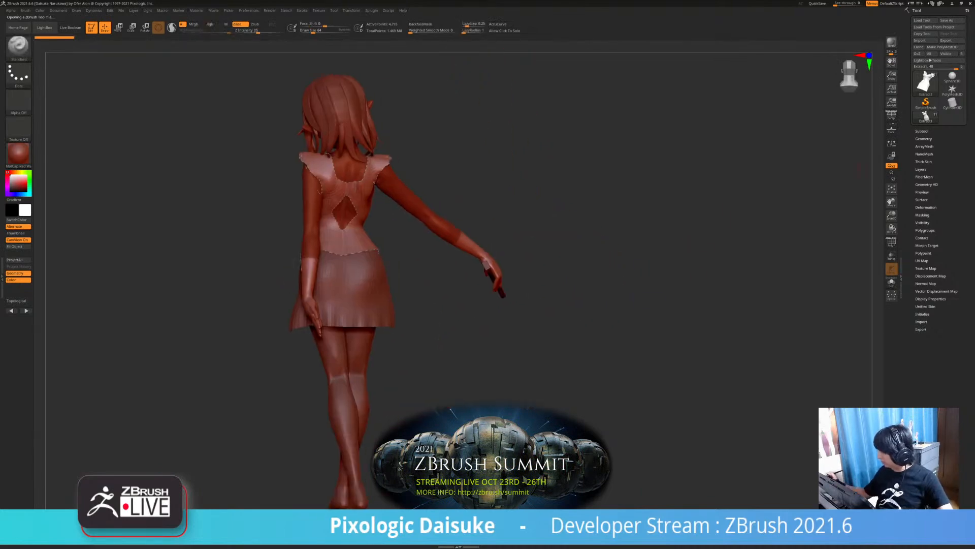
Show only the dress subtool and choose the custom frill insert-mesh brush again
click(922, 131)
shift+click(961, 237)
mouse_move(488, 239)
ctrl+right_down()
mouse_move(487, 325)
mouse_move(486, 170)
mouse_move(457, 239)
mouse_move(399, 262)
mouse_move(381, 206)
mouse_move(418, 268)
mouse_move(447, 274)
ctrl+right_up()
click(18, 48)
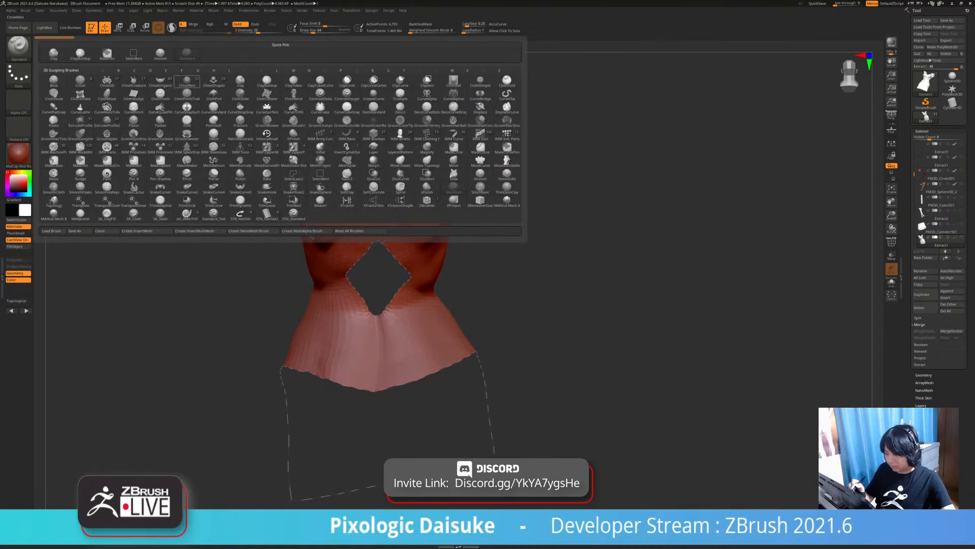
click(187, 213)
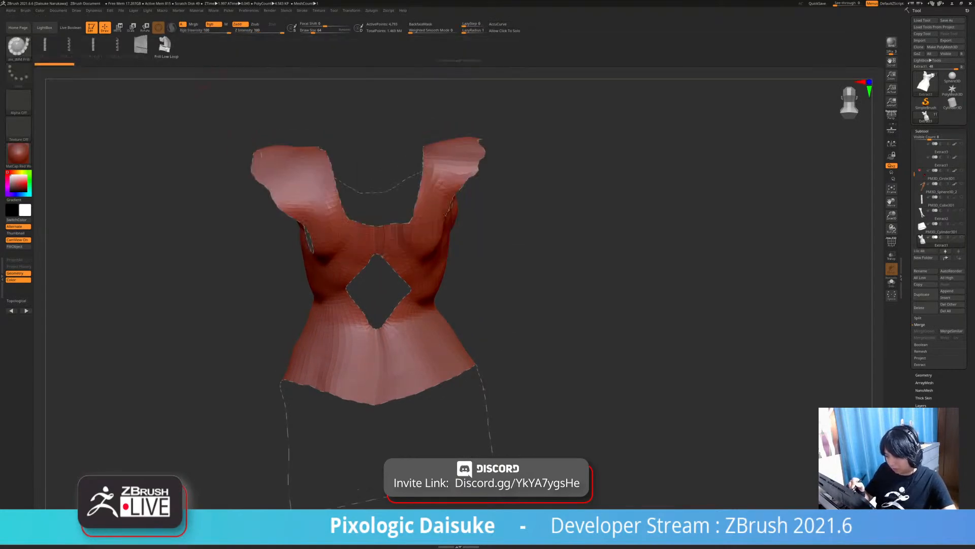
Apply the frill trim to the border curves around the dress's neckline, armholes and apron hem
mouse_move(375, 161)
ctrl+right_down()
mouse_move(417, 200)
mouse_move(450, 190)
ctrl+right_up()
click(413, 197)
key(ctrl+z)
click(417, 179)
click(401, 228)
right_drag(401, 228, 277, 178)
right_drag(402, 208, 457, 262)
right_drag(565, 274, 469, 247)
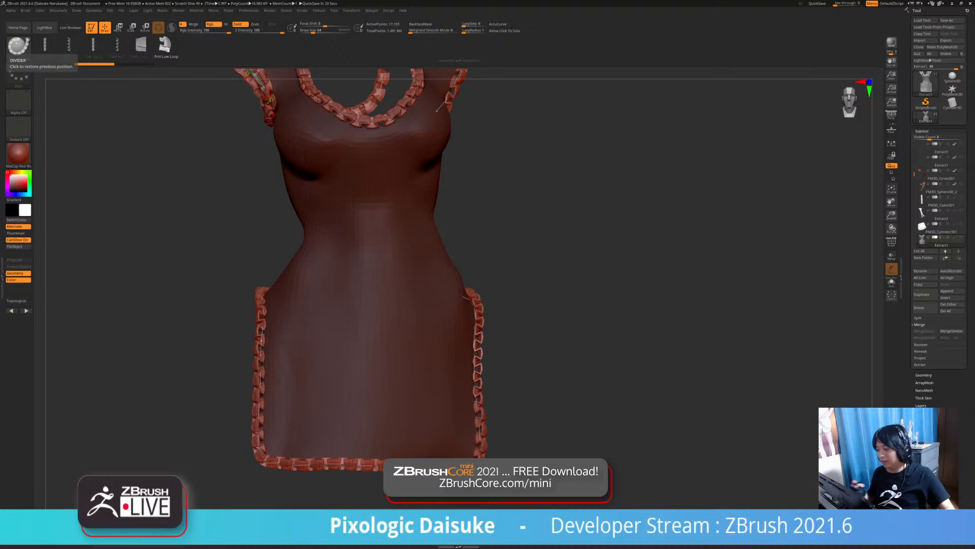
Switch the model's material to a plain white shader
drag(539, 285, 584, 295)
alt+drag(549, 254, 560, 292)
drag(561, 292, 396, 290)
click(19, 155)
click(160, 160)
alt+drag(508, 304, 599, 228)
alt+drag(599, 229, 612, 277)
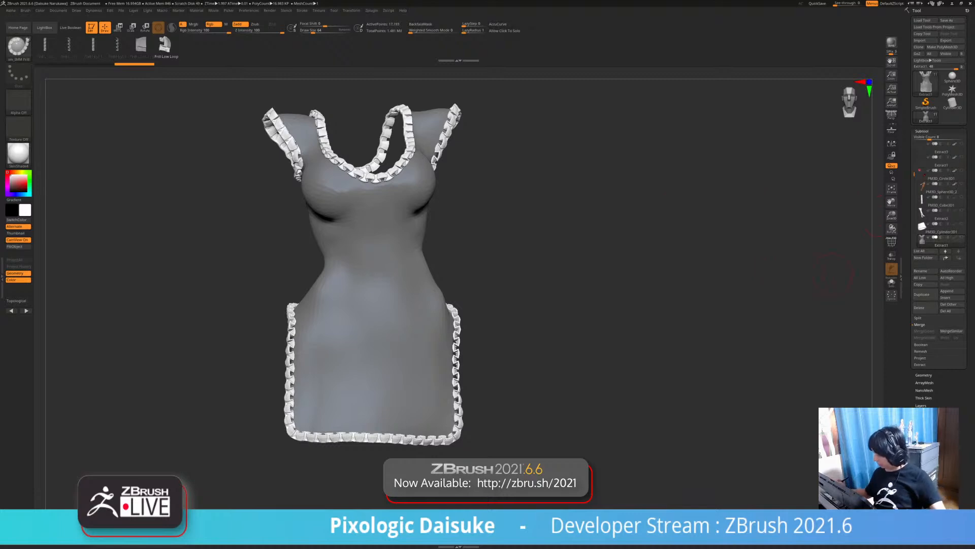
Turn on the polyframe, separate the frill trim from the dress with Split To Parts and show all subtools
click(918, 317)
click(891, 243)
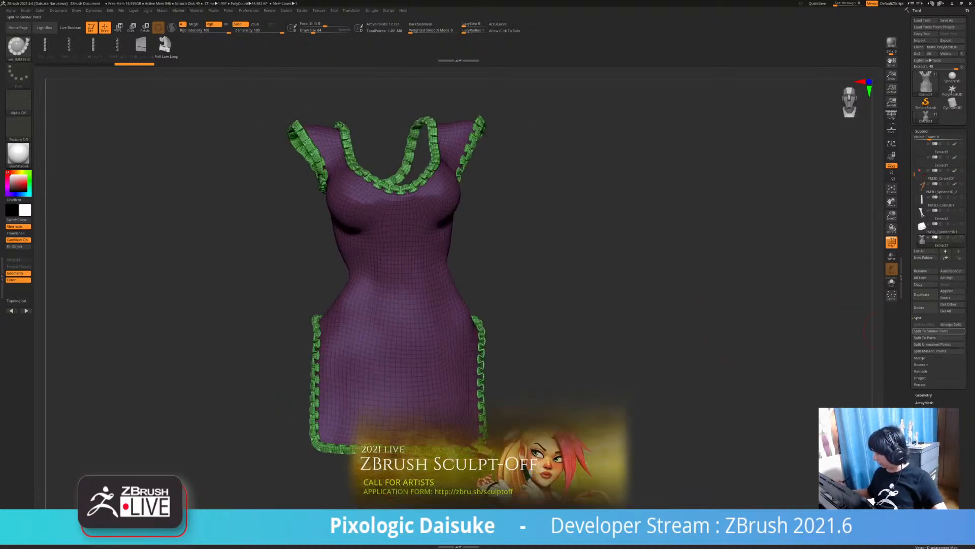
click(925, 337)
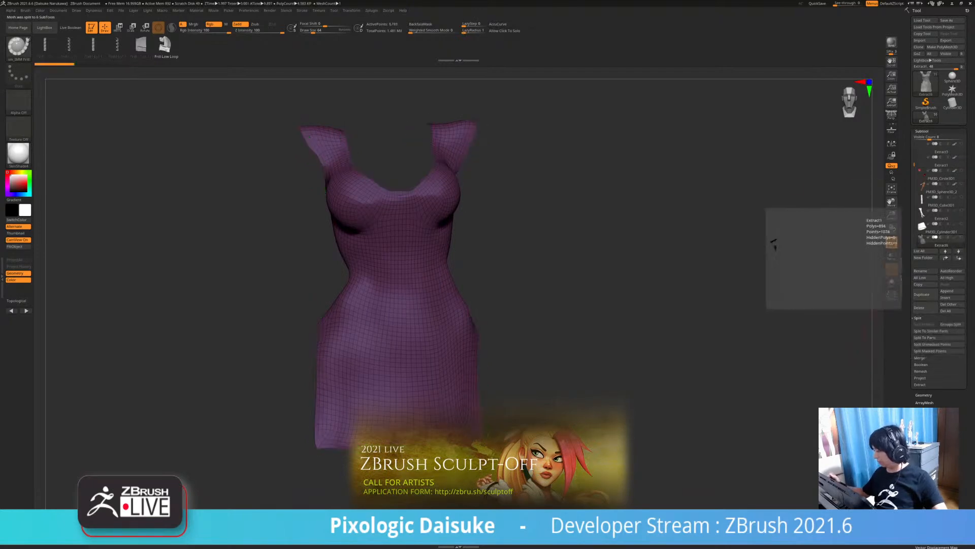
click(961, 238)
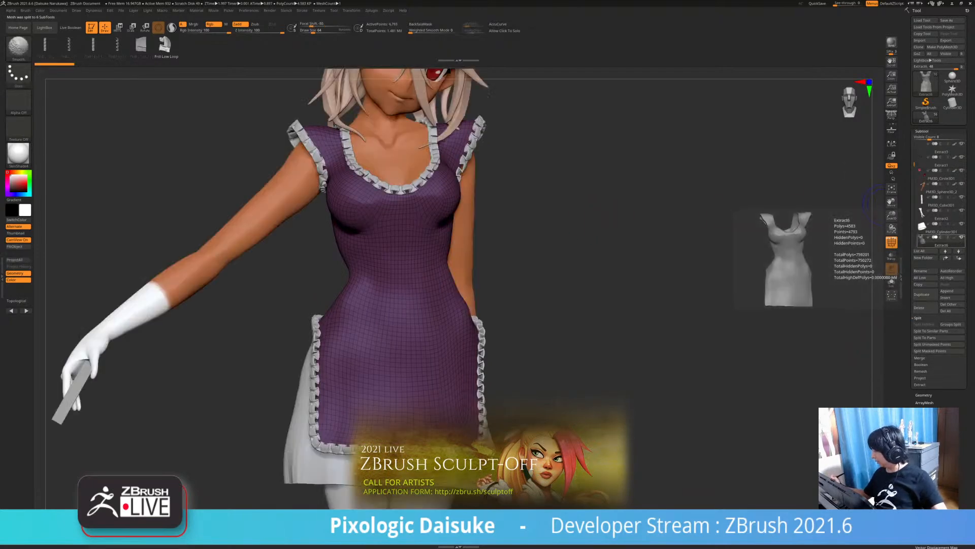
Delete the frill subtools around both armholes of the dress
alt+click(470, 150)
drag(579, 254, 521, 262)
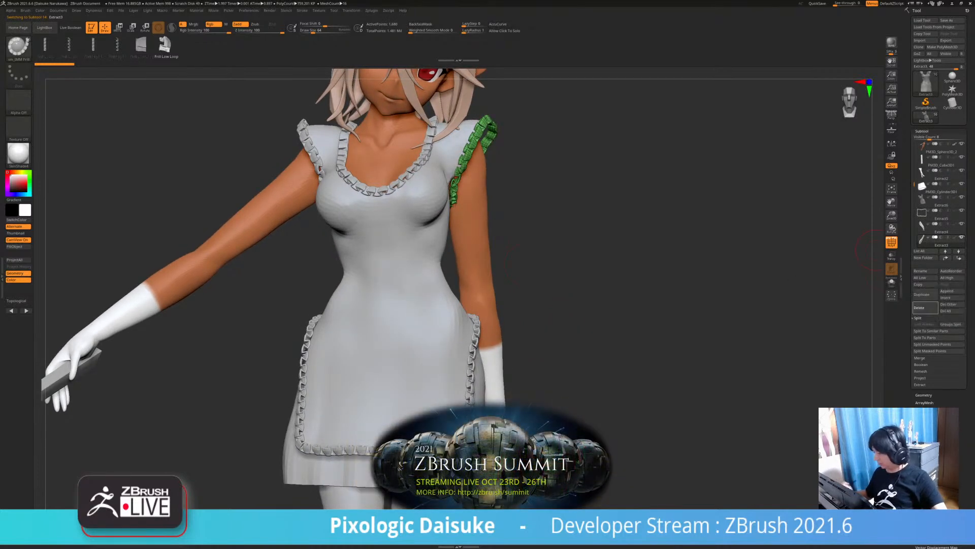
alt+click(376, 187)
alt+click(326, 159)
click(925, 307)
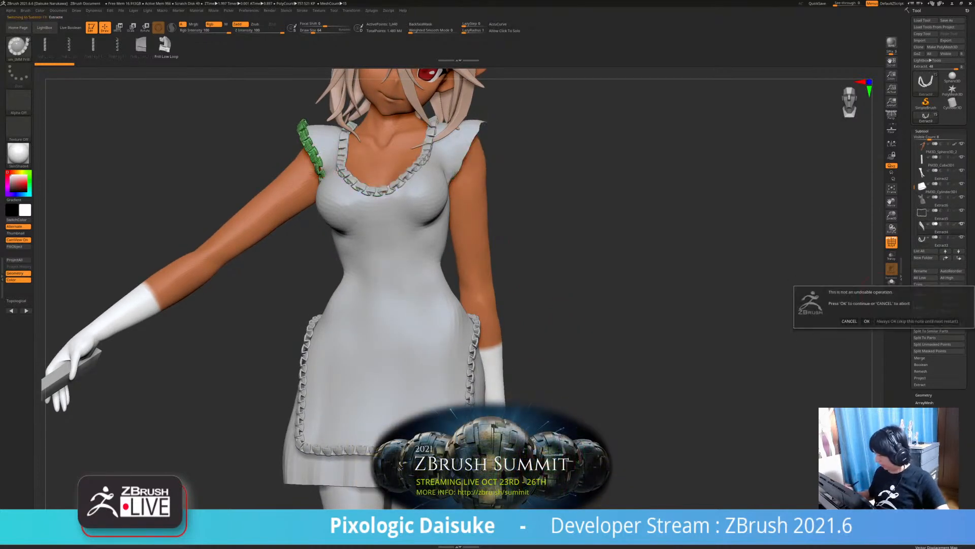
click(866, 321)
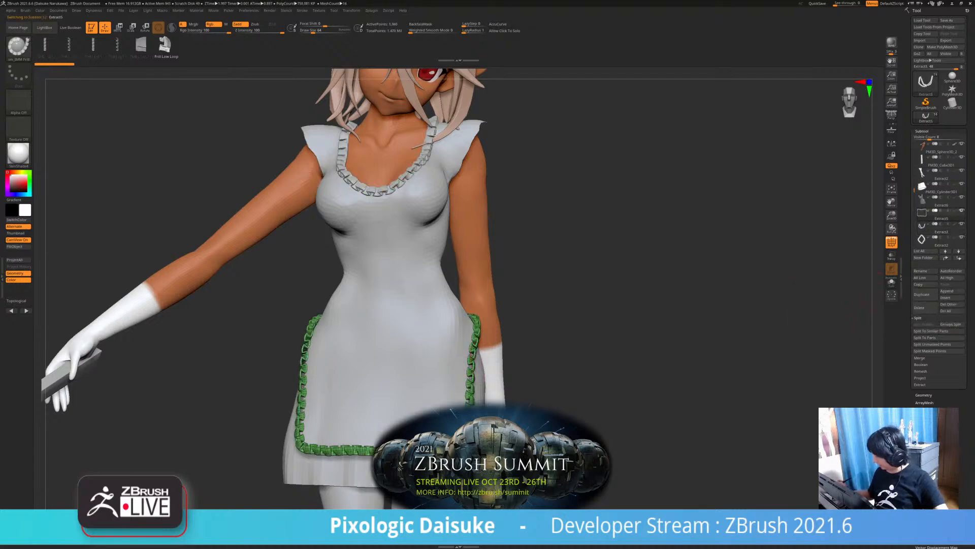
Delete the frill subtools along the apron hem and around the diamond-shaped opening in the dress's back
click(925, 307)
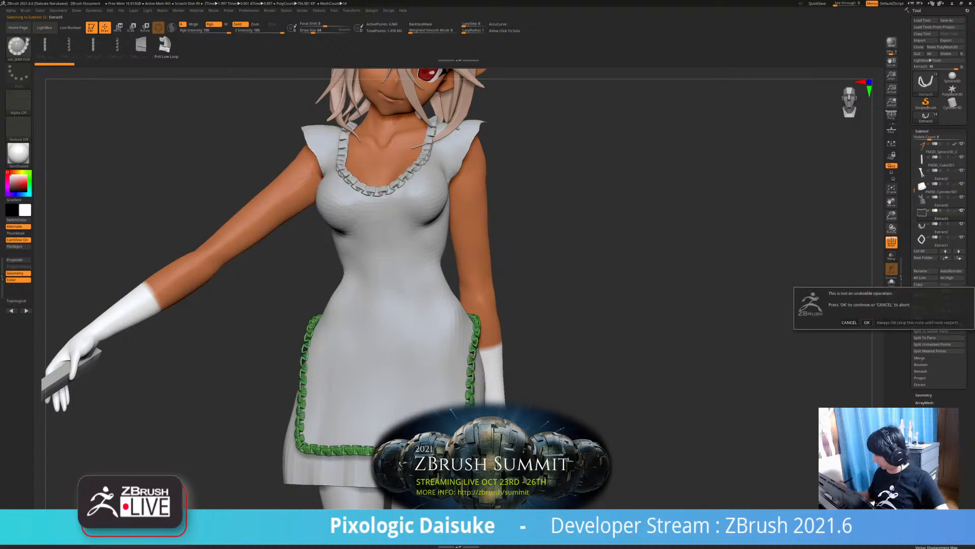
click(867, 321)
drag(883, 307, 579, 303)
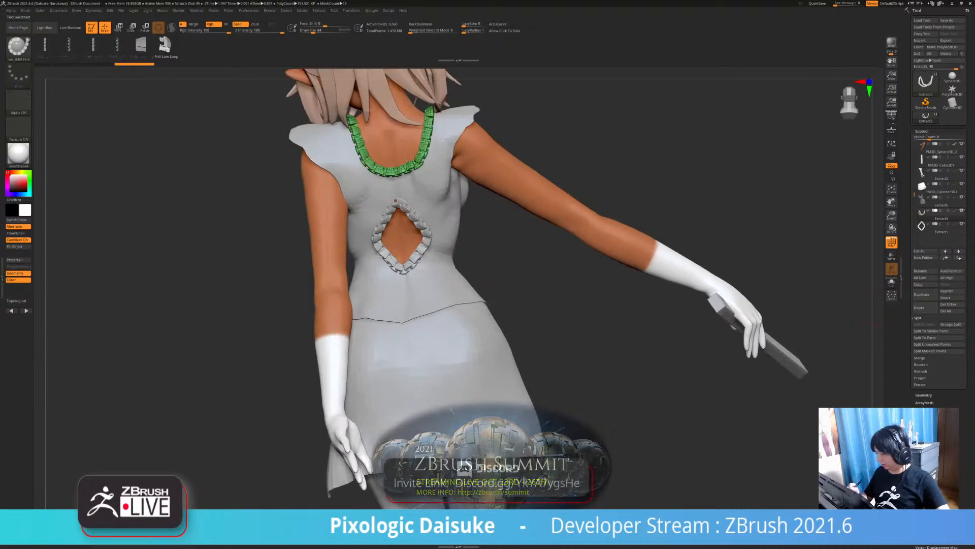
alt+click(420, 224)
click(925, 307)
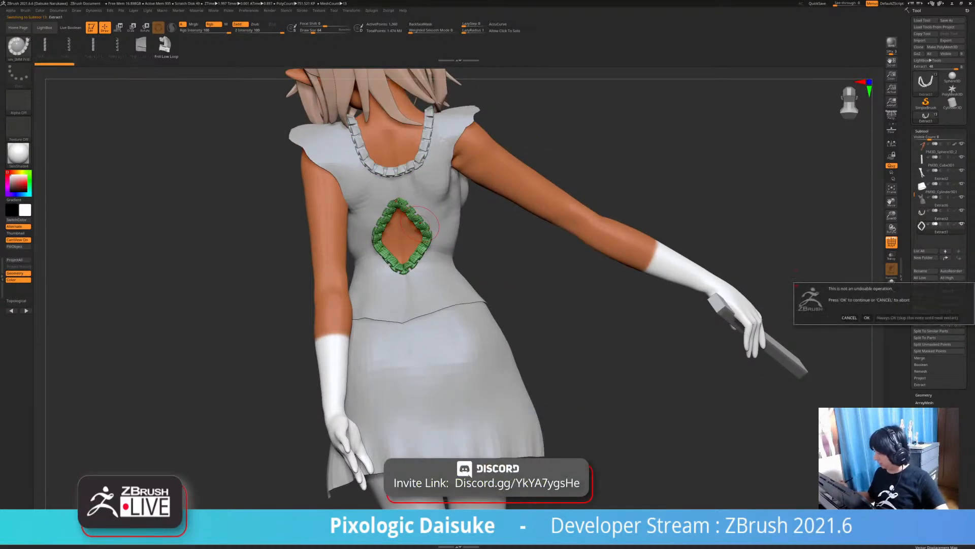
click(867, 317)
Select the dress, turn off Lazy Mouse and place a curve along the apron's border
alt+click(430, 246)
drag(76, 120, 365, 123)
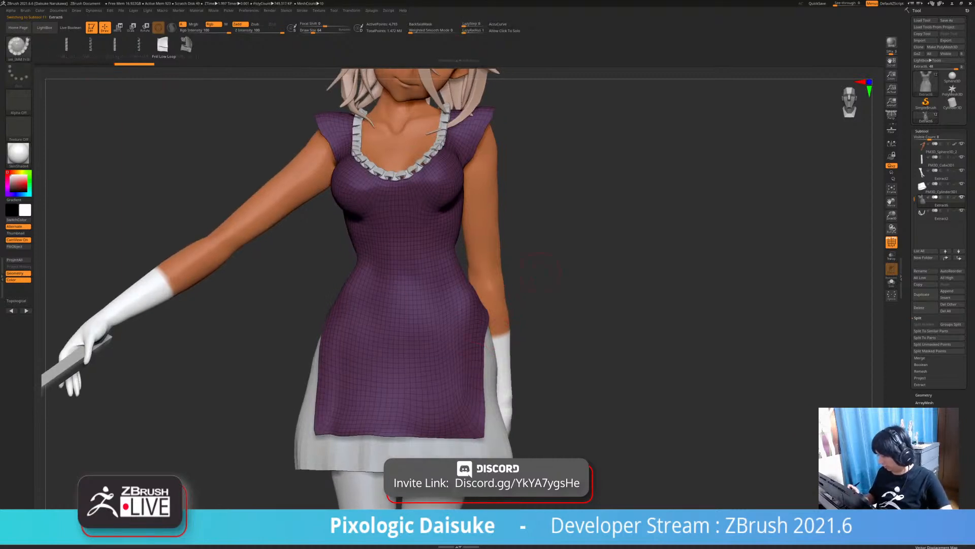
click(302, 11)
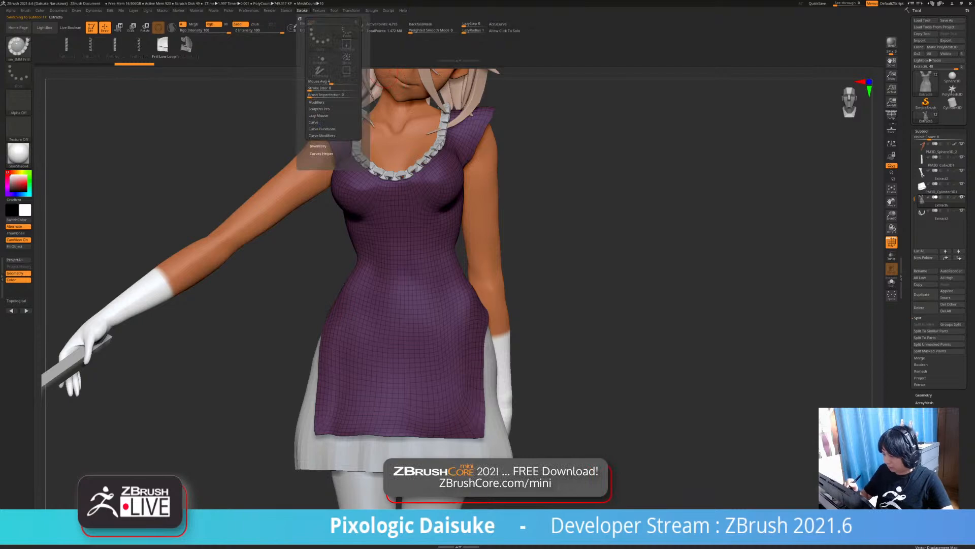
click(318, 116)
click(320, 122)
drag(630, 264, 574, 264)
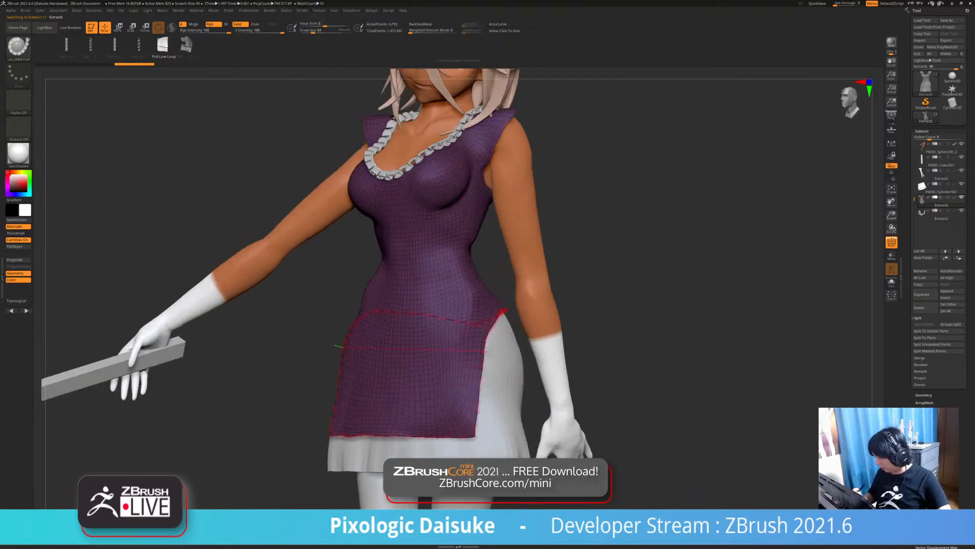
drag(330, 264, 299, 213)
key(ctrl+z)
Apply the frill insert mesh to the apron border curve with a draw size of about 38
click(186, 44)
click(448, 329)
mouse_move(630, 275)
mouse_down()
mouse_move(686, 280)
mouse_move(680, 307)
mouse_up()
click(311, 31)
click(294, 308)
mouse_move(254, 285)
ctrl+right_down()
mouse_move(259, 325)
mouse_move(177, 315)
mouse_move(176, 285)
mouse_move(487, 284)
mouse_move(495, 310)
mouse_move(417, 300)
ctrl+right_up()
ctrl+right_drag(417, 300, 417, 320)
ctrl+right_drag(351, 291, 351, 262)
mouse_move(351, 262)
right_down()
mouse_move(254, 266)
mouse_move(229, 279)
right_up()
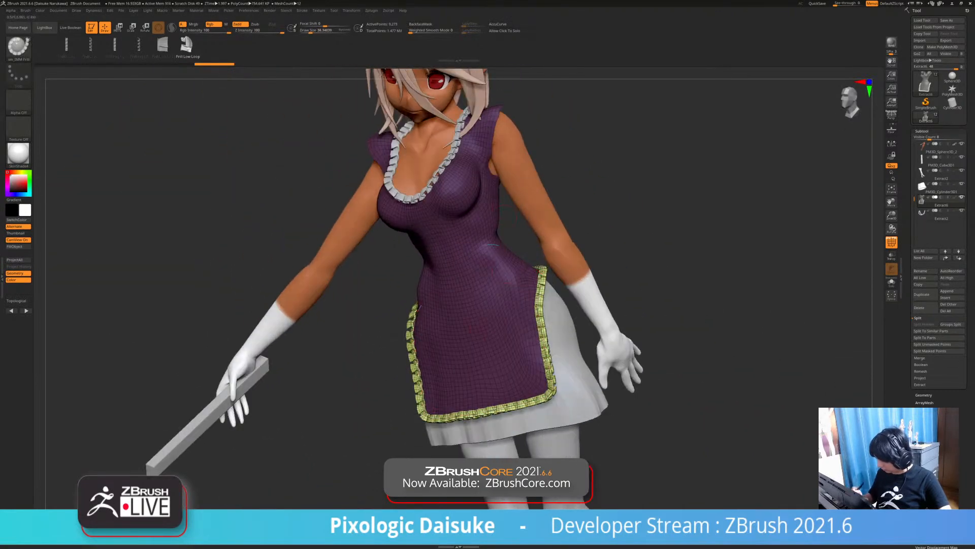
Turn off the polyframe and delete the old frill subtool around the dress's neckline
alt+right_drag(605, 320, 568, 287)
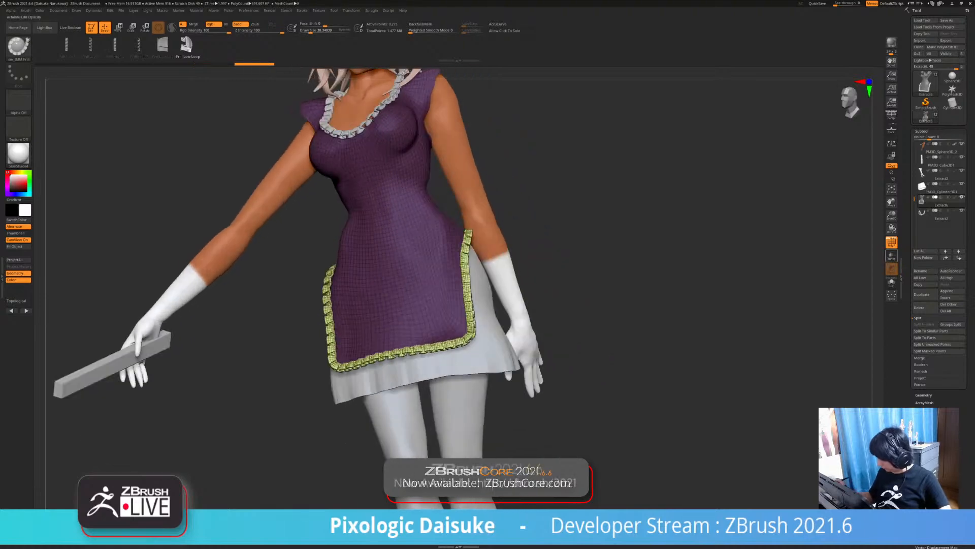
key(shift+f)
ctrl+right_drag(472, 346, 506, 329)
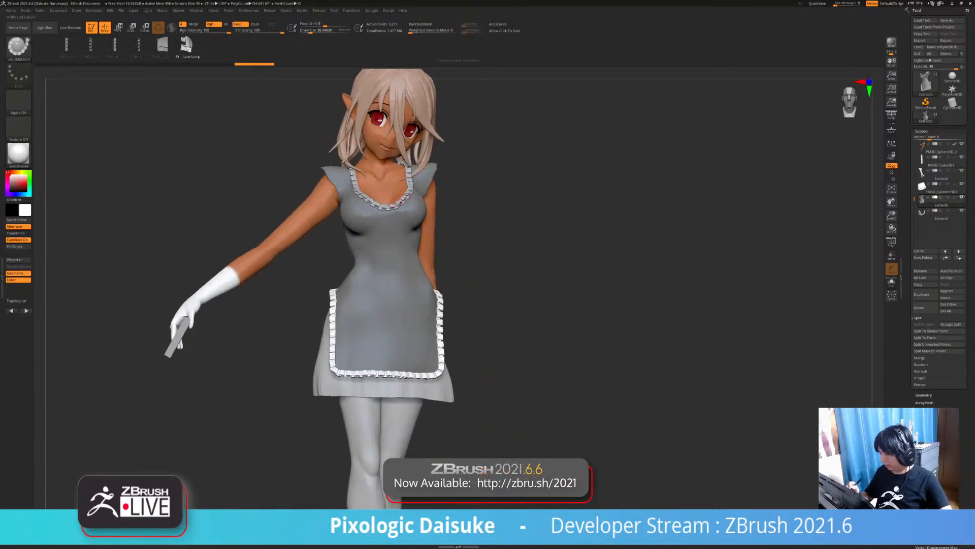
alt+click(400, 202)
ctrl+right_drag(498, 261, 503, 283)
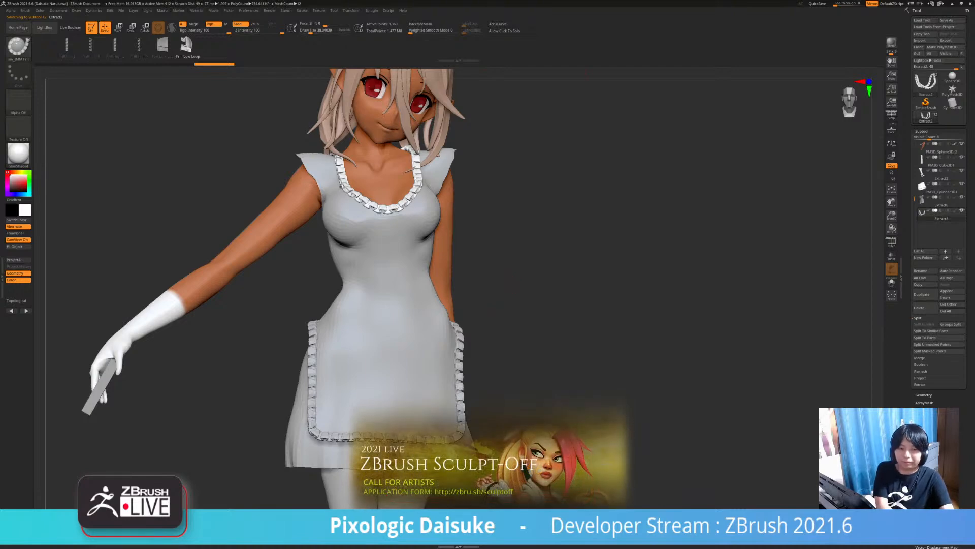
right_drag(510, 277, 490, 279)
ctrl+right_drag(384, 239, 360, 240)
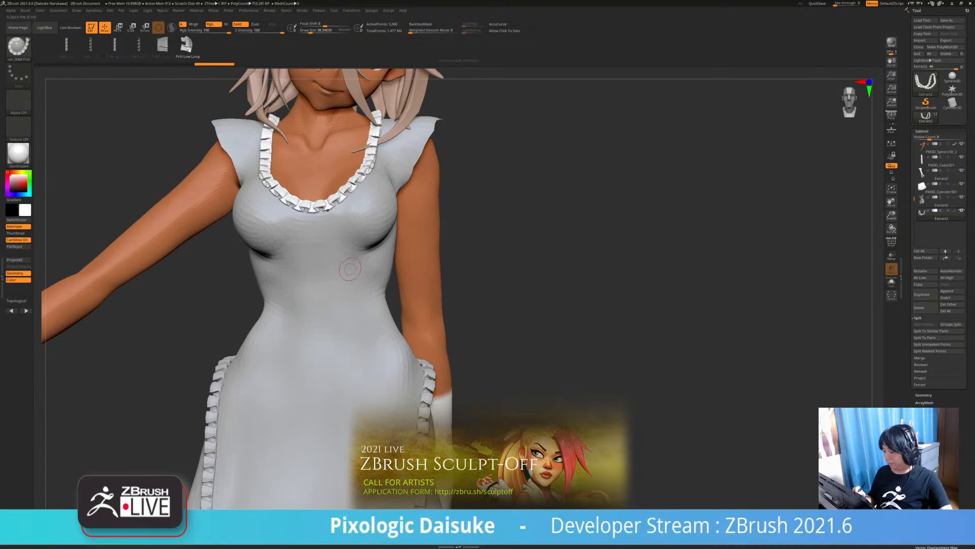
right_drag(348, 259, 441, 257)
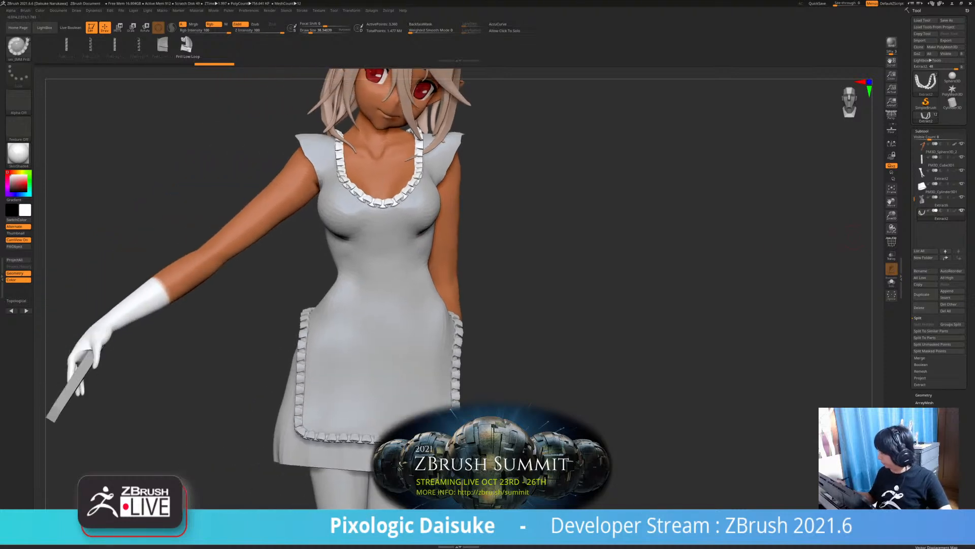
click(920, 307)
click(866, 322)
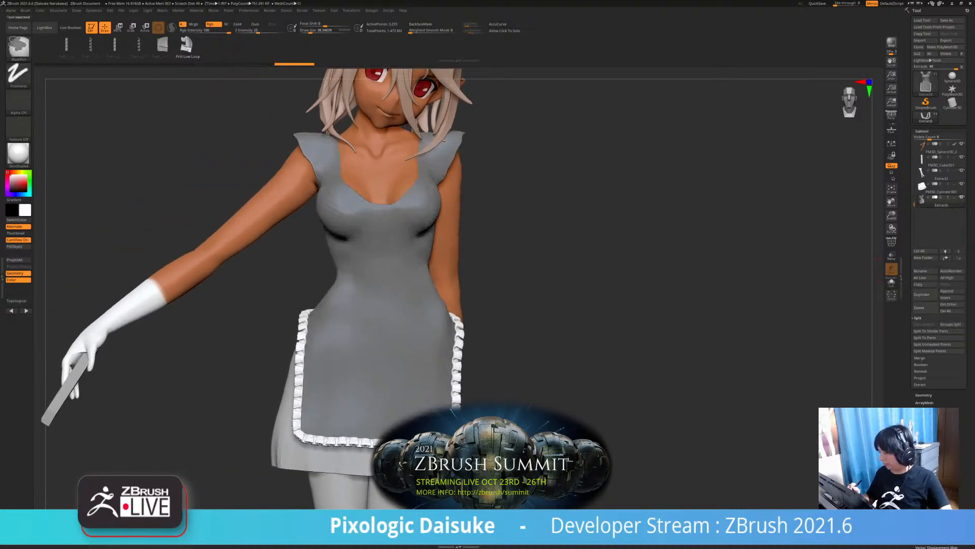
Clear the mask on the dress and place a new curve along its neckline edge
ctrl+right_drag(426, 209, 406, 213)
click(301, 11)
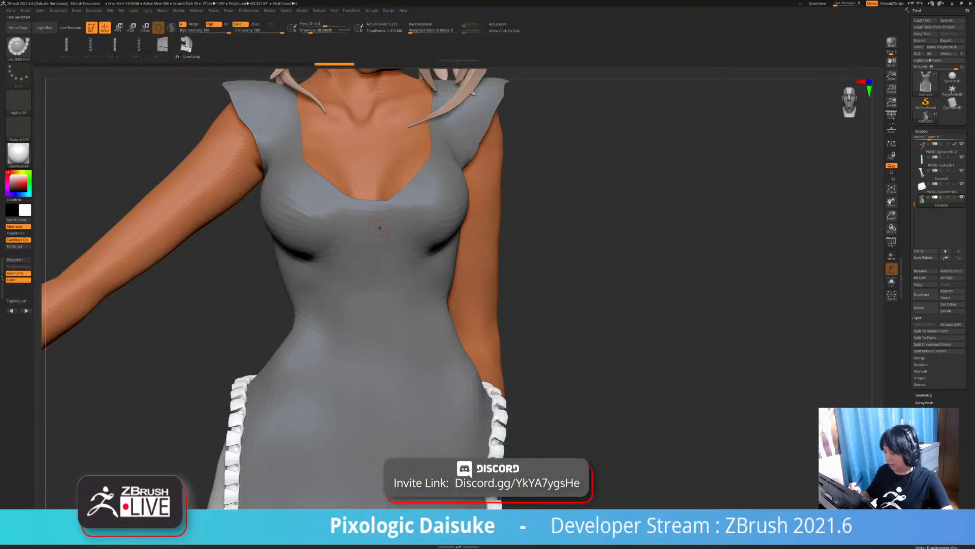
click(301, 10)
click(302, 10)
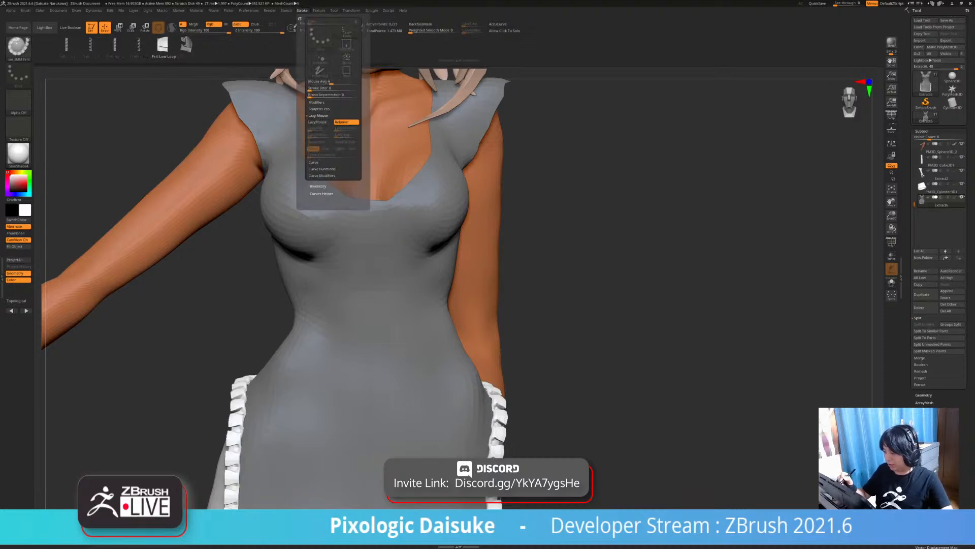
mouse_move(411, 228)
alt+right_down()
mouse_move(411, 305)
mouse_move(412, 279)
alt+right_up()
ctrl+drag(600, 229, 630, 264)
alt+right_drag(407, 274, 402, 253)
mouse_move(390, 243)
mouse_down()
mouse_move(455, 266)
mouse_move(330, 226)
mouse_up()
right_drag(441, 245, 403, 244)
Apply the frill insert mesh to the neckline curve with a larger draw size than on the apron
click(375, 281)
click(186, 45)
drag(308, 31, 313, 32)
click(400, 254)
mouse_move(402, 253)
right_down()
mouse_move(412, 271)
mouse_move(409, 250)
mouse_move(518, 259)
mouse_move(422, 254)
mouse_move(479, 245)
mouse_move(424, 246)
mouse_move(432, 244)
mouse_move(413, 283)
right_up()
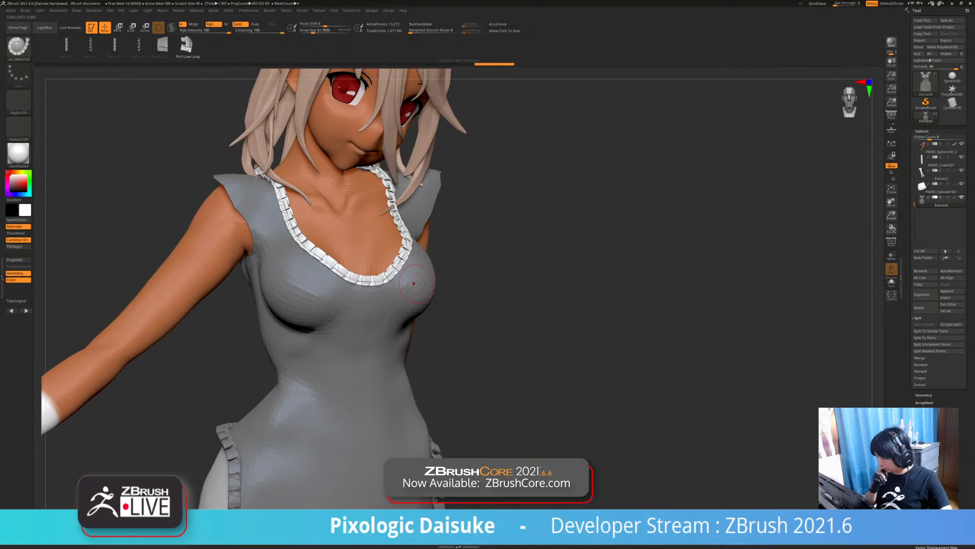
Undo the neckline frill and redraw it along the neckline edge with Lazy Mouse off and a smaller draw size
ctrl+right_drag(207, 84, 376, 305)
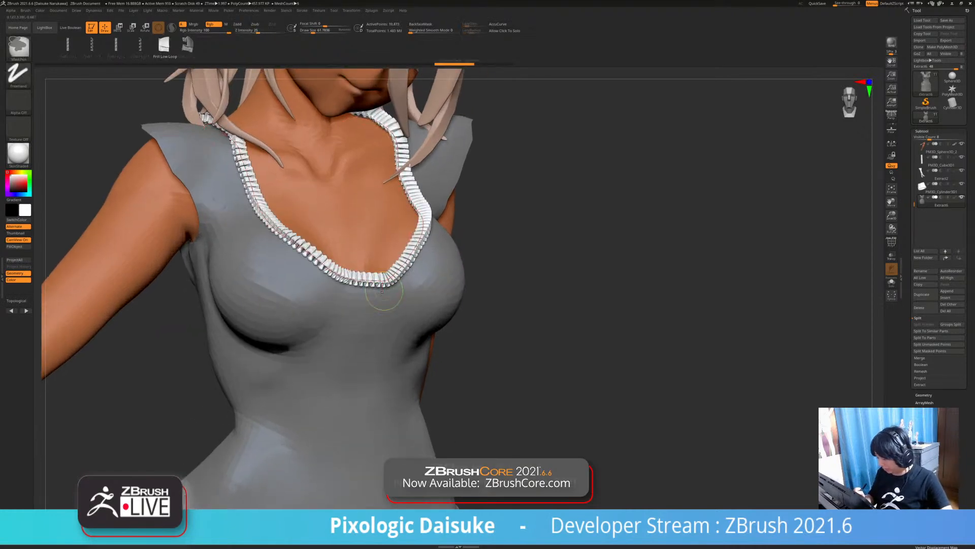
key(ctrl+z)
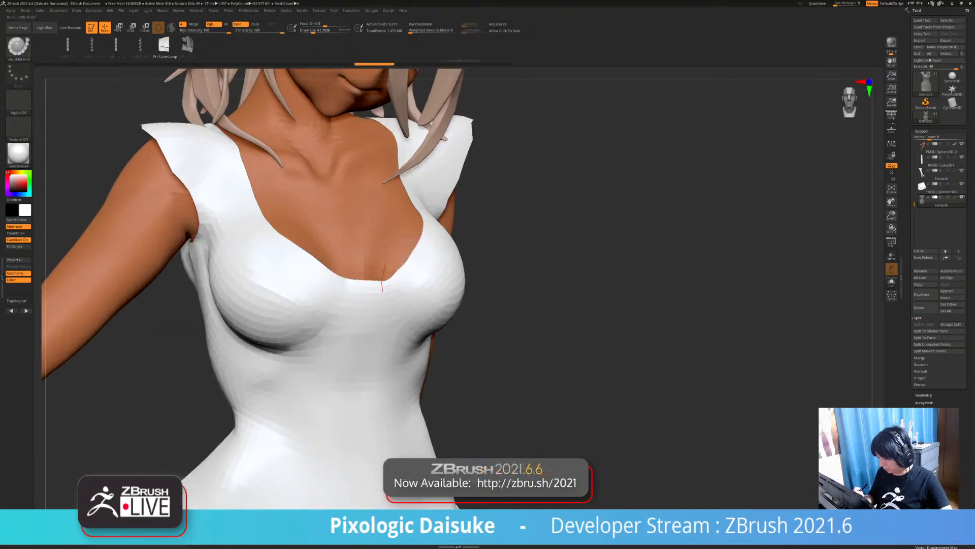
click(301, 10)
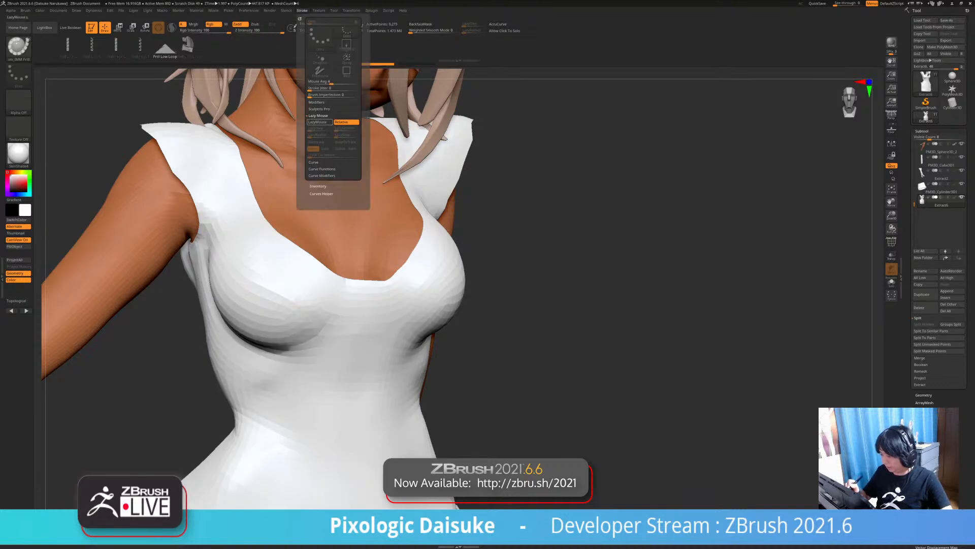
click(389, 281)
drag(609, 284, 559, 277)
click(389, 280)
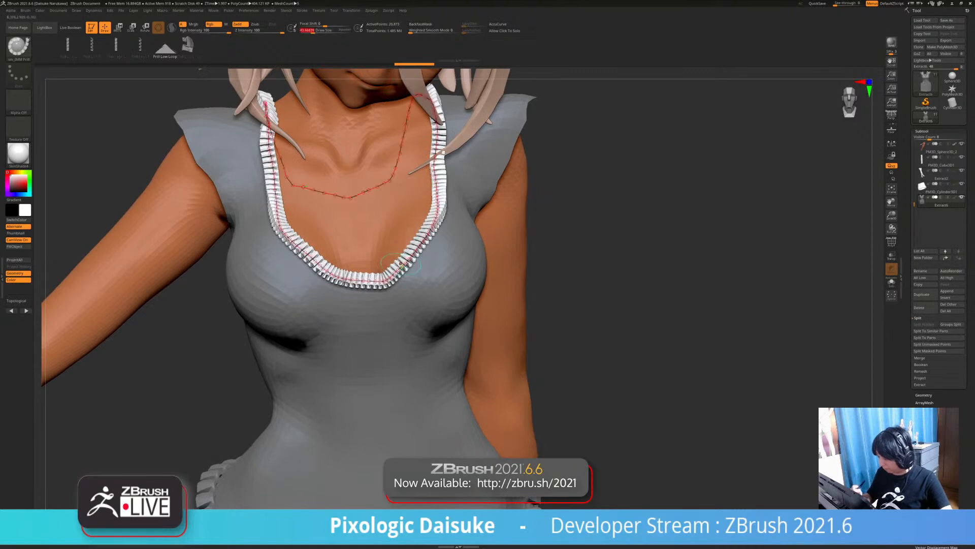
mouse_move(391, 282)
right_down()
mouse_move(419, 307)
mouse_move(410, 264)
right_up()
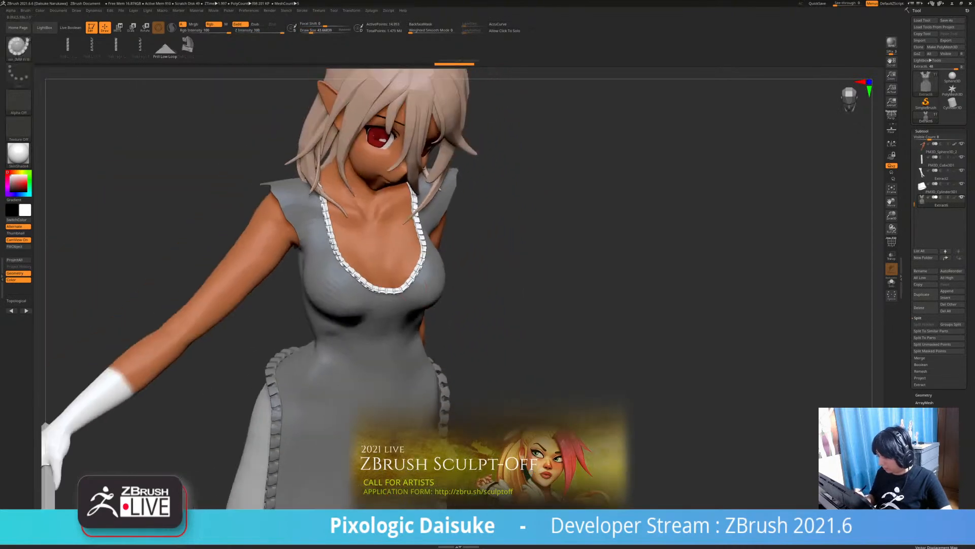
right_drag(414, 325, 391, 299)
mouse_move(409, 373)
alt+right_down()
mouse_move(381, 315)
mouse_move(418, 336)
mouse_move(624, 288)
alt+right_up()
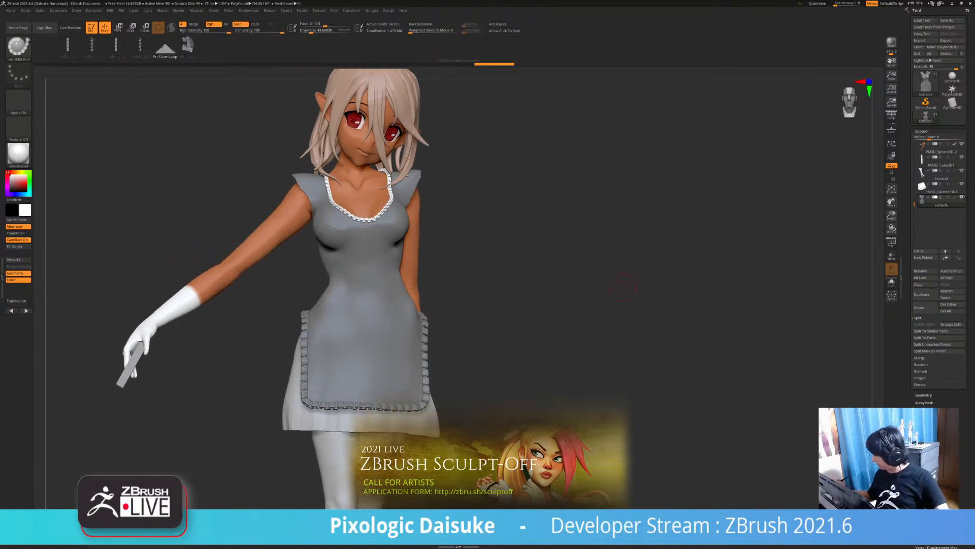
Split the dress and its attached frills into separate subtools and select the apron frill
click(925, 337)
key(Down)
key(Down)
Clear the mask on the apron frill and show its polygon wireframe
alt+right_drag(623, 288, 628, 234)
mouse_move(628, 233)
right_down()
mouse_move(685, 241)
mouse_move(640, 238)
right_up()
ctrl+right_drag(431, 324, 447, 356)
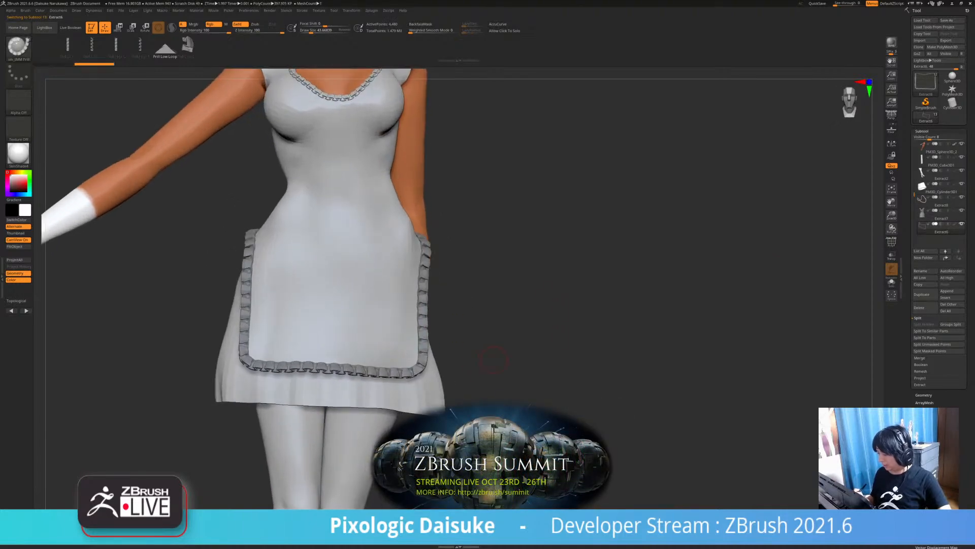
ctrl+drag(495, 315, 528, 331)
mouse_move(526, 350)
ctrl+right_down()
mouse_move(516, 325)
mouse_move(510, 351)
ctrl+right_up()
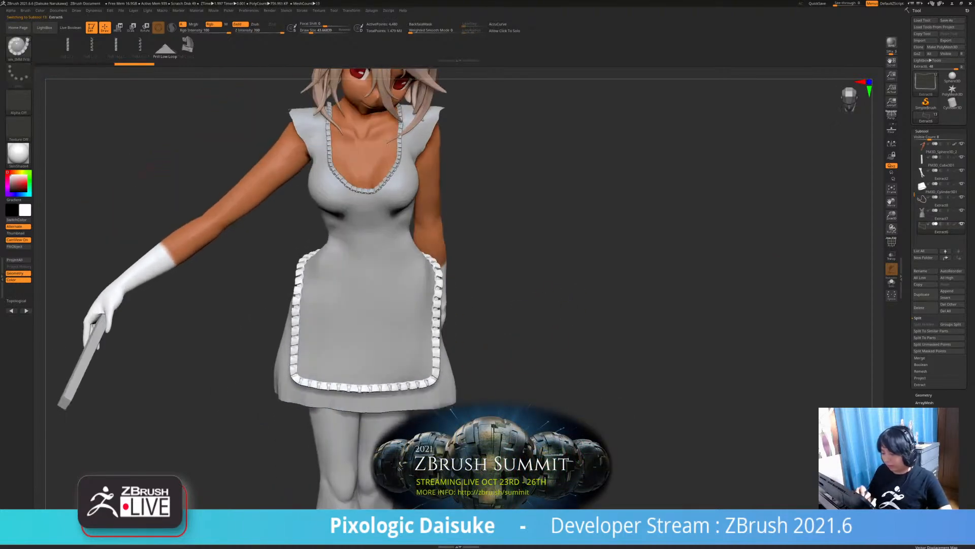
key(b)
click(891, 242)
Choose the SnakeHook brush and enlarge its draw size for reshaping the apron frill
mouse_move(460, 383)
alt+right_down()
mouse_move(432, 300)
mouse_move(441, 361)
mouse_move(348, 345)
mouse_move(439, 355)
mouse_move(433, 328)
alt+right_up()
alt+right_drag(446, 216, 466, 282)
click(18, 47)
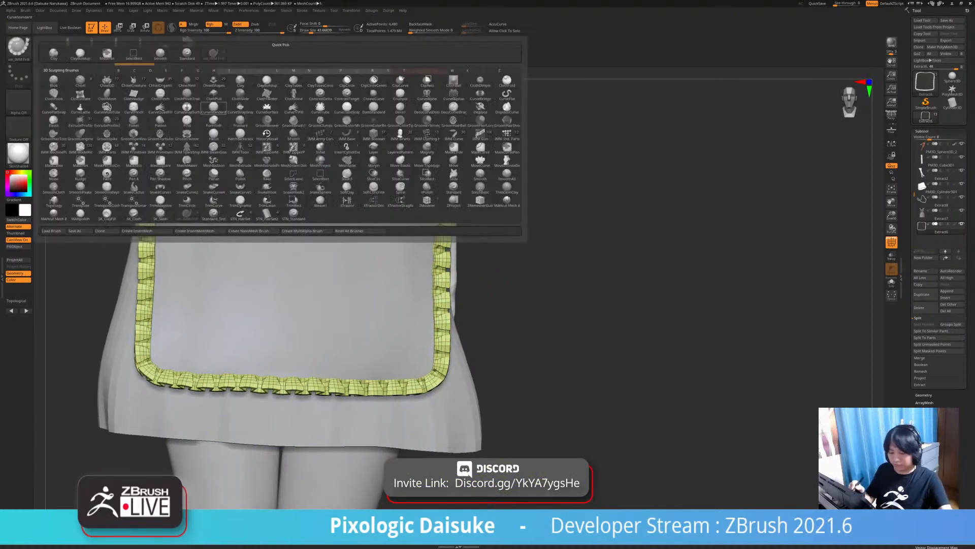
key(s)
key(h)
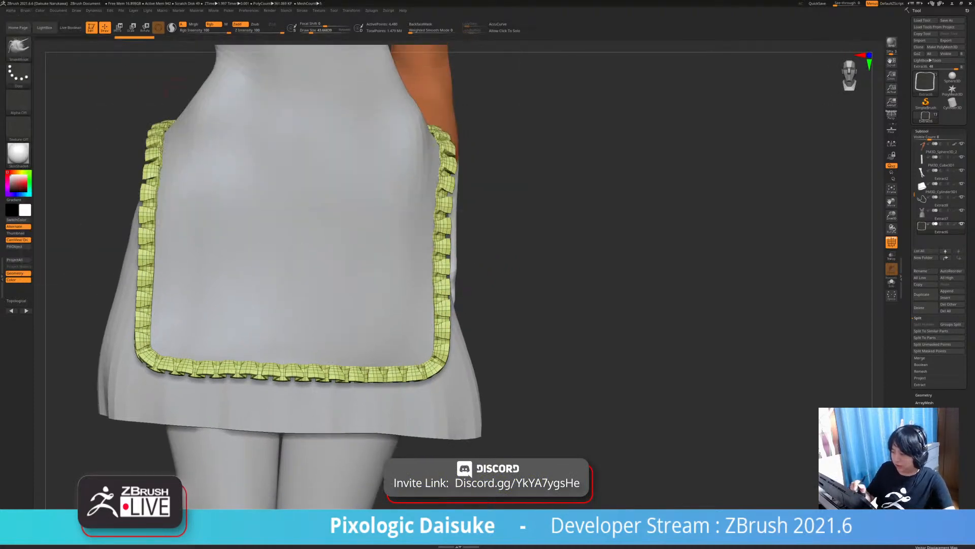
click(322, 32)
Reshape the frill along the apron's side edge with SnakeHook strokes so it follows the skirt
mouse_move(372, 87)
ctrl+right_down()
mouse_move(376, 168)
mouse_move(435, 233)
mouse_move(370, 231)
mouse_move(315, 269)
mouse_move(386, 304)
mouse_move(376, 290)
mouse_move(244, 279)
ctrl+right_up()
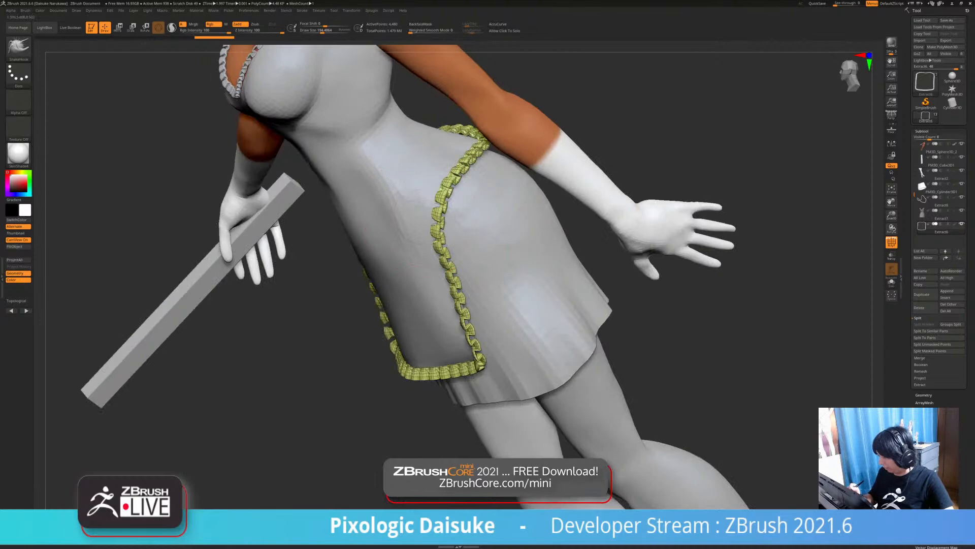
right_drag(437, 203, 437, 171)
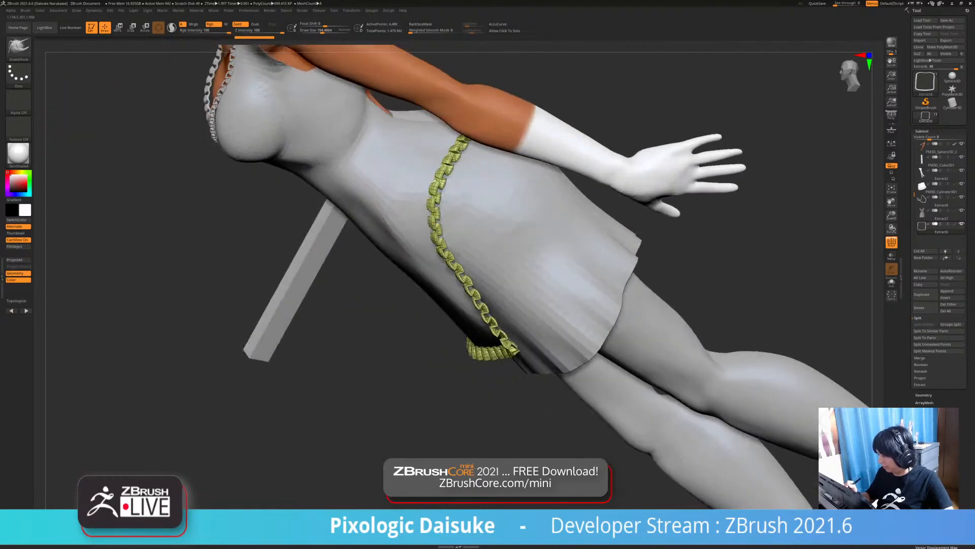
right_drag(436, 101, 413, 203)
drag(426, 189, 430, 193)
mouse_move(430, 193)
right_down()
mouse_move(352, 243)
mouse_move(487, 213)
mouse_move(446, 229)
mouse_move(420, 212)
right_up()
drag(420, 211, 393, 221)
right_drag(393, 221, 406, 170)
drag(412, 167, 384, 148)
mouse_move(385, 149)
right_down()
mouse_move(412, 260)
mouse_move(424, 229)
mouse_move(414, 246)
mouse_move(414, 193)
right_up()
drag(432, 160, 425, 158)
mouse_move(424, 158)
right_down()
mouse_move(436, 178)
mouse_move(469, 188)
right_up()
drag(442, 183, 432, 181)
mouse_move(432, 180)
right_down()
mouse_move(406, 195)
mouse_move(413, 229)
mouse_move(441, 203)
right_up()
drag(434, 204, 424, 205)
right_drag(424, 206, 432, 193)
drag(427, 204, 399, 209)
Adjust the remaining apron frill around the hips with small SnakeHook strokes
mouse_move(395, 209)
right_down()
mouse_move(410, 242)
mouse_move(393, 235)
right_up()
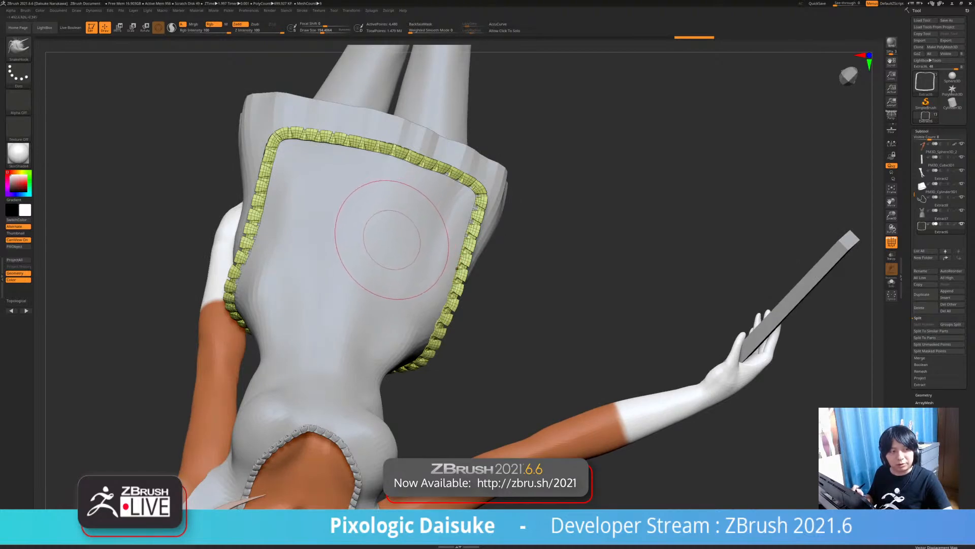
mouse_move(389, 243)
right_down()
mouse_move(411, 193)
mouse_move(389, 209)
right_up()
drag(388, 216, 371, 224)
mouse_move(370, 224)
right_down()
mouse_move(389, 216)
mouse_move(366, 203)
mouse_move(396, 205)
right_up()
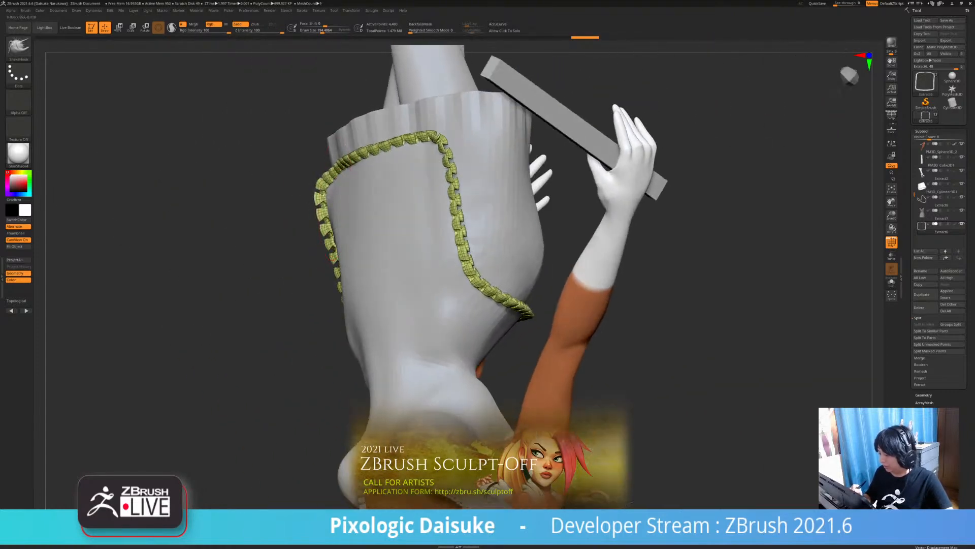
drag(523, 310, 528, 315)
right_drag(351, 223, 372, 243)
drag(336, 331, 333, 337)
mouse_move(339, 237)
right_down()
mouse_move(359, 251)
mouse_move(337, 257)
mouse_move(320, 228)
right_up()
Make the dress the active subtool and clear its mask
right_drag(302, 254, 422, 319)
alt+click(386, 254)
right_drag(402, 284, 556, 276)
ctrl+drag(541, 232, 556, 248)
right_drag(462, 249, 518, 260)
alt+right_drag(384, 337, 374, 264)
right_drag(434, 267, 380, 269)
Choose the CurveMultiTube brush and reduce its draw size for the dress's back cutout
click(18, 46)
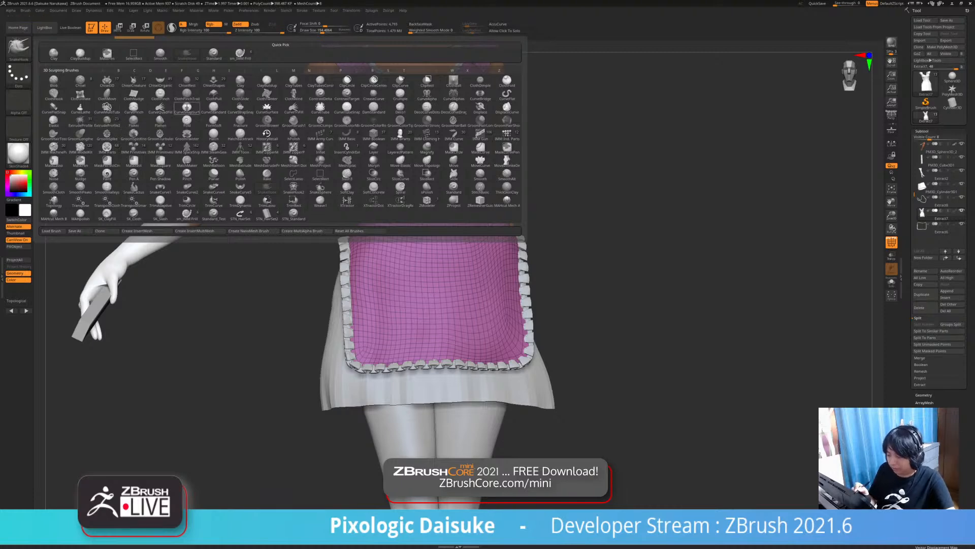
click(106, 108)
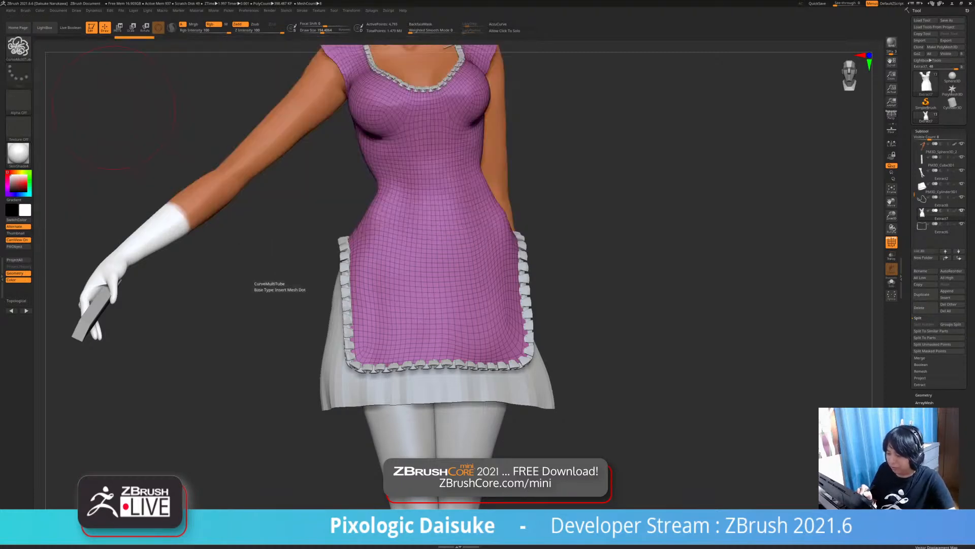
alt+right_drag(305, 167, 292, 312)
mouse_move(178, 244)
right_down()
mouse_move(345, 254)
mouse_move(386, 234)
mouse_move(419, 247)
mouse_move(419, 314)
mouse_move(419, 282)
right_up()
drag(323, 32, 315, 31)
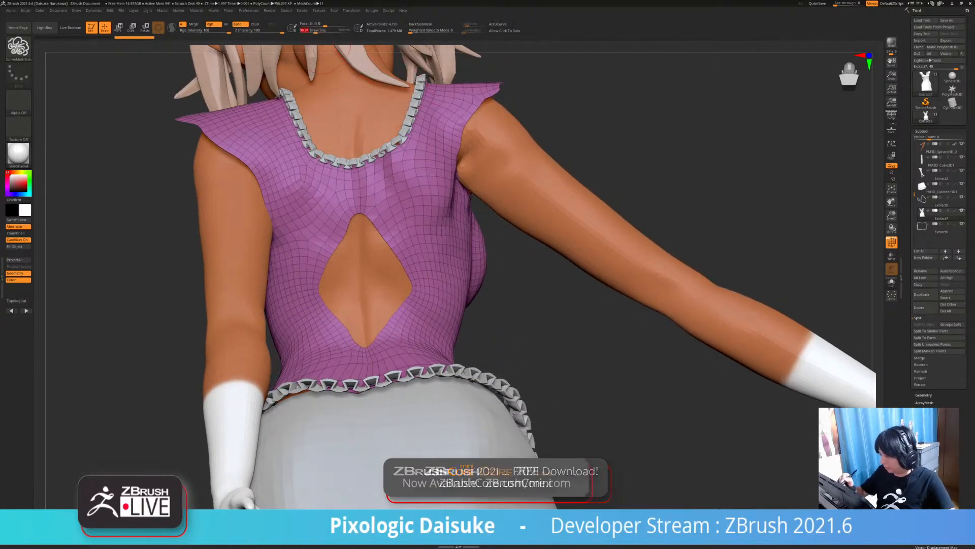
Try tube trims of different draw sizes around the diamond cutout on the dress's back
mouse_move(383, 239)
mouse_down()
mouse_move(401, 239)
mouse_move(379, 246)
mouse_up()
key(ctrl+z)
drag(317, 31, 313, 31)
mouse_move(373, 239)
right_down()
mouse_move(394, 238)
mouse_move(371, 220)
mouse_move(382, 226)
mouse_move(383, 264)
mouse_move(370, 219)
right_up()
click(380, 235)
click(314, 31)
click(391, 250)
key(ctrl+z)
key(ctrl+z)
key(ctrl+z)
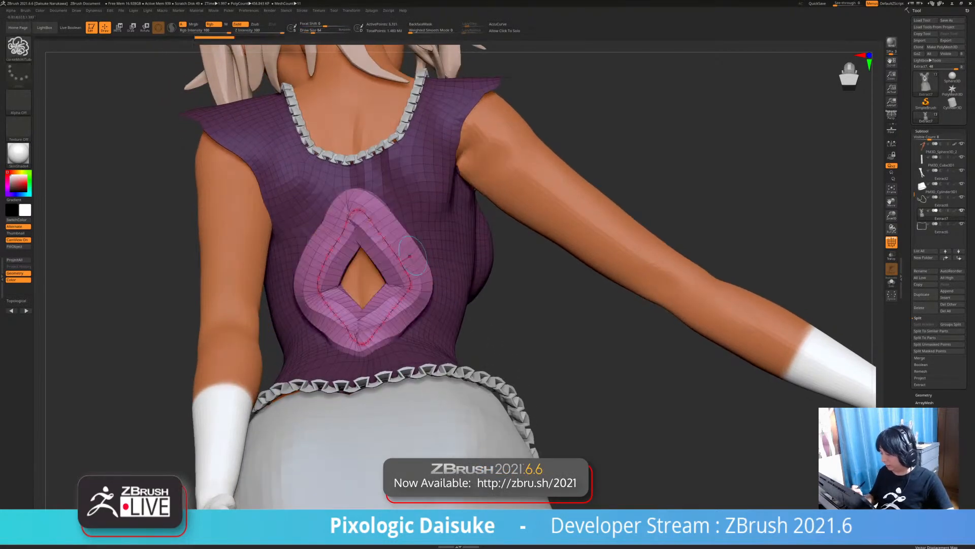
Try drawing the tube along the diamond back cutout with Lazy Mouse turned on
right_drag(404, 278, 419, 293)
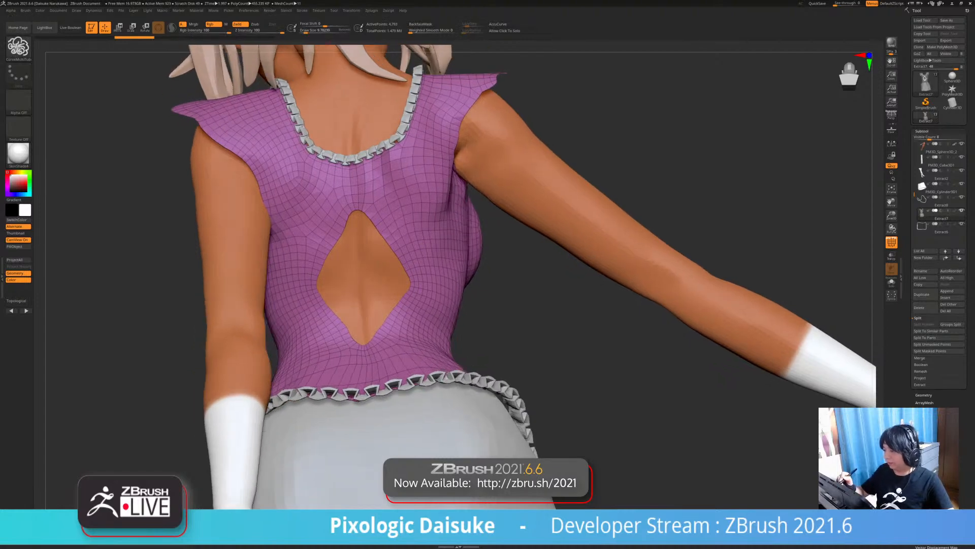
mouse_move(303, 11)
click(318, 122)
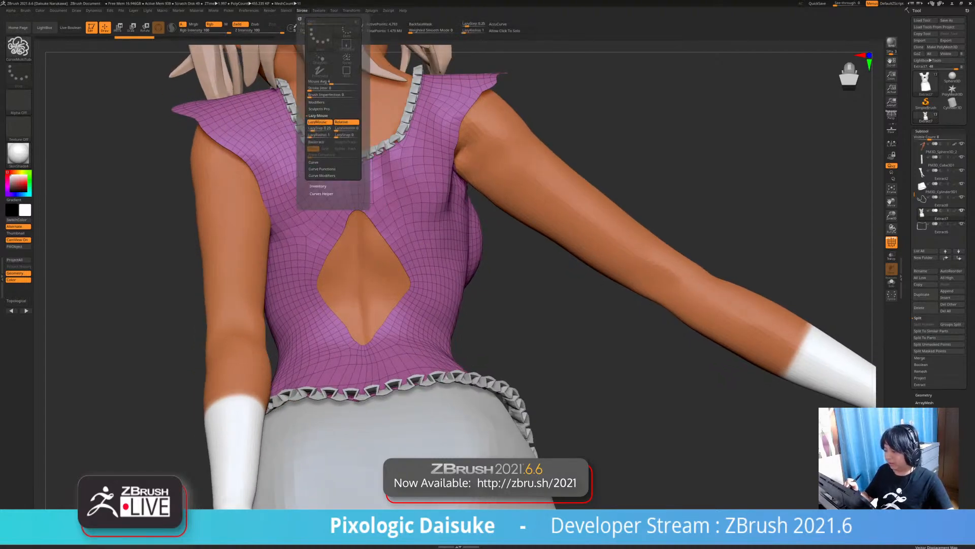
drag(397, 240, 407, 229)
key(ctrl+z)
click(302, 10)
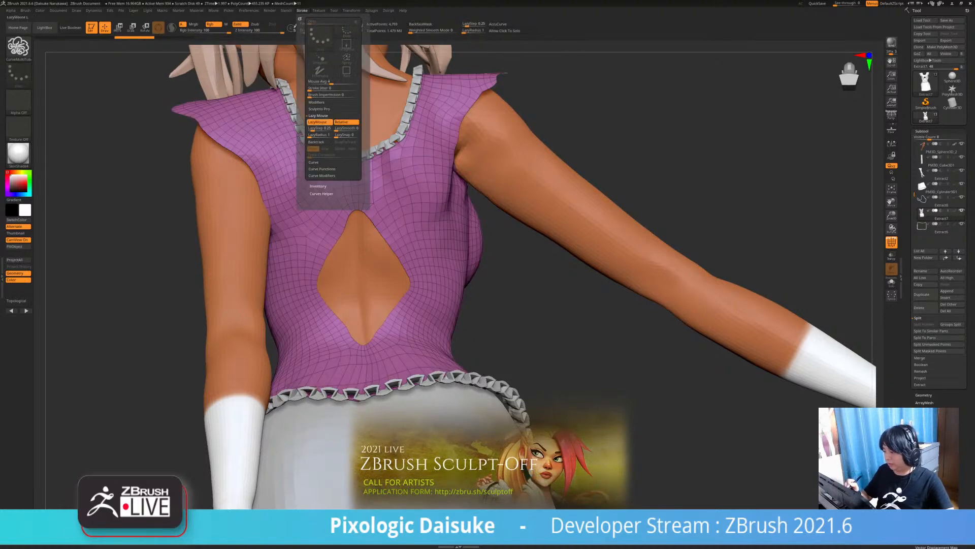
click(318, 122)
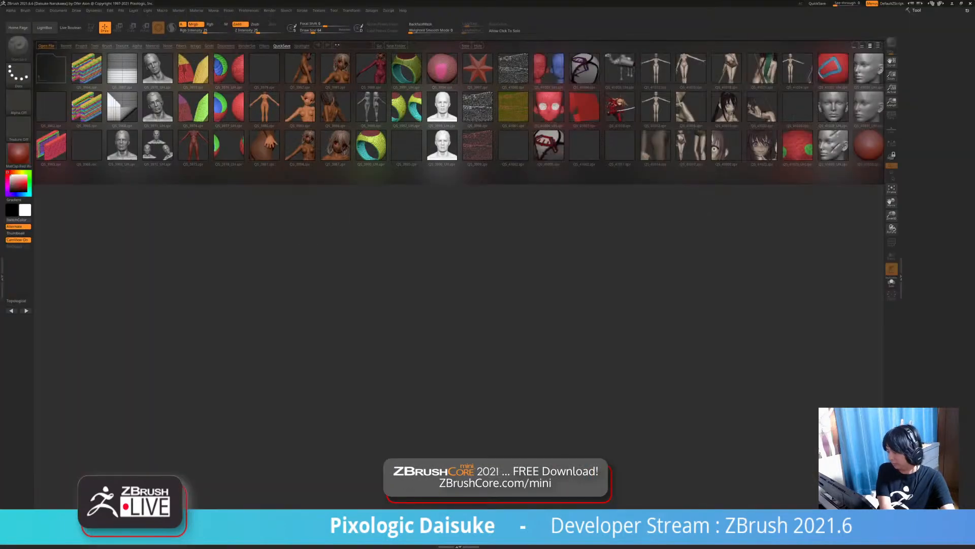
Reopen the saved character model and choose the custom frill insert brush for the back neckline
key(comma)
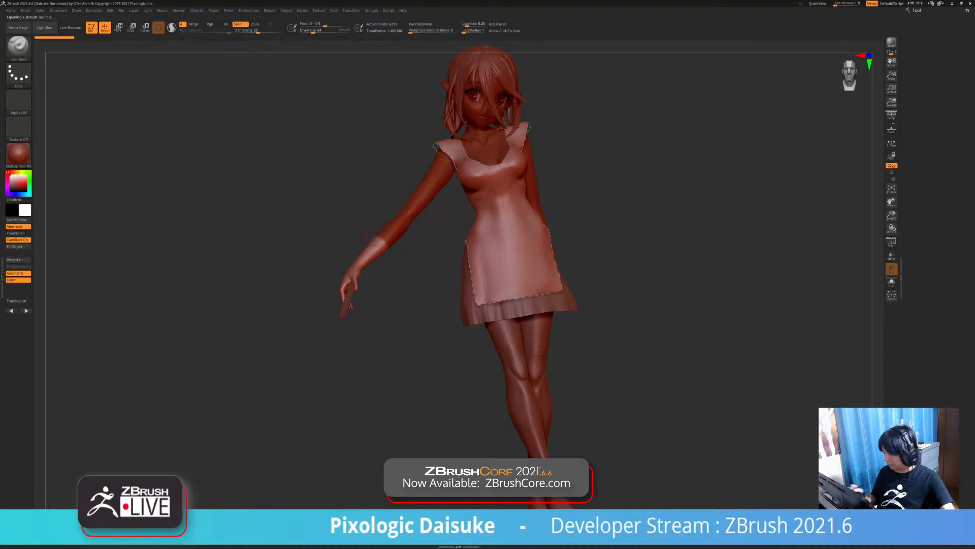
mouse_move(403, 226)
right_down()
mouse_move(503, 231)
mouse_move(468, 288)
right_up()
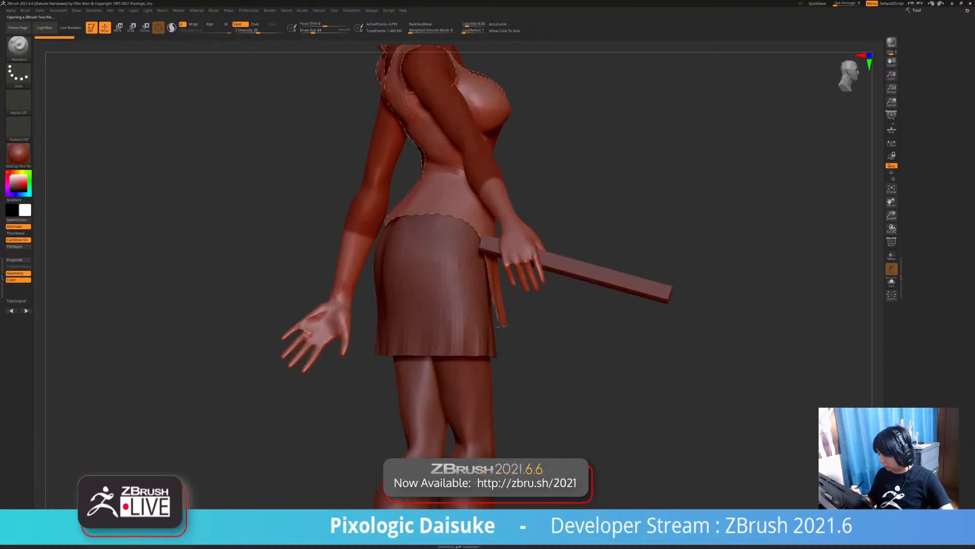
key(b)
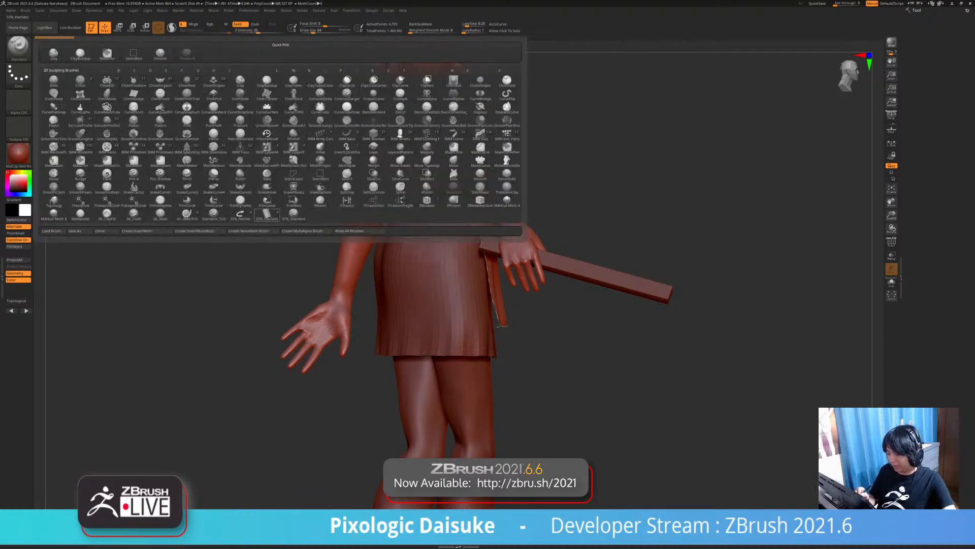
click(187, 214)
mouse_move(480, 295)
ctrl+right_down()
mouse_move(480, 340)
mouse_move(543, 351)
mouse_move(544, 305)
mouse_move(584, 313)
mouse_move(587, 335)
ctrl+right_up()
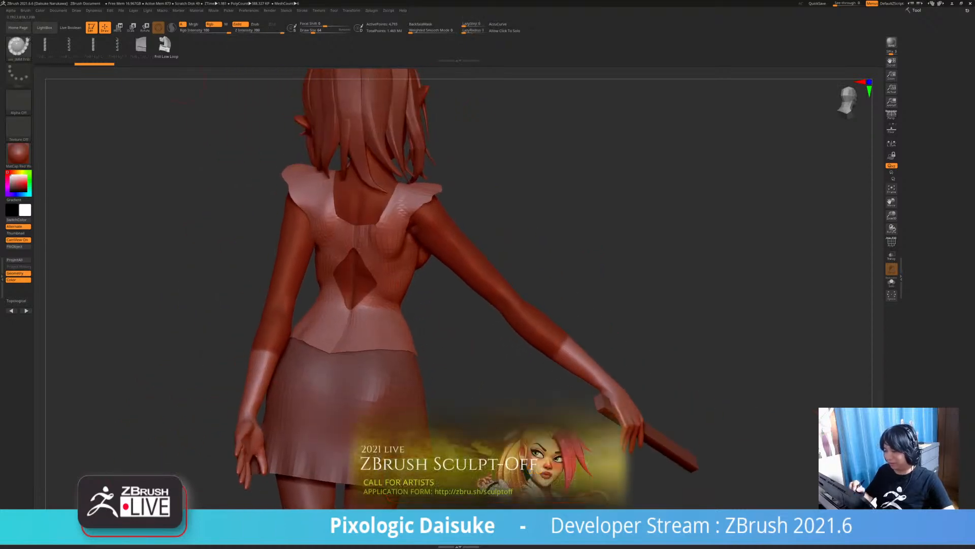
mouse_move(386, 224)
ctrl+right_down()
mouse_move(386, 263)
mouse_move(386, 214)
ctrl+right_up()
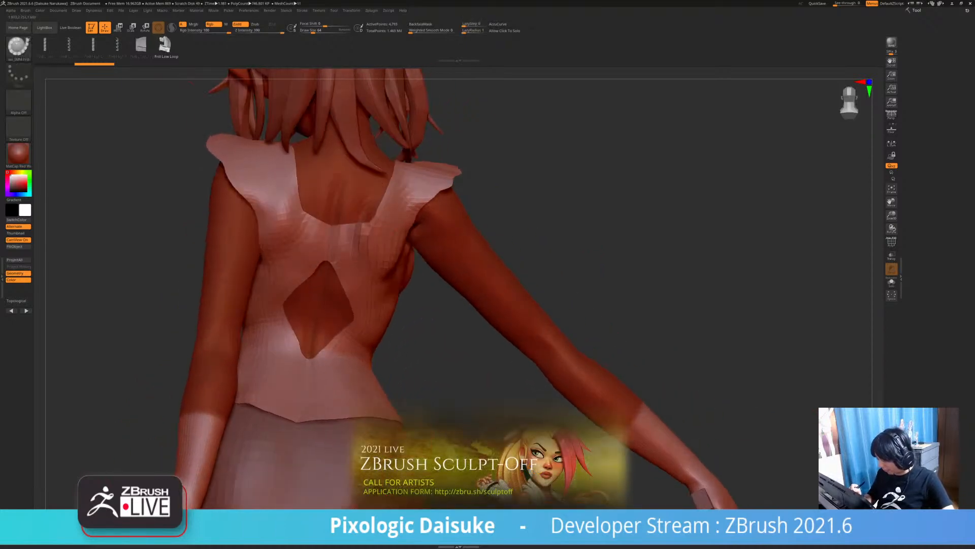
Turn off Lazy Mouse for the frill brush
click(302, 11)
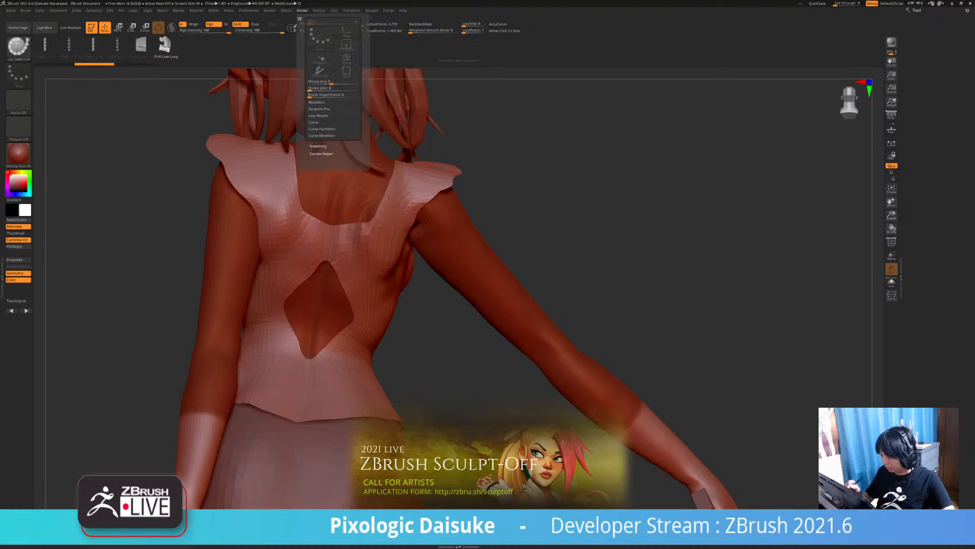
click(318, 116)
click(319, 122)
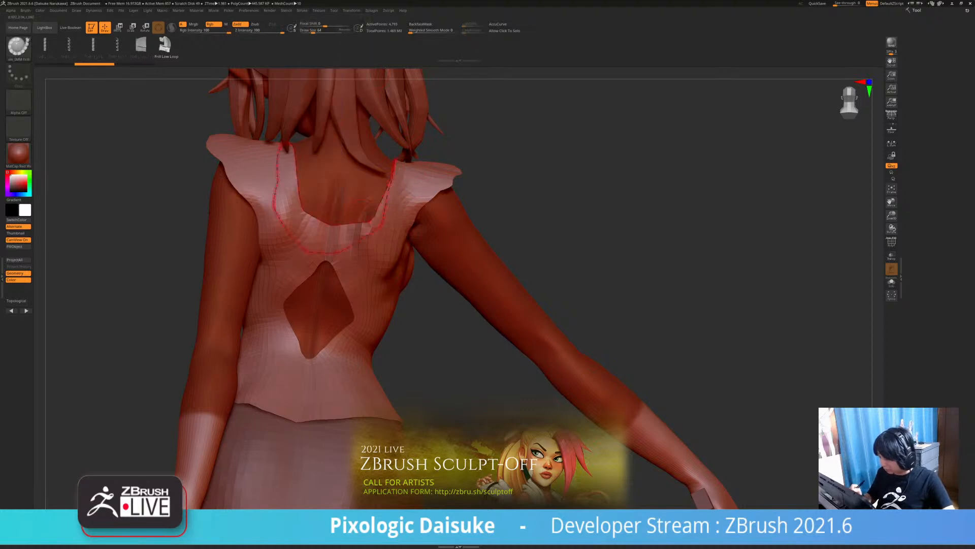
Try inserting a frill along the back neckline of the dress
click(306, 211)
mouse_move(366, 224)
right_down()
mouse_move(333, 246)
mouse_move(374, 241)
mouse_move(323, 226)
right_up()
click(359, 227)
mouse_move(389, 201)
right_down()
mouse_move(426, 202)
mouse_move(394, 198)
mouse_move(400, 193)
right_up()
key(ctrl+z)
key(ctrl+z)
Insert a Frill Low Loop trim along the dress's neckline edge
click(26, 10)
click(42, 195)
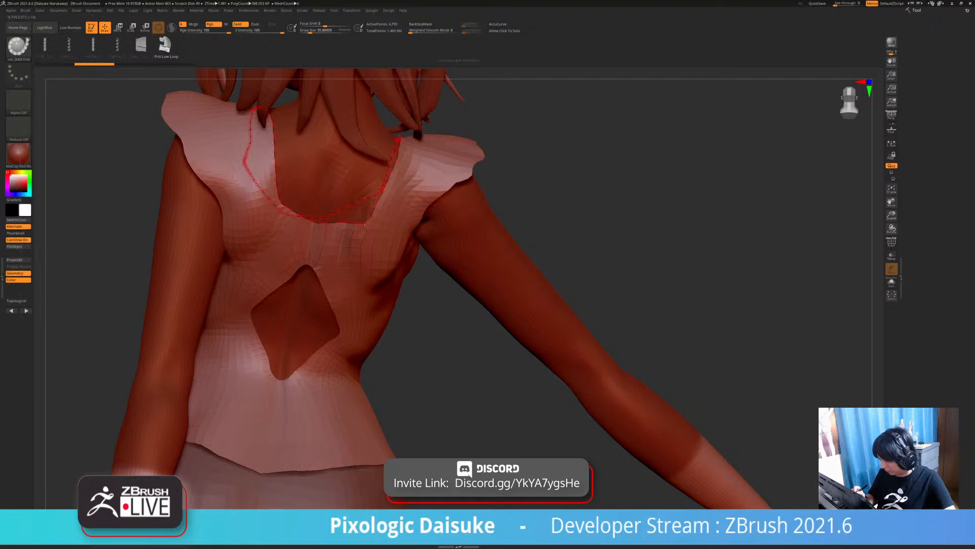
click(364, 224)
mouse_move(364, 224)
right_down()
mouse_move(399, 226)
mouse_move(366, 217)
mouse_move(363, 199)
mouse_move(361, 239)
mouse_move(381, 236)
mouse_move(346, 240)
mouse_move(347, 190)
mouse_move(178, 193)
mouse_move(177, 224)
mouse_move(90, 207)
right_up()
click(368, 198)
click(336, 252)
Try inserting a wide frill around the sides and bottom hem of the apron
ctrl+right_drag(337, 252, 337, 294)
right_drag(337, 295, 379, 259)
mouse_move(426, 320)
right_down()
mouse_move(383, 264)
mouse_move(383, 229)
right_up()
right_drag(383, 228, 333, 190)
click(372, 317)
mouse_move(371, 317)
right_down()
mouse_move(401, 315)
mouse_move(402, 350)
mouse_move(379, 333)
right_up()
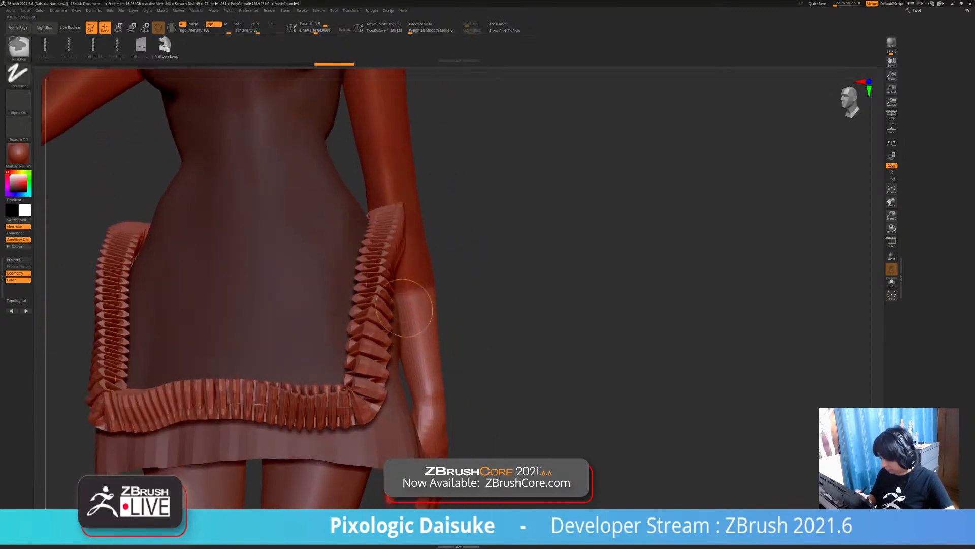
key(ctrl+z)
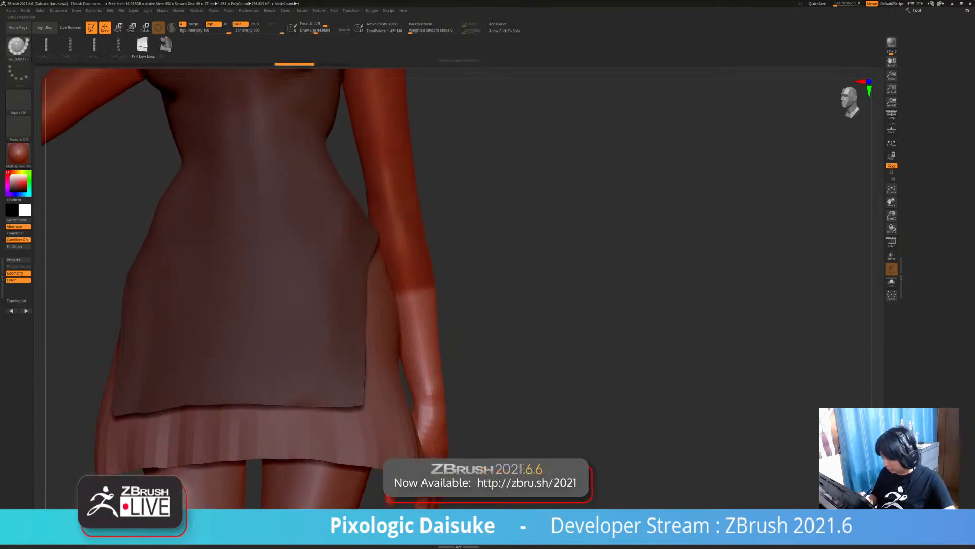
Try inserting a frill around the apron's sides and hem while varying the draw size and checking the brush modifiers
click(368, 304)
right_drag(368, 304, 416, 303)
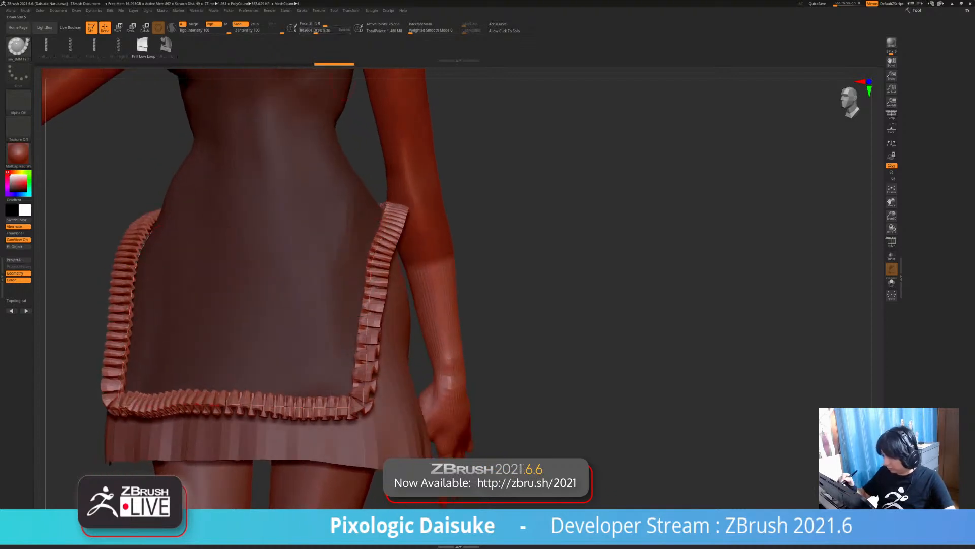
click(366, 279)
mouse_move(366, 278)
right_down()
mouse_move(386, 256)
mouse_move(374, 286)
right_up()
drag(312, 31, 315, 31)
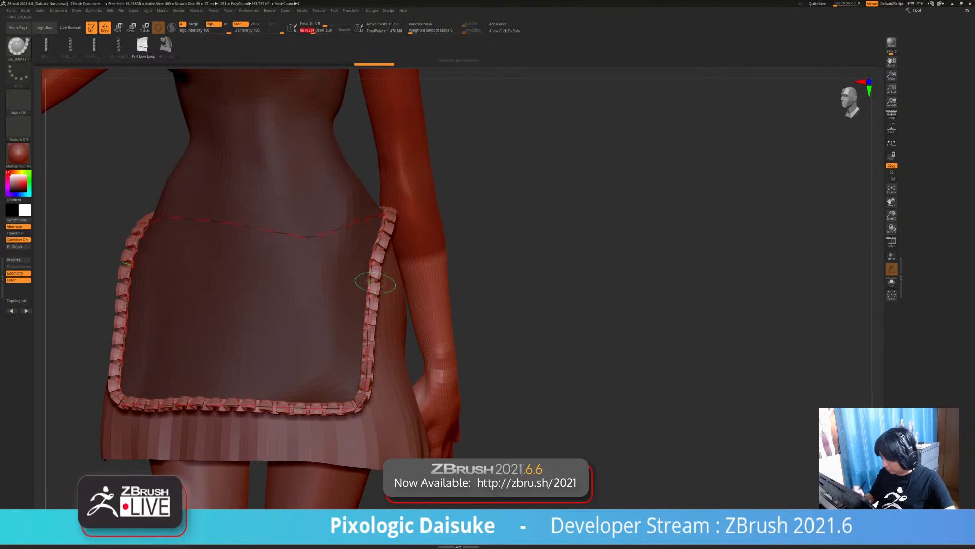
click(371, 273)
click(25, 10)
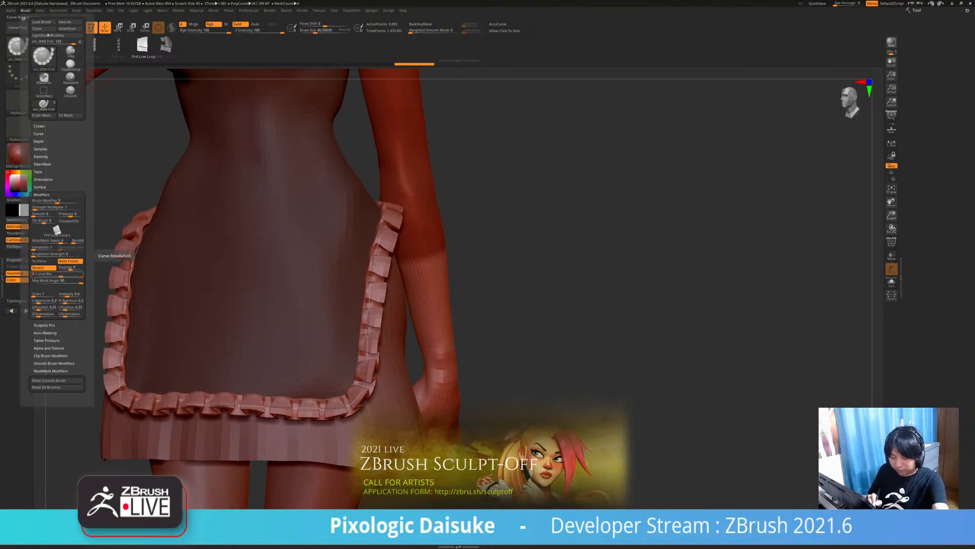
right_drag(381, 300, 373, 310)
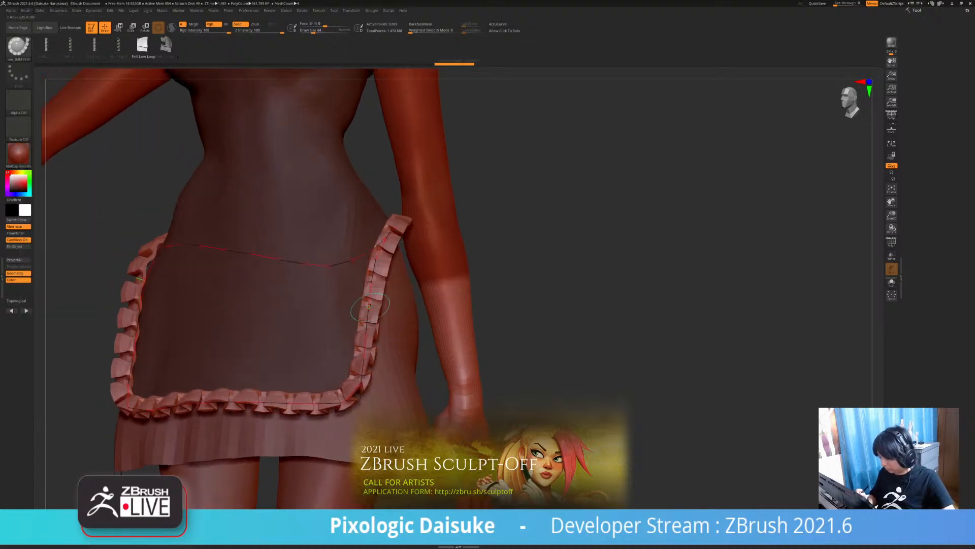
key(ctrl+z)
key(ctrl+z)
key(ctrl+z)
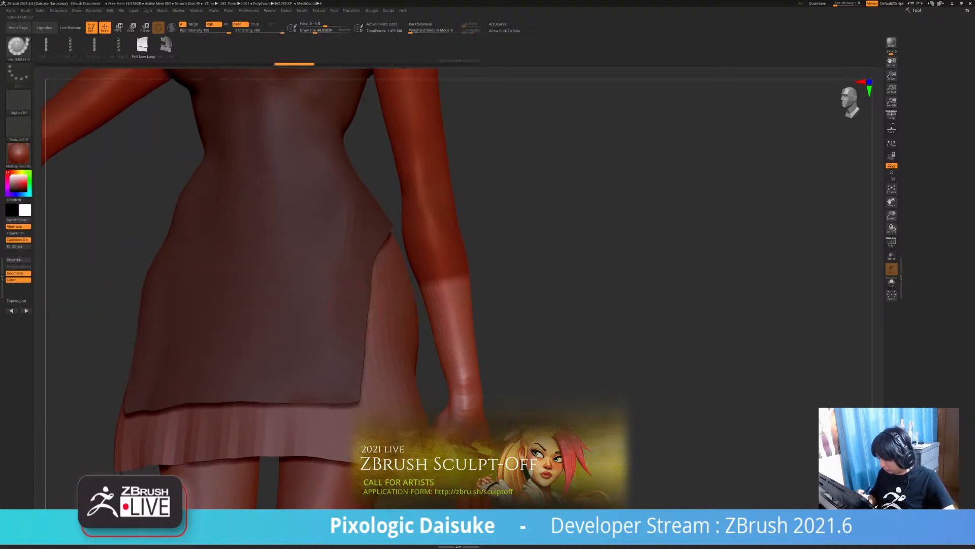
Insert a frill trim around the apron's sides and bottom hem and update it at a draw size of 64
shift+drag(367, 308, 369, 300)
right_drag(378, 295, 406, 301)
click(323, 30)
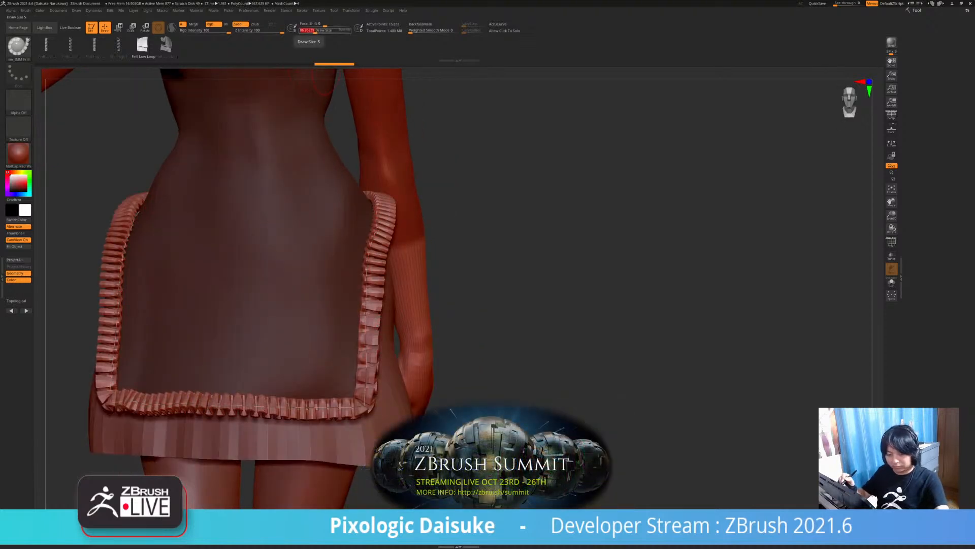
key(Return)
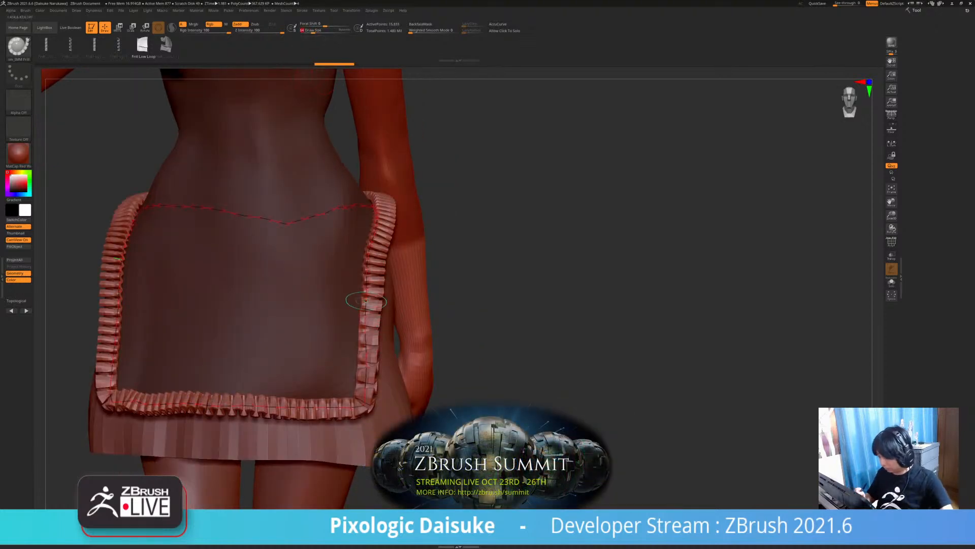
click(364, 299)
mouse_move(384, 307)
right_down()
mouse_move(363, 303)
mouse_move(356, 254)
mouse_move(406, 244)
right_up()
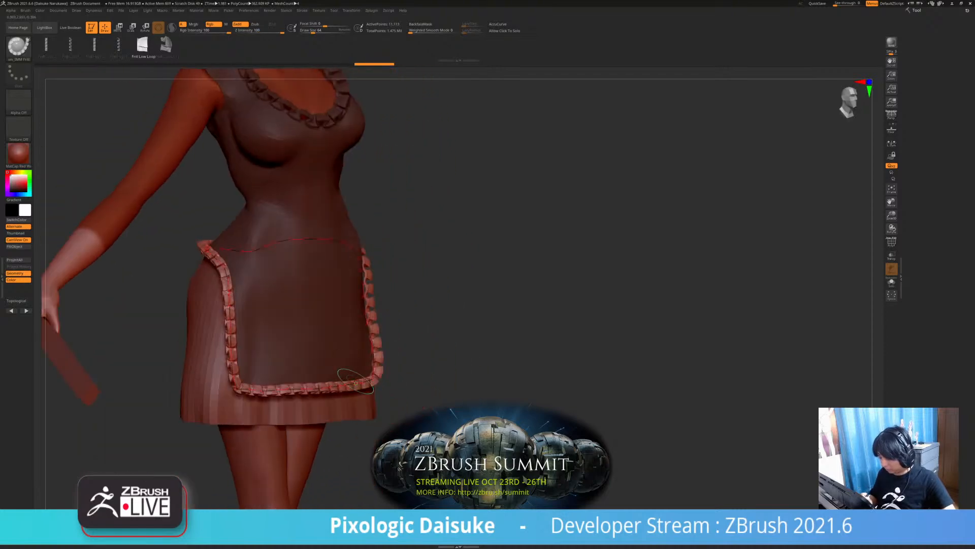
Switch the material to SkinShade4 and clear the mask on the dress
right_drag(305, 239, 457, 244)
right_drag(559, 243, 356, 244)
ctrl+right_drag(508, 284, 518, 254)
click(18, 153)
click(159, 157)
right_drag(538, 340, 550, 295)
ctrl+drag(551, 295, 564, 310)
right_drag(564, 310, 533, 280)
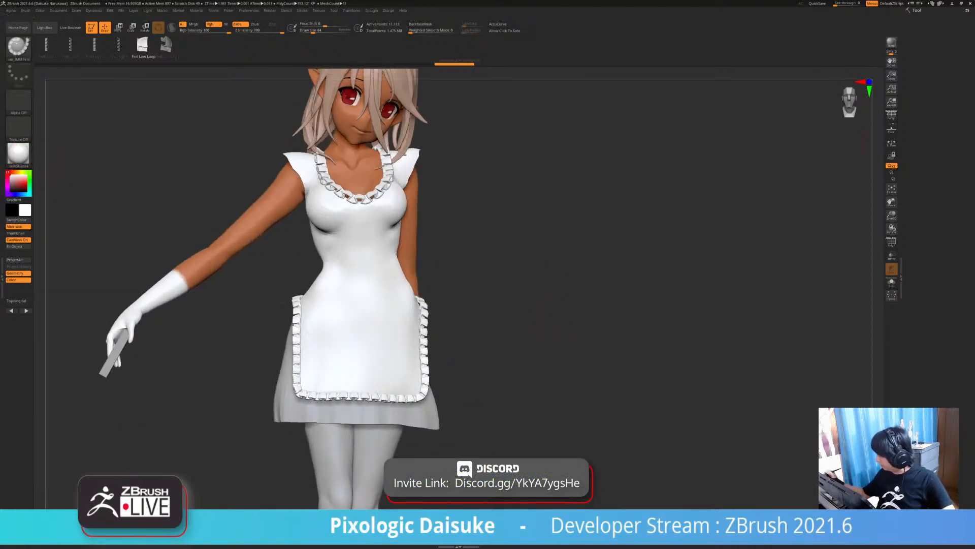
Split the apron frill off the dress and make it the active subtool
click(916, 10)
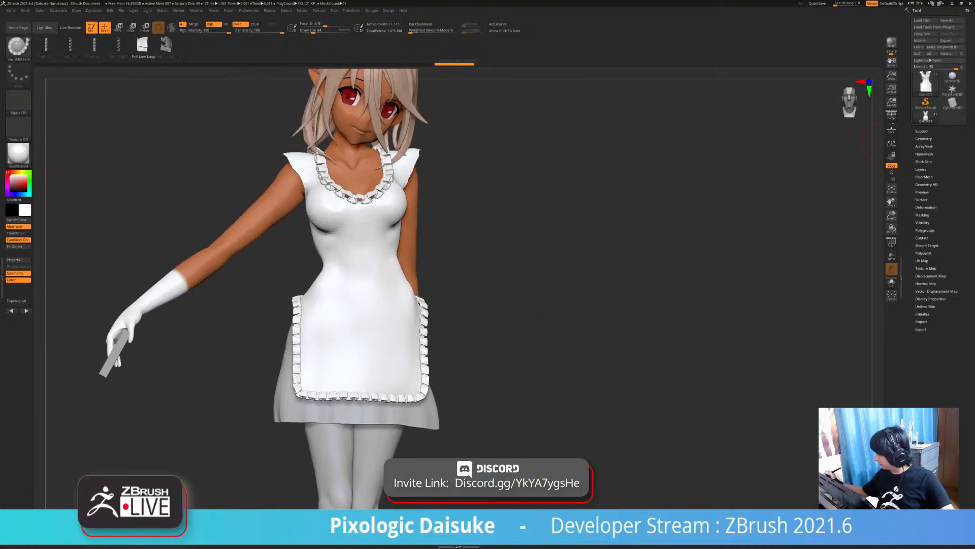
click(922, 131)
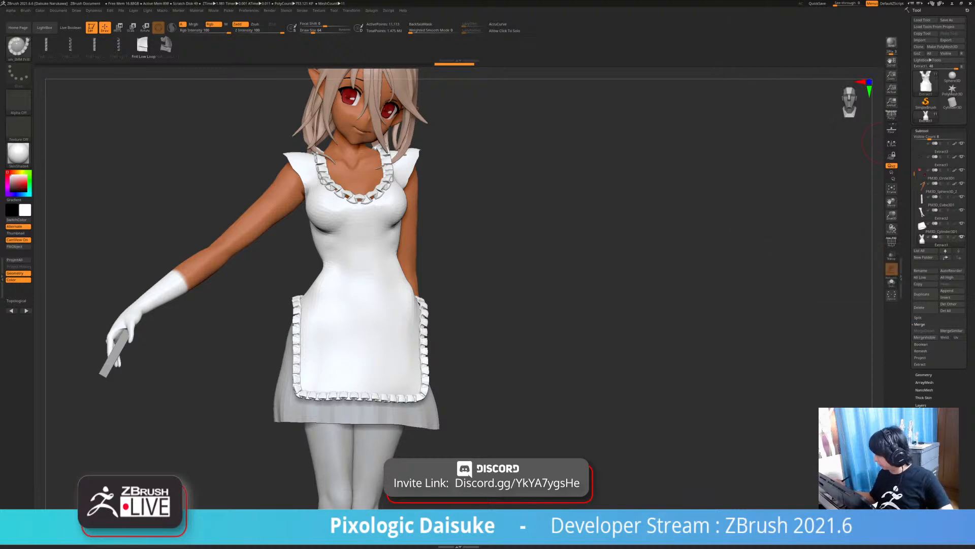
click(919, 318)
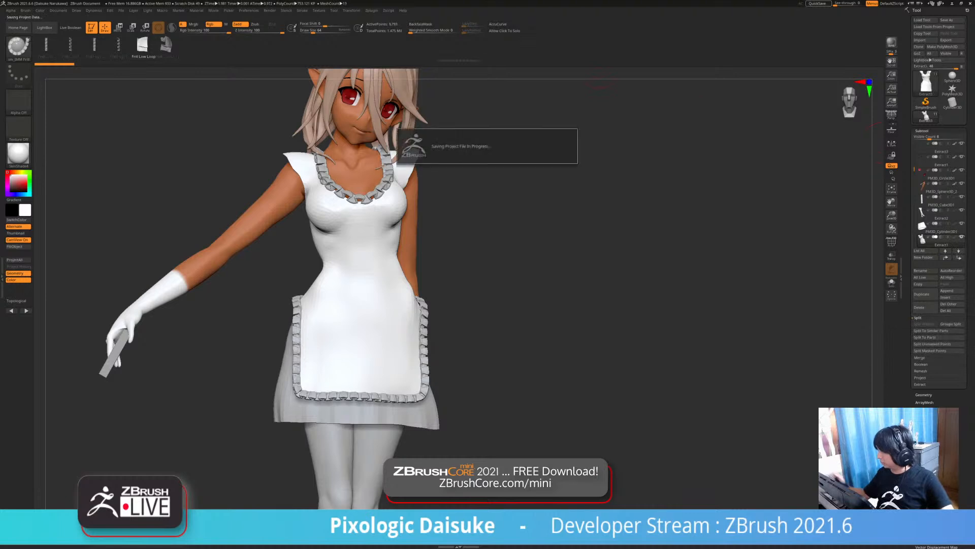
alt+click(426, 327)
alt+drag(440, 333, 388, 263)
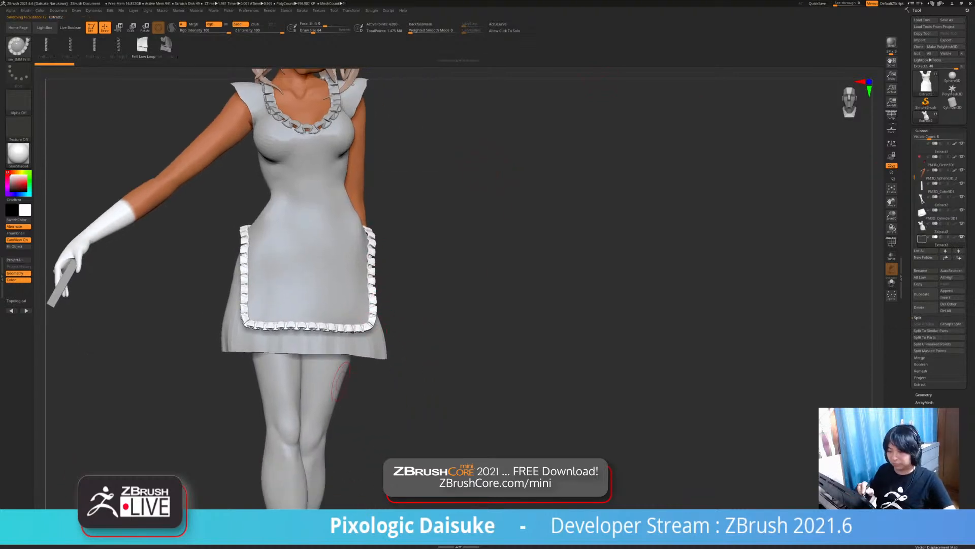
Pull the sides and bottom corners of the apron frill into shape with a large SnakeHook brush
key(b)
key(s)
key(h)
click(323, 31)
mouse_move(178, 229)
mouse_down()
mouse_move(275, 224)
mouse_move(178, 232)
mouse_move(145, 260)
mouse_up()
drag(235, 297, 242, 295)
mouse_move(152, 294)
mouse_down()
mouse_move(195, 292)
mouse_move(204, 338)
mouse_move(139, 346)
mouse_up()
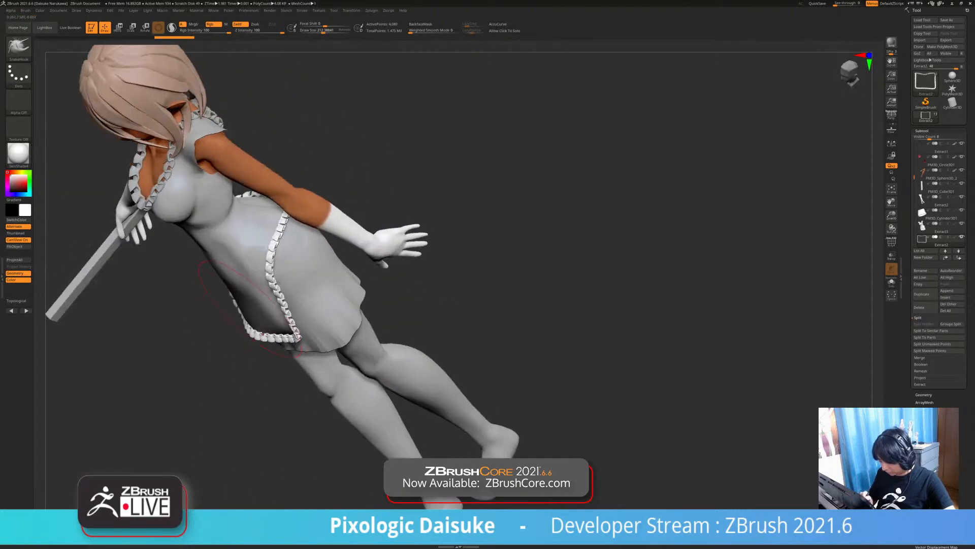
drag(299, 337, 294, 332)
drag(168, 356, 287, 299)
drag(304, 262, 299, 262)
drag(292, 274, 224, 305)
mouse_move(176, 280)
mouse_down()
mouse_move(229, 249)
mouse_move(277, 248)
mouse_up()
drag(277, 310, 273, 311)
mouse_move(315, 274)
mouse_down()
mouse_move(176, 249)
mouse_move(163, 264)
mouse_up()
drag(367, 211, 374, 209)
mouse_move(406, 208)
mouse_down()
mouse_move(286, 246)
mouse_move(325, 238)
mouse_move(294, 237)
mouse_up()
drag(325, 204, 336, 159)
Reduce the SnakeHook draw size to about 107.6 and refine the ruffles at the apron frill's bottom corners and hem
click(317, 31)
mouse_move(329, 195)
mouse_down()
mouse_move(337, 178)
mouse_move(296, 172)
mouse_up()
alt+drag(333, 172, 335, 213)
drag(300, 156, 295, 153)
mouse_move(364, 175)
mouse_down()
mouse_move(351, 195)
mouse_move(325, 190)
mouse_up()
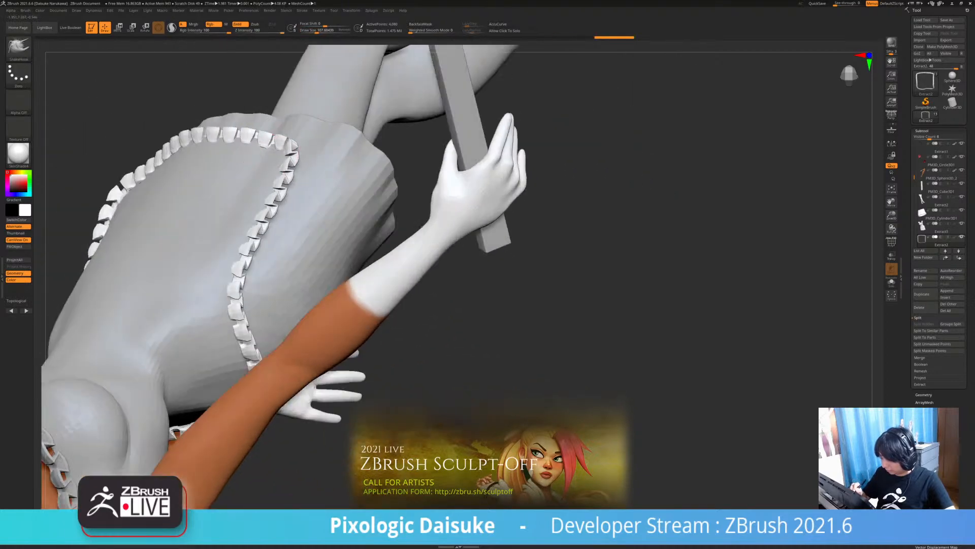
right_drag(260, 146, 335, 153)
drag(299, 153, 295, 154)
right_drag(299, 161, 325, 162)
drag(306, 152, 302, 155)
mouse_move(305, 161)
right_down()
mouse_move(314, 163)
mouse_move(243, 184)
right_up()
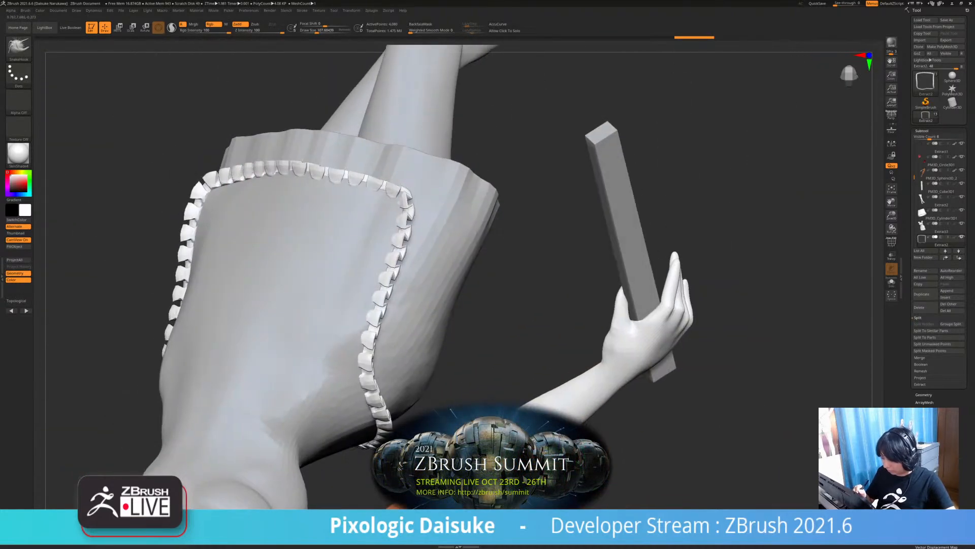
drag(208, 179, 204, 182)
right_drag(216, 178, 234, 180)
drag(214, 179, 209, 181)
right_drag(219, 181, 267, 177)
drag(266, 172, 264, 175)
ctrl+right_drag(266, 174, 368, 273)
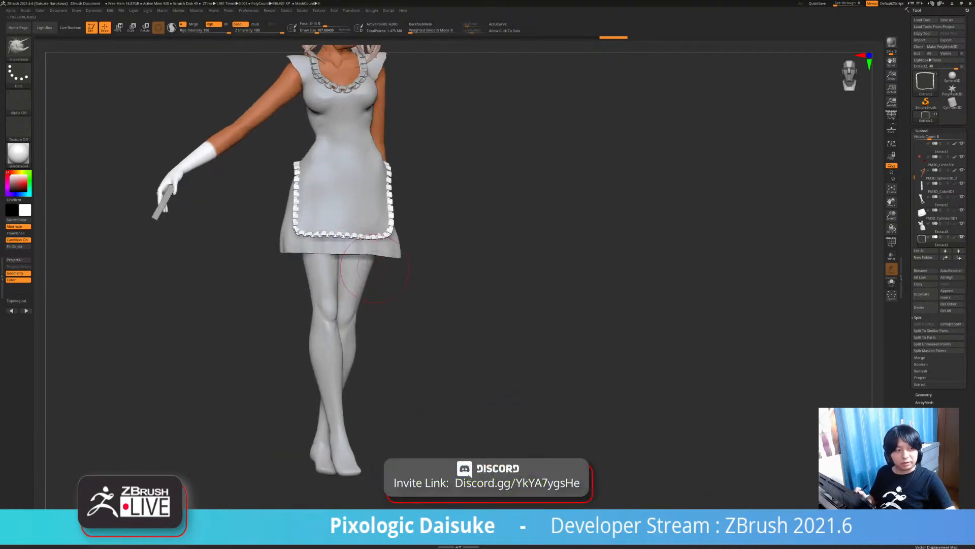
Bring the character's head into view and enable Allow Click To Solo
alt+right_drag(350, 186, 265, 487)
alt+right_drag(452, 108, 415, 270)
alt+click(414, 269)
right_drag(292, 227, 359, 193)
alt+click(351, 192)
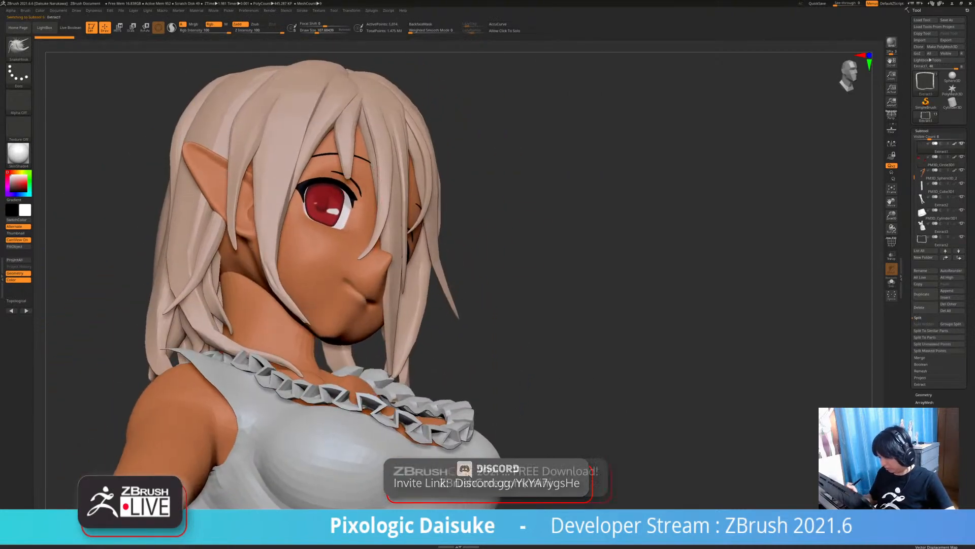
right_drag(496, 224, 438, 250)
click(507, 31)
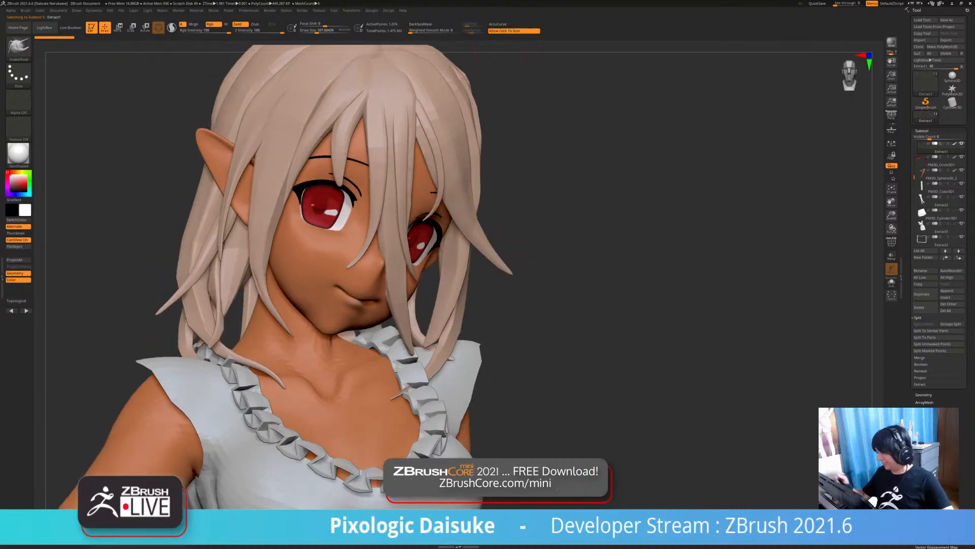
Select the irises' subtool and isolate it with click-to-solo, restoring the full model at the end
alt+click(332, 206)
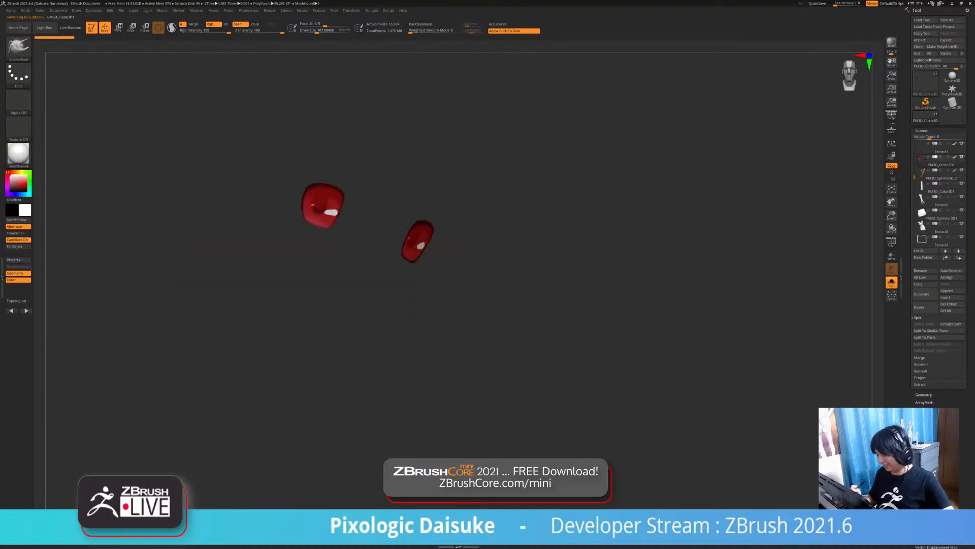
click(465, 236)
ctrl+right_drag(500, 241, 545, 303)
click(633, 305)
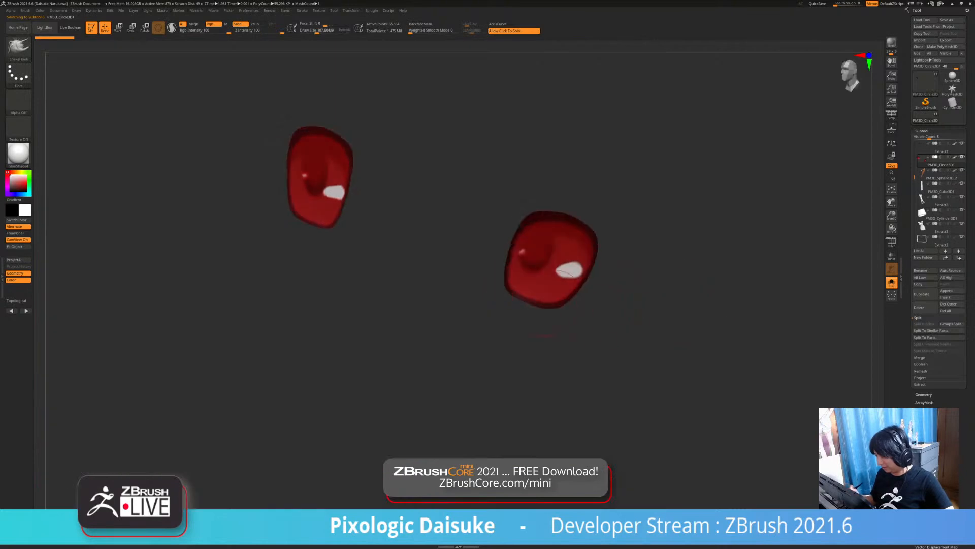
click(545, 315)
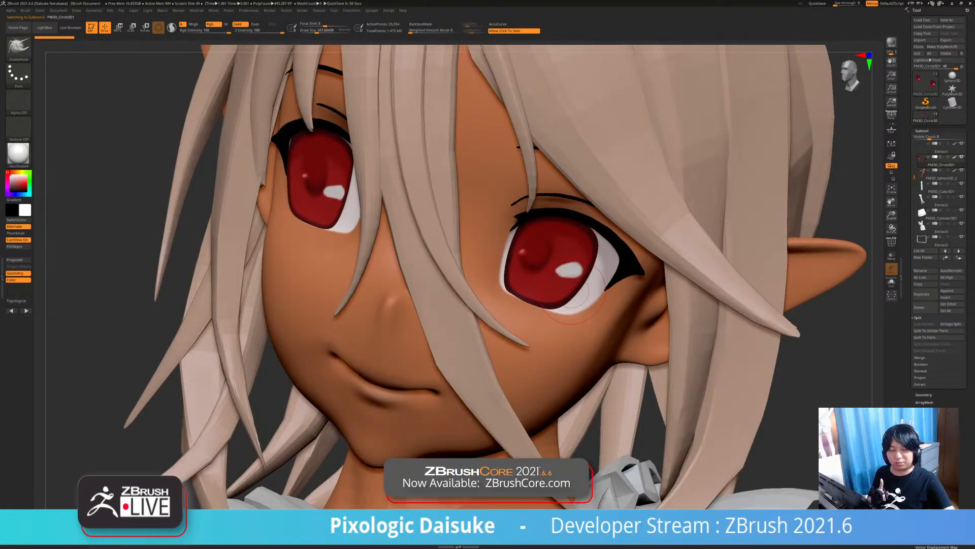
Show the polyframe on the irises to examine their mesh, and hide it again
click(891, 242)
mouse_move(325, 216)
right_down()
mouse_move(396, 216)
mouse_move(381, 214)
right_up()
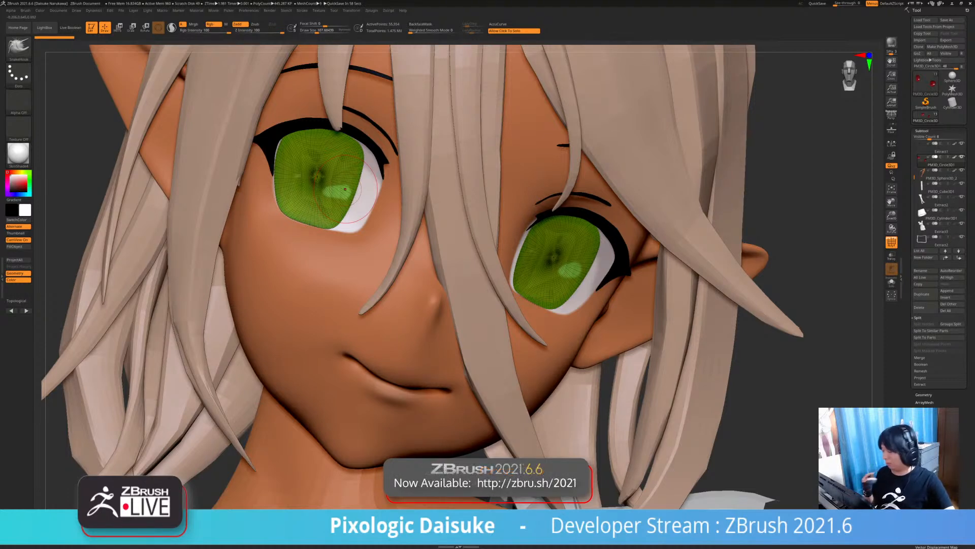
click(892, 242)
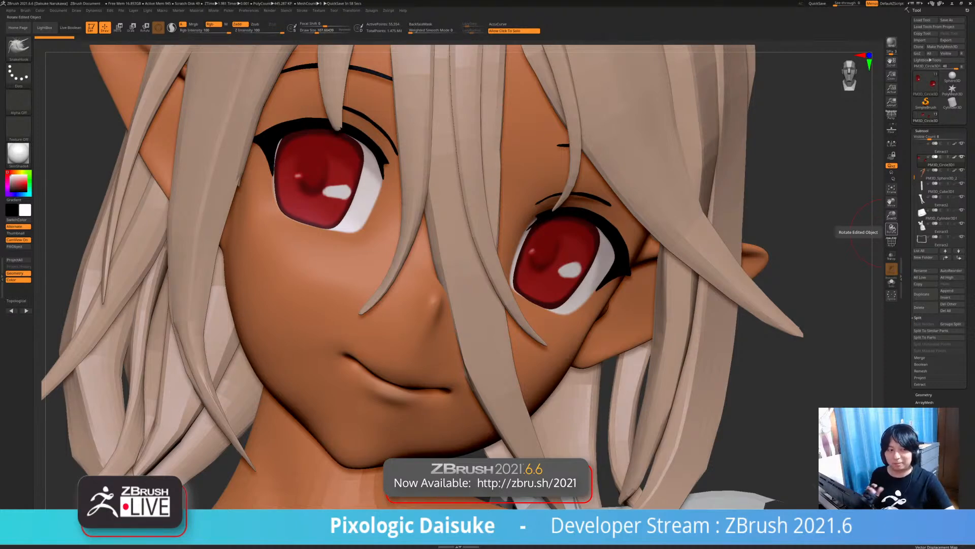
ctrl+right_drag(812, 313, 792, 239)
mouse_move(793, 284)
right_down()
mouse_move(751, 280)
mouse_move(711, 234)
right_up()
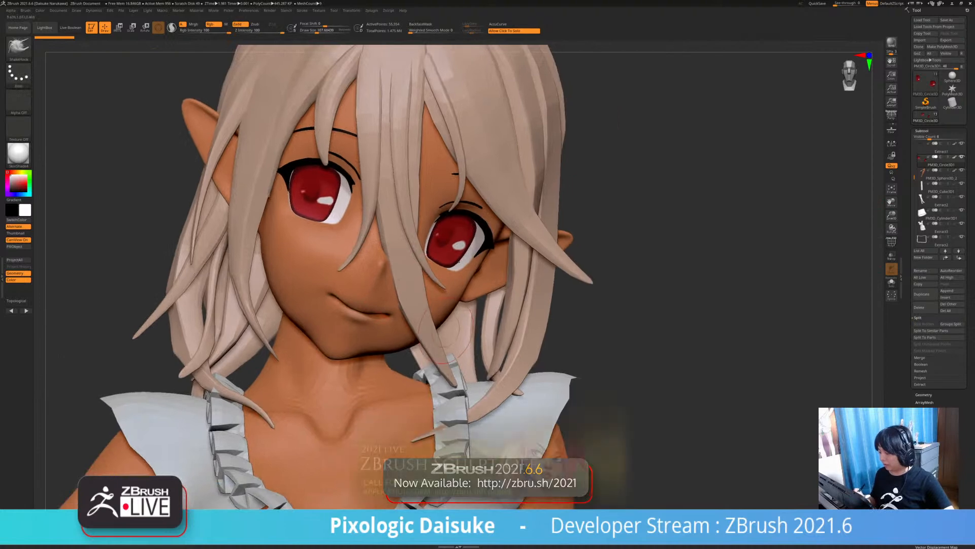
mouse_move(391, 300)
right_down()
mouse_move(431, 350)
mouse_move(432, 305)
right_up()
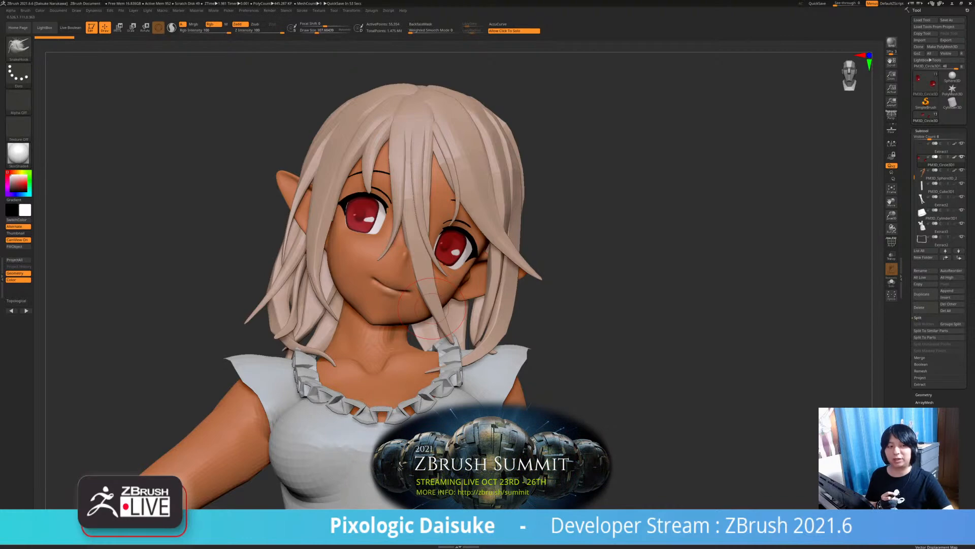
Toggle solo mode repeatedly from the empty canvas to examine how eye subtools are isolated and restored
mouse_move(551, 279)
mouse_down()
mouse_move(604, 280)
mouse_move(551, 277)
mouse_up()
click(550, 273)
click(550, 273)
alt+click(476, 246)
click(559, 252)
click(559, 251)
click(559, 252)
click(558, 252)
alt+click(449, 248)
alt+drag(549, 310, 503, 273)
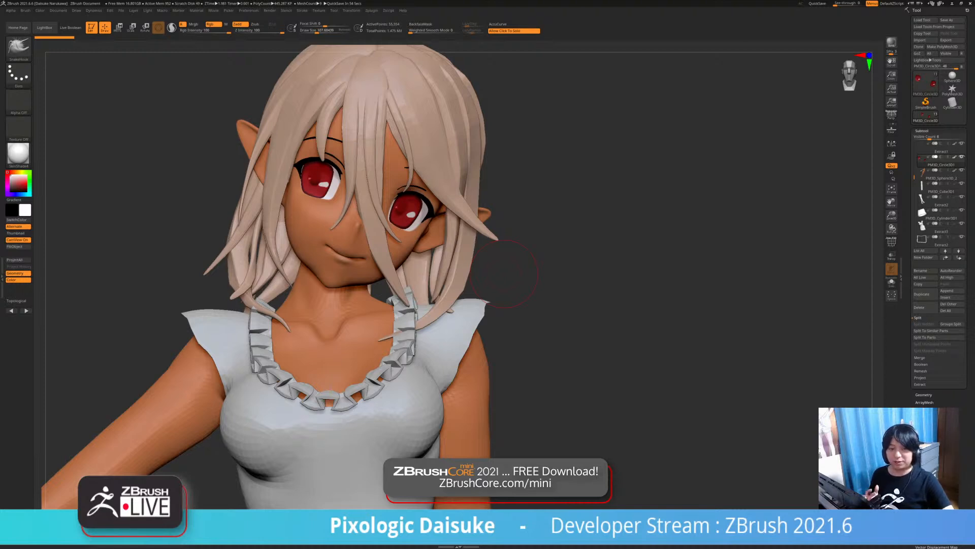
mouse_move(503, 274)
mouse_down()
mouse_move(655, 276)
mouse_move(513, 274)
mouse_up()
Select the neckline frill and reshape it with the SnakeHook brush at a draw size of about 205
right_drag(406, 386, 358, 325)
right_drag(357, 325, 350, 285)
alt+click(358, 301)
drag(96, 108, 101, 125)
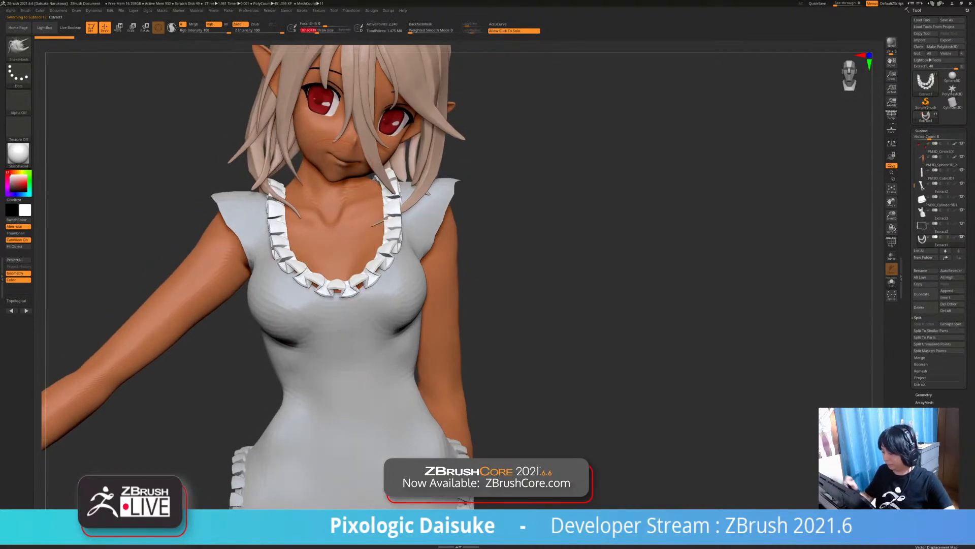
right_drag(328, 312, 331, 285)
key(ctrl+z)
click(18, 48)
click(160, 161)
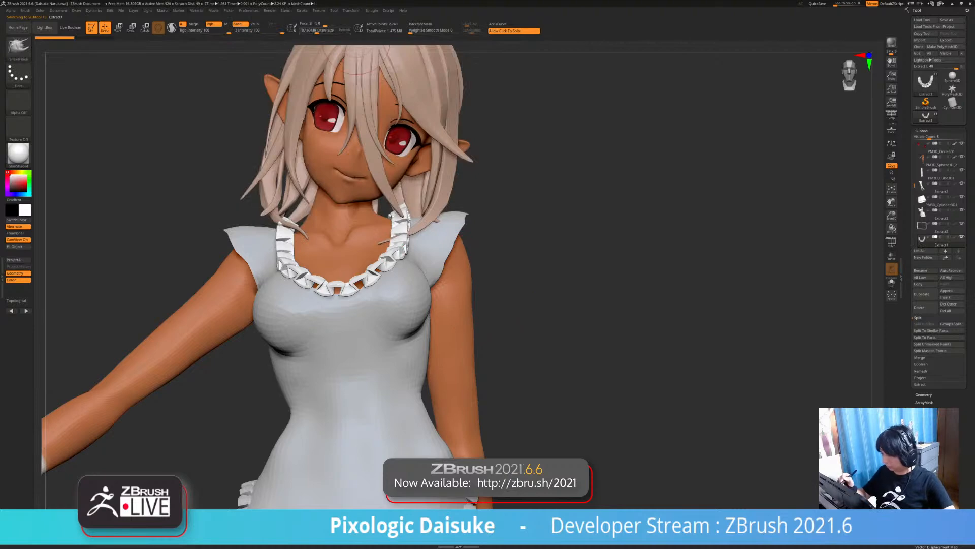
mouse_move(350, 278)
right_down()
mouse_move(346, 290)
mouse_move(401, 257)
mouse_move(293, 220)
mouse_move(425, 183)
right_up()
mouse_move(425, 224)
right_down()
mouse_move(419, 203)
mouse_move(336, 211)
mouse_move(477, 223)
mouse_move(458, 261)
mouse_move(454, 228)
mouse_move(443, 240)
mouse_move(436, 224)
mouse_move(394, 254)
right_up()
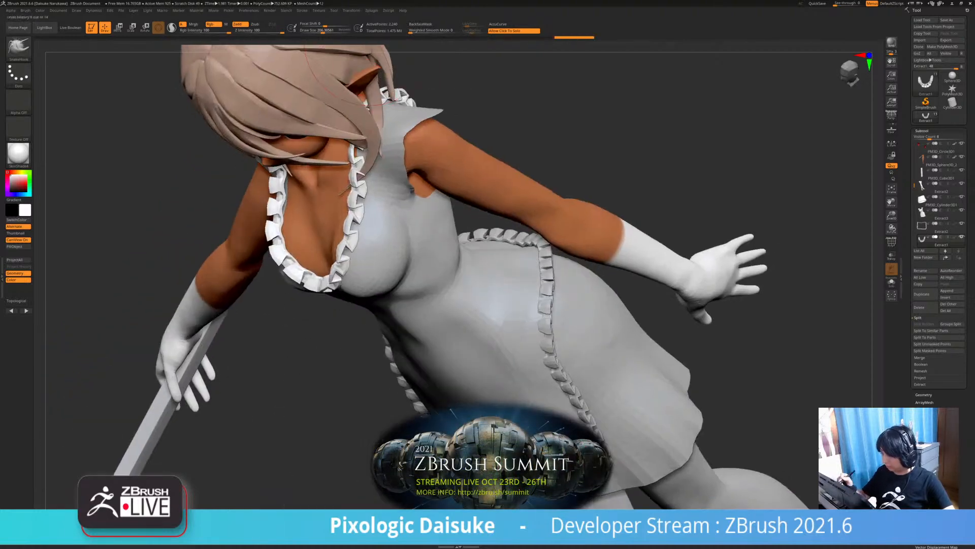
mouse_move(341, 71)
right_down()
mouse_move(396, 97)
mouse_move(394, 115)
mouse_move(589, 130)
mouse_move(435, 189)
mouse_move(275, 229)
mouse_move(325, 213)
mouse_move(373, 182)
mouse_move(384, 279)
mouse_move(364, 262)
right_up()
Select the dress and sculpt the side of its bodice with the ClayBuildup brush, smoothing the strokes
alt+click(370, 297)
mouse_move(366, 315)
right_down()
mouse_move(310, 307)
mouse_move(429, 315)
right_up()
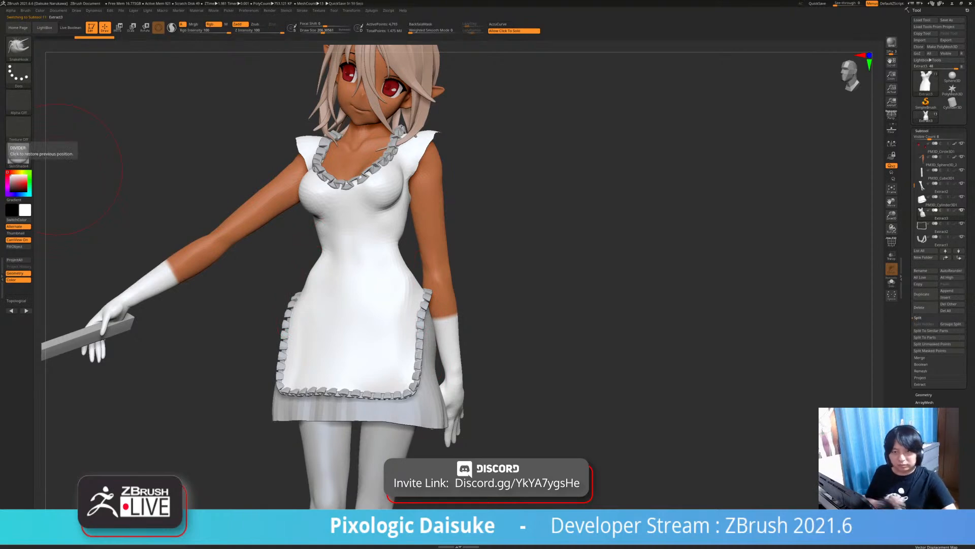
alt+right_drag(399, 289, 379, 244)
mouse_move(378, 244)
right_down()
mouse_move(424, 241)
mouse_move(378, 198)
right_up()
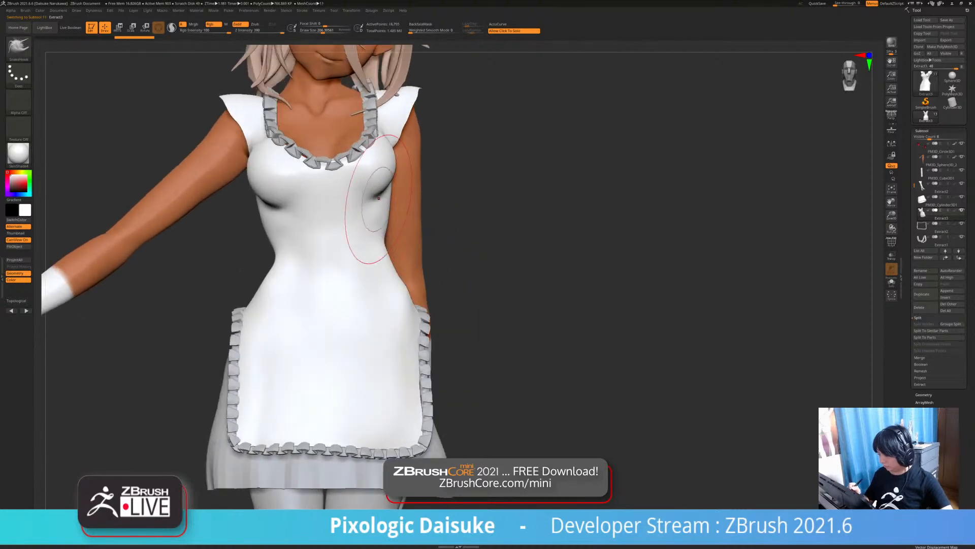
key(b)
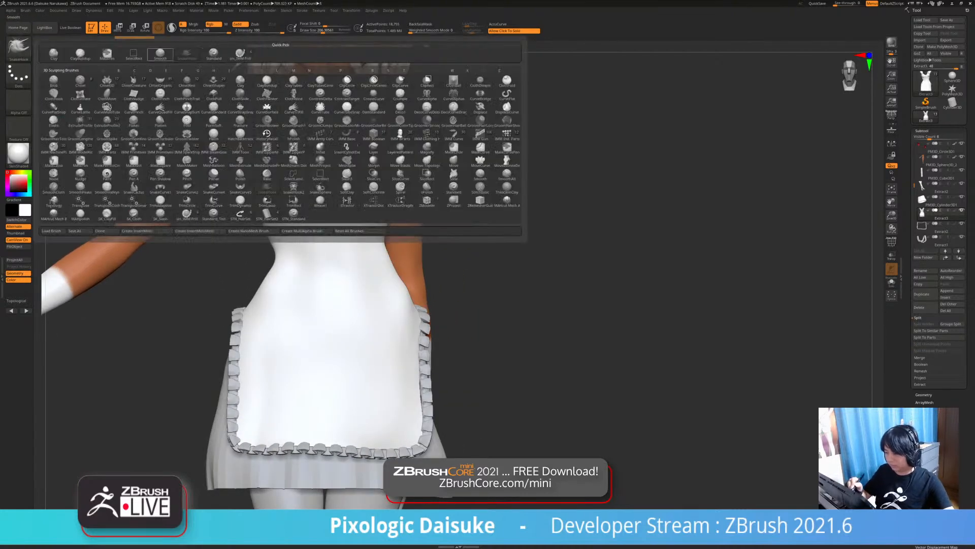
click(80, 53)
drag(167, 117, 213, 124)
mouse_move(273, 191)
mouse_down()
mouse_move(264, 207)
mouse_move(261, 194)
mouse_up()
drag(199, 244, 244, 233)
shift+drag(239, 193, 300, 223)
drag(457, 203, 286, 191)
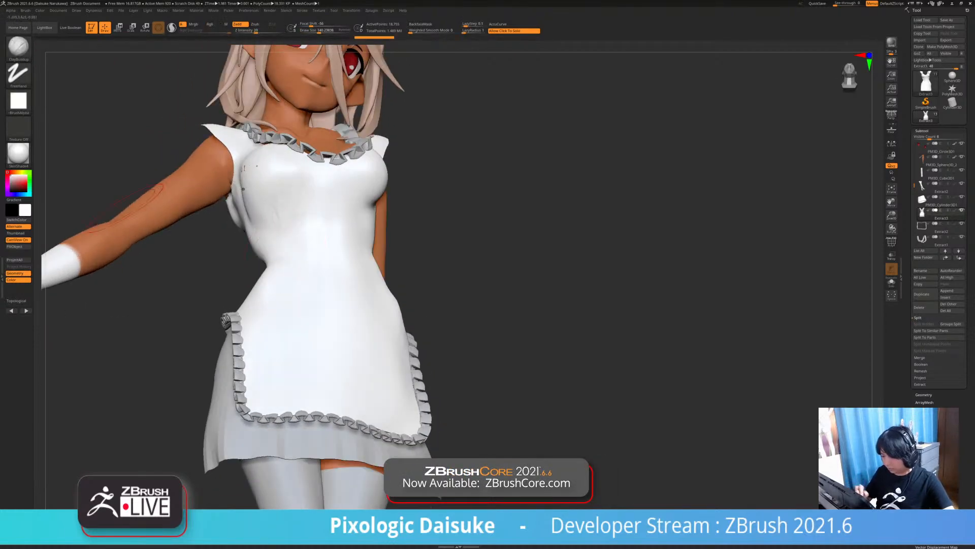
Switch to a beige-brown MatCap material and sculpt folds around the side of the dress's bust with ClayBuildup, smoothing the strokes
click(18, 153)
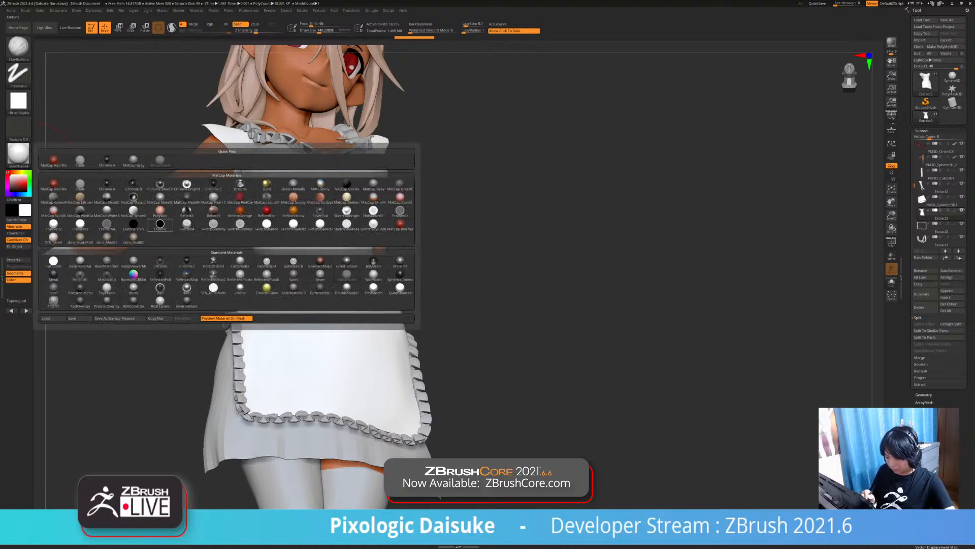
click(107, 238)
mouse_move(533, 244)
mouse_down()
mouse_move(355, 213)
mouse_move(395, 178)
mouse_up()
mouse_move(378, 210)
mouse_down()
mouse_move(403, 175)
mouse_move(389, 211)
mouse_move(360, 218)
mouse_up()
drag(533, 223, 625, 248)
shift+drag(394, 145, 391, 197)
drag(533, 229, 574, 228)
shift+drag(367, 198, 343, 233)
drag(377, 177, 346, 245)
mouse_move(371, 194)
mouse_down()
mouse_move(354, 255)
mouse_move(353, 243)
mouse_up()
shift+drag(294, 190, 310, 229)
drag(534, 228, 599, 231)
Sculpt folds running from the bodice's other side down across the dress's waist with the ClayBuildup brush
drag(267, 191, 280, 227)
mouse_move(248, 169)
mouse_down()
mouse_move(255, 232)
mouse_move(283, 242)
mouse_up()
drag(585, 234, 528, 234)
drag(264, 229, 277, 284)
mouse_move(292, 218)
mouse_down()
mouse_move(306, 260)
mouse_move(374, 270)
mouse_up()
drag(569, 232, 487, 232)
drag(377, 246, 407, 235)
drag(569, 231, 627, 231)
drag(390, 252, 354, 293)
Reduce the draw size to about 112 and sculpt finer diagonal wrinkles across the front of the waist
drag(318, 31, 317, 30)
drag(569, 231, 610, 231)
drag(391, 272, 305, 358)
drag(389, 273, 329, 356)
drag(569, 231, 594, 232)
drag(324, 290, 305, 330)
drag(356, 276, 308, 350)
Add more wrinkle strokes along both sides of the dress's waist and upper bodice from several angles
mouse_move(513, 254)
alt+mouse_down()
mouse_move(544, 198)
mouse_move(569, 196)
alt+mouse_up()
drag(267, 230, 305, 321)
drag(539, 231, 569, 231)
drag(269, 218, 308, 289)
drag(538, 231, 574, 231)
mouse_move(248, 201)
mouse_down()
mouse_move(263, 219)
mouse_move(274, 170)
mouse_up()
drag(569, 231, 533, 231)
drag(263, 166, 297, 214)
mouse_move(559, 231)
mouse_down()
mouse_move(538, 229)
mouse_move(508, 264)
mouse_move(508, 287)
mouse_up()
drag(383, 241, 363, 210)
drag(374, 175, 368, 216)
mouse_move(367, 155)
mouse_down()
mouse_move(370, 213)
mouse_move(347, 218)
mouse_up()
drag(518, 214, 803, 207)
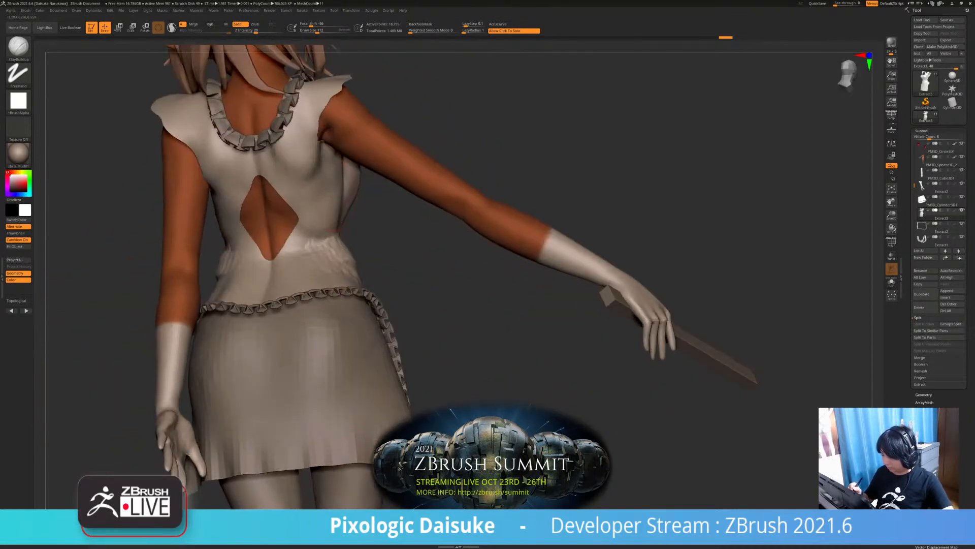
Sculpt wrinkles on the back of the dress's waist beside the diamond cutout and undo the last stroke
mouse_move(328, 244)
mouse_down()
mouse_move(330, 269)
mouse_move(345, 269)
mouse_up()
right_drag(353, 262, 333, 251)
drag(335, 250, 360, 274)
mouse_move(350, 280)
alt+right_down()
mouse_move(367, 263)
mouse_move(334, 259)
mouse_move(373, 259)
mouse_move(373, 251)
alt+right_up()
key(ctrl+z)
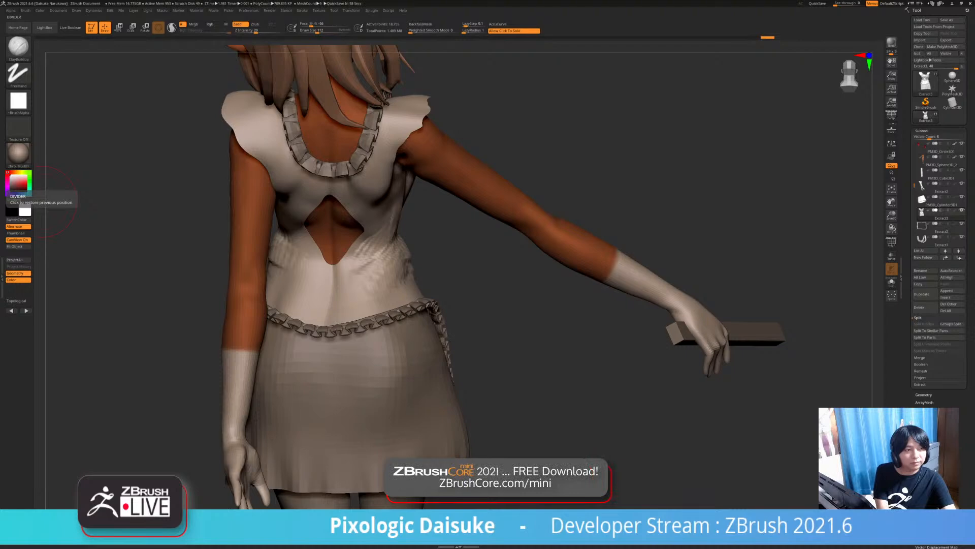
mouse_move(407, 219)
right_down()
mouse_move(367, 216)
mouse_move(379, 193)
right_up()
right_drag(413, 230, 395, 176)
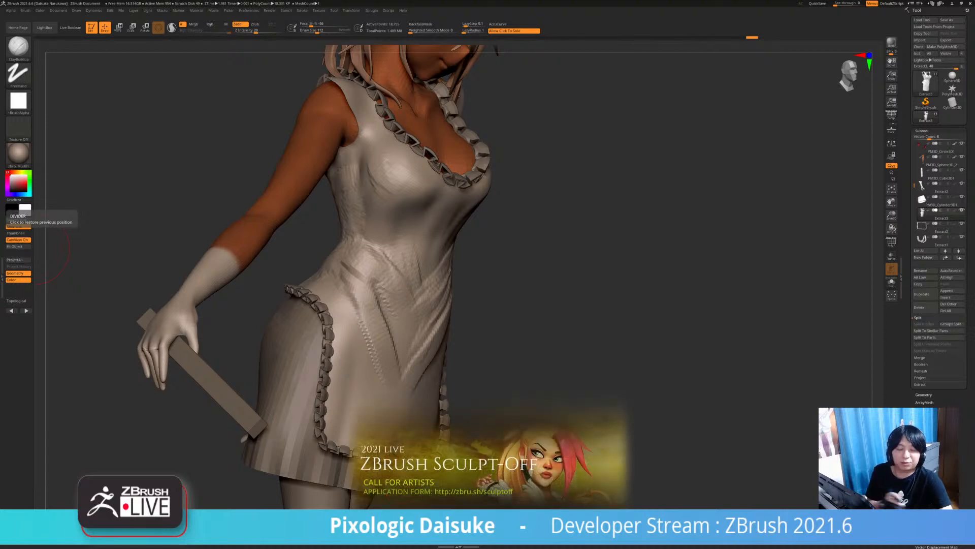
Sculpt and smooth folds on the side of the bodice below the armhole
mouse_move(711, 244)
mouse_down()
mouse_move(594, 246)
mouse_move(549, 259)
mouse_move(543, 218)
mouse_move(635, 223)
mouse_move(604, 208)
mouse_move(691, 213)
mouse_move(660, 213)
mouse_up()
drag(331, 216, 353, 242)
drag(650, 218, 579, 219)
drag(332, 203, 332, 228)
drag(610, 219, 573, 219)
shift+drag(358, 204, 341, 226)
drag(427, 206, 398, 235)
mouse_move(610, 219)
alt+mouse_down()
mouse_move(610, 193)
mouse_move(635, 193)
alt+mouse_up()
alt+drag(508, 198, 508, 244)
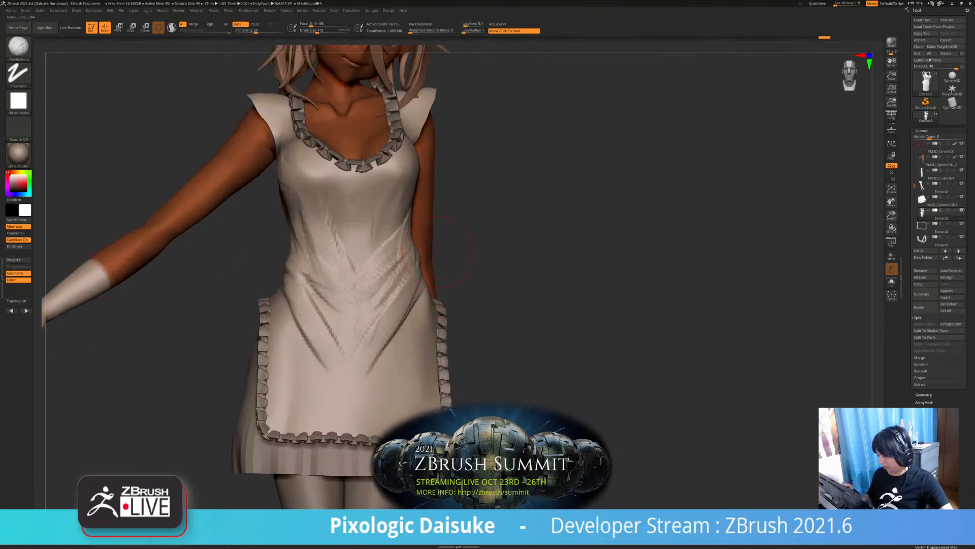
Show the polyframe on the dress to examine its mesh density
click(892, 243)
click(892, 243)
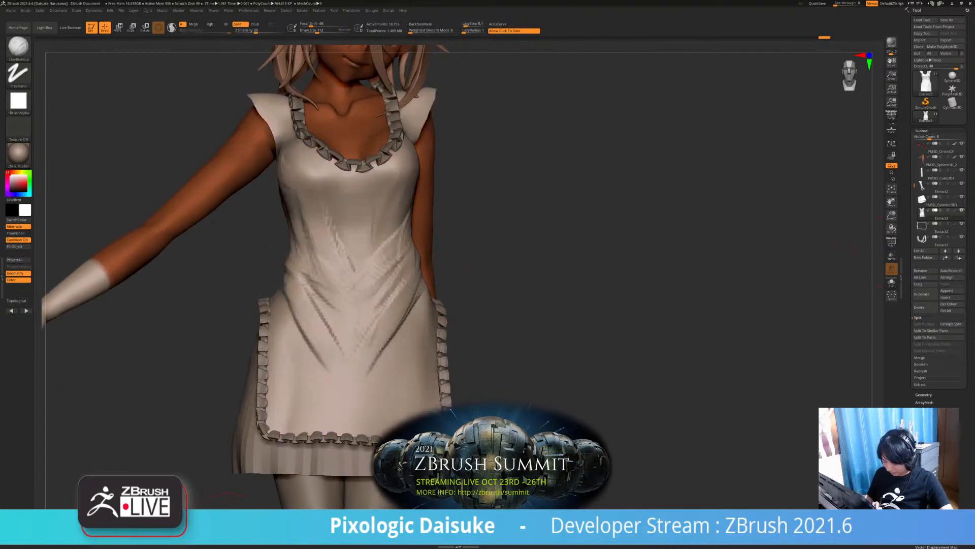
drag(310, 295, 325, 350)
click(892, 242)
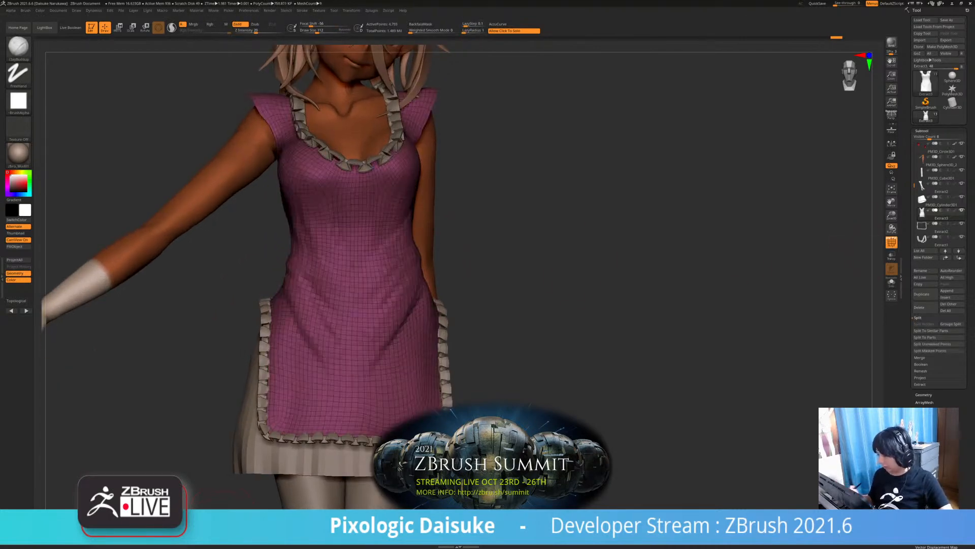
Turn on Dynamic Subdivision for the dress, lower SmoothSubdiv to its minimum, and enable MicroPoly
alt+drag(813, 229, 798, 230)
click(922, 131)
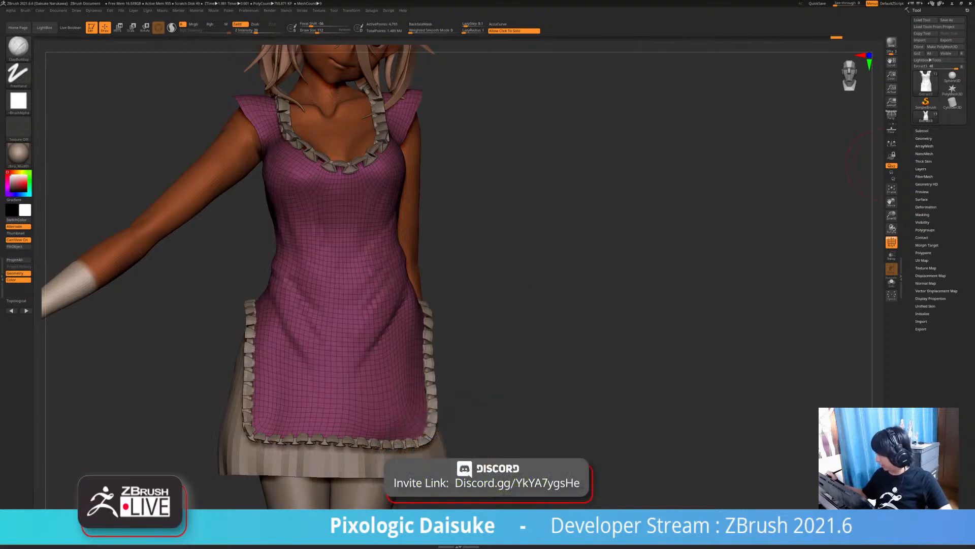
click(923, 138)
click(926, 205)
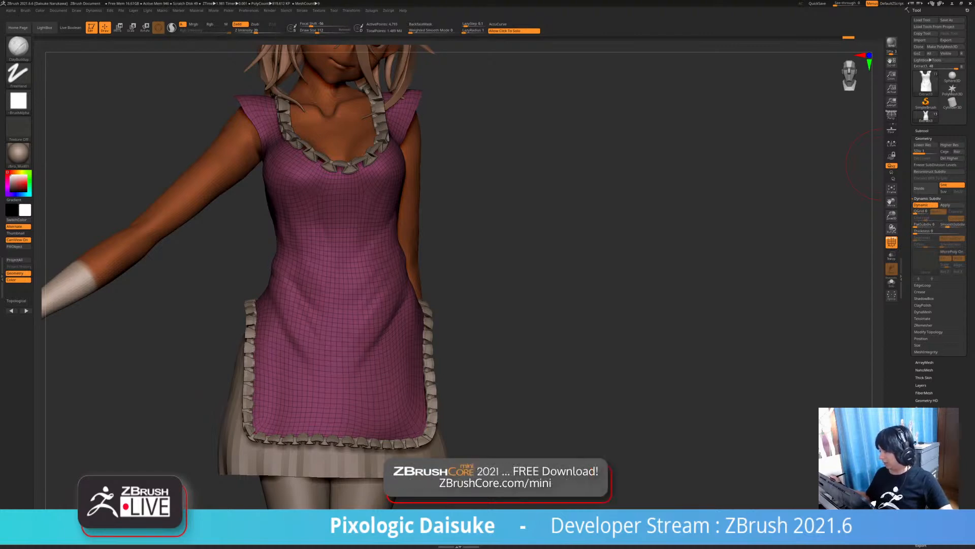
drag(948, 225, 940, 225)
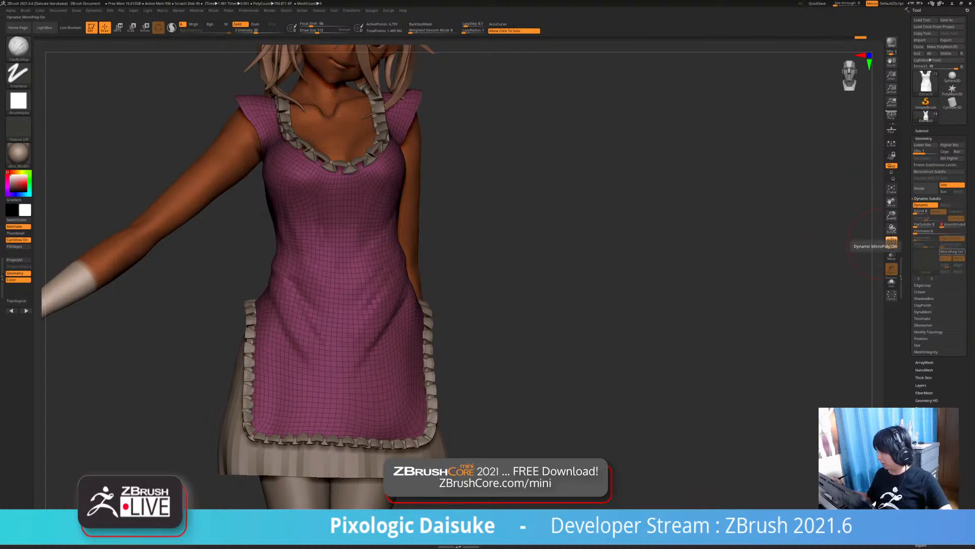
click(952, 251)
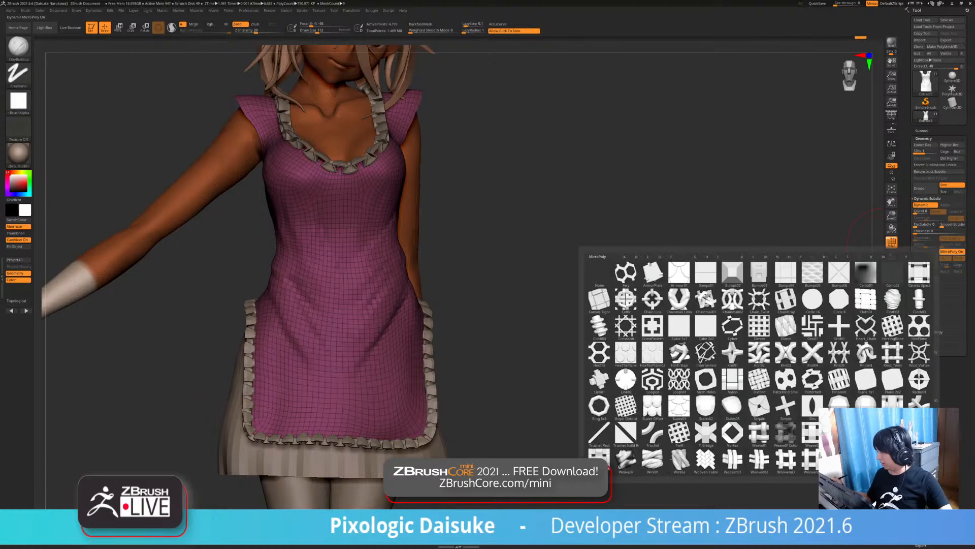
Assign the Ring3D mesh as the dress's MicroPoly and inspect the chain-mail pattern up close
mouse_move(679, 300)
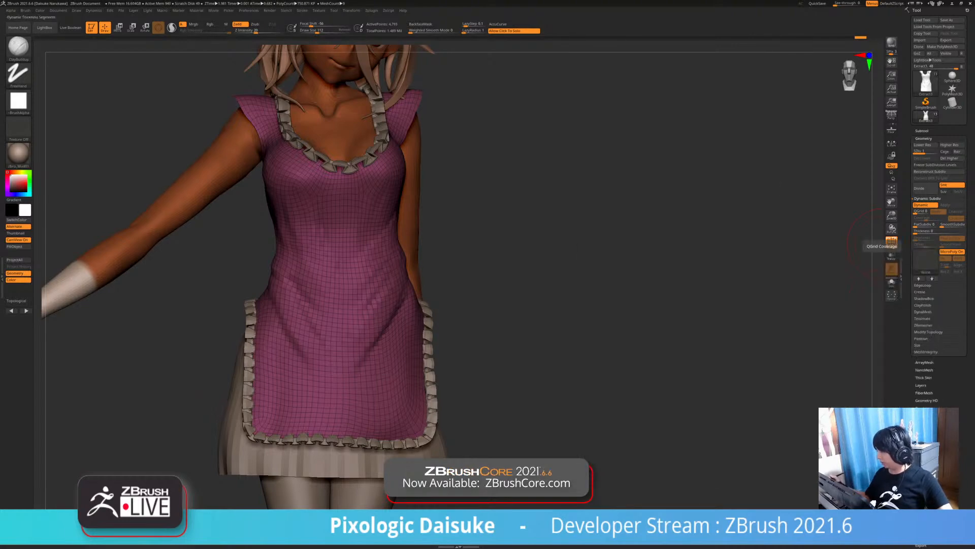
click(925, 261)
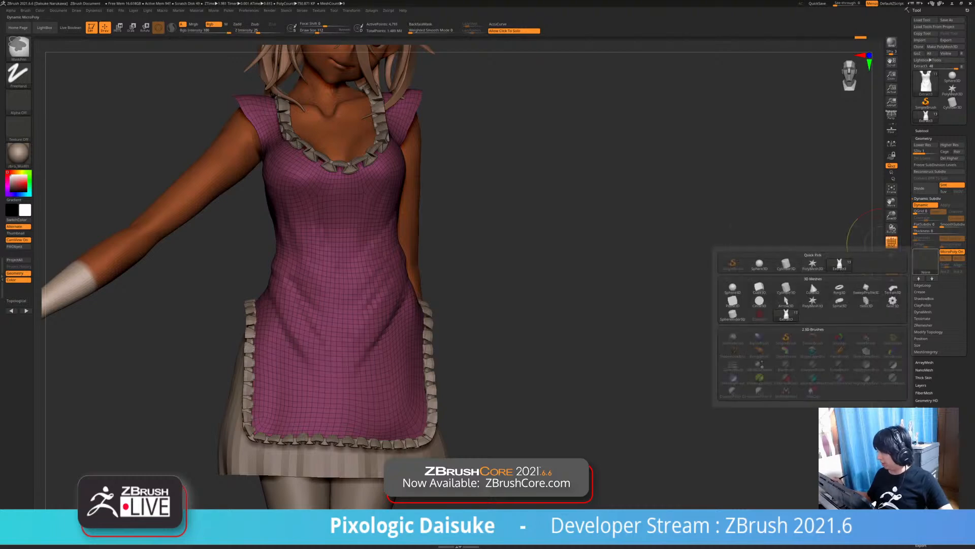
ctrl+click(925, 261)
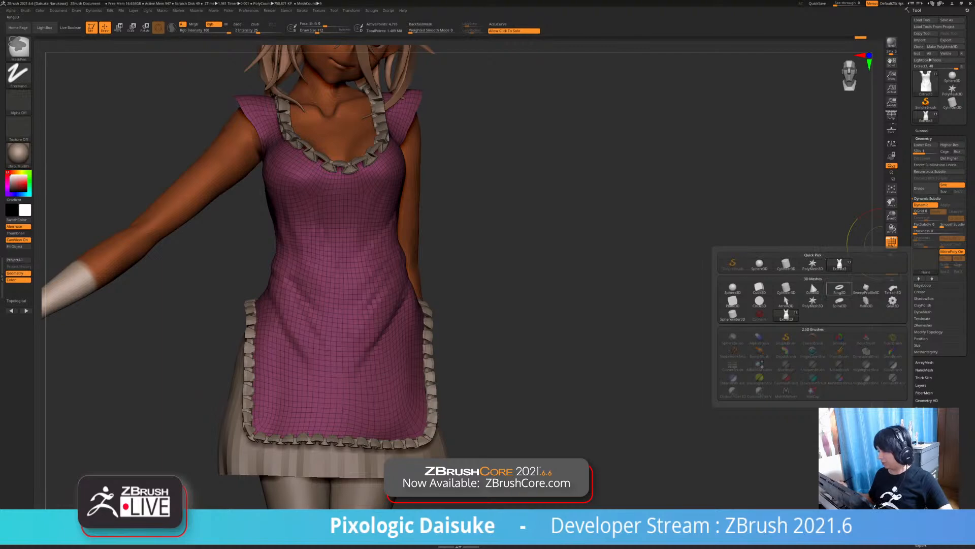
click(839, 289)
mouse_move(608, 309)
mouse_down()
mouse_move(751, 306)
mouse_move(612, 311)
mouse_up()
ctrl+right_drag(486, 261, 442, 246)
right_drag(731, 213, 698, 256)
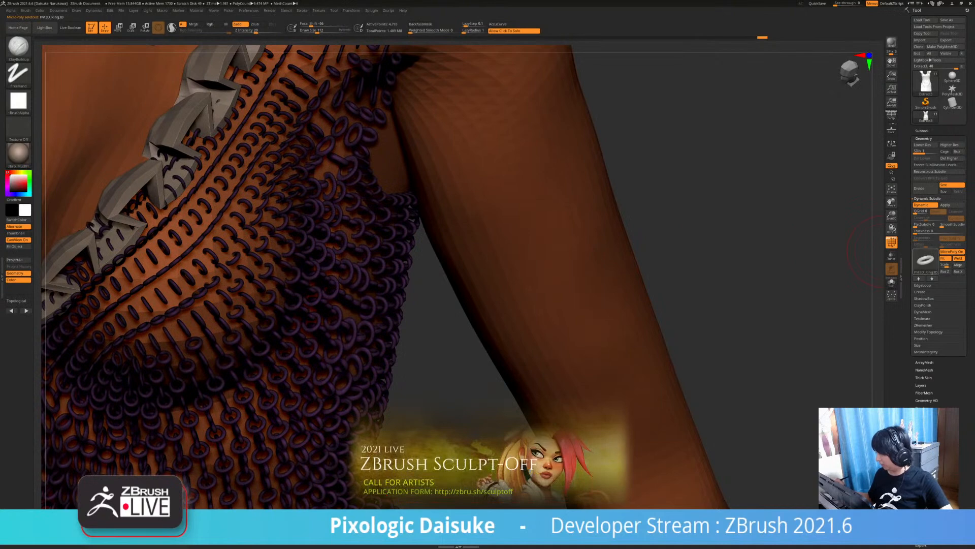
Replace the ring MicroPoly with a knitted pattern and hide the polyframe to examine the dress
click(926, 260)
key(ctrl)
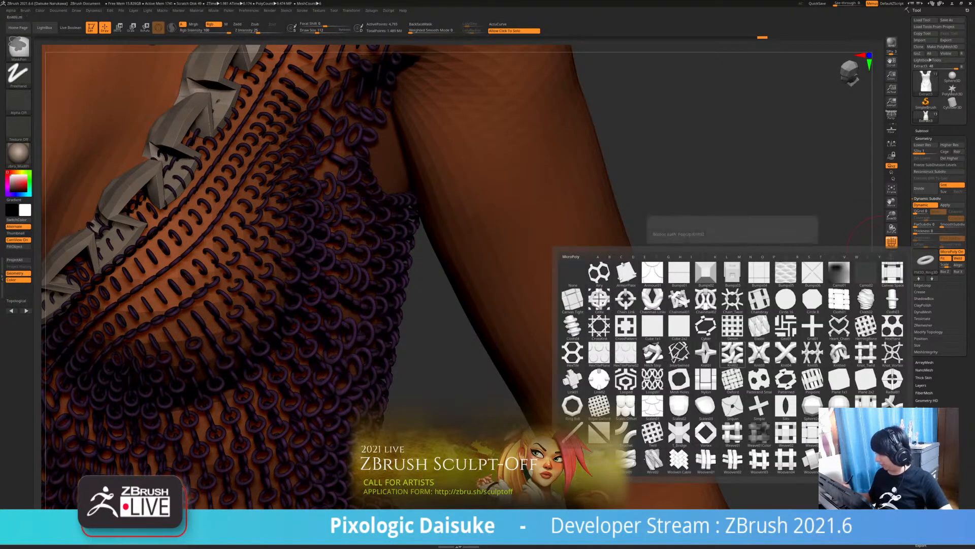
click(733, 354)
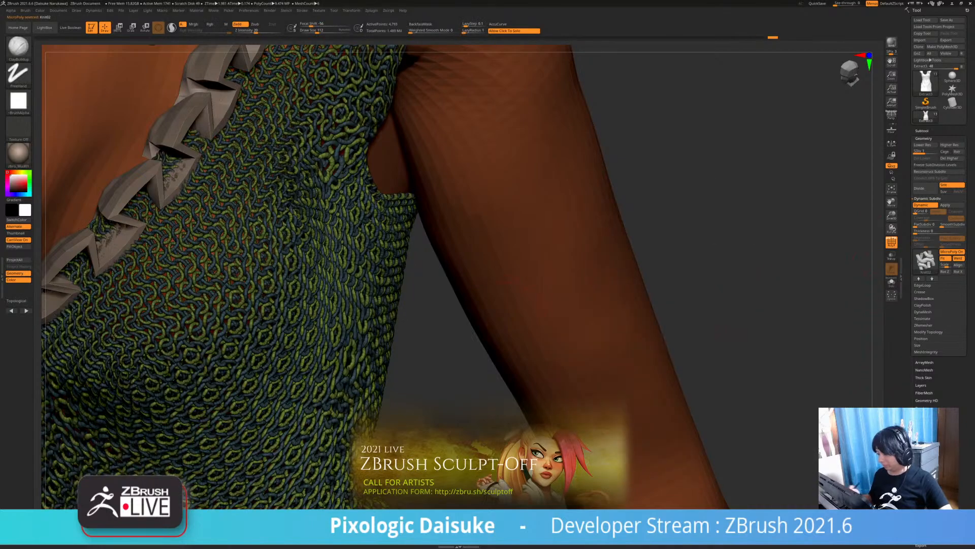
click(891, 243)
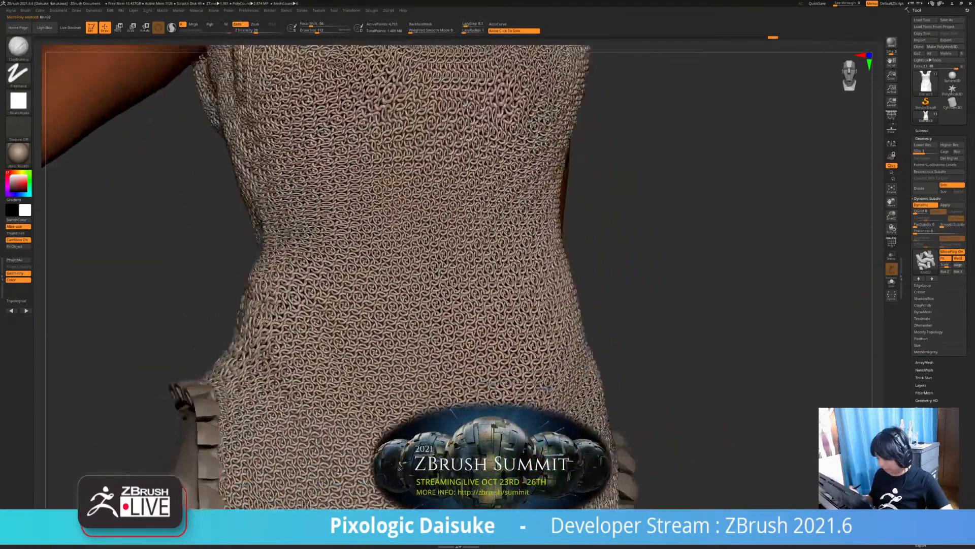
drag(711, 284, 489, 181)
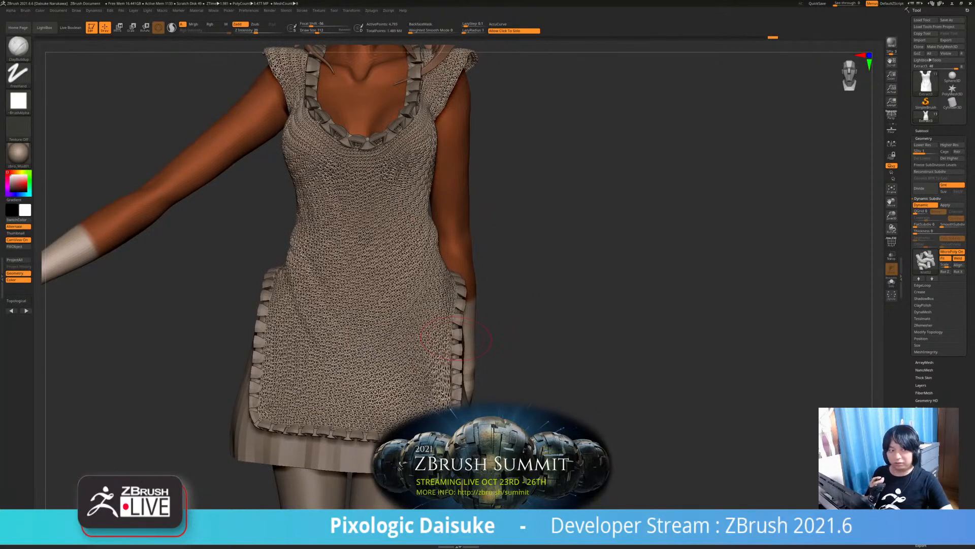
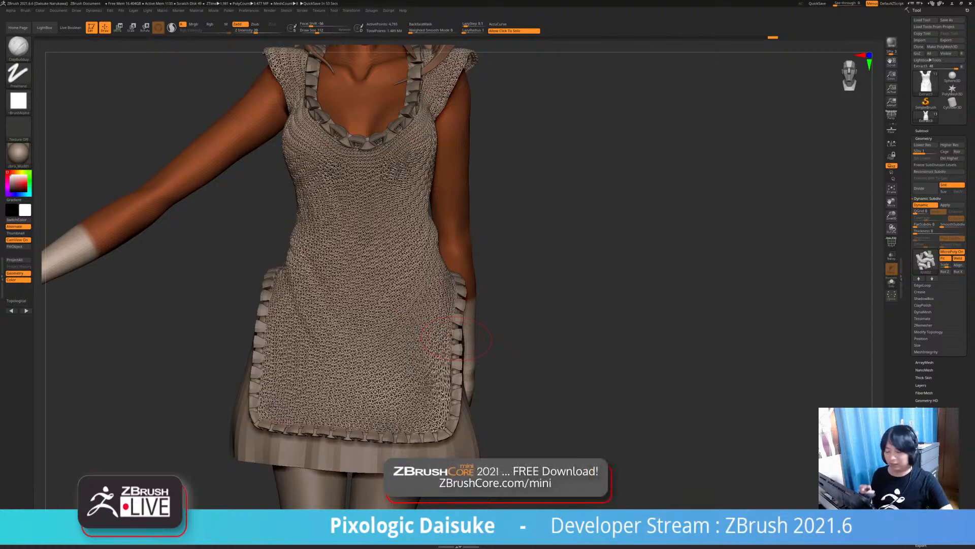
Turn off Dynamic Subdivision on the dress to remove the knitted MicroPoly effect
right_drag(451, 336, 431, 310)
key(ctrl)
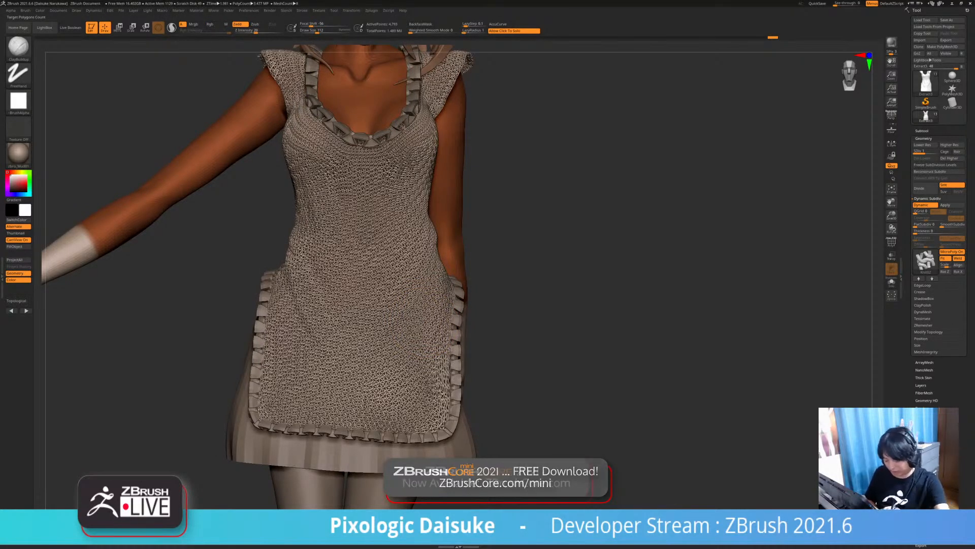
mouse_move(551, 314)
mouse_down()
mouse_move(463, 311)
mouse_move(592, 317)
mouse_move(539, 313)
mouse_up()
key(ctrl+z)
click(921, 205)
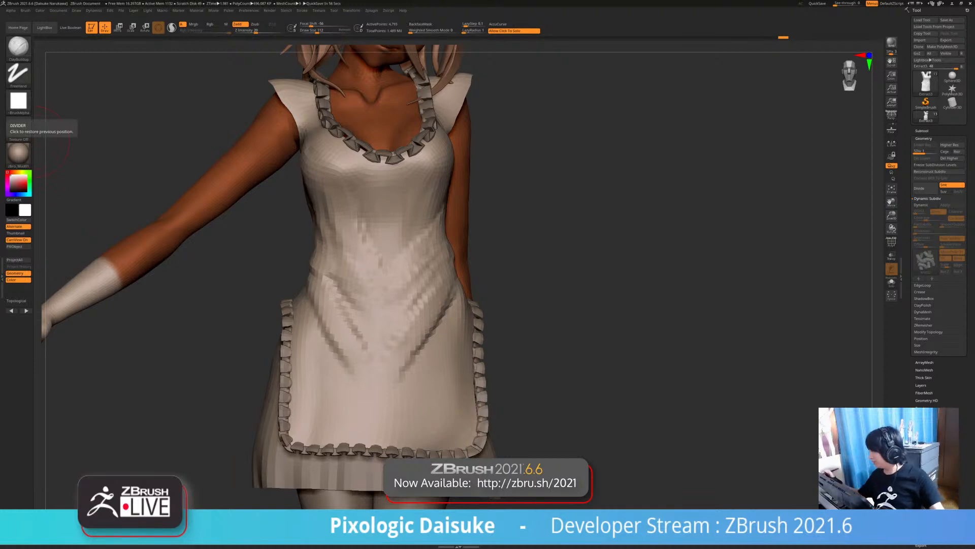
Switch to the Sphere3D tool and convert it to a PolyMesh3D
click(952, 76)
ctrl+right_drag(679, 259, 578, 215)
click(942, 47)
mouse_move(594, 224)
ctrl+right_down()
mouse_move(608, 213)
mouse_move(530, 215)
mouse_move(589, 236)
ctrl+right_up()
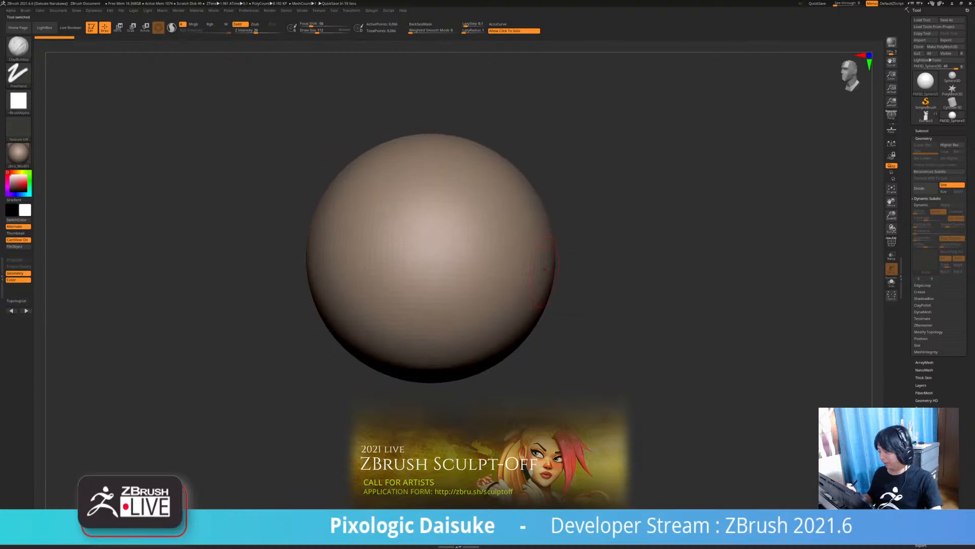
alt+right_drag(509, 252, 399, 215)
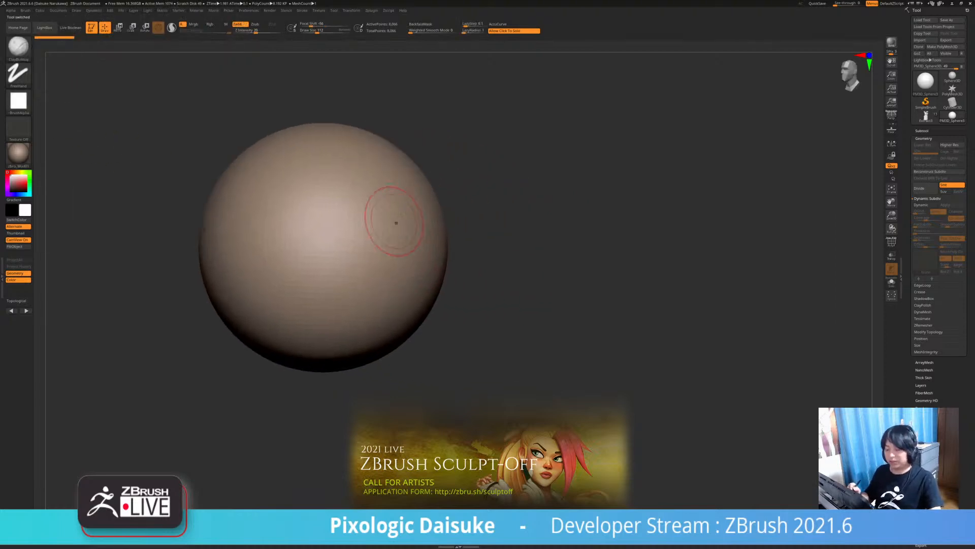
Paint a hood-shaped mask over the sphere's top, sides and back, leaving the front area unmasked
mouse_move(220, 192)
ctrl+mouse_down()
mouse_move(390, 236)
mouse_move(414, 291)
ctrl+mouse_up()
right_drag(425, 280, 370, 278)
alt+right_drag(419, 276, 376, 266)
mouse_move(371, 292)
ctrl+mouse_down()
mouse_move(400, 344)
mouse_move(519, 218)
ctrl+mouse_up()
alt+right_drag(511, 223, 432, 241)
ctrl+drag(442, 249, 508, 241)
right_drag(505, 236, 546, 244)
mouse_move(429, 224)
ctrl+mouse_down()
mouse_move(379, 275)
mouse_move(338, 264)
mouse_move(305, 175)
ctrl+mouse_up()
right_drag(305, 176, 356, 219)
mouse_move(356, 219)
alt+right_down()
mouse_move(285, 118)
mouse_move(285, 224)
alt+right_up()
mouse_move(285, 242)
ctrl+mouse_down()
mouse_move(300, 173)
mouse_move(353, 272)
mouse_move(414, 224)
ctrl+mouse_up()
right_drag(420, 233, 371, 237)
alt+right_drag(370, 236, 433, 240)
mouse_move(419, 209)
ctrl+mouse_down()
mouse_move(432, 274)
mouse_move(467, 259)
ctrl+mouse_up()
right_drag(488, 243, 480, 215)
alt+right_drag(481, 215, 490, 258)
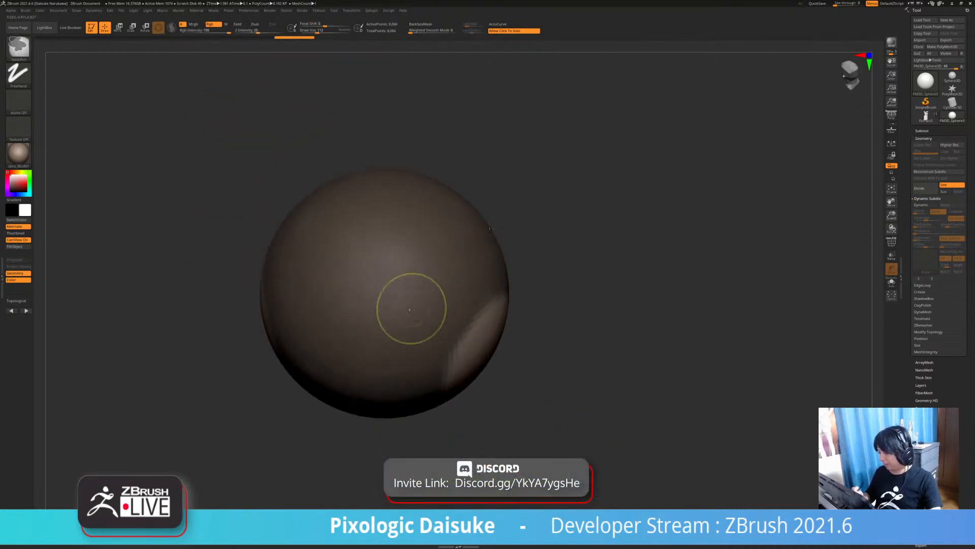
right_drag(414, 316, 452, 284)
alt+right_drag(452, 284, 411, 193)
right_drag(356, 162, 325, 178)
alt+right_drag(325, 178, 287, 212)
alt+right_drag(288, 212, 296, 231)
ctrl+click(296, 231)
right_drag(396, 249, 481, 254)
alt+right_drag(481, 254, 421, 284)
alt+right_drag(422, 285, 426, 303)
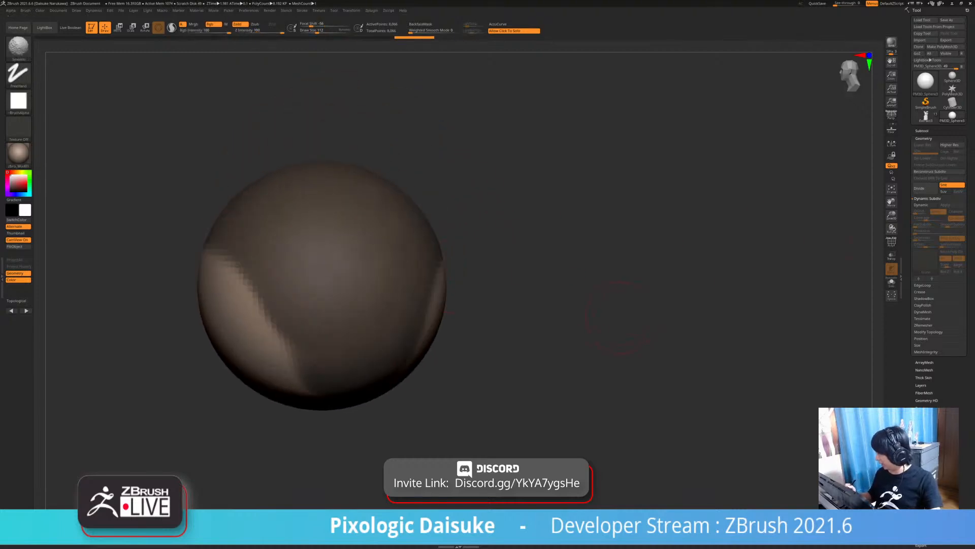
Extract the masked area of the sphere with a thickness of 0.02 and accept it as a new subtool
alt+right_drag(740, 295, 775, 252)
click(928, 332)
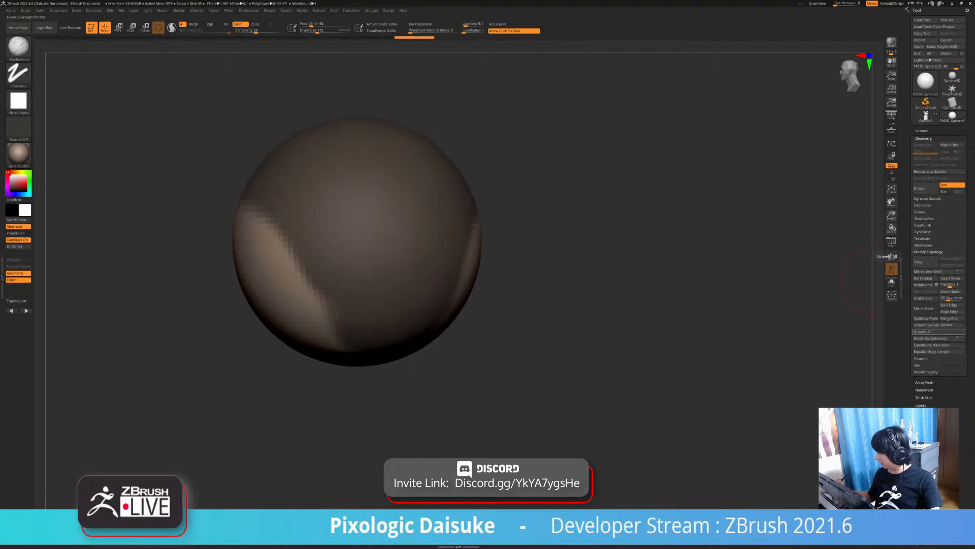
click(921, 131)
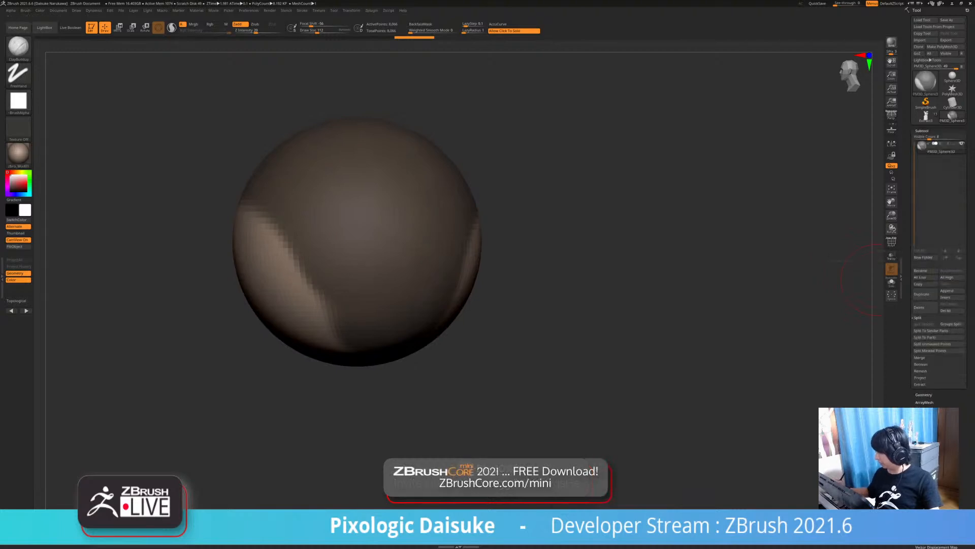
click(920, 384)
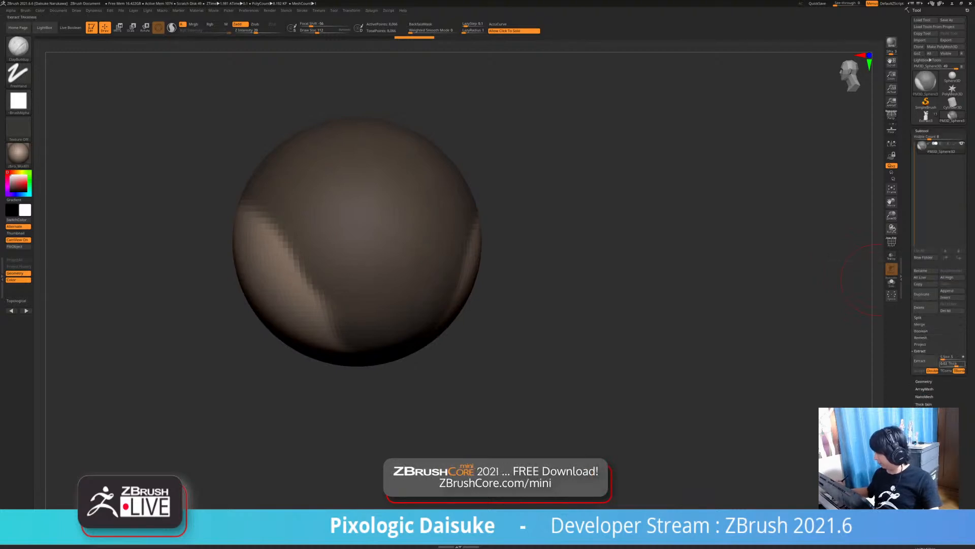
text(.02)
key(Return)
click(924, 361)
click(919, 371)
Isolate the extracted hood shell and pull its lower sides into shape with SnakeHook at a draw size of about 244
mouse_move(581, 392)
alt+mouse_down()
mouse_move(544, 285)
mouse_move(556, 293)
mouse_move(557, 351)
mouse_move(527, 308)
mouse_move(538, 330)
mouse_move(485, 308)
alt+mouse_up()
click(557, 293)
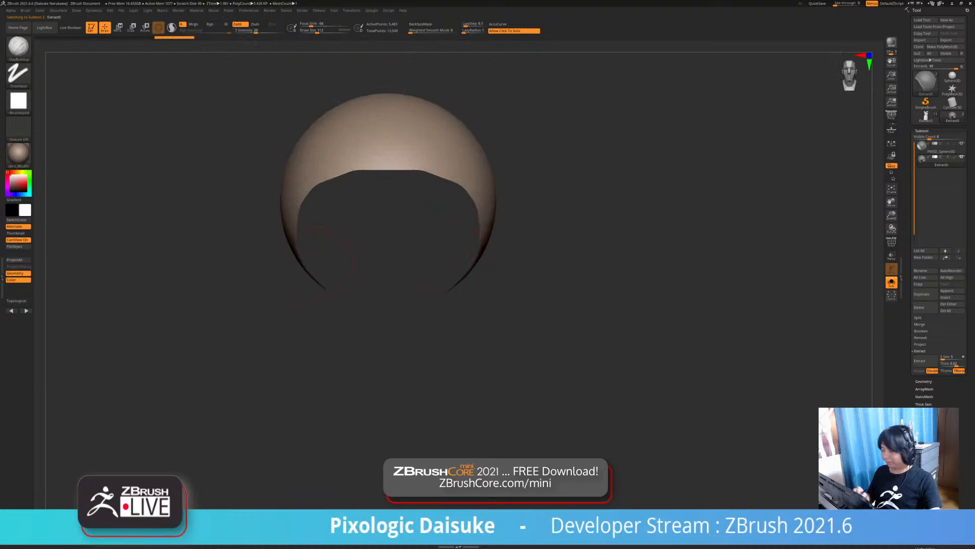
key(b)
key(s)
key(h)
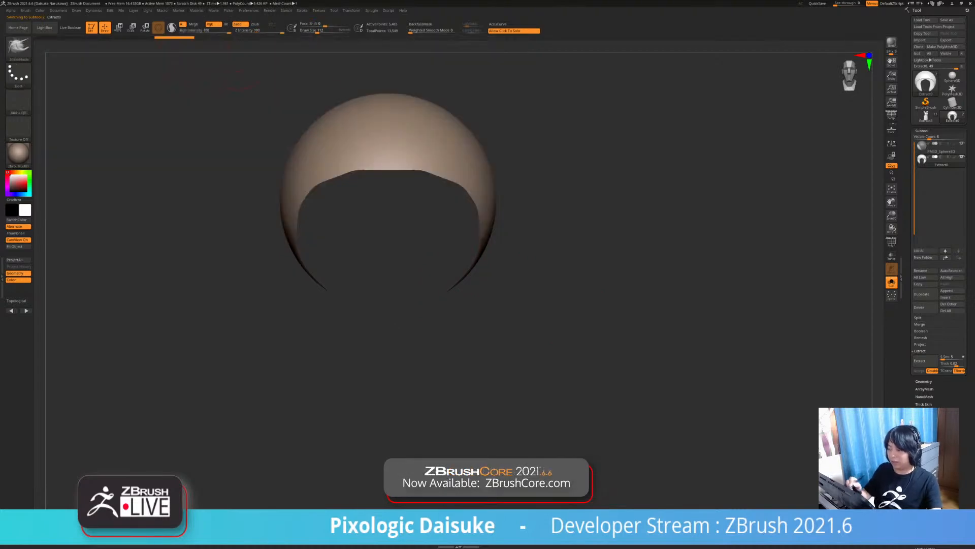
drag(317, 31, 334, 31)
mouse_move(523, 248)
alt+mouse_down()
mouse_move(511, 239)
mouse_move(508, 203)
alt+mouse_up()
mouse_move(431, 273)
mouse_down()
mouse_move(453, 277)
mouse_move(481, 253)
mouse_move(410, 81)
mouse_up()
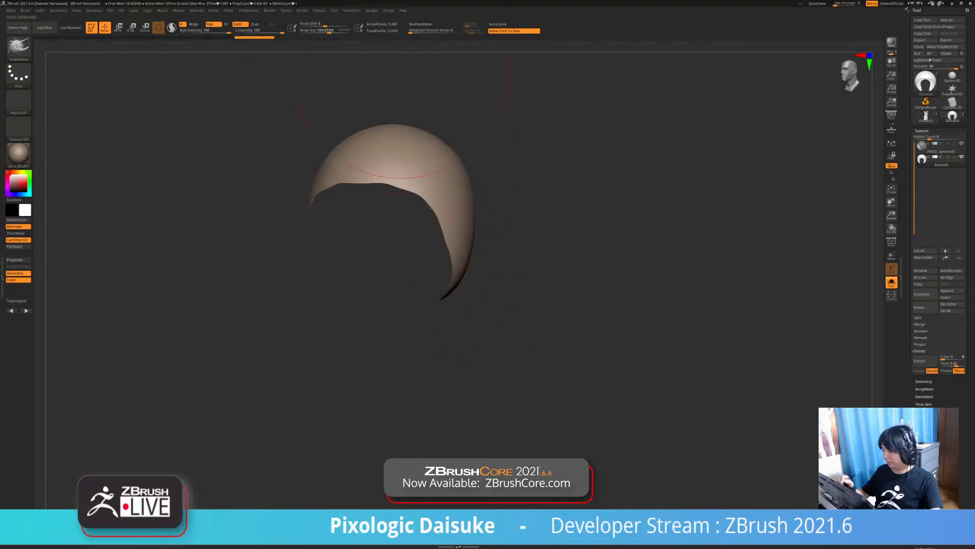
drag(330, 31, 325, 31)
drag(450, 288, 457, 317)
mouse_move(406, 274)
mouse_down()
mouse_move(440, 267)
mouse_move(457, 294)
mouse_up()
drag(530, 277, 448, 248)
drag(466, 309, 467, 320)
mouse_move(421, 325)
mouse_down()
mouse_move(464, 300)
mouse_move(463, 344)
mouse_move(453, 302)
mouse_up()
Pull the hood shell's crown up into a tall peak and adjust its front and back contours with SnakeHook
ctrl+right_drag(451, 298, 478, 218)
shift+drag(474, 223, 470, 228)
alt+right_drag(470, 208, 431, 254)
ctrl+right_drag(432, 254, 440, 200)
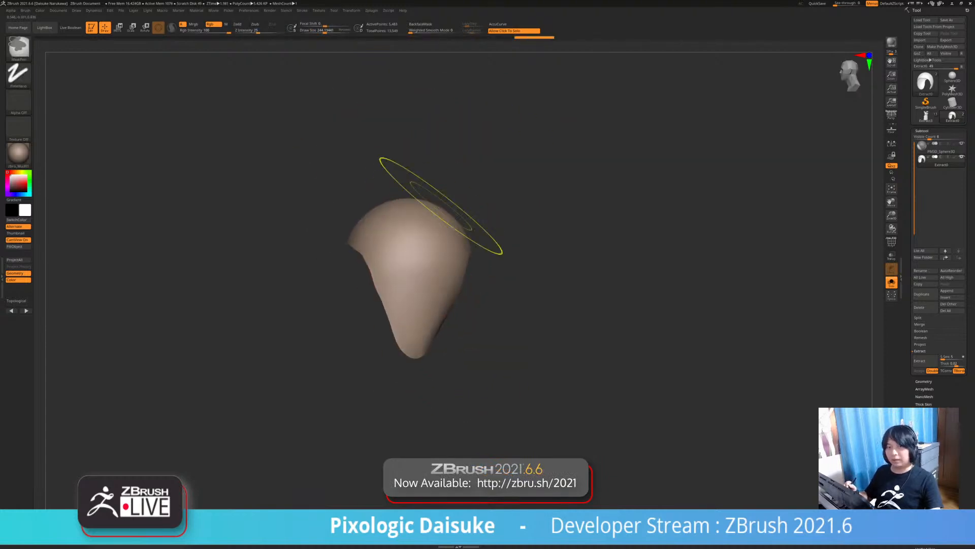
drag(425, 199, 423, 145)
right_drag(430, 153, 439, 161)
mouse_move(449, 196)
mouse_down()
mouse_move(459, 197)
mouse_move(466, 221)
mouse_up()
drag(383, 197, 371, 189)
right_drag(373, 188, 389, 184)
mouse_move(425, 156)
right_down()
mouse_move(435, 202)
mouse_move(456, 188)
mouse_move(425, 181)
mouse_move(429, 174)
right_up()
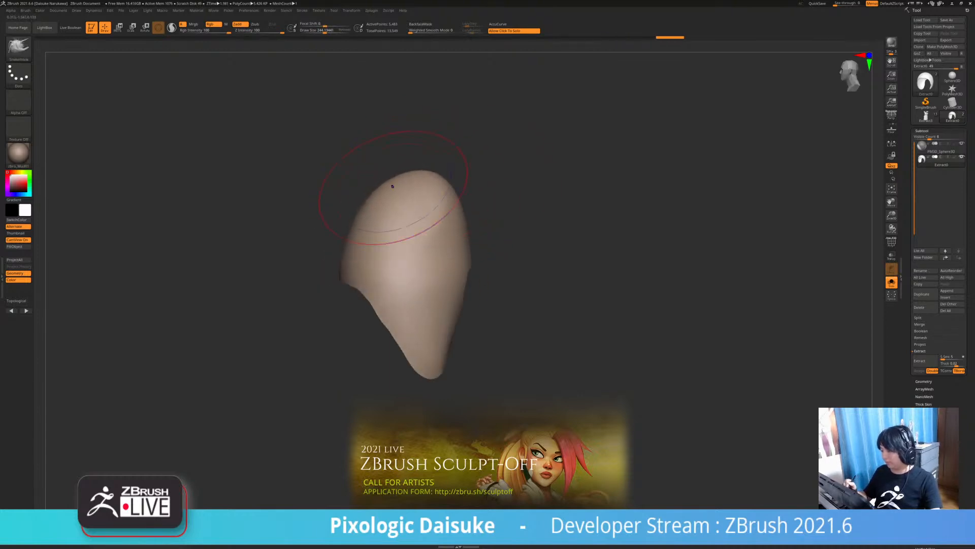
right_drag(452, 233, 296, 229)
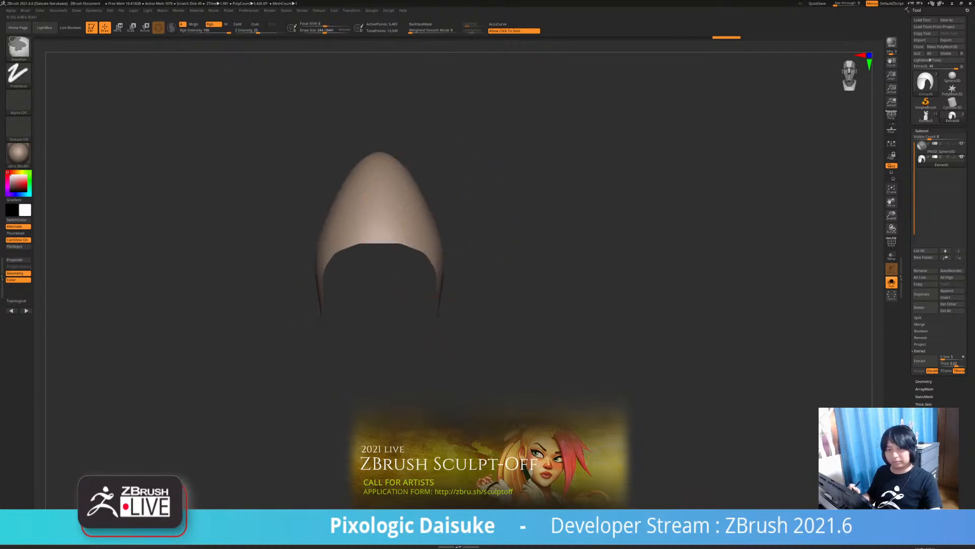
Show the hood shell's wireframe, bring the sphere back into view and keep the hood as the active subtool
click(892, 242)
right_drag(838, 234, 772, 232)
right_drag(452, 261, 574, 262)
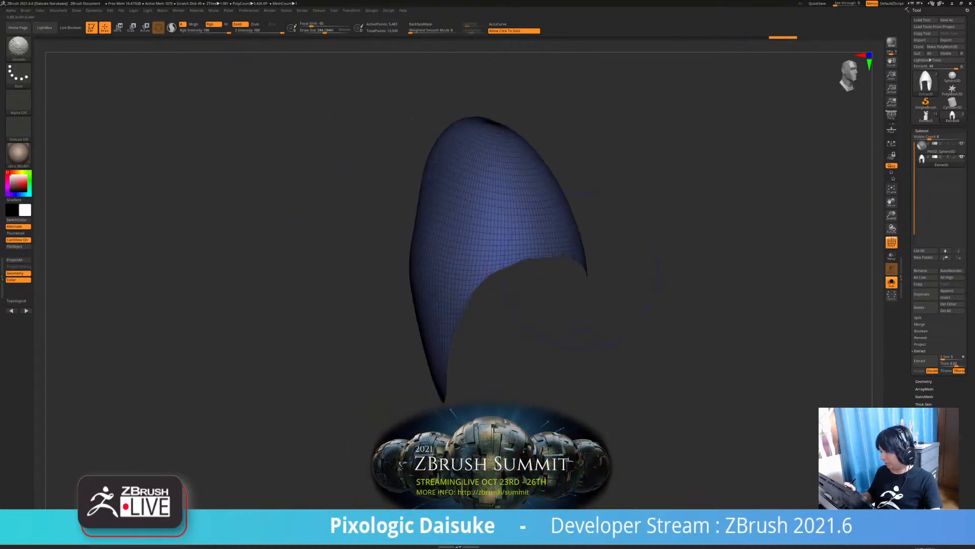
right_drag(671, 269, 561, 224)
mouse_move(453, 240)
right_down()
mouse_move(416, 237)
mouse_move(447, 250)
mouse_move(422, 198)
mouse_move(401, 224)
mouse_move(443, 239)
mouse_move(424, 247)
right_up()
alt+click(402, 209)
right_drag(429, 153, 392, 156)
alt+click(438, 154)
mouse_move(447, 172)
right_down()
mouse_move(403, 218)
mouse_move(426, 249)
mouse_move(477, 272)
mouse_move(454, 269)
mouse_move(501, 272)
mouse_move(485, 312)
right_up()
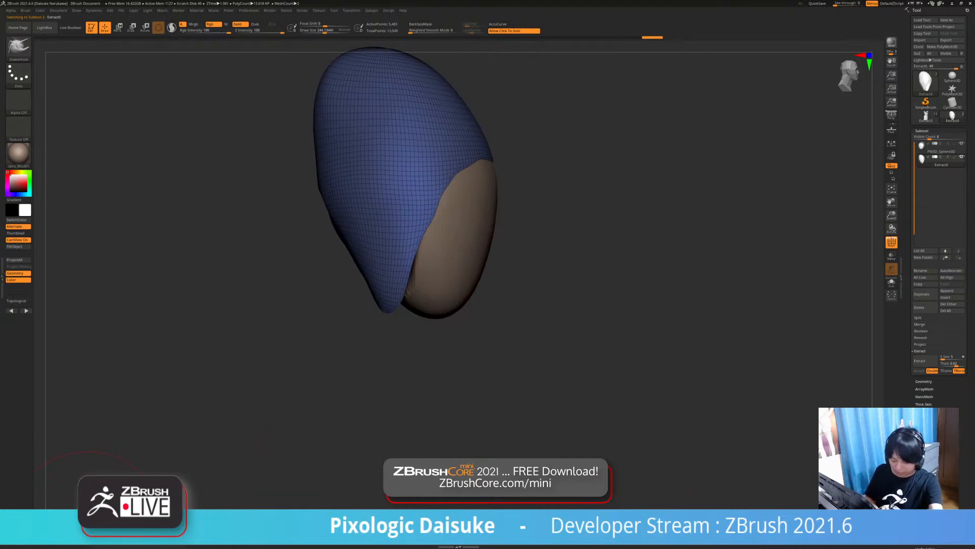
Remesh the hood shell with ZRemesher and hide its wireframe
click(89, 528)
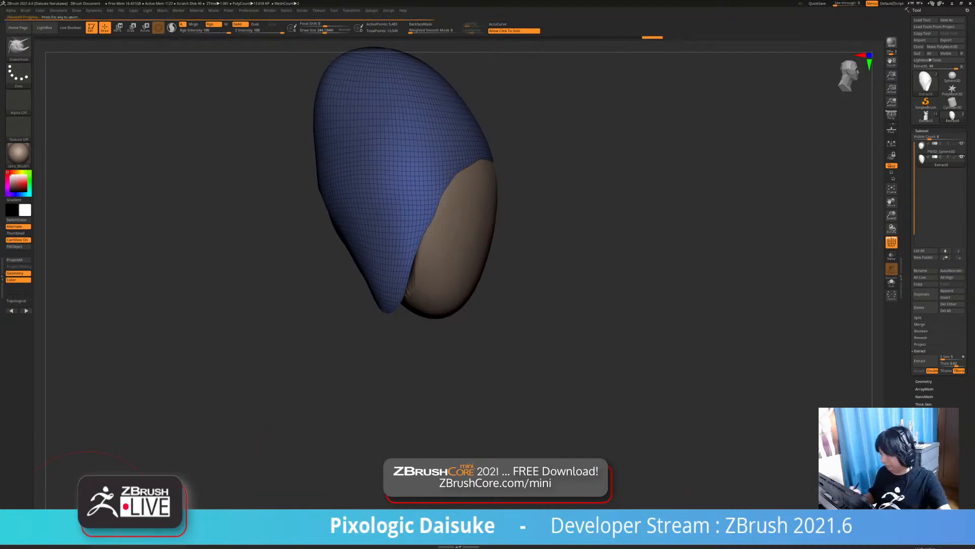
right_drag(498, 319, 797, 238)
click(891, 242)
Turn on Dynamic Subdiv for the hood shell and give it the Knit02 MicroPoly pattern
click(922, 130)
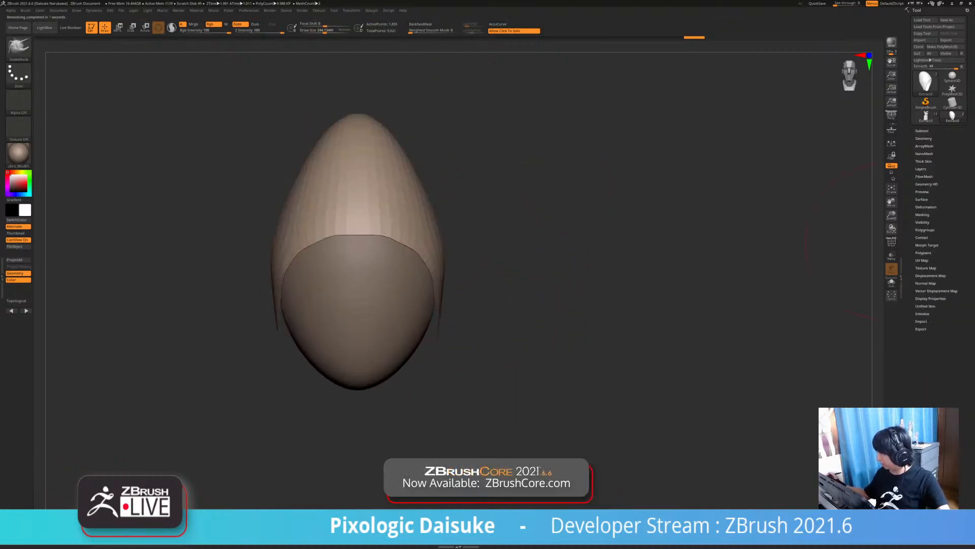
click(923, 138)
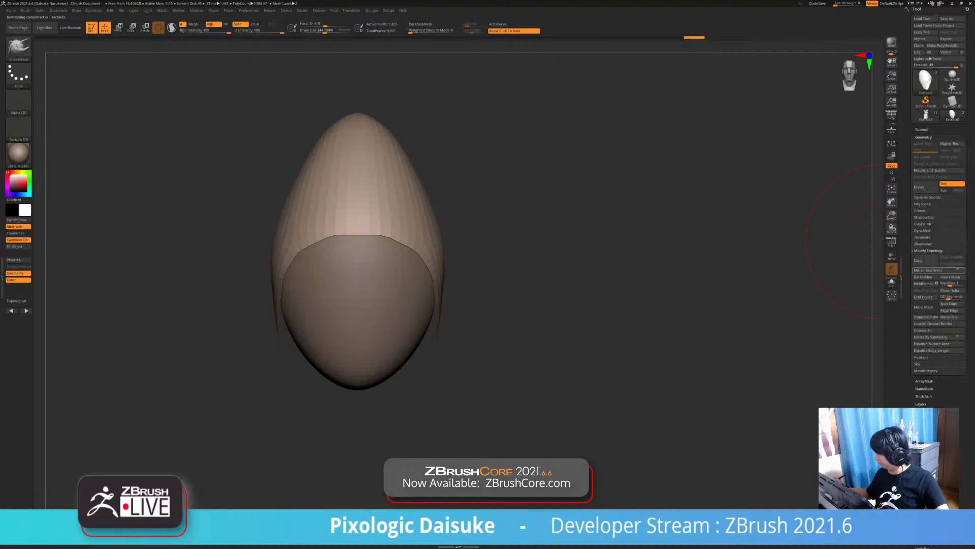
click(927, 197)
click(922, 203)
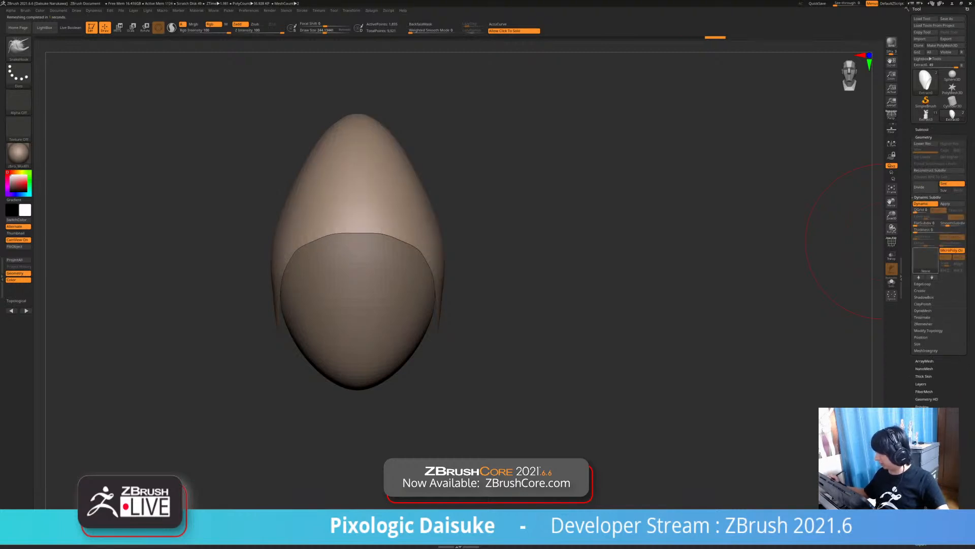
click(925, 259)
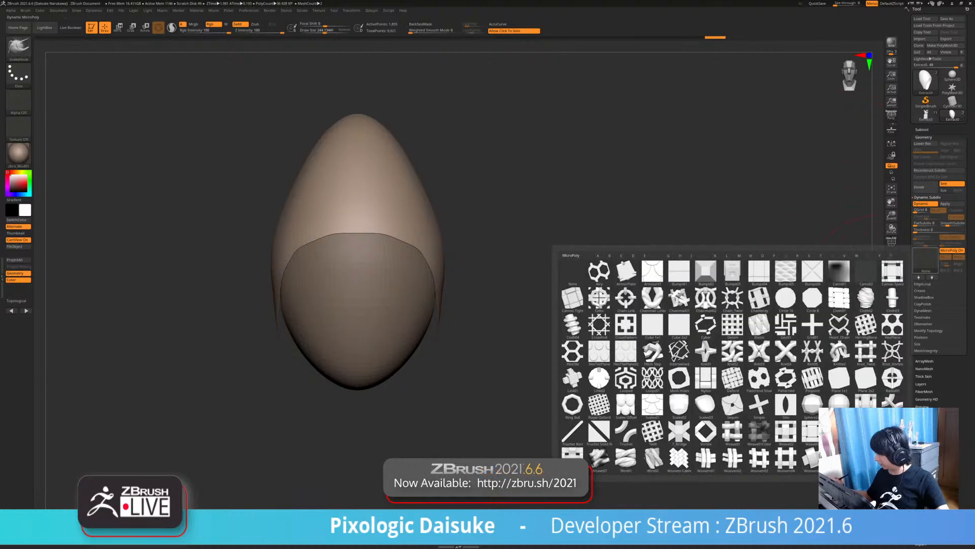
mouse_move(759, 300)
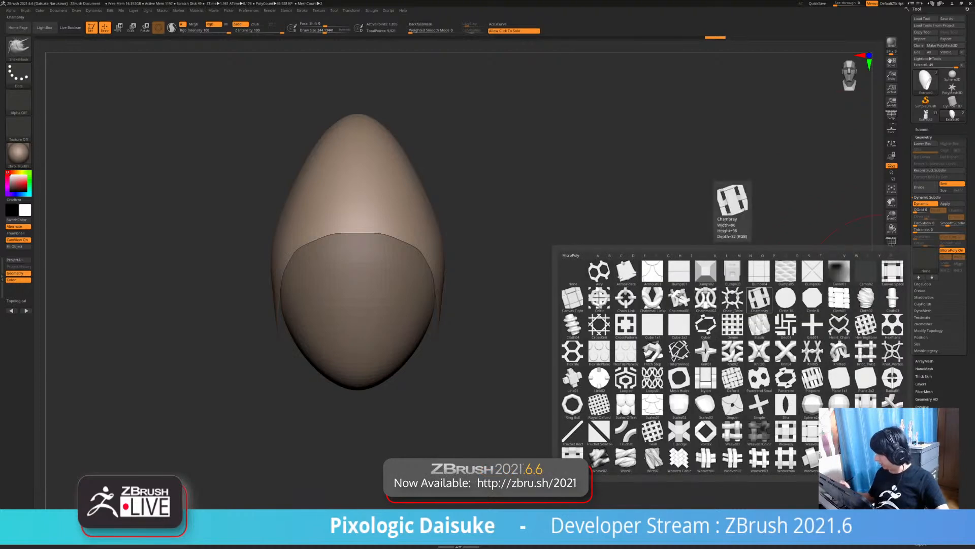
click(732, 351)
drag(701, 330, 564, 342)
ctrl+right_drag(495, 284, 498, 325)
mouse_move(421, 239)
right_down()
mouse_move(493, 246)
mouse_move(424, 308)
mouse_move(541, 302)
mouse_move(584, 239)
right_up()
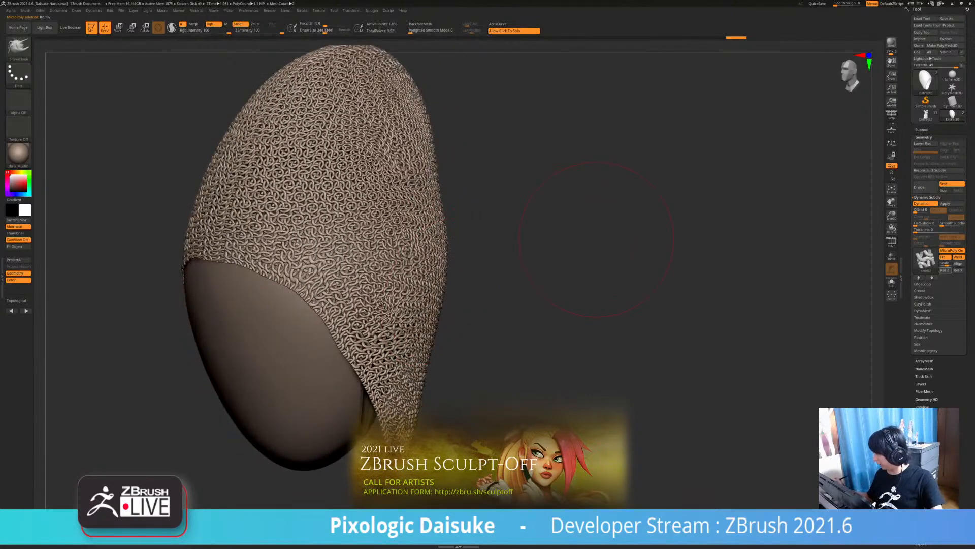
Adjust the alignment, scale and Z rotation of the knit pattern on the hood shell
click(958, 263)
right_drag(574, 315, 610, 313)
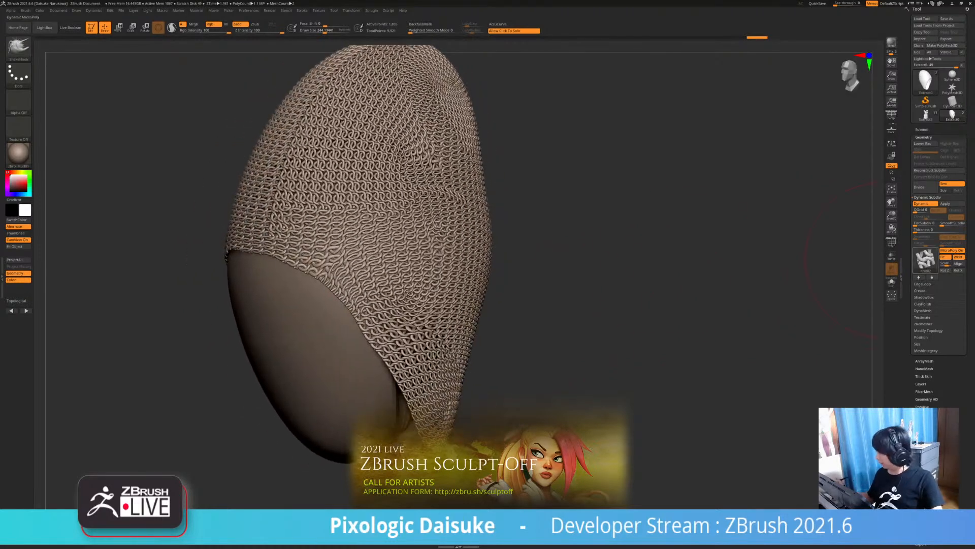
click(945, 264)
drag(944, 264, 948, 263)
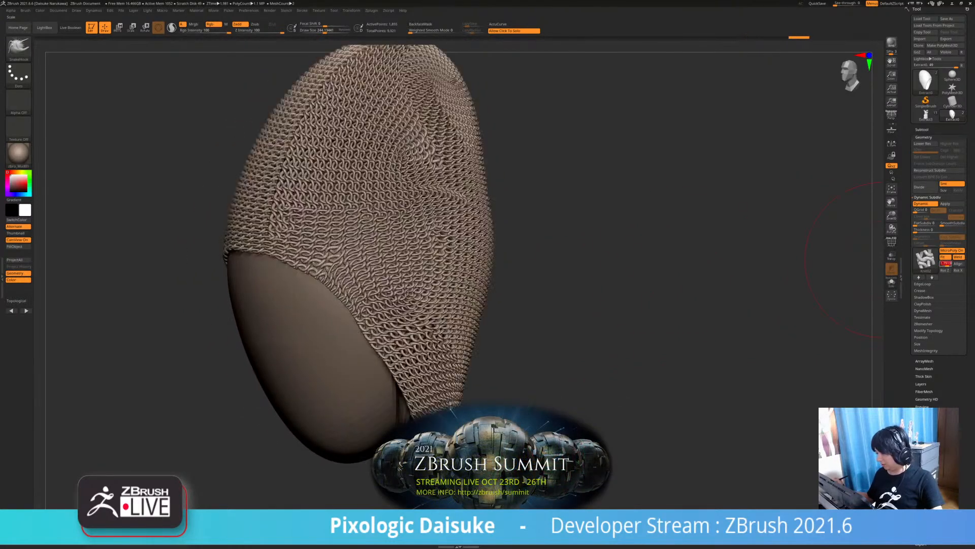
key(ctrl+z)
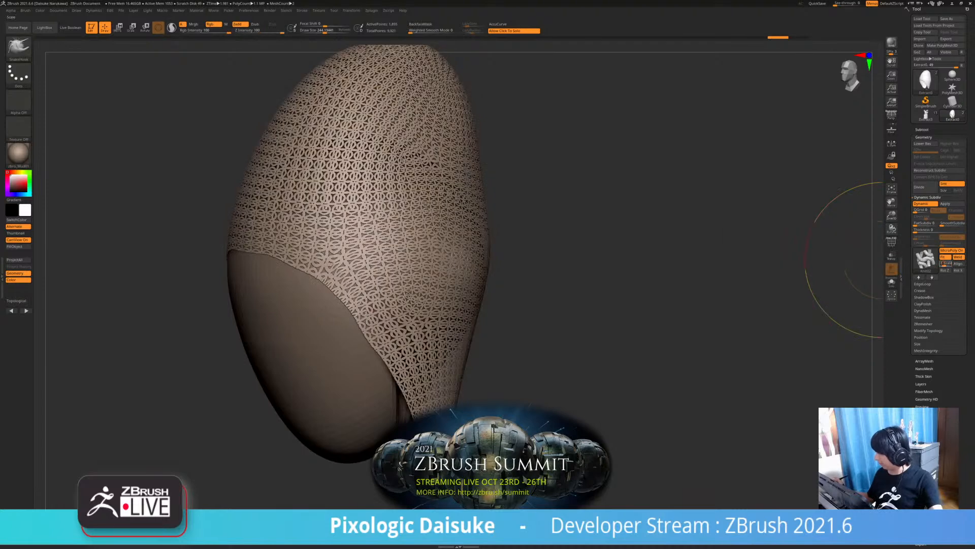
key(ctrl+shift+z)
key(ctrl+shift+z)
key(ctrl+shift+z)
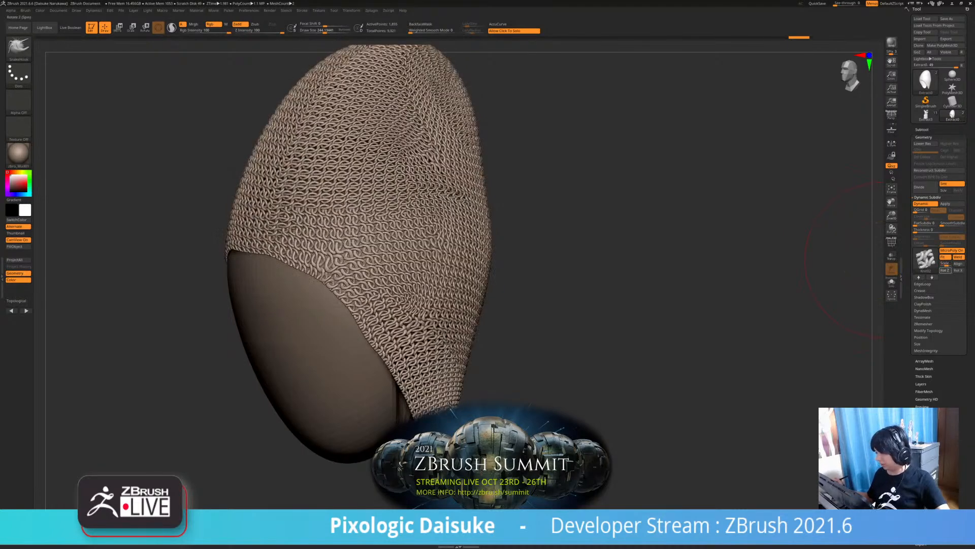
click(944, 270)
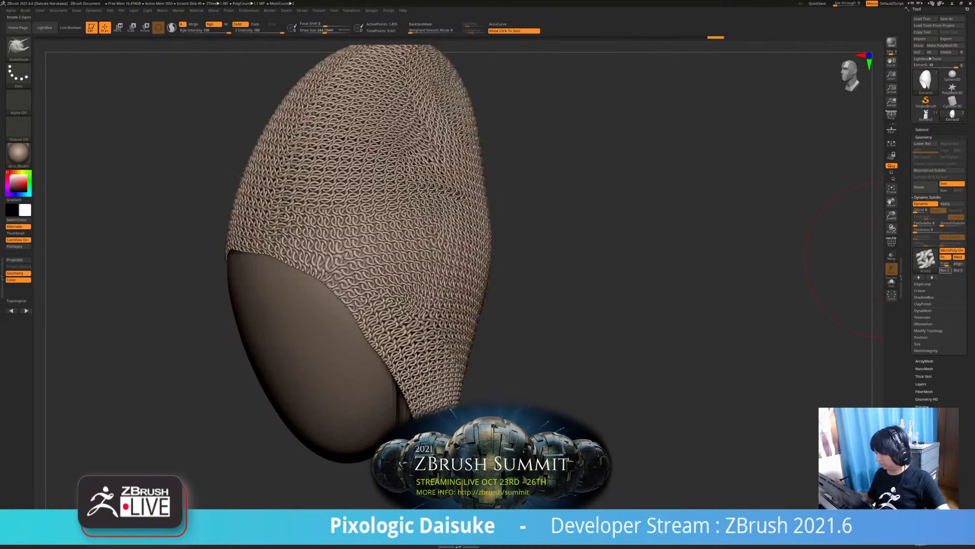
Try the Knit03, Knit04 and Knitted MicroPoly patterns on the hood shell one after another
click(926, 259)
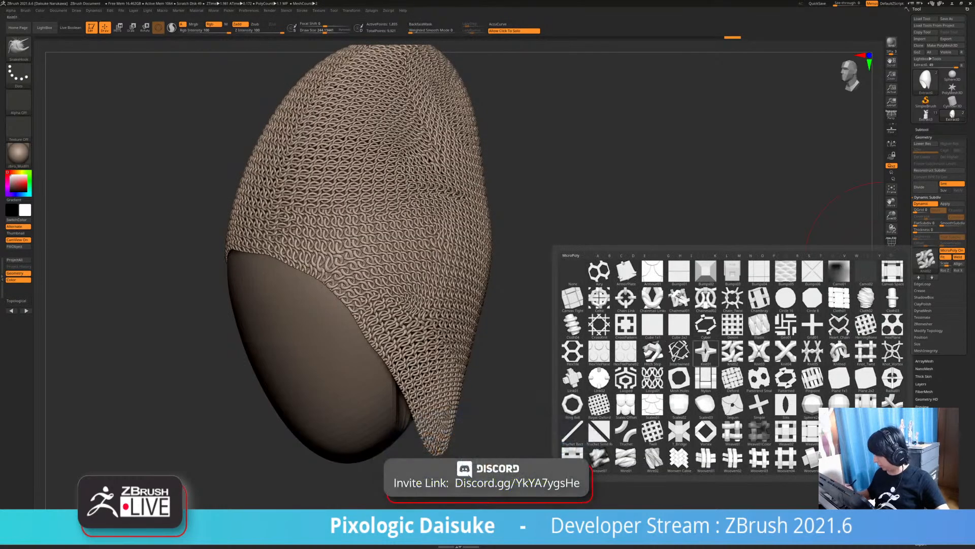
click(759, 351)
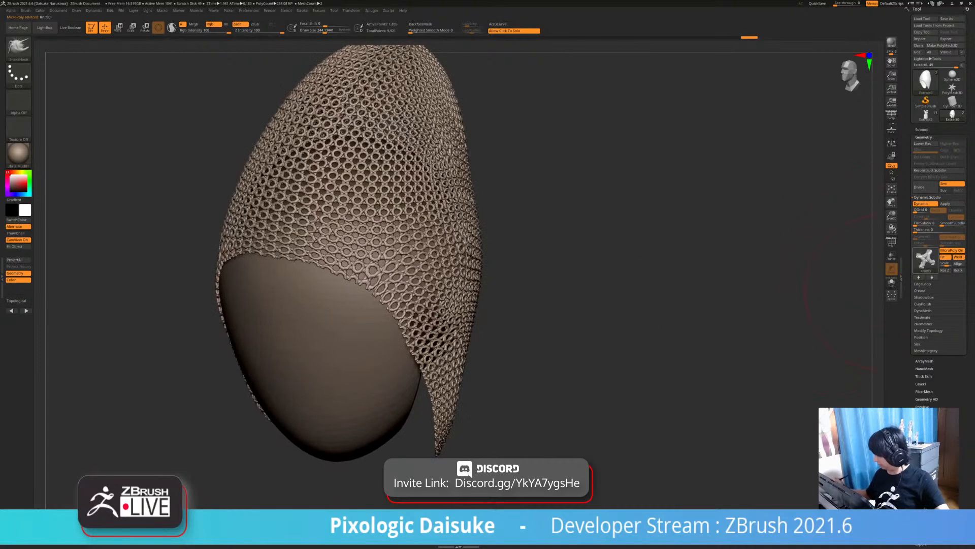
click(925, 259)
click(785, 351)
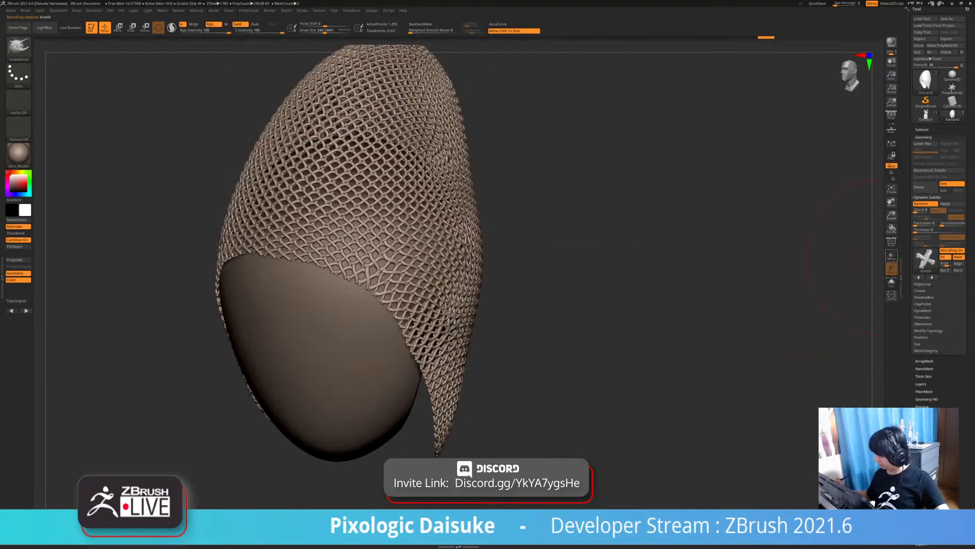
click(925, 259)
click(812, 351)
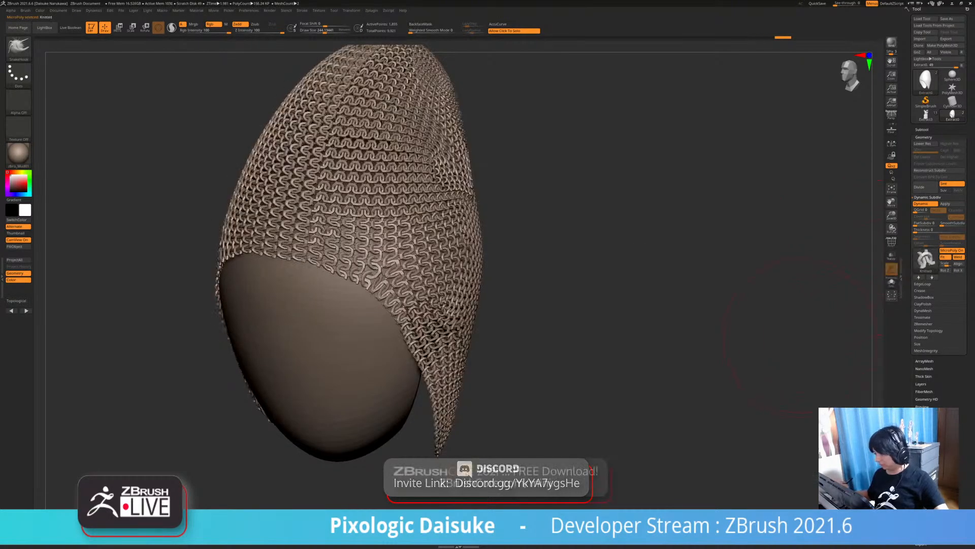
drag(721, 305, 618, 307)
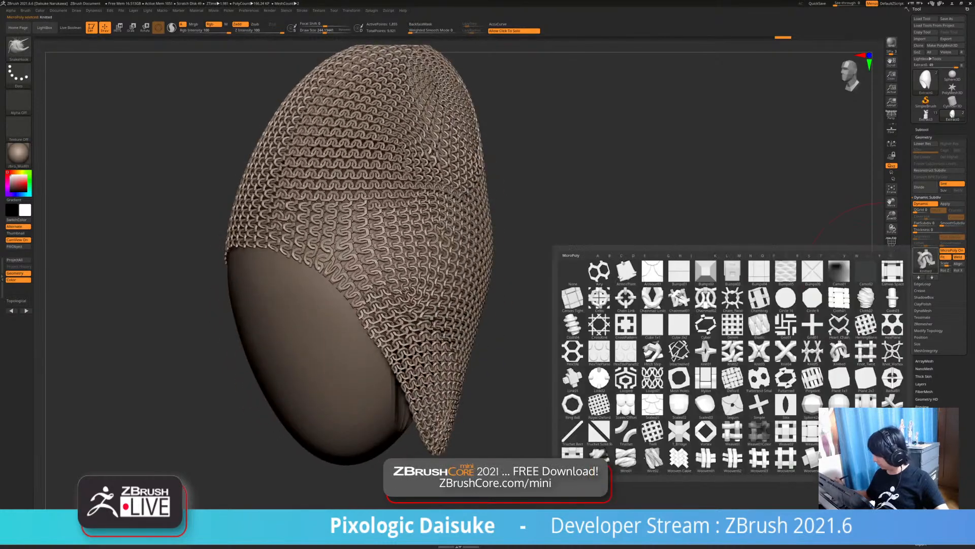
Change the hood shell's MicroPoly pattern to Knot_Twist and view the netting from above and behind
click(925, 259)
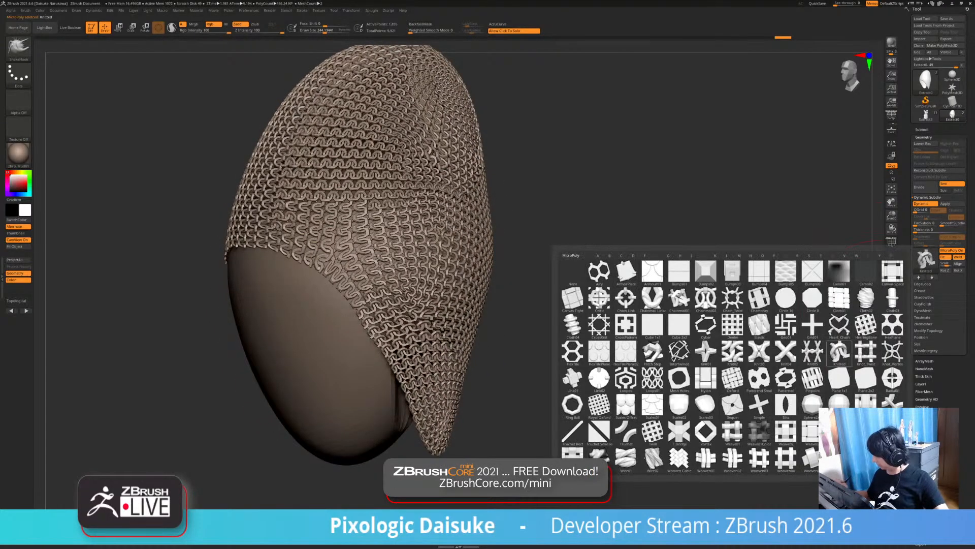
click(839, 352)
click(925, 259)
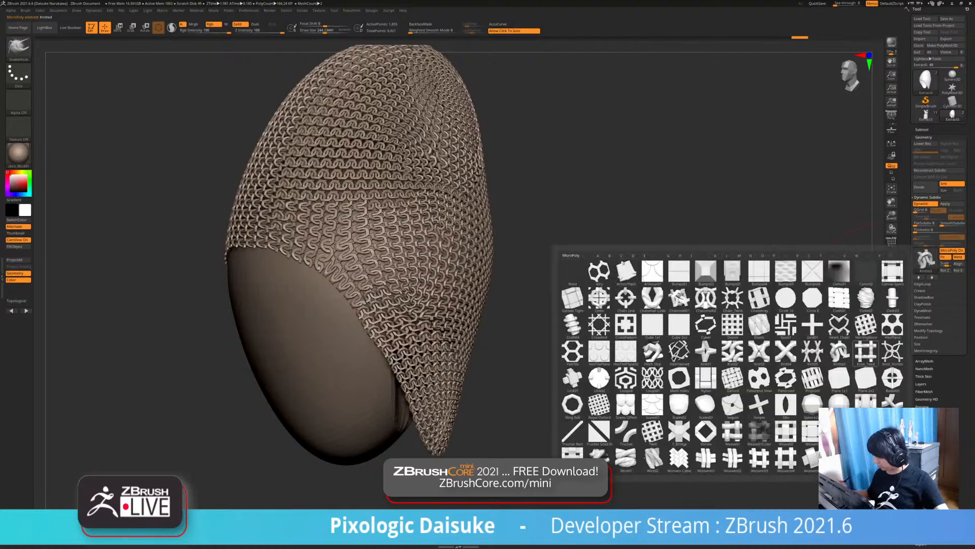
click(866, 352)
drag(600, 305, 841, 244)
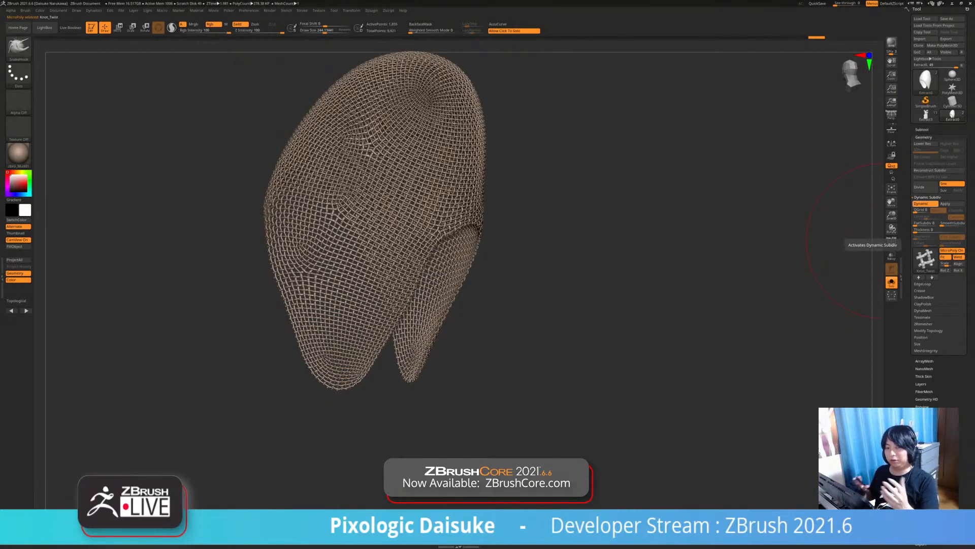
Turn off Dynamic Subdiv on the hood shell and show the base mesh's wireframe
click(921, 203)
drag(503, 284, 552, 297)
click(891, 242)
drag(455, 248, 463, 249)
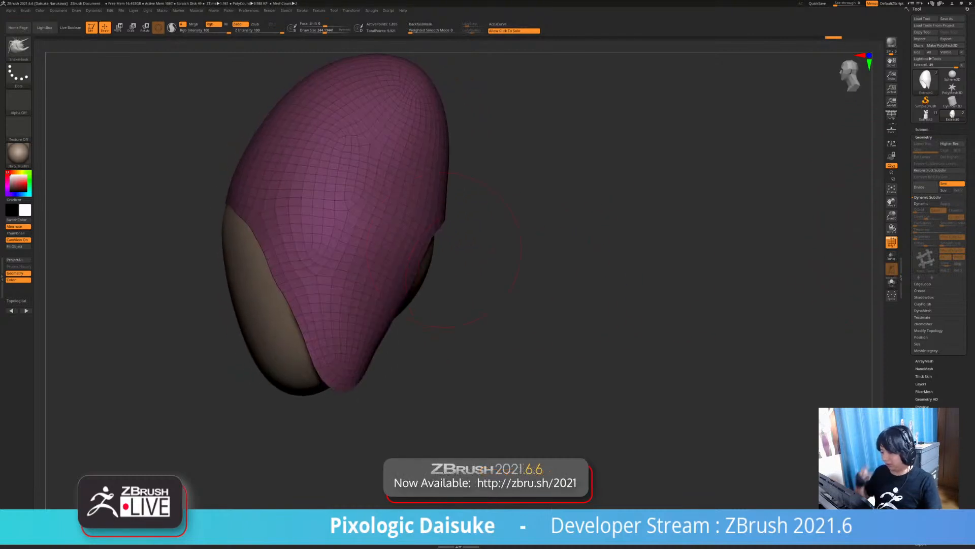
Divide the hood shell into crown, middle and lower polygroups with two diagonal SliceCurve cuts
ctrl+shift+click(19, 48)
ctrl+shift+click(22, 49)
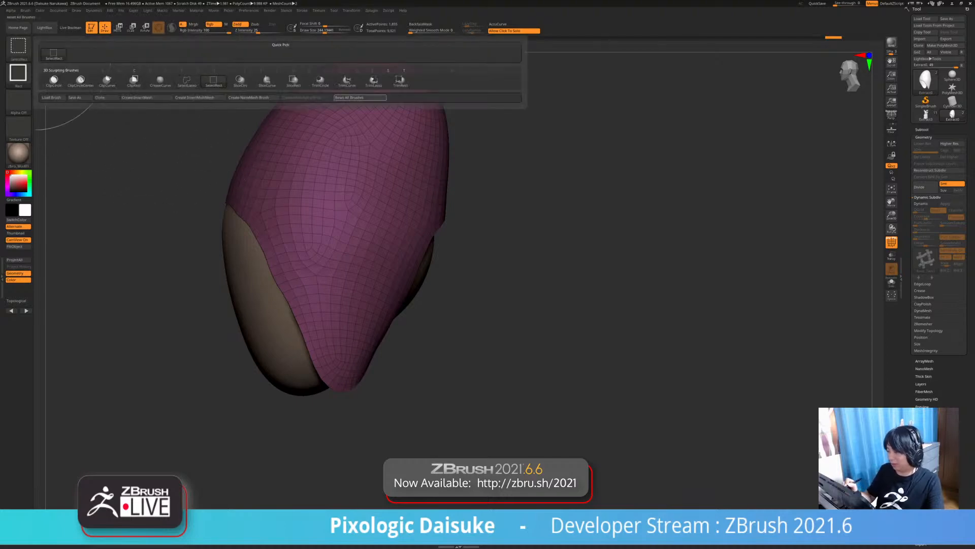
click(268, 80)
ctrl+shift+drag(190, 140, 512, 322)
ctrl+shift+drag(270, 105, 537, 228)
alt+drag(638, 208, 655, 238)
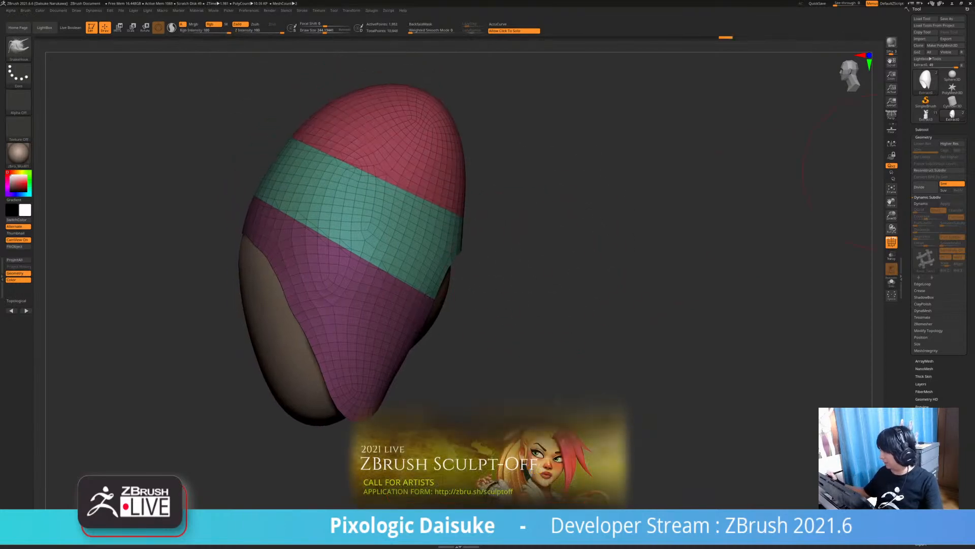
Split the sliced hood shell into separate subtools by polygroup with Groups Split
click(922, 129)
click(918, 316)
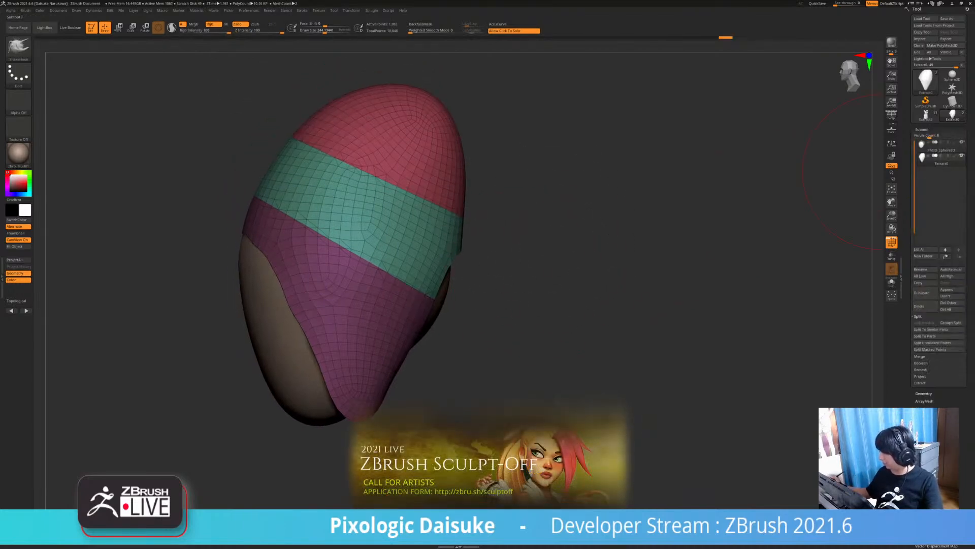
drag(967, 336, 967, 330)
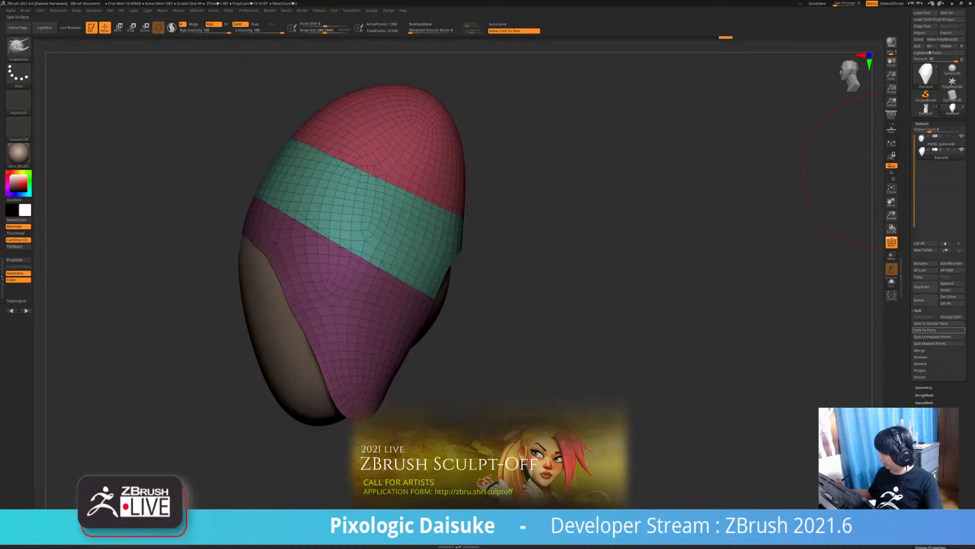
click(939, 330)
click(849, 344)
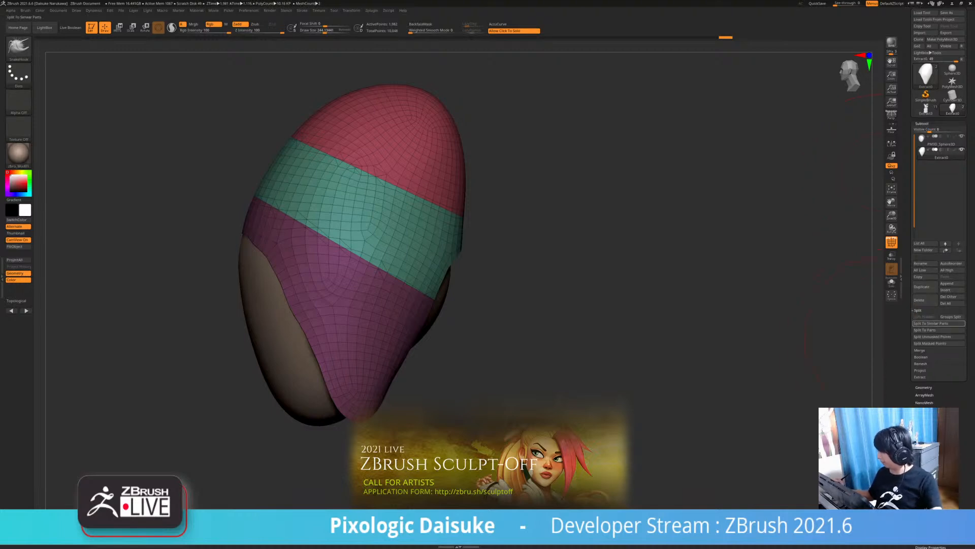
click(951, 316)
click(867, 329)
drag(595, 294, 569, 290)
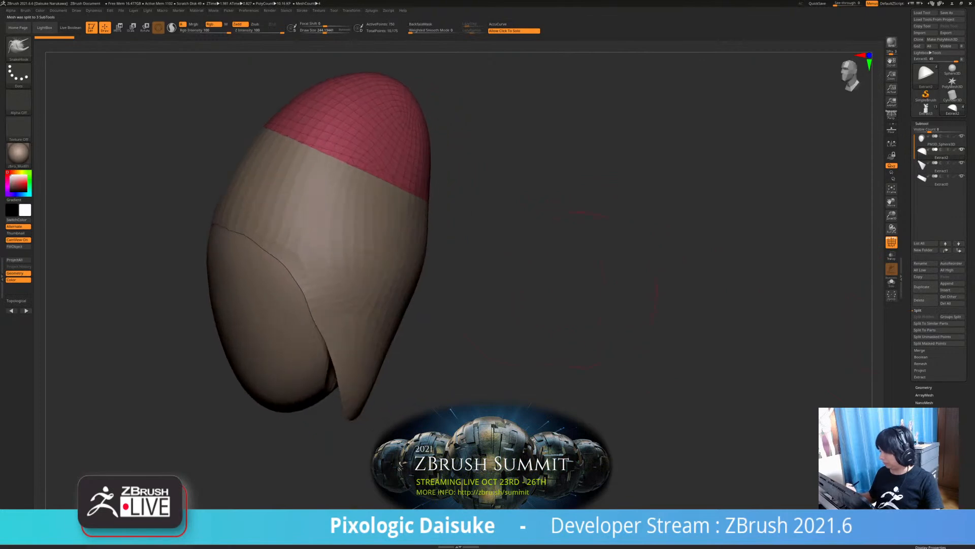
Select the crown, middle and lower hood pieces in turn to check that they are separate subtools
alt+click(376, 215)
alt+click(363, 290)
alt+click(383, 139)
alt+click(376, 216)
alt+click(363, 289)
alt+click(386, 193)
Remesh the lower, middle and crown pieces of the hood individually with ZRemesher
alt+click(373, 284)
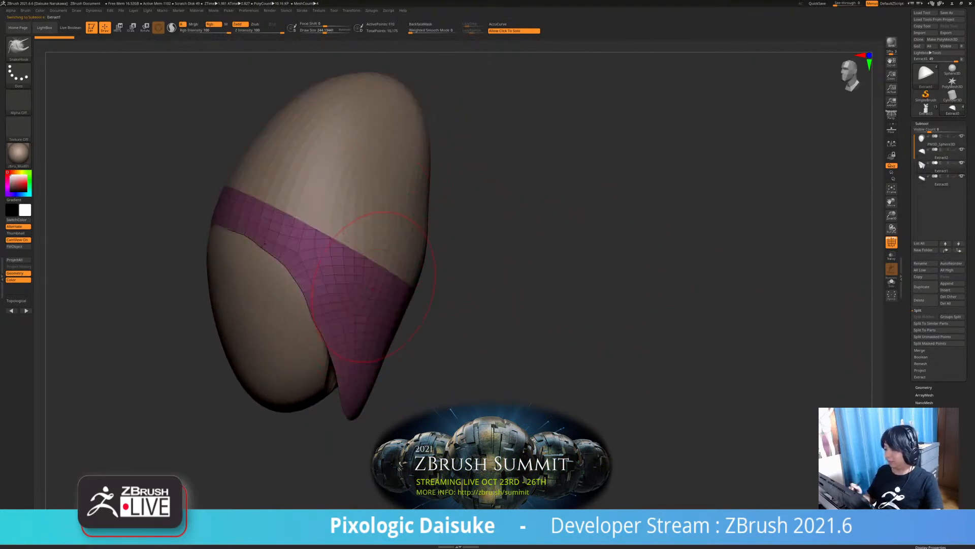
key(z)
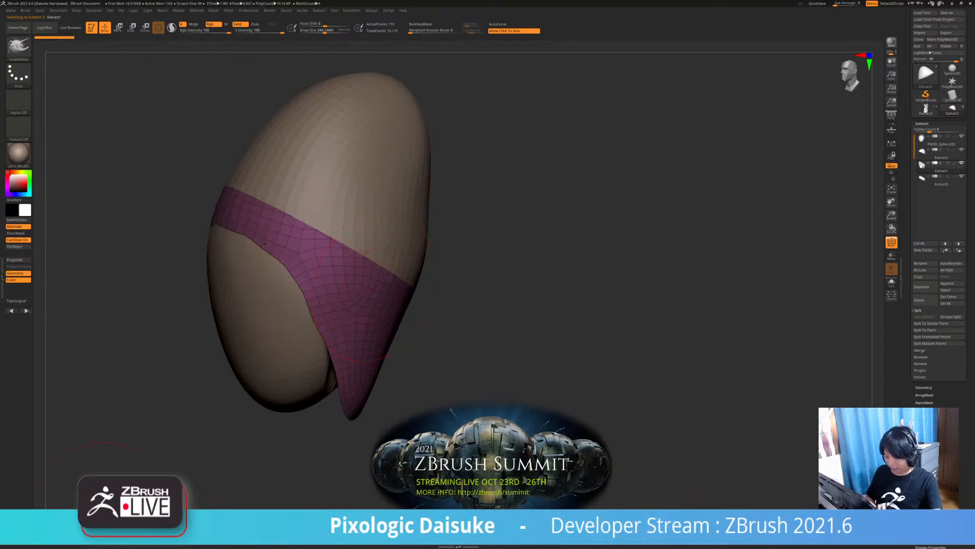
alt+click(383, 251)
key(z)
alt+click(376, 134)
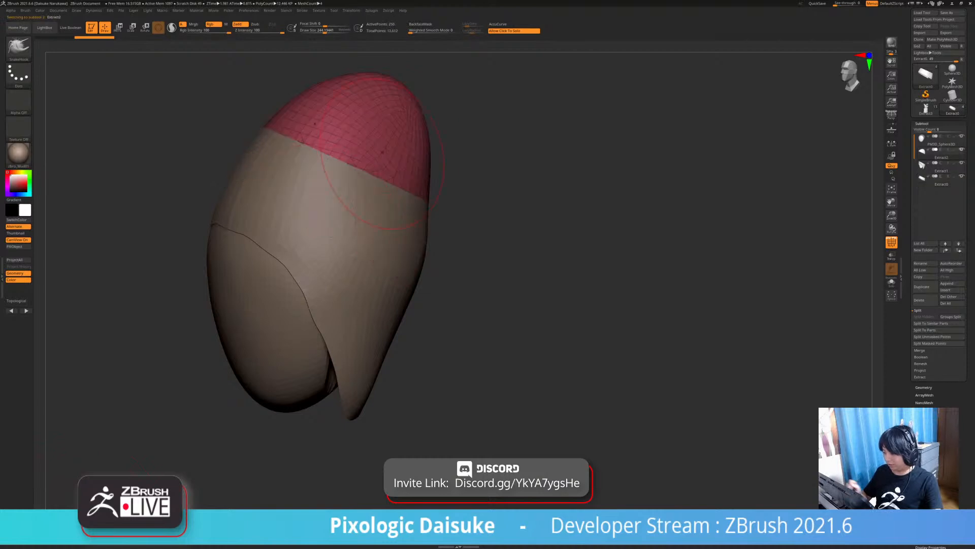
key(z)
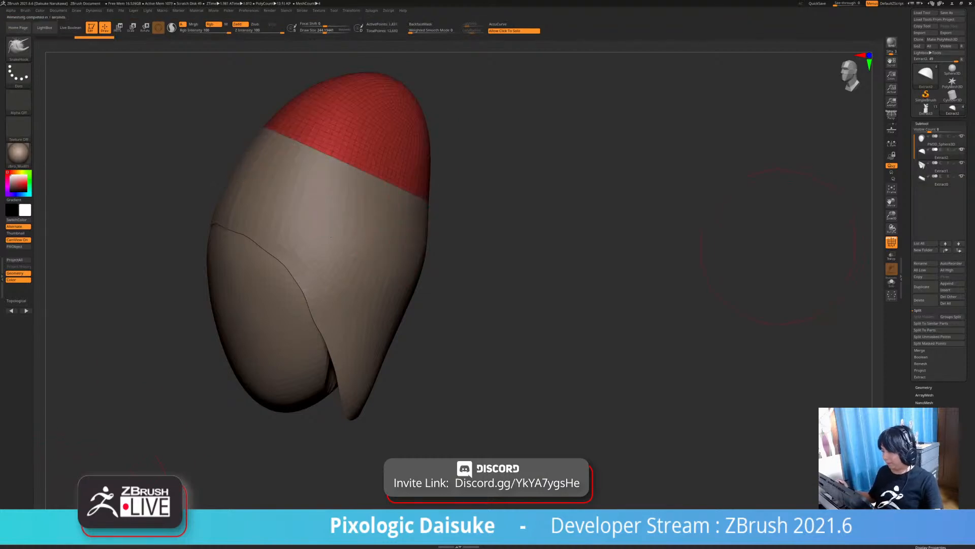
Enable Dynamic Subdiv MicroPoly on the hood's crown piece and apply the Knit02 pattern
click(923, 388)
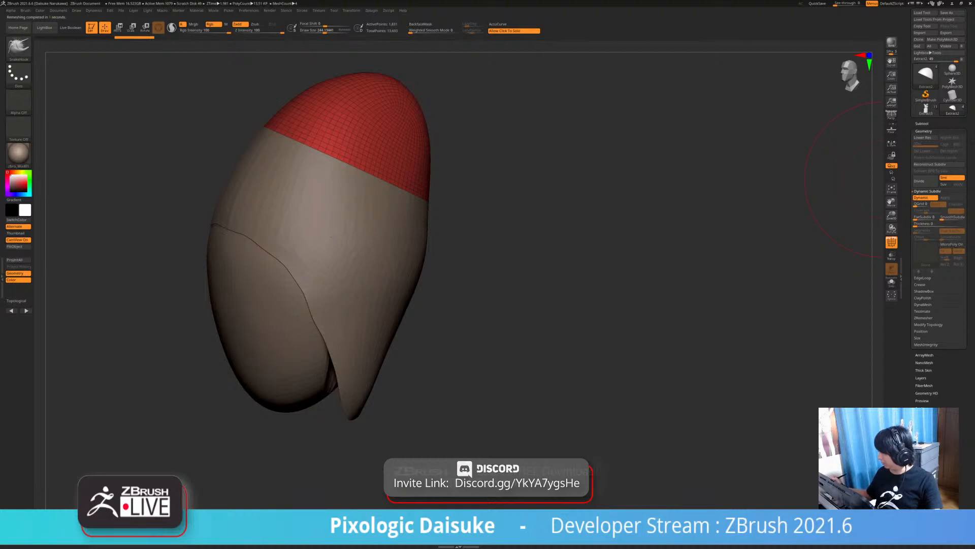
click(925, 253)
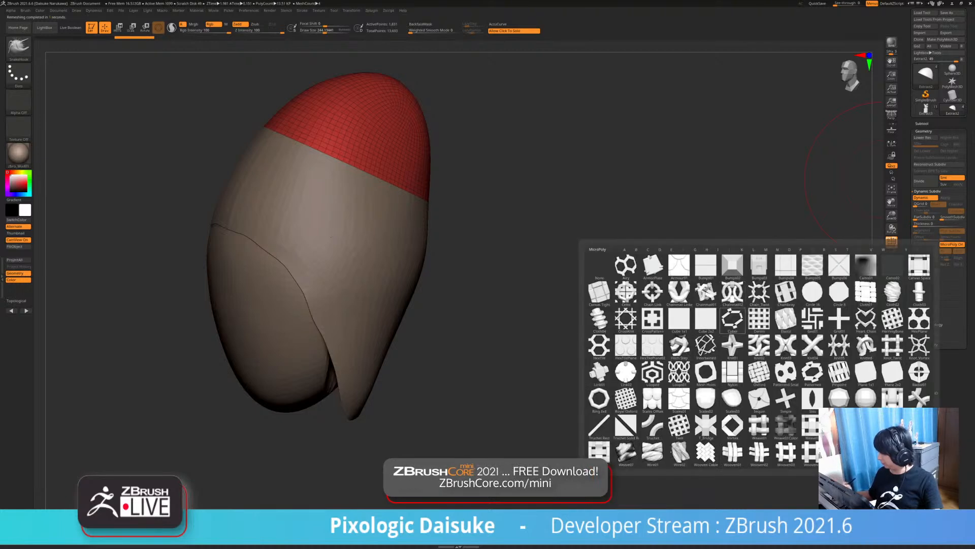
click(759, 346)
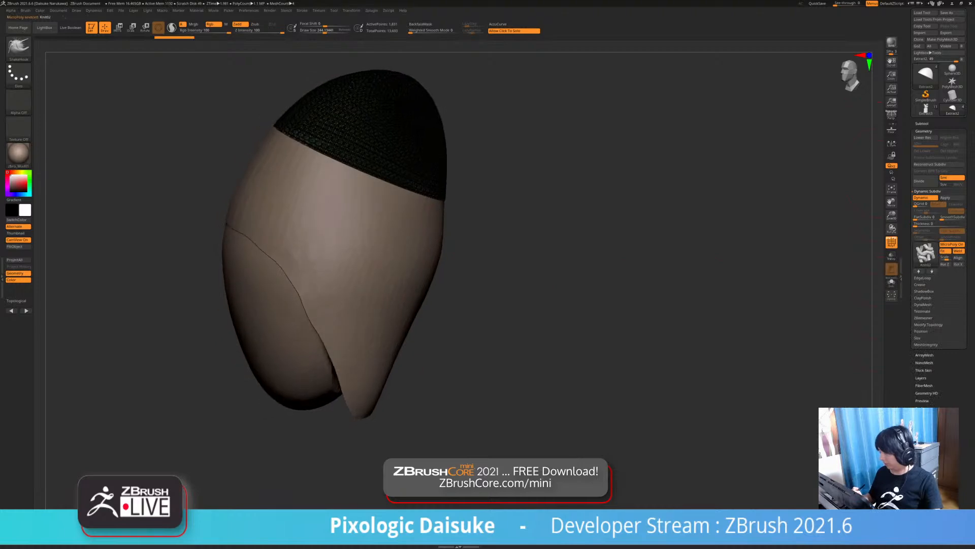
alt+drag(610, 254, 628, 285)
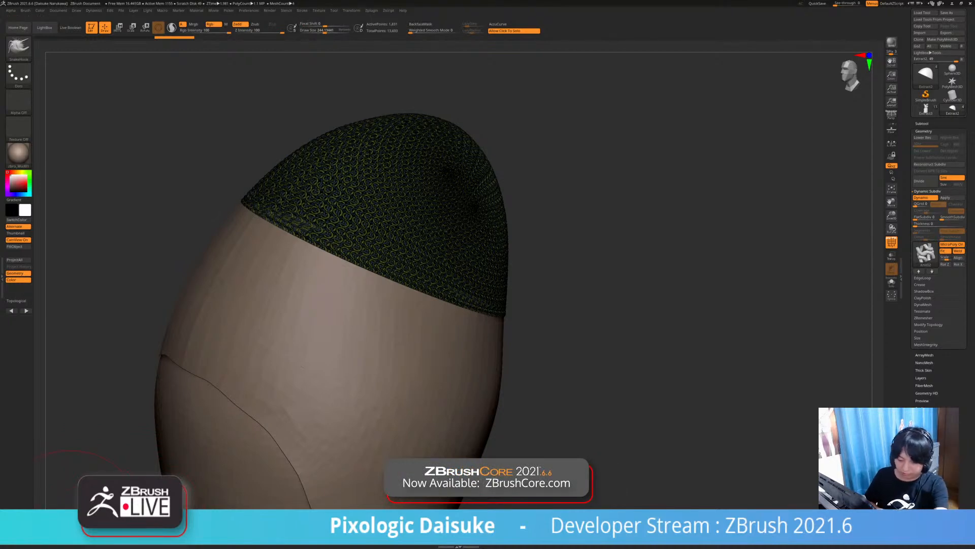
Remesh the crown piece to a coarser density to enlarge its knit pattern
key(comma)
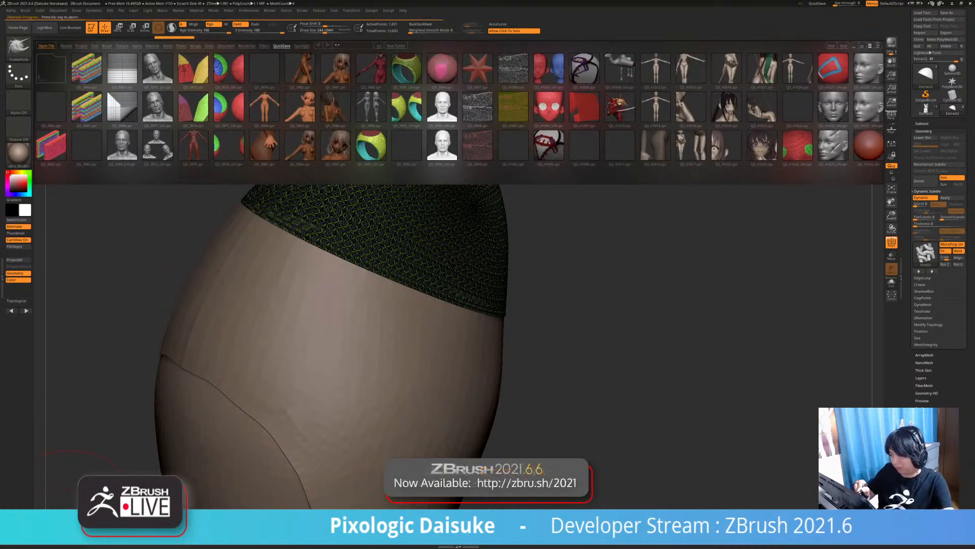
click(44, 28)
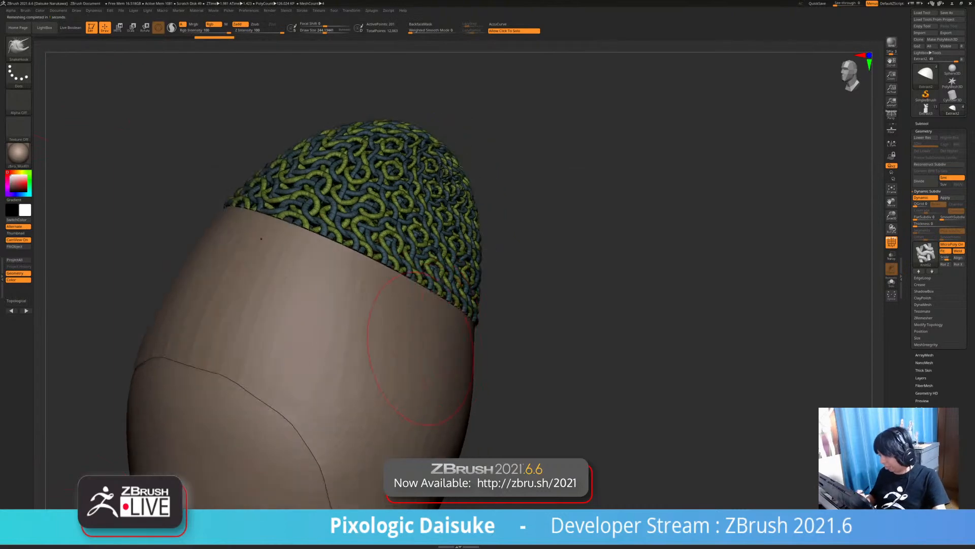
ctrl+right_drag(223, 477, 187, 526)
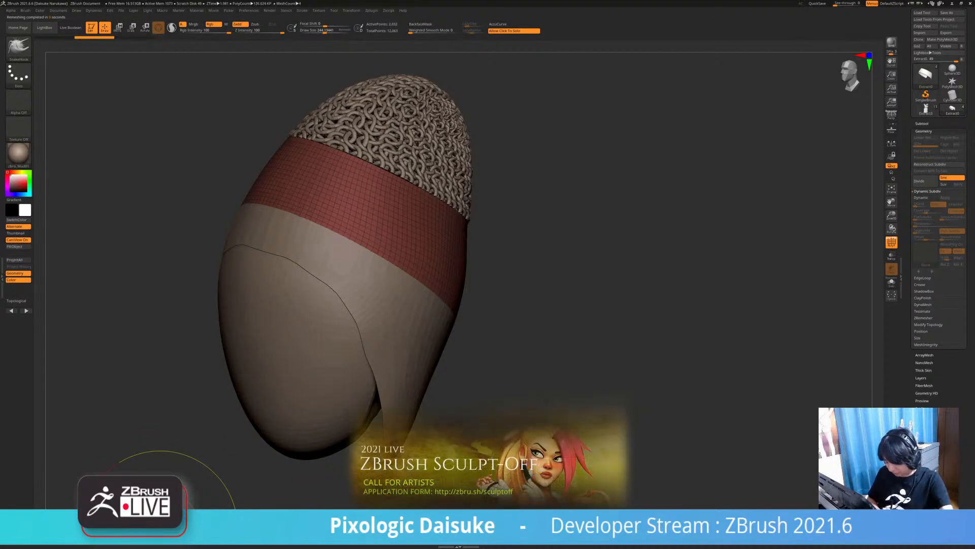
Remesh the hood's middle piece more coarsely, enable MicroPoly on it and apply the Chainmail01 pattern
alt+click(447, 209)
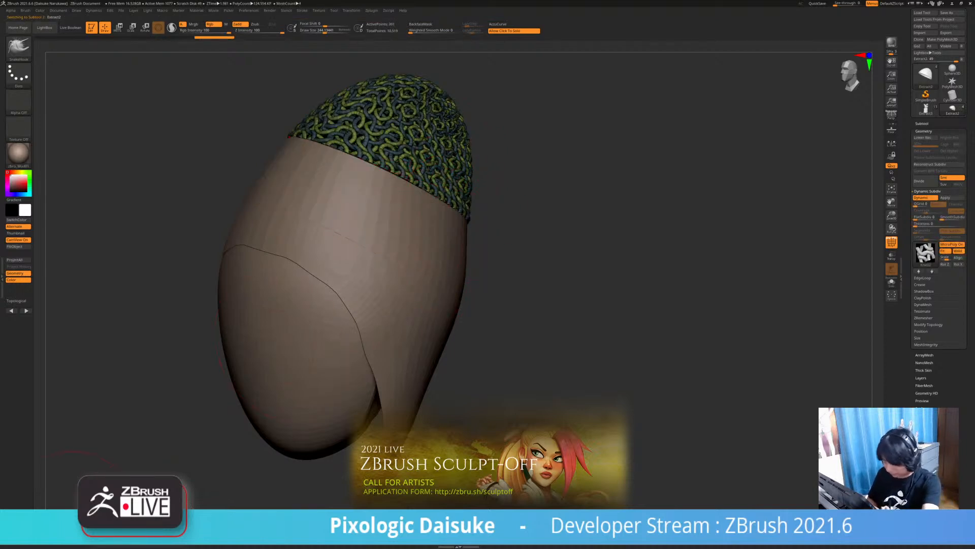
click(958, 257)
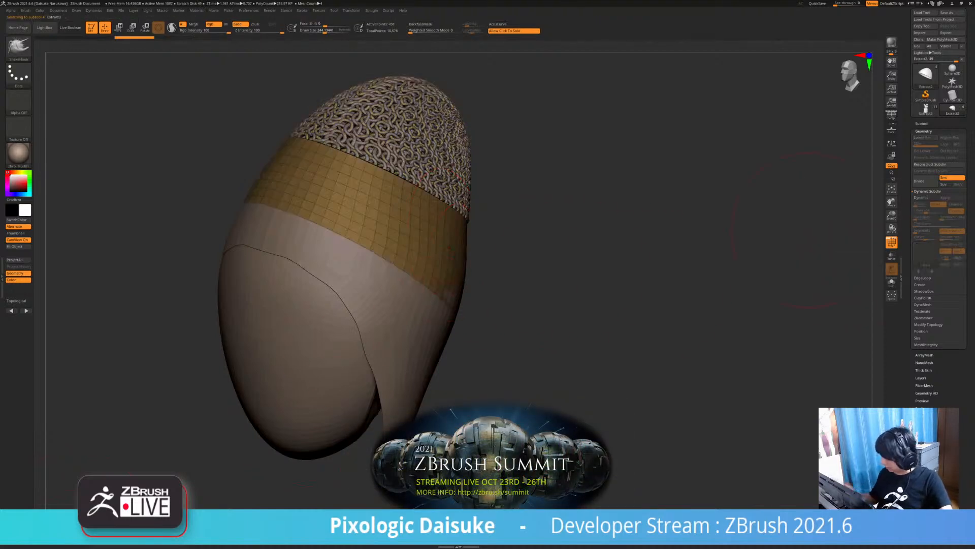
click(952, 244)
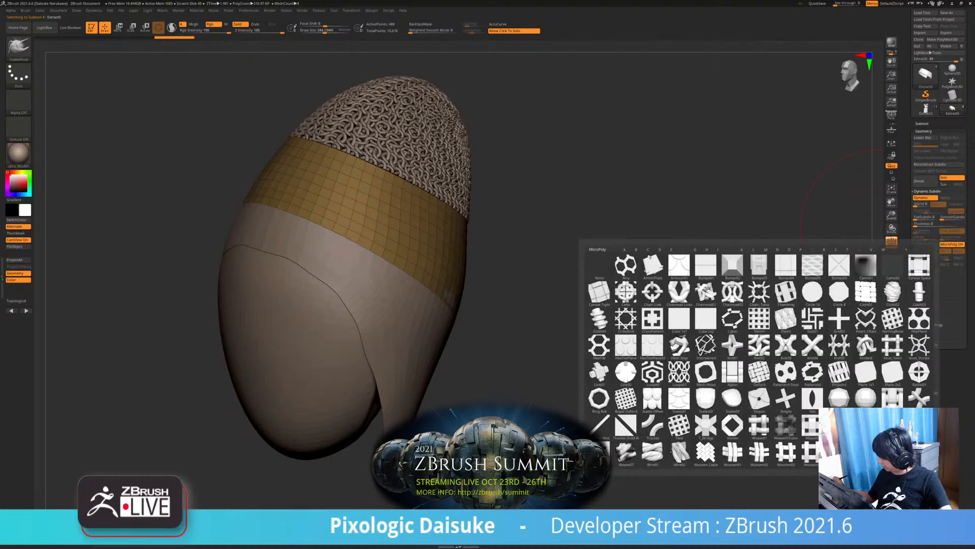
click(706, 293)
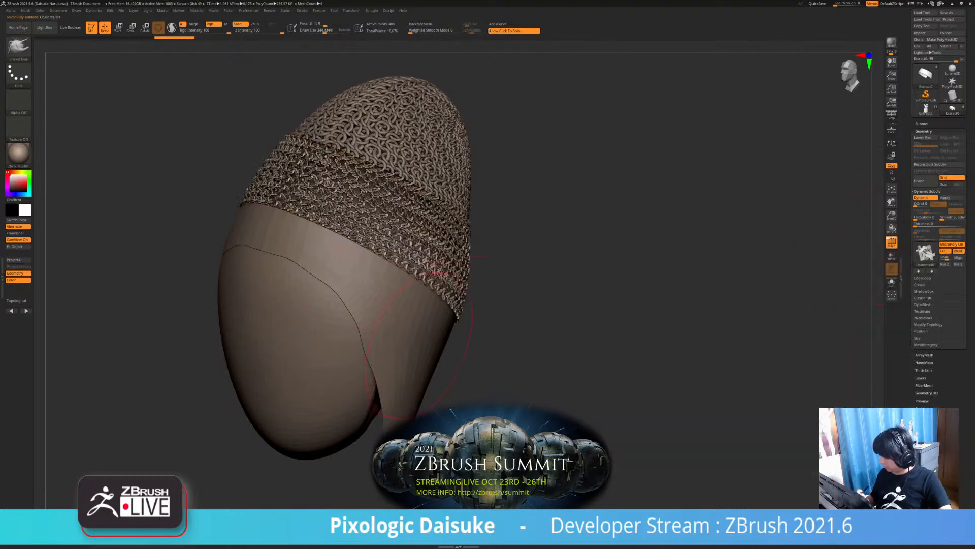
alt+click(428, 342)
alt+click(449, 279)
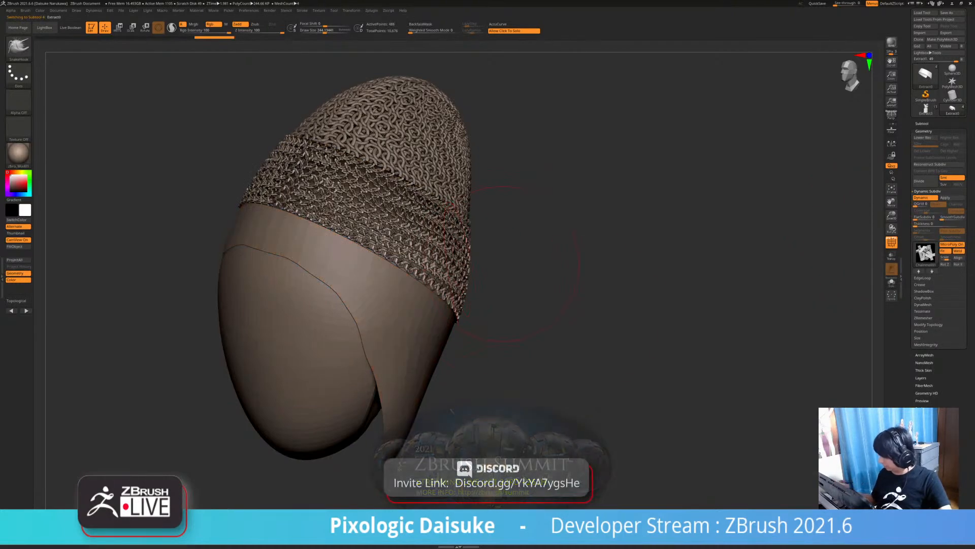
Try the Loops01 MicroPoly pattern on the middle piece, then replace it with Knit02
click(925, 253)
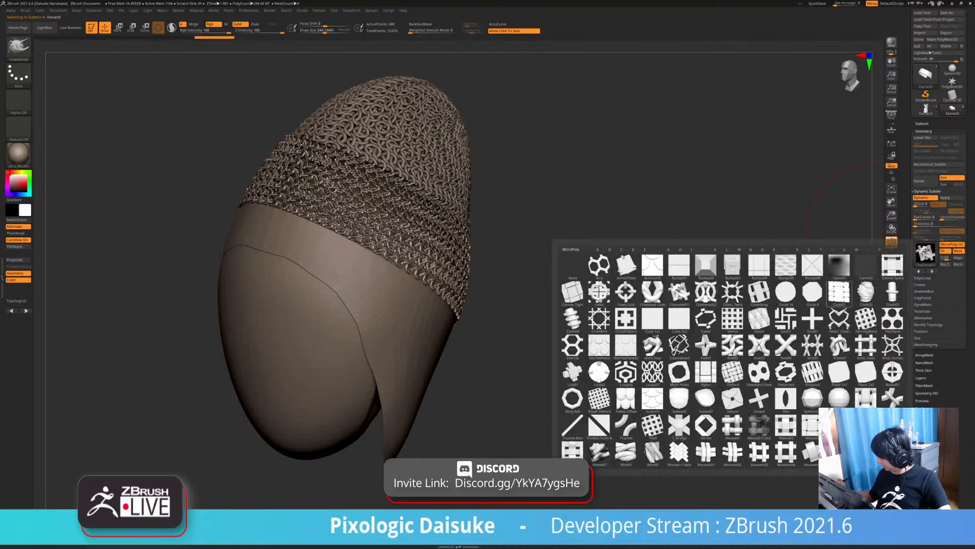
click(652, 372)
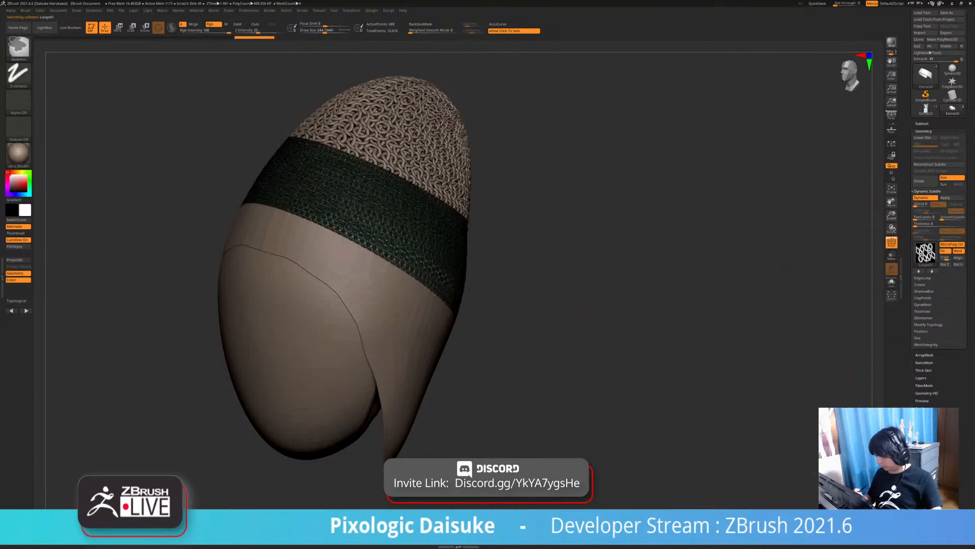
scroll(447, 328, up, 3)
click(925, 252)
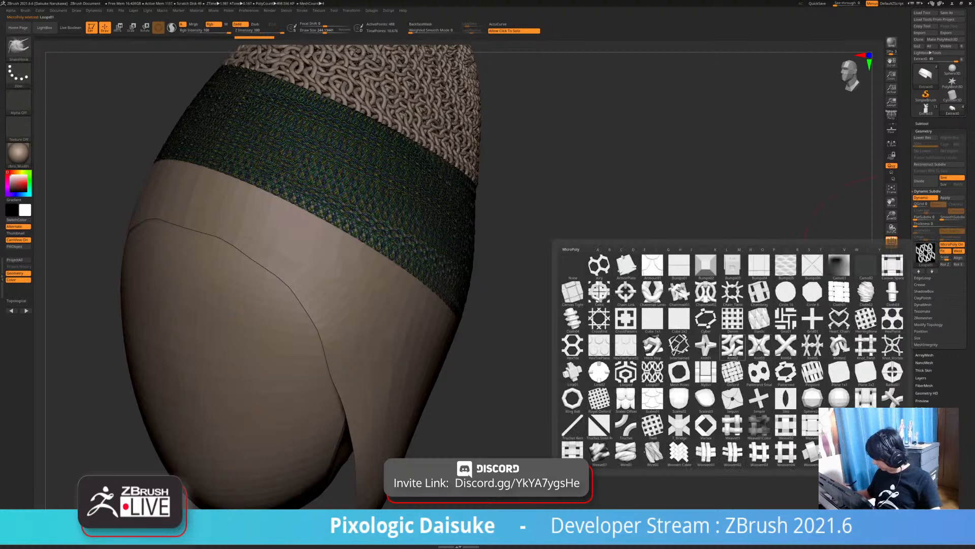
click(732, 348)
Select the hood's lower piece, enable Dynamic Subdiv MicroPoly and apply the Knit04 pattern
alt+click(391, 310)
alt+drag(624, 356, 581, 299)
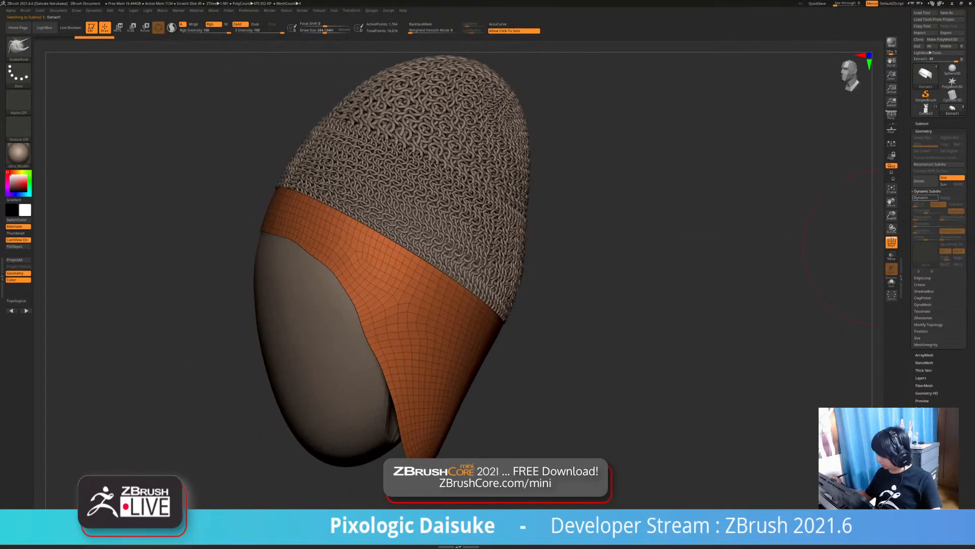
click(921, 197)
click(925, 253)
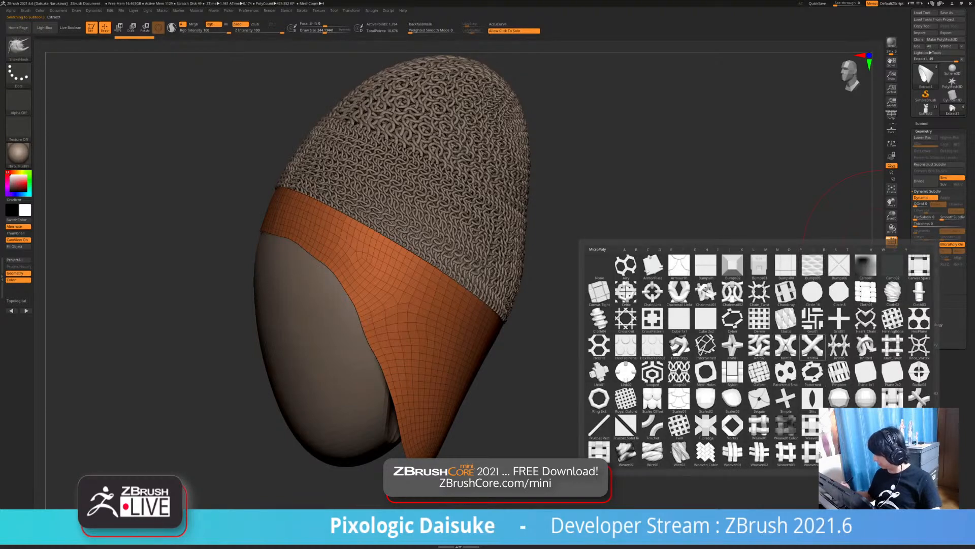
click(813, 346)
drag(625, 325, 660, 331)
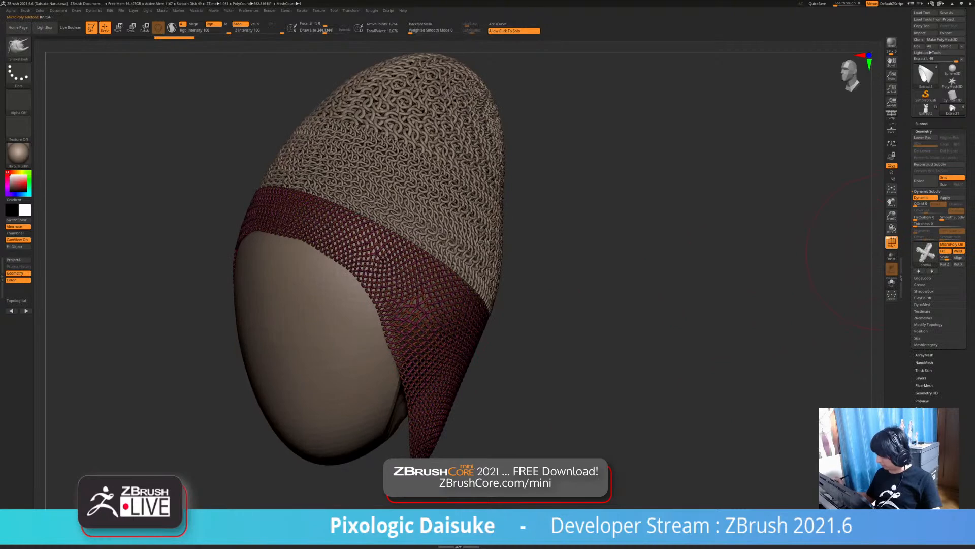
Turn off the polyframe display and examine the knitted hood from the front and both sides
click(891, 242)
ctrl+right_drag(762, 305, 762, 277)
ctrl+right_drag(584, 351, 584, 325)
right_drag(533, 325, 578, 321)
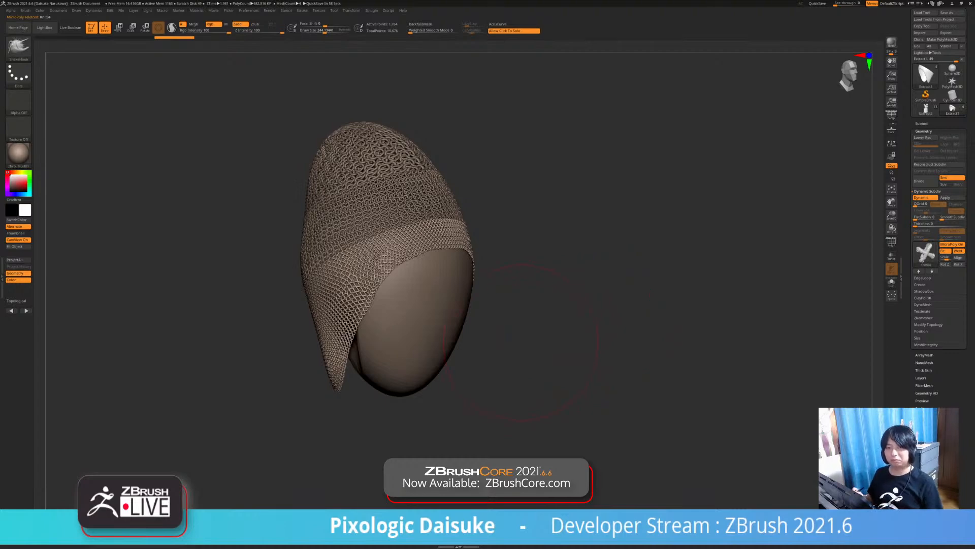
mouse_move(523, 345)
right_down()
mouse_move(506, 346)
mouse_move(516, 347)
right_up()
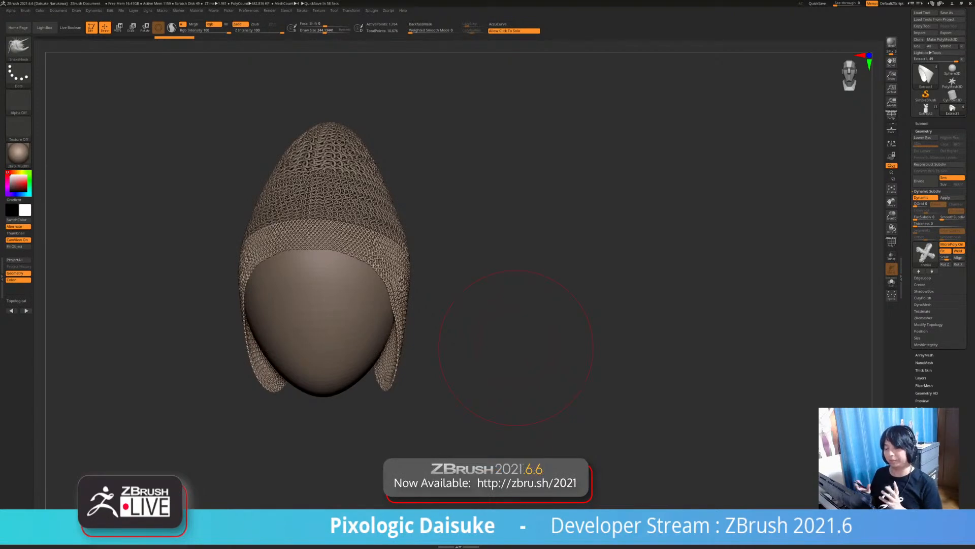
mouse_move(516, 348)
right_down()
mouse_move(612, 335)
mouse_move(482, 343)
right_up()
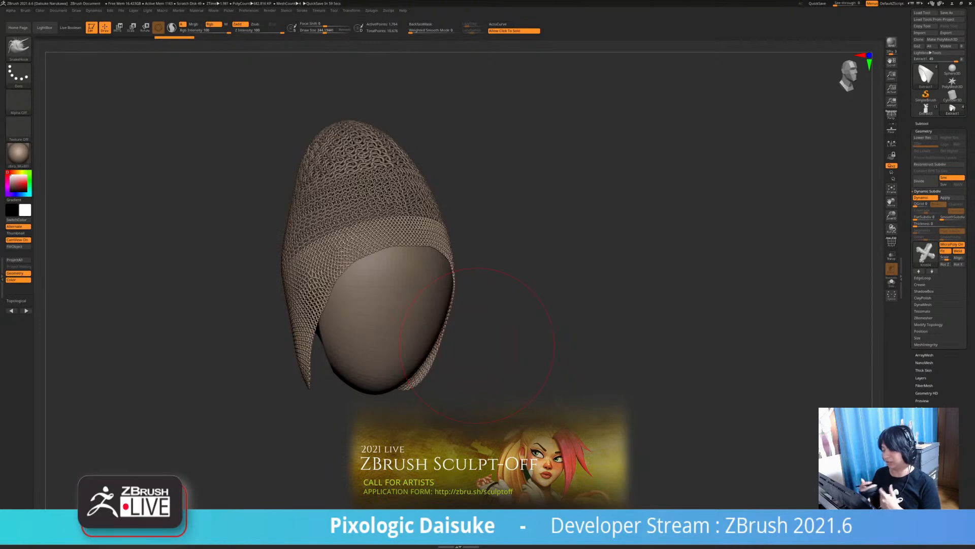
right_drag(478, 345, 466, 339)
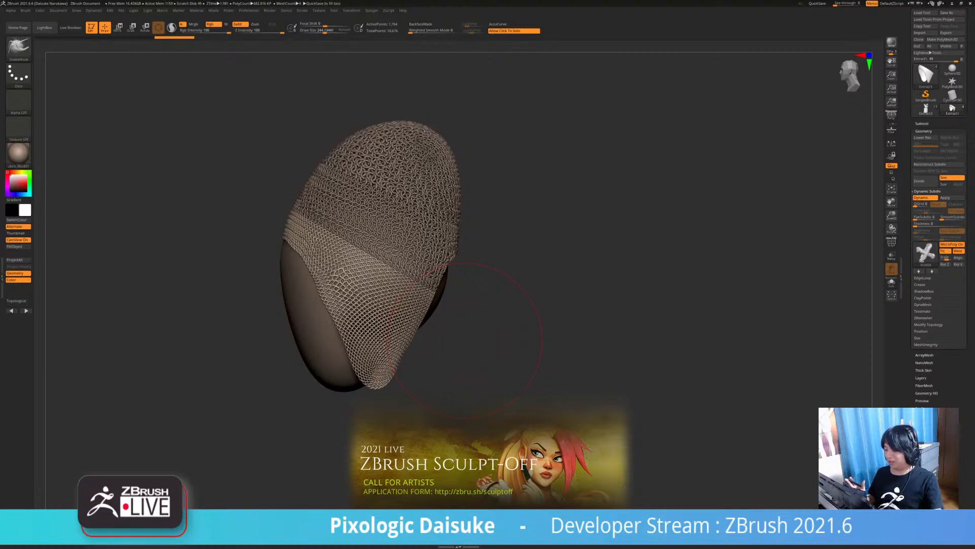
right_drag(466, 339, 418, 335)
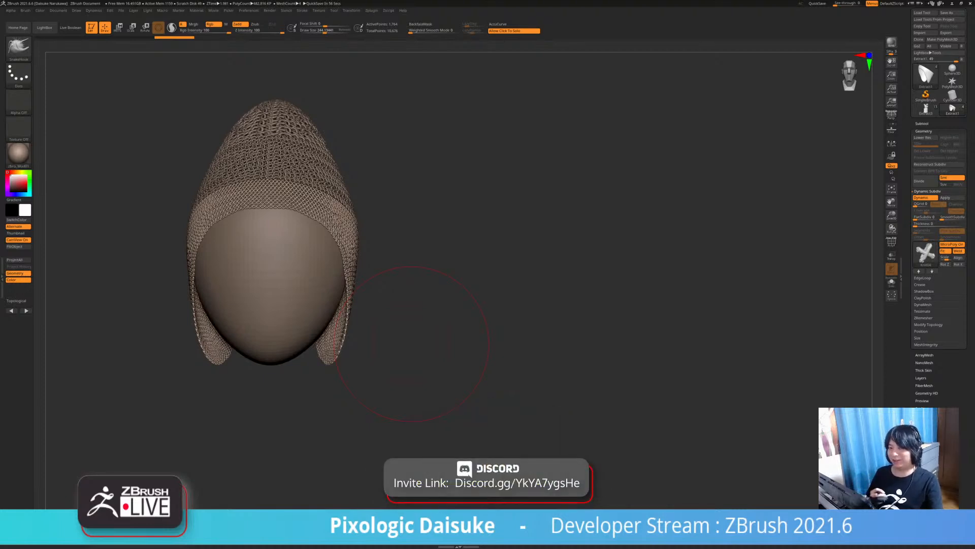
drag(412, 344, 426, 307)
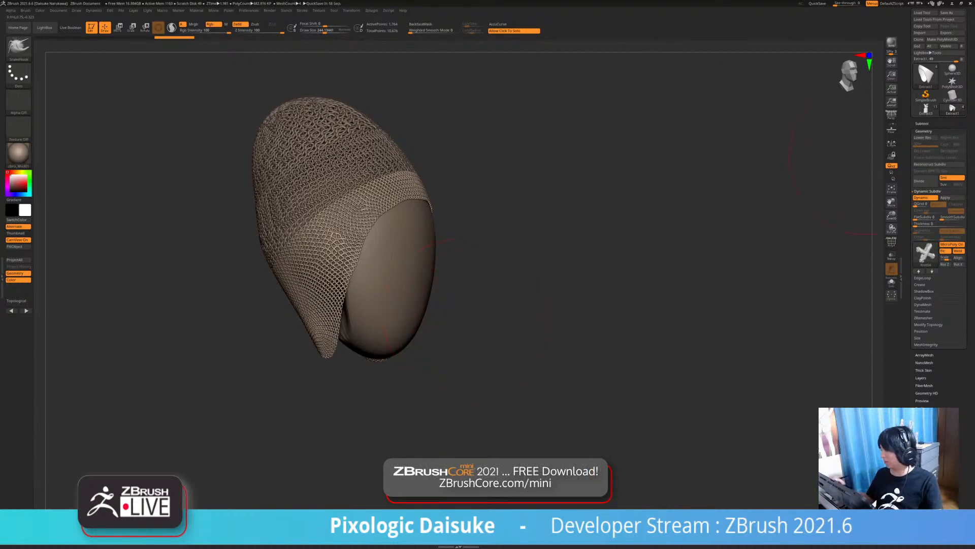
Delete all subtools of the hood demonstration tool and switch back to the maid character
click(922, 124)
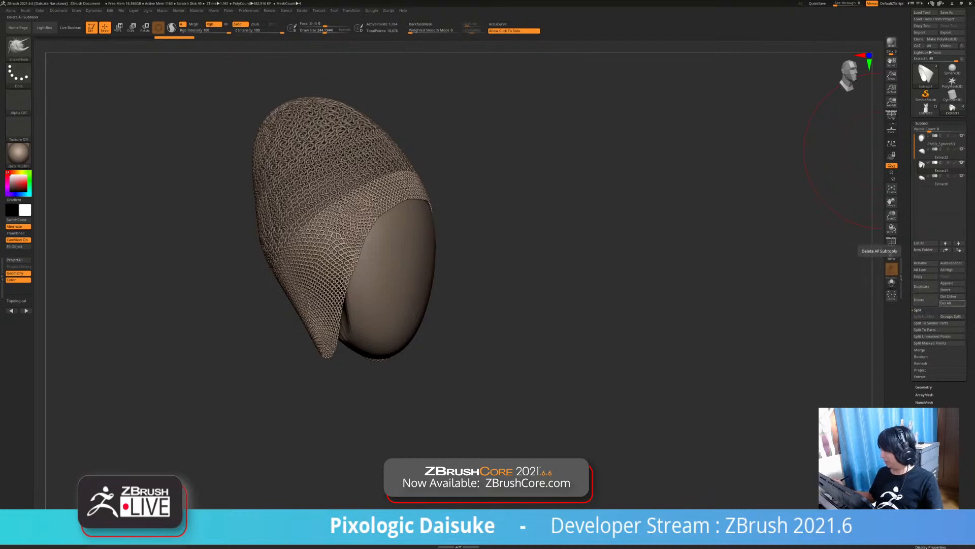
click(952, 303)
click(875, 316)
click(926, 108)
mouse_move(716, 193)
mouse_down()
mouse_move(574, 203)
mouse_move(569, 96)
mouse_up()
click(706, 194)
click(706, 194)
mouse_move(574, 254)
ctrl+right_down()
mouse_move(574, 173)
mouse_move(506, 147)
ctrl+right_up()
Choose the ClayBuildup brush and frame the maid's dress
click(18, 48)
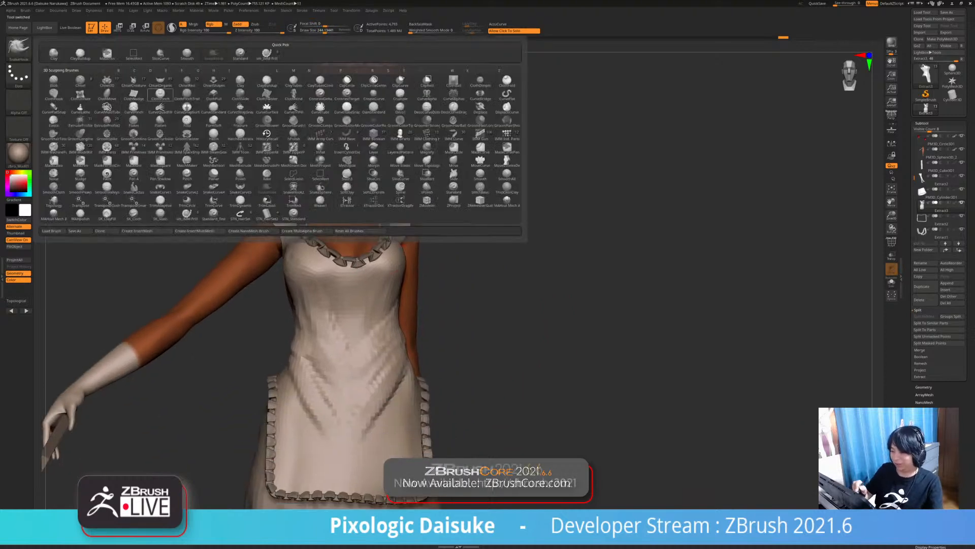
click(80, 53)
alt+right_drag(702, 257, 701, 220)
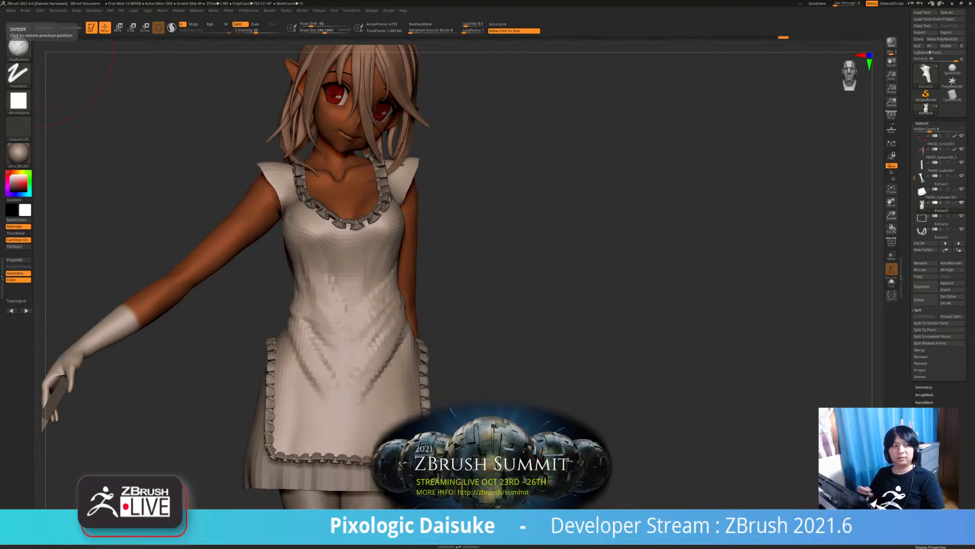
drag(508, 193, 488, 198)
ctrl+right_drag(528, 315, 530, 253)
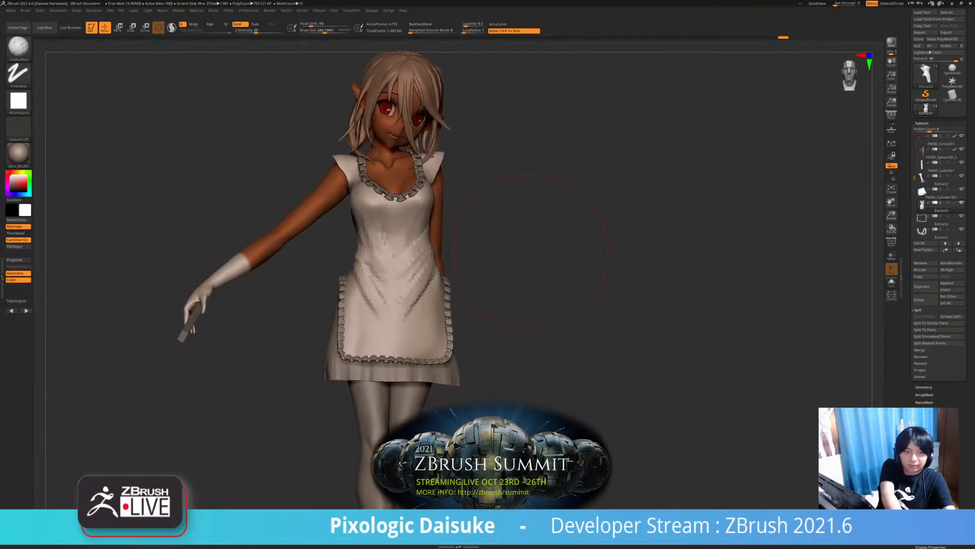
drag(530, 252, 569, 261)
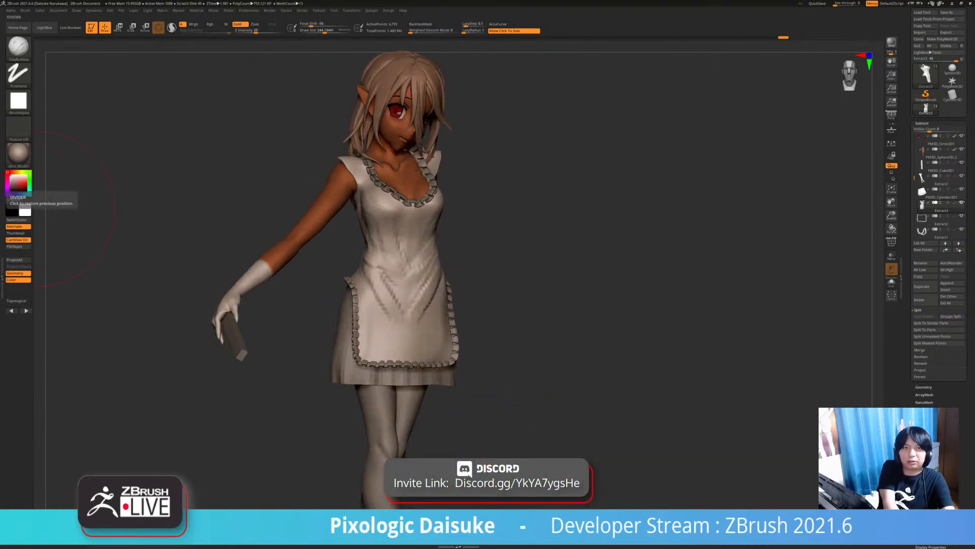
drag(165, 218, 104, 203)
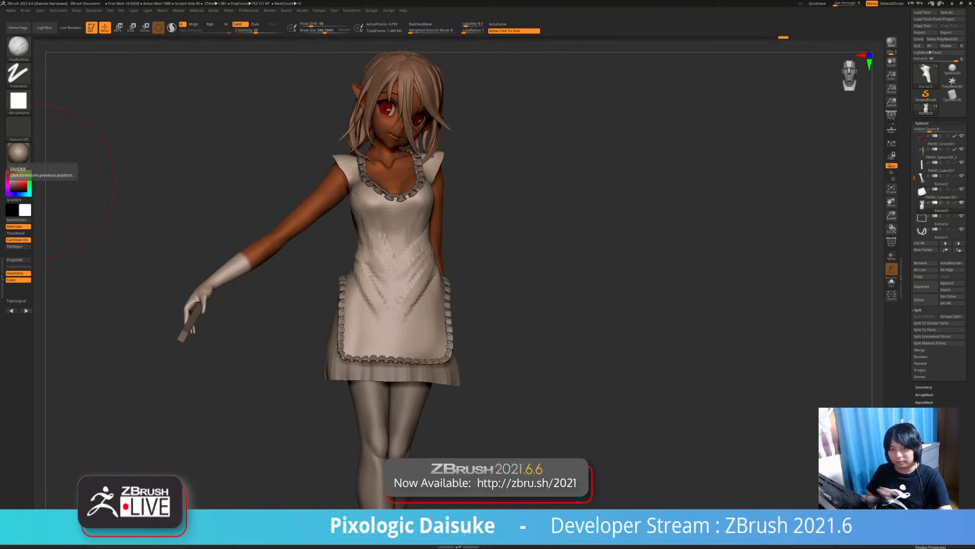
mouse_move(557, 268)
mouse_down()
mouse_move(513, 269)
mouse_move(558, 268)
mouse_up()
click(557, 267)
ctrl+click(557, 268)
ctrl+right_drag(557, 267, 552, 289)
ctrl+click(552, 288)
click(552, 289)
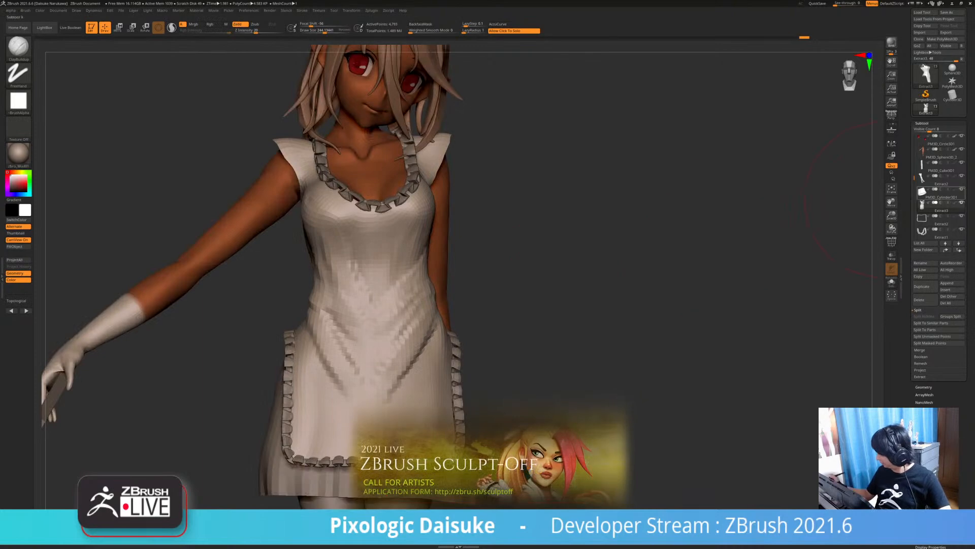
Select the dress and sculpt diagonal folds across the bodice and waist with a smaller ClayBuildup brush
key(d)
alt+right_drag(573, 257, 544, 232)
drag(324, 31, 317, 31)
drag(348, 248, 365, 290)
drag(554, 254, 529, 254)
drag(385, 231, 339, 265)
drag(318, 31, 316, 31)
alt+right_drag(368, 268, 361, 255)
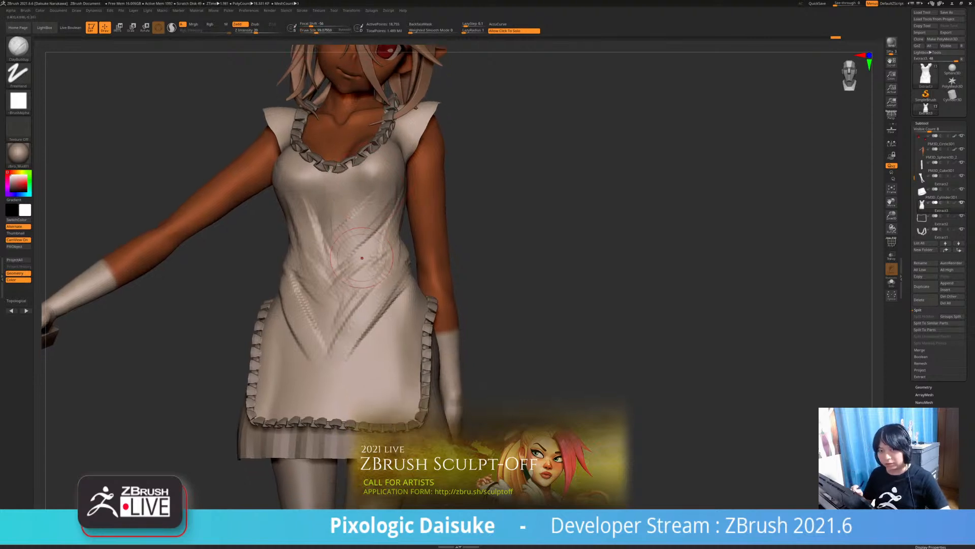
mouse_move(354, 243)
mouse_down()
mouse_move(308, 247)
mouse_move(382, 228)
mouse_up()
right_drag(388, 227, 407, 235)
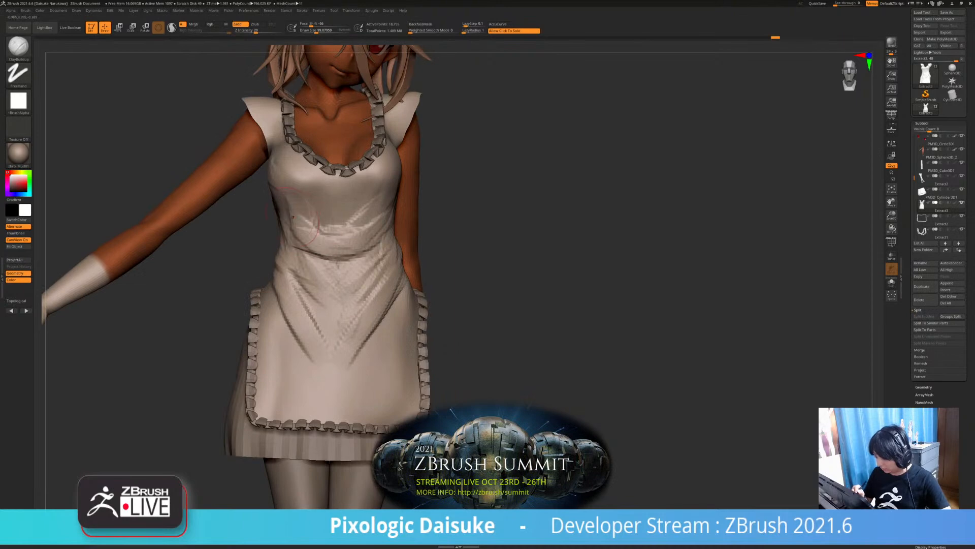
drag(293, 217, 336, 238)
mouse_move(346, 231)
right_down()
mouse_move(401, 241)
mouse_move(375, 217)
mouse_move(327, 216)
right_up()
Sculpt long folds running down from the waist over the apron front with ClayBuildup
drag(272, 285, 294, 362)
drag(285, 302, 301, 381)
drag(337, 323, 353, 383)
drag(360, 340, 371, 381)
drag(383, 284, 376, 373)
mouse_move(366, 262)
mouse_down()
mouse_move(351, 363)
mouse_move(296, 373)
mouse_up()
drag(285, 302, 286, 365)
drag(304, 320, 291, 351)
mouse_move(299, 348)
alt+right_down()
mouse_move(289, 433)
mouse_move(244, 460)
mouse_move(257, 447)
alt+right_up()
Reduce the draw size to about 68 and sculpt wrinkles around the cap sleeve on the character's left shoulder
click(313, 31)
mouse_move(366, 207)
mouse_down()
mouse_move(358, 195)
mouse_move(378, 170)
mouse_up()
right_drag(378, 176, 405, 216)
drag(361, 184, 377, 168)
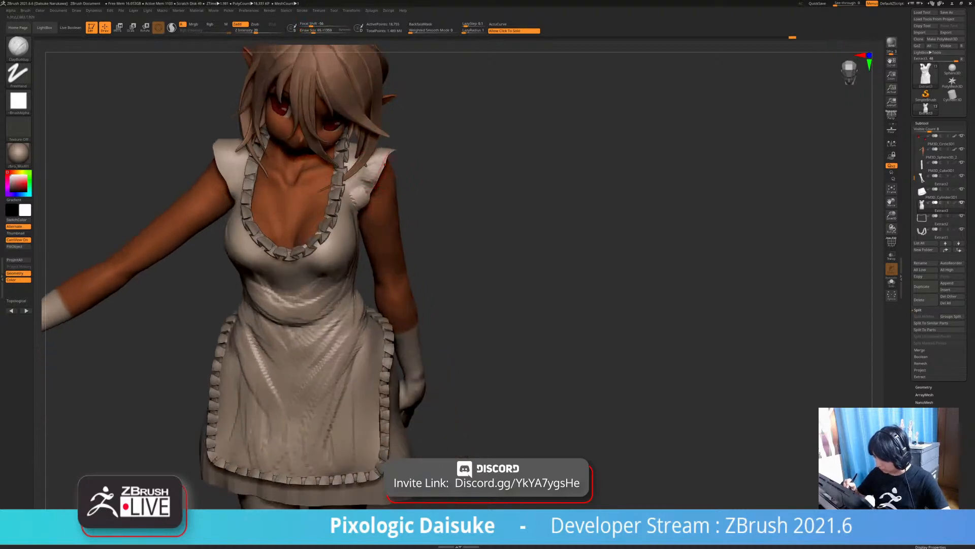
right_drag(391, 176, 394, 185)
drag(359, 198, 380, 169)
mouse_move(394, 177)
right_down()
mouse_move(351, 190)
mouse_move(398, 218)
mouse_move(371, 276)
mouse_move(331, 315)
mouse_move(386, 244)
right_up()
drag(391, 175, 418, 164)
right_drag(406, 167, 432, 203)
drag(396, 165, 419, 135)
right_drag(406, 152, 401, 207)
drag(387, 204, 410, 200)
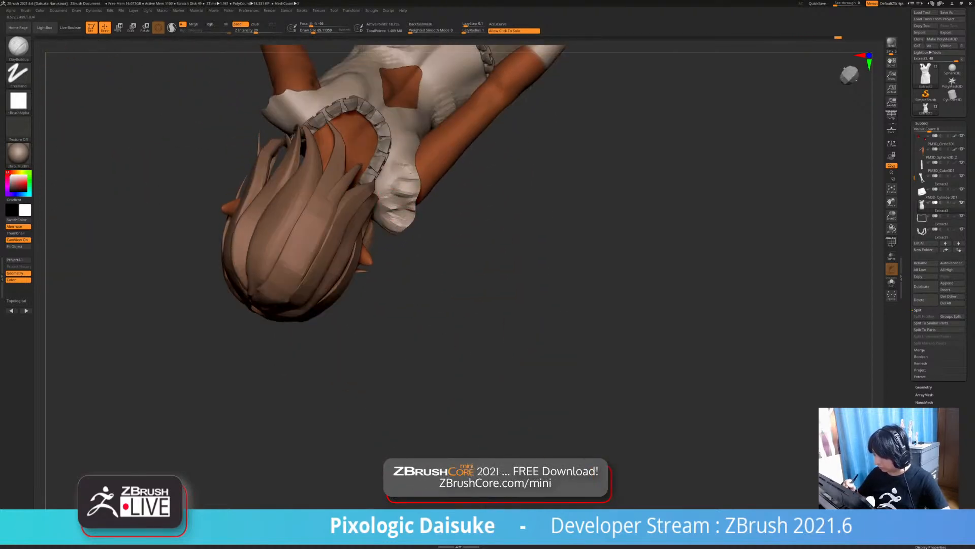
Finish the wrinkles around the character's left cap sleeve and sculpt similar ones on the right cap sleeve
right_drag(407, 183, 405, 206)
drag(394, 167, 416, 164)
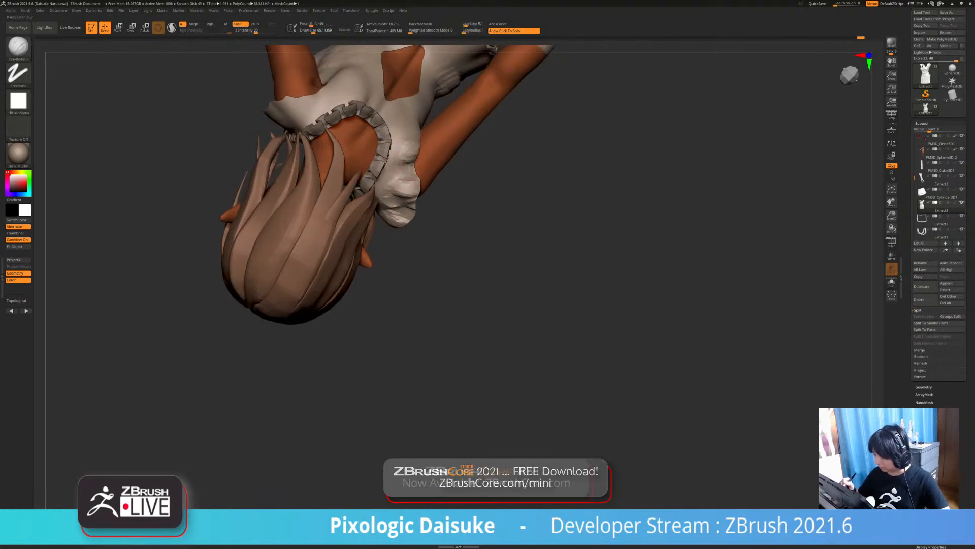
mouse_move(406, 203)
ctrl+right_down()
mouse_move(407, 168)
mouse_move(355, 122)
mouse_move(386, 203)
mouse_move(389, 264)
mouse_move(402, 254)
ctrl+right_up()
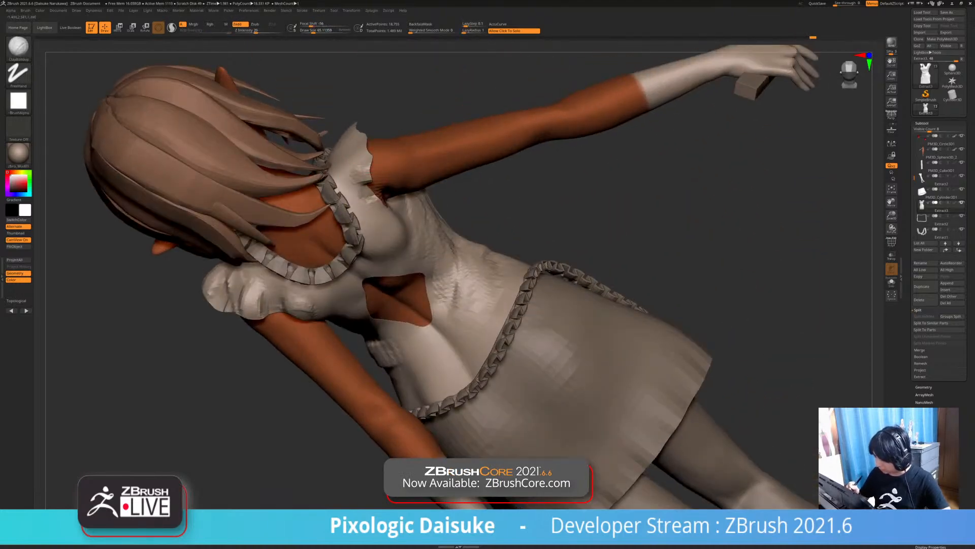
mouse_move(371, 194)
right_down()
mouse_move(362, 171)
mouse_move(380, 151)
mouse_move(359, 160)
mouse_move(367, 180)
mouse_move(341, 164)
mouse_move(378, 229)
right_up()
key(ctrl+z)
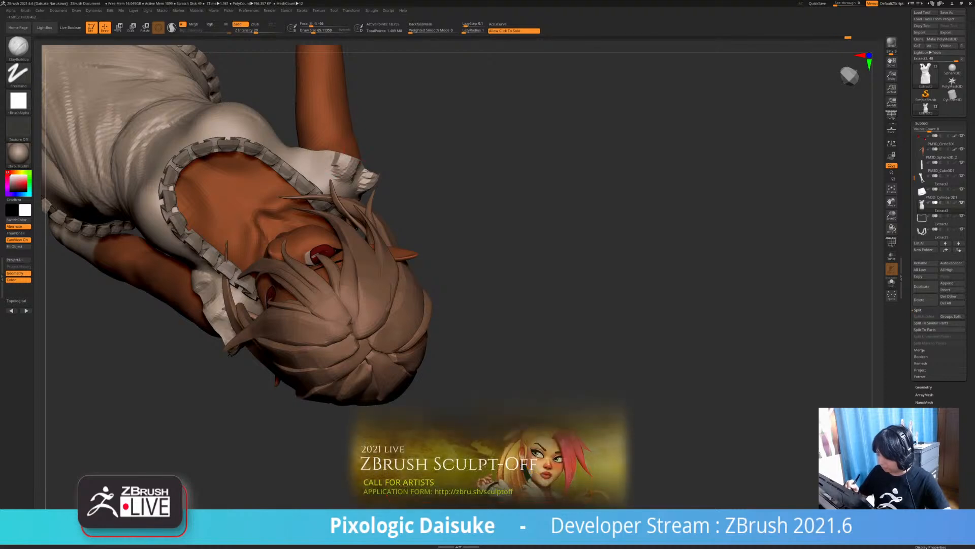
right_drag(321, 152, 333, 165)
drag(338, 170, 353, 179)
mouse_move(351, 178)
ctrl+right_down()
mouse_move(356, 152)
mouse_move(383, 217)
mouse_move(422, 204)
mouse_move(386, 285)
ctrl+right_up()
mouse_move(386, 285)
ctrl+right_down()
mouse_move(376, 264)
mouse_move(399, 266)
mouse_move(229, 264)
mouse_move(401, 267)
mouse_move(411, 285)
mouse_move(447, 265)
mouse_move(356, 266)
mouse_move(483, 266)
mouse_move(384, 265)
mouse_move(382, 232)
ctrl+right_up()
Select the skirt, subdivide it once and sculpt vertical pleats into the hem below the front of the apron
alt+click(376, 267)
key(ctrl+d)
drag(392, 274, 397, 245)
drag(373, 273, 375, 239)
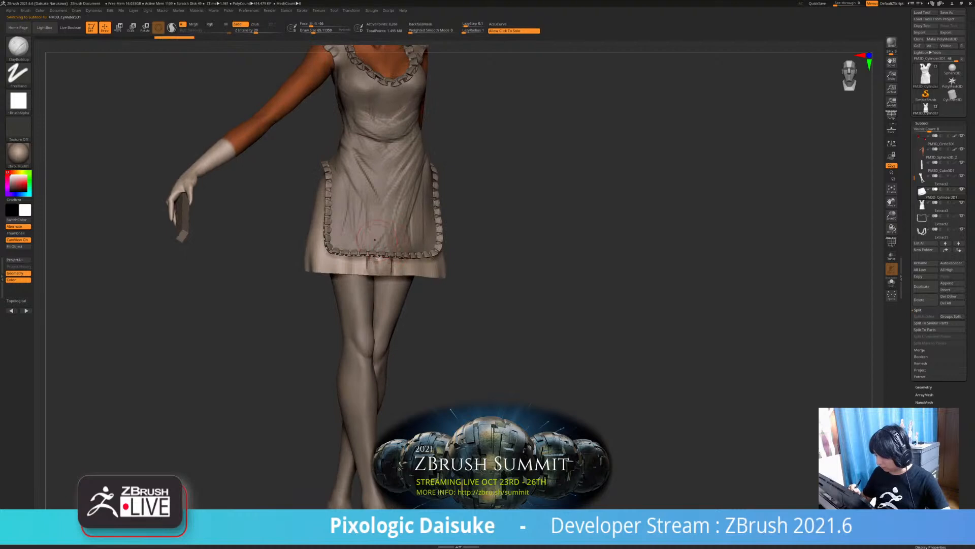
right_drag(377, 267, 407, 252)
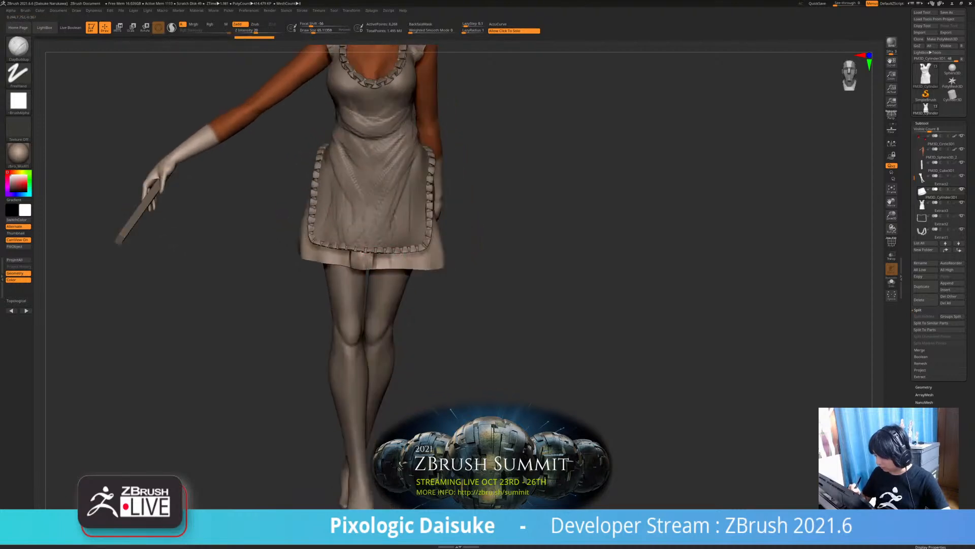
drag(378, 270, 380, 246)
right_drag(401, 269, 399, 241)
drag(393, 270, 394, 246)
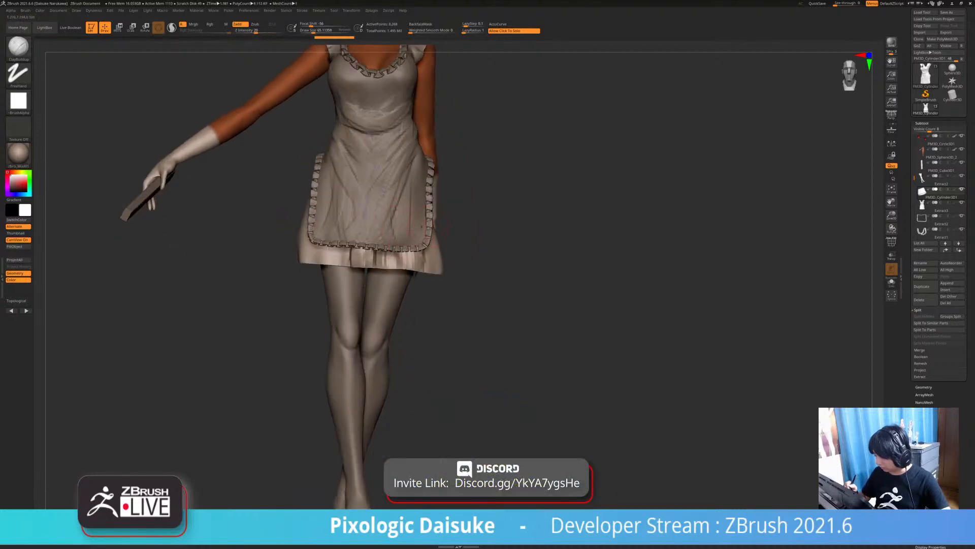
Extend the hem pleats from the apron's front edge towards the character's left hip
right_drag(404, 236, 408, 258)
drag(406, 270, 408, 247)
right_drag(411, 259, 378, 254)
drag(388, 269, 391, 247)
right_drag(401, 259, 373, 254)
drag(417, 266, 414, 245)
Sculpt vertical pleats into the skirt hem on the character's left side
right_drag(411, 256, 363, 248)
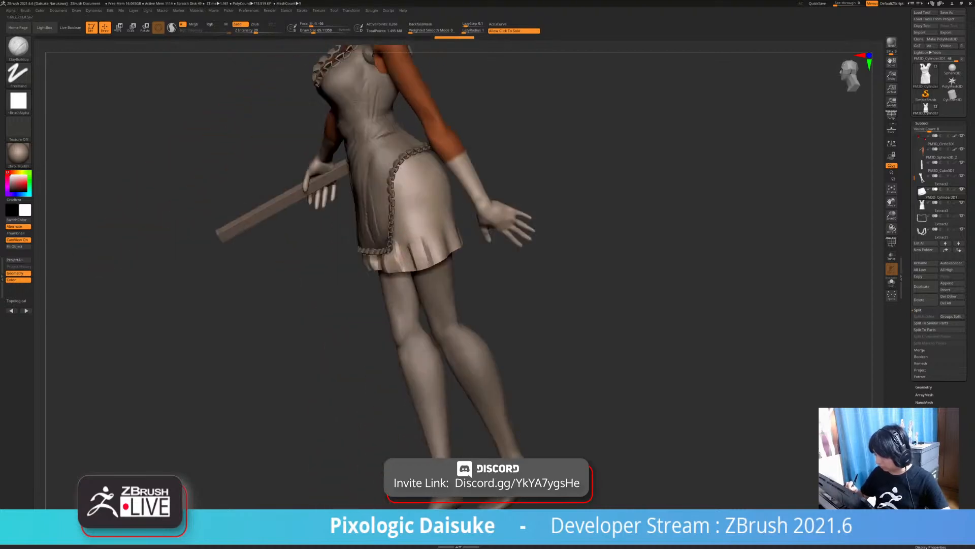
drag(435, 264, 429, 241)
right_drag(425, 254, 391, 248)
drag(418, 262, 412, 239)
right_drag(408, 254, 441, 257)
mouse_move(406, 270)
mouse_down()
mouse_move(404, 248)
mouse_move(390, 247)
mouse_up()
mouse_move(391, 256)
right_down()
mouse_move(427, 264)
mouse_move(394, 263)
mouse_move(347, 285)
right_up()
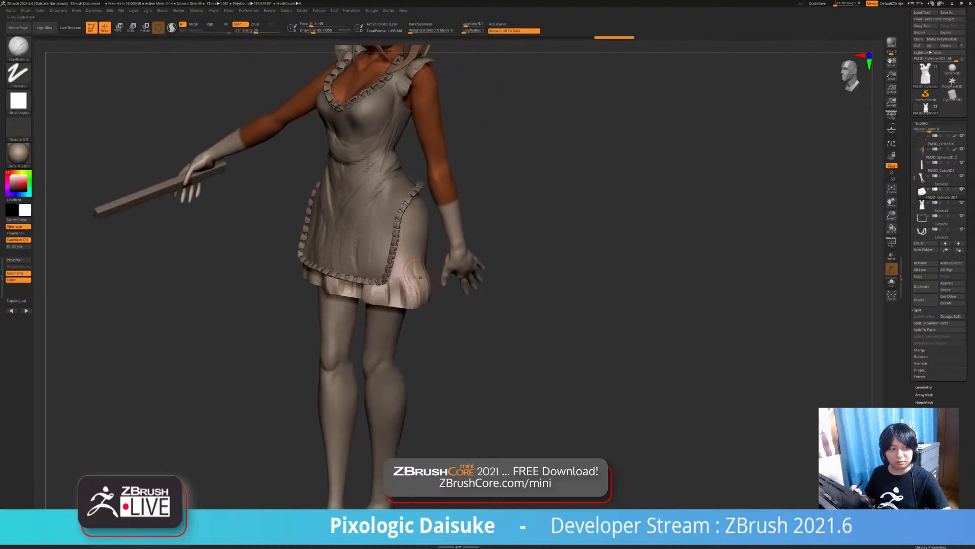
Deepen the folds beside the apron's left edge and smooth the rough strokes on the hem
right_drag(406, 282, 356, 280)
right_drag(447, 302, 416, 289)
mouse_move(416, 290)
alt+right_down()
mouse_move(386, 296)
mouse_move(426, 283)
mouse_move(432, 304)
alt+right_up()
drag(416, 265, 421, 297)
right_drag(393, 279, 441, 278)
mouse_move(394, 274)
mouse_down()
mouse_move(392, 299)
mouse_move(397, 285)
mouse_up()
right_drag(397, 285, 435, 283)
mouse_move(362, 284)
shift+mouse_down()
mouse_move(359, 301)
mouse_move(358, 290)
shift+mouse_up()
mouse_move(353, 269)
right_down()
mouse_move(369, 268)
mouse_move(355, 284)
mouse_move(325, 283)
mouse_move(348, 281)
right_up()
Isolate the skirt, build up a front hem fold hidden by the apron and show all parts again
click(420, 305)
drag(347, 280, 355, 265)
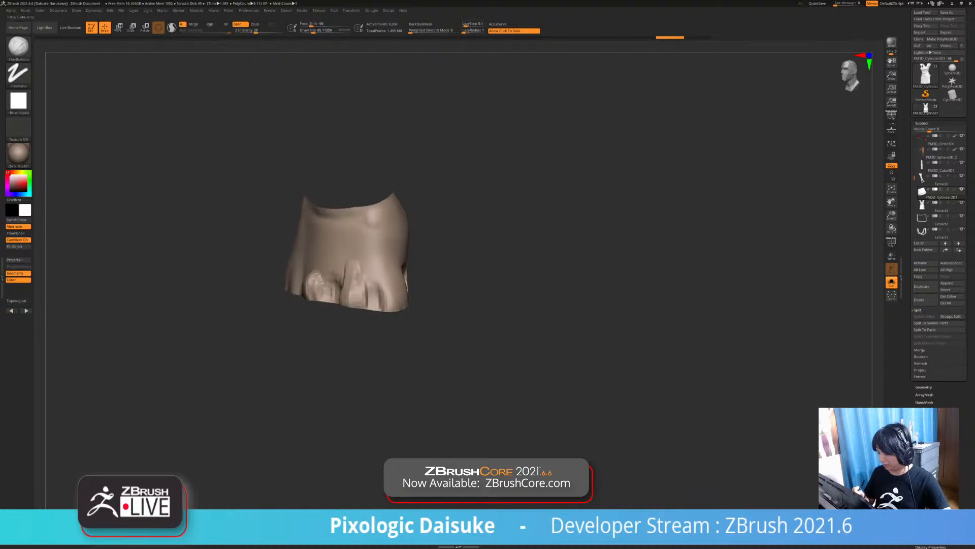
mouse_move(362, 259)
right_down()
mouse_move(397, 279)
mouse_move(353, 277)
mouse_move(367, 280)
right_up()
click(429, 277)
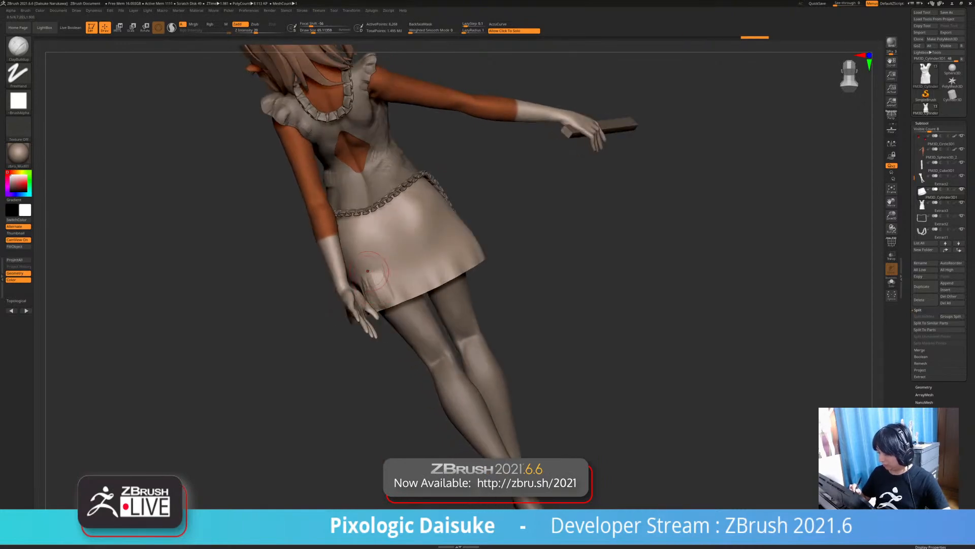
Sculpt a row of vertical pleats along the back hem of the skirt
mouse_move(362, 296)
right_down()
mouse_move(390, 295)
mouse_move(403, 276)
mouse_move(428, 276)
mouse_move(431, 259)
mouse_move(403, 275)
mouse_move(407, 295)
mouse_move(427, 279)
right_up()
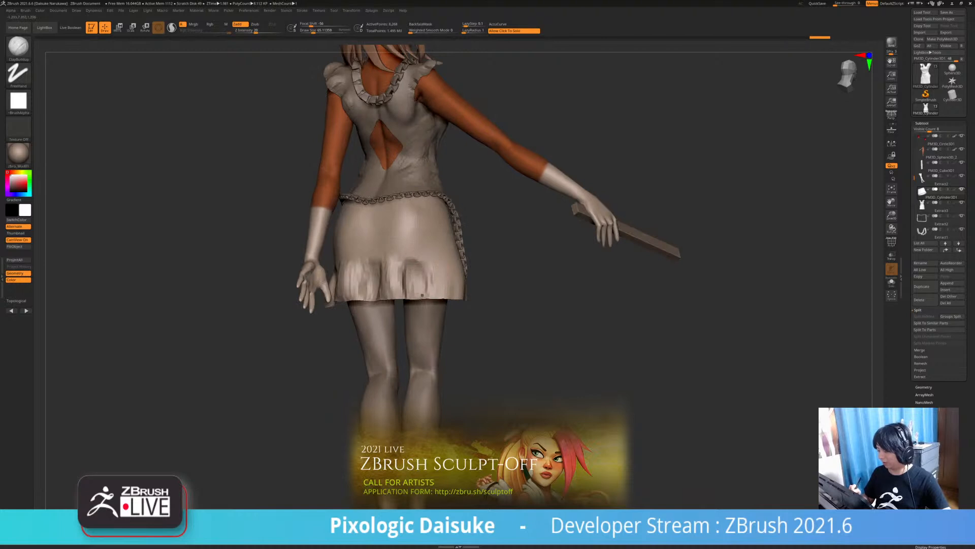
right_click(427, 269)
drag(428, 261, 428, 297)
right_drag(428, 284, 413, 287)
drag(423, 269, 425, 297)
right_drag(426, 294, 423, 283)
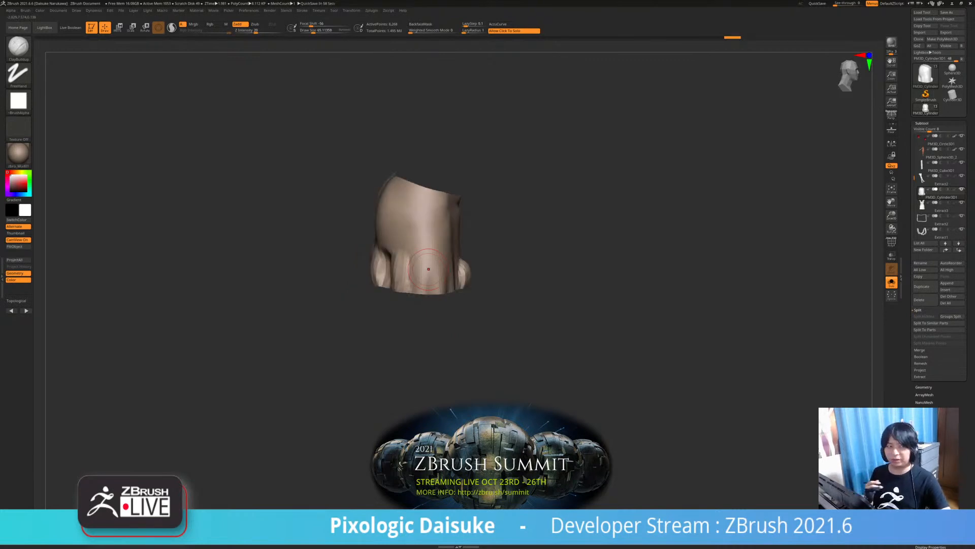
Add pleats to the hem on the character's right side with the skirt isolated, then show the whole character
right_drag(428, 269, 443, 271)
drag(408, 258, 412, 286)
mouse_move(412, 284)
right_down()
mouse_move(399, 321)
mouse_move(432, 320)
mouse_move(423, 316)
right_up()
mouse_move(435, 266)
right_down()
mouse_move(450, 259)
mouse_move(451, 277)
mouse_move(475, 278)
mouse_move(426, 252)
right_up()
click(500, 283)
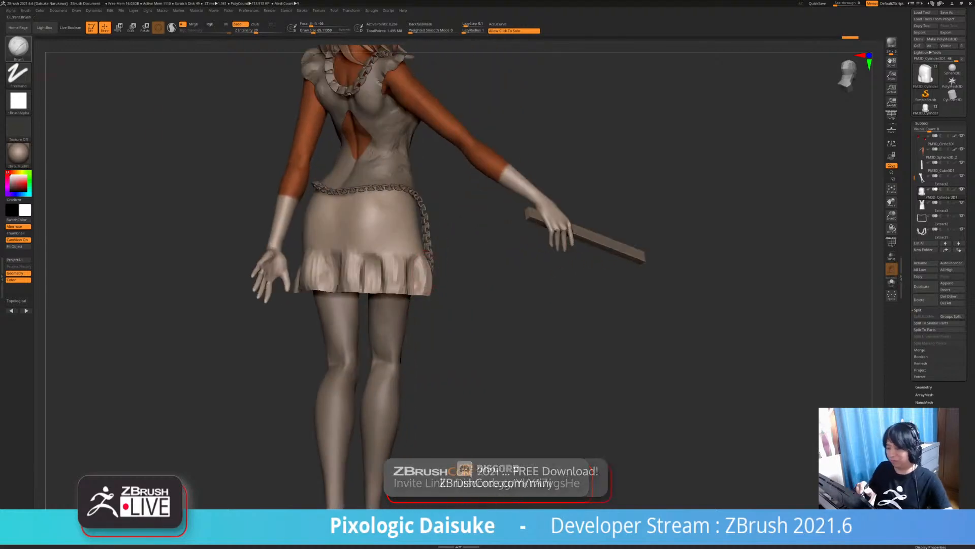
Choose the SnakeHook brush and pull the back hem of the skirt into a wavy, flared edge
key(b)
click(213, 54)
right_drag(438, 291, 421, 267)
mouse_move(546, 277)
right_down()
mouse_move(438, 299)
mouse_move(528, 264)
mouse_move(410, 310)
mouse_move(350, 292)
mouse_move(399, 289)
mouse_move(353, 298)
mouse_move(381, 294)
right_up()
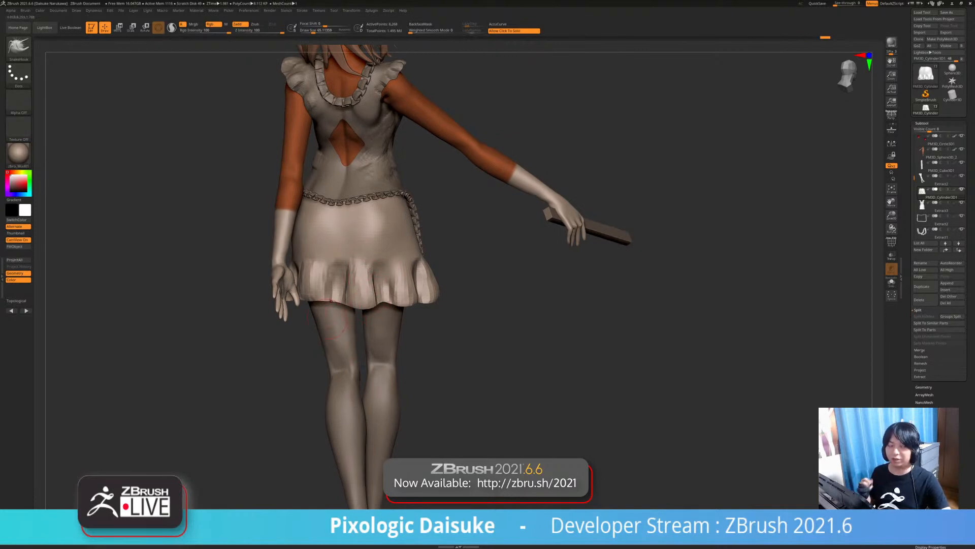
mouse_move(327, 319)
right_down()
mouse_move(307, 325)
mouse_move(335, 331)
right_up()
right_drag(336, 331, 359, 329)
drag(356, 304, 356, 310)
right_drag(356, 310, 341, 305)
drag(347, 301, 347, 307)
Shape the hem around the character's left side into waves with SnakeHook and smooth one fold
right_drag(350, 304, 308, 313)
drag(325, 300, 326, 307)
right_drag(336, 308, 318, 305)
drag(327, 298, 328, 305)
mouse_move(337, 304)
right_down()
mouse_move(327, 300)
mouse_move(354, 306)
right_up()
shift+drag(329, 297, 334, 304)
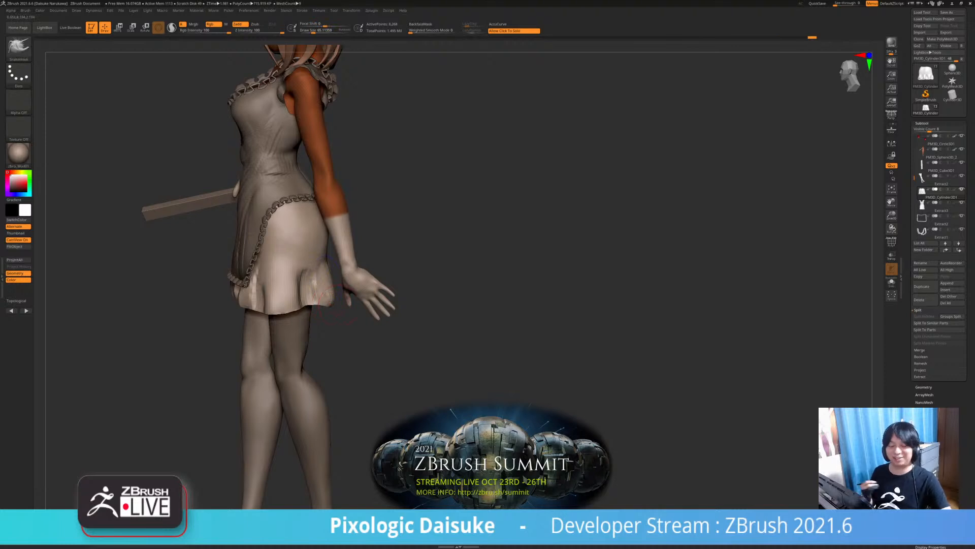
mouse_move(339, 309)
right_down()
mouse_move(319, 289)
mouse_move(281, 298)
right_up()
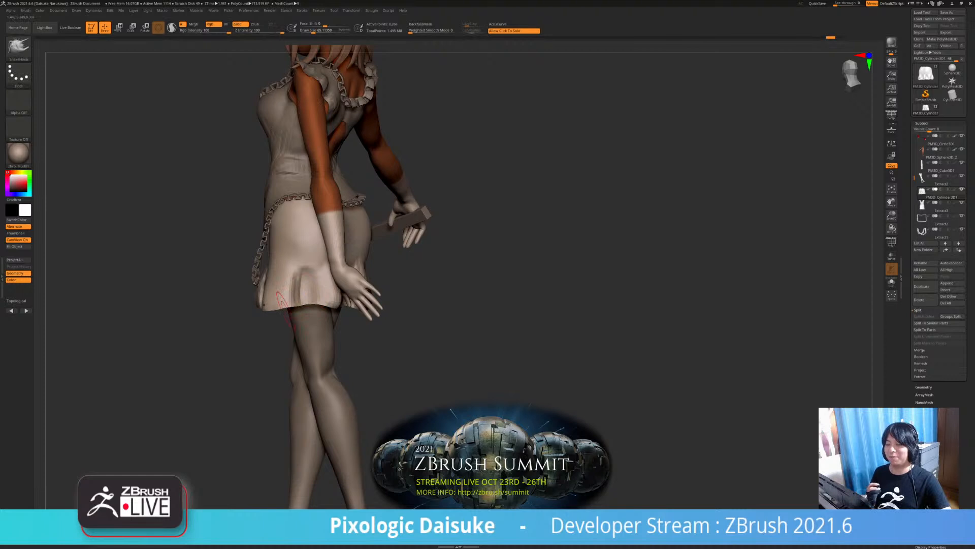
mouse_move(282, 303)
right_down()
mouse_move(392, 323)
mouse_move(382, 319)
right_up()
drag(393, 325, 390, 308)
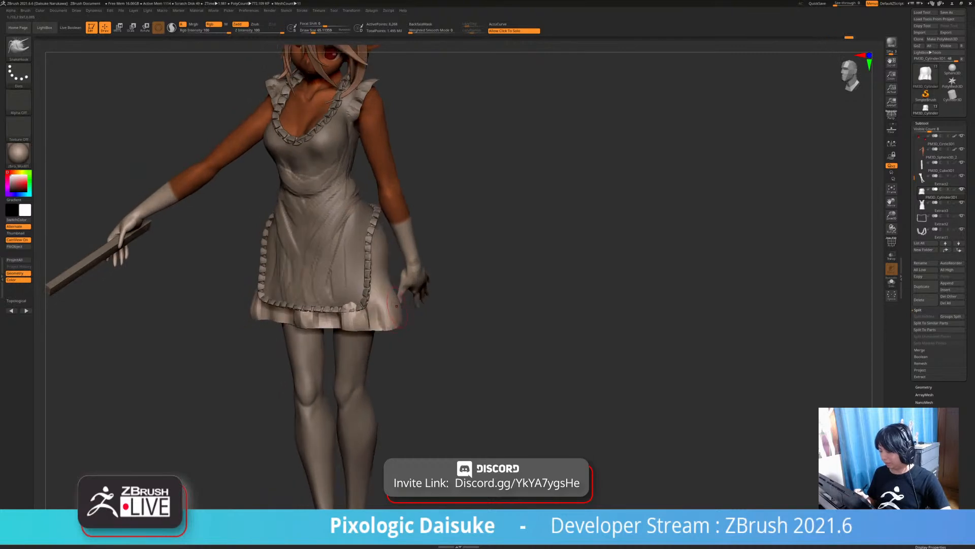
Choose the first strand of the STN_HairSet2 insert mesh brush and open the Picker's Depth options
mouse_move(223, 311)
right_down()
mouse_move(278, 315)
mouse_move(262, 309)
mouse_move(259, 493)
mouse_move(250, 480)
right_up()
key(b)
key(s)
key(h)
key(b)
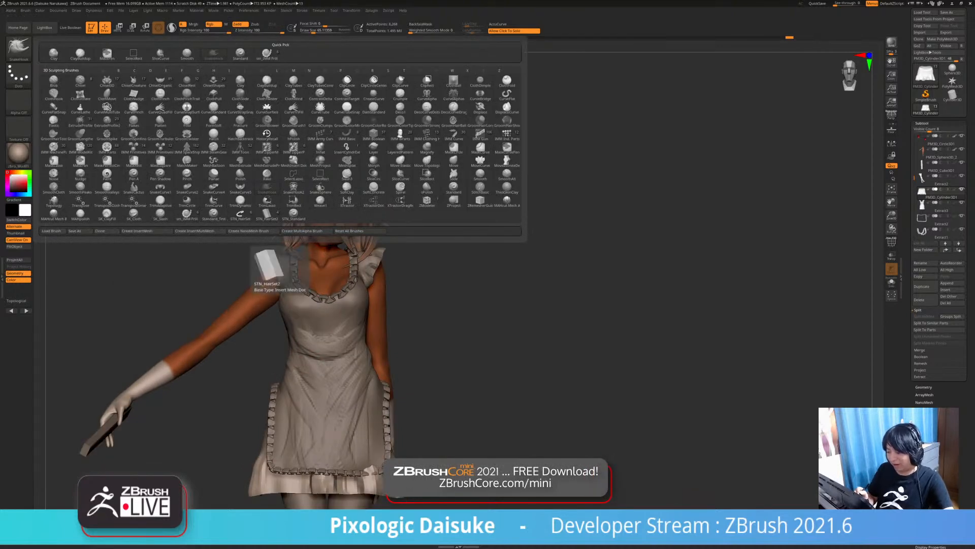
click(267, 215)
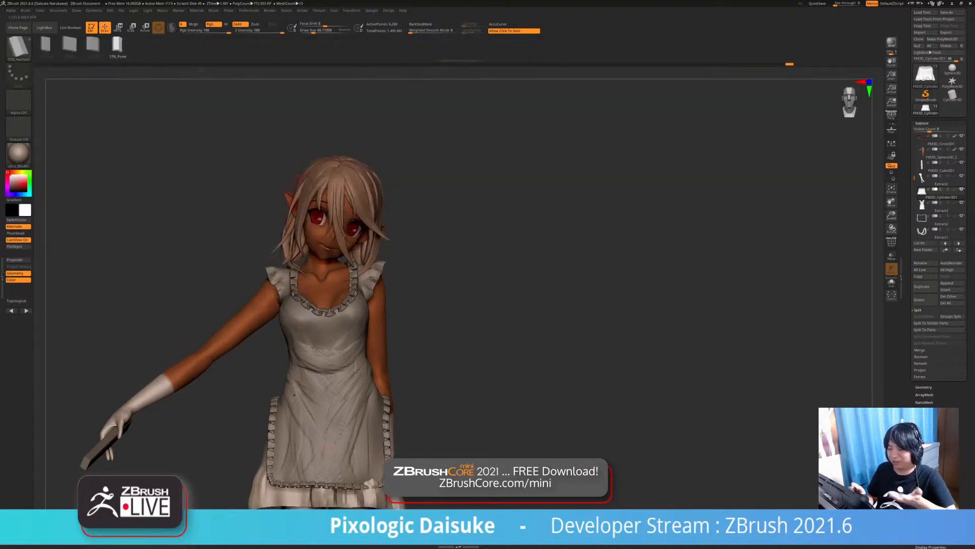
click(46, 45)
right_drag(322, 264, 353, 261)
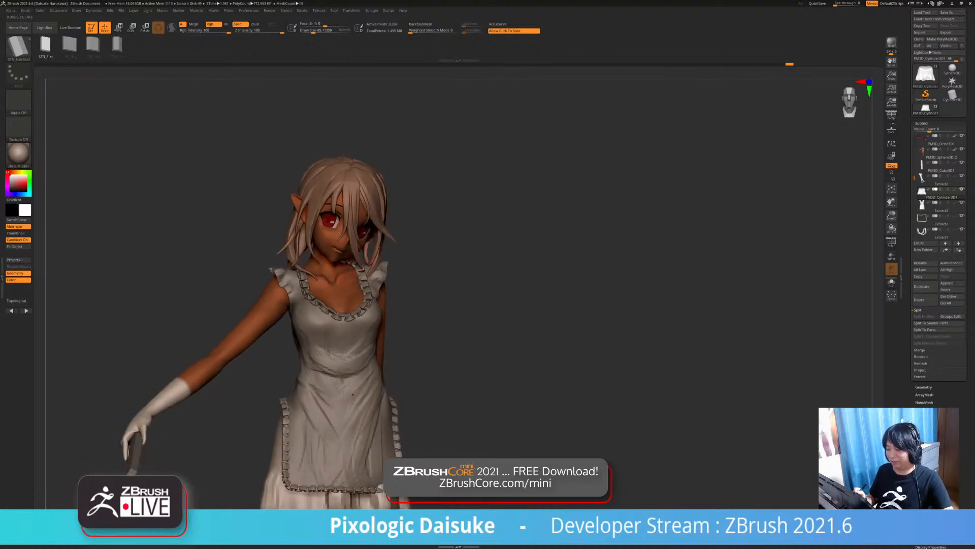
alt+right_drag(445, 250, 468, 233)
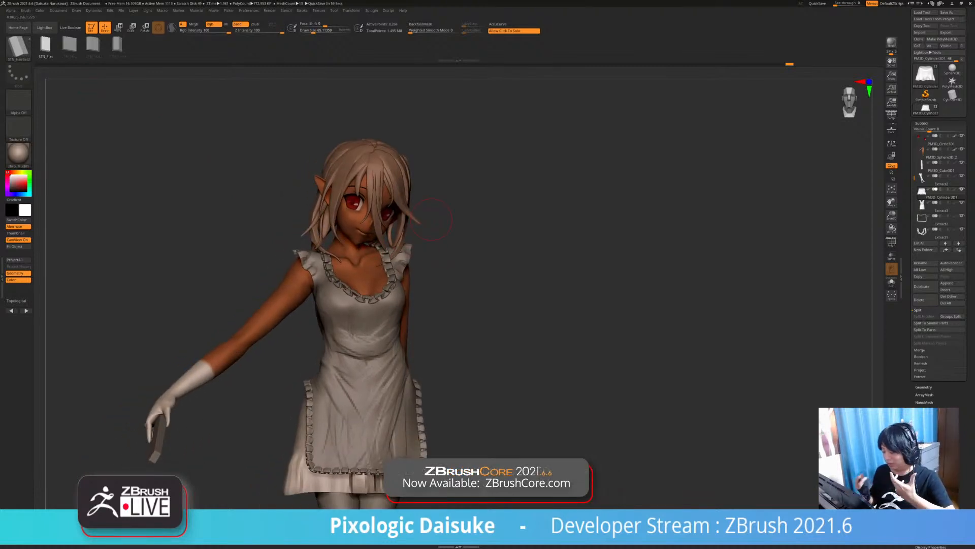
right_drag(432, 219, 374, 283)
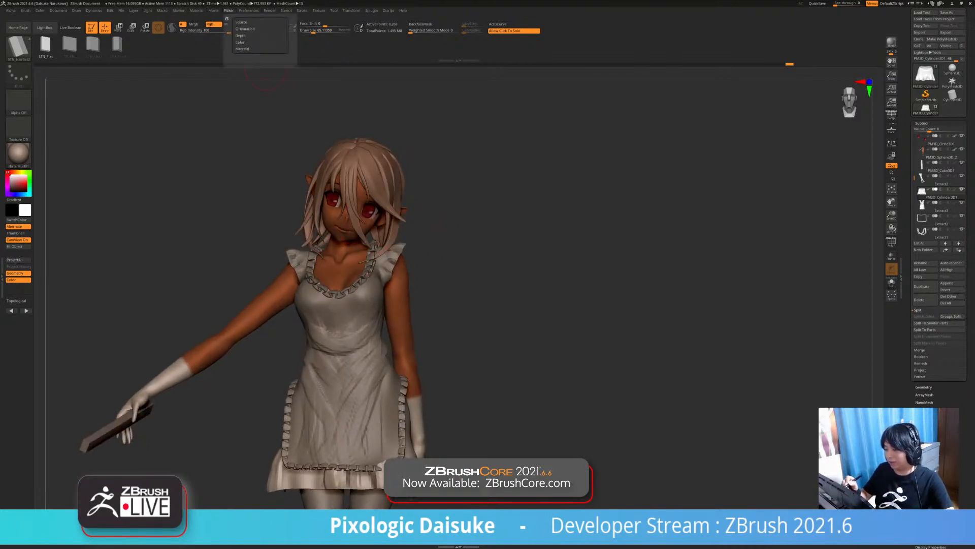
click(240, 36)
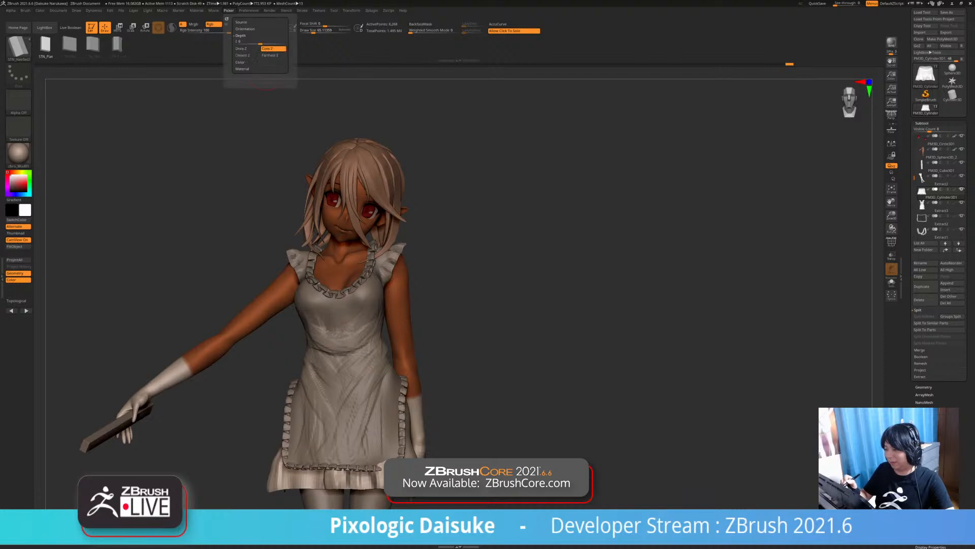
Select the hair and draw a flat strand from the crown down across the face
ctrl+right_drag(325, 244, 338, 325)
alt+right_drag(325, 224, 368, 399)
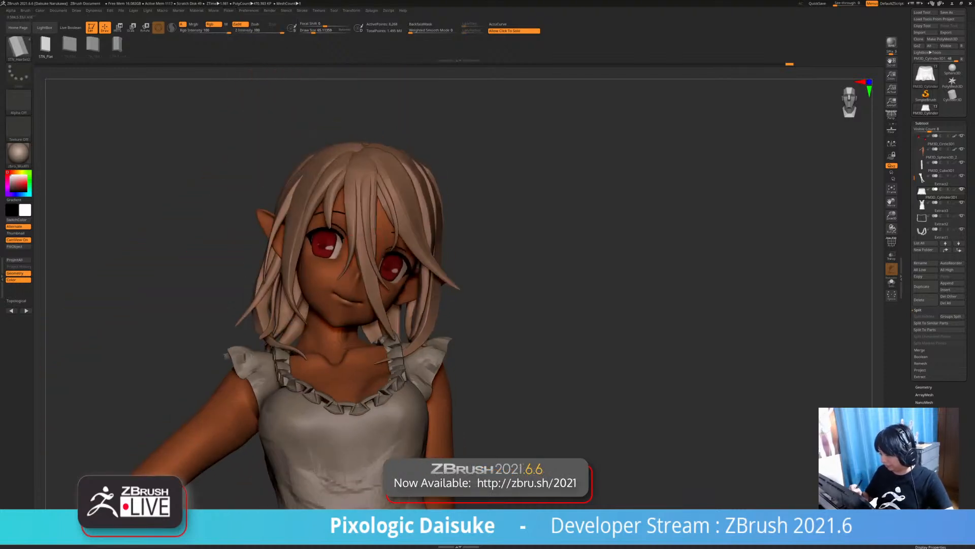
ctrl+right_drag(340, 222, 345, 259)
alt+click(358, 203)
right_drag(358, 204, 358, 223)
drag(363, 145, 362, 204)
drag(311, 312, 310, 312)
Reduce the draw size to 64, reapply it to the strand and undo the strand
drag(314, 31, 309, 31)
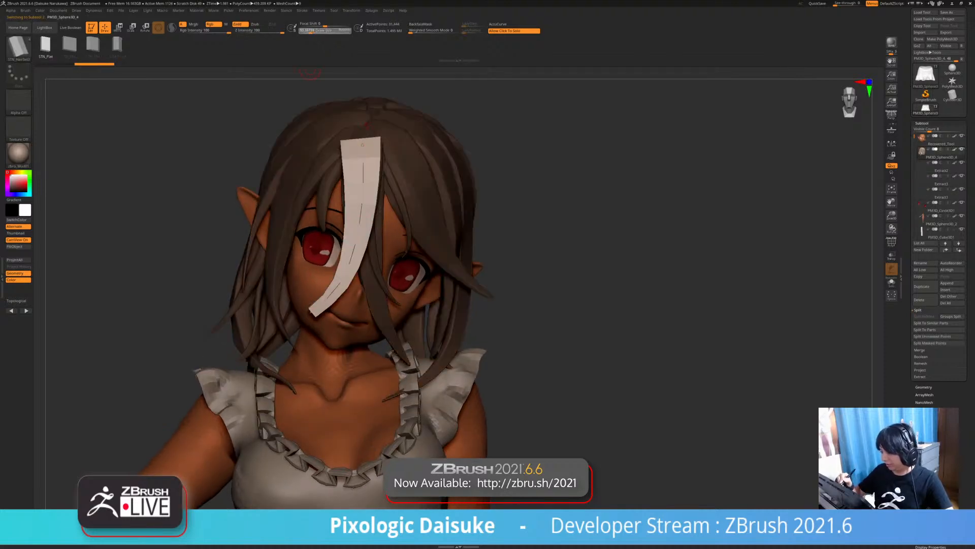
click(362, 161)
mouse_move(362, 162)
right_down()
mouse_move(351, 137)
mouse_move(371, 153)
right_up()
key(ctrl+z)
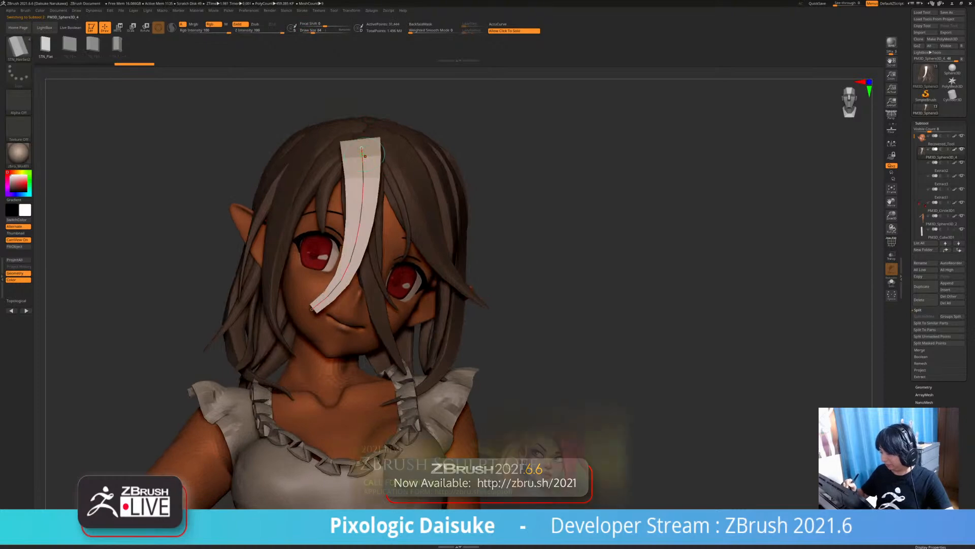
key(ctrl+z)
Draw a narrower hair strand over the fringe with a draw size of about 29 and inspect the hair isolated
mouse_move(363, 147)
mouse_down()
mouse_move(342, 254)
mouse_move(301, 293)
mouse_up()
right_drag(367, 158, 364, 142)
drag(364, 140, 361, 140)
click(362, 140)
right_drag(363, 148, 349, 145)
click(538, 275)
right_drag(354, 208, 370, 208)
key(shift)
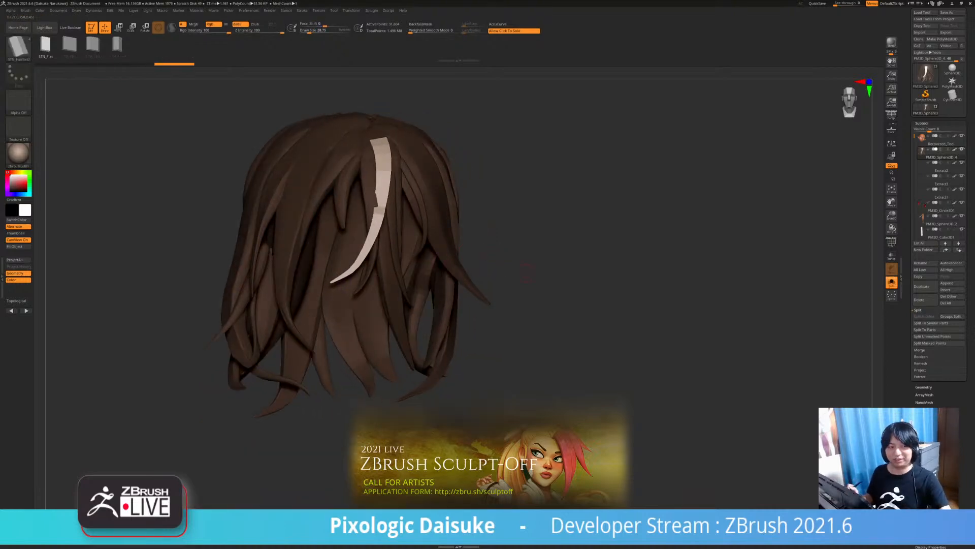
Undo the narrow test strand and show the whole character again
key(ctrl+z)
key(ctrl+z)
key(ctrl+z)
click(533, 288)
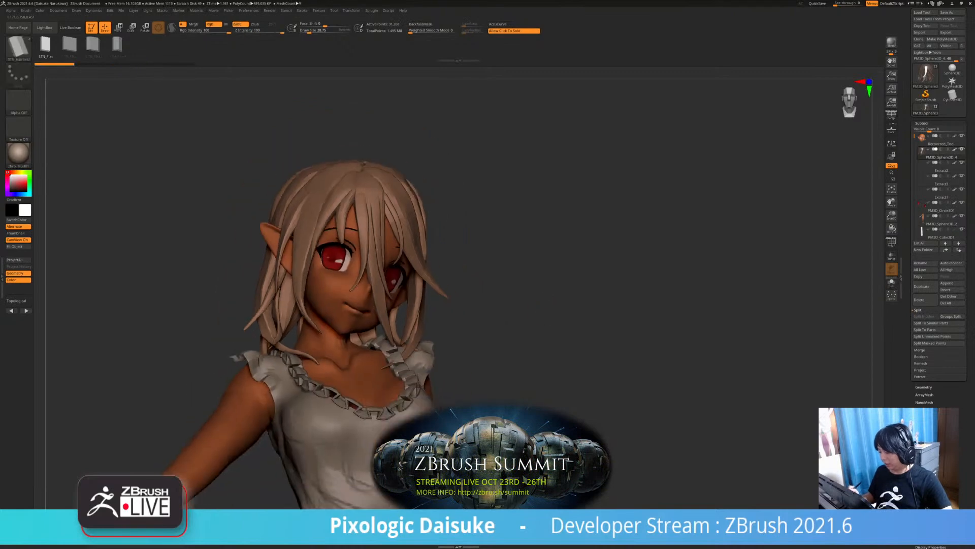
Select the dress and choose the ClayBuildup brush with a draw size of about 46
right_drag(427, 304, 356, 310)
alt+right_drag(332, 361, 354, 263)
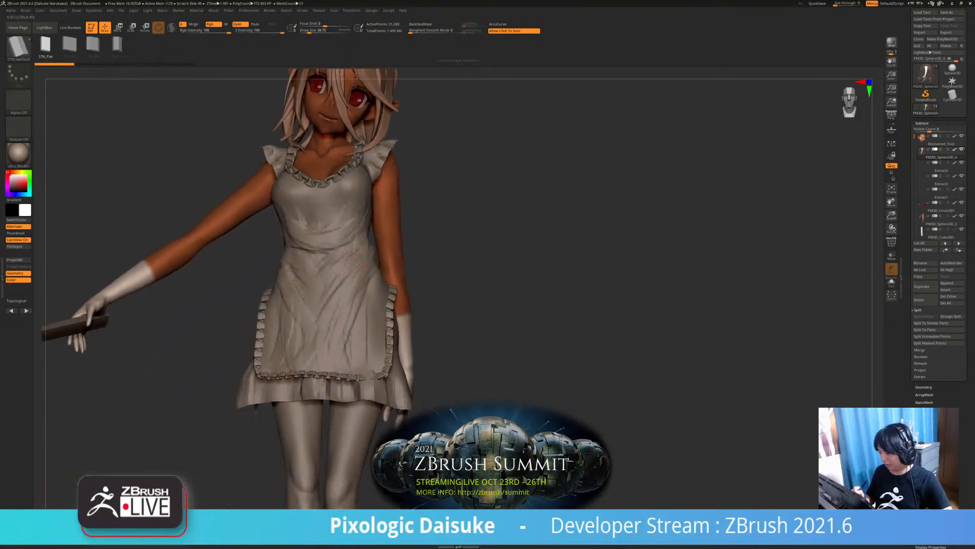
alt+click(352, 153)
key(b)
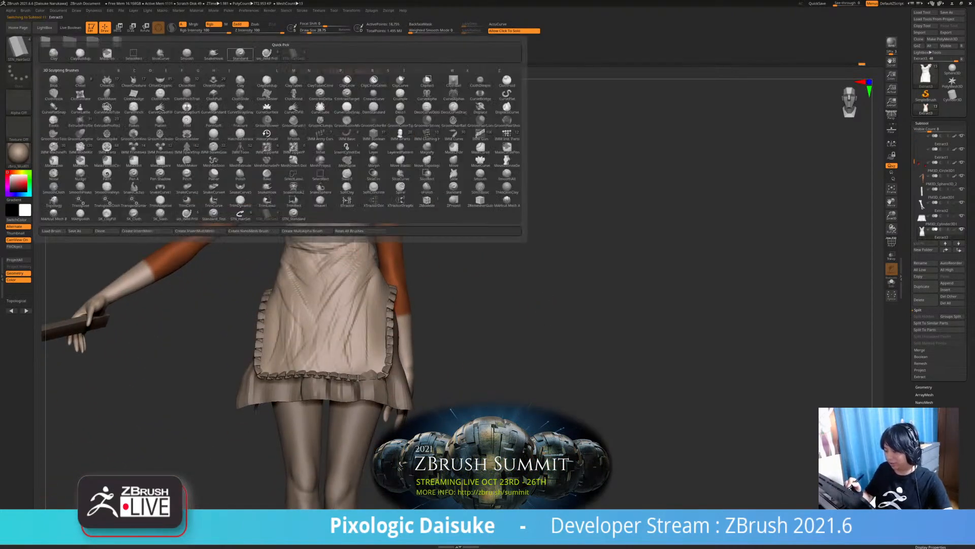
click(80, 54)
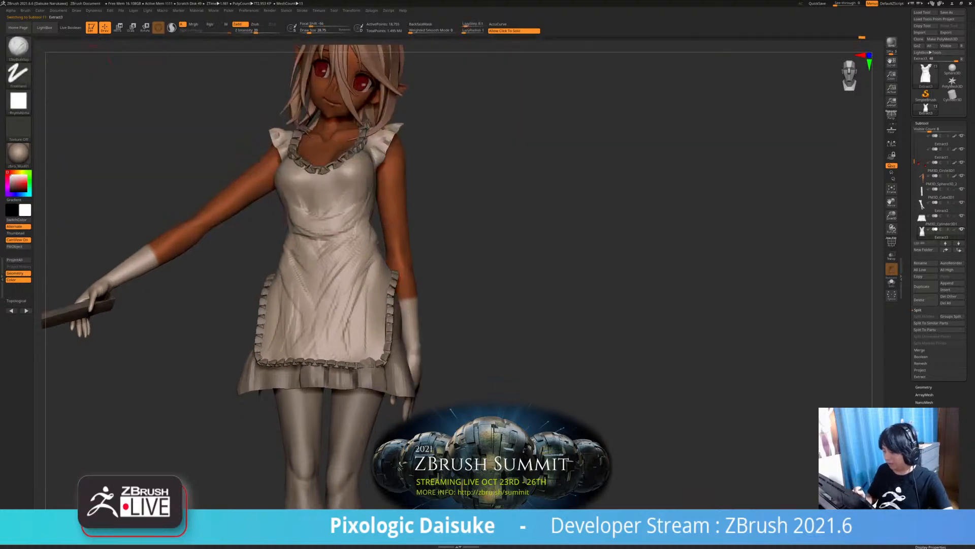
right_drag(473, 264, 422, 267)
right_drag(353, 208, 366, 204)
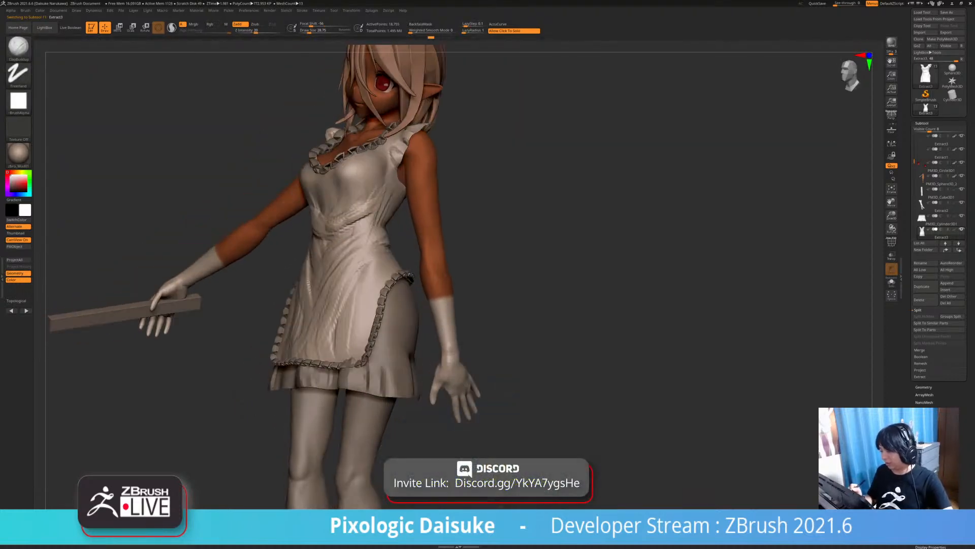
drag(309, 31, 311, 31)
Sculpt extra folds under the bust and around the sides of the bodice at the waist
mouse_move(355, 218)
right_down()
mouse_move(353, 164)
mouse_move(328, 223)
right_up()
drag(317, 227, 328, 236)
mouse_move(336, 218)
right_down()
mouse_move(294, 218)
mouse_move(327, 214)
mouse_move(305, 211)
right_up()
right_drag(377, 206, 283, 199)
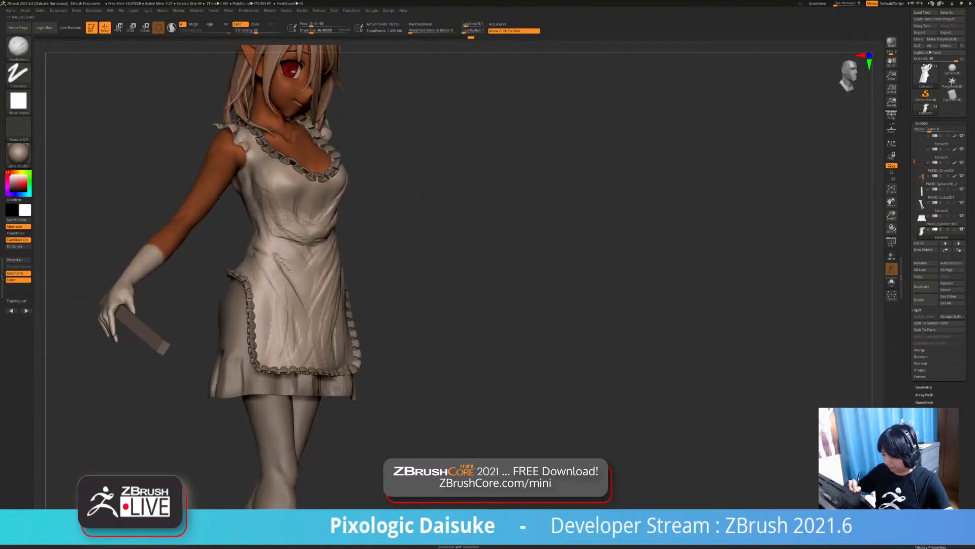
right_drag(391, 223, 355, 223)
drag(358, 229, 351, 251)
mouse_move(378, 224)
right_down()
mouse_move(346, 257)
mouse_move(309, 244)
mouse_move(362, 257)
mouse_move(342, 237)
right_up()
Select the skirt, sculpt folds on its back below the waist and smooth them
alt+click(363, 258)
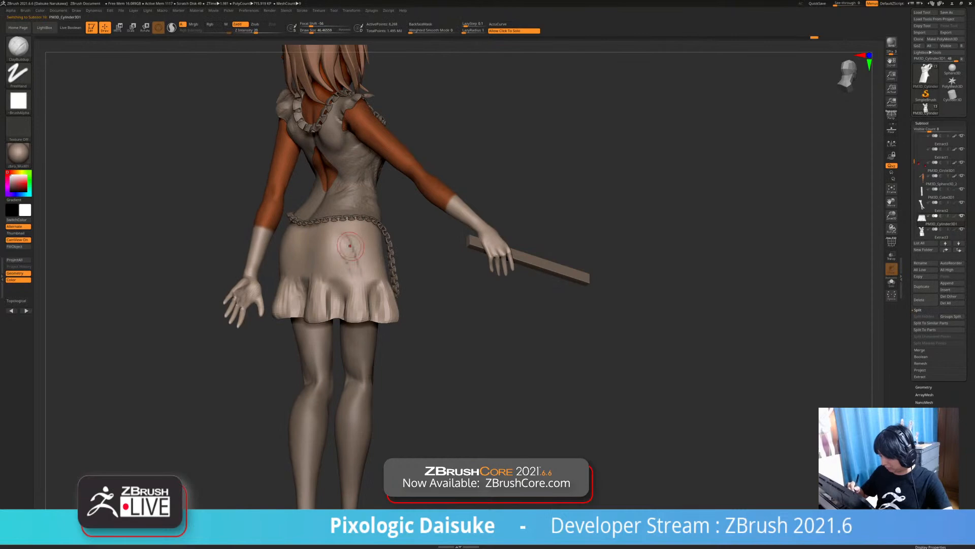
mouse_move(358, 225)
shift+mouse_down()
mouse_move(337, 284)
mouse_move(357, 287)
shift+mouse_up()
right_drag(387, 326, 365, 320)
drag(363, 242, 373, 230)
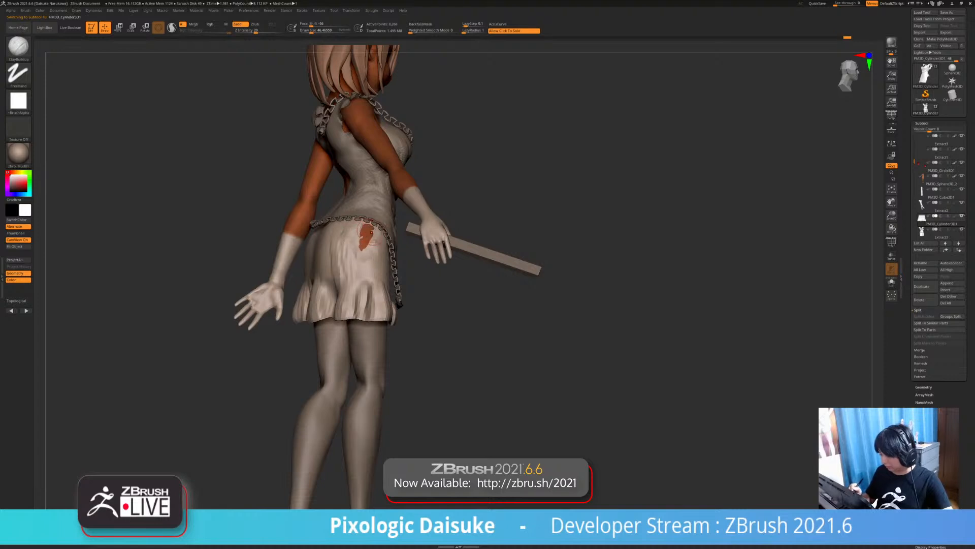
right_drag(377, 257, 362, 254)
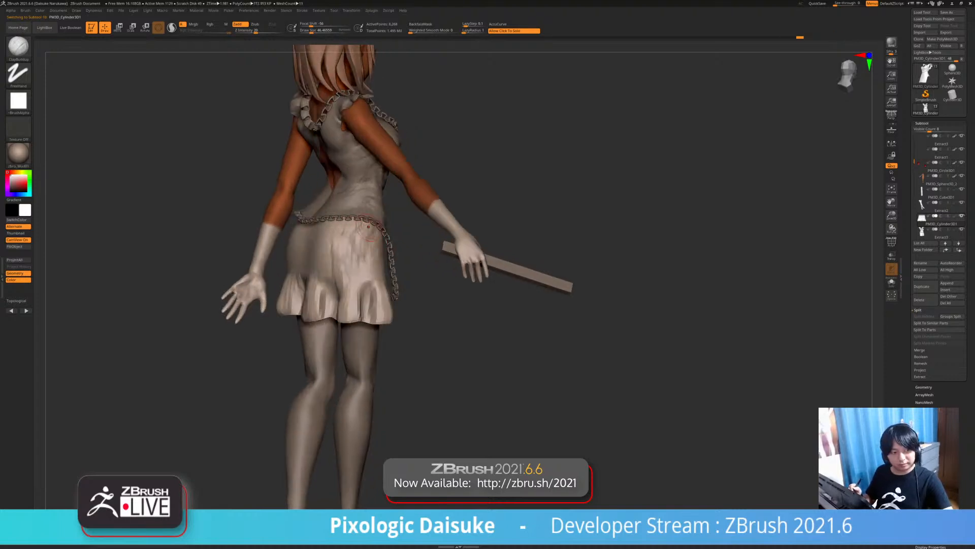
key(shift)
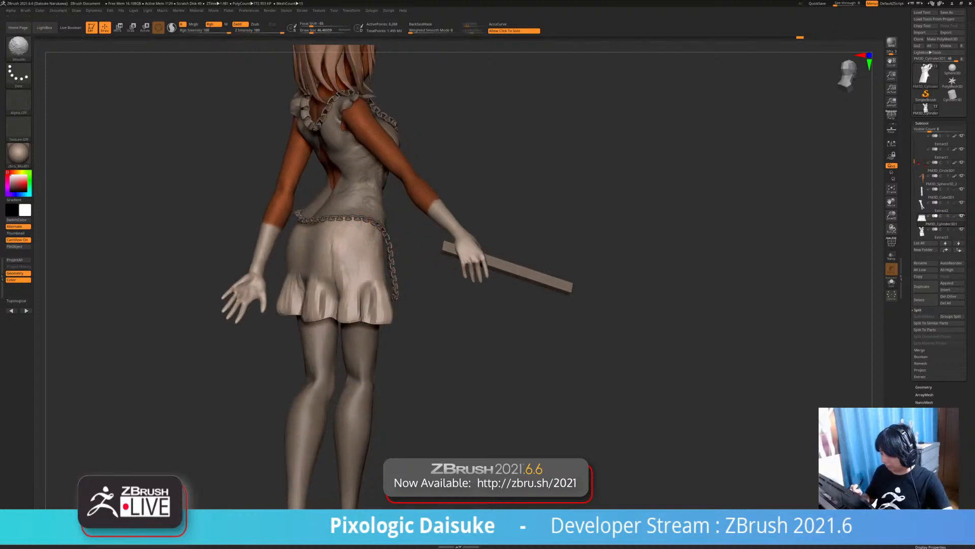
shift+drag(367, 229, 343, 244)
Isolate the skirt, build up a fold above its front hem with ClayBuildup, and show the whole character again
mouse_move(344, 244)
right_down()
mouse_move(358, 245)
mouse_move(371, 277)
right_up()
shift+right_drag(625, 325, 434, 311)
click(445, 358)
click(434, 311)
click(435, 311)
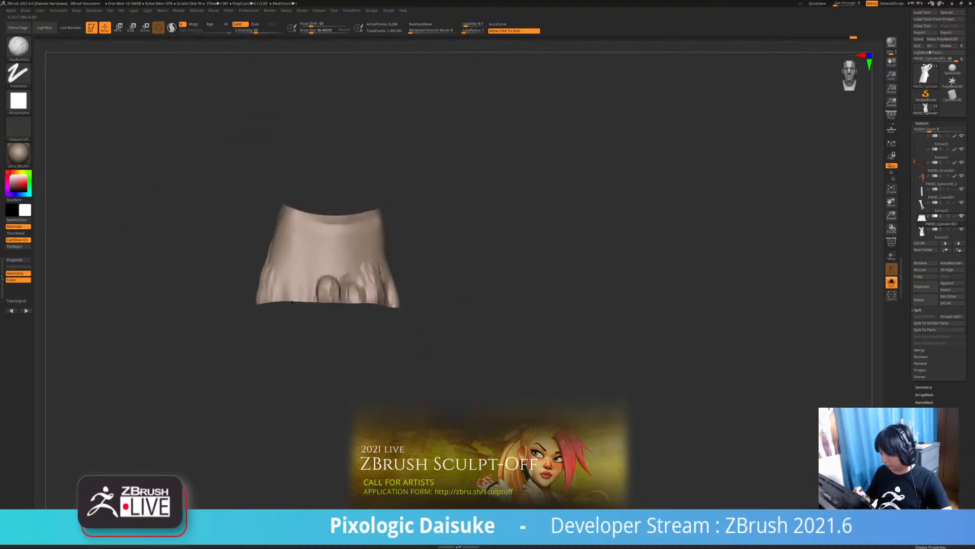
drag(333, 282, 343, 264)
click(431, 320)
mouse_move(432, 320)
right_down()
mouse_move(432, 289)
mouse_move(428, 317)
right_up()
ctrl+right_drag(408, 264, 414, 228)
right_drag(414, 228, 429, 290)
Select the dress and choose the SnakeHook brush with a draw size of about 194
alt+click(378, 239)
ctrl+right_drag(378, 239, 379, 216)
ctrl+right_drag(331, 193, 309, 268)
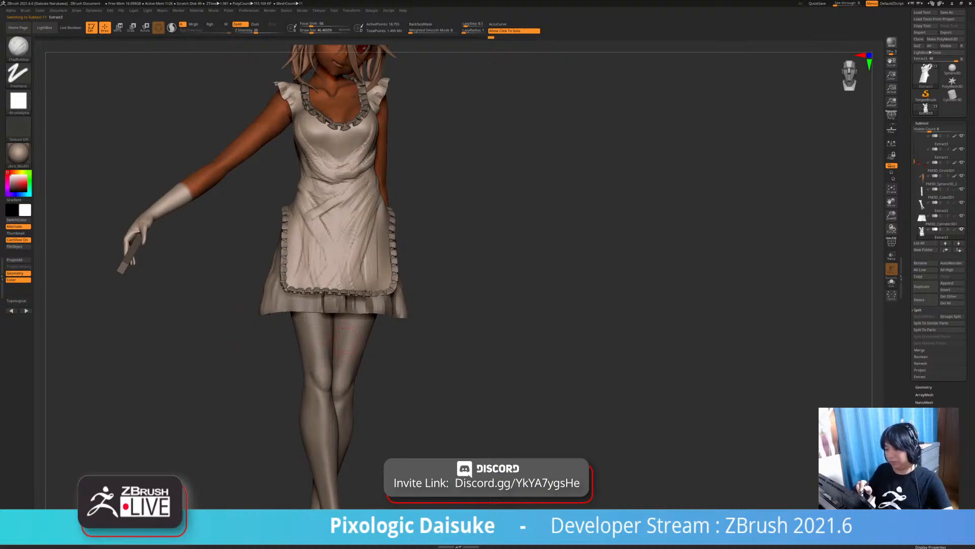
click(18, 47)
click(214, 52)
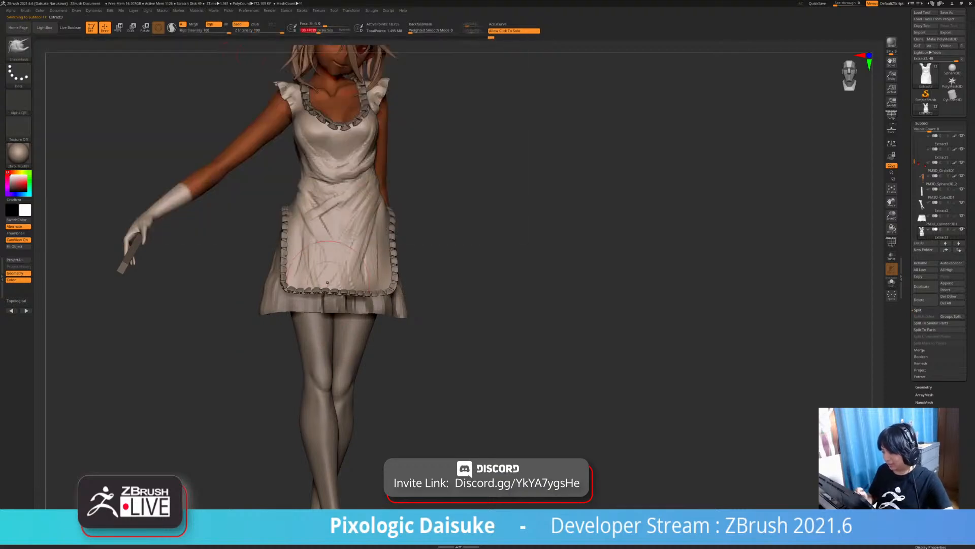
click(322, 30)
right_drag(247, 278, 290, 283)
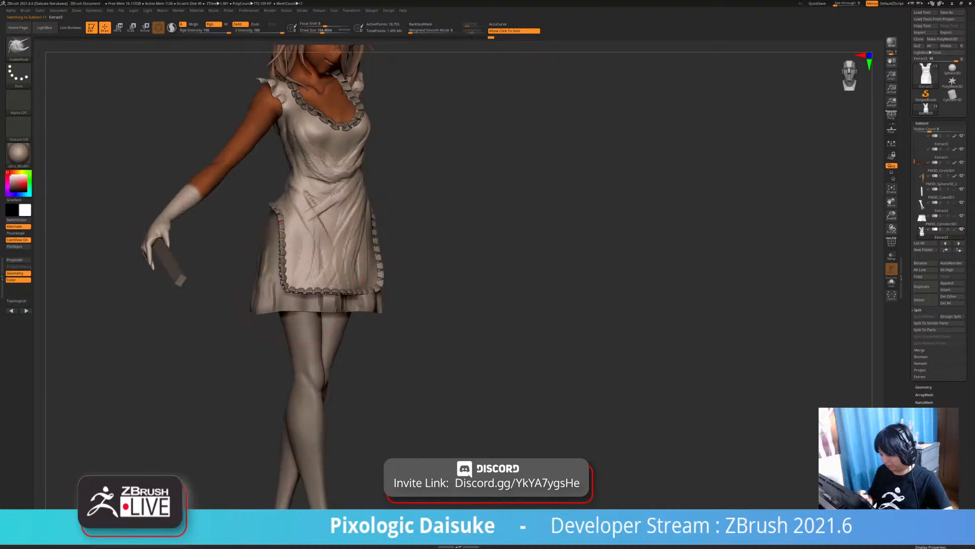
Select the frilled trim around the apron and delete that subtool
right_drag(379, 297, 333, 301)
drag(457, 284, 561, 279)
alt+click(394, 269)
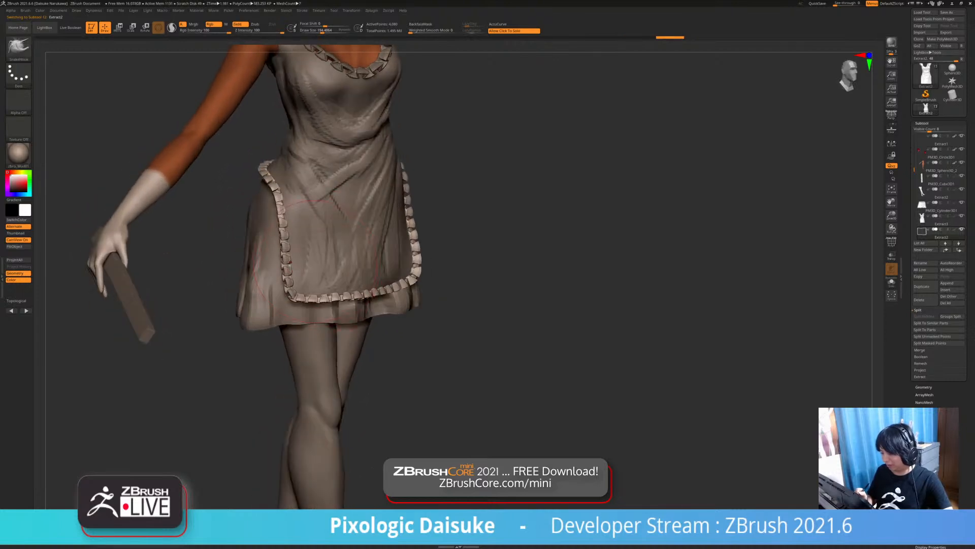
mouse_move(321, 255)
right_down()
mouse_move(296, 386)
mouse_move(391, 384)
mouse_move(282, 384)
mouse_move(314, 385)
right_up()
click(763, 268)
click(764, 268)
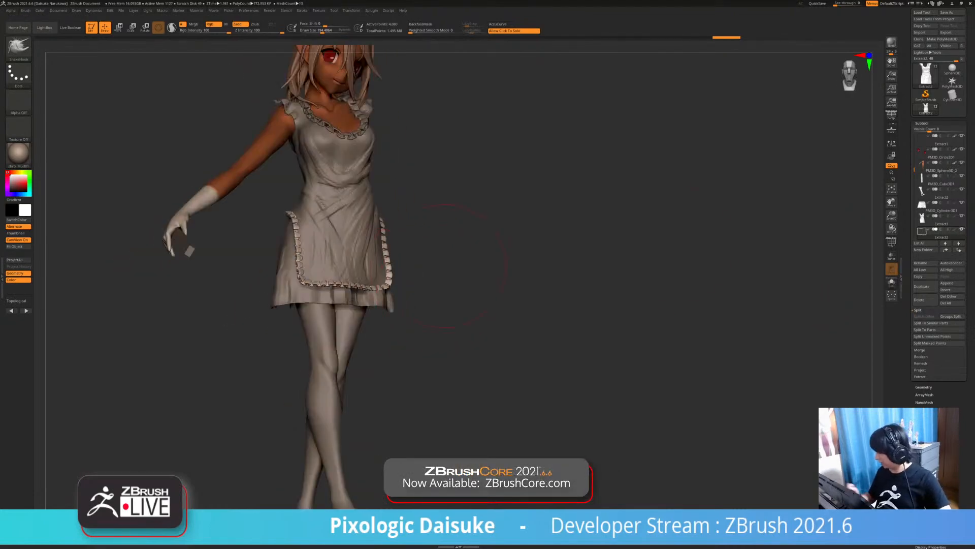
click(921, 300)
click(867, 312)
Select the skirt, smooth the side of its hem, and inspect it isolated before showing the whole character again
ctrl+right_drag(346, 325, 303, 280)
alt+click(349, 271)
mouse_move(325, 315)
ctrl+right_down()
mouse_move(351, 350)
mouse_move(333, 327)
ctrl+right_up()
alt+click(265, 335)
mouse_move(264, 335)
ctrl+right_down()
mouse_move(284, 358)
mouse_move(391, 325)
mouse_move(421, 304)
mouse_move(416, 274)
ctrl+right_up()
shift+drag(427, 297, 425, 316)
mouse_move(559, 299)
right_down()
mouse_move(468, 292)
mouse_move(356, 252)
mouse_move(386, 264)
right_up()
click(471, 282)
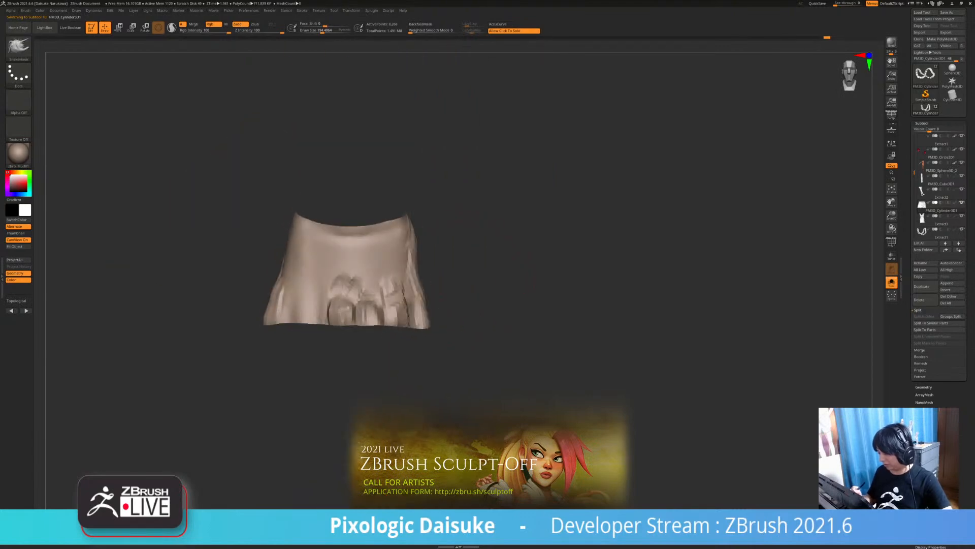
right_drag(457, 290, 539, 278)
click(472, 285)
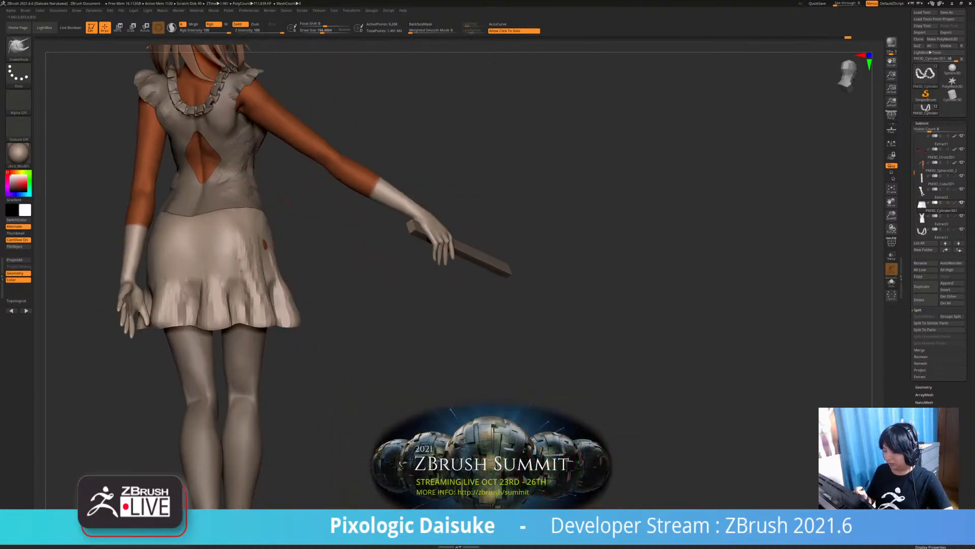
Reshape the skirt's sides and hem with the SnakeHook brush, pulling the silhouette outward from several angles
mouse_move(266, 239)
ctrl+right_down()
mouse_move(269, 264)
mouse_move(257, 225)
ctrl+right_up()
right_drag(457, 274, 288, 289)
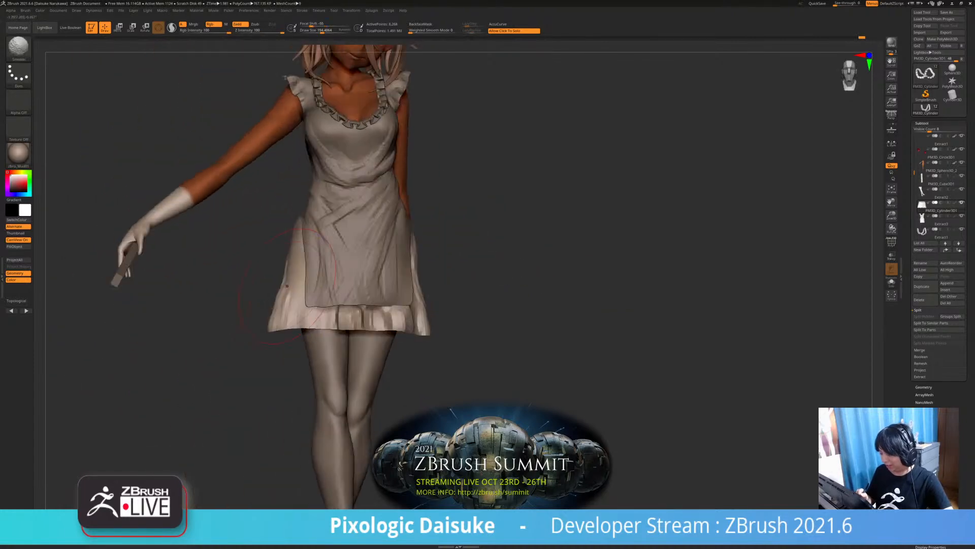
mouse_move(292, 252)
right_down()
mouse_move(284, 249)
mouse_move(291, 310)
mouse_move(295, 294)
mouse_move(251, 295)
right_up()
right_drag(338, 307, 378, 305)
drag(252, 292, 245, 290)
right_drag(284, 305, 409, 310)
mouse_move(233, 279)
alt+right_down()
mouse_move(463, 272)
mouse_move(273, 278)
alt+right_up()
right_drag(152, 319, 122, 318)
drag(168, 292, 146, 282)
mouse_move(161, 308)
right_down()
mouse_move(121, 308)
mouse_move(131, 307)
right_up()
drag(147, 291, 161, 282)
right_drag(161, 282, 147, 285)
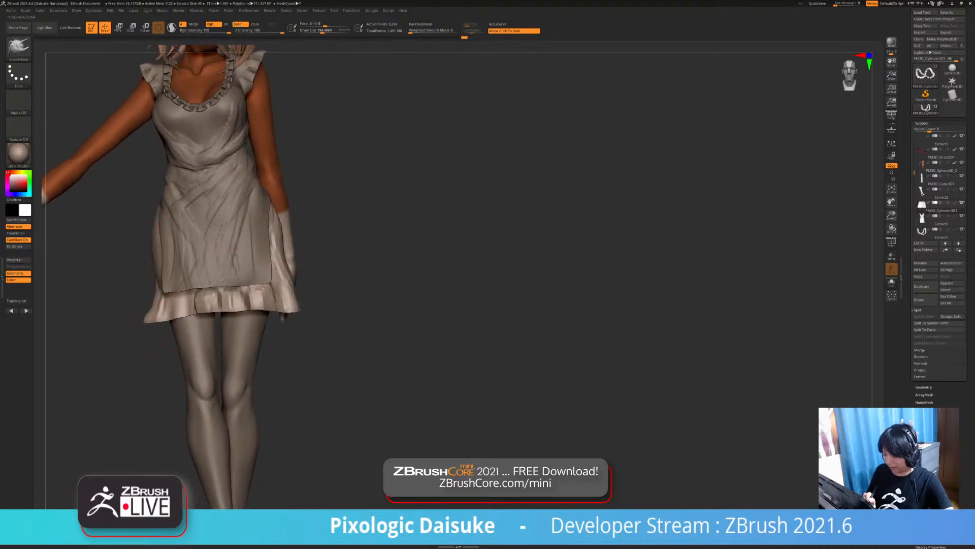
Select the dress and pull its apron section with a large SnakeHook brush so the lower edge flares sideways
mouse_move(266, 272)
ctrl+right_down()
mouse_move(259, 229)
mouse_move(291, 236)
mouse_move(294, 296)
mouse_move(314, 302)
ctrl+right_up()
alt+click(289, 219)
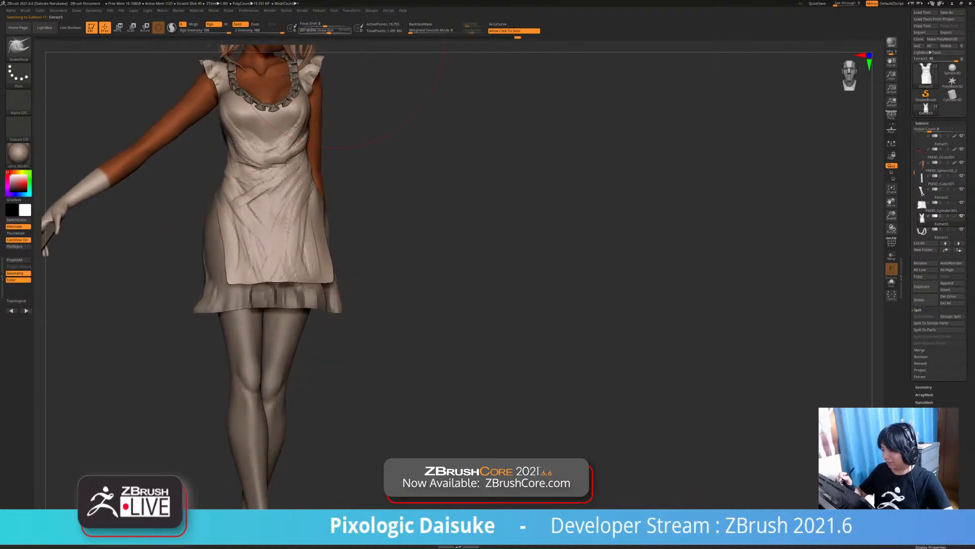
right_drag(315, 237, 334, 233)
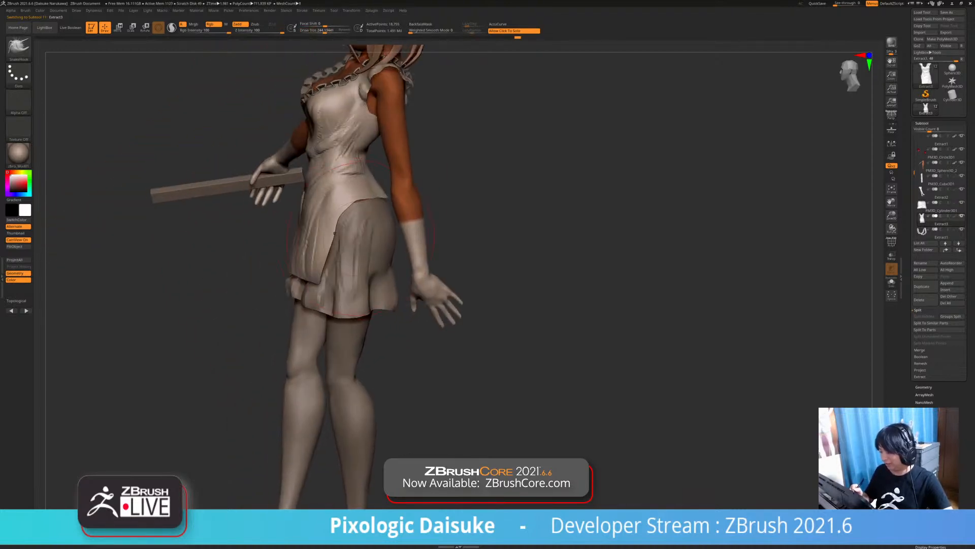
right_drag(275, 325, 315, 320)
mouse_move(268, 234)
right_down()
mouse_move(328, 278)
mouse_move(302, 270)
mouse_move(309, 263)
mouse_move(302, 310)
right_up()
mouse_move(376, 284)
right_down()
mouse_move(330, 279)
mouse_move(354, 284)
mouse_move(373, 127)
right_up()
right_drag(381, 244, 361, 264)
click(421, 264)
click(447, 248)
Build up the apron front where the body pokes through, using ClayBuildup with a draw size of about 91
click(18, 47)
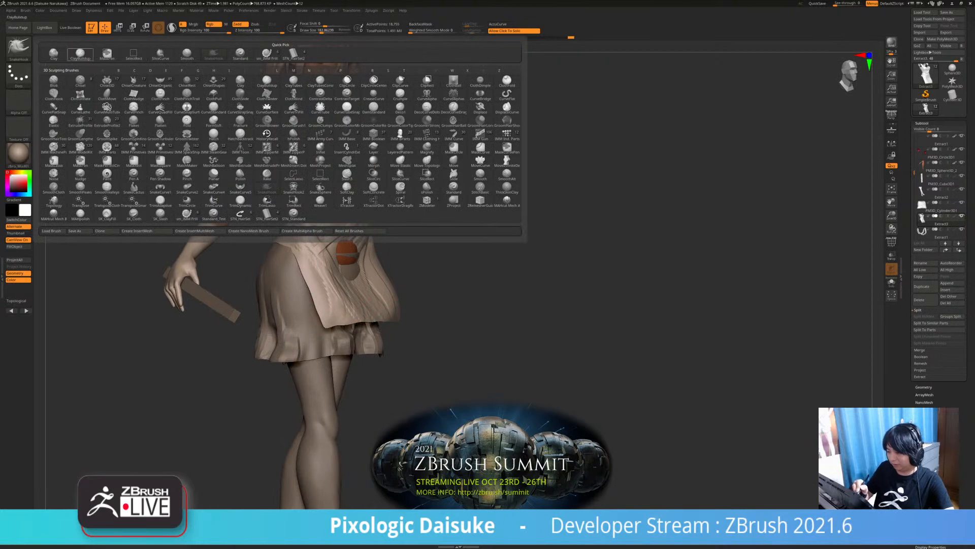
click(81, 54)
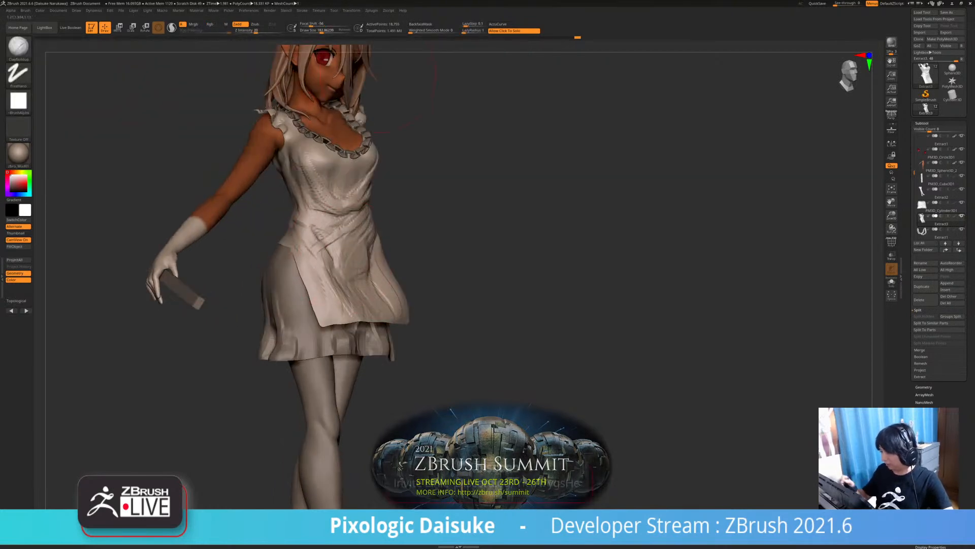
drag(322, 31, 315, 31)
right_drag(353, 257, 325, 257)
drag(357, 253, 357, 264)
mouse_move(353, 246)
right_down()
mouse_move(342, 246)
mouse_move(367, 254)
right_up()
click(383, 183)
right_drag(382, 182, 338, 175)
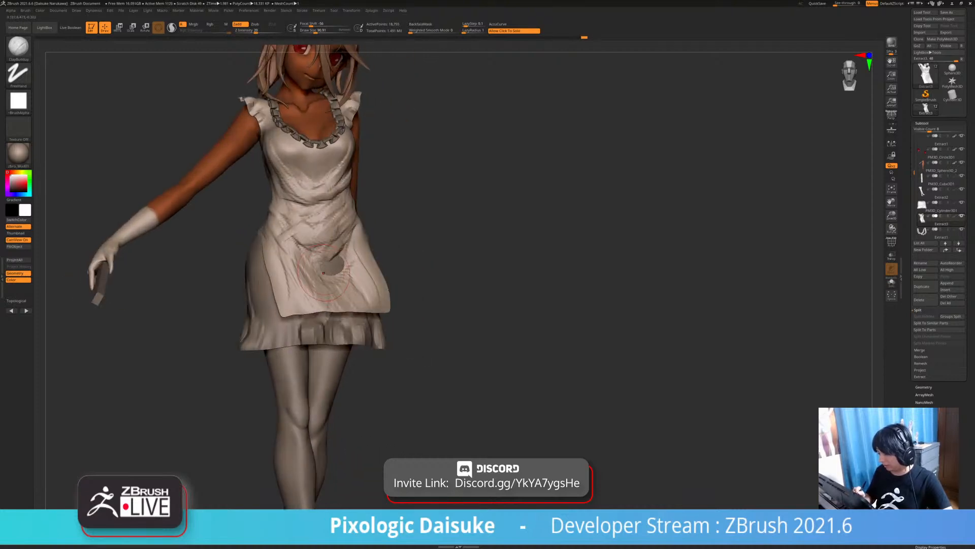
Smooth the built-up cloth on the apron front and the folds around the waist and bodice
right_drag(362, 243, 332, 245)
shift+drag(334, 267, 337, 245)
right_drag(338, 245, 360, 244)
shift+drag(343, 243, 318, 234)
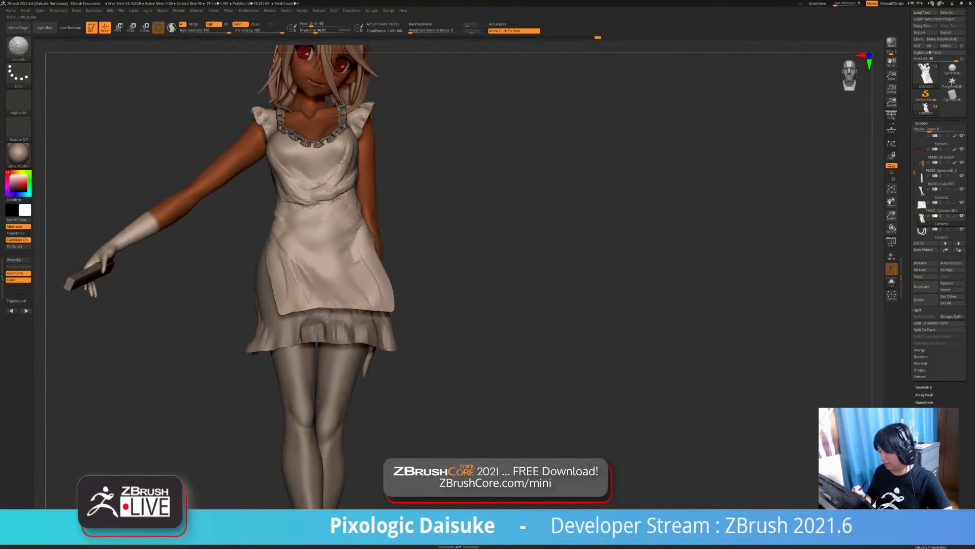
shift+drag(301, 183, 303, 199)
right_drag(305, 199, 323, 199)
shift+drag(323, 197, 329, 219)
right_drag(331, 219, 308, 220)
shift+drag(347, 186, 338, 209)
Carve a crease into the side of the bodice above the waist with the DamStandard brush and soften it
mouse_move(339, 209)
right_down()
mouse_move(358, 229)
mouse_move(332, 223)
right_up()
key(b)
key(d)
key(s)
drag(368, 190, 348, 205)
mouse_move(348, 209)
right_down()
mouse_move(384, 212)
mouse_move(330, 218)
right_up()
key(ctrl+z)
drag(370, 188, 357, 195)
right_drag(335, 216, 368, 214)
shift+drag(356, 204, 364, 182)
Carve a curved crease across the dress under the belly with DamStandard, smoothing between strokes
mouse_move(358, 224)
right_down()
mouse_move(333, 221)
mouse_move(364, 220)
right_up()
drag(343, 232, 324, 257)
right_drag(337, 239, 354, 244)
shift+drag(337, 229, 336, 218)
right_drag(337, 231, 355, 232)
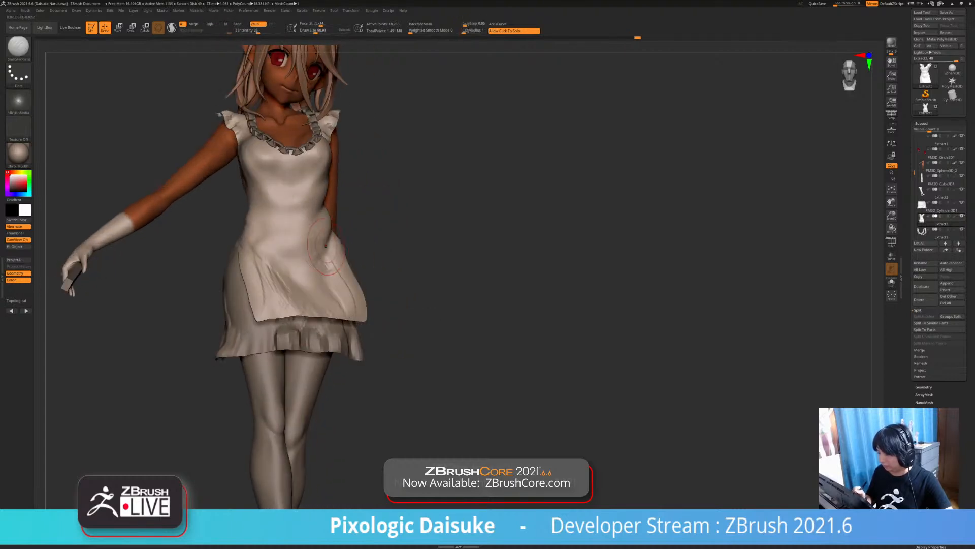
drag(331, 240, 294, 267)
right_drag(305, 259, 291, 258)
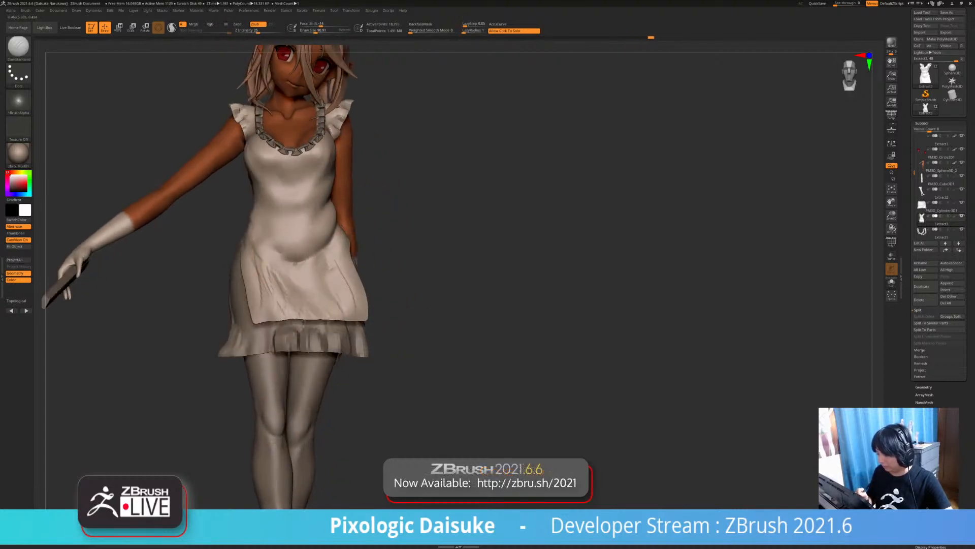
drag(330, 241, 278, 250)
right_drag(325, 262, 299, 218)
Smooth the waist of the dress and the apron surface below the belly crease
shift+drag(295, 212, 326, 208)
mouse_move(326, 208)
right_down()
mouse_move(259, 232)
mouse_move(292, 259)
right_up()
shift+drag(286, 259, 292, 297)
right_drag(305, 285, 276, 280)
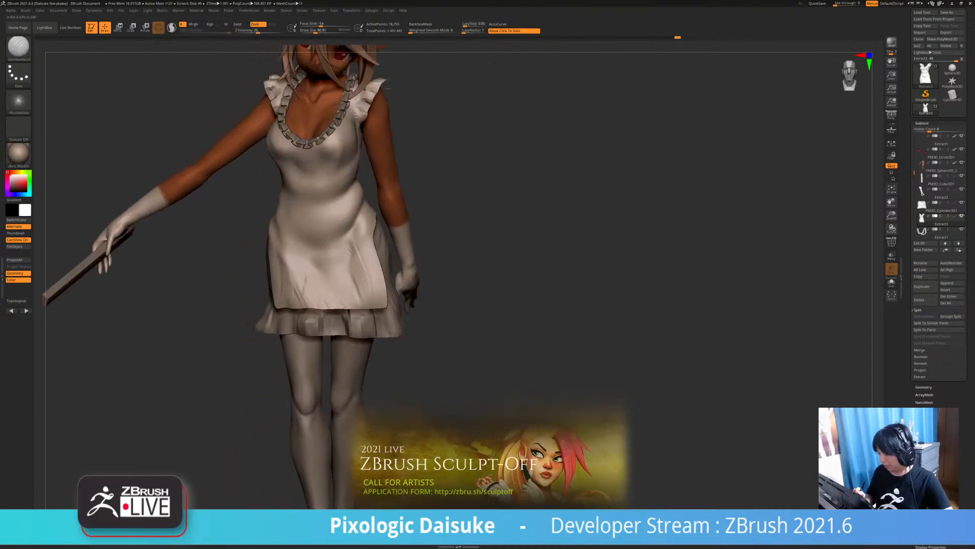
right_drag(328, 237, 373, 230)
Adjust the dress edge at the side of the hip using SnakeHook with a draw size of about 126
click(18, 47)
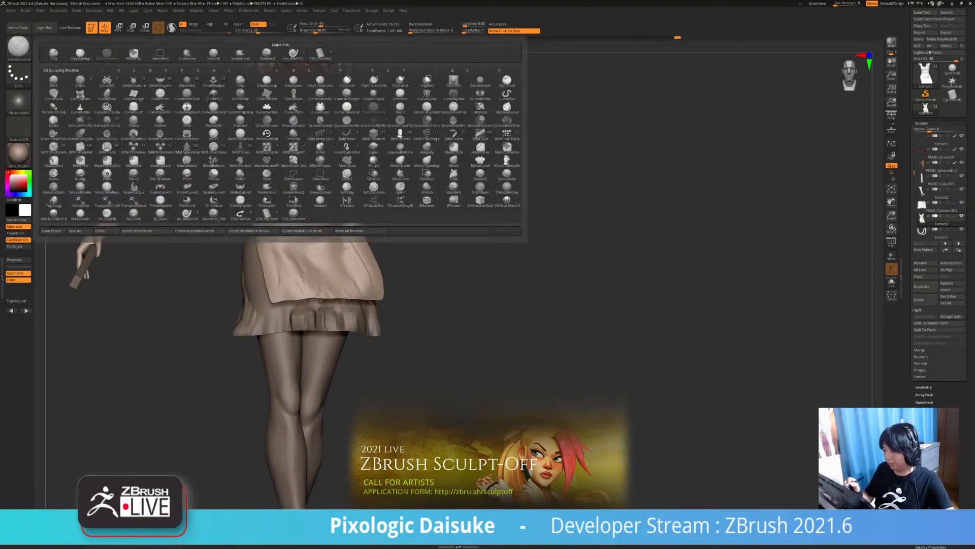
click(240, 53)
right_drag(272, 191, 363, 264)
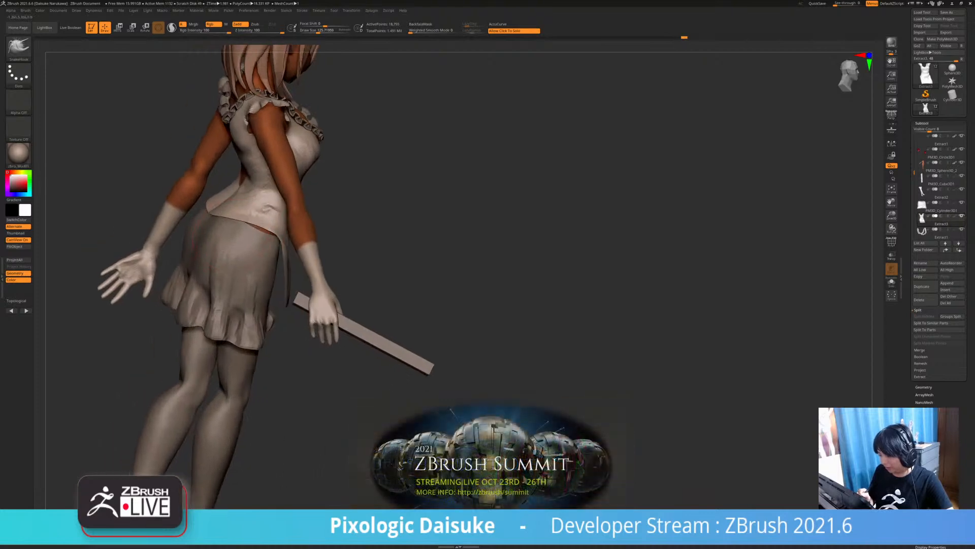
drag(265, 226, 264, 237)
mouse_move(325, 249)
right_down()
mouse_move(221, 243)
mouse_move(253, 245)
right_up()
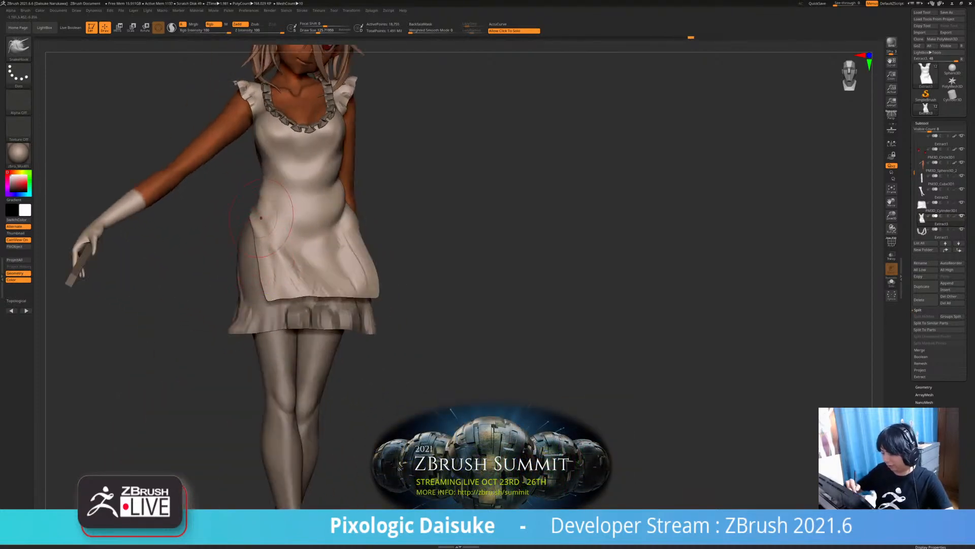
Deepen the crease under the belly with DamStandard and smooth the cloth around it
key(b)
key(d)
key(s)
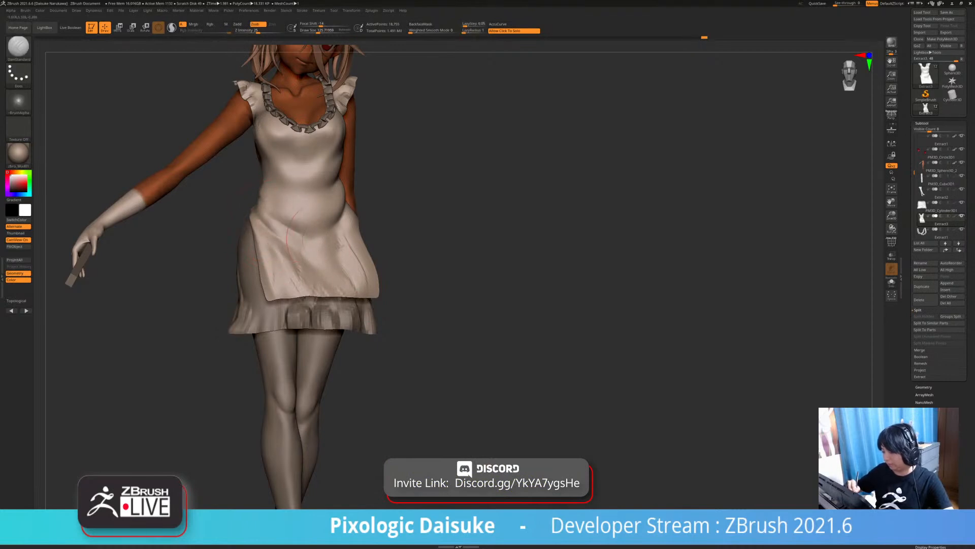
right_drag(341, 234, 325, 212)
key(shift)
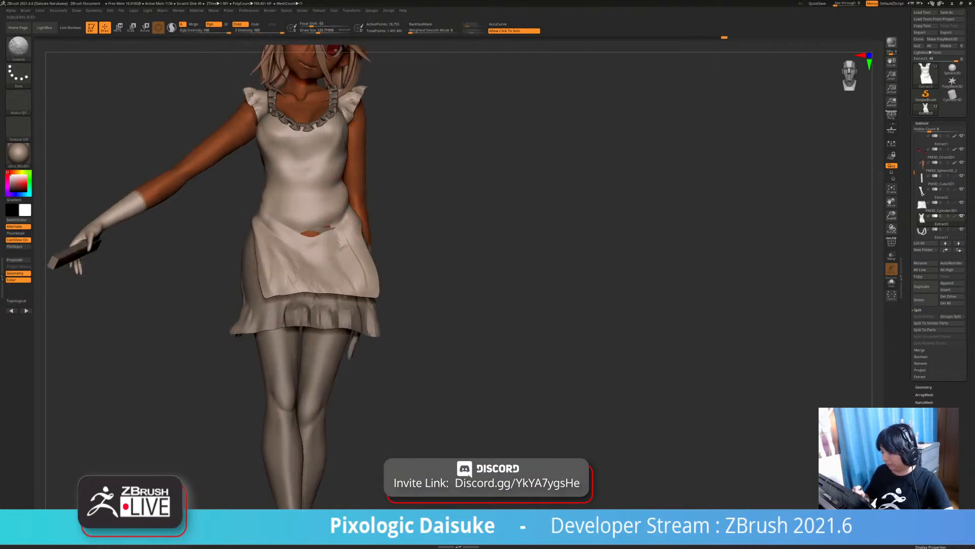
mouse_move(292, 264)
right_down()
mouse_move(341, 234)
mouse_move(343, 242)
mouse_move(282, 235)
right_up()
alt+click(279, 310)
alt+click(353, 187)
Switch to the SnakeHook brush and adjust the dress silhouette at the side of the waist
key(b)
key(s)
key(h)
drag(370, 219, 361, 205)
mouse_move(362, 204)
right_down()
mouse_move(379, 213)
mouse_move(383, 249)
mouse_move(308, 269)
mouse_move(332, 262)
right_up()
Reshape the apron's lower side and corner with a large SnakeHook brush, raising the draw size to about 231
ctrl+right_drag(398, 283, 320, 354)
drag(321, 30, 324, 30)
mouse_move(288, 266)
alt+right_down()
mouse_move(291, 237)
mouse_move(324, 241)
alt+right_up()
mouse_move(320, 325)
right_down()
mouse_move(304, 362)
mouse_move(307, 325)
right_up()
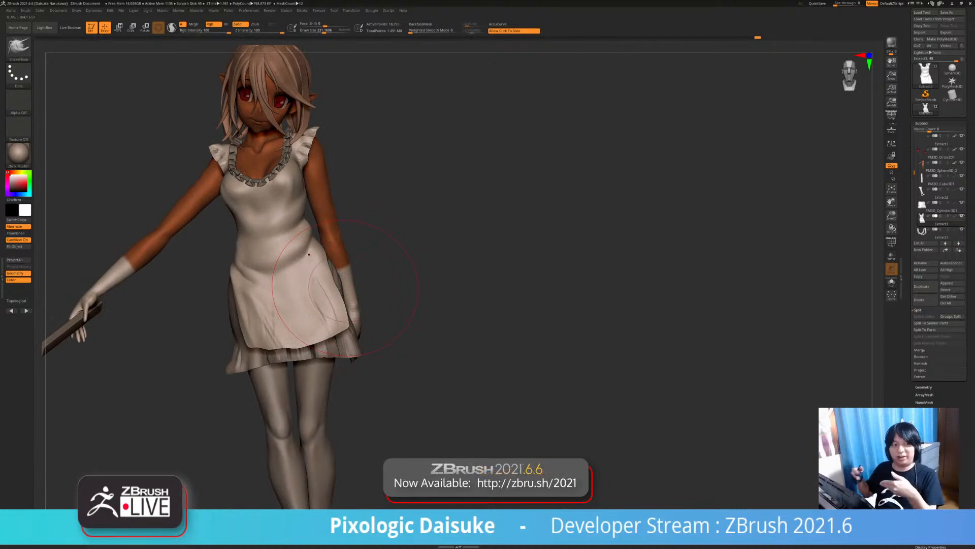
right_drag(308, 254, 323, 325)
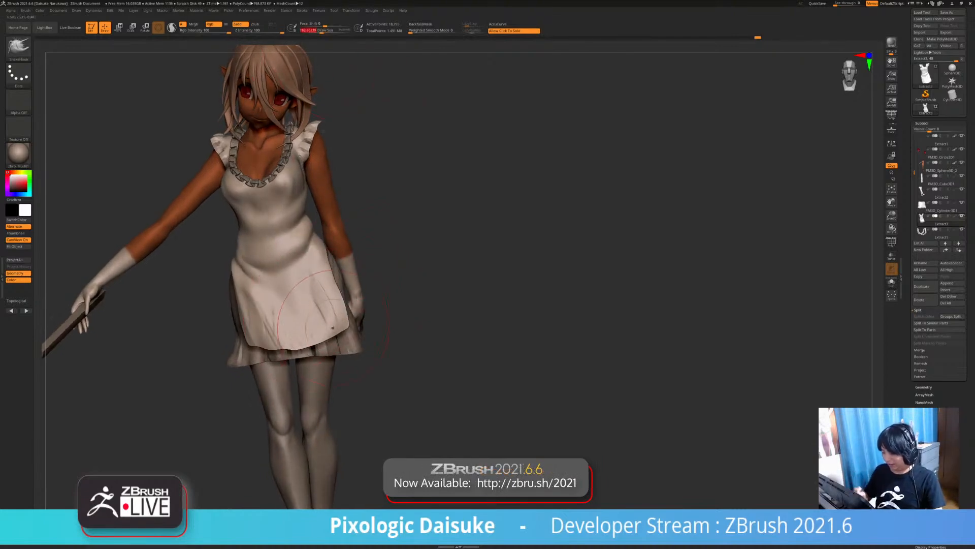
drag(325, 300, 330, 290)
mouse_move(330, 293)
right_down()
mouse_move(356, 287)
mouse_move(340, 261)
mouse_move(341, 305)
mouse_move(341, 291)
mouse_move(384, 308)
mouse_move(394, 269)
right_up()
Mask the apron's lower side corner with MaskLasso and invert the mask so only that corner stays editable
key(ctrl)
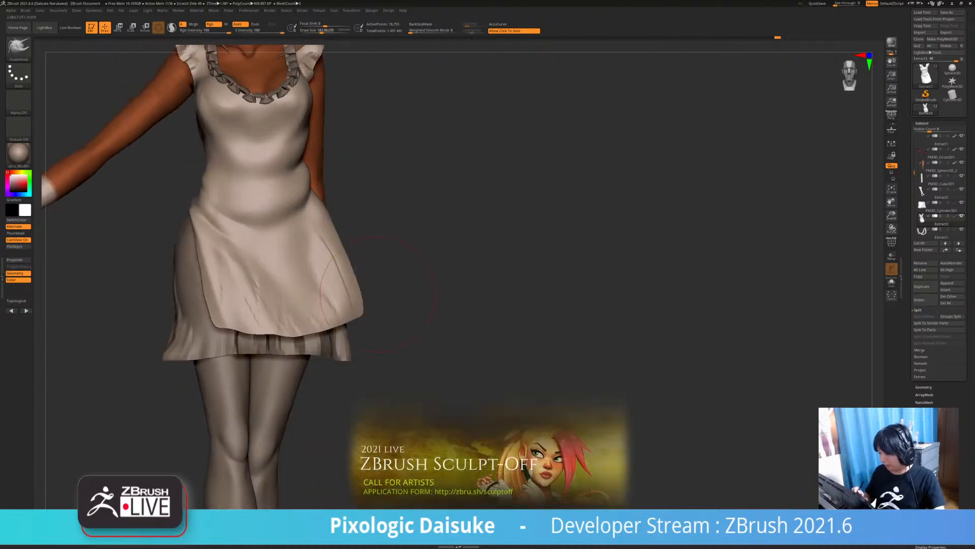
ctrl+click(18, 47)
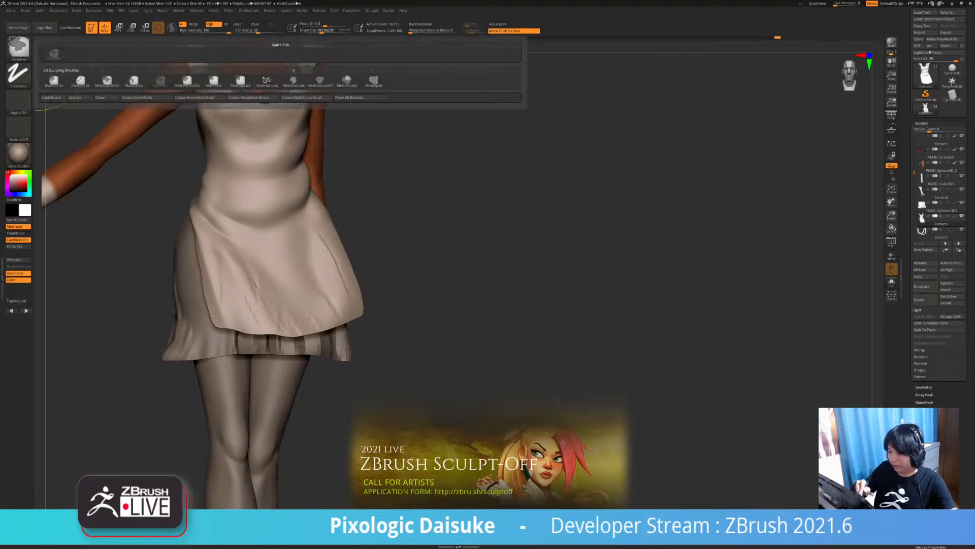
click(134, 81)
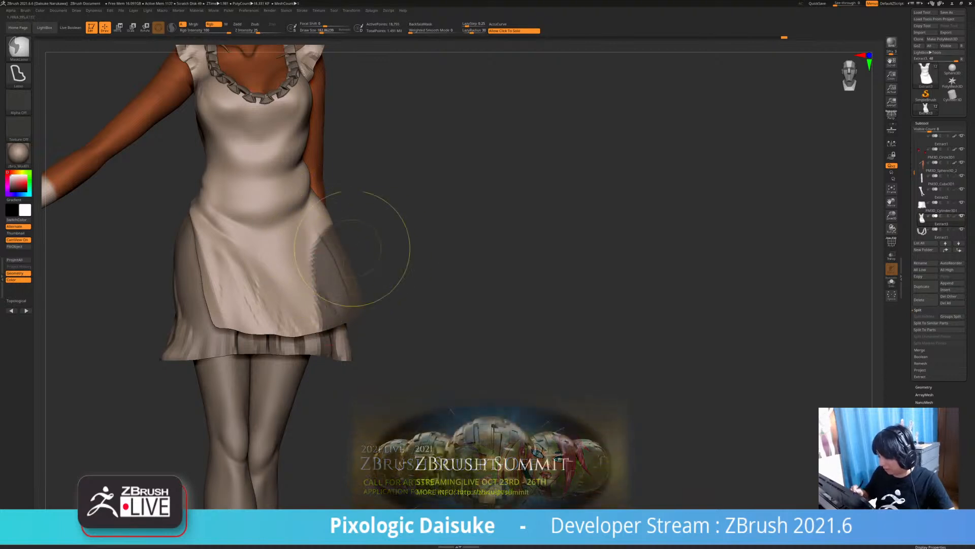
mouse_move(389, 287)
alt+mouse_down()
mouse_move(407, 264)
mouse_move(427, 267)
mouse_move(412, 234)
mouse_move(435, 248)
mouse_move(404, 231)
mouse_move(432, 289)
mouse_move(447, 282)
alt+mouse_up()
ctrl+click(412, 272)
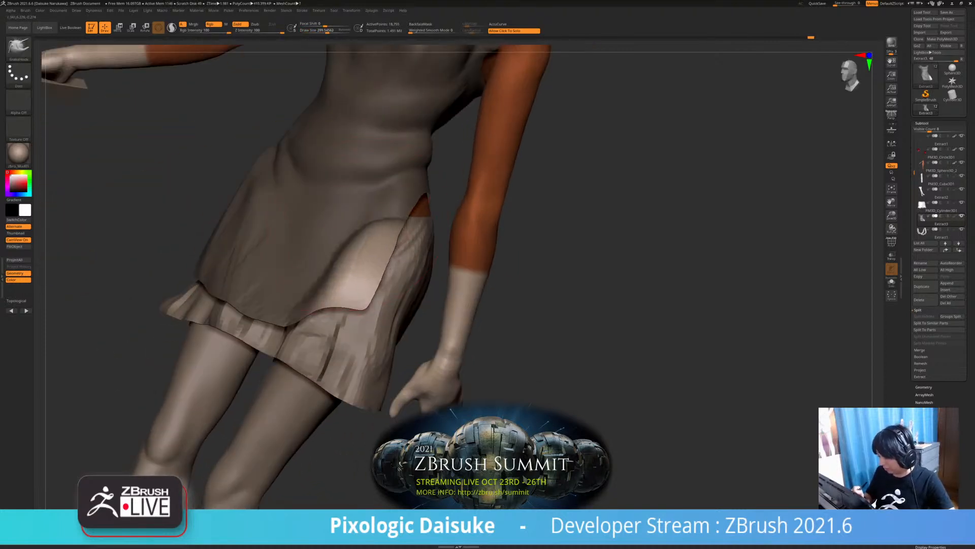
right_drag(395, 295, 387, 230)
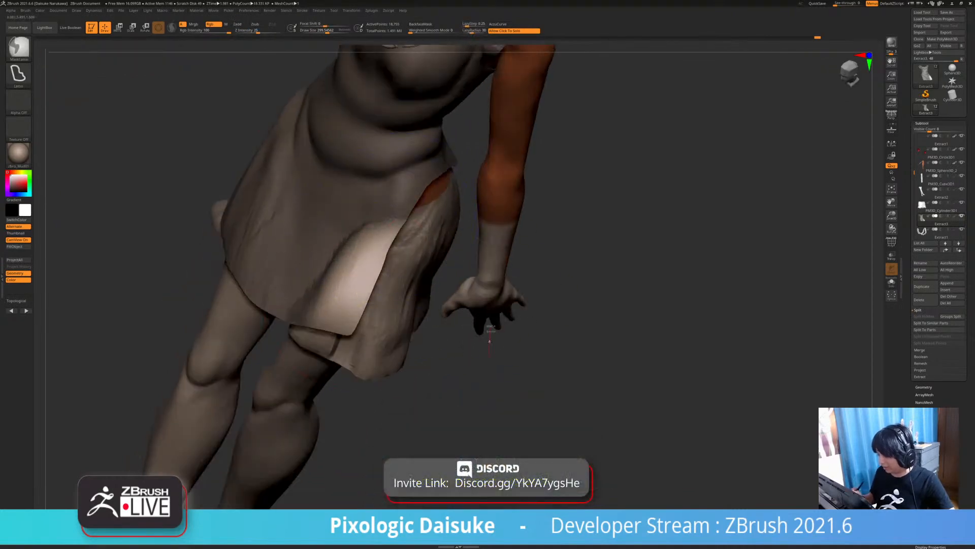
Pull and smooth the unmasked lower side corner of the apron so that it flares outward from the hip
ctrl+drag(491, 336, 487, 331)
right_drag(307, 300, 368, 269)
shift+drag(358, 275, 345, 302)
mouse_move(346, 290)
right_down()
mouse_move(360, 267)
mouse_move(378, 287)
mouse_move(310, 285)
mouse_move(381, 264)
mouse_move(350, 262)
right_up()
drag(345, 254, 330, 267)
right_drag(265, 264, 337, 239)
drag(333, 233, 345, 229)
mouse_move(351, 234)
right_down()
mouse_move(381, 219)
mouse_move(368, 218)
right_up()
mouse_move(364, 191)
mouse_down()
mouse_move(325, 177)
mouse_move(368, 202)
mouse_up()
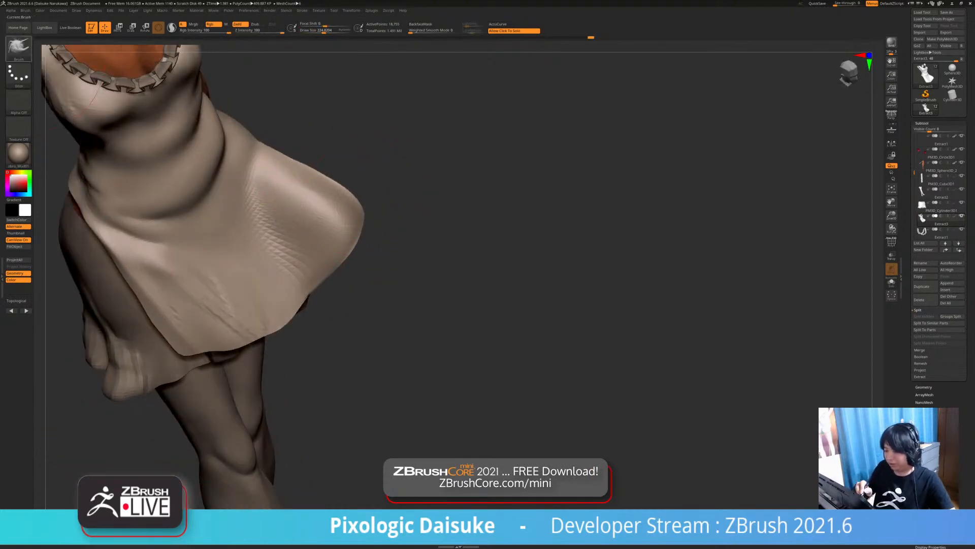
Reshape the front silhouette of the dress and apron with an enlarged SnakeHook brush
key(b)
mouse_move(366, 264)
right_down()
mouse_move(407, 211)
mouse_move(414, 223)
right_up()
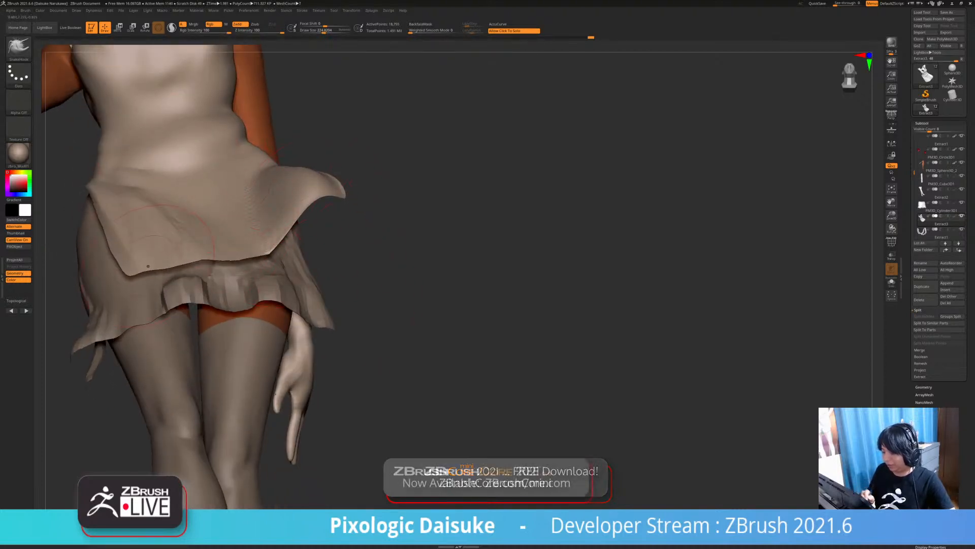
mouse_move(234, 252)
right_down()
mouse_move(200, 239)
mouse_move(217, 218)
right_up()
mouse_move(192, 261)
right_down()
mouse_move(199, 242)
mouse_move(218, 254)
mouse_move(211, 260)
mouse_move(216, 250)
mouse_move(203, 248)
right_up()
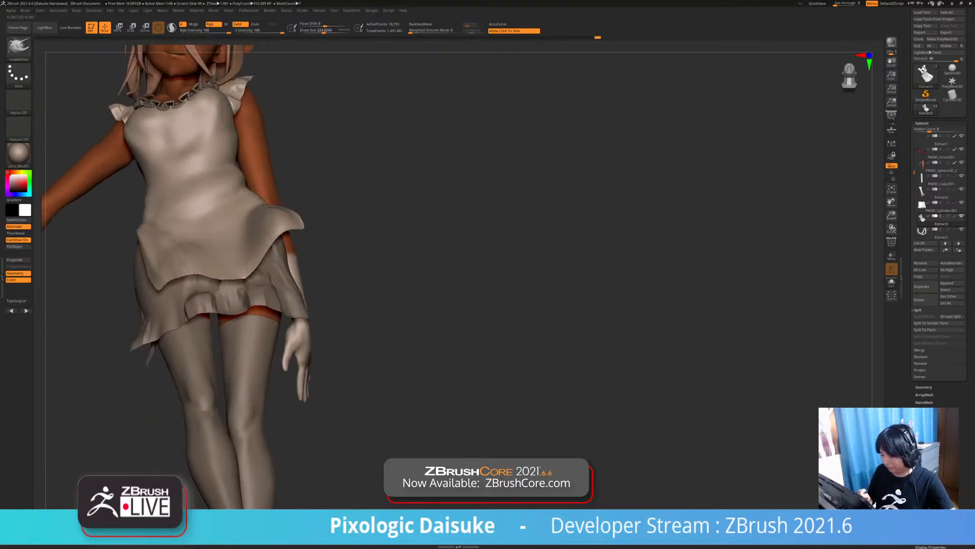
click(317, 31)
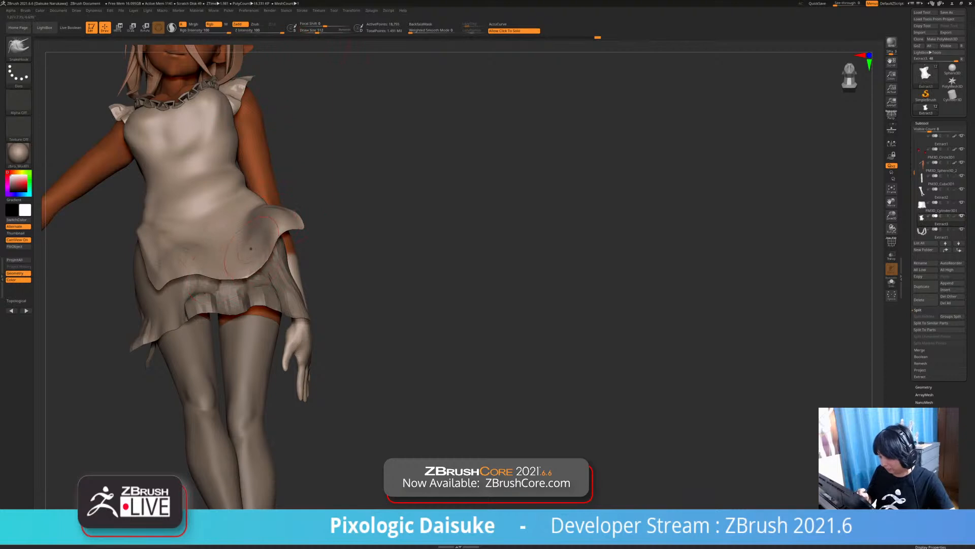
mouse_move(215, 275)
right_down()
mouse_move(225, 250)
mouse_move(206, 273)
mouse_move(198, 244)
right_up()
drag(203, 178, 195, 172)
mouse_move(204, 219)
ctrl+right_down()
mouse_move(201, 193)
mouse_move(203, 224)
ctrl+right_up()
right_drag(203, 223, 272, 277)
Reduce the SnakeHook draw size, adjust the lower front of the apron and smooth the cloth over the belly
click(320, 31)
drag(214, 325, 209, 315)
mouse_move(203, 305)
ctrl+right_down()
mouse_move(202, 269)
mouse_move(216, 272)
mouse_move(216, 310)
ctrl+right_up()
mouse_move(216, 366)
right_down()
mouse_move(203, 294)
mouse_move(224, 330)
mouse_move(234, 325)
mouse_move(201, 320)
mouse_move(199, 305)
mouse_move(198, 351)
mouse_move(203, 325)
right_up()
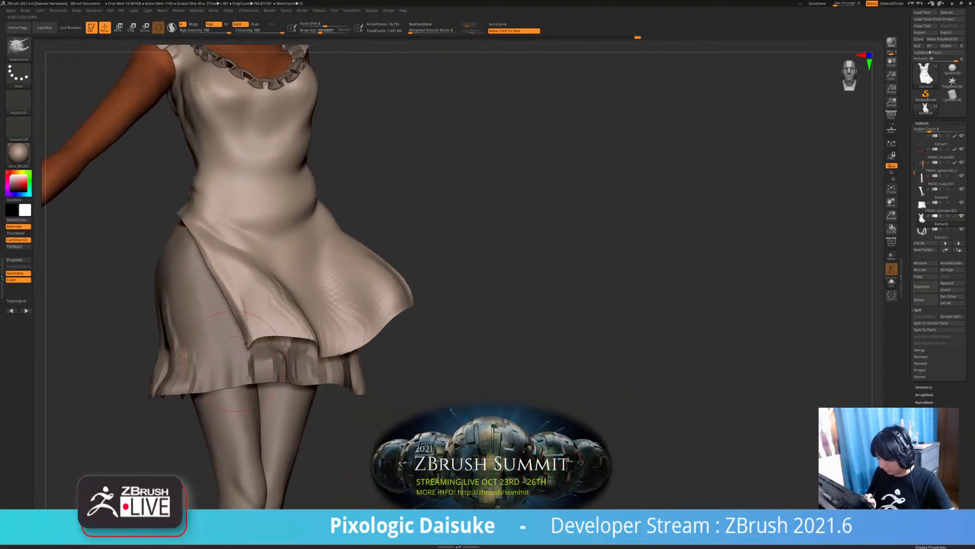
mouse_move(235, 362)
ctrl+right_down()
mouse_move(236, 310)
mouse_move(250, 311)
mouse_move(251, 345)
mouse_move(243, 344)
mouse_move(247, 219)
mouse_move(245, 246)
mouse_move(268, 261)
mouse_move(292, 254)
ctrl+right_up()
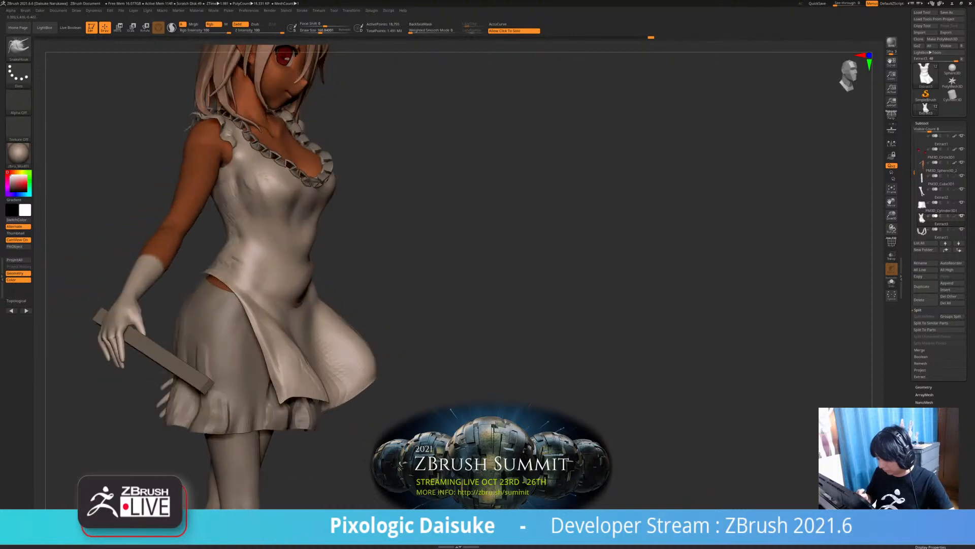
mouse_move(307, 284)
shift+mouse_down()
mouse_move(303, 299)
mouse_move(306, 279)
shift+mouse_up()
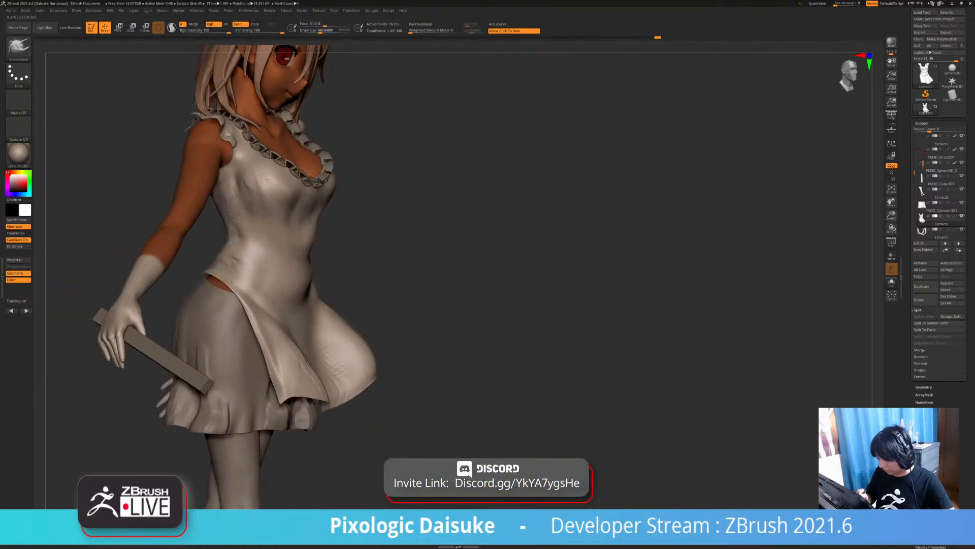
Select the hair subtool, try a SnakeHook stroke on the back of the head and undo it
mouse_move(303, 337)
right_down()
mouse_move(366, 279)
mouse_move(353, 264)
mouse_move(333, 284)
right_up()
right_drag(333, 285, 367, 219)
ctrl+shift+click(348, 252)
click(343, 270)
right_drag(367, 218, 450, 172)
mouse_move(326, 203)
ctrl+right_down()
mouse_move(336, 249)
mouse_move(309, 214)
mouse_move(508, 200)
ctrl+right_up()
alt+click(322, 173)
drag(325, 170, 339, 156)
key(ctrl+z)
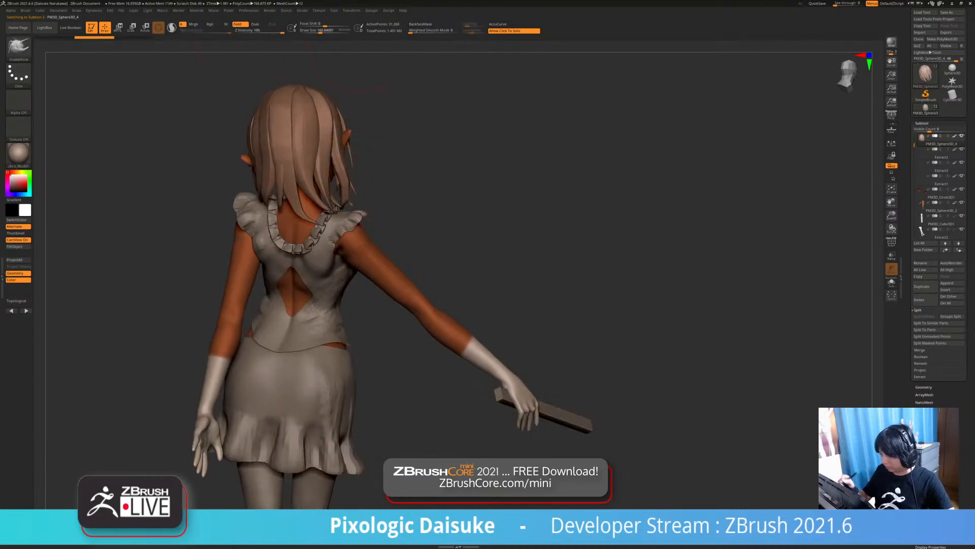
Reshape the volume and outline of the hair around the back and sides of the head with a larger SnakeHook brush
alt+right_drag(329, 219, 345, 249)
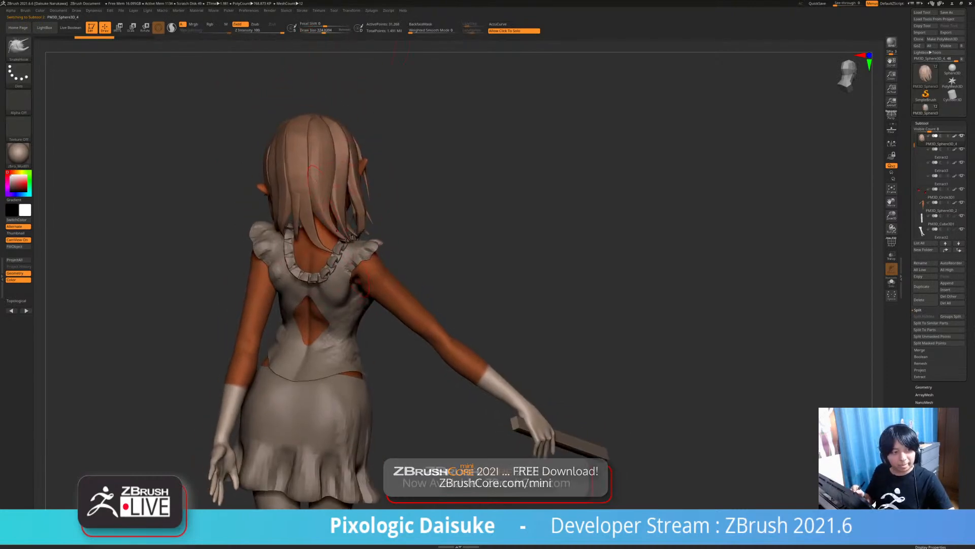
mouse_move(342, 224)
right_down()
mouse_move(362, 223)
mouse_move(367, 204)
right_up()
drag(360, 213, 368, 200)
right_drag(358, 167, 375, 163)
drag(375, 163, 367, 168)
right_drag(374, 173, 366, 178)
mouse_move(367, 178)
ctrl+right_down()
mouse_move(366, 200)
mouse_move(364, 183)
ctrl+right_up()
right_drag(365, 183, 305, 186)
mouse_move(488, 168)
right_down()
mouse_move(401, 175)
mouse_move(294, 157)
mouse_move(416, 140)
right_up()
drag(416, 138, 407, 145)
right_drag(406, 144, 363, 144)
drag(379, 137, 373, 141)
mouse_move(374, 141)
ctrl+right_down()
mouse_move(381, 173)
mouse_move(395, 178)
ctrl+right_up()
Select the dress subtool and carve creases along the side of the bust with DamStandard at a draw size of about 46
alt+click(389, 239)
alt+right_drag(389, 239, 337, 205)
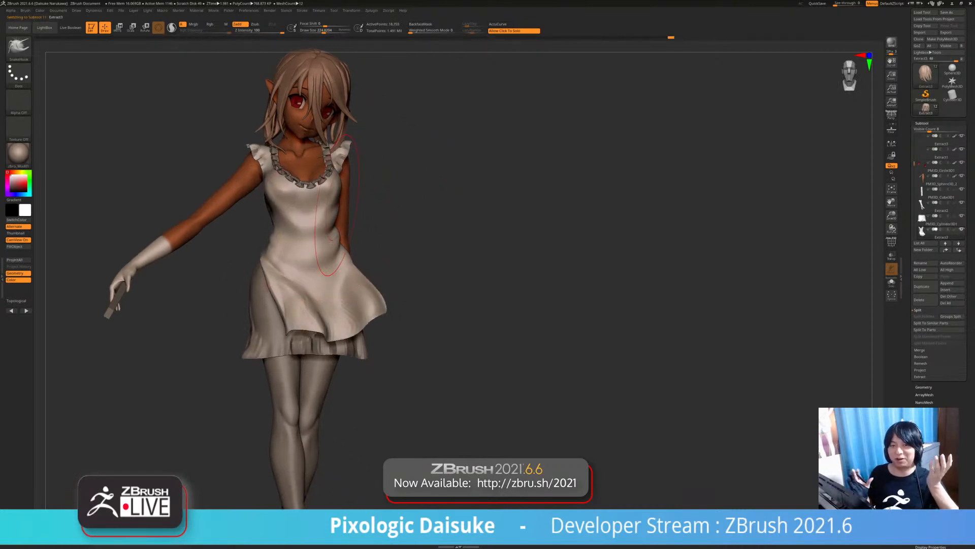
right_drag(426, 223, 353, 109)
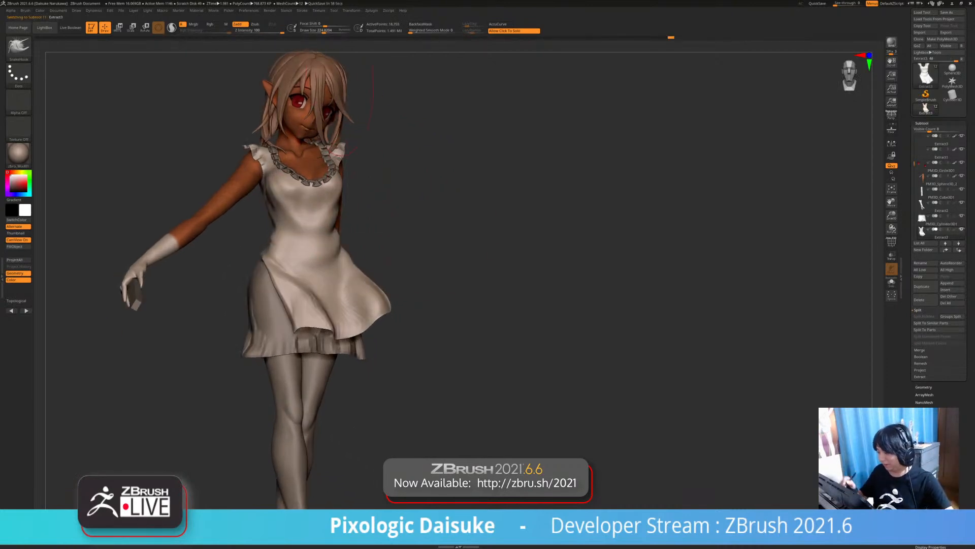
key(b)
key(d)
key(s)
mouse_move(305, 178)
ctrl+right_down()
mouse_move(292, 221)
mouse_move(259, 204)
mouse_move(315, 235)
mouse_move(352, 224)
mouse_move(326, 250)
mouse_move(345, 241)
mouse_move(374, 190)
mouse_move(350, 213)
mouse_move(307, 206)
ctrl+right_up()
click(312, 31)
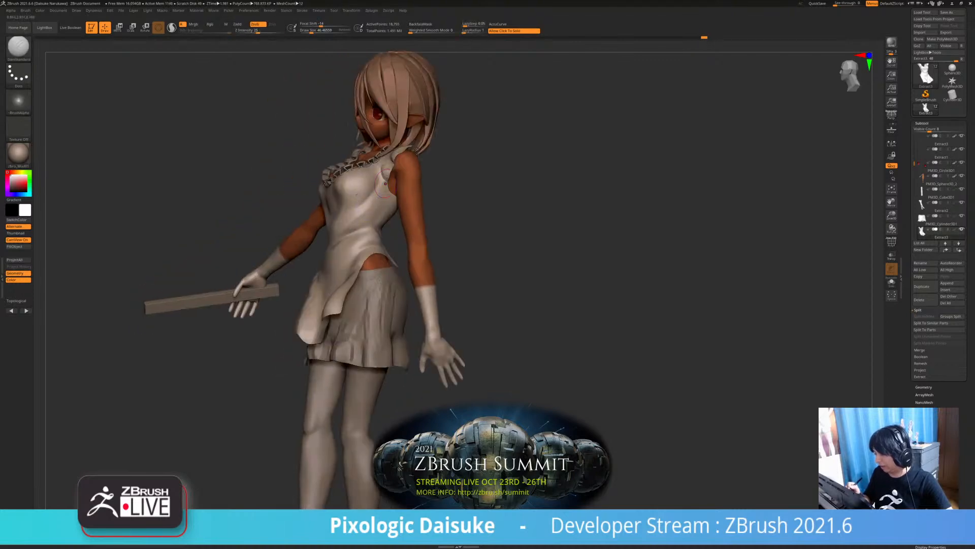
right_drag(385, 184, 409, 185)
mouse_move(325, 179)
right_down()
mouse_move(356, 177)
mouse_move(329, 186)
mouse_move(351, 189)
right_up()
mouse_move(307, 198)
shift+mouse_down()
mouse_move(316, 211)
mouse_move(316, 197)
shift+mouse_up()
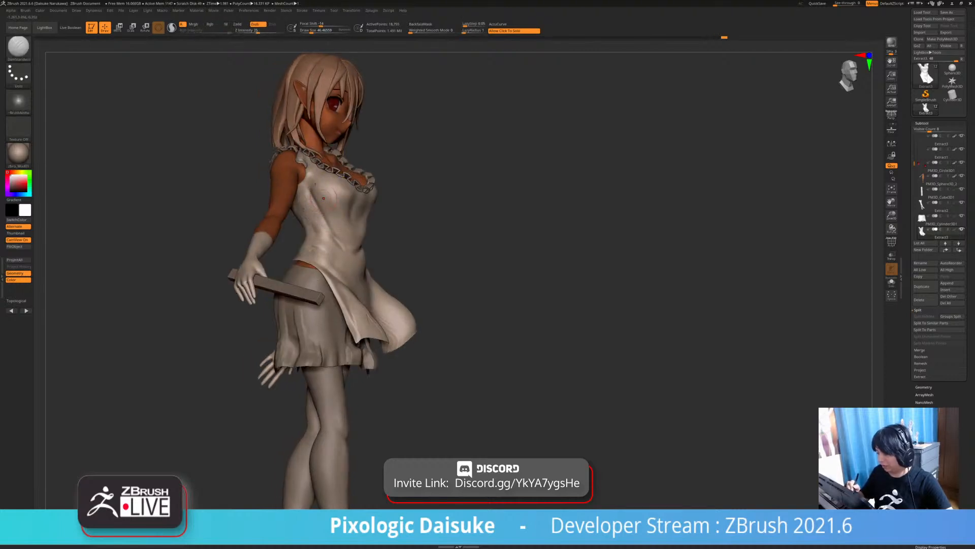
Refine the bodice folds at the side under the bust by alternating DamStandard strokes and smoothing
right_drag(317, 188, 337, 189)
shift+drag(325, 196, 320, 206)
mouse_move(336, 182)
right_down()
mouse_move(316, 179)
mouse_move(323, 185)
right_up()
shift+drag(319, 188, 324, 198)
mouse_move(321, 193)
right_down()
mouse_move(341, 196)
mouse_move(311, 179)
mouse_move(316, 169)
mouse_move(344, 175)
right_up()
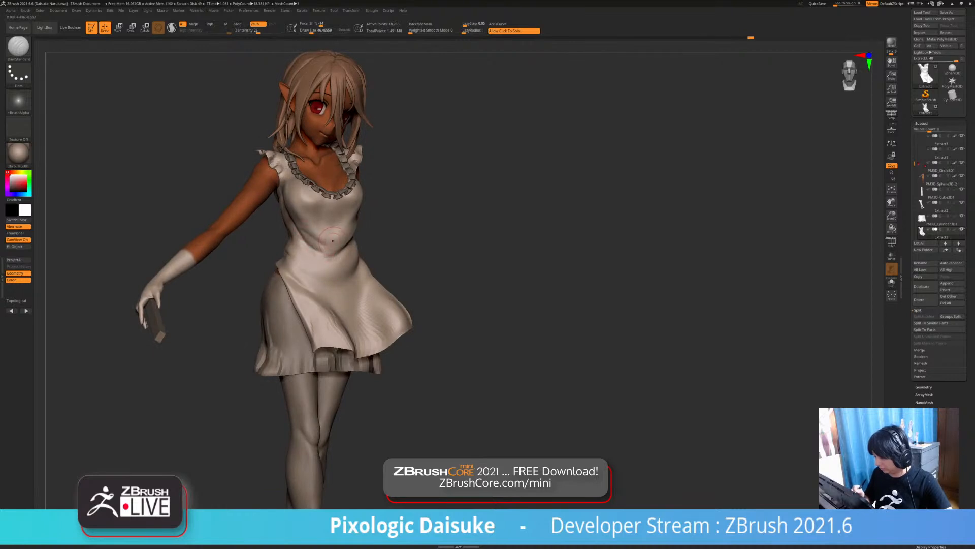
Undo the last stroke and carve a deeper crease across the front of the waist
key(ctrl+z)
mouse_move(336, 218)
right_down()
mouse_move(334, 196)
mouse_move(356, 221)
right_up()
drag(331, 243, 350, 239)
mouse_move(351, 238)
ctrl+right_down()
mouse_move(349, 221)
mouse_move(328, 220)
mouse_move(362, 223)
mouse_move(349, 204)
mouse_move(350, 234)
ctrl+right_up()
right_drag(350, 234, 334, 236)
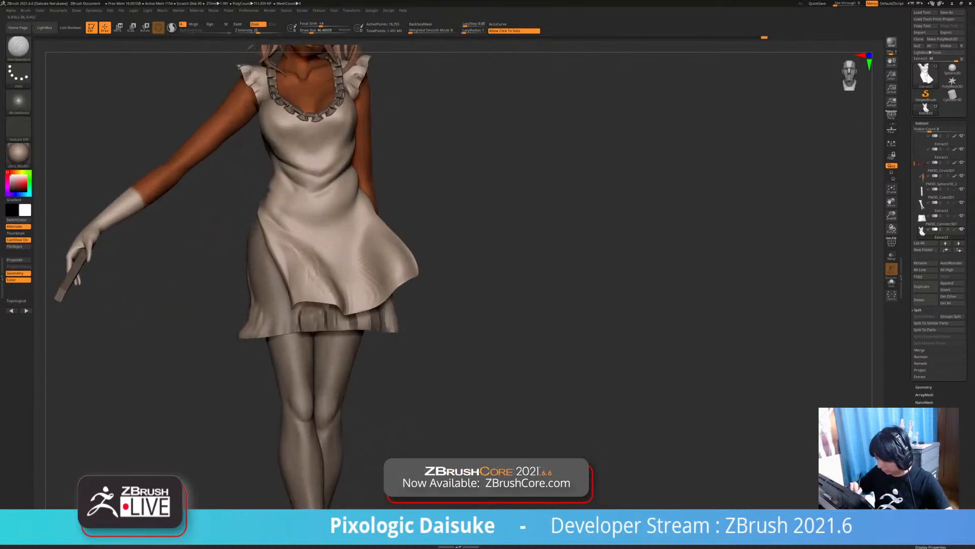
Carve and smooth the long folds running down the front of the apron towards its hem
shift+drag(306, 264, 326, 294)
right_drag(326, 294, 355, 292)
mouse_move(332, 247)
right_down()
mouse_move(312, 246)
mouse_move(319, 264)
right_up()
shift+drag(327, 252, 337, 260)
right_drag(323, 251, 332, 251)
drag(331, 251, 350, 229)
right_drag(350, 229, 359, 203)
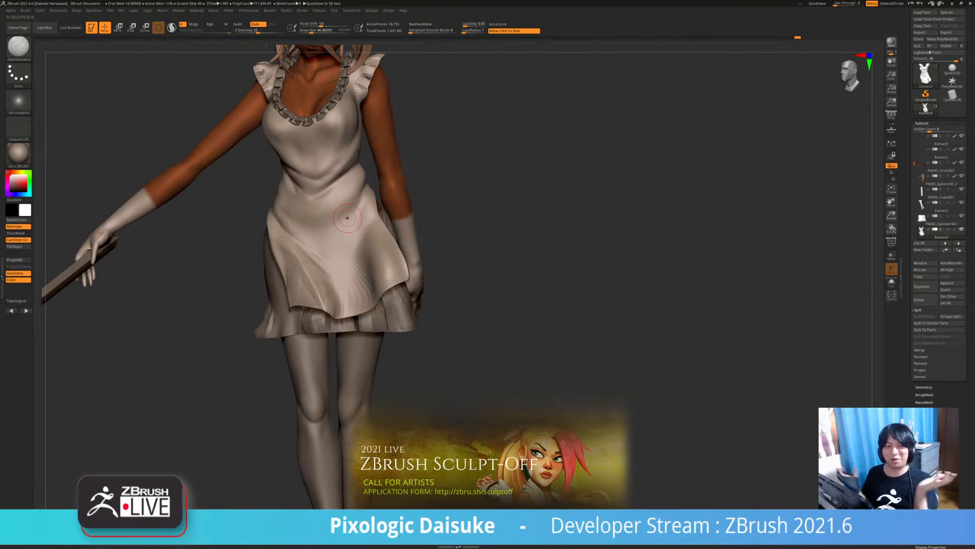
mouse_move(347, 218)
right_down()
mouse_move(362, 233)
mouse_move(345, 229)
mouse_move(351, 188)
mouse_move(341, 229)
mouse_move(351, 249)
right_up()
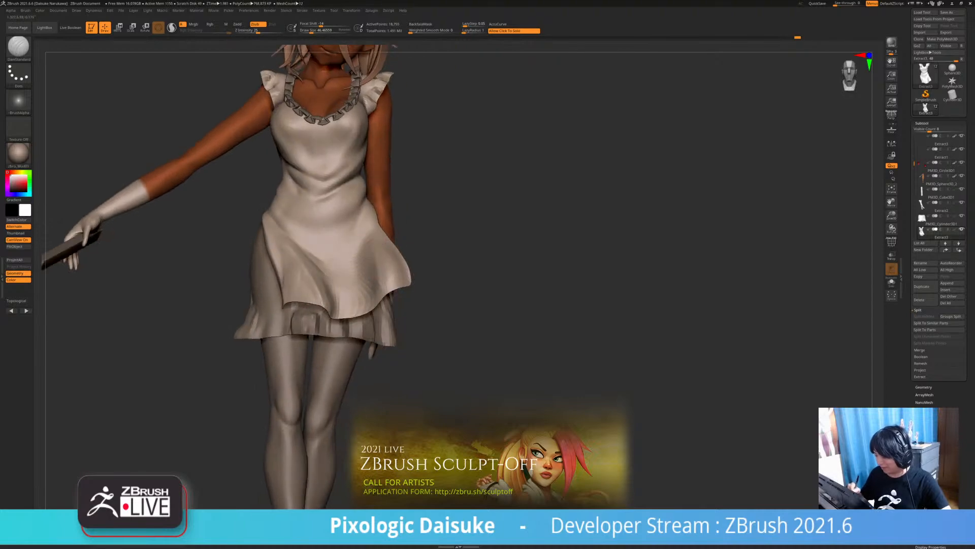
shift+drag(375, 272, 374, 246)
mouse_move(374, 254)
right_down()
mouse_move(379, 247)
mouse_move(351, 254)
mouse_move(368, 256)
right_up()
Switch to the SnakeHook brush and pull the flared side edge of the apron into a cleaner silhouette
click(19, 47)
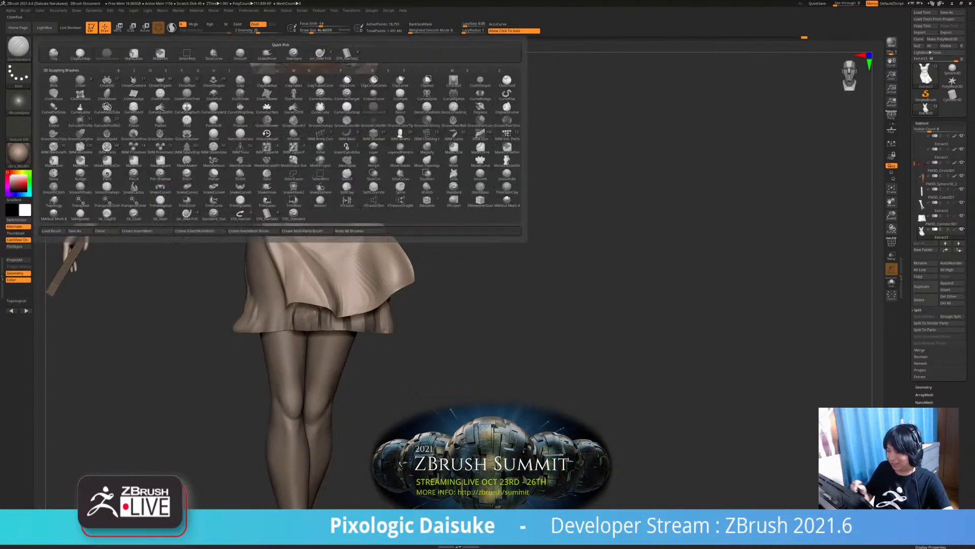
click(267, 54)
mouse_move(431, 274)
right_down()
mouse_move(385, 291)
mouse_move(376, 277)
right_up()
drag(384, 277, 404, 274)
mouse_move(404, 277)
ctrl+right_down()
mouse_move(416, 285)
mouse_move(396, 279)
ctrl+right_up()
drag(394, 279, 404, 277)
mouse_move(405, 277)
right_down()
mouse_move(399, 261)
mouse_move(361, 241)
right_up()
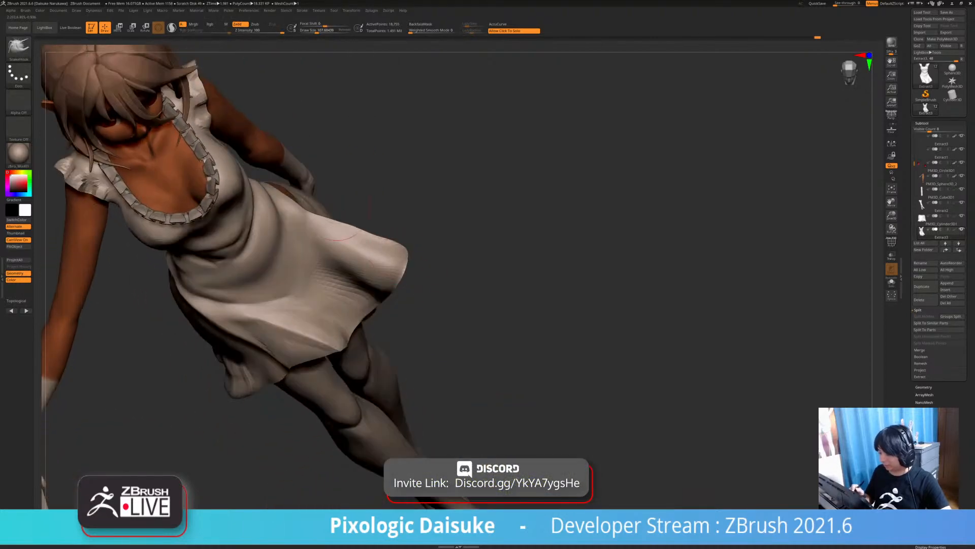
Flatten the outer edge of the flared apron with TrimDynamic and return to the SnakeHook brush
click(19, 47)
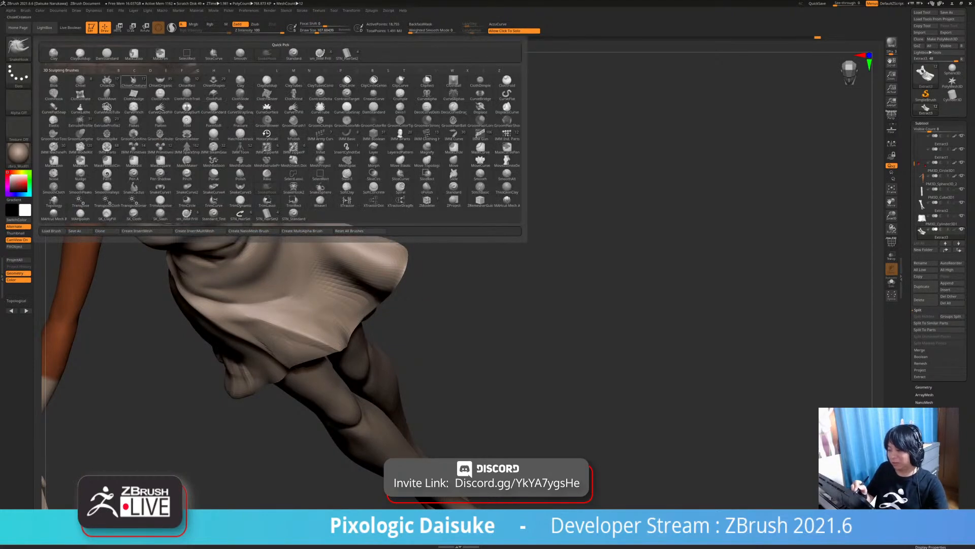
key(t)
key(d)
right_drag(394, 254, 390, 250)
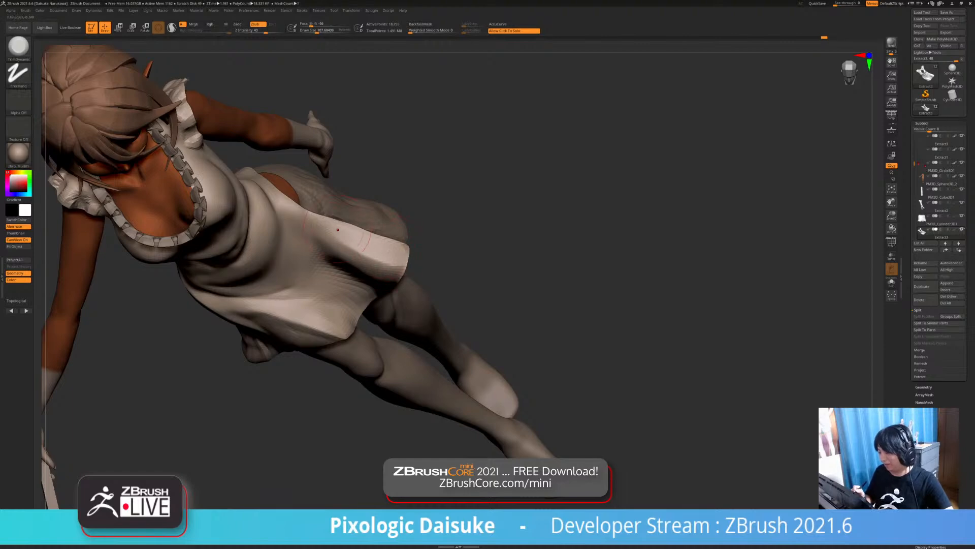
key(shift)
key(b)
key(s)
key(h)
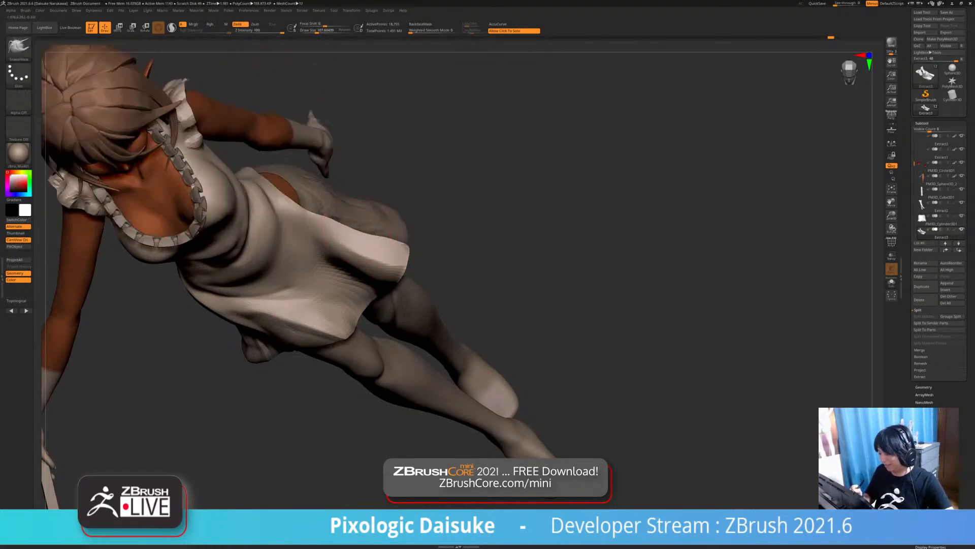
Pull the flared apron corner into a sharper point with SnakeHook at a draw size of about 62 and smooth around it
mouse_move(487, 325)
mouse_down()
mouse_move(485, 244)
mouse_move(437, 254)
mouse_move(485, 254)
mouse_move(480, 350)
mouse_up()
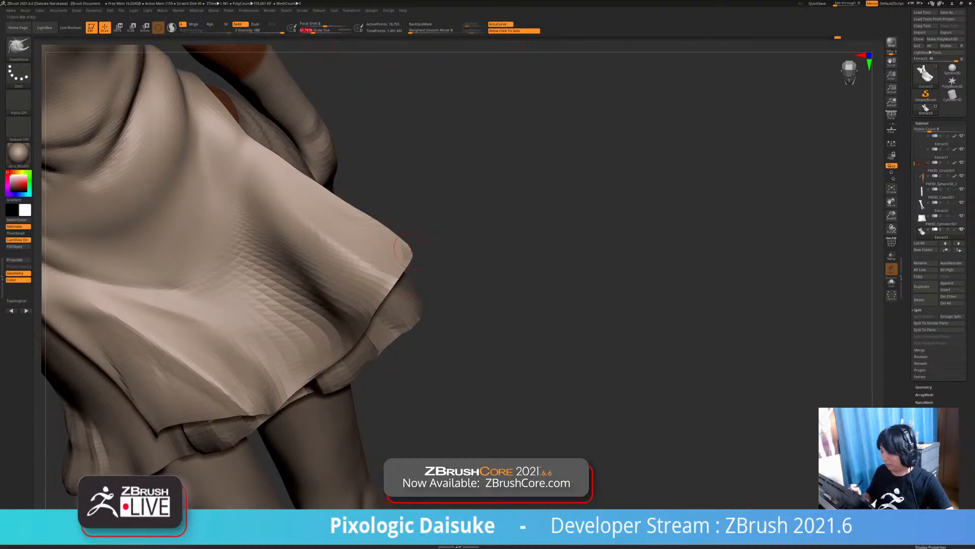
drag(418, 251, 413, 254)
ctrl+right_drag(421, 285, 419, 213)
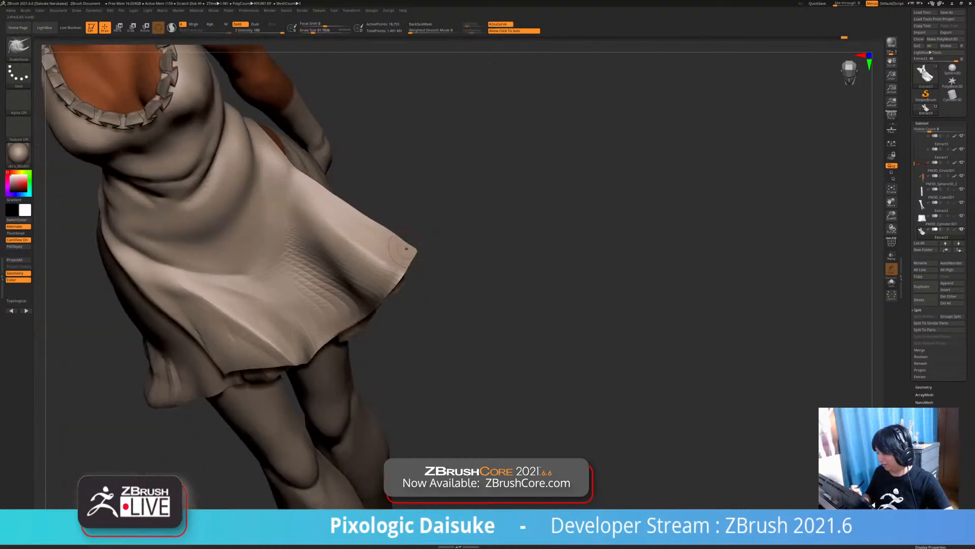
mouse_move(391, 269)
right_down()
mouse_move(412, 215)
mouse_move(406, 175)
mouse_move(440, 275)
right_up()
shift+drag(444, 293, 451, 301)
ctrl+right_drag(450, 300, 361, 304)
Select the skirt subtool and build up vertical folds on its exposed front side with ClayBuildup
alt+click(327, 304)
right_drag(414, 287, 368, 305)
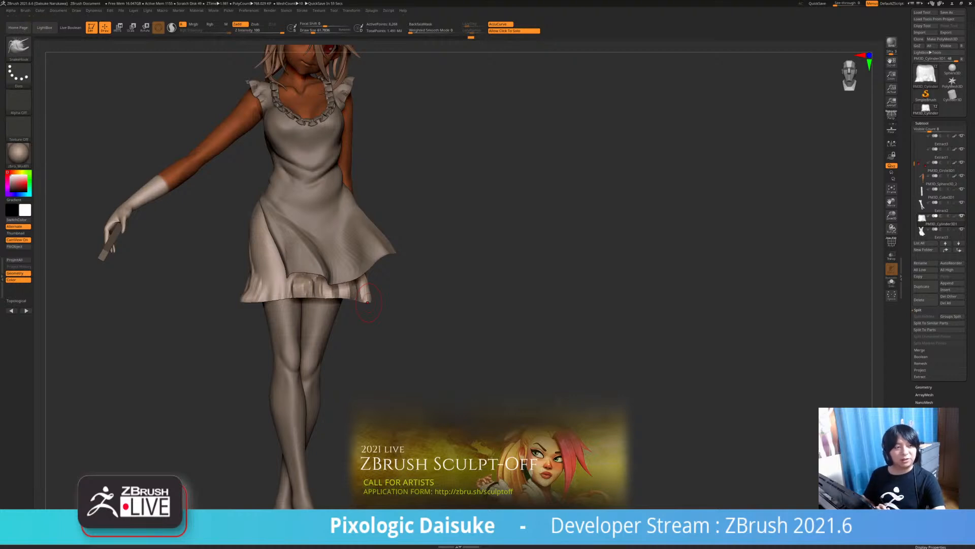
drag(417, 315, 528, 313)
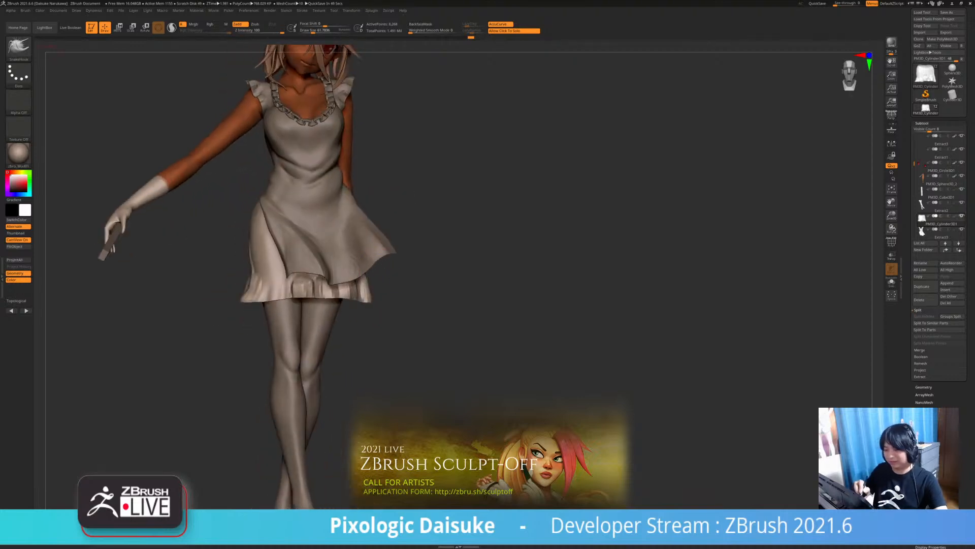
click(18, 48)
click(107, 54)
drag(158, 218, 203, 219)
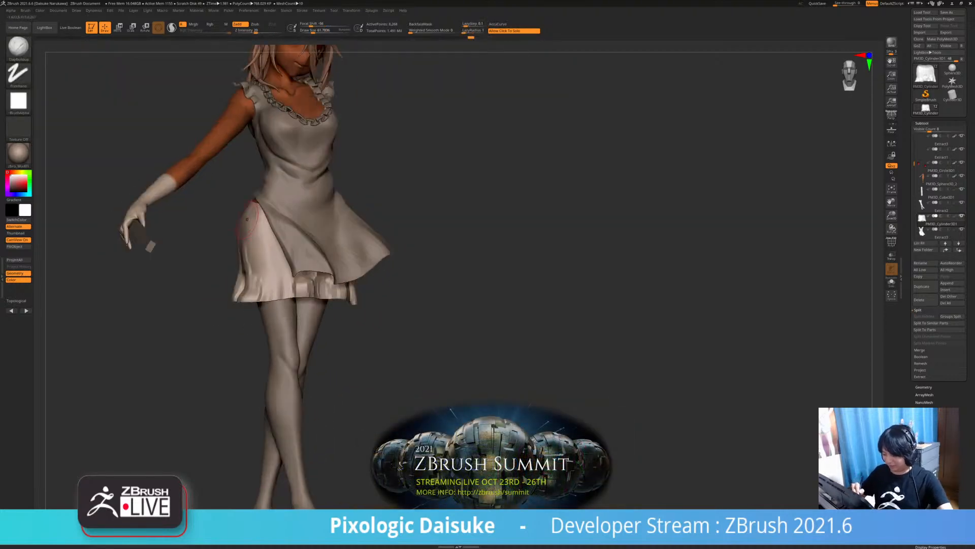
right_drag(266, 258, 260, 240)
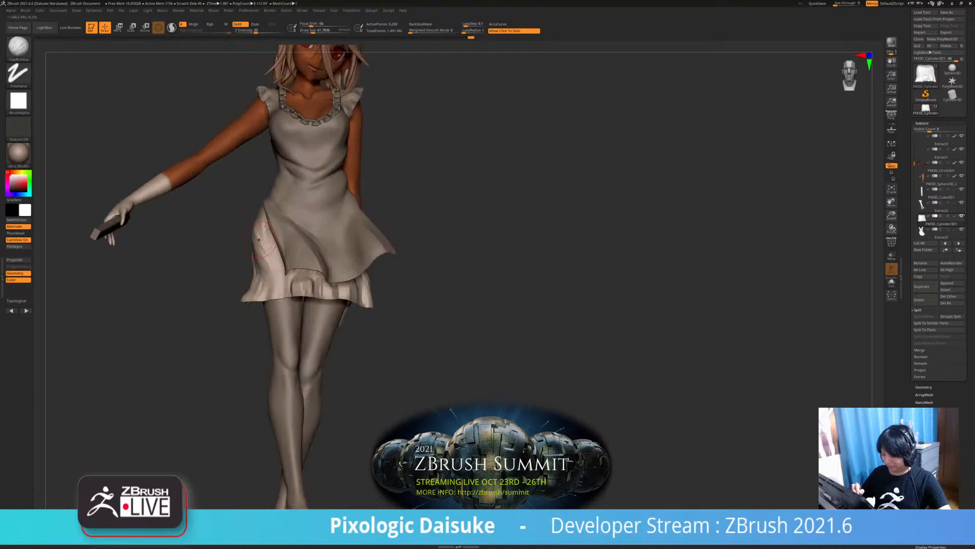
drag(273, 282, 269, 270)
right_drag(269, 274, 299, 276)
drag(267, 270, 272, 279)
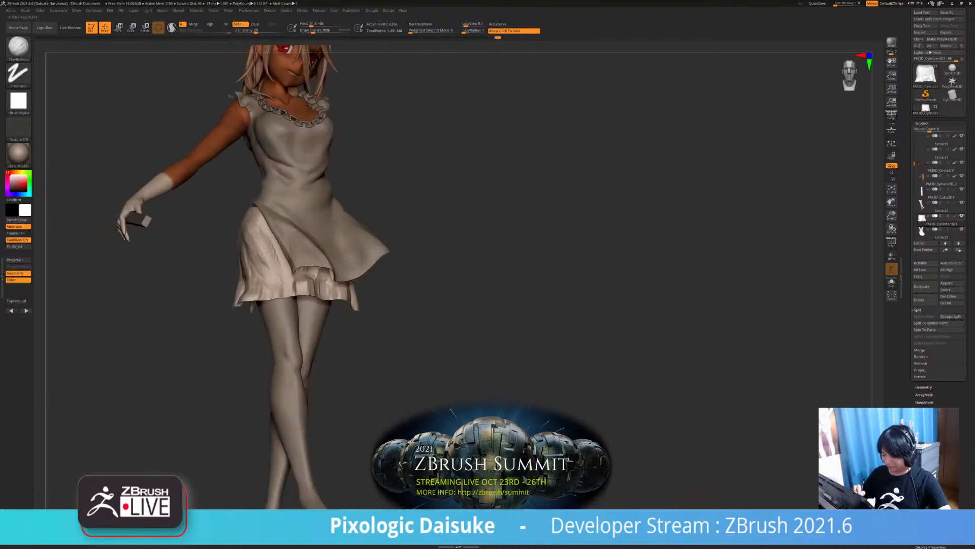
right_drag(276, 272, 251, 250)
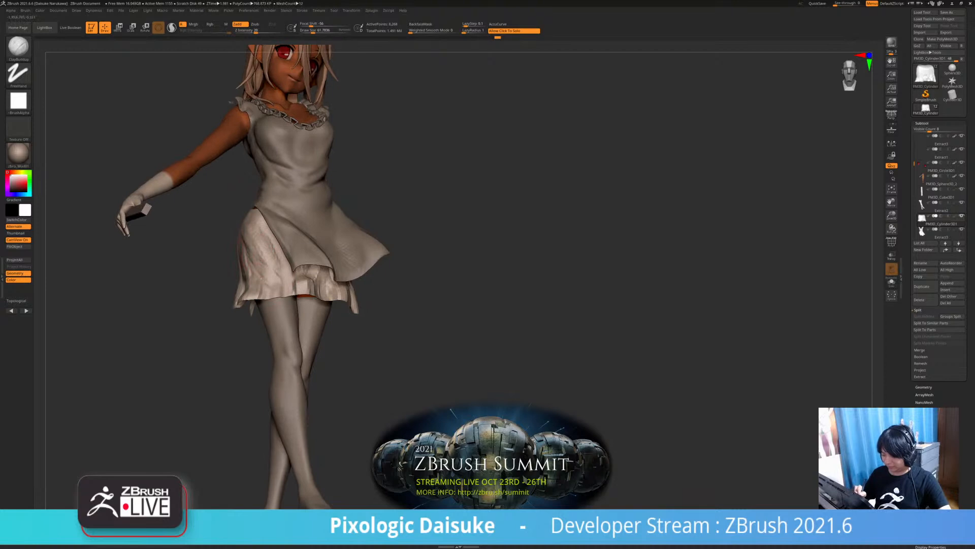
Smooth the built-up folds on the exposed front side of the skirt
key(shift)
mouse_move(270, 246)
right_down()
mouse_move(386, 241)
mouse_move(413, 272)
mouse_move(294, 269)
right_up()
key(shift)
right_drag(377, 269, 356, 295)
shift+drag(323, 243, 330, 246)
right_drag(330, 246, 302, 247)
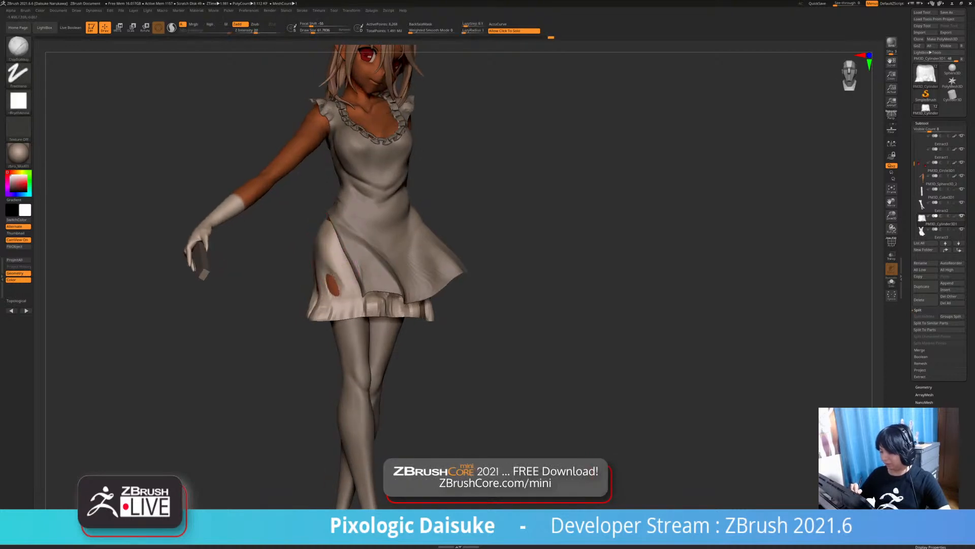
Build up and smooth the ruffle folds along the back of the skirt's hem
mouse_move(360, 273)
right_down()
mouse_move(463, 303)
mouse_move(446, 267)
right_up()
alt+right_drag(508, 285, 452, 279)
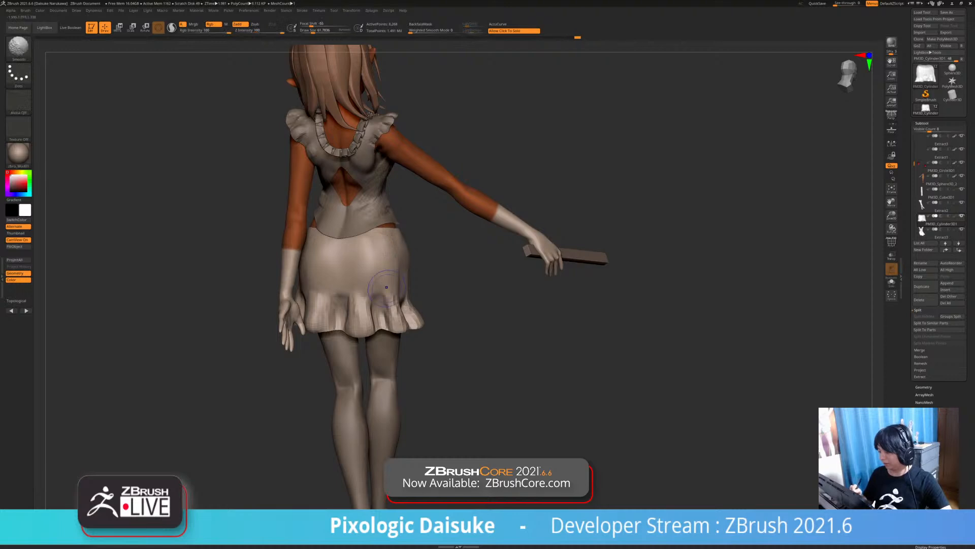
right_drag(381, 312, 367, 306)
shift+drag(377, 299, 381, 310)
mouse_move(404, 318)
alt+right_down()
mouse_move(377, 329)
mouse_move(398, 328)
alt+right_up()
mouse_move(328, 319)
alt+right_down()
mouse_move(345, 324)
mouse_move(354, 314)
mouse_move(320, 330)
mouse_move(337, 299)
alt+right_up()
Carve creases between the ruffle folds at the back of the skirt's hem with DamStandard
key(b)
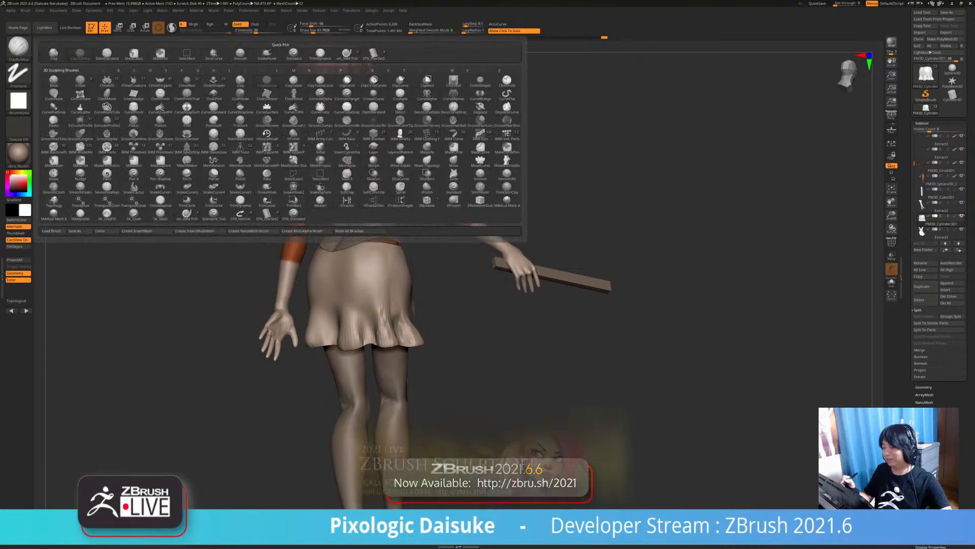
key(d)
key(s)
mouse_move(295, 310)
right_down()
mouse_move(317, 311)
mouse_move(316, 291)
mouse_move(350, 302)
mouse_move(384, 297)
mouse_move(354, 318)
right_up()
drag(333, 319, 339, 281)
right_drag(339, 282, 330, 283)
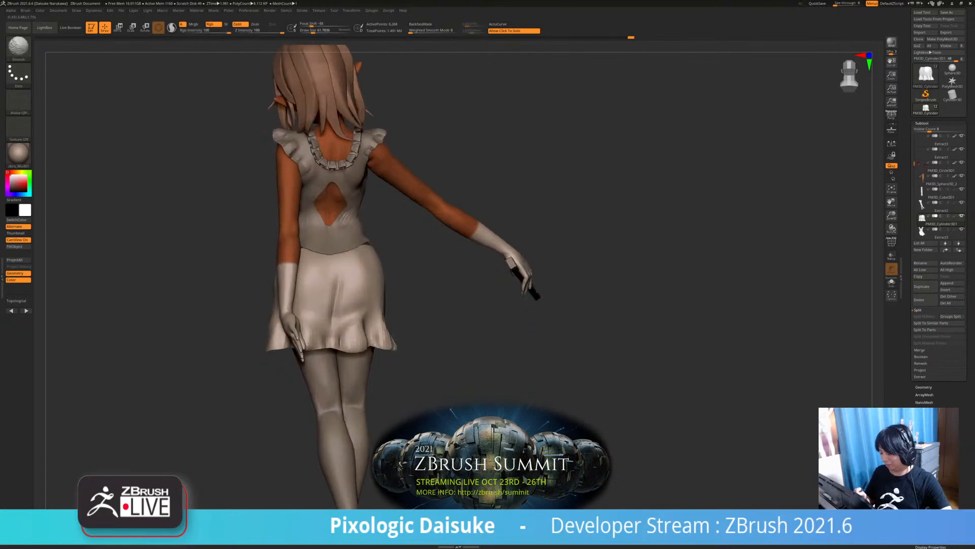
right_drag(339, 319, 337, 301)
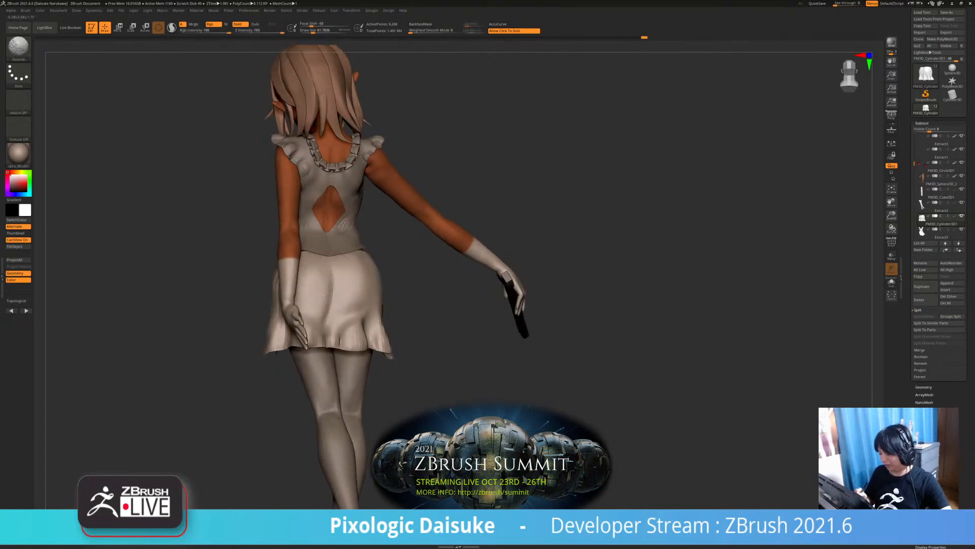
Smooth the folds around the skirt's hem, from the back and side to the exposed front
shift+drag(362, 326, 357, 309)
mouse_move(379, 297)
right_down()
mouse_move(361, 289)
mouse_move(365, 316)
mouse_move(348, 320)
right_up()
shift+drag(382, 323, 383, 312)
right_drag(395, 314, 378, 315)
mouse_move(375, 350)
right_down()
mouse_move(325, 346)
mouse_move(377, 337)
right_up()
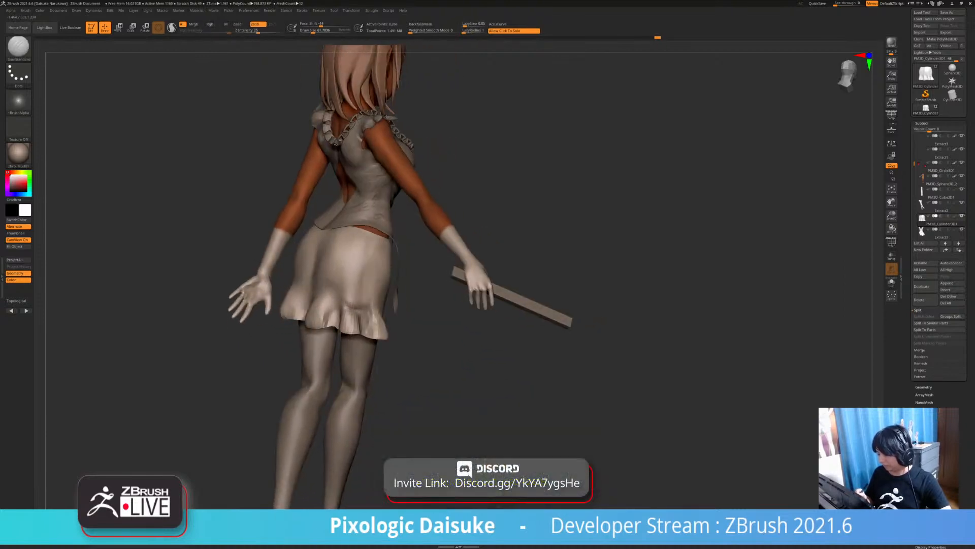
shift+drag(359, 316, 358, 306)
mouse_move(367, 311)
right_down()
mouse_move(357, 307)
mouse_move(384, 311)
right_up()
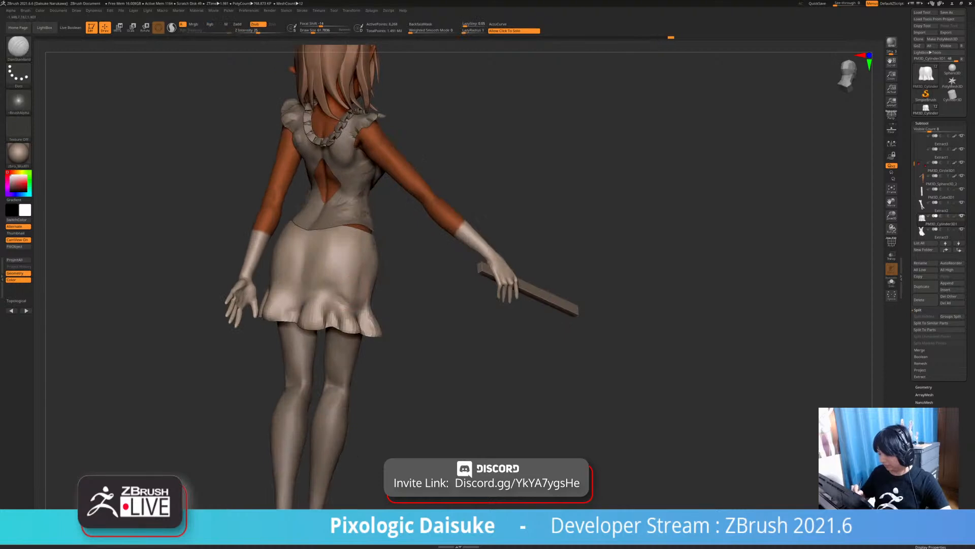
shift+drag(357, 314, 357, 306)
mouse_move(386, 315)
right_down()
mouse_move(269, 313)
mouse_move(349, 318)
mouse_move(330, 317)
right_up()
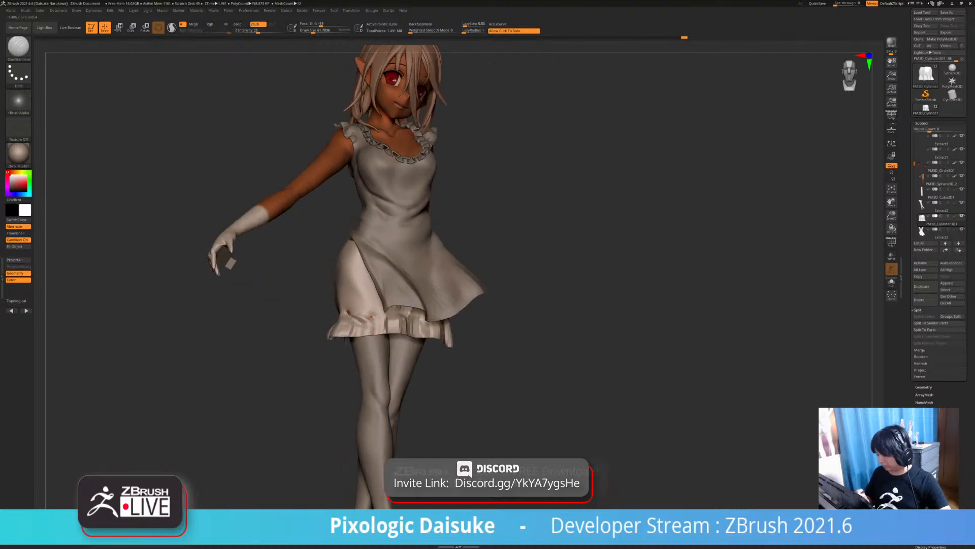
shift+drag(371, 316, 348, 310)
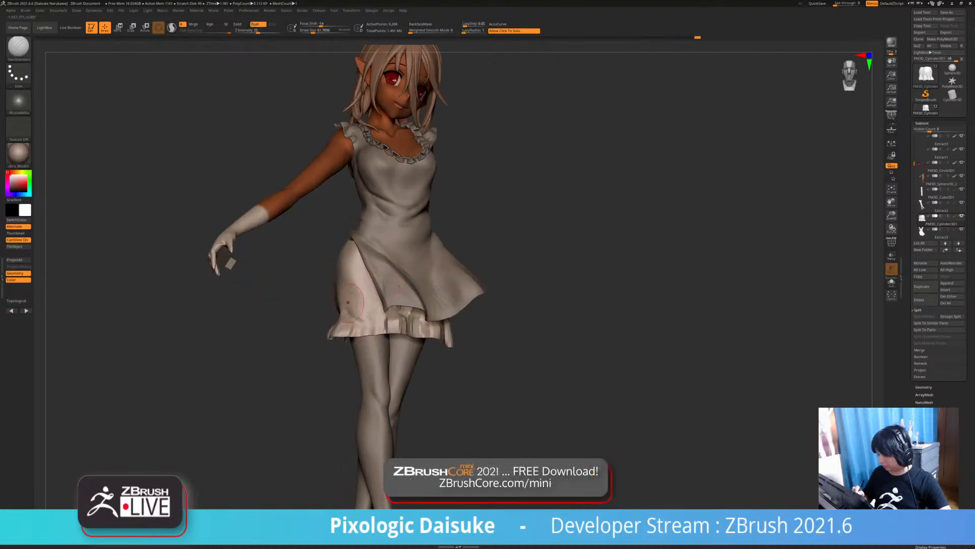
Isolate the skirt to check its shape and choose the SnakeHook brush with a draw size of about 151
right_drag(379, 314, 374, 244)
click(408, 157)
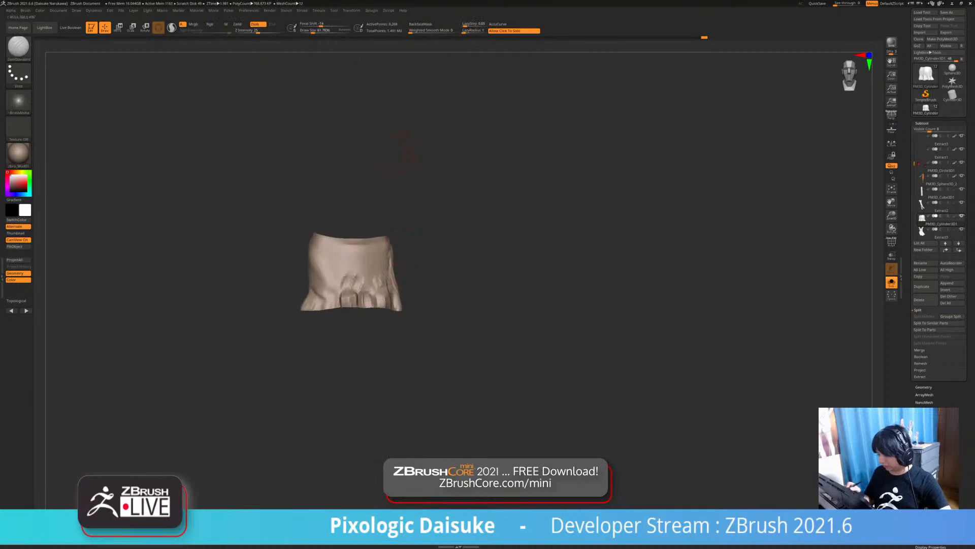
key(b)
click(267, 53)
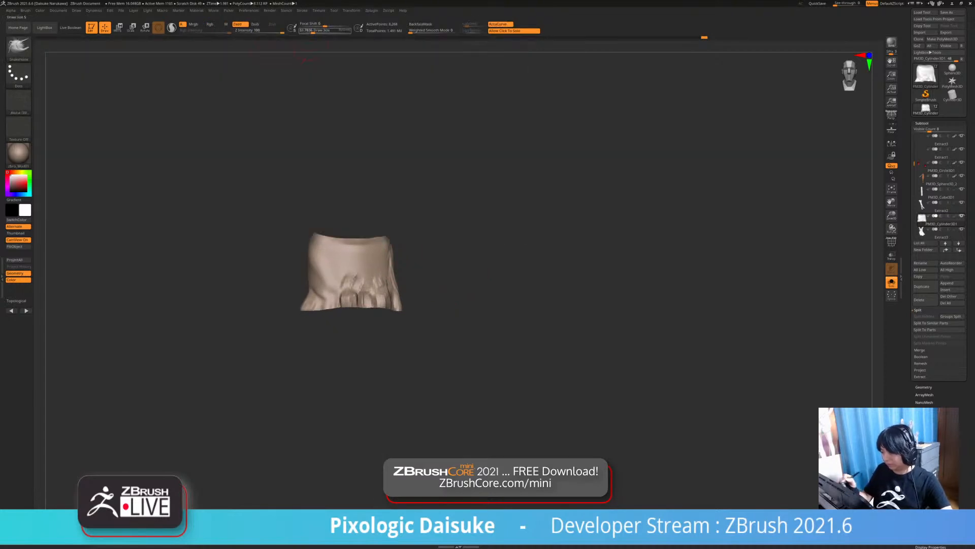
right_drag(441, 222, 479, 194)
click(462, 211)
right_drag(462, 254, 329, 235)
mouse_move(320, 302)
right_down()
mouse_move(348, 277)
mouse_move(312, 312)
right_up()
right_drag(312, 269, 198, 249)
ctrl+right_drag(370, 368, 368, 325)
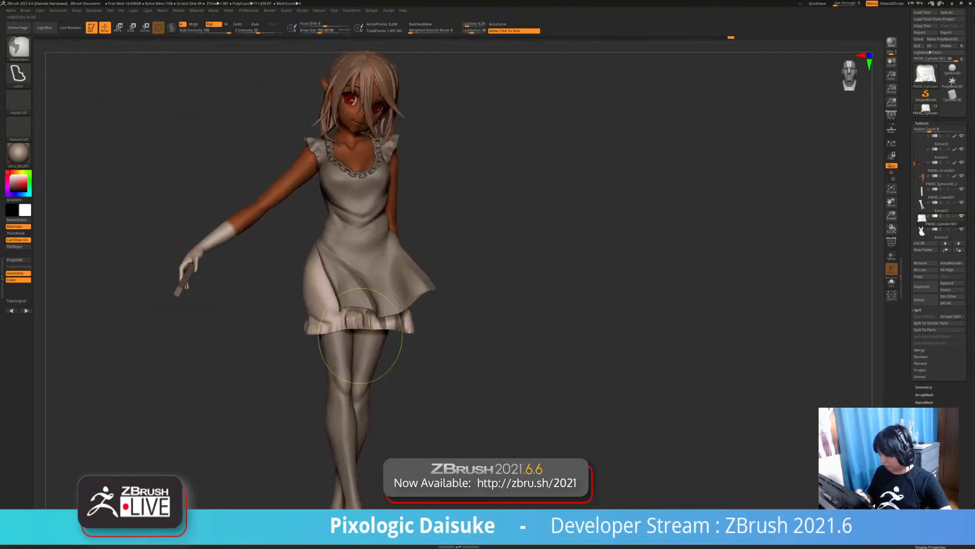
Pull the skirt's hem outward and longer around the front and back with SnakeHook
mouse_move(314, 340)
right_down()
mouse_move(322, 347)
mouse_move(385, 327)
mouse_move(393, 356)
mouse_move(419, 353)
right_up()
drag(330, 353, 341, 361)
mouse_move(350, 358)
right_down()
mouse_move(394, 351)
mouse_move(291, 335)
mouse_move(327, 256)
mouse_move(383, 257)
right_up()
mouse_move(375, 216)
right_down()
mouse_move(356, 213)
mouse_move(400, 229)
mouse_move(335, 249)
mouse_move(507, 254)
mouse_move(490, 288)
right_up()
right_drag(254, 244, 325, 254)
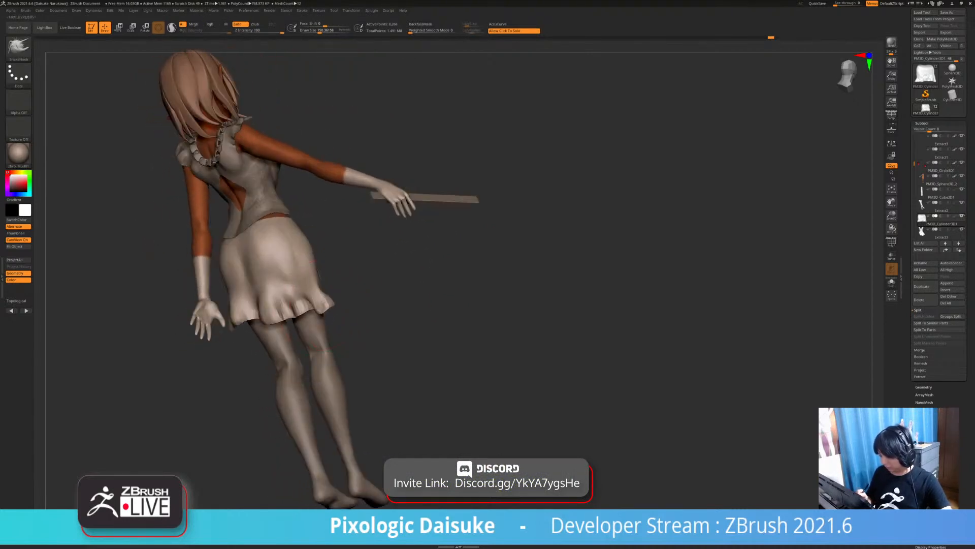
drag(327, 291, 331, 288)
mouse_move(331, 288)
right_down()
mouse_move(358, 330)
mouse_move(368, 318)
right_up()
alt+right_drag(373, 281, 393, 302)
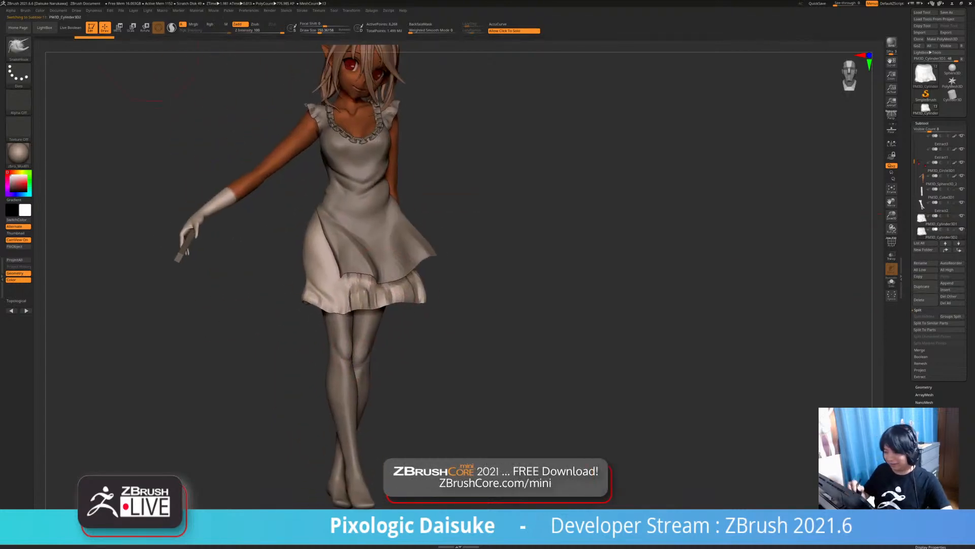
Clear the mask and move the duplicated skirt down so its hem forms a second tier below the original
key(w)
alt+right_drag(368, 219, 369, 192)
mouse_move(486, 263)
ctrl+mouse_down()
mouse_move(247, 261)
mouse_move(468, 312)
ctrl+mouse_up()
ctrl+click(467, 312)
drag(356, 163, 356, 179)
ctrl+drag(467, 285, 490, 309)
key(q)
Flare the lower tier's hem outward around the legs with SnakeHook, working from the front, sides and back
mouse_move(341, 266)
right_down()
mouse_move(356, 274)
mouse_move(392, 261)
right_up()
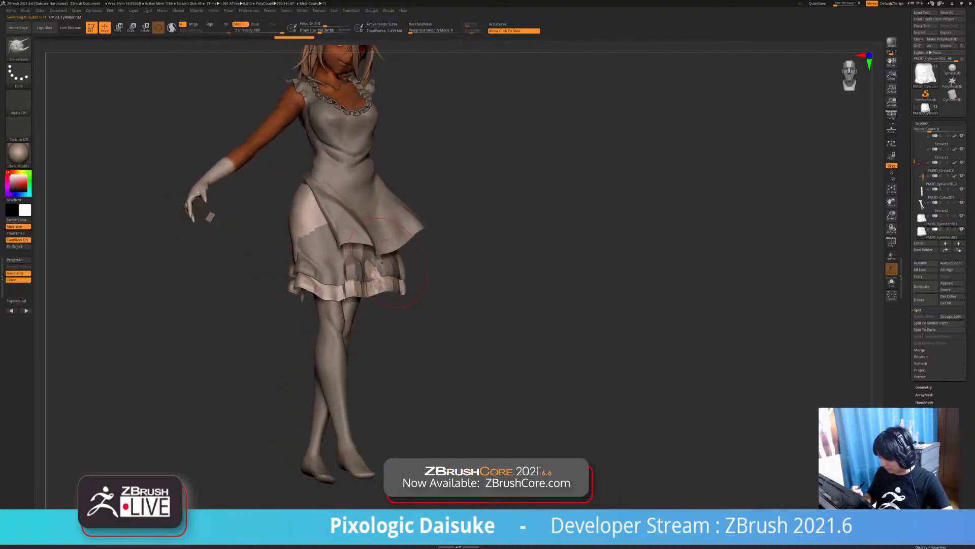
mouse_move(401, 208)
right_down()
mouse_move(414, 221)
mouse_move(356, 231)
mouse_move(418, 232)
mouse_move(396, 229)
mouse_move(411, 210)
mouse_move(367, 206)
mouse_move(296, 258)
mouse_move(297, 239)
mouse_move(287, 239)
mouse_move(285, 284)
mouse_move(358, 269)
mouse_move(337, 267)
mouse_move(350, 239)
right_up()
alt+click(400, 225)
mouse_move(350, 239)
ctrl+right_down()
mouse_move(353, 264)
mouse_move(401, 295)
mouse_move(508, 279)
mouse_move(452, 285)
mouse_move(442, 307)
mouse_move(406, 300)
ctrl+right_up()
right_drag(311, 303, 143, 292)
drag(330, 299, 318, 305)
mouse_move(284, 299)
right_down()
mouse_move(351, 297)
mouse_move(300, 300)
right_up()
drag(329, 368, 325, 351)
right_drag(285, 305, 386, 308)
drag(330, 325, 325, 315)
mouse_move(325, 315)
right_down()
mouse_move(300, 309)
mouse_move(346, 314)
right_up()
drag(346, 314, 339, 317)
mouse_move(339, 317)
right_down()
mouse_move(244, 313)
mouse_move(341, 319)
right_up()
drag(341, 319, 340, 316)
mouse_move(339, 315)
right_down()
mouse_move(224, 307)
mouse_move(229, 371)
right_up()
right_drag(391, 326, 403, 331)
drag(378, 316, 372, 308)
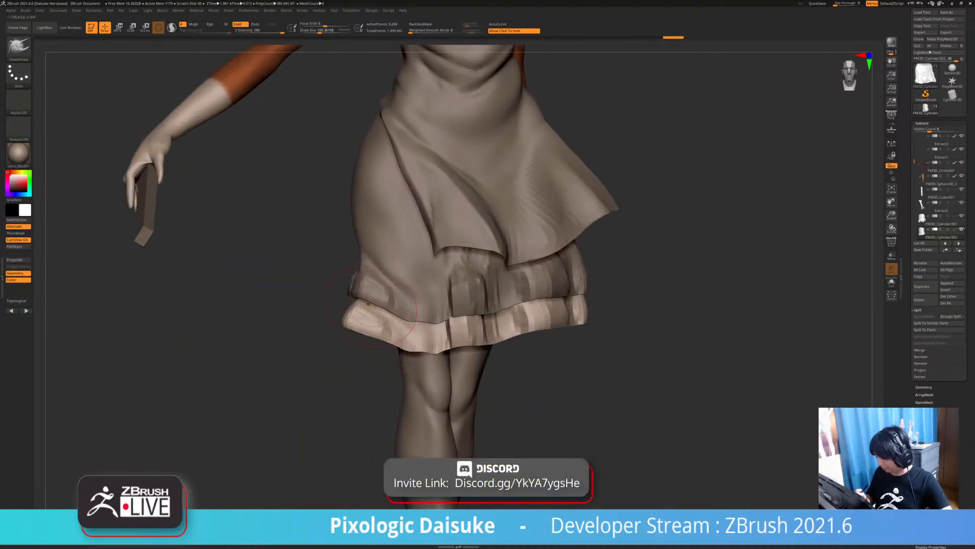
alt+right_drag(388, 296, 354, 311)
key(shift)
right_drag(358, 364, 396, 366)
Isolate the duplicated skirt and trim away its upper part with SelectRect, keeping only the ruffled hem band
mouse_move(356, 287)
right_down()
mouse_move(389, 281)
mouse_move(380, 281)
mouse_move(396, 298)
mouse_move(424, 297)
mouse_move(394, 297)
mouse_move(415, 320)
mouse_move(388, 321)
mouse_move(414, 330)
mouse_move(414, 315)
mouse_move(428, 318)
mouse_move(403, 290)
mouse_move(421, 325)
mouse_move(396, 314)
mouse_move(473, 343)
right_up()
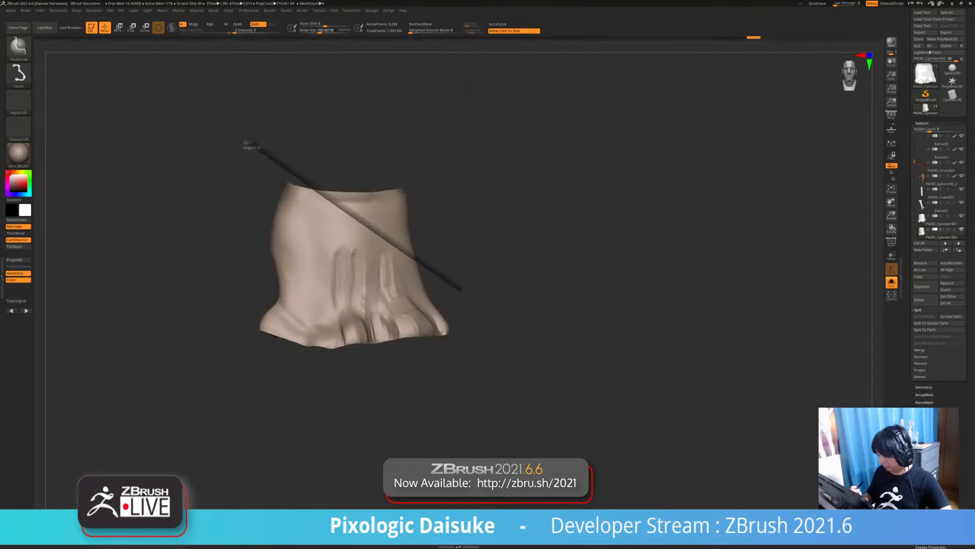
ctrl+shift+drag(461, 290, 461, 291)
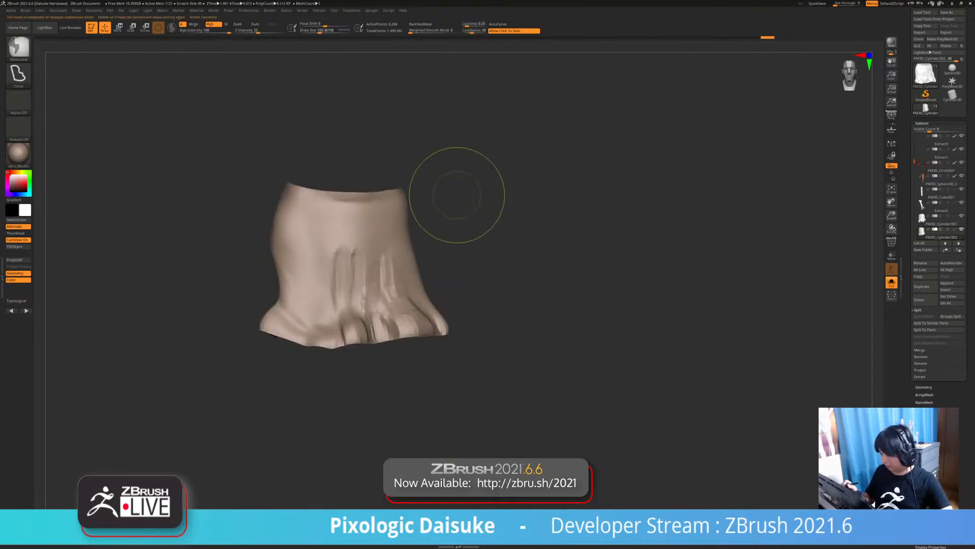
ctrl+shift+click(19, 48)
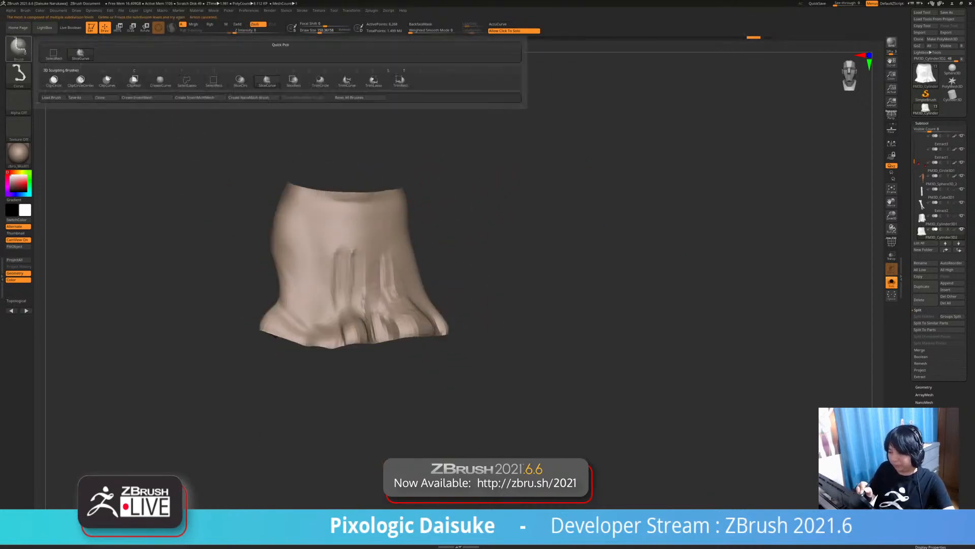
ctrl+shift+click(54, 55)
mouse_move(235, 150)
ctrl+alt+shift+mouse_down()
mouse_move(372, 193)
mouse_move(473, 292)
mouse_move(464, 315)
ctrl+alt+shift+mouse_up()
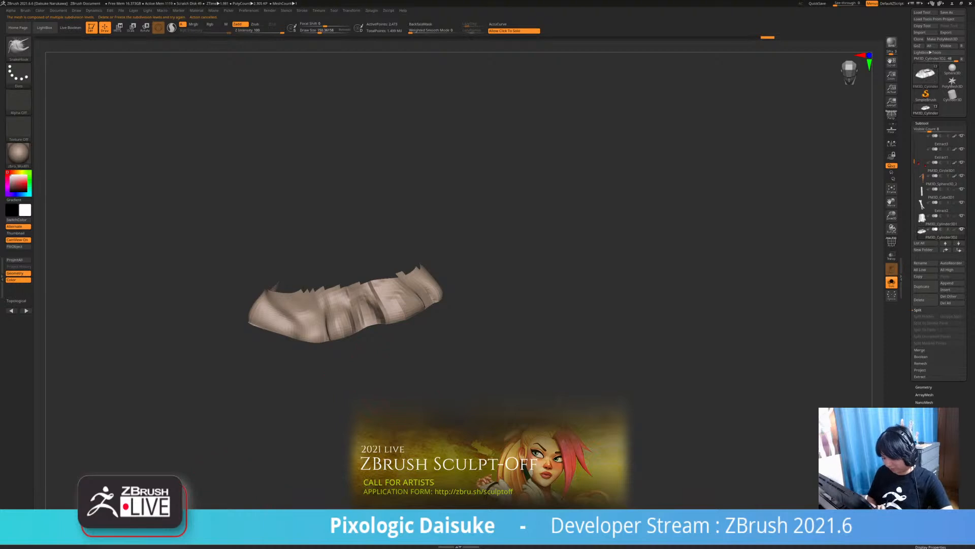
click(276, 428)
drag(276, 429, 355, 414)
drag(390, 260, 417, 271)
mouse_move(432, 321)
mouse_down()
mouse_move(319, 311)
mouse_move(420, 324)
mouse_up()
ctrl+right_drag(420, 324, 373, 284)
Select the upper skirt tier and pull its exposed side outward with SnakeHook
alt+click(318, 307)
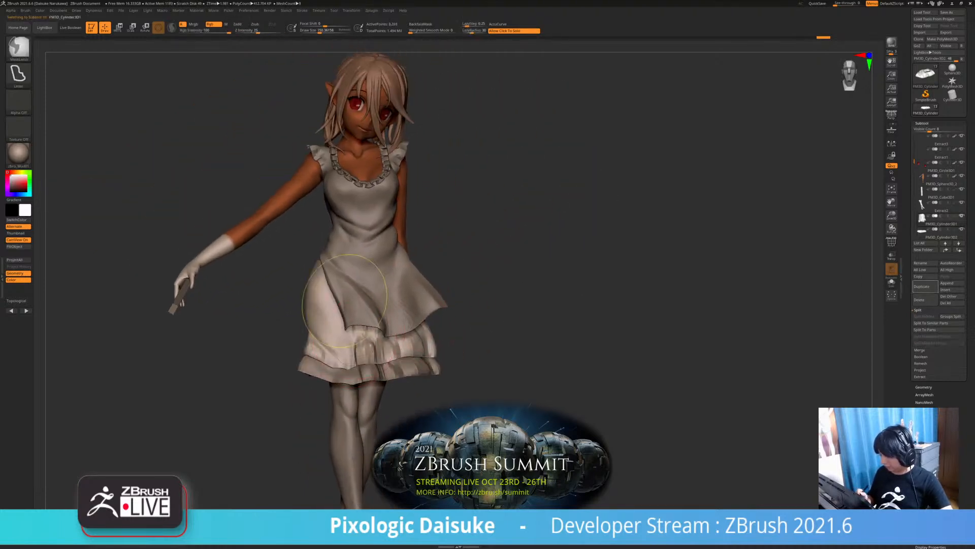
ctrl+right_drag(317, 305, 325, 335)
mouse_move(293, 319)
mouse_down()
mouse_move(281, 321)
mouse_move(287, 307)
mouse_up()
mouse_move(297, 308)
ctrl+right_down()
mouse_move(299, 284)
mouse_move(325, 300)
mouse_move(319, 305)
mouse_move(301, 285)
mouse_move(447, 285)
mouse_move(424, 280)
ctrl+right_up()
Isolate the hem band to examine its shape and trimmed edge against the skirt tier above
alt+click(335, 362)
click(457, 305)
right_drag(407, 325, 306, 348)
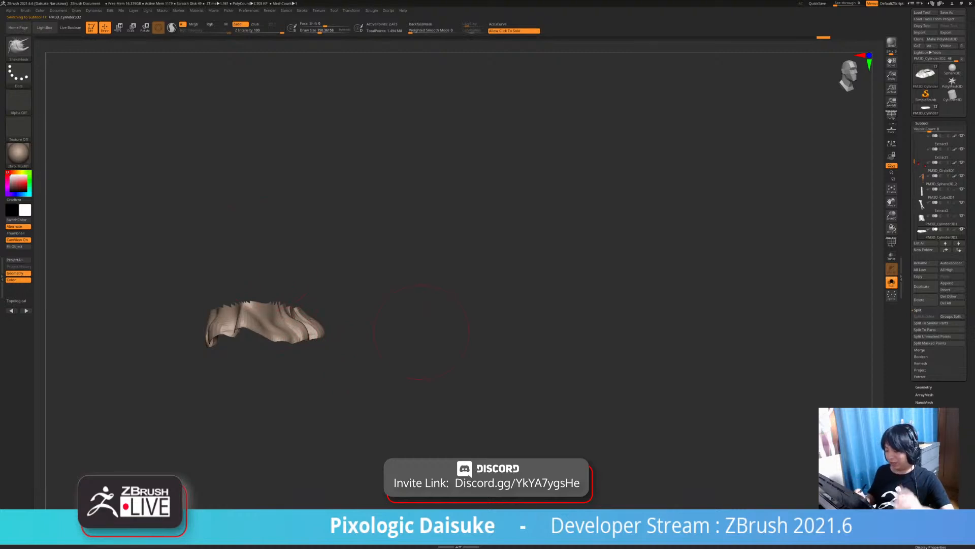
click(270, 264)
alt+click(276, 295)
right_drag(300, 259, 254, 300)
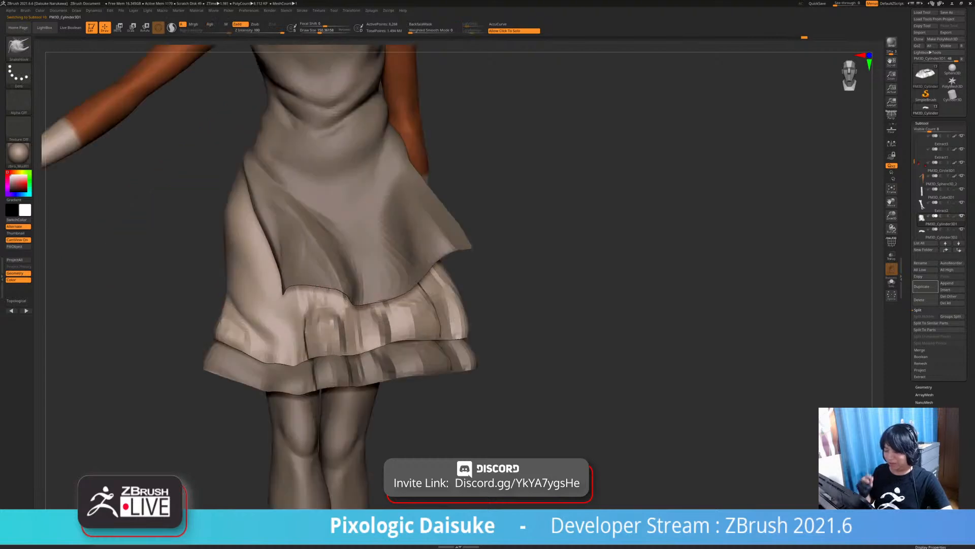
key(ctrl+z)
ctrl+right_drag(264, 399, 262, 360)
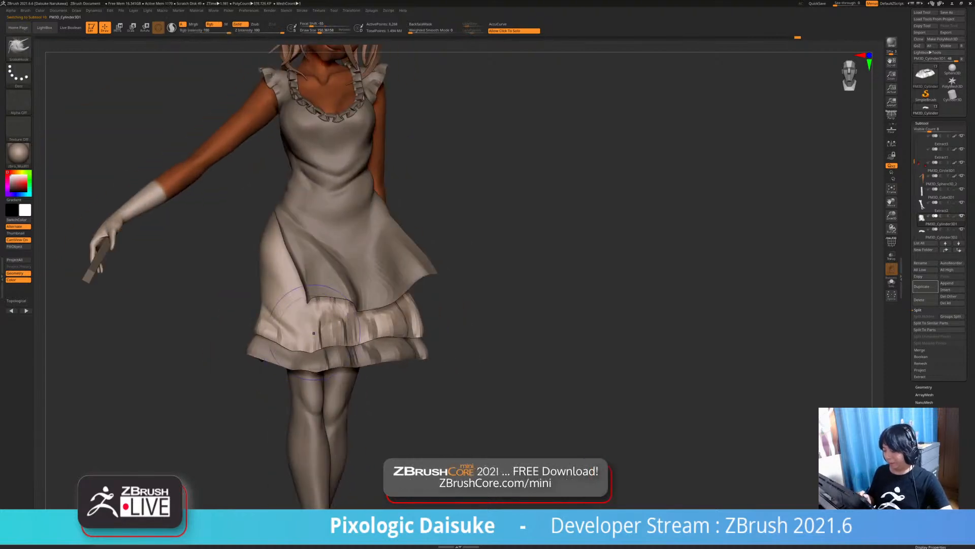
alt+click(277, 353)
key(ctrl+shift+s)
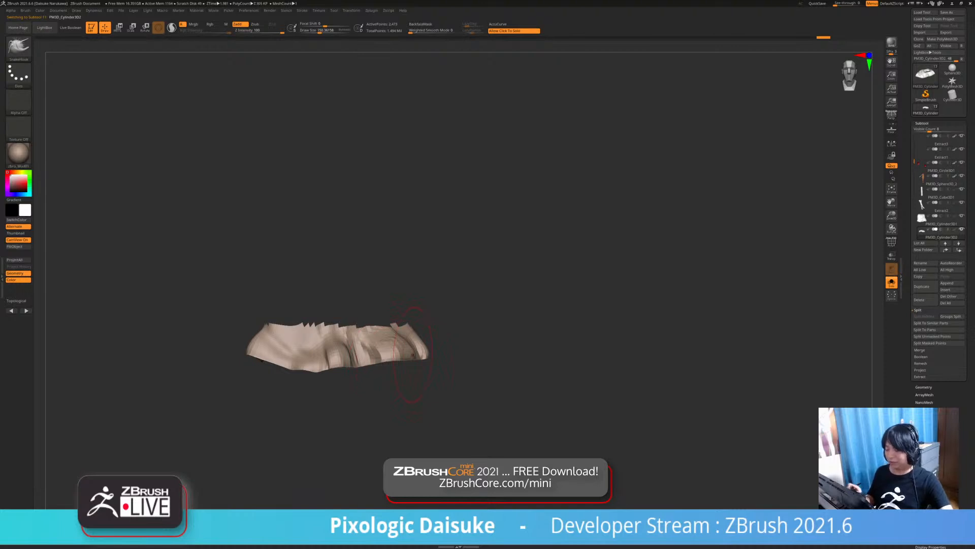
click(498, 298)
Adjust the skirt's side silhouette near the hip with SnakeHook and check the tiers' overlap
alt+click(302, 279)
right_drag(304, 279, 333, 278)
drag(272, 253, 280, 255)
ctrl+right_drag(284, 284, 284, 264)
right_drag(285, 264, 240, 256)
right_drag(406, 366, 405, 360)
alt+click(379, 338)
mouse_move(452, 336)
right_down()
mouse_move(412, 332)
mouse_move(383, 313)
mouse_move(377, 332)
mouse_move(443, 289)
mouse_move(413, 304)
mouse_move(421, 334)
mouse_move(439, 336)
mouse_move(386, 325)
right_up()
Pull both skirt tiers outward beneath the flared apron corner with SnakeHook at a draw size of about 237
alt+click(346, 323)
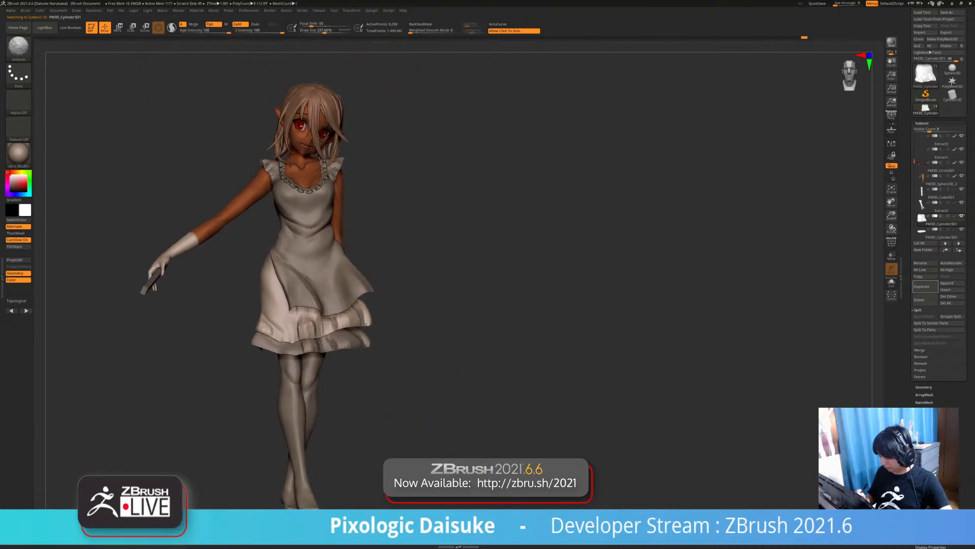
ctrl+right_drag(384, 325, 378, 339)
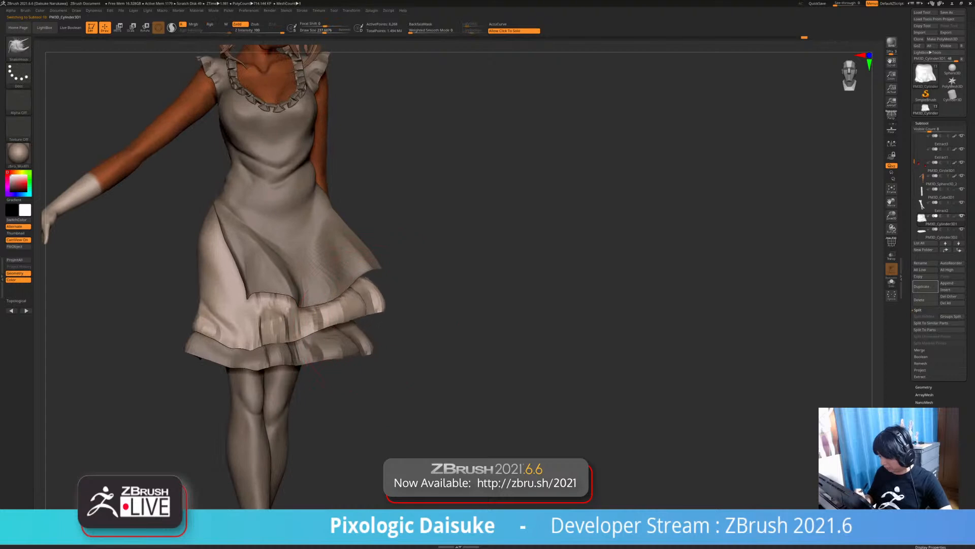
mouse_move(313, 323)
right_down()
mouse_move(127, 313)
mouse_move(294, 356)
right_up()
mouse_move(330, 330)
right_down()
mouse_move(258, 347)
mouse_move(304, 307)
right_up()
alt+click(355, 328)
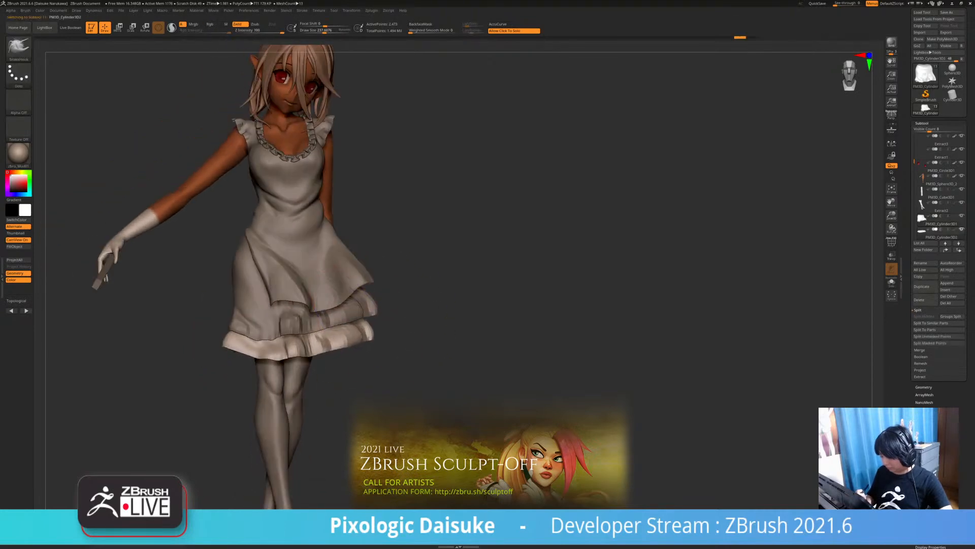
right_drag(364, 307, 399, 344)
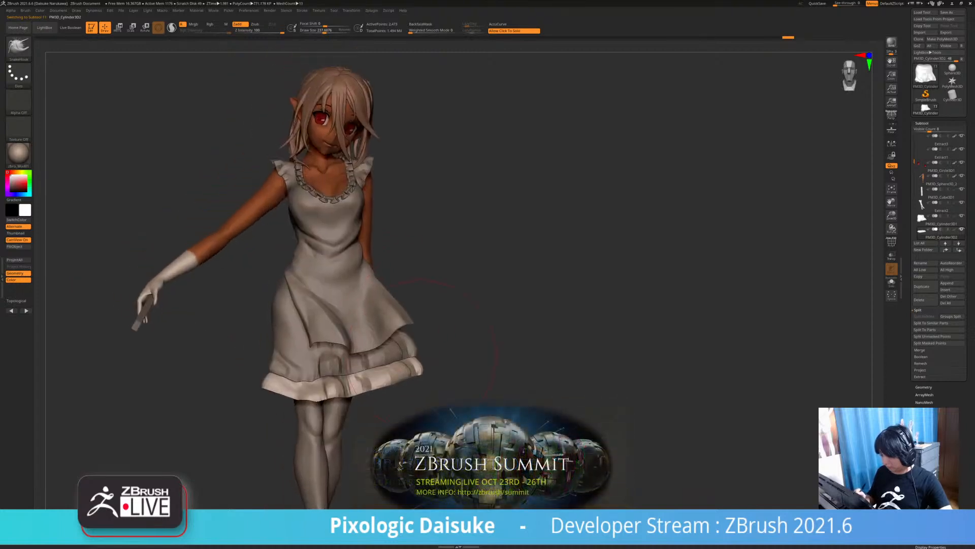
Fill the neckline frill and the lower hem band with black, and set the active colour back to white
alt+click(353, 267)
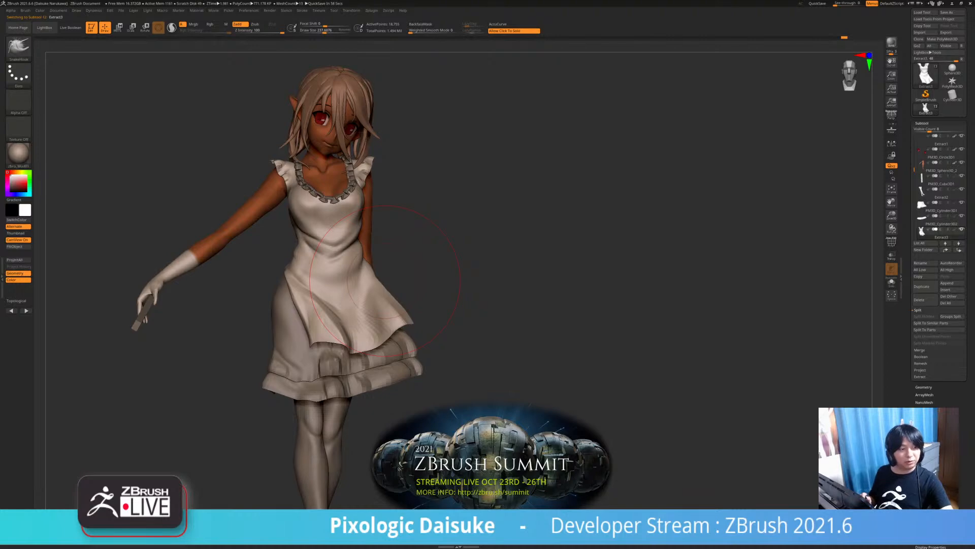
alt+click(339, 200)
ctrl+right_drag(340, 203, 344, 305)
mouse_move(193, 305)
right_down()
mouse_move(305, 305)
mouse_move(203, 300)
mouse_move(284, 269)
mouse_move(224, 264)
mouse_move(280, 274)
mouse_move(328, 239)
mouse_move(261, 274)
mouse_move(223, 314)
right_up()
click(320, 31)
mouse_move(201, 272)
right_down()
mouse_move(206, 262)
mouse_move(217, 276)
right_up()
right_drag(165, 295, 325, 304)
alt+right_drag(244, 318, 300, 293)
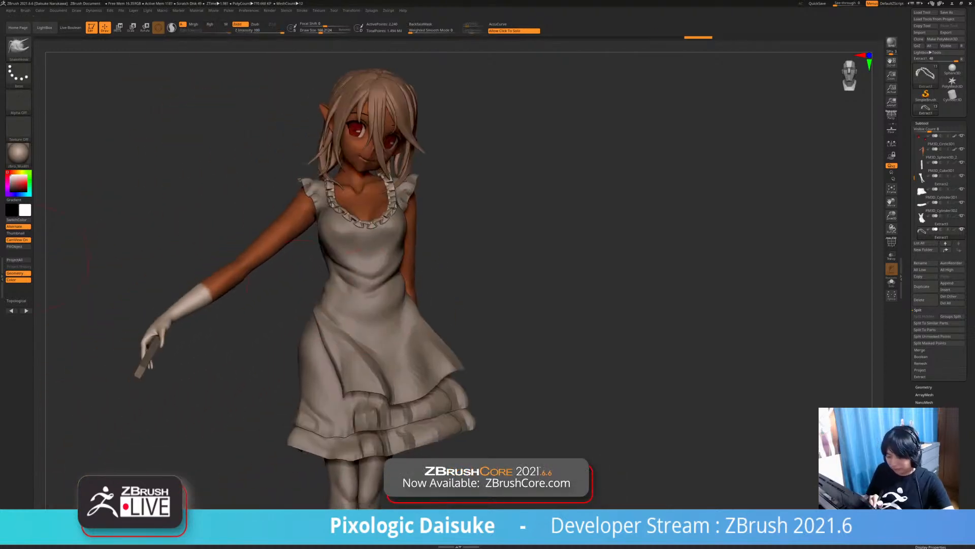
click(18, 220)
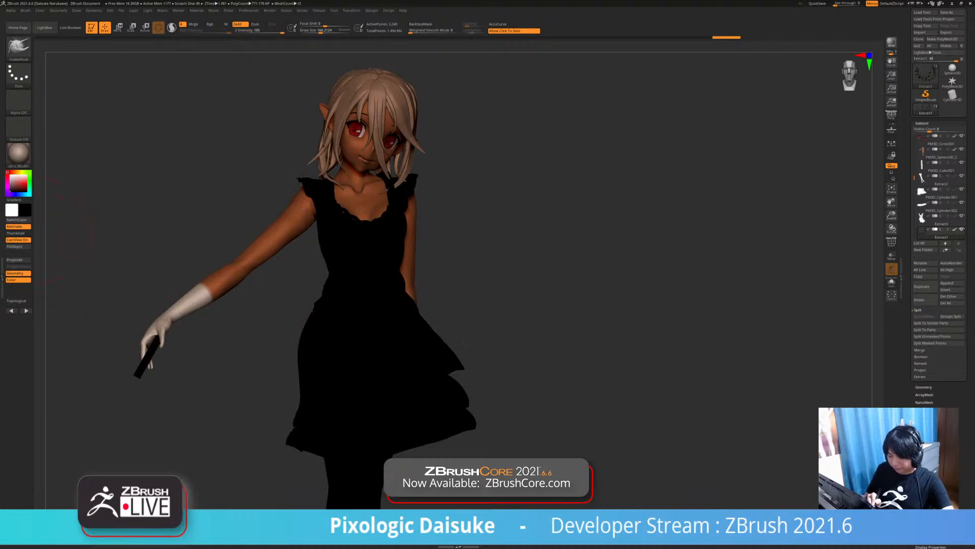
alt+right_drag(320, 316, 312, 259)
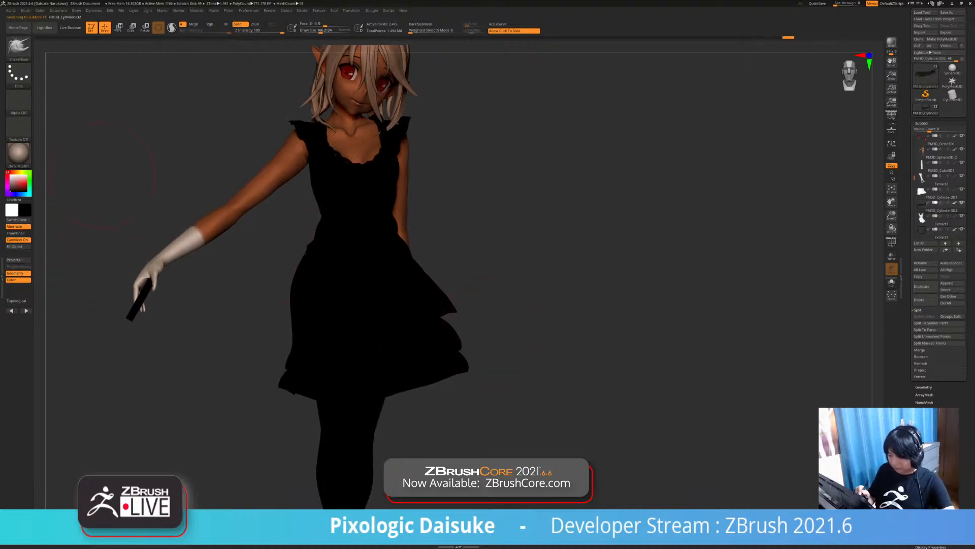
click(10, 176)
alt+right_drag(223, 208, 202, 232)
alt+click(378, 171)
mouse_move(378, 171)
ctrl+right_down()
mouse_move(383, 243)
mouse_move(381, 188)
mouse_move(666, 208)
ctrl+right_up()
mouse_move(393, 358)
right_down()
mouse_move(402, 367)
mouse_move(412, 335)
mouse_move(407, 303)
mouse_move(528, 305)
right_up()
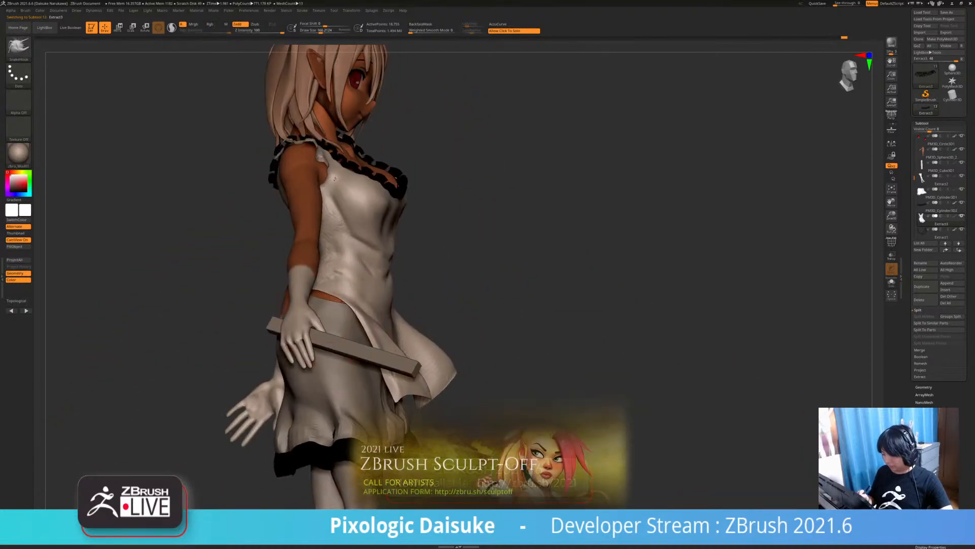
right_drag(351, 360, 431, 356)
alt+click(312, 312)
mouse_move(310, 305)
right_down()
mouse_move(441, 349)
mouse_move(310, 344)
mouse_move(343, 319)
mouse_move(341, 284)
mouse_move(362, 295)
mouse_move(348, 307)
mouse_move(414, 257)
right_up()
key(ctrl+shift+d)
Carve a fold into the apron's waist at the character's left side with the DamStandard brush
alt+click(348, 308)
click(18, 46)
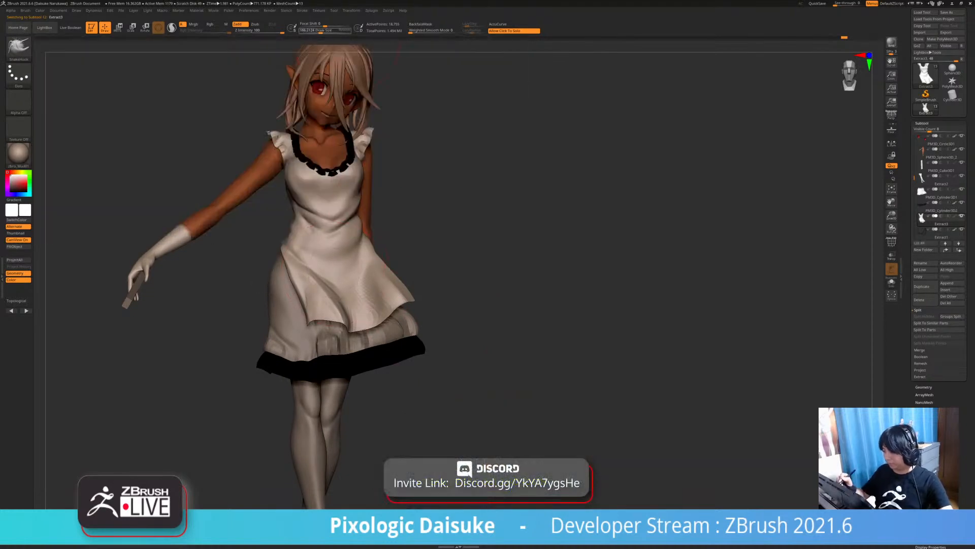
right_drag(355, 243, 336, 245)
key(b)
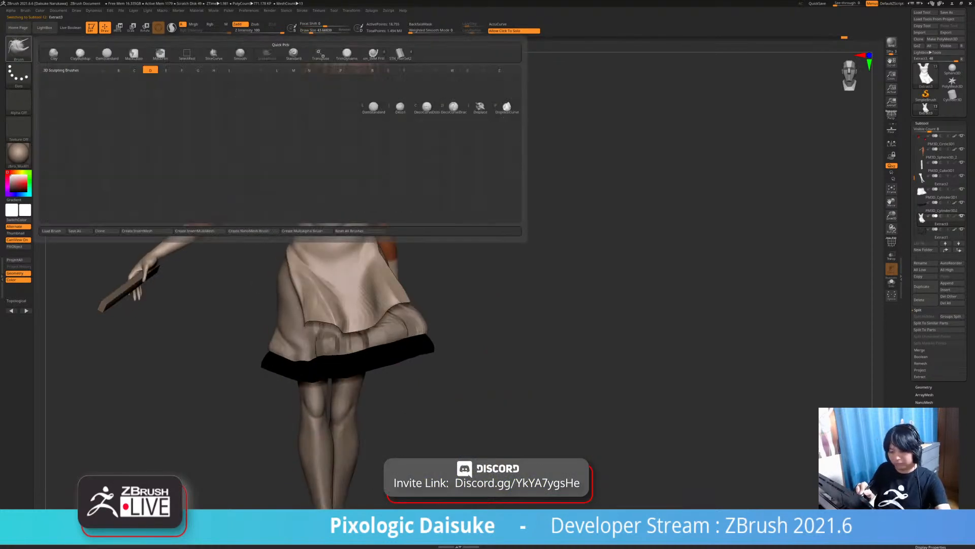
key(d)
key(s)
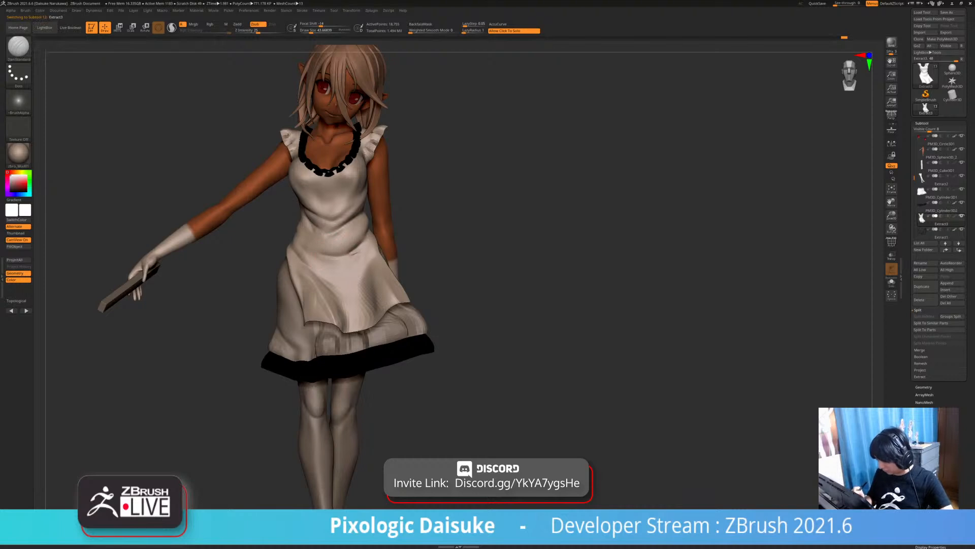
right_drag(357, 253, 326, 262)
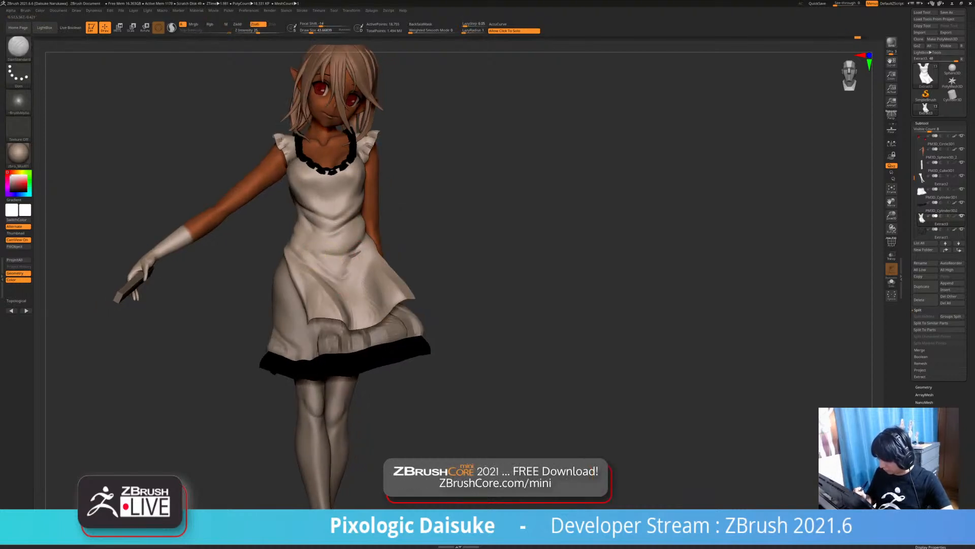
mouse_move(360, 251)
mouse_down()
mouse_move(350, 258)
mouse_move(359, 249)
mouse_move(369, 256)
mouse_up()
right_drag(327, 265, 326, 249)
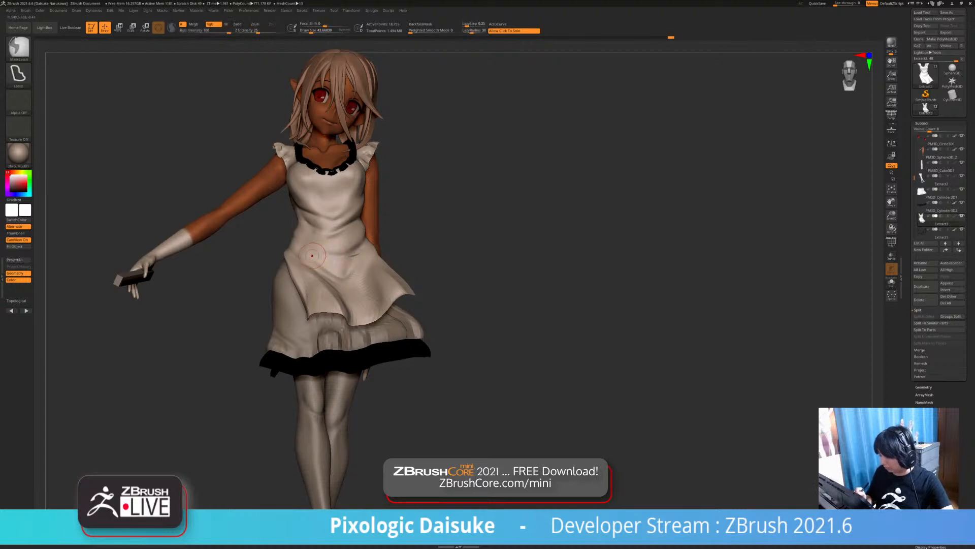
mouse_move(355, 244)
right_down()
mouse_move(355, 261)
mouse_move(449, 250)
mouse_move(378, 251)
mouse_move(386, 213)
right_up()
key(shift)
ctrl+right_drag(386, 214, 386, 181)
Fill the neckline frill and the lower hem band with dark brown, and set the active colour back to white
alt+click(356, 291)
ctrl+right_drag(356, 292, 357, 330)
mouse_move(357, 330)
right_down()
mouse_move(386, 317)
mouse_move(361, 310)
mouse_move(377, 306)
mouse_move(341, 362)
right_up()
ctrl+right_drag(311, 152, 315, 315)
right_drag(312, 254, 331, 263)
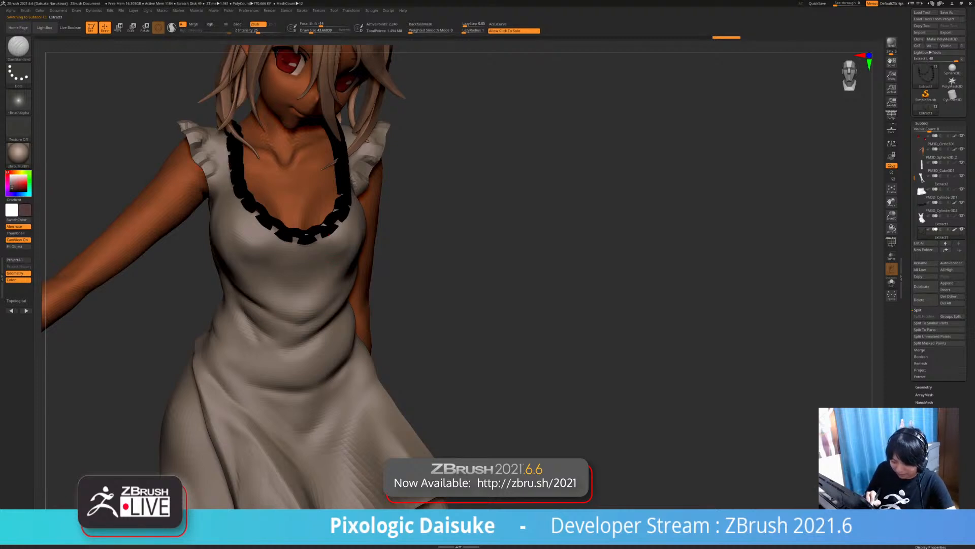
click(12, 187)
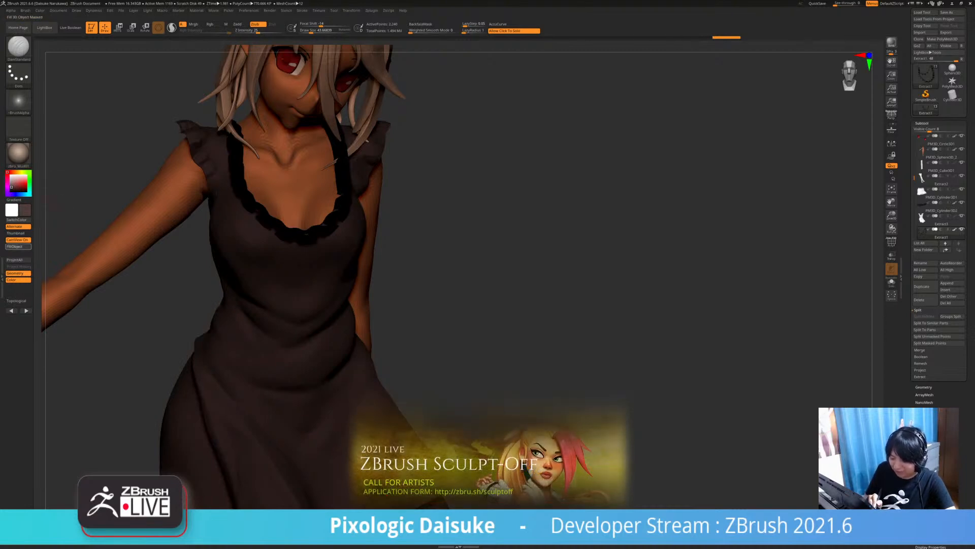
click(18, 246)
alt+right_drag(329, 330, 323, 218)
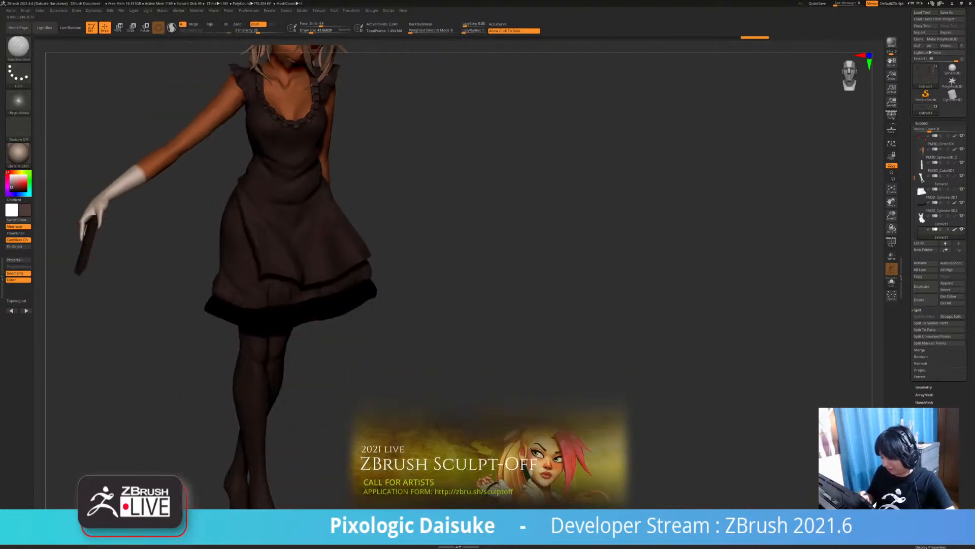
click(19, 246)
click(10, 176)
Subdivide the neckline frill and switch to the SnakeHook brush for shaping its ruffles
ctrl+right_drag(355, 254, 374, 363)
alt+click(311, 148)
ctrl+right_drag(325, 162, 331, 254)
right_drag(397, 219, 305, 96)
ctrl+right_drag(355, 132, 370, 231)
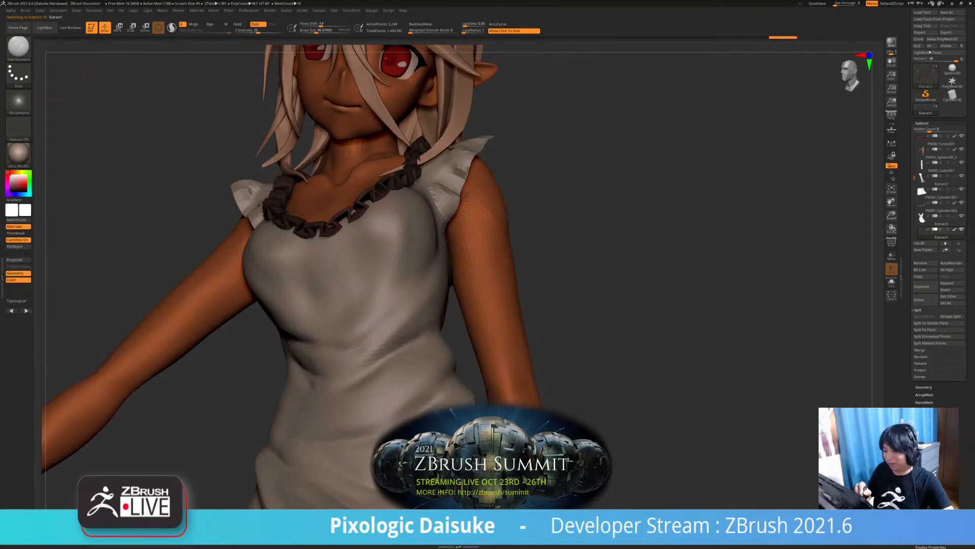
click(18, 47)
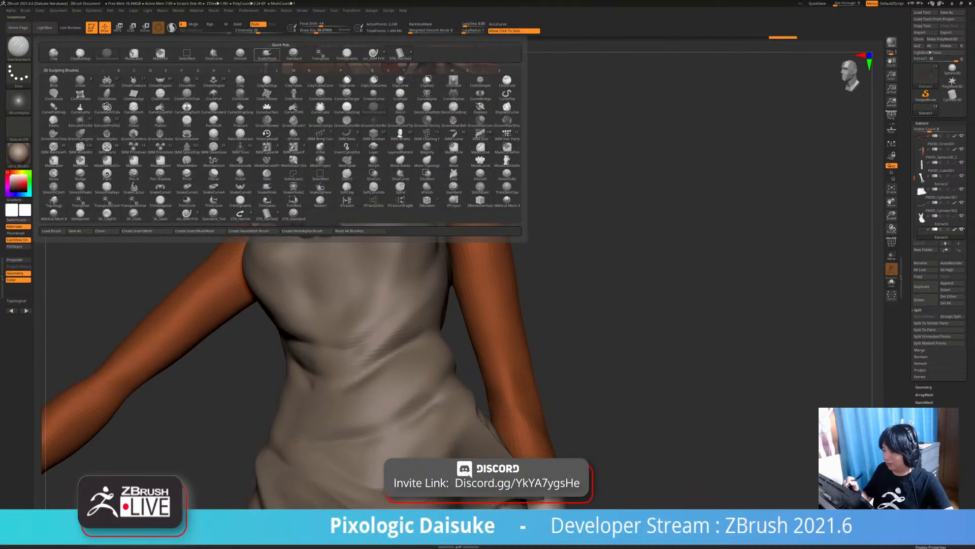
click(267, 53)
mouse_move(366, 254)
right_down()
mouse_move(329, 249)
mouse_move(330, 294)
mouse_move(366, 179)
mouse_move(389, 208)
mouse_move(390, 251)
mouse_move(371, 249)
mouse_move(399, 250)
mouse_move(406, 287)
mouse_move(376, 290)
mouse_move(538, 259)
right_up()
key(ctrl+d)
right_drag(356, 161, 337, 188)
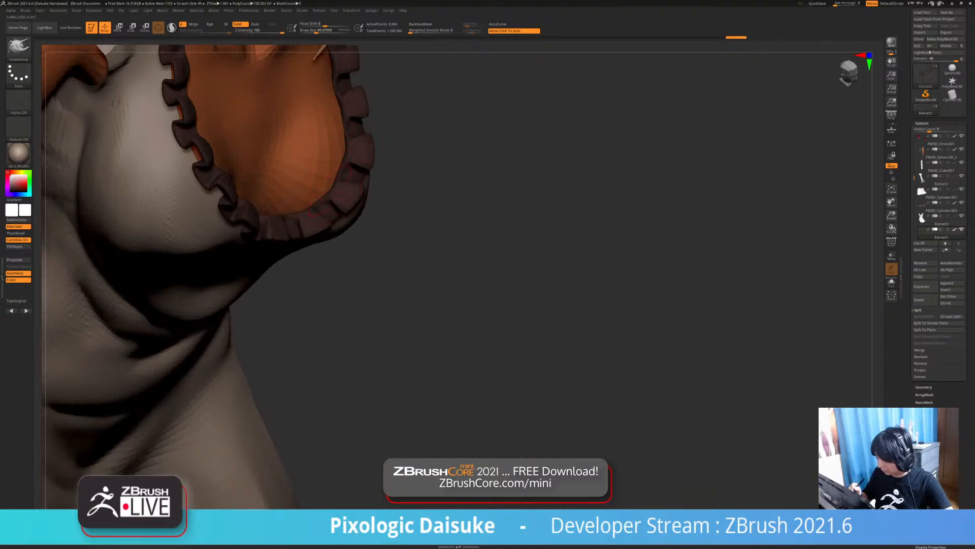
Pull the neckline frill's ruffles on the character's left side into less regular folds with SnakeHook
right_drag(406, 243, 358, 325)
right_drag(447, 264, 335, 279)
right_drag(340, 175, 377, 164)
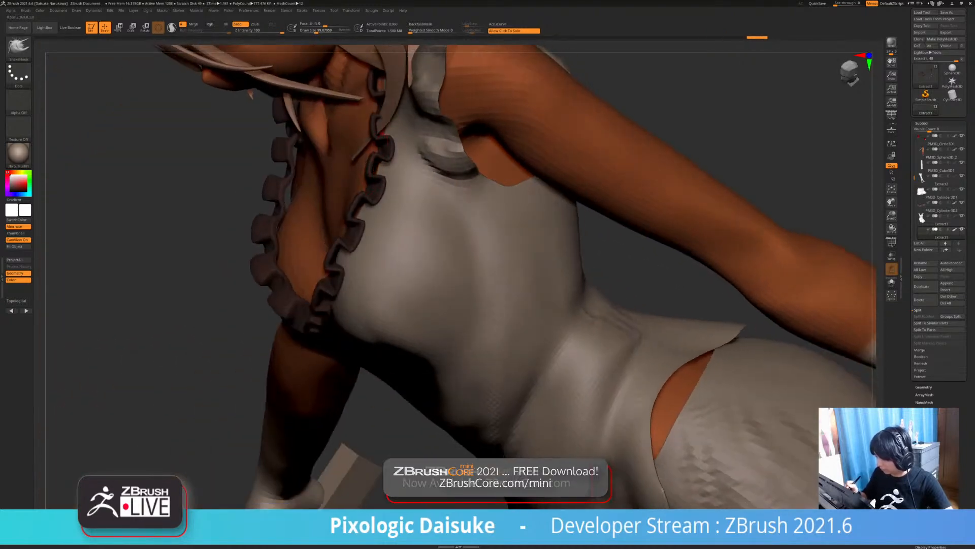
drag(382, 136, 387, 143)
right_drag(376, 167, 462, 185)
drag(394, 203, 402, 199)
right_drag(396, 203, 452, 193)
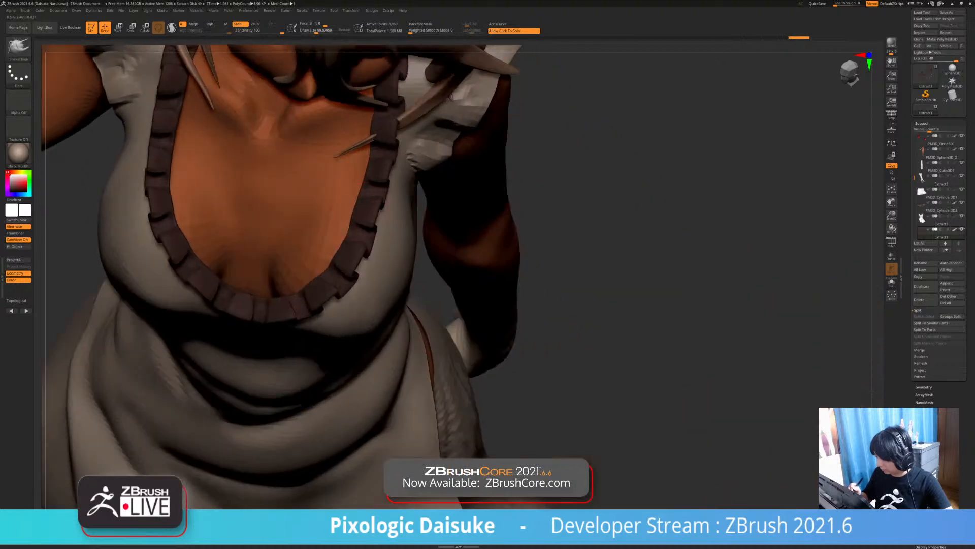
drag(363, 207, 367, 204)
mouse_move(367, 204)
ctrl+right_down()
mouse_move(376, 284)
mouse_move(401, 244)
mouse_move(353, 247)
mouse_move(432, 254)
mouse_move(294, 244)
ctrl+right_up()
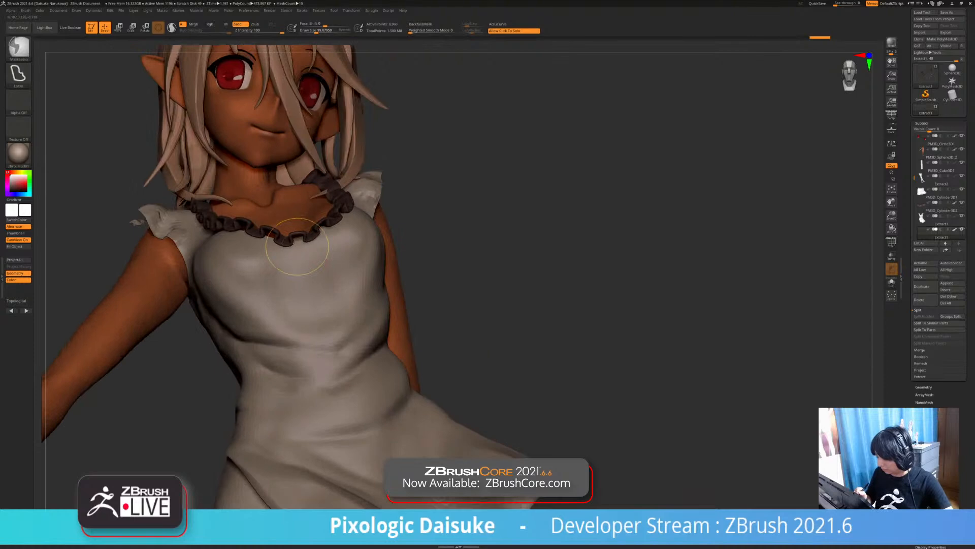
Turn on BackfaceMask and reshape individual ruffles along the lower curve of the neckline frill
click(421, 24)
drag(508, 152, 510, 213)
drag(267, 231, 268, 238)
drag(445, 256, 414, 269)
drag(238, 222, 239, 229)
mouse_move(414, 269)
mouse_down()
mouse_move(436, 260)
mouse_move(460, 282)
mouse_move(480, 376)
mouse_up()
mouse_move(231, 196)
mouse_down()
mouse_move(235, 227)
mouse_move(255, 252)
mouse_move(266, 249)
mouse_up()
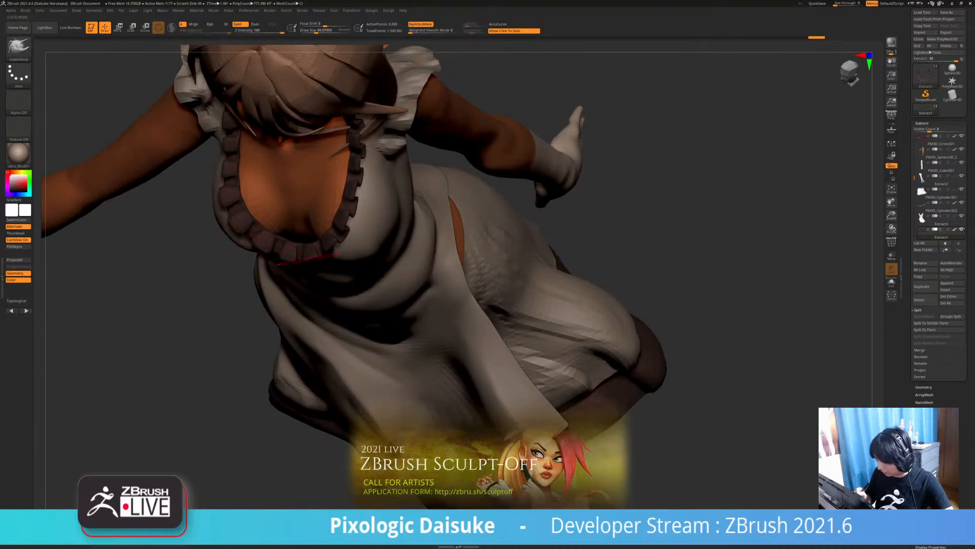
drag(167, 351, 244, 299)
Pull the frill's ruffles outward along the character's left neckline from the bust towards the shoulder
drag(338, 243, 358, 222)
click(432, 213)
drag(359, 183, 370, 187)
drag(355, 177, 344, 159)
click(431, 203)
mouse_move(401, 124)
alt+mouse_down()
mouse_move(372, 191)
mouse_move(344, 189)
alt+mouse_up()
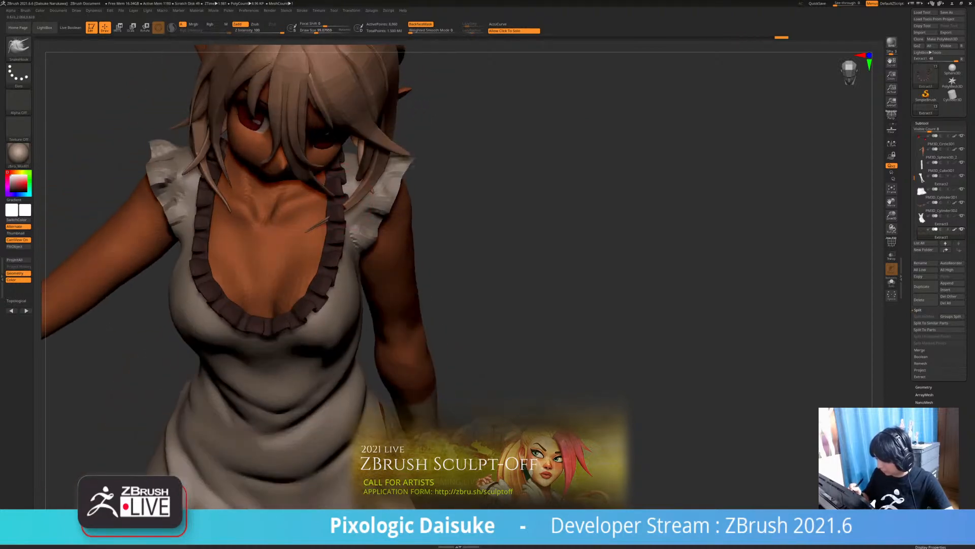
Bend the frill's ruffles on the character's right side, around the lower corner of the neckline
drag(431, 239, 424, 204)
drag(221, 291, 218, 296)
mouse_move(431, 218)
mouse_down()
mouse_move(427, 193)
mouse_move(419, 249)
mouse_up()
drag(193, 194, 168, 248)
mouse_move(431, 218)
mouse_down()
mouse_move(503, 210)
mouse_move(488, 224)
mouse_move(485, 249)
mouse_up()
mouse_move(508, 218)
mouse_down()
mouse_move(442, 248)
mouse_move(402, 254)
mouse_up()
mouse_move(232, 271)
mouse_down()
mouse_move(248, 279)
mouse_move(239, 276)
mouse_up()
drag(482, 219, 449, 229)
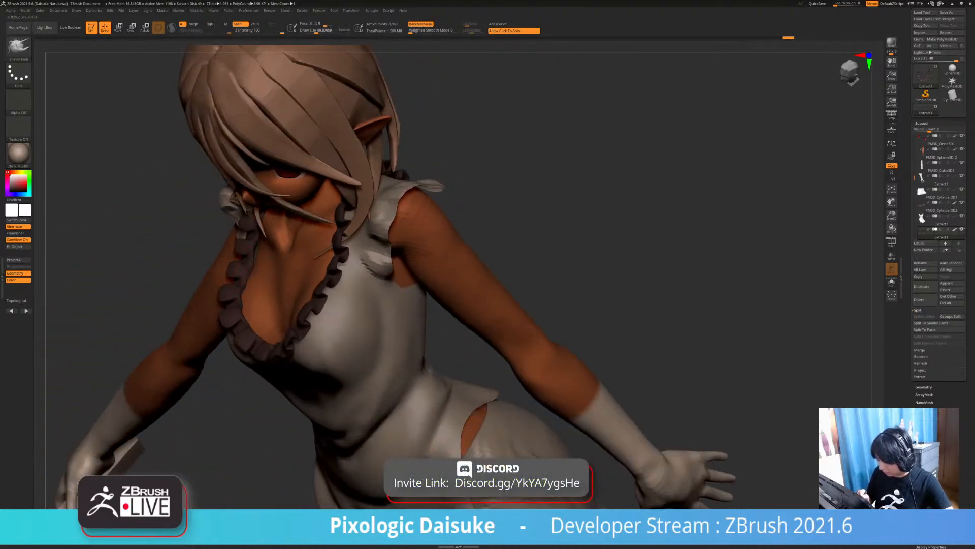
Nudge individual ruffles outward along the upper edge of the character's right neckline
drag(239, 291, 234, 290)
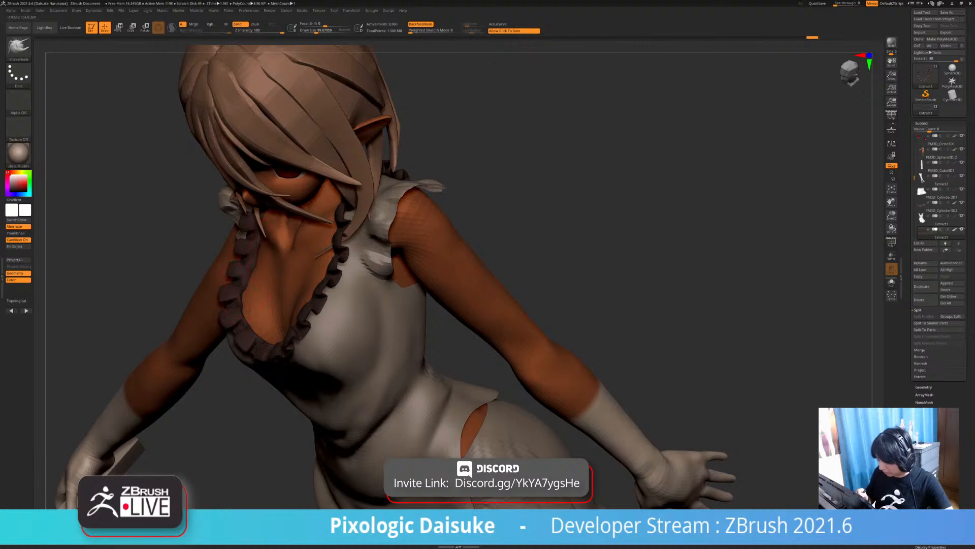
right_drag(238, 287, 256, 277)
drag(239, 259, 231, 264)
ctrl+right_drag(231, 244, 231, 269)
drag(212, 258, 215, 255)
mouse_move(215, 255)
ctrl+right_down()
mouse_move(203, 223)
mouse_move(270, 228)
mouse_move(305, 254)
mouse_move(277, 238)
mouse_move(279, 218)
ctrl+right_up()
Turn off BackfaceMask, enlarge the draw size to about 130, and adjust the neckline frill's overall fit against the chest
click(421, 24)
drag(316, 30, 318, 31)
right_drag(285, 228, 254, 231)
drag(259, 228, 269, 226)
right_drag(269, 229, 279, 215)
drag(268, 227, 271, 221)
right_drag(284, 229, 292, 210)
drag(341, 256, 346, 260)
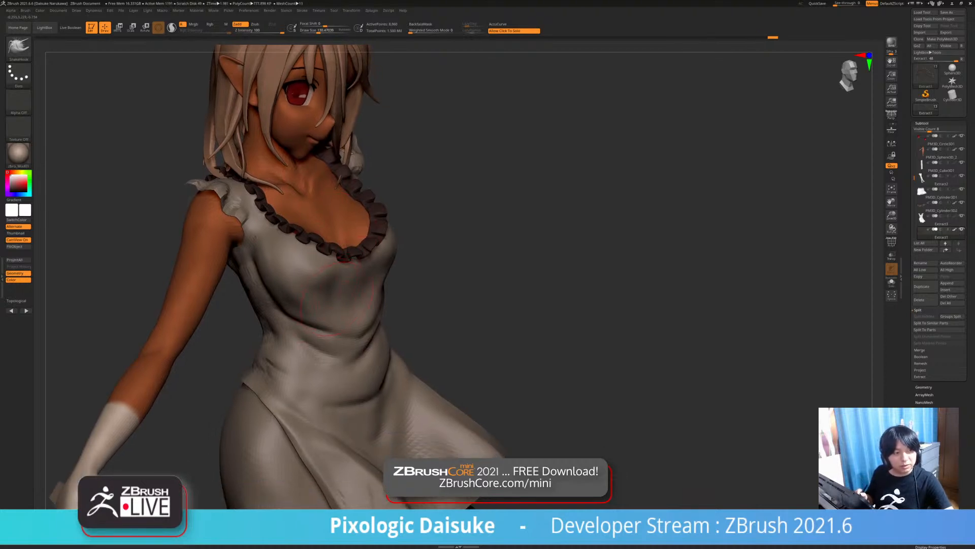
Select the body and examine the whole outfit from the front
right_drag(343, 302, 424, 290)
alt+click(385, 296)
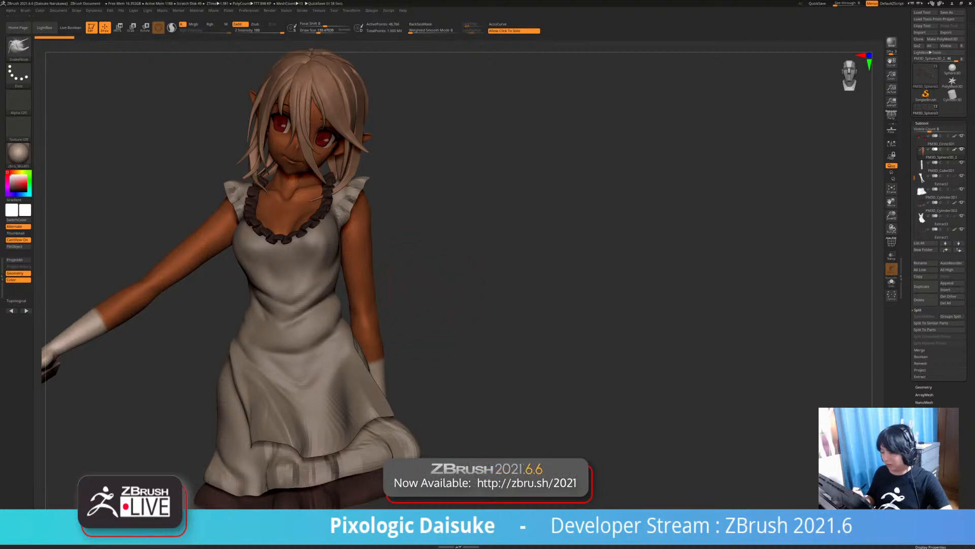
alt+right_drag(432, 287, 488, 203)
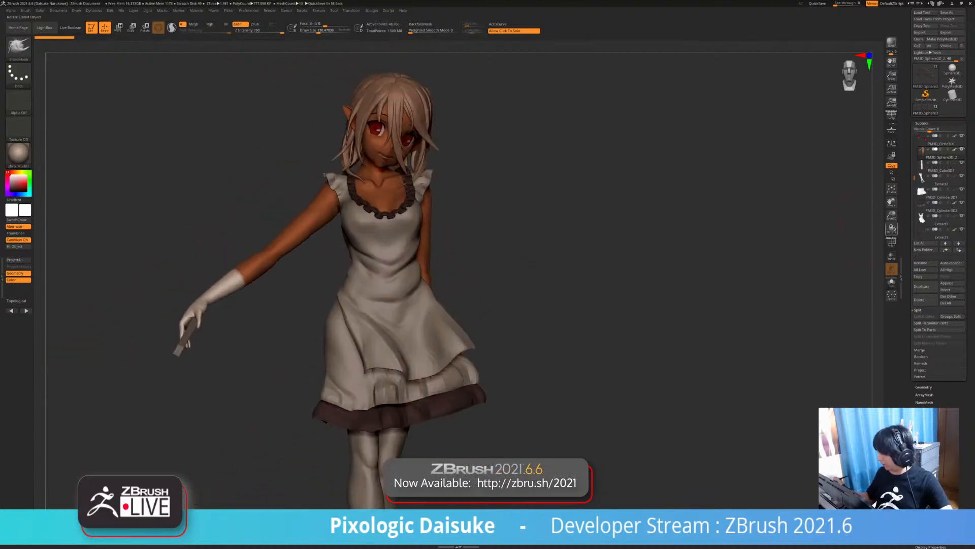
click(891, 243)
alt+right_drag(833, 264, 813, 233)
click(892, 243)
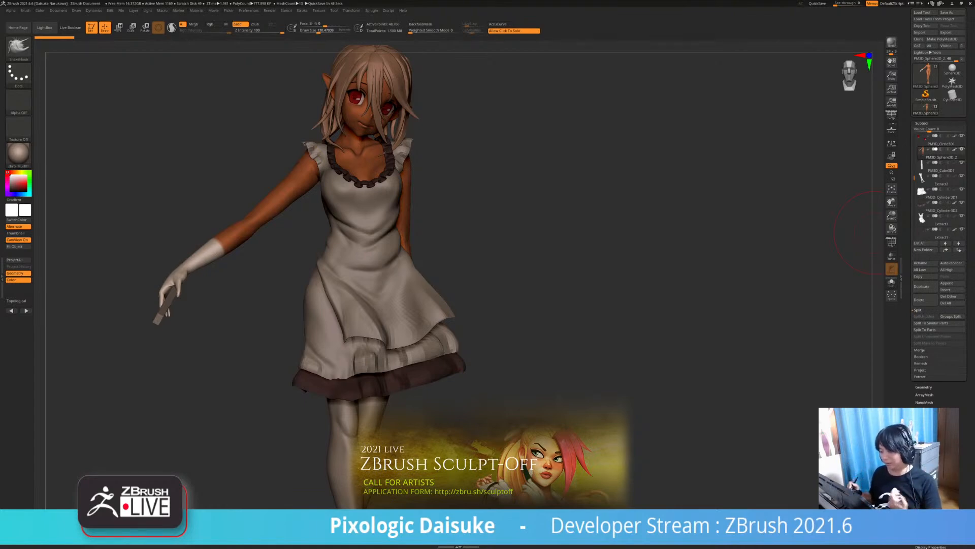
mouse_move(513, 304)
mouse_down()
mouse_move(579, 305)
mouse_move(508, 292)
mouse_move(584, 287)
mouse_move(475, 295)
mouse_move(632, 289)
mouse_move(482, 284)
mouse_up()
Isolate the body mesh and show its wireframe with polygroup colours
alt+click(432, 287)
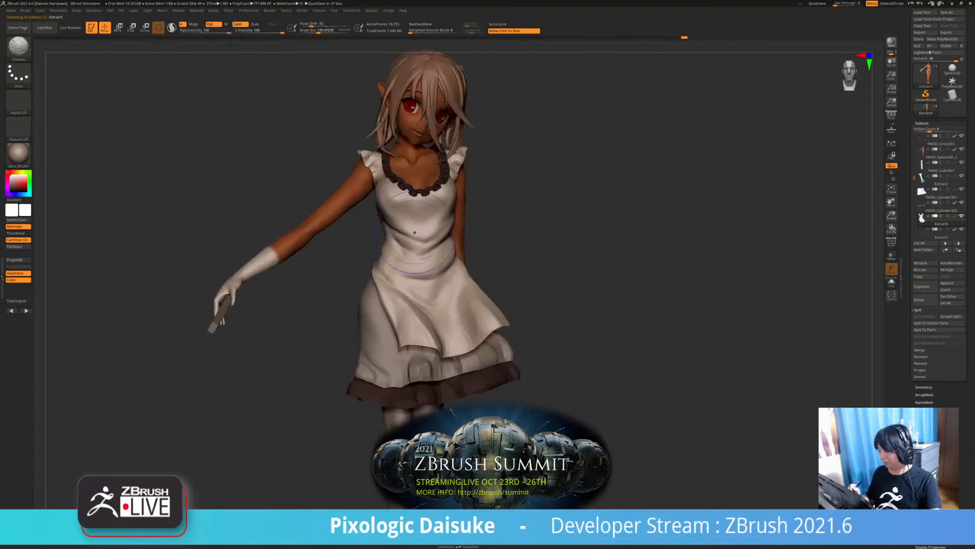
ctrl+right_drag(528, 243, 528, 274)
alt+click(426, 165)
click(539, 249)
alt+drag(538, 247, 486, 254)
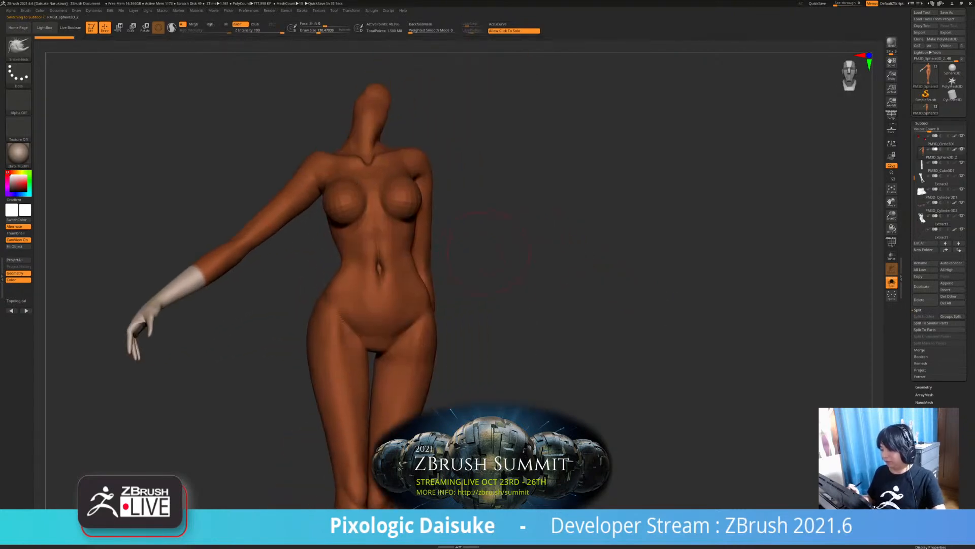
key(shift+f)
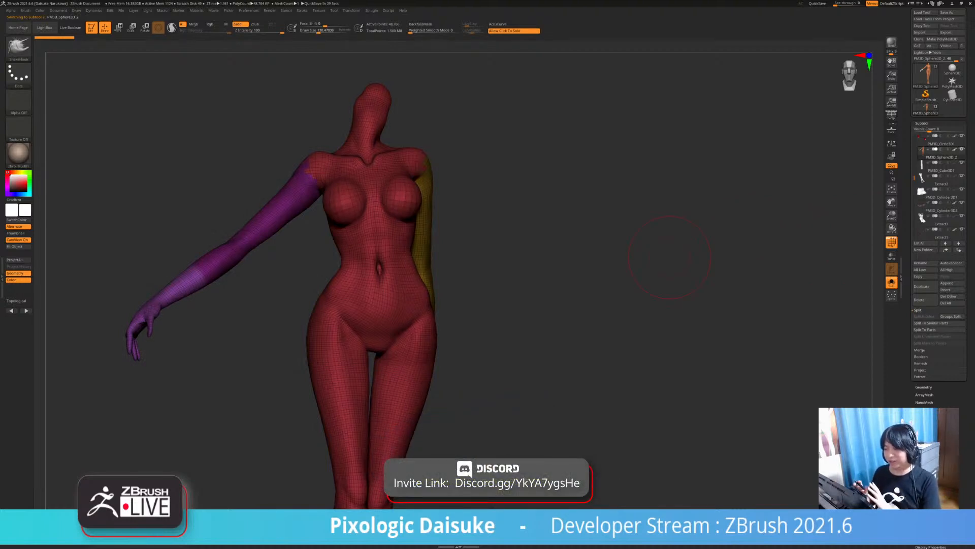
Activate symmetry on the body, try Use Posable Symmetry, and check the shoulder topology
click(351, 10)
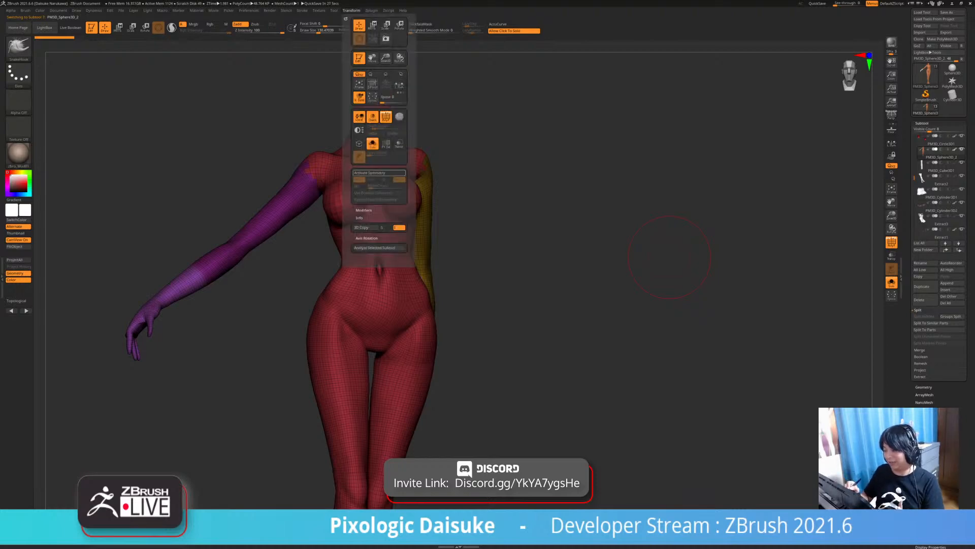
click(379, 172)
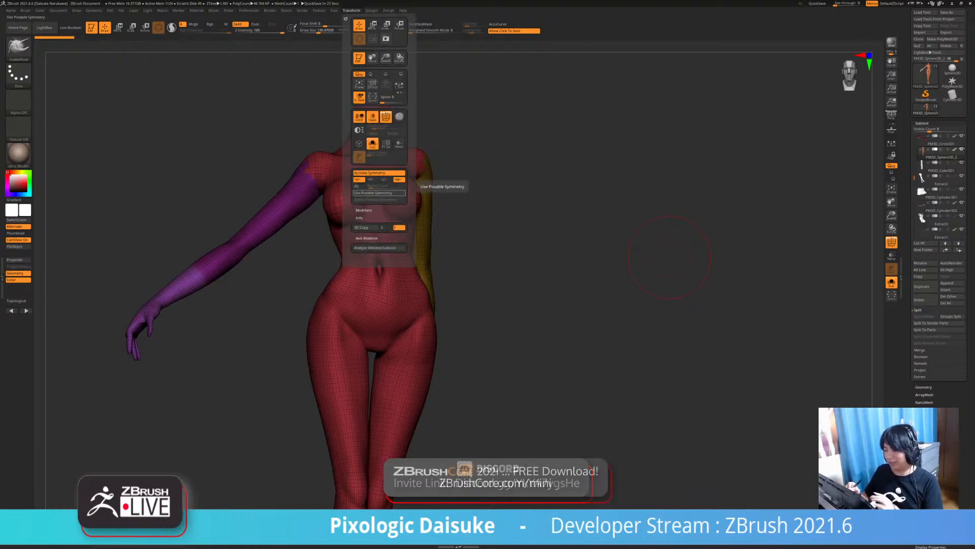
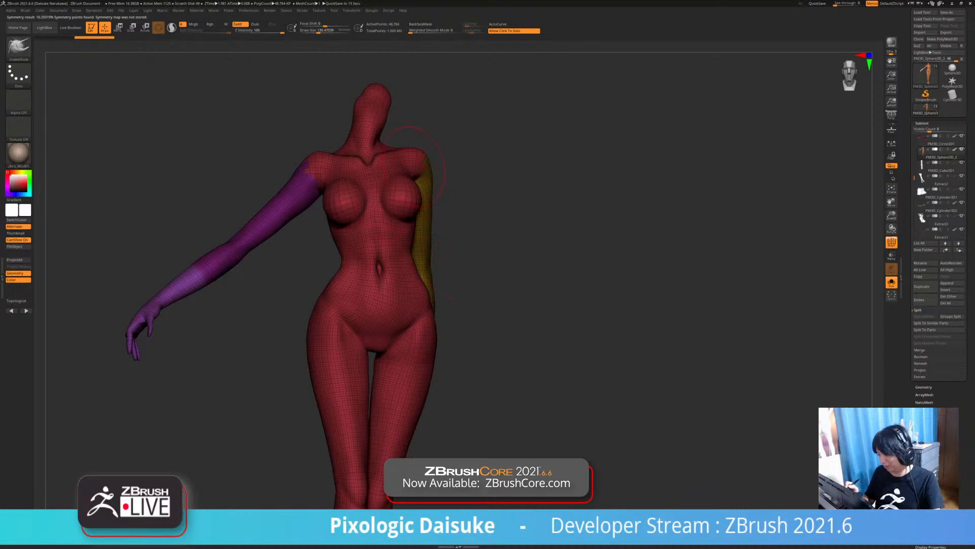
drag(457, 166, 439, 165)
drag(376, 47, 429, 152)
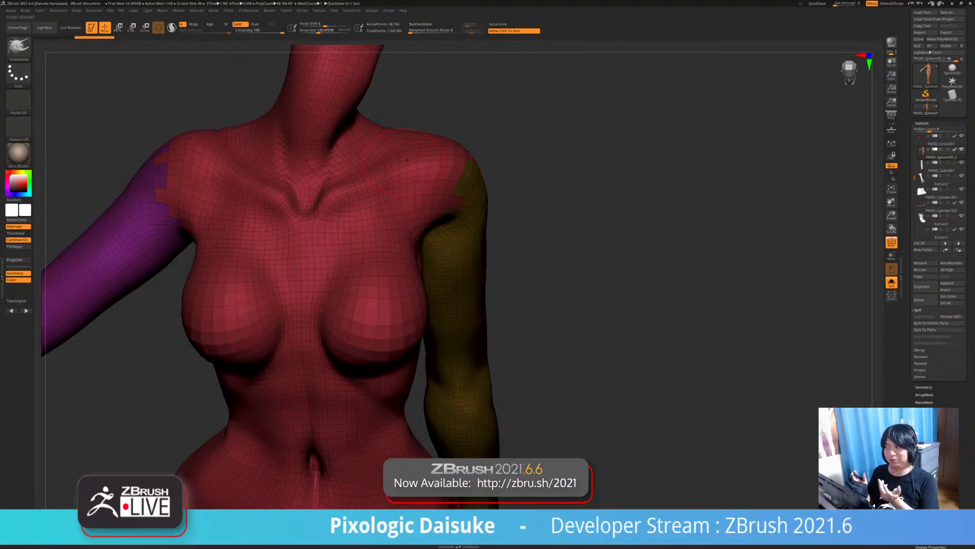
drag(407, 160, 409, 132)
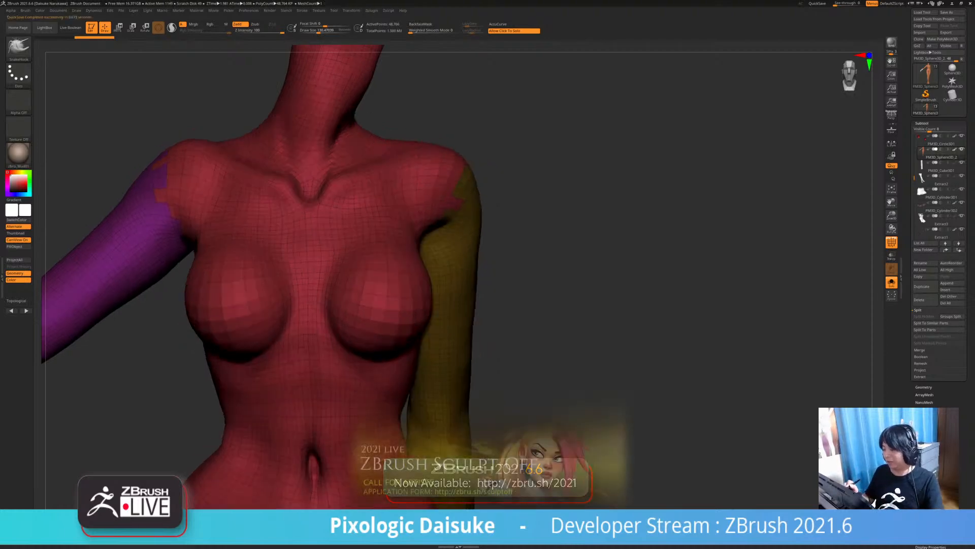
ctrl+right_drag(381, 178, 391, 94)
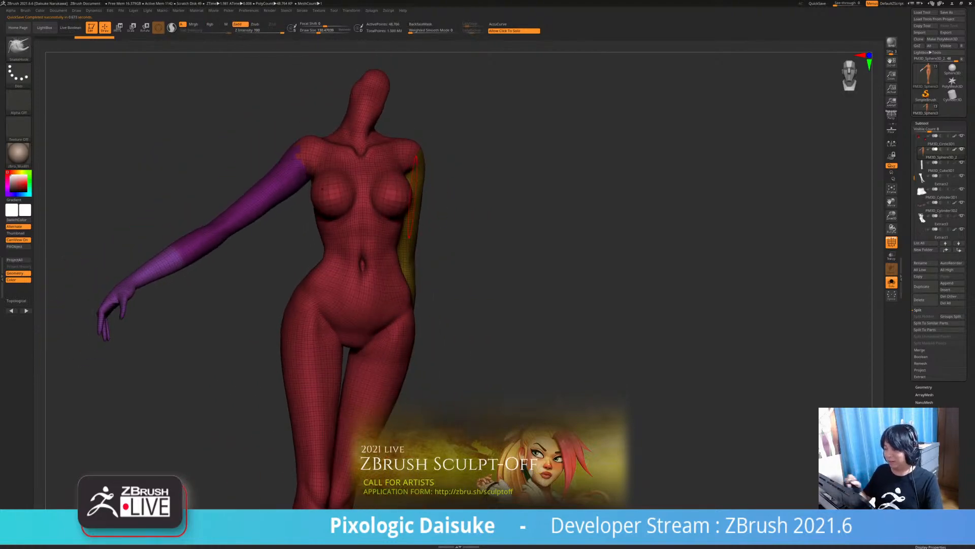
Recheck the body's symmetry settings and examine the posed mesh from the front and at an angle
click(319, 10)
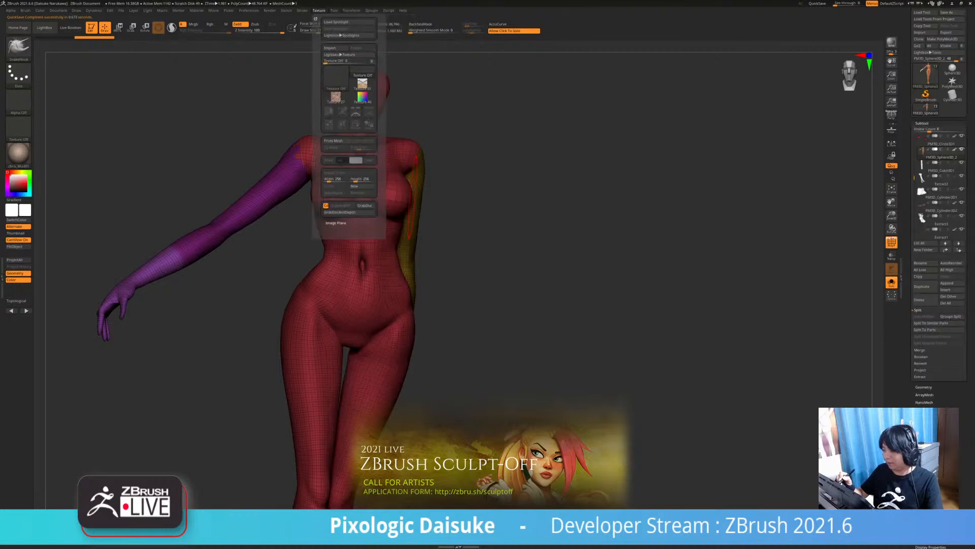
mouse_move(351, 10)
click(379, 173)
click(379, 174)
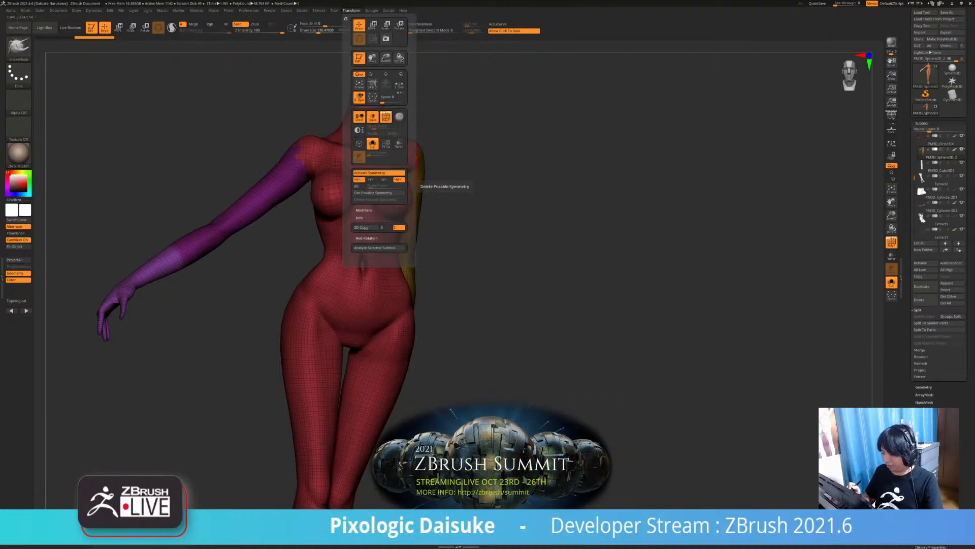
drag(508, 244, 500, 274)
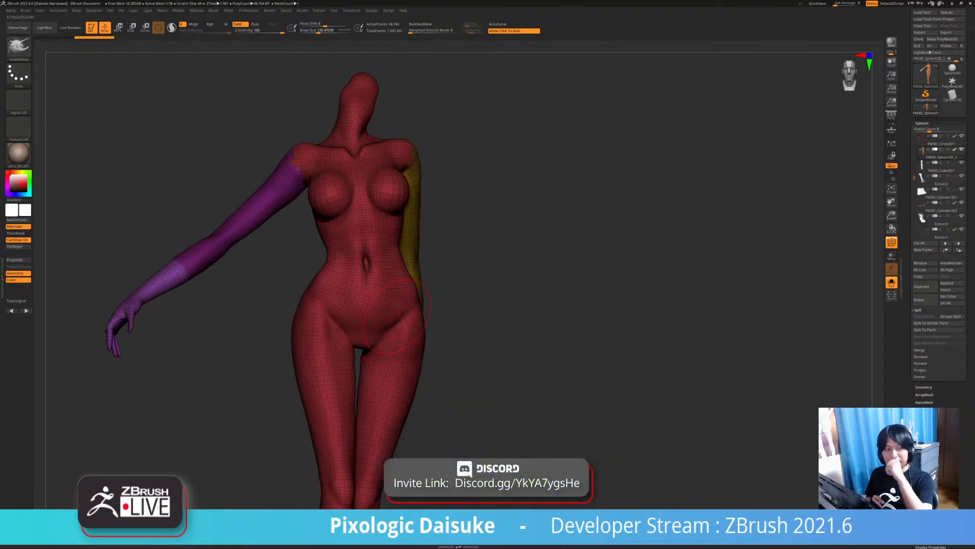
drag(500, 312, 477, 312)
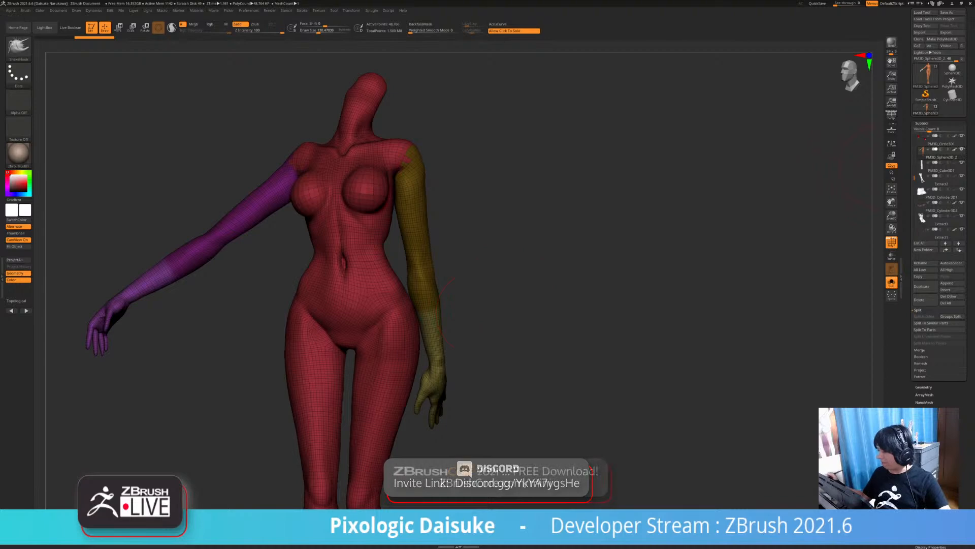
Turn off the body's wireframe display, bring back all the other parts and select the white apron dress
key(shift+f)
alt+drag(834, 251, 845, 230)
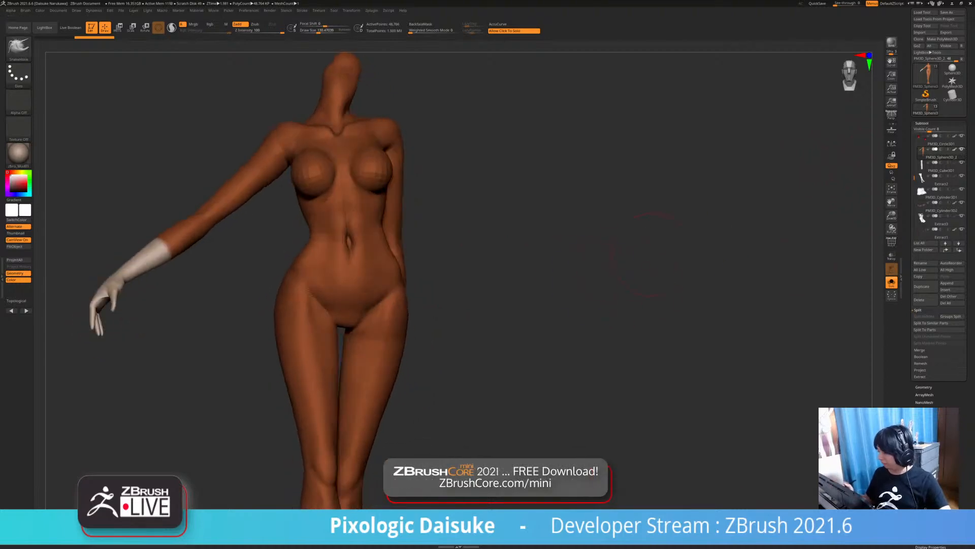
key(d)
click(218, 355)
drag(218, 355, 279, 351)
alt+click(350, 203)
drag(285, 305, 219, 305)
mouse_move(344, 181)
right_down()
mouse_move(355, 173)
mouse_move(347, 174)
mouse_move(350, 160)
mouse_move(310, 155)
mouse_move(288, 209)
right_up()
key(shift)
shift+drag(305, 267, 311, 310)
ctrl+right_drag(294, 285, 290, 229)
right_drag(289, 228, 236, 229)
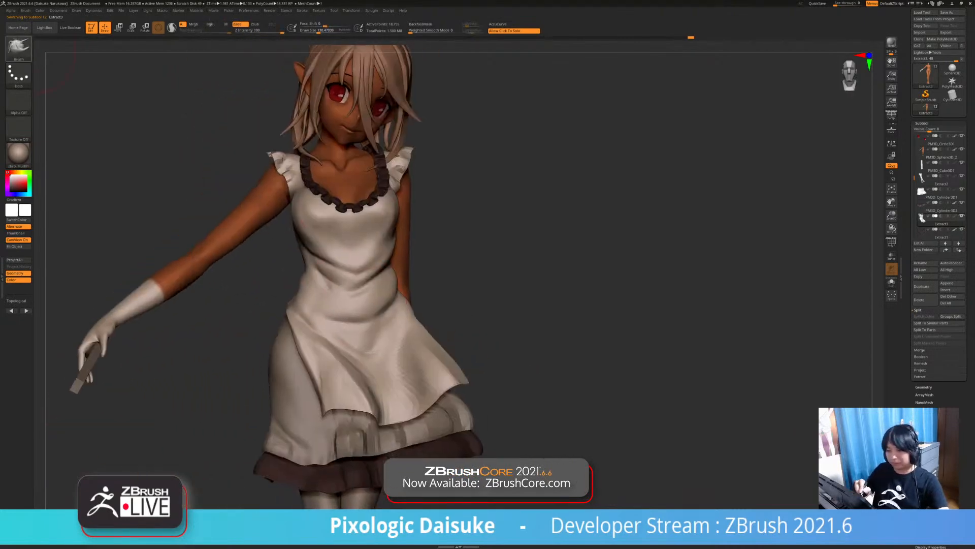
Carve fabric creases across the apron dress's waist with the DamStandard brush
click(21, 50)
key(d)
key(s)
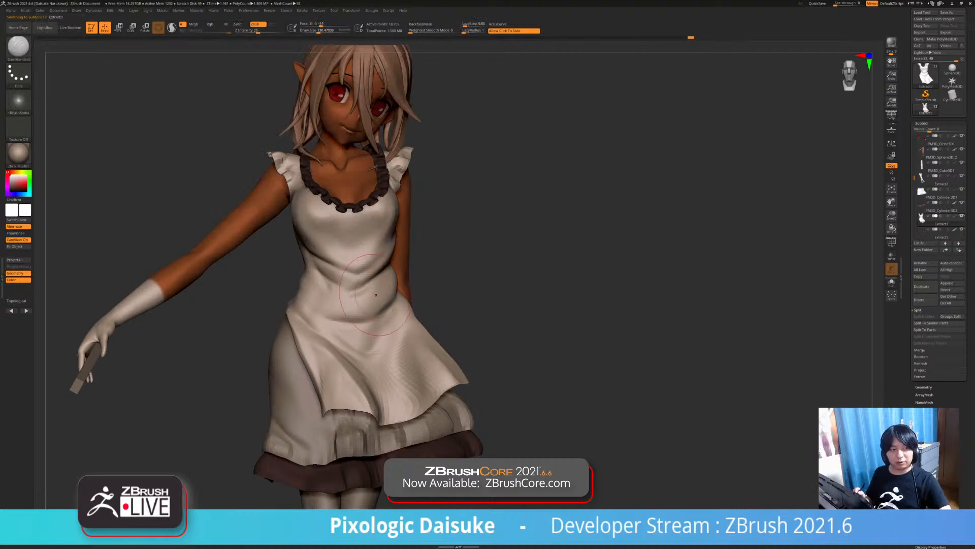
mouse_move(374, 295)
right_down()
mouse_move(314, 299)
mouse_move(314, 325)
mouse_move(363, 328)
right_up()
drag(299, 267, 346, 291)
key(f)
mouse_move(296, 271)
right_down()
mouse_move(329, 305)
mouse_move(326, 336)
right_up()
right_drag(326, 335, 356, 333)
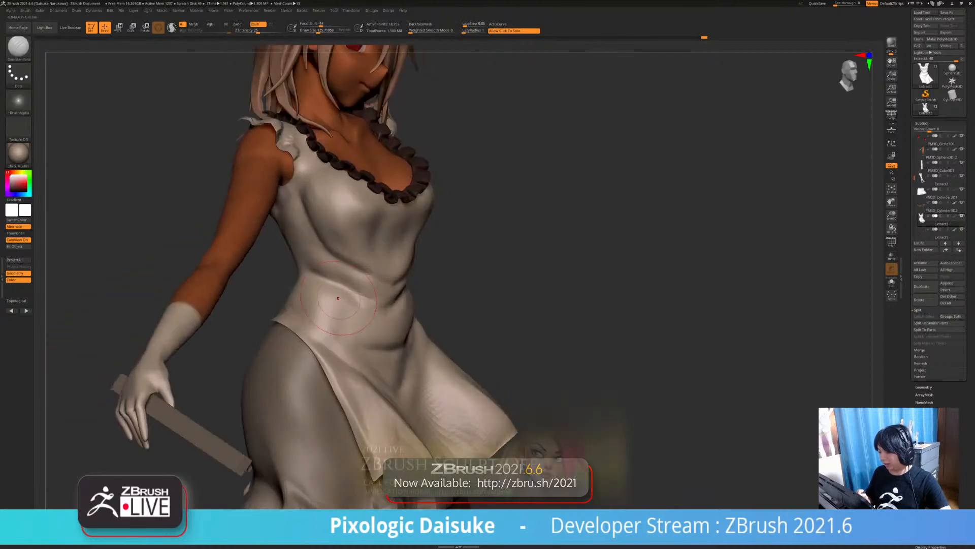
Smooth the side of the apron's waist and add more creases running toward the hip
shift+drag(326, 283, 357, 274)
right_drag(357, 277, 335, 282)
drag(323, 281, 346, 288)
drag(308, 325, 329, 339)
mouse_move(447, 325)
ctrl+right_down()
mouse_move(452, 300)
mouse_move(416, 290)
mouse_move(415, 311)
ctrl+right_up()
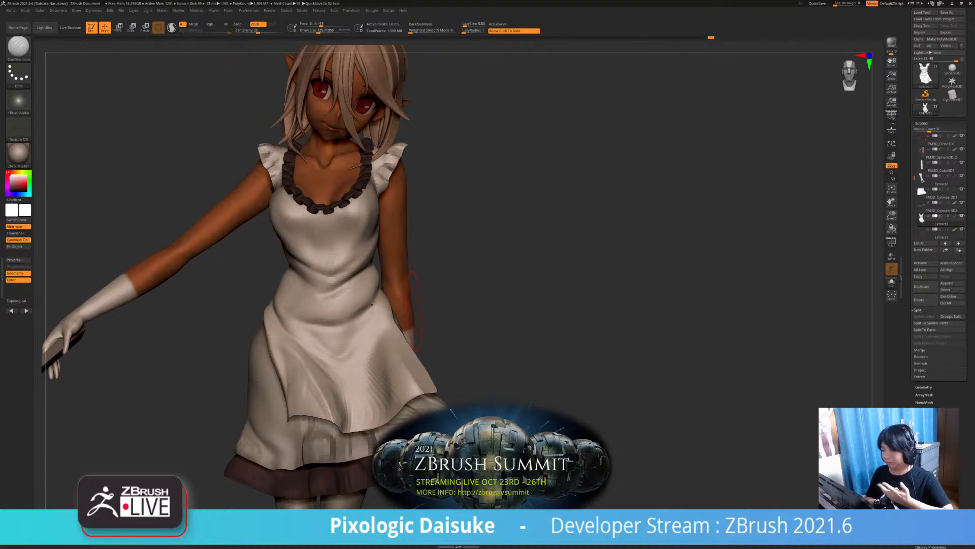
Flatten the folds on the dress's bodice with the TrimDynamic brush
click(18, 46)
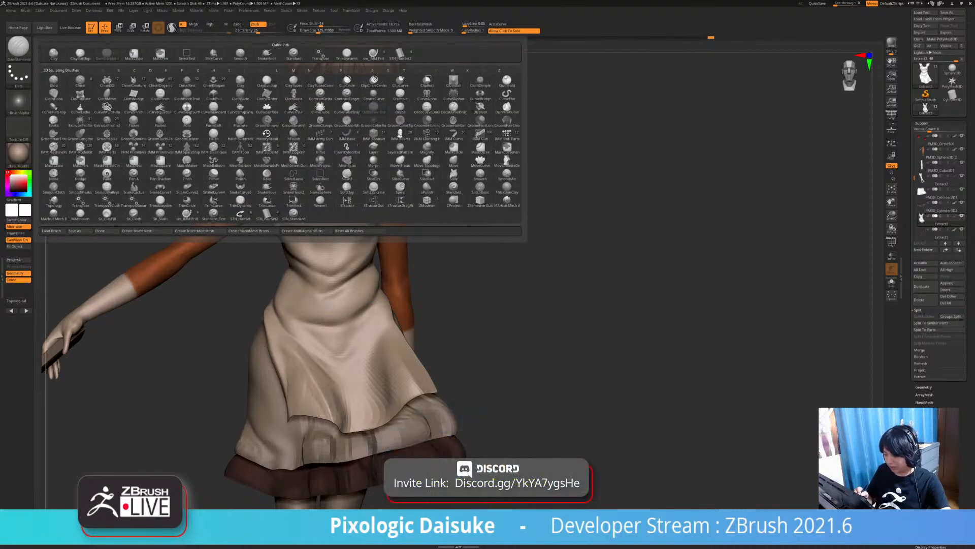
right_drag(361, 290, 372, 270)
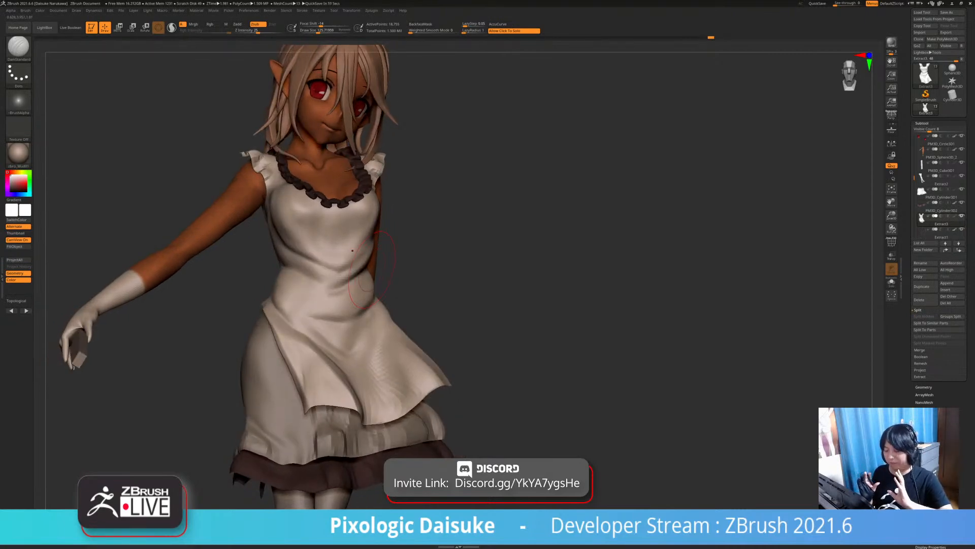
right_drag(353, 250, 362, 276)
click(19, 47)
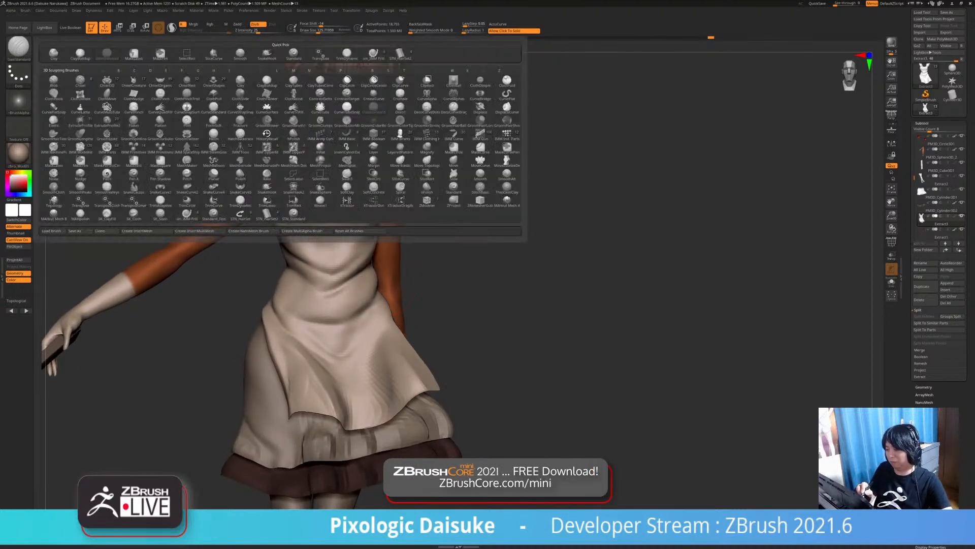
click(347, 54)
ctrl+right_drag(254, 152, 279, 187)
mouse_move(279, 186)
mouse_down()
mouse_move(282, 172)
mouse_move(316, 216)
mouse_up()
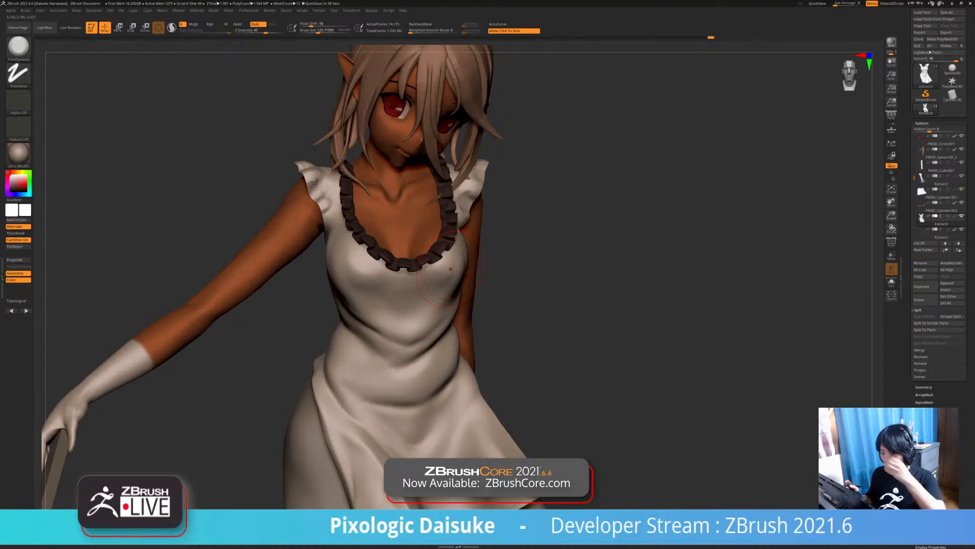
Reshape the wavy shoulder ruffle on the raised arm's side with the SnakeHook brush
right_drag(450, 269, 546, 273)
click(18, 48)
click(54, 51)
right_drag(330, 223, 307, 217)
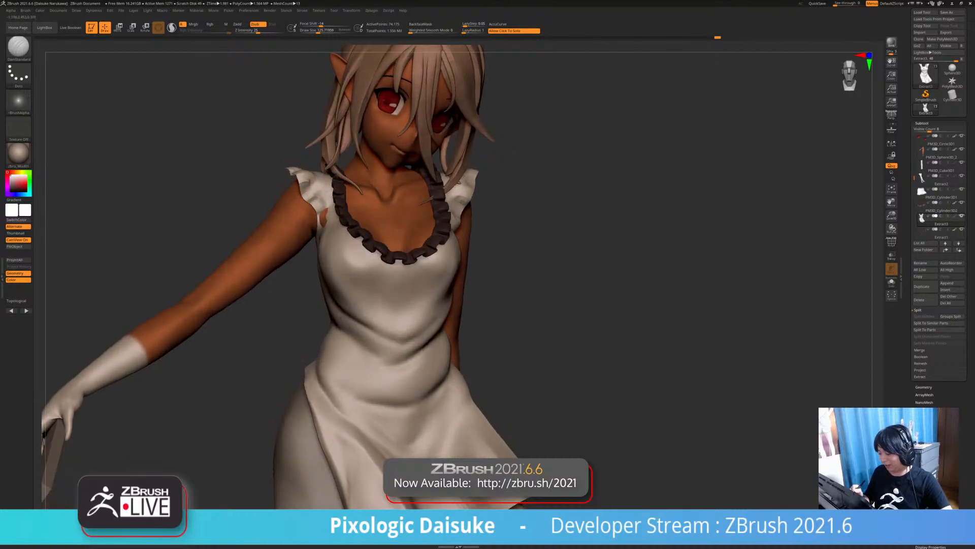
key(shift)
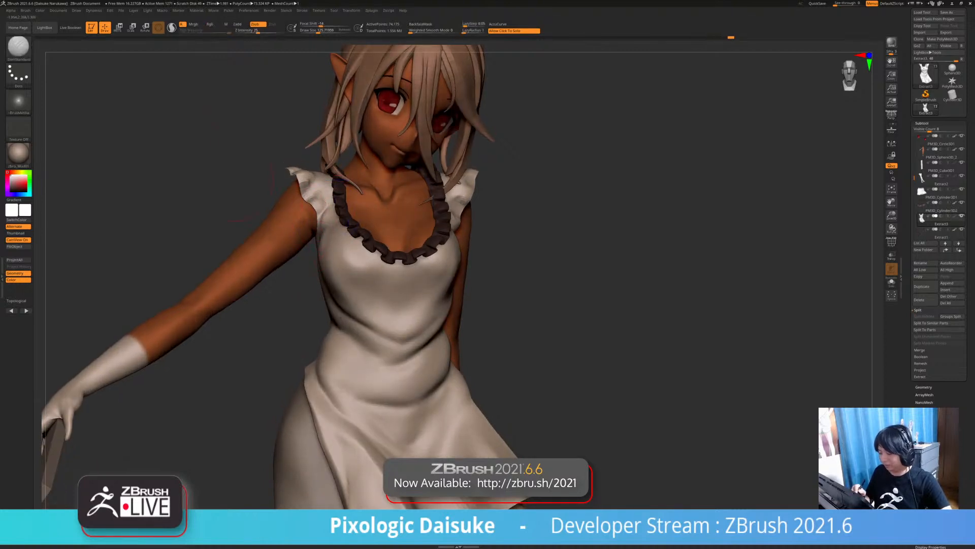
click(24, 51)
click(267, 54)
mouse_move(304, 188)
ctrl+right_down()
mouse_move(307, 213)
mouse_move(320, 207)
mouse_move(320, 228)
mouse_move(330, 233)
mouse_move(308, 206)
mouse_move(323, 202)
mouse_move(315, 191)
mouse_move(302, 208)
mouse_move(310, 201)
mouse_move(321, 223)
mouse_move(315, 256)
mouse_move(330, 239)
ctrl+right_up()
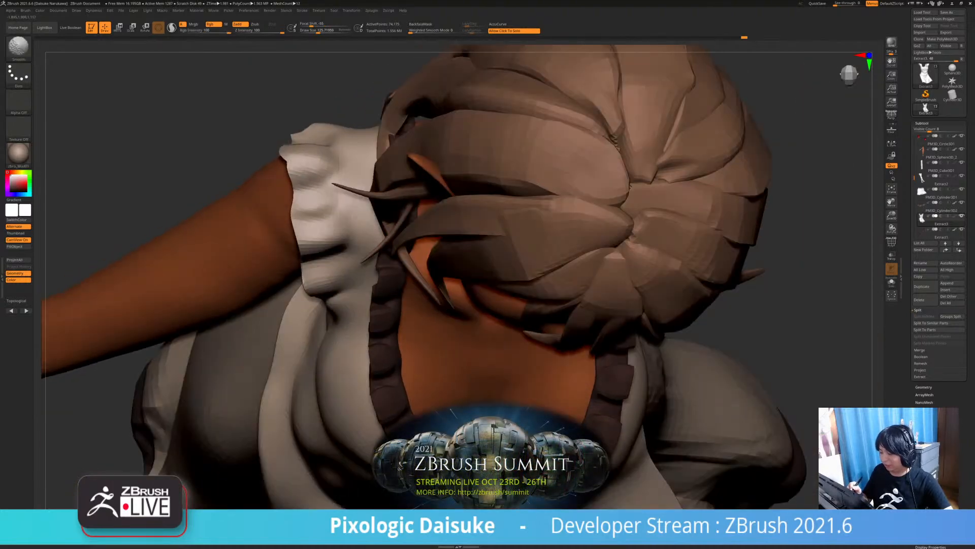
mouse_move(302, 168)
right_down()
mouse_move(293, 164)
mouse_move(311, 189)
mouse_move(318, 238)
right_up()
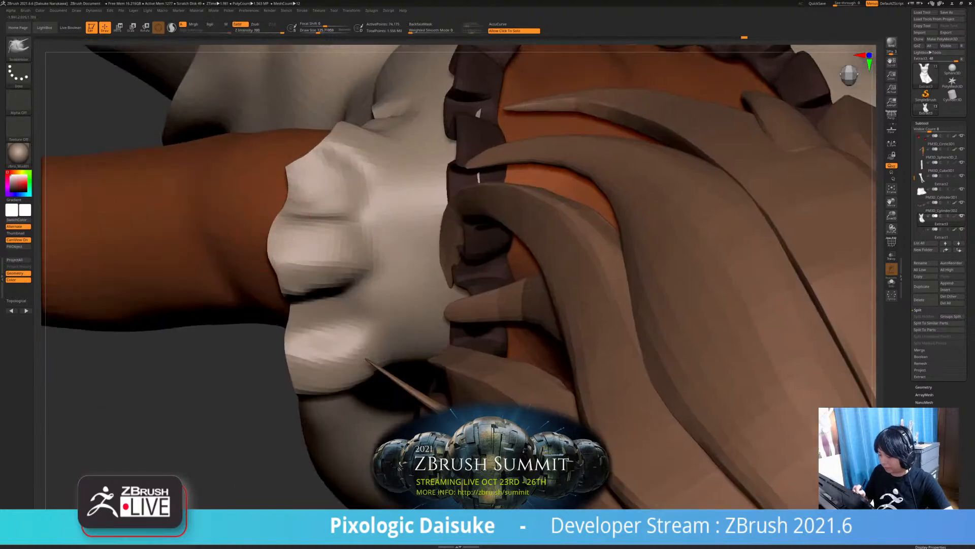
mouse_move(292, 147)
right_down()
mouse_move(298, 165)
mouse_move(316, 154)
mouse_move(303, 185)
mouse_move(314, 173)
right_up()
ctrl+right_drag(307, 214, 309, 81)
mouse_move(412, 218)
ctrl+right_down()
mouse_move(414, 254)
mouse_move(366, 256)
mouse_move(397, 297)
mouse_move(295, 278)
ctrl+right_up()
Subdivide the apron dress once and adjust the shoulder ruffle around the lowered arm
key(ctrl+d)
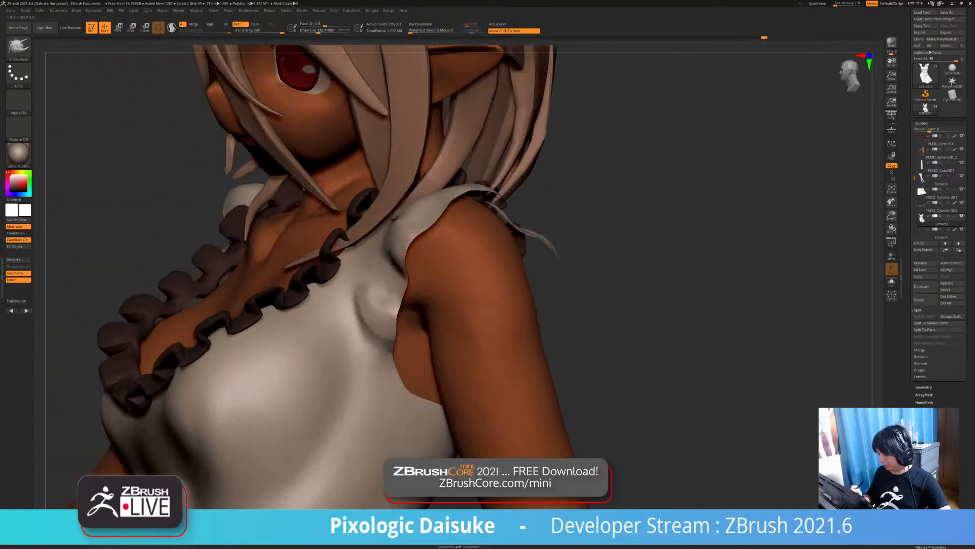
drag(405, 253, 410, 254)
mouse_move(355, 249)
right_down()
mouse_move(405, 244)
mouse_move(398, 223)
right_up()
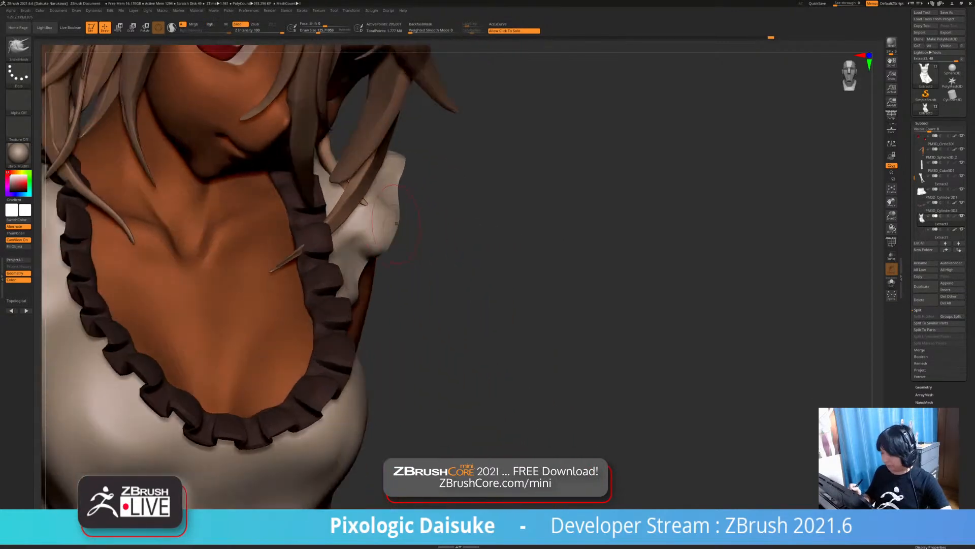
mouse_move(447, 186)
right_down()
mouse_move(412, 183)
mouse_move(405, 167)
right_up()
ctrl+right_drag(431, 203, 346, 188)
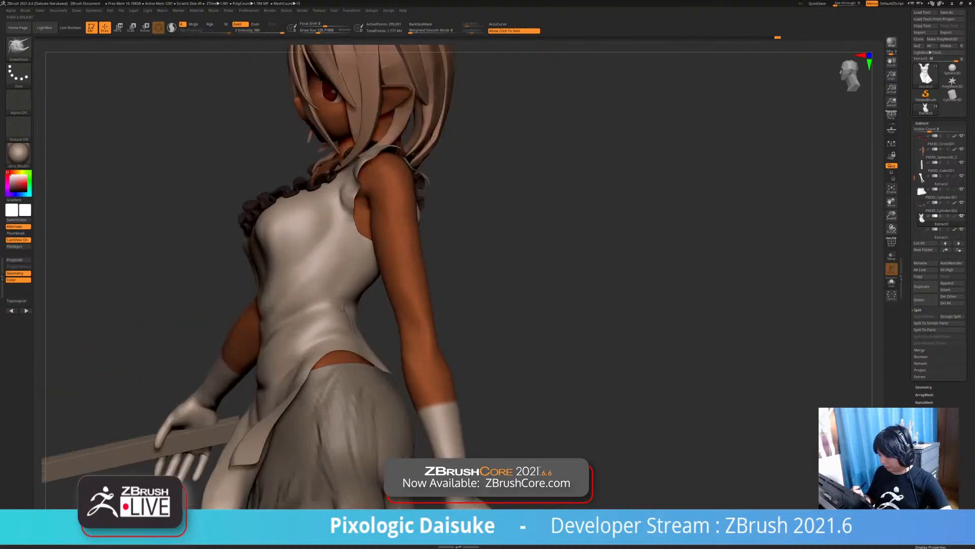
right_drag(362, 242, 414, 203)
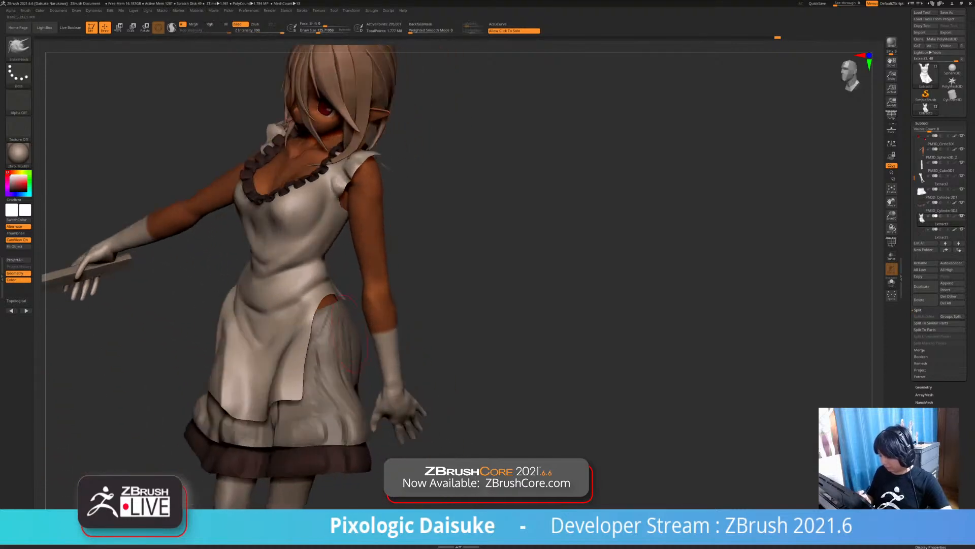
Enlarge the brush and refine the apron dress's overall drape around the waist and front panel
mouse_move(350, 295)
alt+right_down()
mouse_move(355, 253)
mouse_move(373, 272)
mouse_move(351, 275)
mouse_move(401, 277)
alt+right_up()
alt+click(305, 280)
right_drag(305, 281, 494, 293)
alt+click(316, 294)
alt+click(313, 306)
right_drag(313, 305, 290, 273)
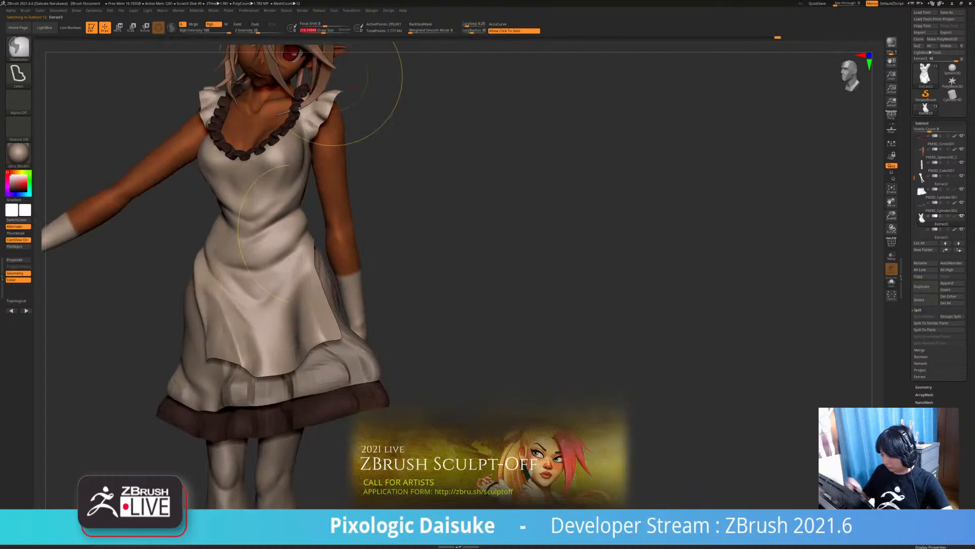
ctrl+right_drag(346, 89, 347, 66)
right_drag(347, 66, 378, 69)
shift+drag(255, 265, 264, 274)
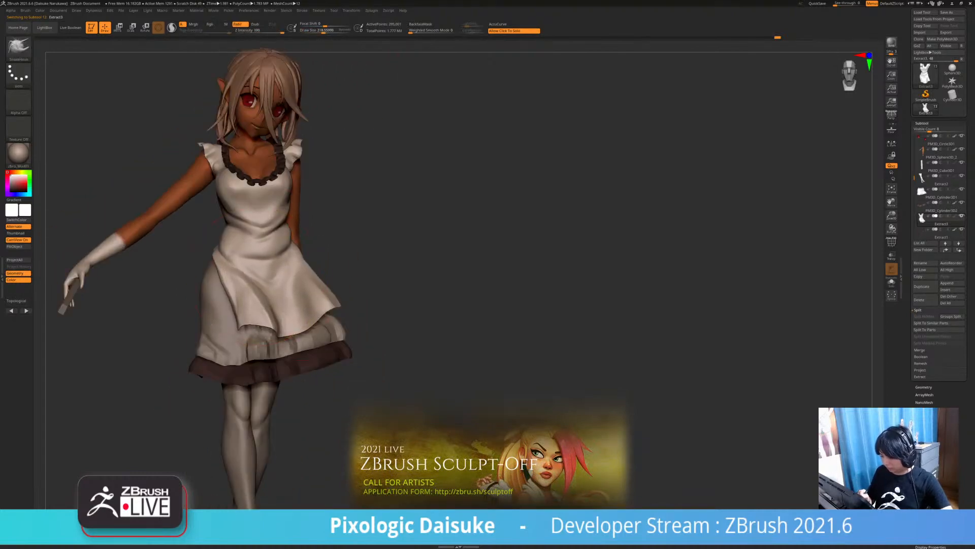
Reshape the hems of the skirt and its dark brown frill with a larger SnakeHook brush
mouse_move(269, 280)
right_down()
mouse_move(206, 279)
mouse_move(254, 282)
mouse_move(304, 305)
mouse_move(291, 330)
mouse_move(313, 272)
right_up()
alt+click(287, 338)
click(330, 32)
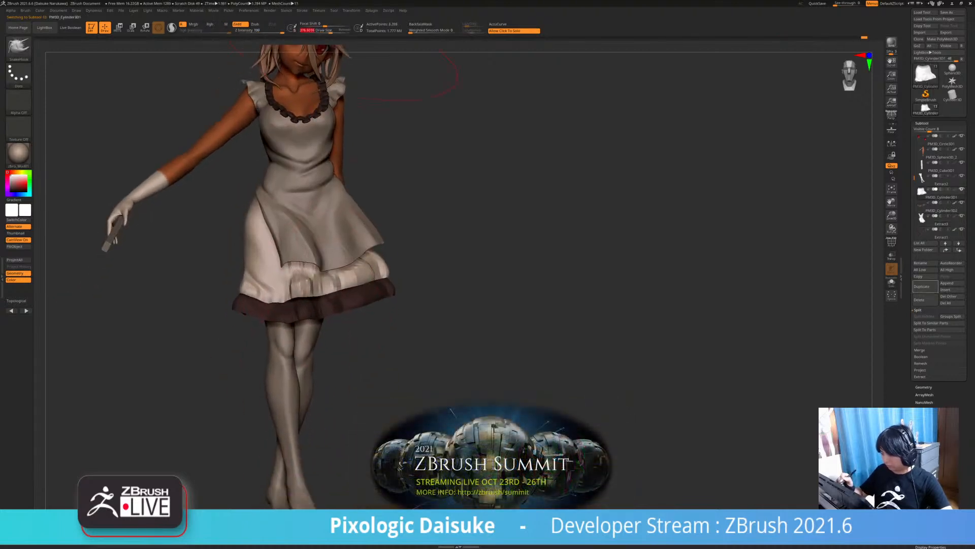
drag(283, 302, 284, 292)
right_drag(366, 280, 320, 282)
drag(372, 282, 379, 259)
mouse_move(284, 292)
right_down()
mouse_move(330, 287)
mouse_move(300, 325)
right_up()
alt+click(320, 308)
drag(299, 323, 300, 311)
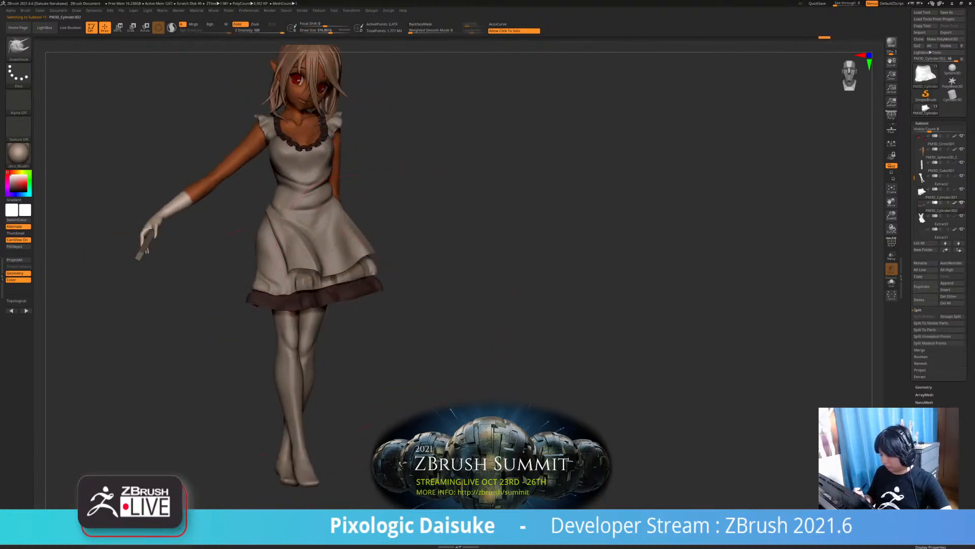
right_drag(305, 348, 386, 318)
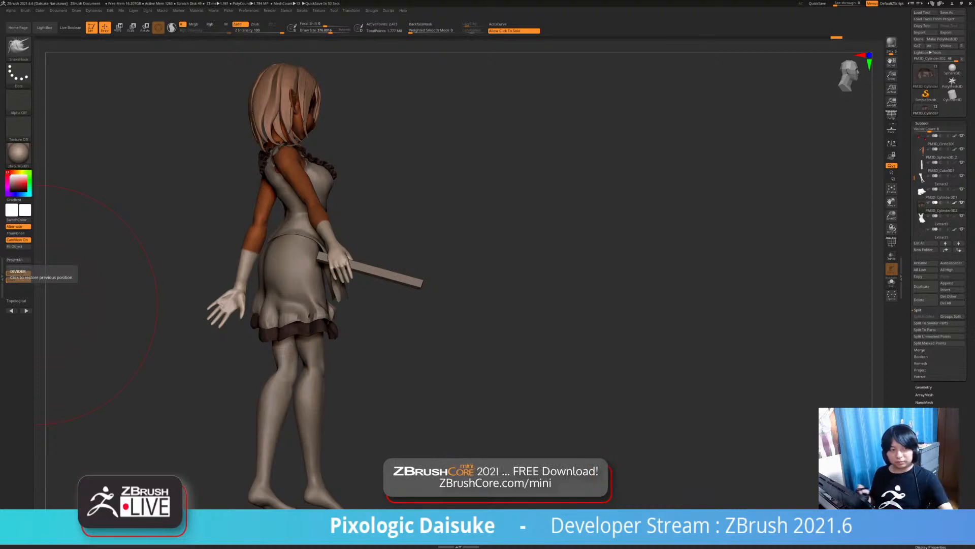
Select the hair, enable Topological auto masking and adjust the volume at the crown with SnakeHook
drag(462, 280, 369, 166)
alt+click(358, 77)
mouse_move(381, 151)
alt+right_down()
mouse_move(405, 266)
mouse_move(478, 297)
alt+right_up()
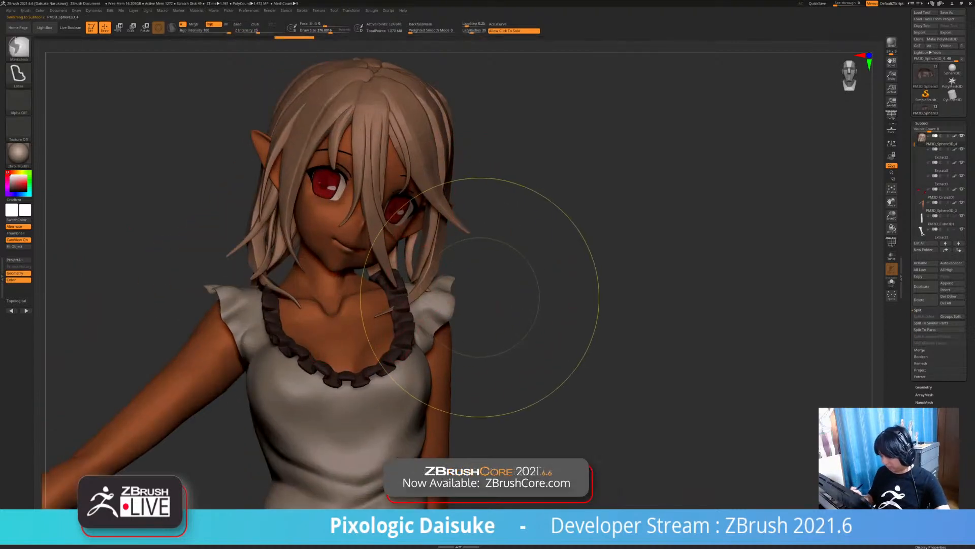
mouse_move(480, 297)
mouse_down()
mouse_move(431, 292)
mouse_move(495, 285)
mouse_move(472, 229)
mouse_up()
mouse_move(167, 299)
mouse_down()
mouse_move(61, 320)
mouse_move(48, 336)
mouse_up()
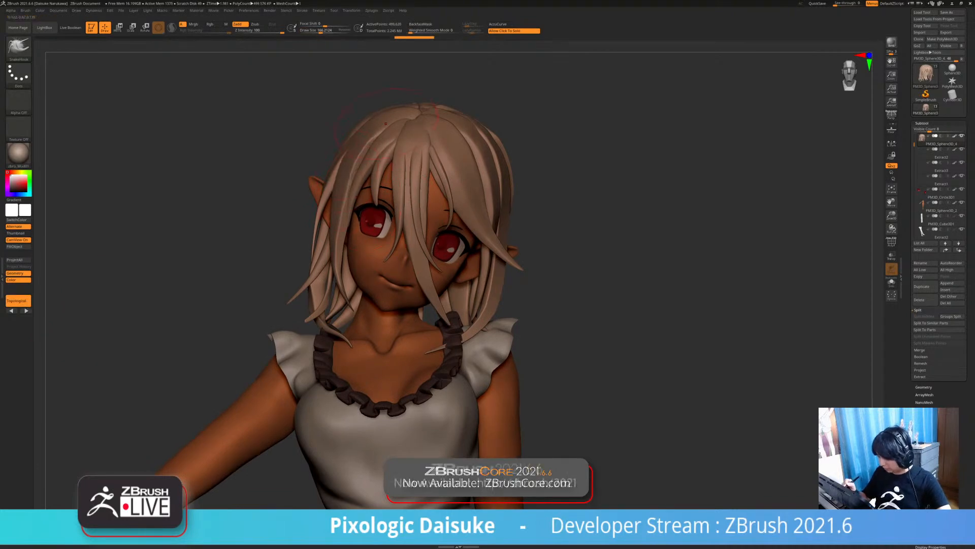
mouse_move(373, 79)
mouse_down()
mouse_move(411, 116)
mouse_move(367, 137)
mouse_up()
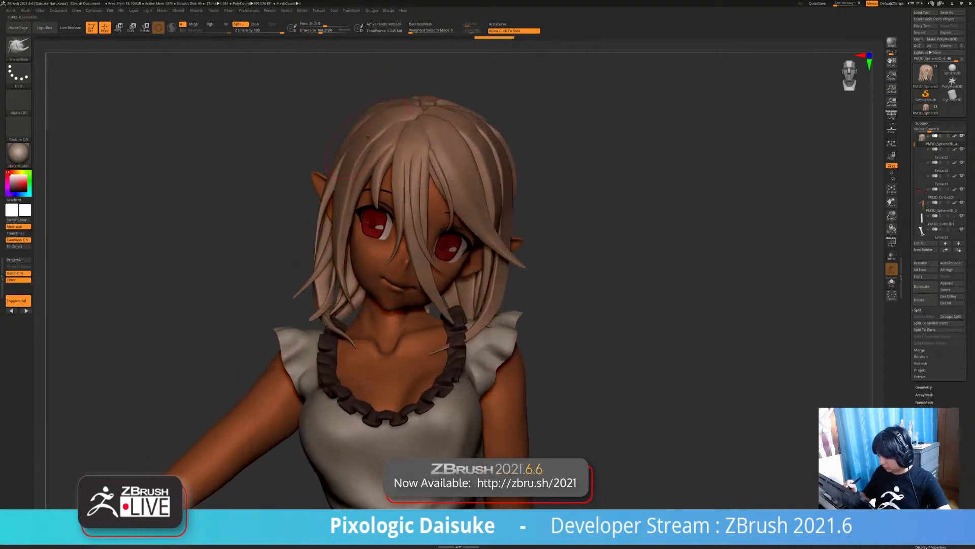
mouse_move(365, 138)
right_down()
mouse_move(340, 219)
mouse_move(353, 211)
mouse_move(362, 280)
mouse_move(336, 265)
mouse_move(334, 285)
mouse_move(351, 247)
mouse_move(347, 269)
right_up()
mouse_move(348, 214)
ctrl+right_down()
mouse_move(369, 100)
mouse_move(437, 94)
mouse_move(340, 119)
mouse_move(353, 109)
mouse_move(330, 167)
ctrl+right_up()
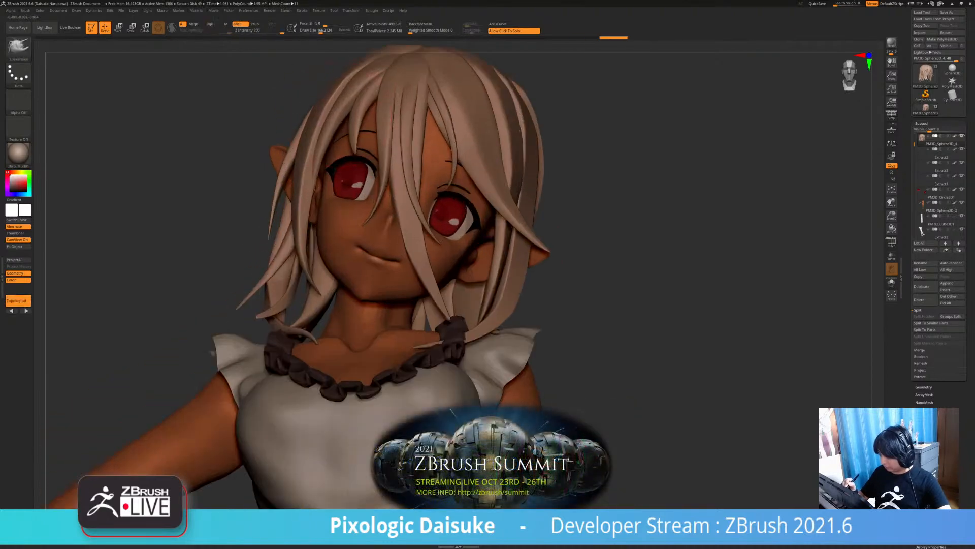
Reduce the brush size and reshape the side hair strands around the face and ears
ctrl+right_drag(386, 203, 394, 147)
right_drag(431, 203, 487, 269)
click(488, 224)
click(259, 120)
right_drag(259, 119, 277, 153)
right_drag(317, 204, 350, 231)
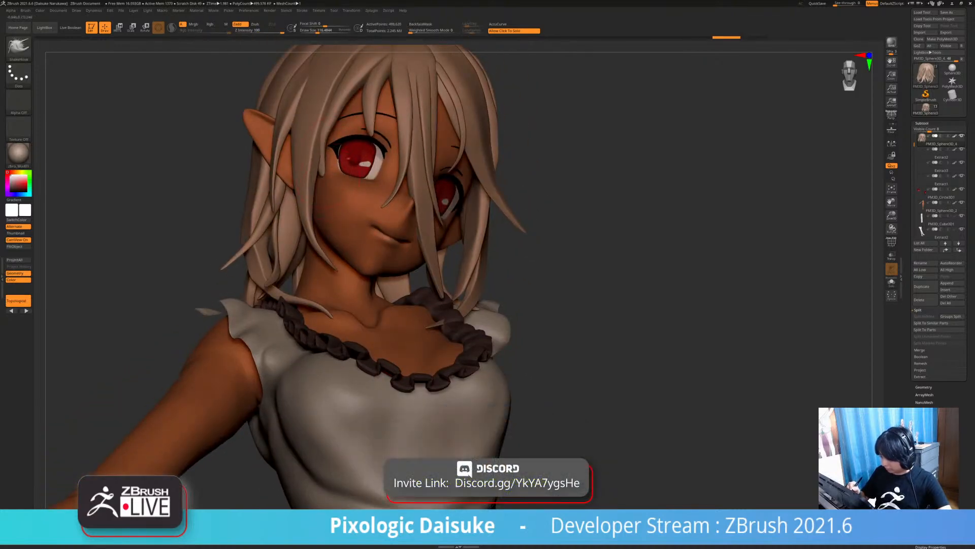
Undo the last hair stroke, isolate the hair and examine its strands from the side and back
mouse_move(331, 186)
right_down()
mouse_move(314, 203)
mouse_move(329, 163)
mouse_move(401, 178)
right_up()
click(569, 229)
key(ctrl+z)
right_drag(355, 203, 407, 209)
right_drag(254, 216, 247, 218)
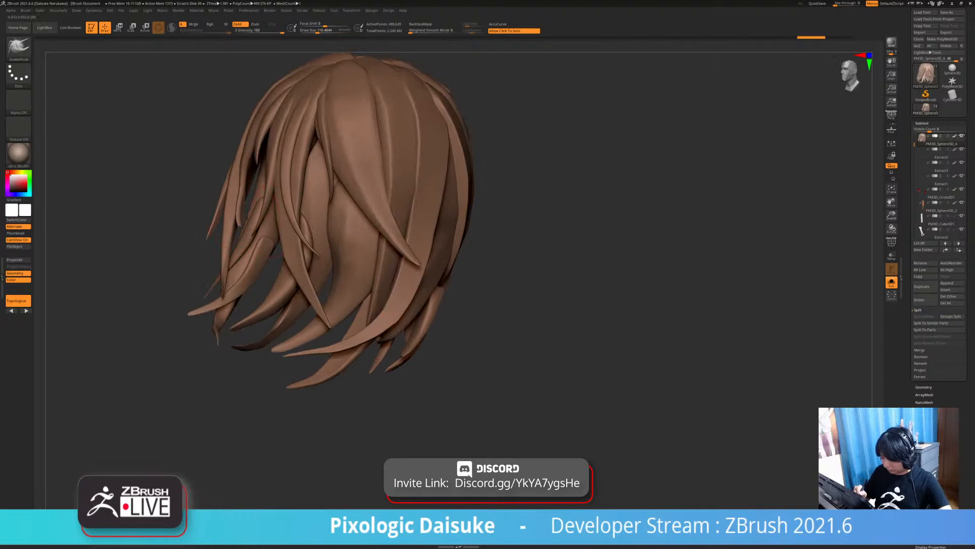
Smooth the inner hair strand along the side of the head, working on the isolated hair
key(shift)
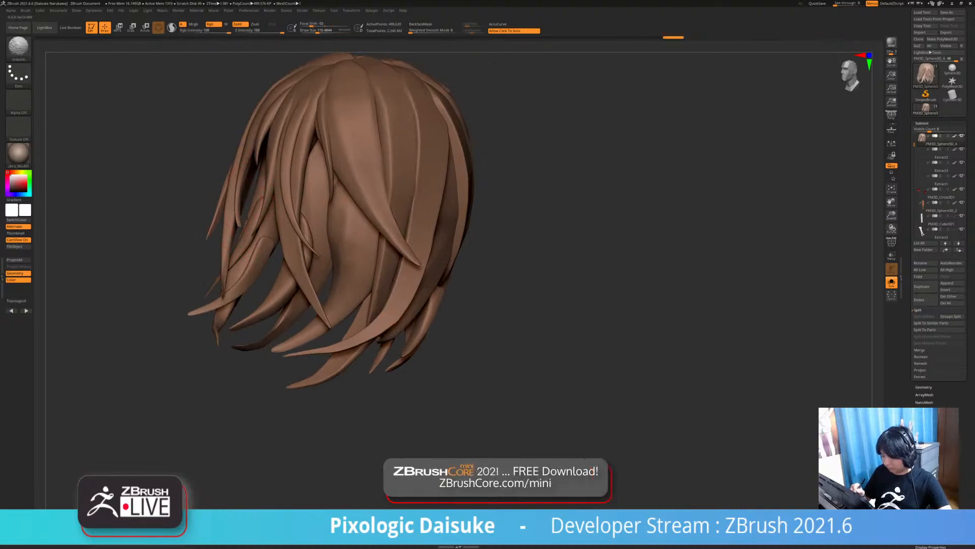
shift+drag(252, 222, 244, 228)
mouse_move(285, 229)
right_down()
mouse_move(386, 254)
mouse_move(421, 244)
mouse_move(422, 269)
mouse_move(458, 274)
right_up()
click(473, 238)
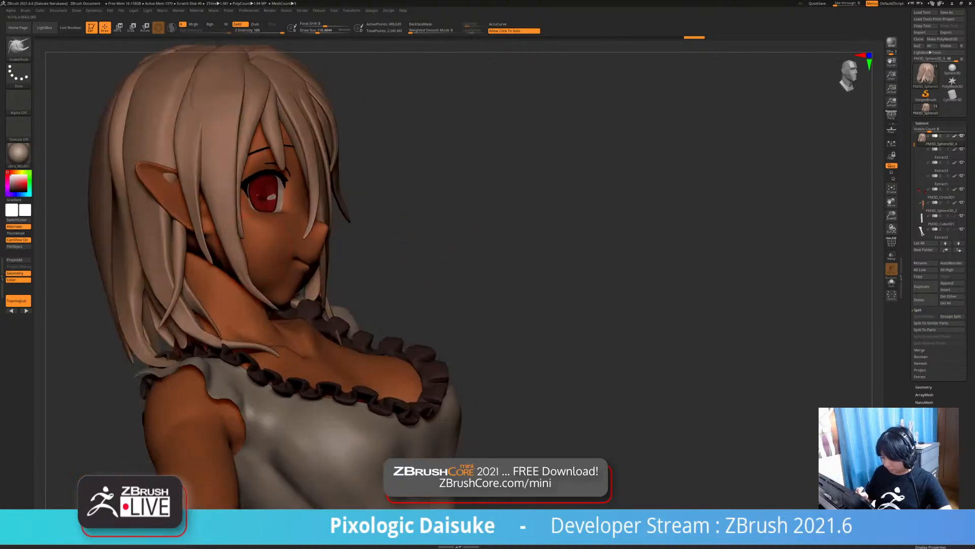
Examine the hair strands around the face, neck and shoulders from the side, front and below
right_drag(258, 244, 246, 261)
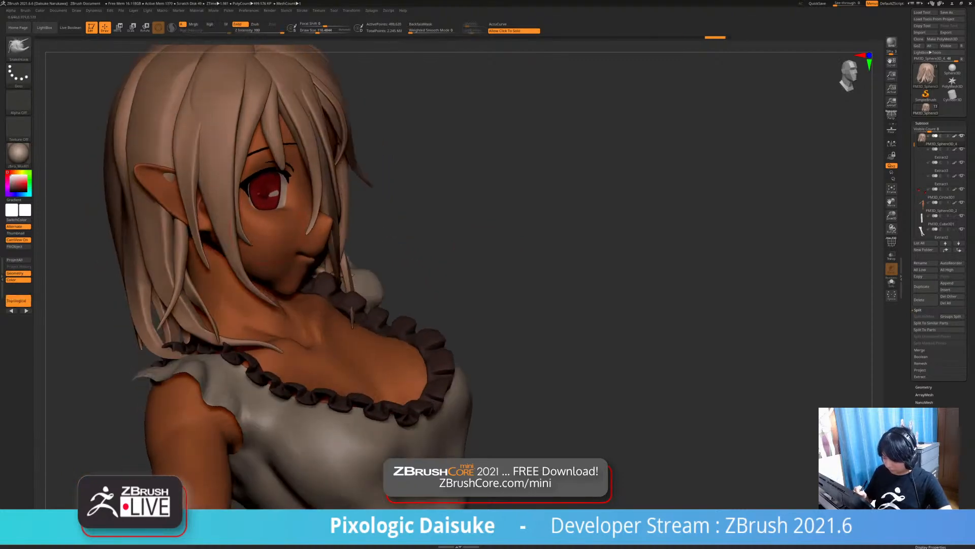
mouse_move(315, 254)
right_down()
mouse_move(274, 256)
mouse_move(254, 228)
mouse_move(208, 228)
mouse_move(282, 236)
mouse_move(315, 269)
mouse_move(304, 213)
mouse_move(314, 181)
mouse_move(322, 184)
mouse_move(314, 186)
mouse_move(300, 153)
mouse_move(351, 285)
mouse_move(371, 261)
right_up()
right_click(371, 262)
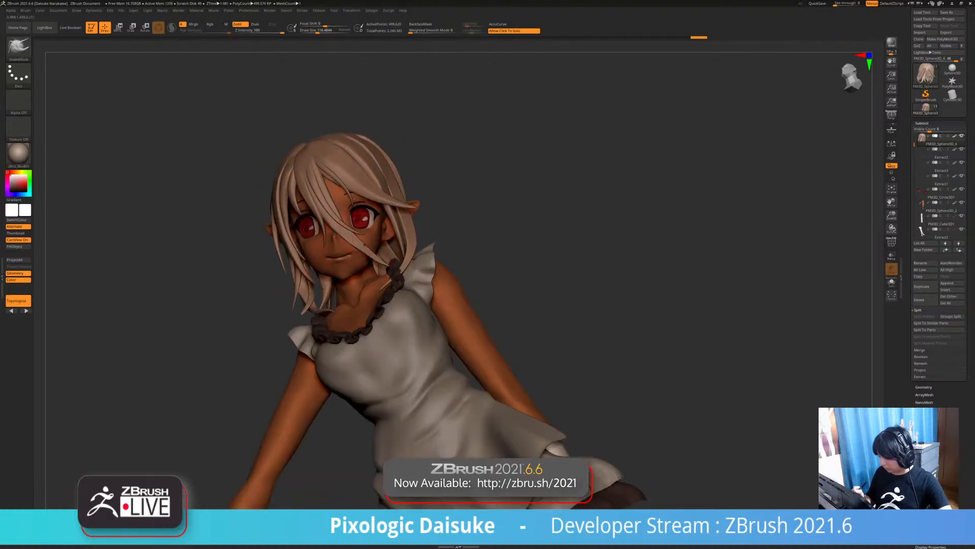
mouse_move(350, 233)
right_down()
mouse_move(292, 229)
mouse_move(366, 229)
right_up()
mouse_move(500, 288)
alt+right_down()
mouse_move(475, 219)
mouse_move(472, 257)
alt+right_up()
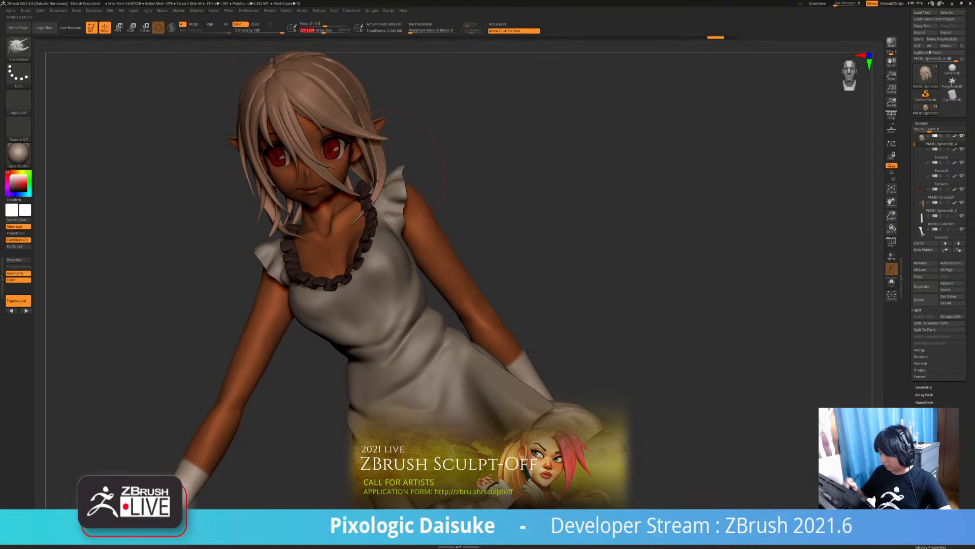
right_drag(386, 127, 371, 226)
mouse_move(244, 254)
right_down()
mouse_move(332, 266)
mouse_move(344, 253)
mouse_move(295, 254)
right_up()
right_drag(356, 213, 382, 165)
right_drag(455, 175, 413, 180)
mouse_move(387, 127)
ctrl+right_down()
mouse_move(392, 154)
mouse_move(390, 119)
mouse_move(447, 133)
mouse_move(431, 114)
ctrl+right_up()
mouse_move(325, 219)
right_down()
mouse_move(353, 275)
mouse_move(402, 310)
right_up()
mouse_move(386, 264)
right_down()
mouse_move(361, 249)
mouse_move(333, 204)
mouse_move(350, 222)
right_up()
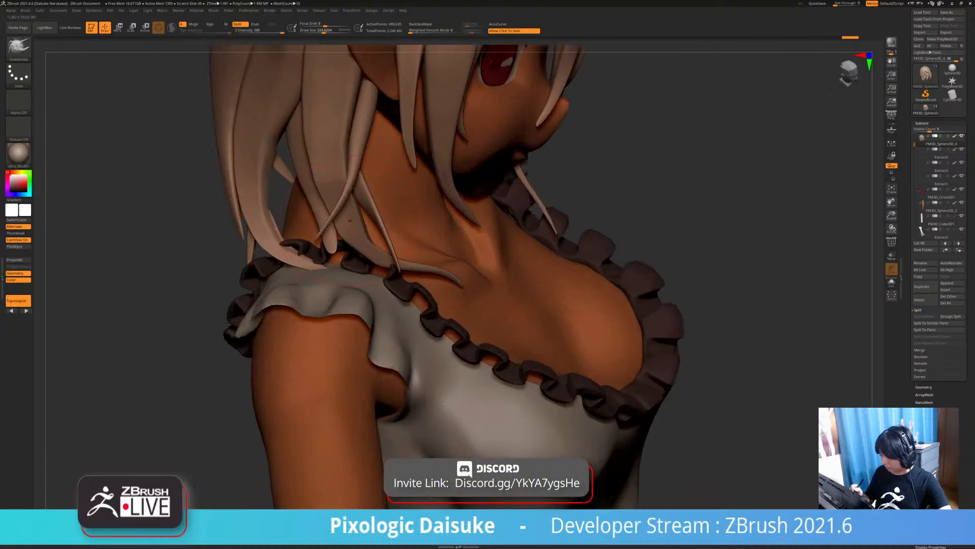
Undo the last stroke on the hair strand beside the neck, and make the skirt mesh the active subtool
key(ctrl+z)
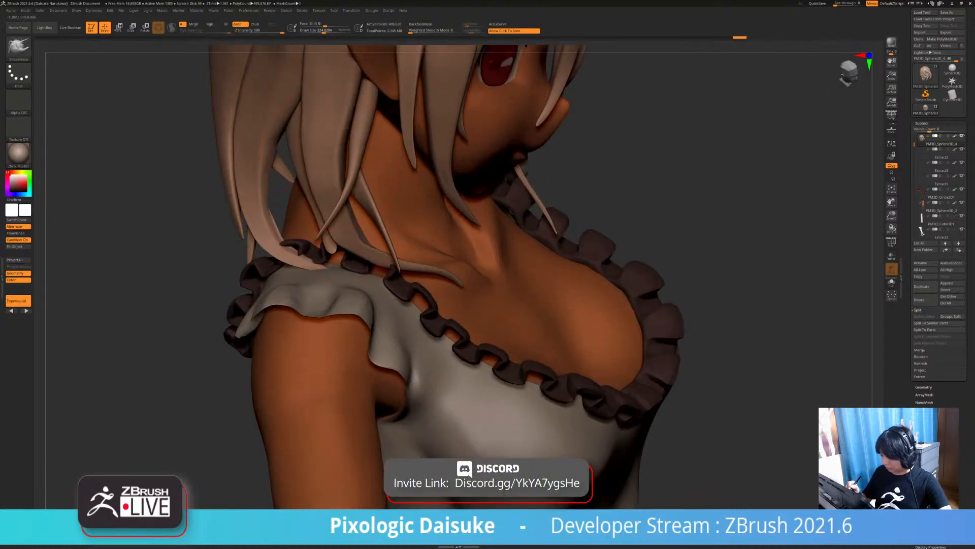
key(shift)
mouse_move(380, 258)
ctrl+right_down()
mouse_move(361, 223)
mouse_move(284, 206)
ctrl+right_up()
mouse_move(304, 274)
right_down()
mouse_move(538, 259)
mouse_move(549, 285)
mouse_move(645, 264)
mouse_move(643, 219)
right_up()
alt+click(340, 249)
right_drag(508, 254, 605, 254)
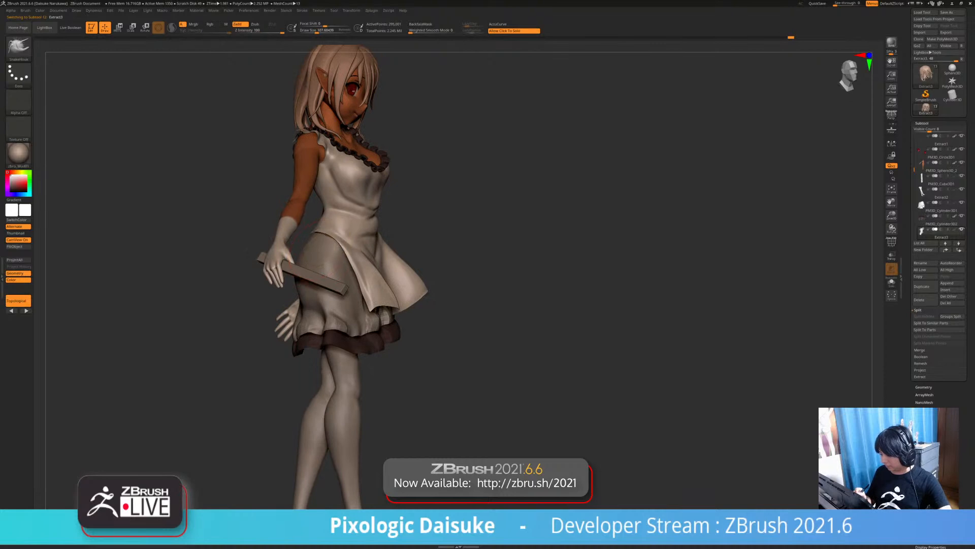
alt+click(326, 251)
right_drag(310, 251, 330, 250)
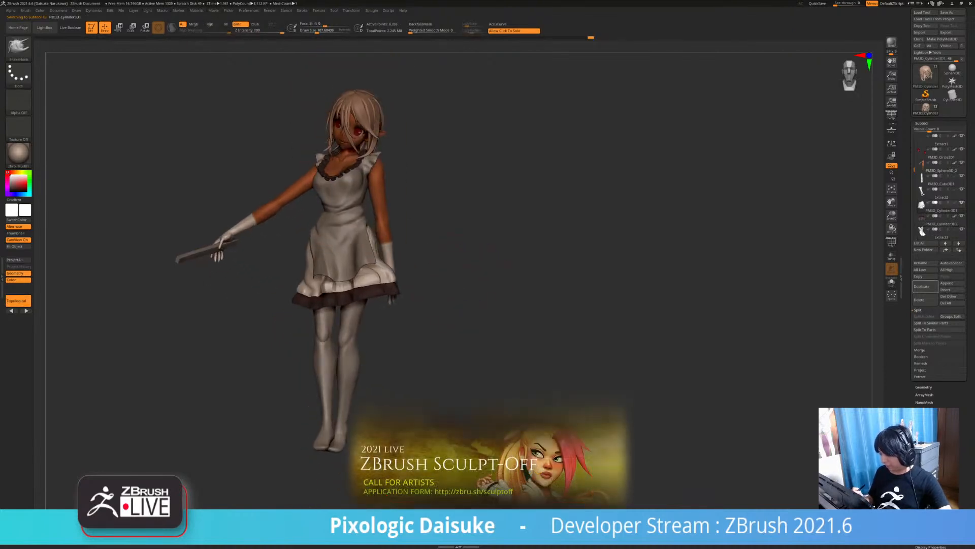
key(shift)
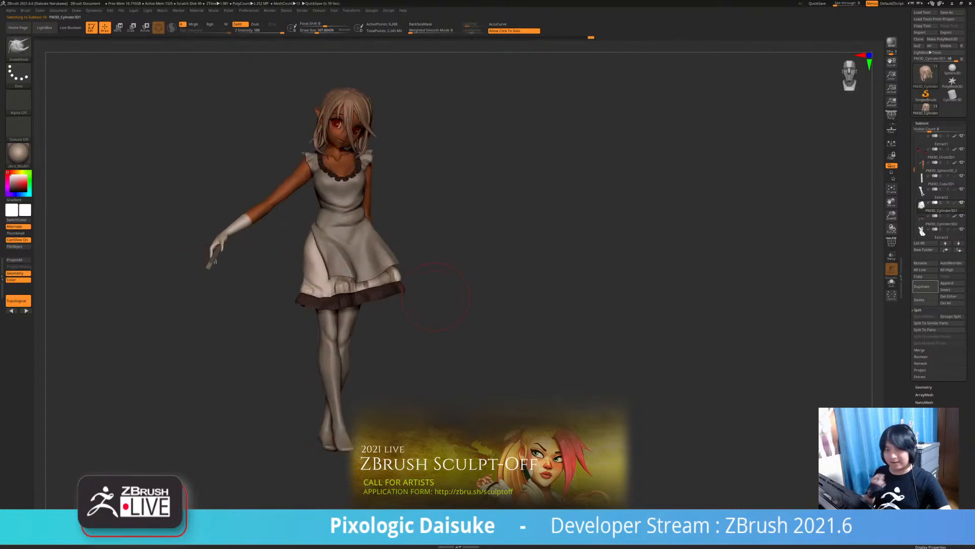
Make the body the active subtool and lasso-mask the shoulder and upper arm of the outstretched arm
alt+click(299, 196)
ctrl+right_drag(300, 197, 319, 312)
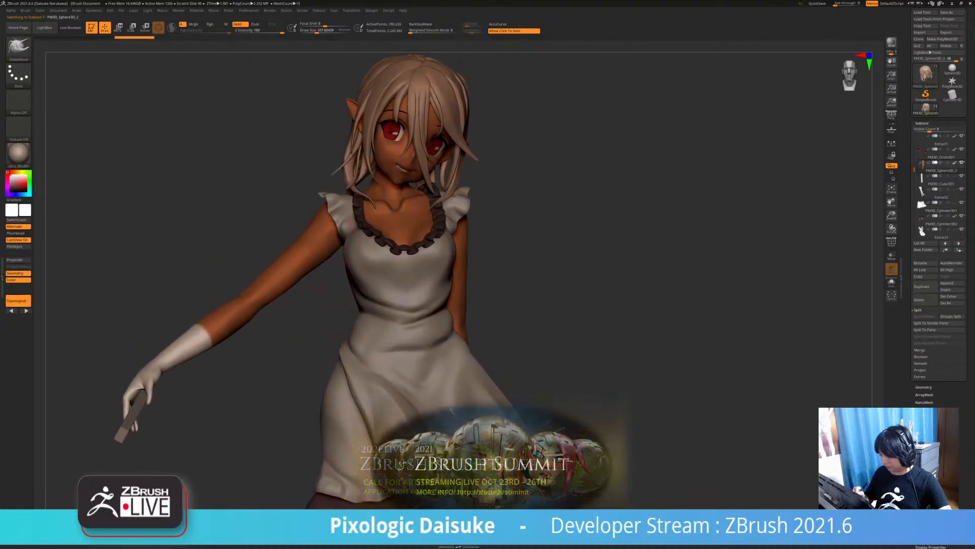
click(319, 304)
mouse_move(325, 281)
ctrl+mouse_down()
mouse_move(280, 254)
mouse_move(344, 187)
ctrl+mouse_up()
ctrl+alt+drag(325, 286, 249, 274)
mouse_move(330, 200)
ctrl+right_down()
mouse_move(366, 209)
mouse_move(375, 194)
ctrl+right_up()
ctrl+drag(375, 196, 335, 285)
mouse_move(398, 208)
right_down()
mouse_move(564, 208)
mouse_move(604, 219)
right_up()
right_drag(313, 172, 312, 202)
mouse_move(312, 155)
ctrl+alt+mouse_down()
mouse_move(298, 261)
mouse_move(244, 168)
ctrl+alt+mouse_up()
right_drag(317, 120, 111, 125)
click(636, 242)
mouse_move(635, 242)
ctrl+right_down()
mouse_move(627, 206)
mouse_move(584, 198)
mouse_move(563, 213)
mouse_move(554, 199)
ctrl+right_up()
alt+right_drag(611, 265, 578, 264)
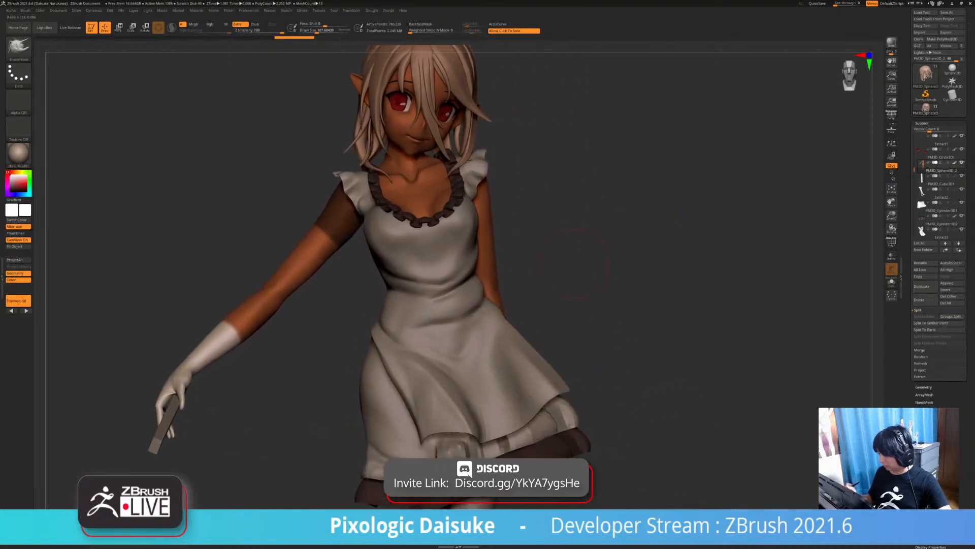
click(586, 269)
click(587, 269)
click(587, 270)
click(586, 269)
mouse_move(587, 270)
mouse_down()
mouse_move(693, 271)
mouse_move(565, 282)
mouse_move(582, 279)
mouse_up()
click(658, 282)
click(581, 284)
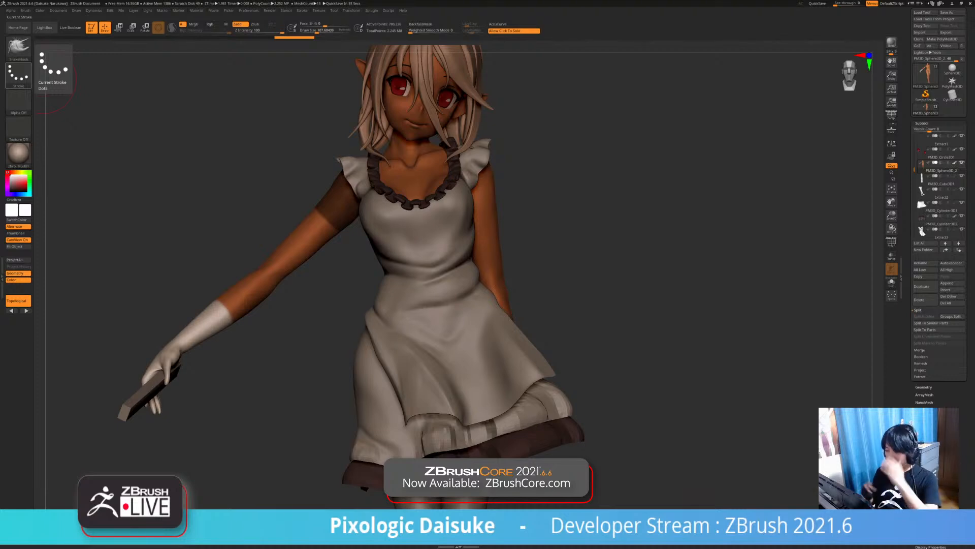
Isolate the body and refine the lasso mask around the top of the shoulder
mouse_move(538, 274)
mouse_down()
mouse_move(602, 277)
mouse_move(557, 277)
mouse_up()
click(557, 277)
click(557, 277)
click(557, 278)
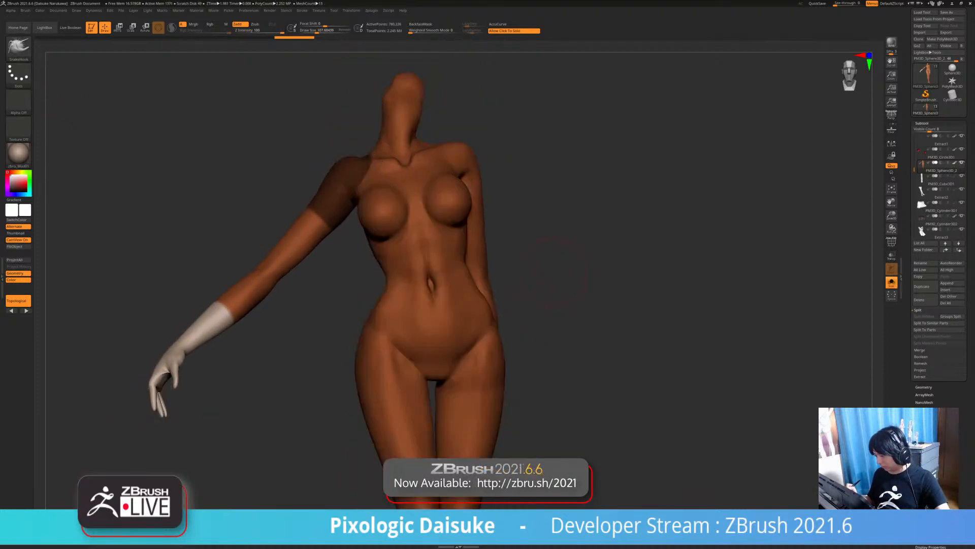
ctrl+right_drag(557, 277, 558, 313)
ctrl+right_drag(370, 119, 372, 134)
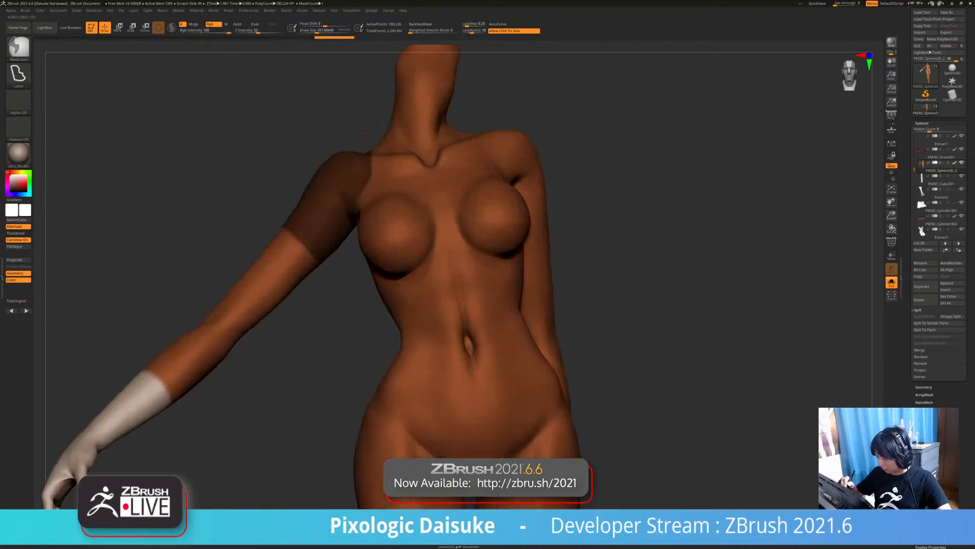
ctrl+right_drag(386, 157, 385, 140)
right_drag(385, 140, 477, 145)
ctrl+drag(342, 147, 375, 145)
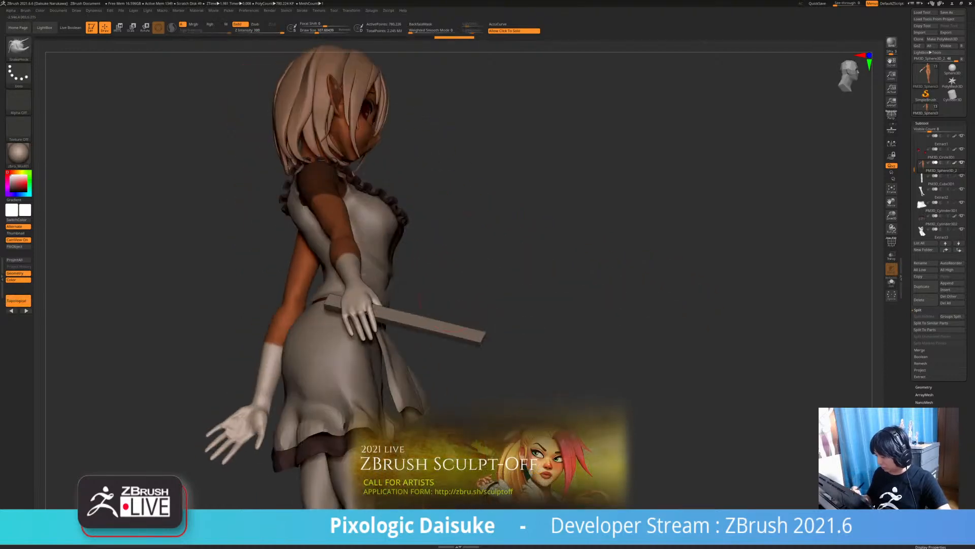
Extract the masked upper arm as a separate sleeve mesh and inflate it with the Deformation settings
right_drag(531, 318, 568, 303)
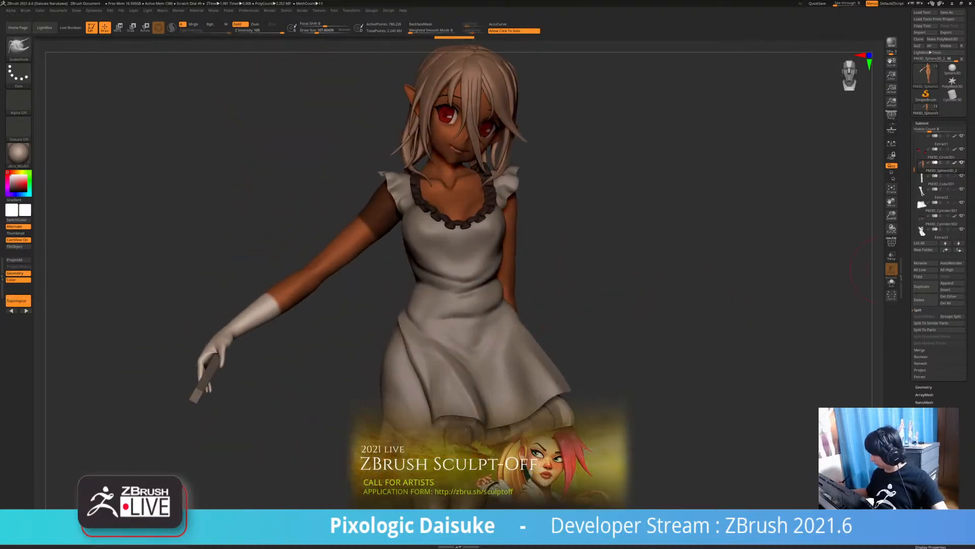
click(920, 377)
click(919, 353)
click(919, 363)
click(922, 123)
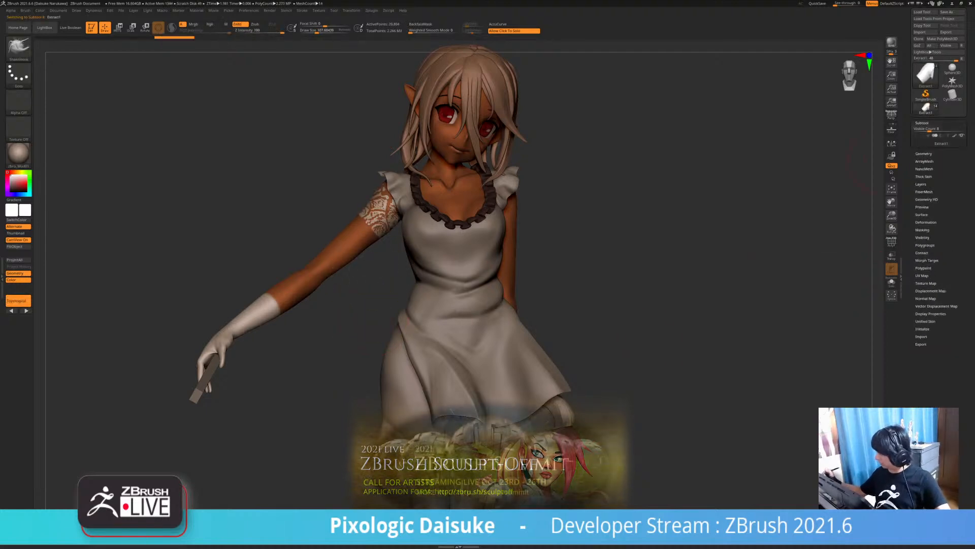
click(926, 198)
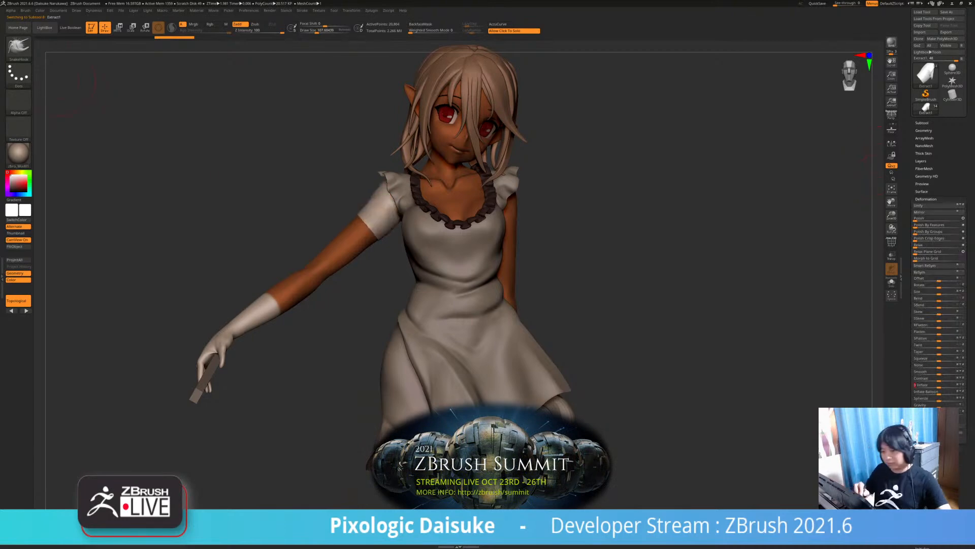
Shape the back of the extracted sleeve near the armpit with the TrimDynamic brush
click(18, 47)
mouse_move(148, 264)
mouse_down()
mouse_move(346, 229)
mouse_move(309, 220)
mouse_up()
ctrl+right_drag(309, 220, 322, 198)
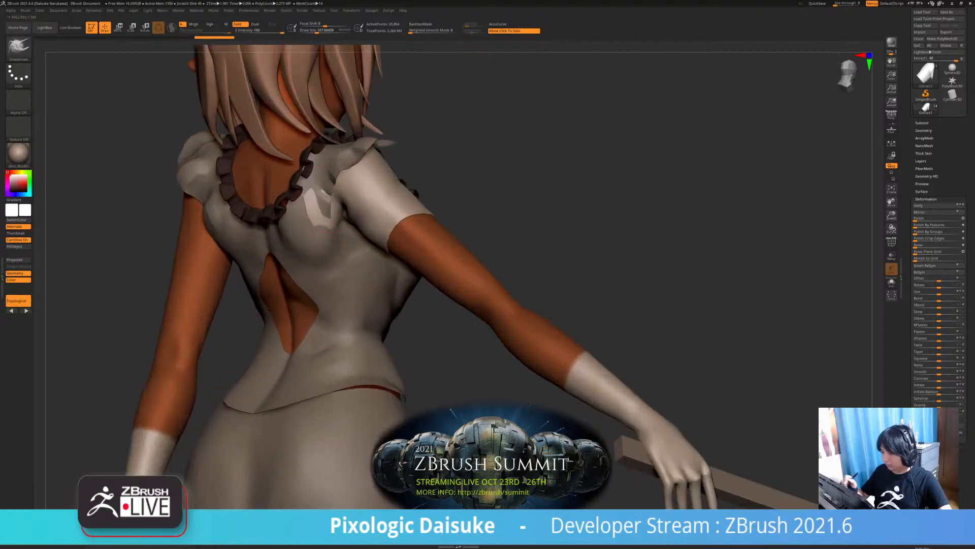
key(b)
key(t)
key(d)
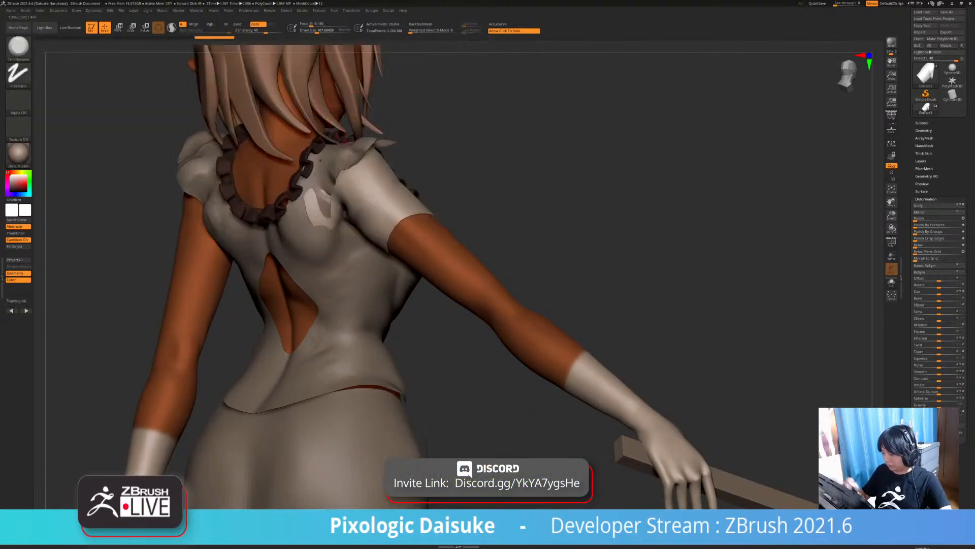
right_drag(296, 237, 216, 231)
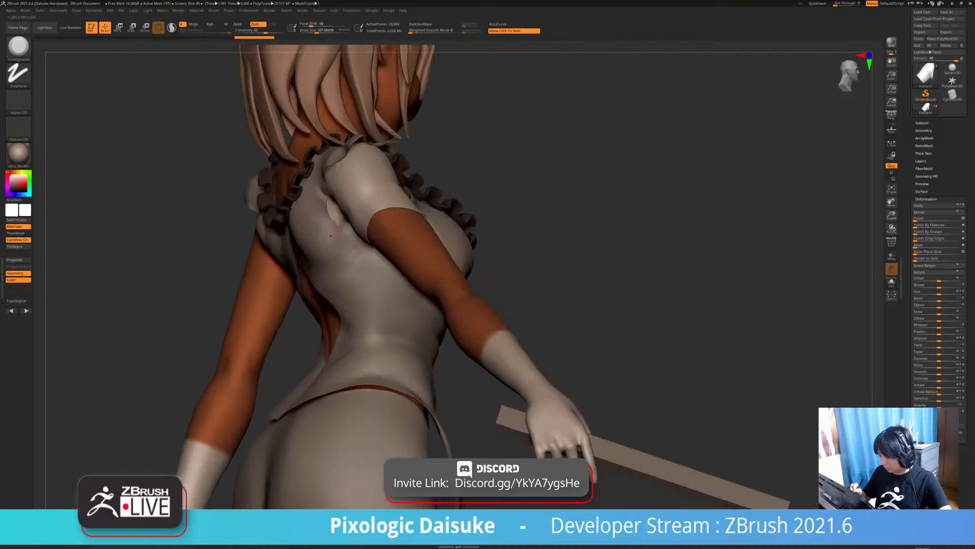
drag(337, 236, 337, 243)
mouse_move(290, 242)
right_down()
mouse_move(332, 247)
mouse_move(254, 274)
mouse_move(190, 268)
right_up()
mouse_move(391, 264)
alt+right_down()
mouse_move(338, 278)
mouse_move(395, 286)
mouse_move(285, 289)
alt+right_up()
Pull the sleeve surface outward at the shoulder and back to form a rounded puff shape
click(19, 47)
click(267, 54)
mouse_move(325, 229)
right_down()
mouse_move(468, 229)
mouse_move(386, 261)
mouse_move(269, 256)
right_up()
drag(301, 246, 303, 239)
mouse_move(416, 272)
right_down()
mouse_move(363, 281)
mouse_move(378, 281)
mouse_move(388, 257)
mouse_move(508, 270)
right_up()
ctrl+right_drag(340, 277, 353, 318)
right_drag(386, 229, 485, 231)
drag(376, 185, 365, 182)
mouse_move(365, 214)
right_down()
mouse_move(457, 218)
mouse_move(416, 224)
mouse_move(357, 163)
right_up()
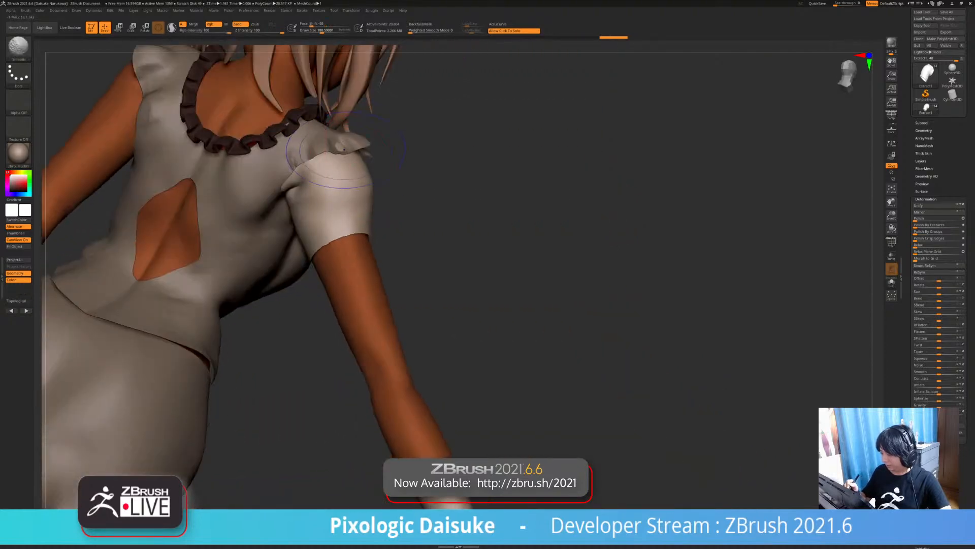
Bulge out the front of the puff sleeve, keeping the sleeve as the active subtool
right_drag(437, 223, 393, 206)
drag(357, 199, 365, 205)
right_drag(432, 178, 442, 197)
alt+click(444, 168)
alt+click(438, 196)
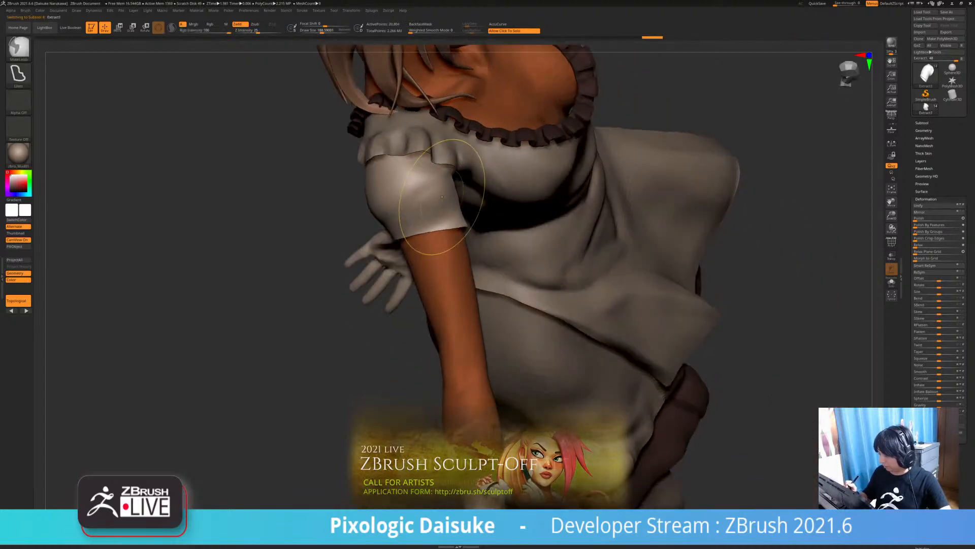
drag(442, 197, 437, 196)
Build up gathered fabric above the cuff on the sleeve's front and back with the ClayBuildup brush, smoothing the front strokes
key(b)
key(c)
key(b)
mouse_move(300, 60)
right_down()
mouse_move(425, 195)
mouse_move(457, 199)
right_up()
shift+drag(432, 198, 459, 194)
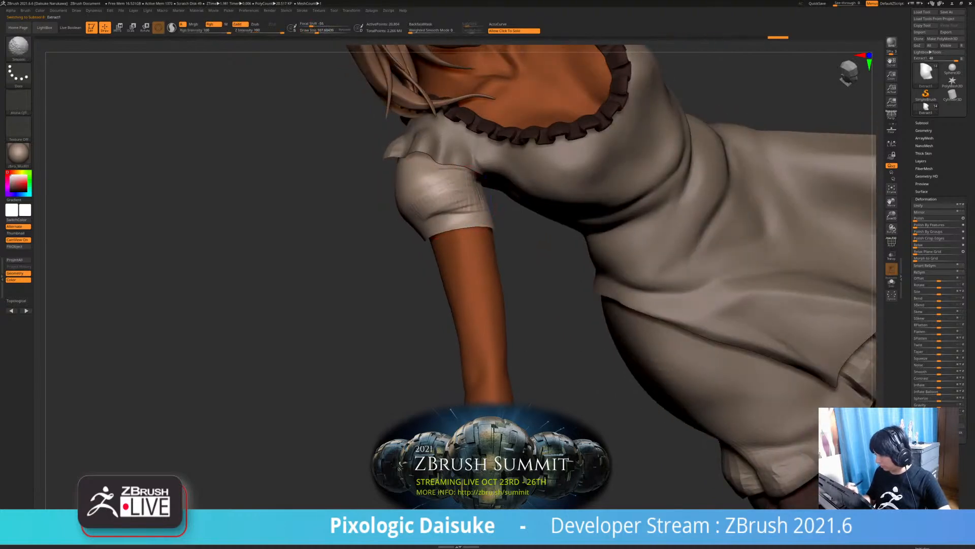
right_drag(451, 183, 403, 231)
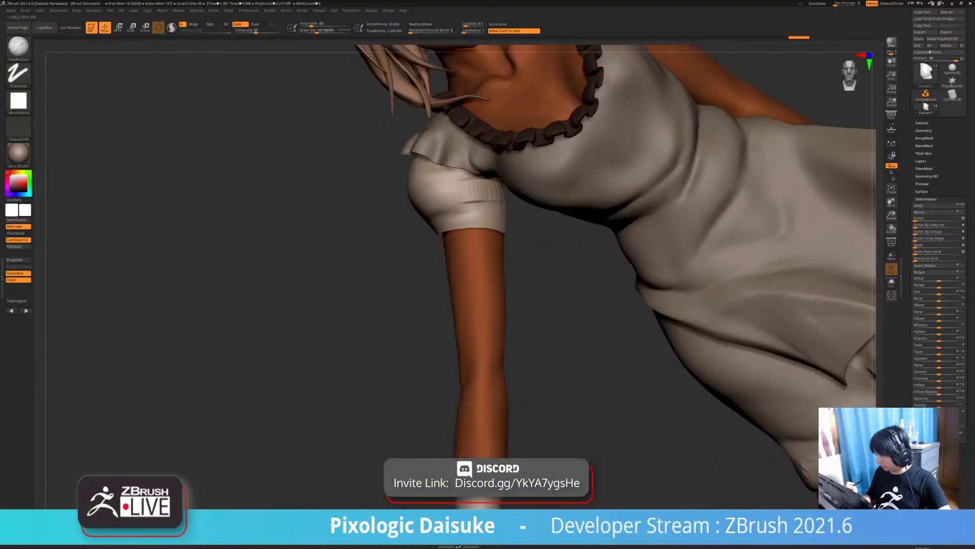
shift+drag(473, 190, 491, 178)
right_drag(472, 193, 376, 214)
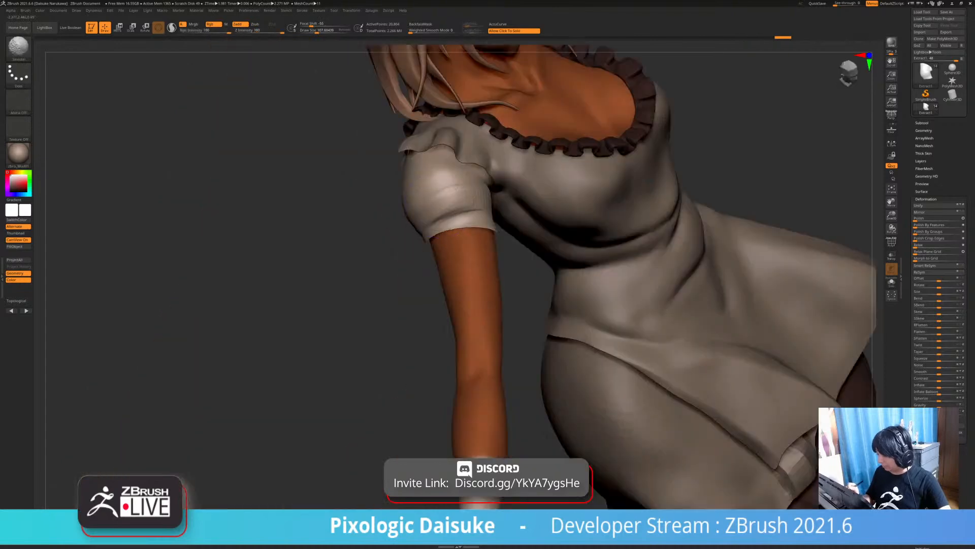
right_drag(481, 197, 574, 190)
drag(379, 215, 362, 253)
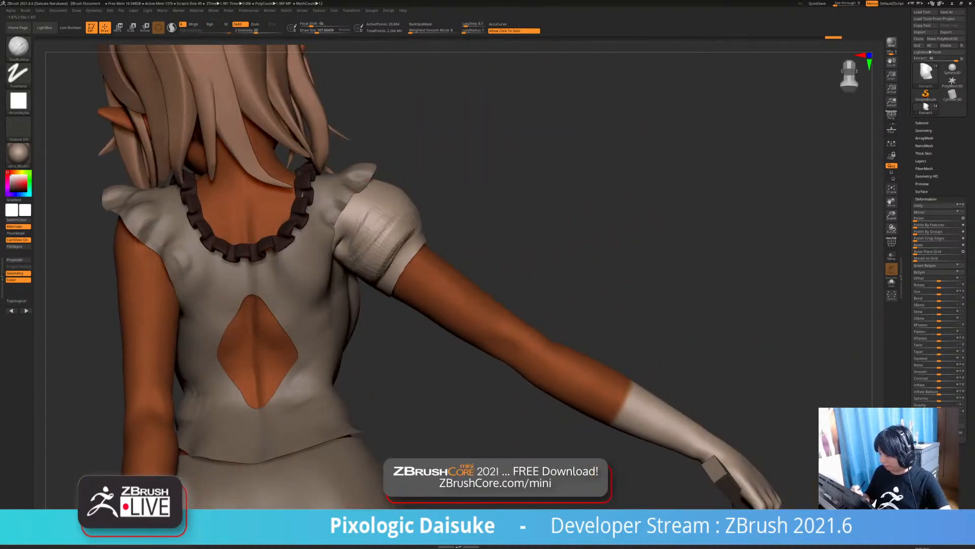
Mask the sleeve except for its cuff and move the cuff down the arm to lengthen the sleeve
mouse_move(374, 256)
ctrl+right_down()
mouse_move(378, 223)
mouse_move(254, 218)
mouse_move(470, 219)
mouse_move(325, 231)
mouse_move(413, 235)
mouse_move(392, 277)
mouse_move(401, 307)
mouse_move(429, 249)
mouse_move(373, 264)
mouse_move(389, 244)
mouse_move(391, 284)
mouse_move(363, 282)
mouse_move(331, 316)
ctrl+right_up()
mouse_move(359, 260)
ctrl+mouse_down()
mouse_move(346, 331)
mouse_move(337, 325)
ctrl+mouse_up()
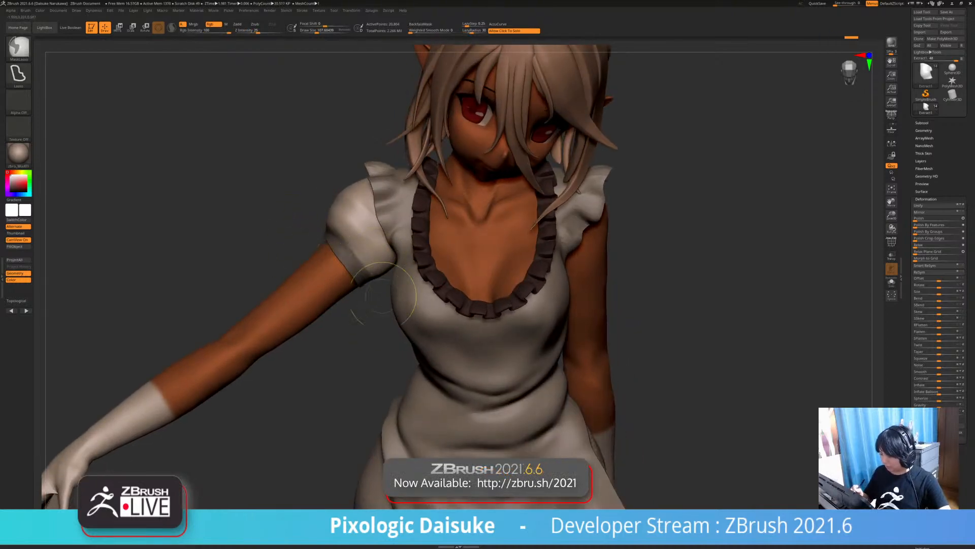
ctrl+click(360, 319)
key(w)
alt+click(351, 261)
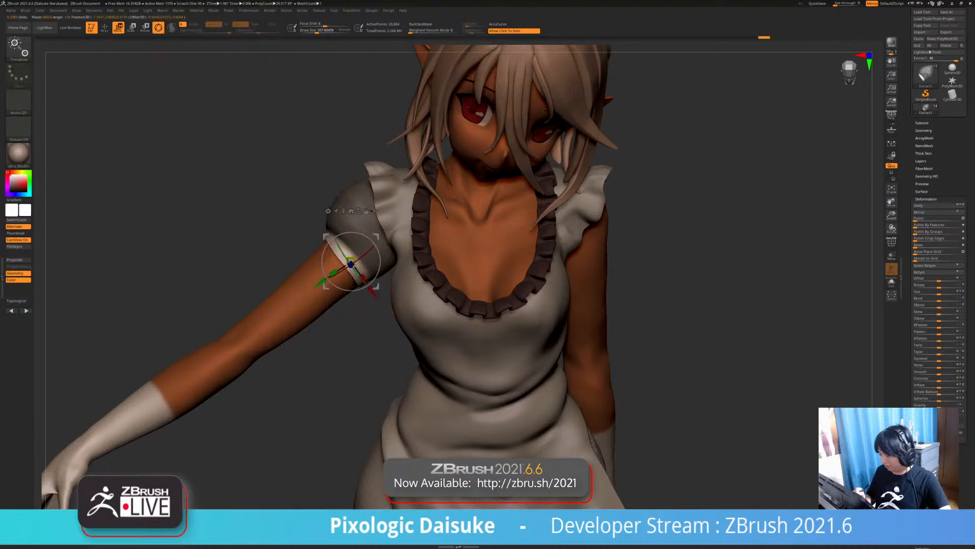
mouse_move(351, 262)
mouse_down()
mouse_move(339, 279)
mouse_move(342, 270)
mouse_up()
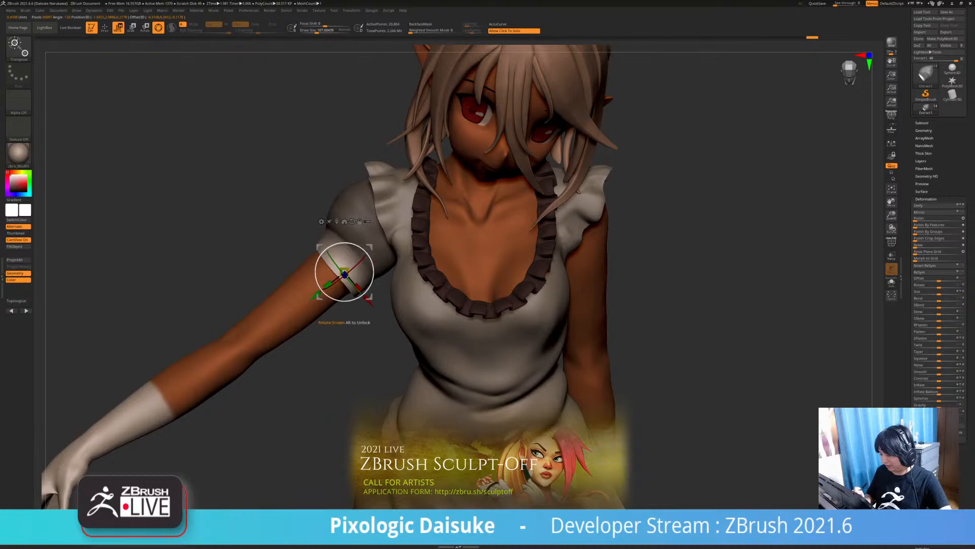
ctrl+drag(358, 321, 370, 332)
key(q)
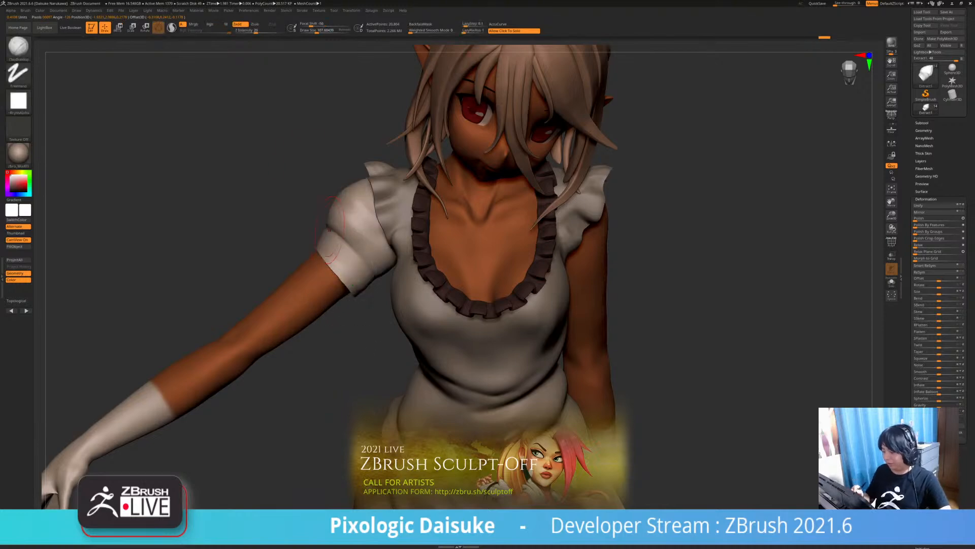
Pull out the puff above the cuff on the sleeve's front and back with the SnakeHook brush
key(b)
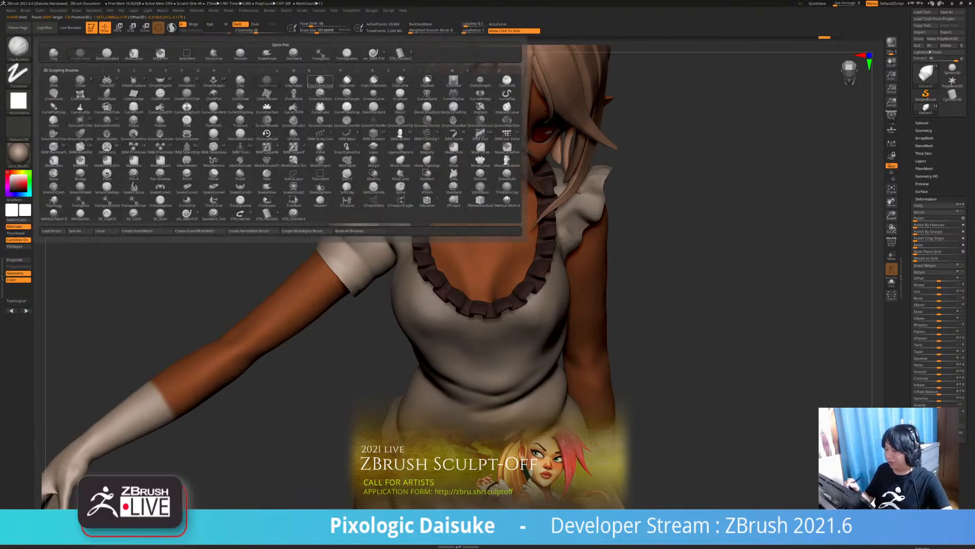
key(s)
key(h)
drag(265, 152, 270, 114)
drag(340, 249, 330, 242)
drag(218, 193, 432, 196)
drag(386, 223, 462, 217)
drag(306, 220, 281, 213)
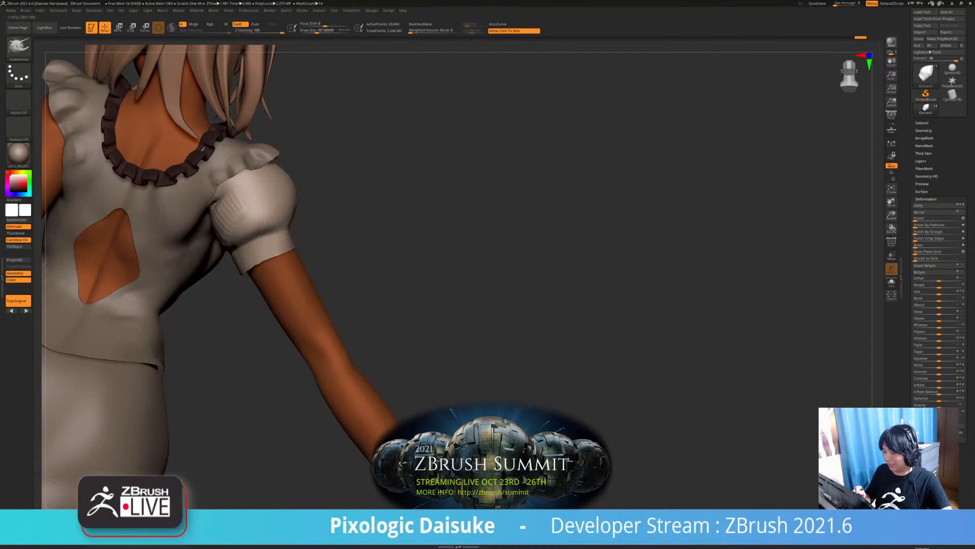
Refine the sleeve's silhouette around the puff and cuff with further SnakeHook strokes from several angles
drag(335, 243, 300, 231)
drag(270, 242, 273, 248)
mouse_move(355, 228)
mouse_down()
mouse_move(289, 226)
mouse_move(306, 225)
mouse_up()
drag(366, 228, 264, 229)
mouse_move(350, 224)
right_down()
mouse_move(330, 223)
mouse_move(333, 231)
right_up()
drag(345, 231, 358, 239)
mouse_move(305, 224)
right_down()
mouse_move(328, 224)
mouse_move(326, 195)
right_up()
mouse_move(325, 203)
right_down()
mouse_move(376, 208)
mouse_move(282, 219)
mouse_move(284, 246)
mouse_move(210, 235)
right_up()
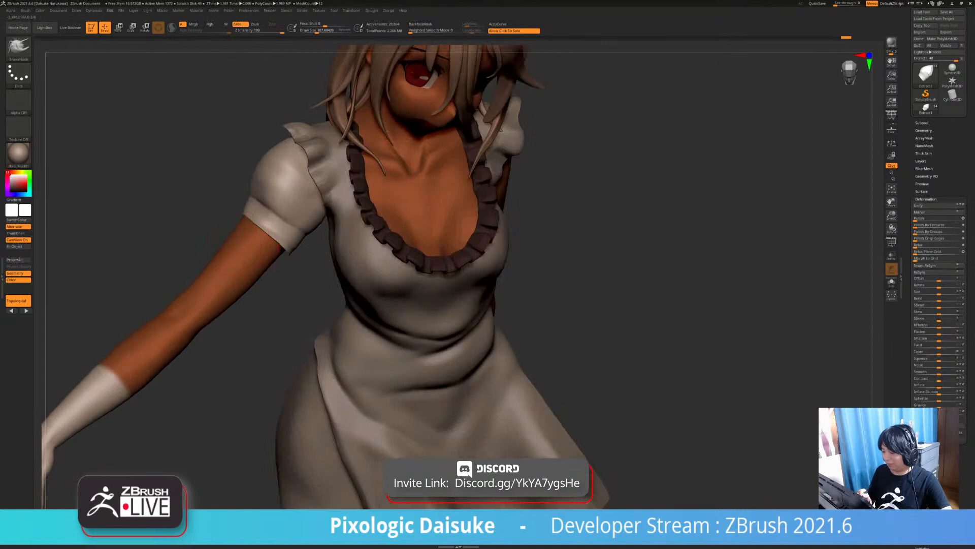
Tuck in the puffed sleeve's outer surface above the cuff with small SnakeHook strokes from several angles
drag(244, 238, 254, 231)
right_drag(218, 238, 407, 237)
drag(219, 205, 226, 211)
right_drag(315, 231, 246, 226)
drag(252, 204, 258, 210)
mouse_move(270, 229)
right_down()
mouse_move(203, 229)
mouse_move(277, 218)
right_up()
drag(263, 189, 266, 197)
right_drag(277, 219, 203, 221)
drag(277, 199, 282, 205)
mouse_move(285, 228)
right_down()
mouse_move(251, 232)
mouse_move(259, 228)
right_up()
drag(271, 196, 276, 201)
right_drag(254, 224, 295, 223)
drag(280, 191, 284, 196)
right_drag(269, 213, 293, 203)
drag(275, 195, 271, 193)
Nudge the sleeve's cuff and underside inward with short SnakeHook strokes
mouse_move(274, 203)
right_down()
mouse_move(290, 203)
mouse_move(277, 250)
mouse_move(267, 248)
right_up()
drag(257, 238, 251, 236)
right_drag(275, 223, 295, 236)
drag(325, 241, 320, 238)
mouse_move(305, 229)
right_down()
mouse_move(325, 242)
mouse_move(340, 235)
right_up()
drag(324, 252, 320, 249)
mouse_move(323, 252)
ctrl+right_down()
mouse_move(320, 203)
mouse_move(356, 244)
ctrl+right_up()
mouse_move(354, 352)
right_down()
mouse_move(229, 335)
mouse_move(198, 320)
right_up()
mouse_move(315, 167)
ctrl+right_down()
mouse_move(319, 214)
mouse_move(305, 203)
mouse_move(303, 178)
ctrl+right_up()
Build up lengthwise folds on the back of the puffed sleeve with the ClayBuildup brush
click(19, 49)
click(81, 53)
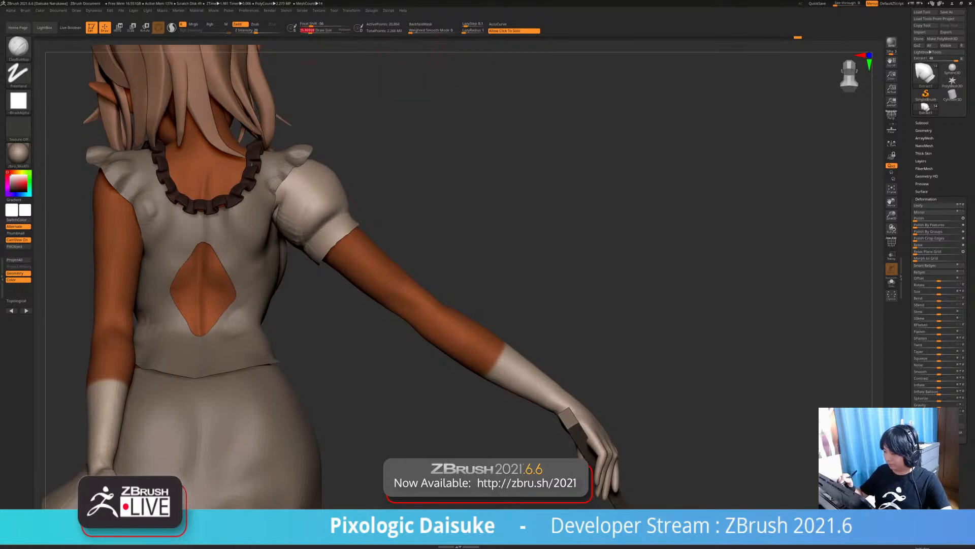
right_drag(315, 229, 314, 203)
drag(301, 196, 296, 227)
right_drag(305, 205, 305, 231)
drag(304, 196, 299, 228)
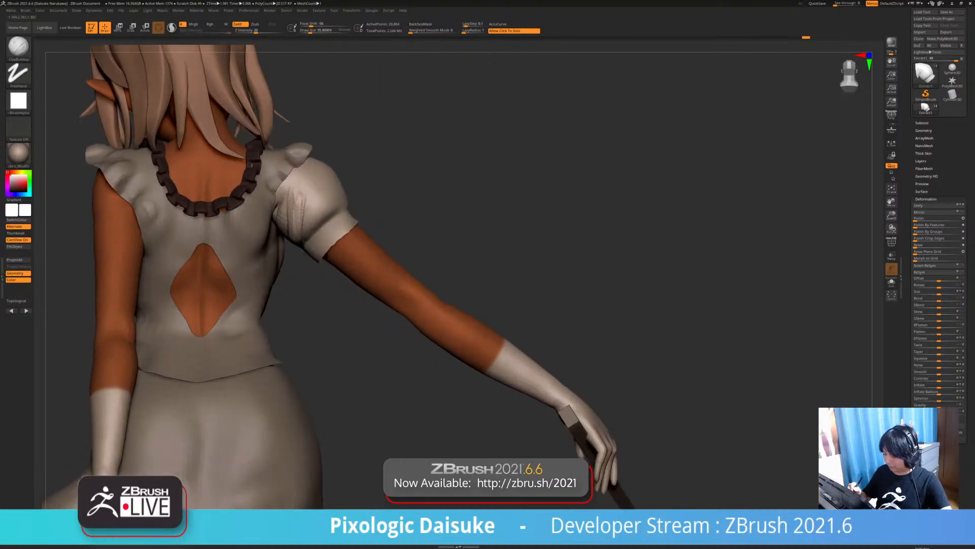
drag(319, 192, 316, 216)
mouse_move(309, 218)
right_down()
mouse_move(323, 195)
mouse_move(337, 209)
right_up()
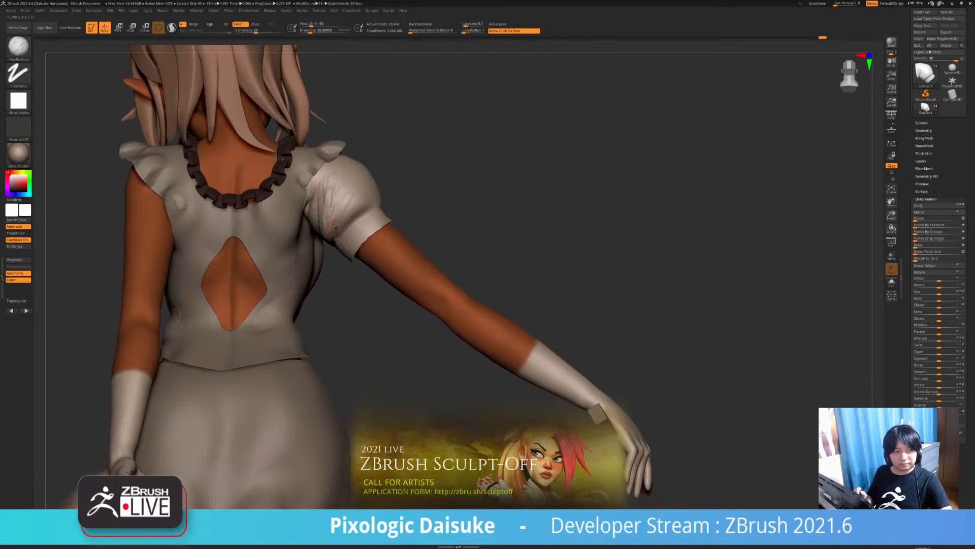
right_drag(337, 209, 359, 205)
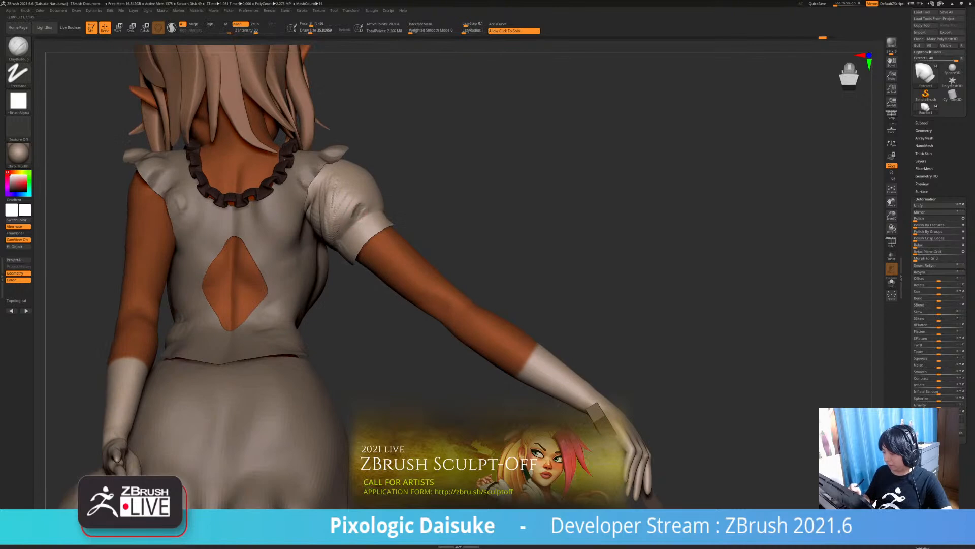
right_drag(370, 208, 394, 204)
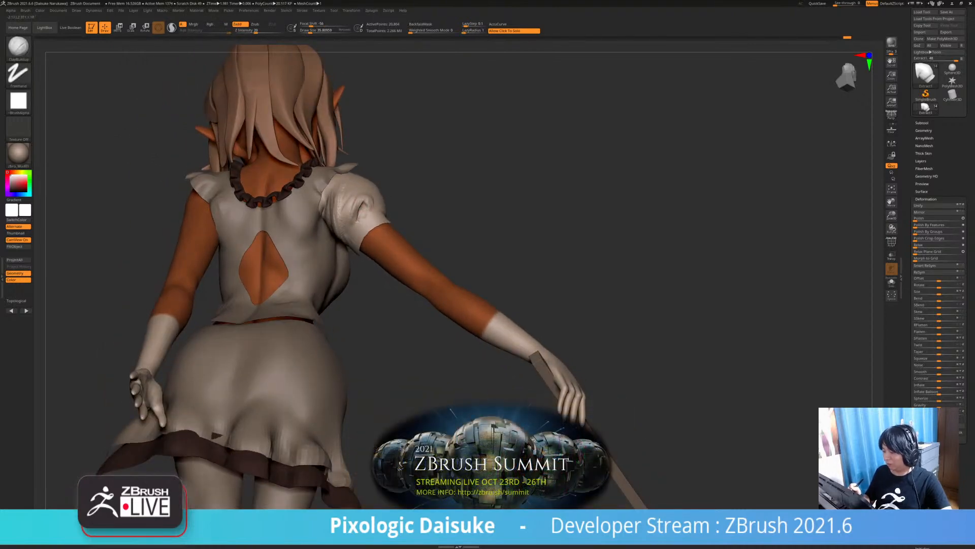
Isolate the sleeve, soften its back folds, and build up gathers above the cuff on the outer side
click(353, 208)
mouse_move(355, 200)
right_down()
mouse_move(365, 186)
mouse_move(354, 196)
right_up()
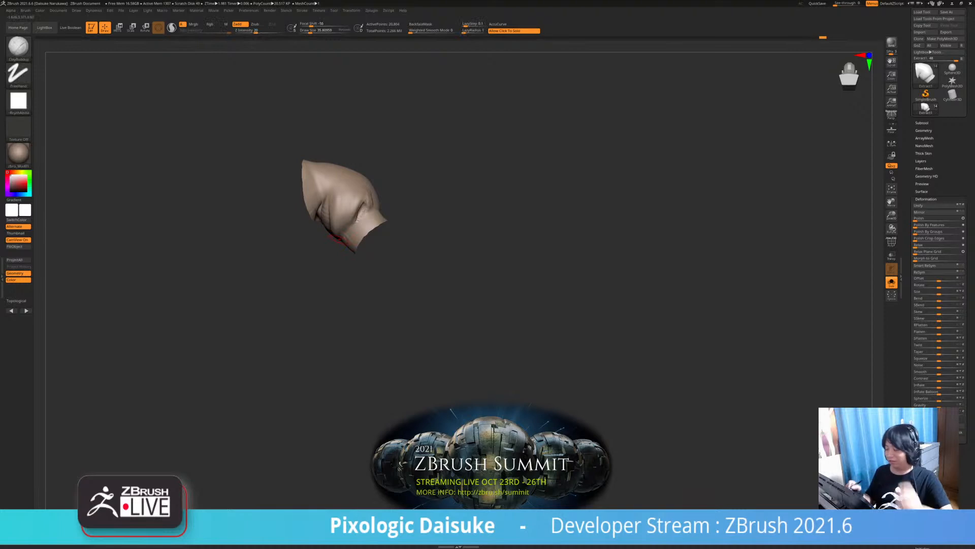
right_drag(339, 238, 361, 221)
shift+drag(357, 209, 364, 202)
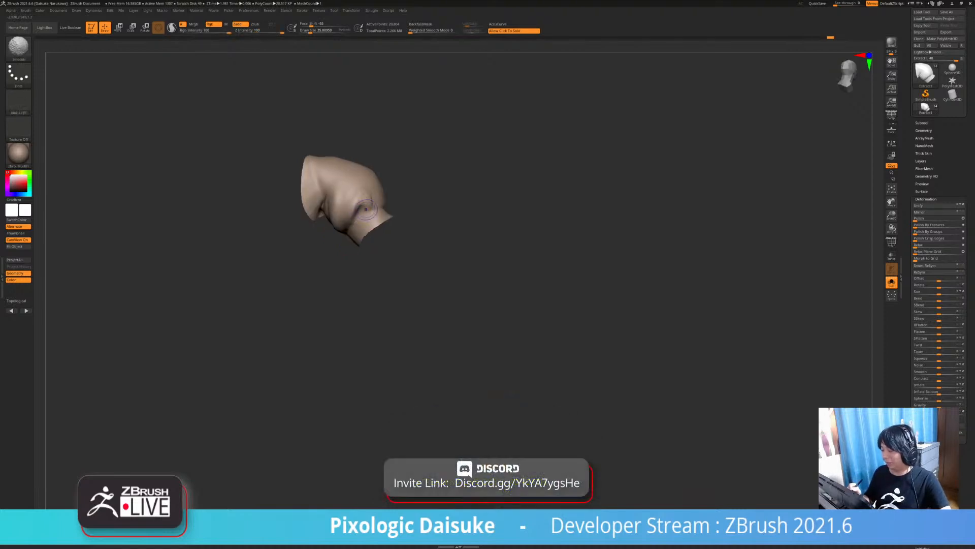
right_drag(375, 200, 381, 205)
drag(375, 205, 387, 191)
ctrl+right_drag(383, 195, 383, 211)
drag(374, 208, 387, 192)
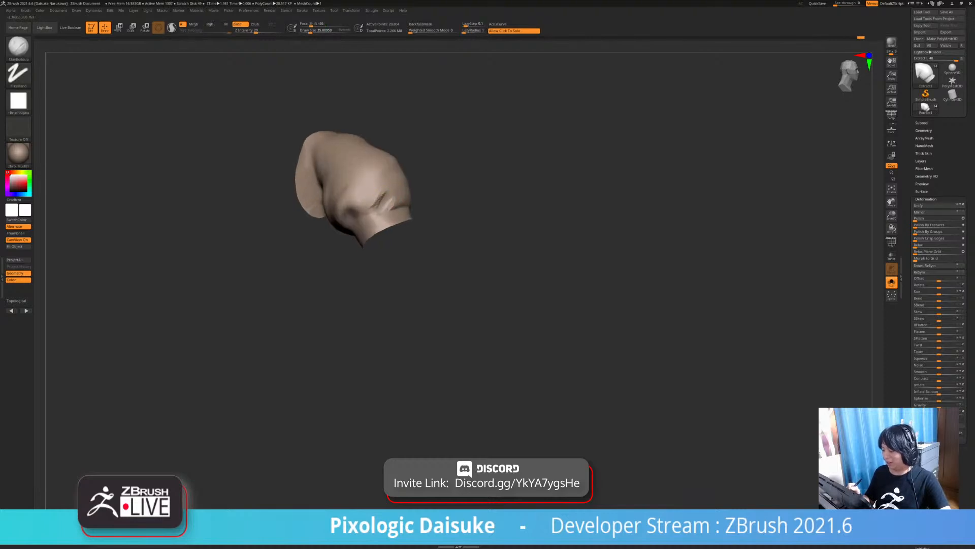
Smooth the new gathers above the cuff and bring the rest of the figure back into view
key(shift)
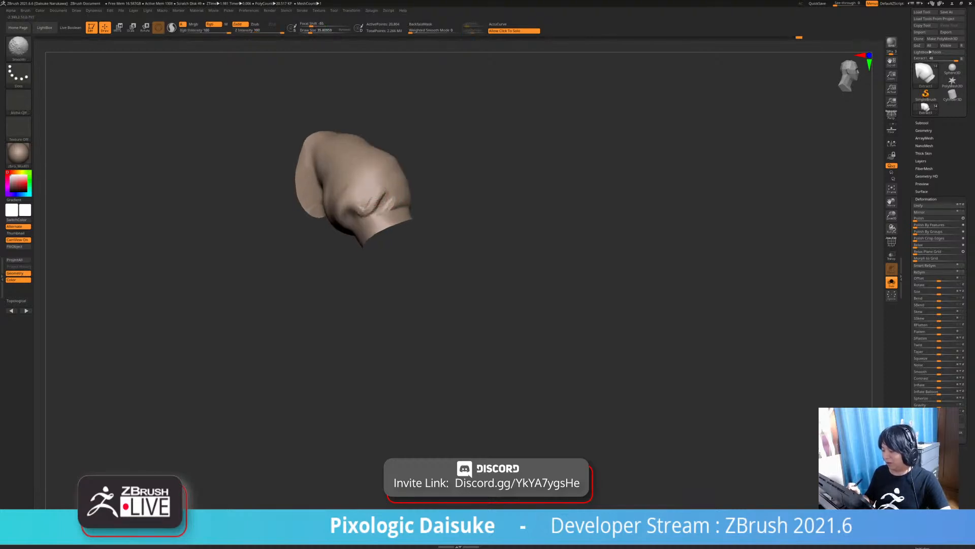
shift+drag(389, 203, 392, 199)
ctrl+right_drag(390, 204, 390, 197)
shift+drag(383, 211, 397, 206)
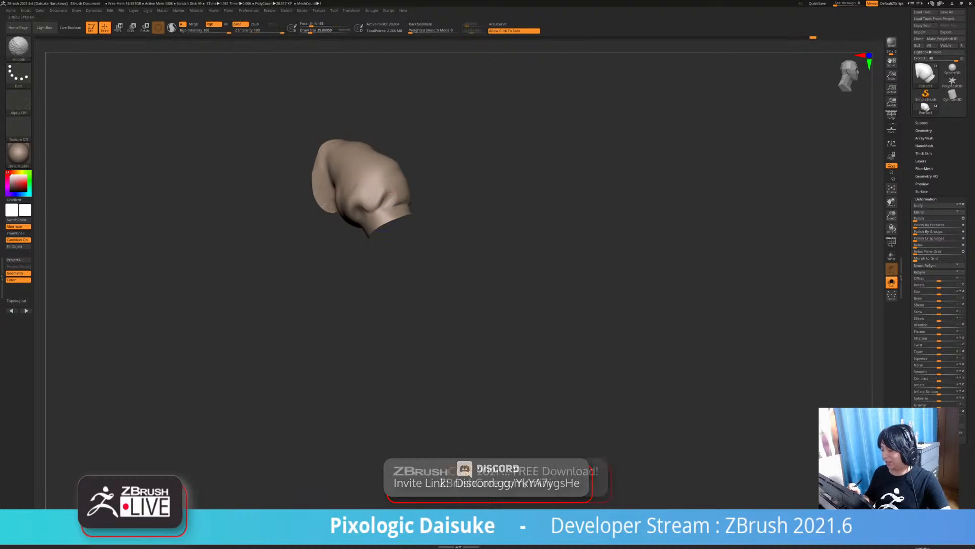
right_drag(398, 203, 417, 207)
click(417, 207)
right_drag(333, 300, 344, 233)
Touch up and smooth the folds on the sleeve's back and outer side with light ClayBuildup strokes
key(shift)
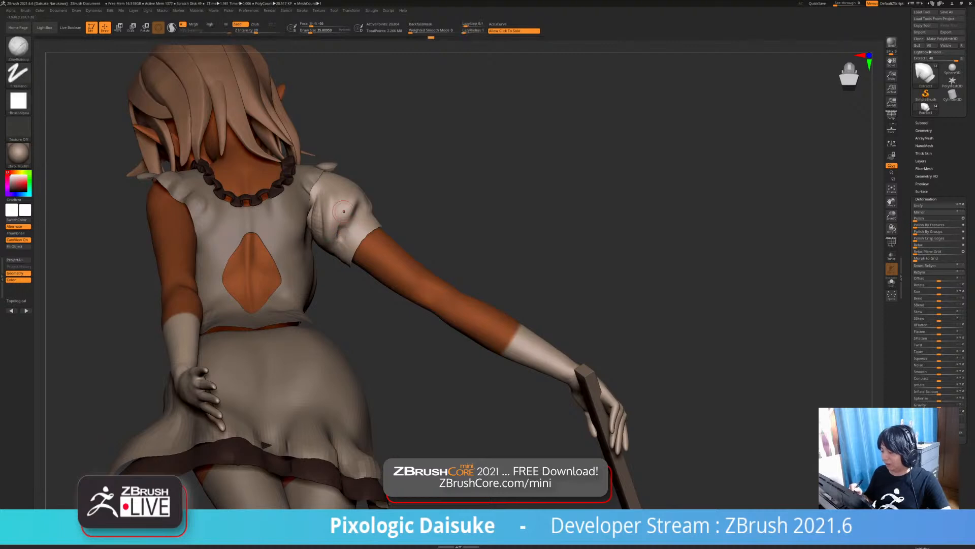
mouse_move(338, 212)
mouse_down()
mouse_move(338, 235)
mouse_move(340, 211)
mouse_up()
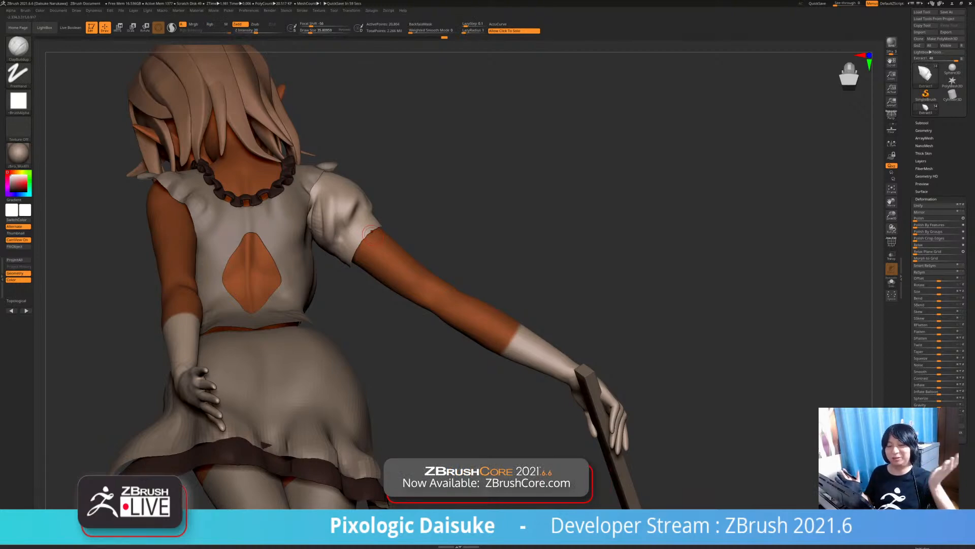
mouse_move(408, 234)
mouse_down()
mouse_move(289, 238)
mouse_move(188, 226)
mouse_up()
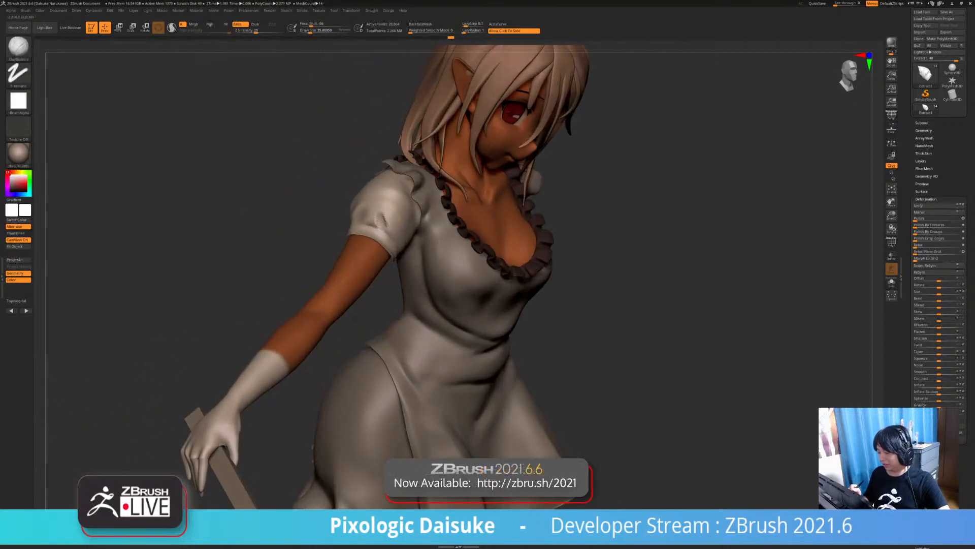
drag(384, 224, 389, 228)
drag(314, 223, 224, 232)
mouse_move(305, 223)
mouse_down()
mouse_move(356, 226)
mouse_move(265, 253)
mouse_move(229, 231)
mouse_move(211, 234)
mouse_up()
shift+drag(348, 246, 351, 216)
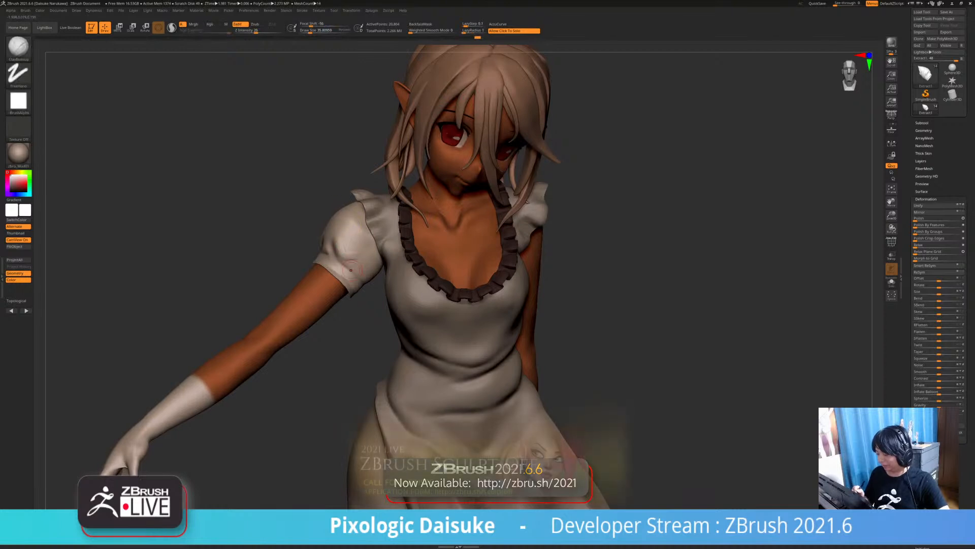
Sculpt and smooth the folds above the cuff on the sleeve's front with the ClayBuildup brush
drag(289, 244, 287, 214)
drag(343, 255, 352, 269)
key(shift)
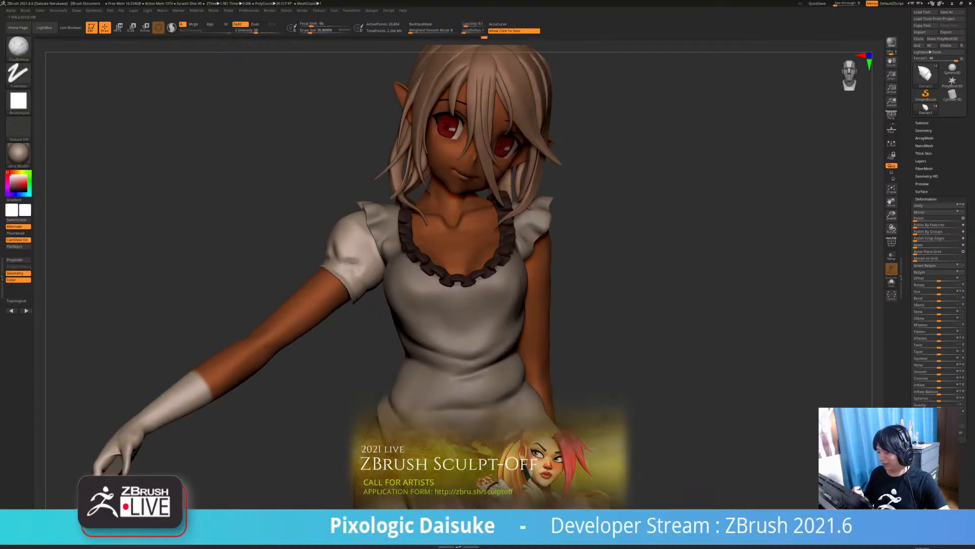
key(shift)
mouse_move(378, 285)
right_down()
mouse_move(359, 273)
mouse_move(431, 277)
mouse_move(406, 297)
mouse_move(518, 284)
mouse_move(393, 279)
right_up()
key(shift)
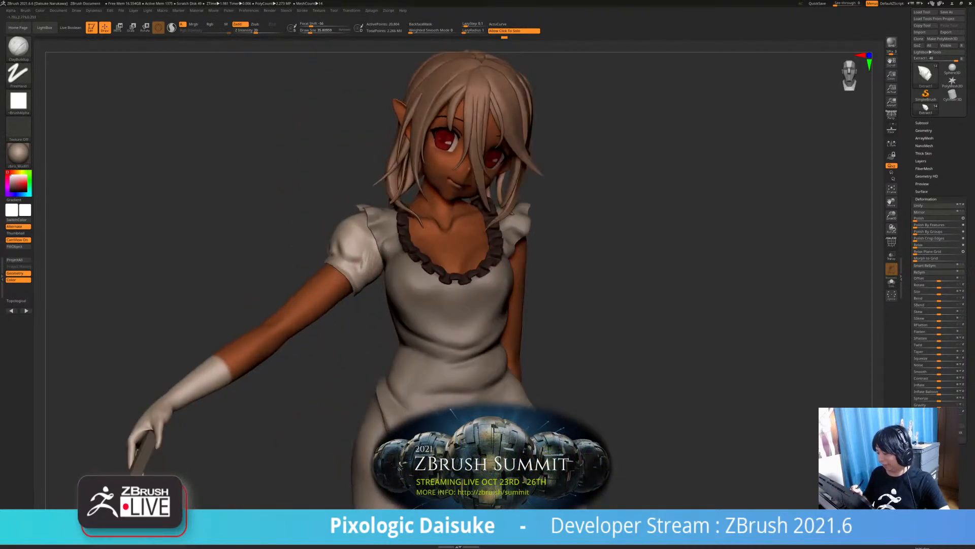
key(shift)
mouse_move(362, 258)
ctrl+right_down()
mouse_move(356, 232)
mouse_move(358, 269)
mouse_move(373, 267)
mouse_move(359, 263)
ctrl+right_up()
key(shift)
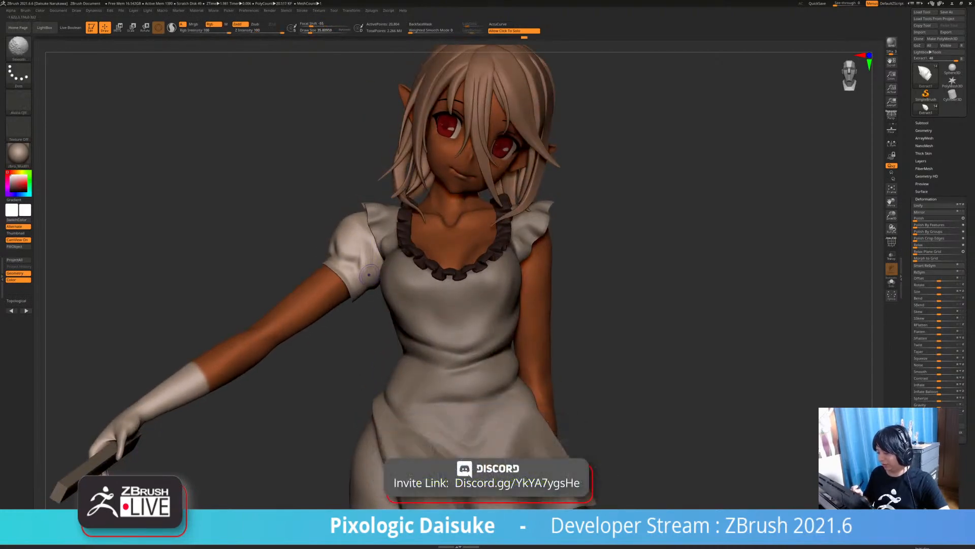
mouse_move(387, 247)
right_down()
mouse_move(371, 250)
mouse_move(407, 246)
right_up()
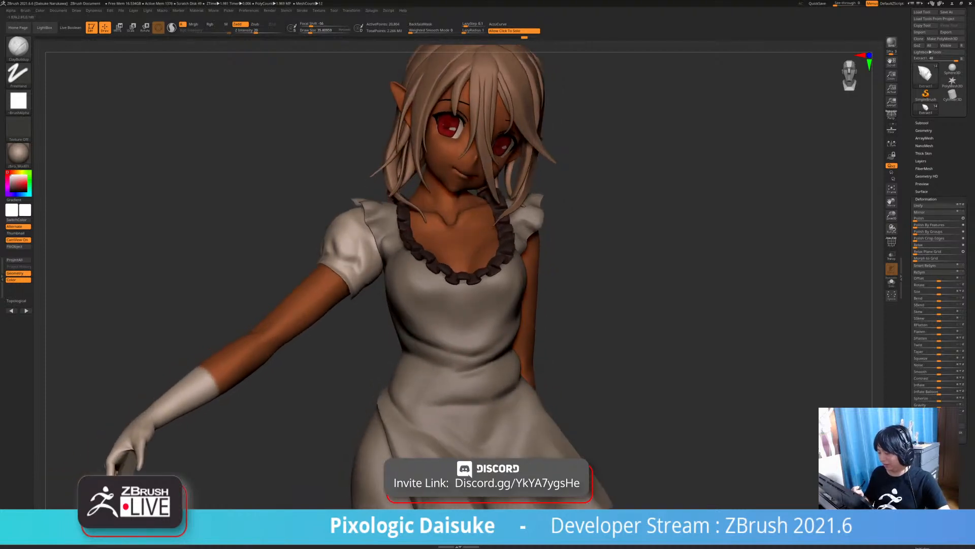
key(shift)
Switch to a larger SnakeHook brush and make the puffed sleeve the active subtool
mouse_move(350, 229)
ctrl+right_down()
mouse_move(350, 205)
mouse_move(327, 208)
mouse_move(373, 205)
mouse_move(297, 170)
mouse_move(326, 170)
mouse_move(300, 175)
ctrl+right_up()
click(18, 47)
click(267, 55)
mouse_move(267, 206)
right_down()
mouse_move(267, 227)
mouse_move(447, 213)
mouse_move(277, 219)
mouse_move(362, 257)
mouse_move(274, 249)
right_up()
key(bracketright)
click(460, 249)
right_drag(460, 248, 500, 243)
click(447, 249)
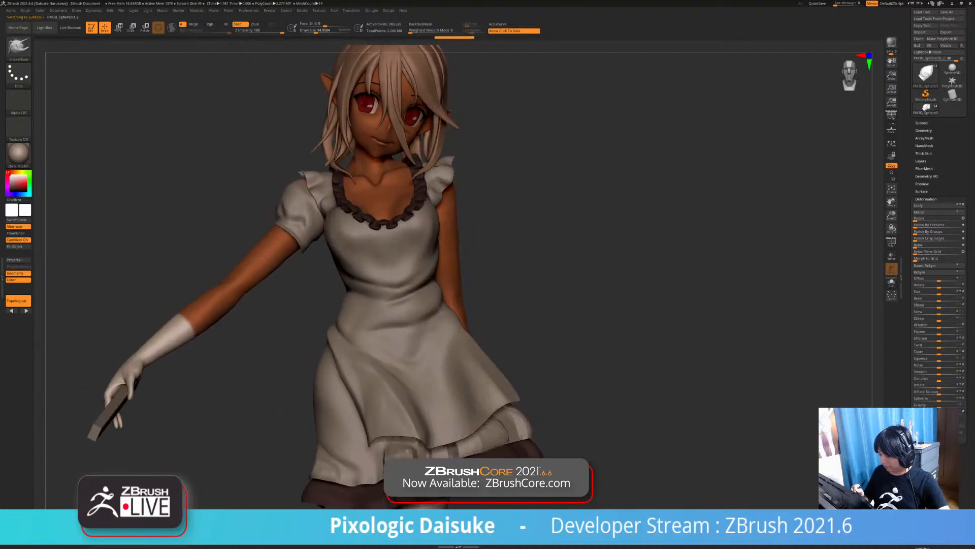
alt+click(283, 199)
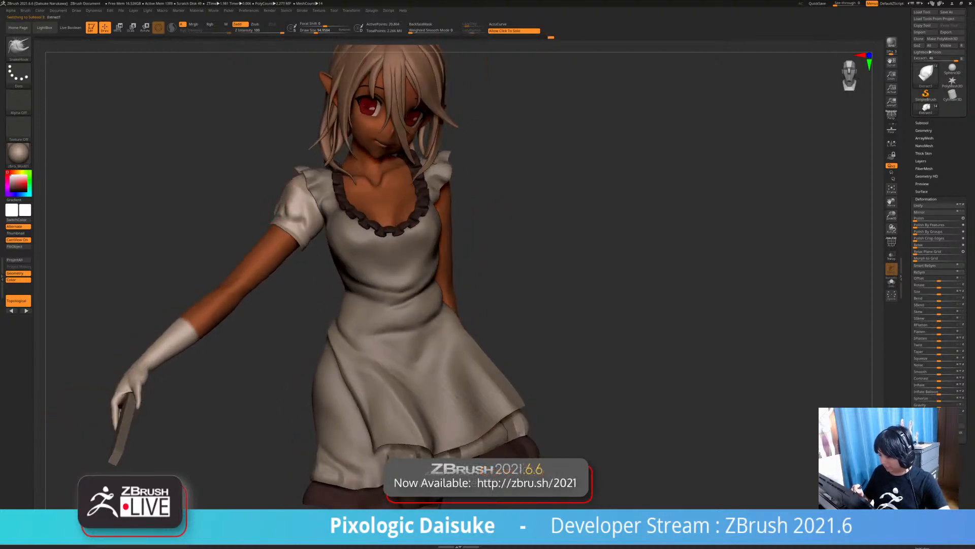
Isolate the body and lasso-mask the shoulder and upper arm on the still sleeveless side
mouse_move(440, 214)
alt+right_down()
mouse_move(391, 229)
mouse_move(429, 238)
mouse_move(454, 209)
mouse_move(446, 219)
alt+right_up()
alt+click(413, 216)
click(429, 228)
ctrl+drag(451, 213, 461, 228)
right_drag(452, 223, 468, 207)
mouse_move(384, 240)
ctrl+mouse_down()
mouse_move(437, 230)
mouse_move(450, 198)
ctrl+mouse_up()
right_drag(421, 254, 381, 273)
mouse_move(445, 232)
ctrl+mouse_down()
mouse_move(389, 197)
mouse_move(375, 160)
ctrl+mouse_up()
mouse_move(386, 292)
ctrl+mouse_down()
mouse_move(451, 218)
mouse_move(381, 279)
mouse_move(438, 292)
ctrl+mouse_up()
mouse_move(410, 259)
ctrl+alt+mouse_down()
mouse_move(403, 321)
mouse_move(442, 300)
ctrl+alt+mouse_up()
mouse_move(487, 300)
alt+mouse_down()
mouse_move(503, 254)
mouse_move(436, 269)
mouse_move(327, 247)
alt+mouse_up()
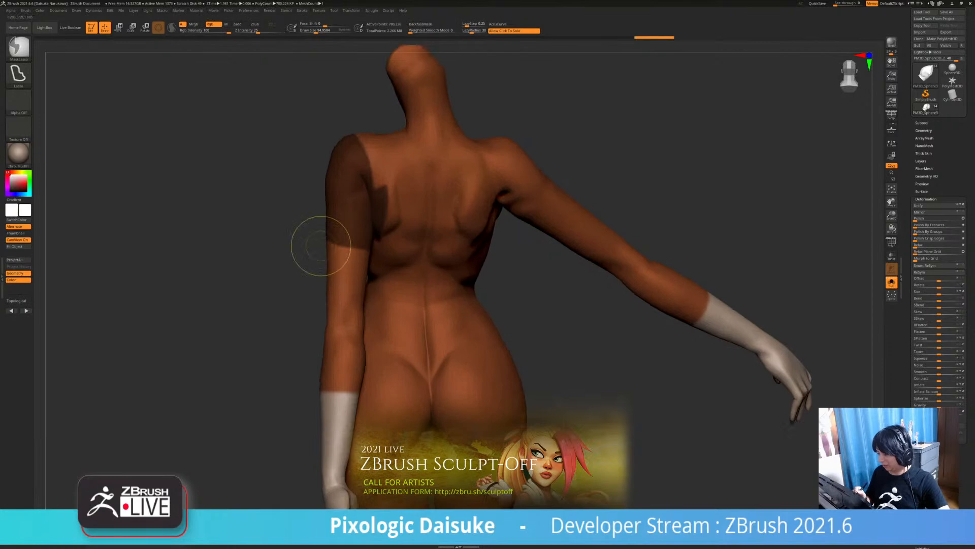
Remove the stray masking from the back and shoulder blade, keeping only the upper arm masked
mouse_move(389, 248)
ctrl+alt+mouse_down()
mouse_move(310, 279)
mouse_move(376, 289)
ctrl+alt+mouse_up()
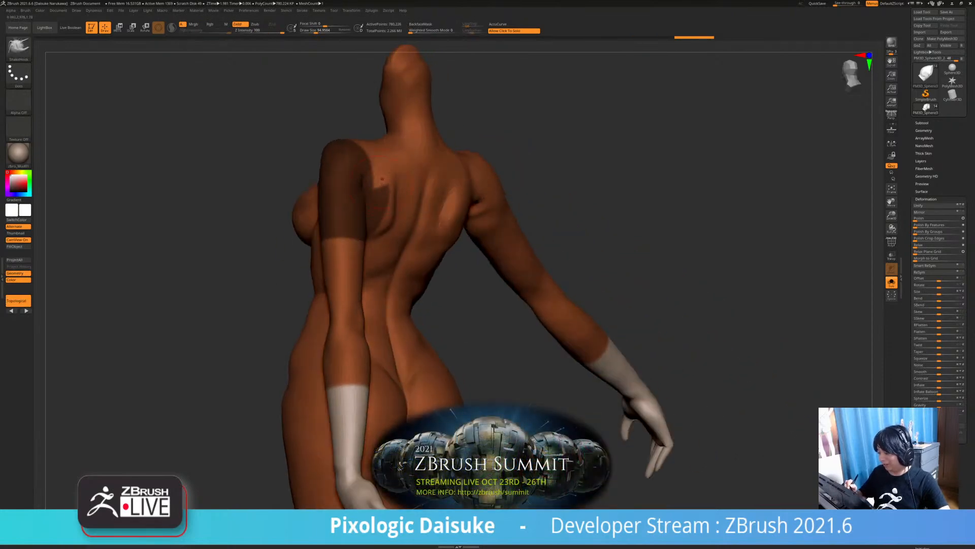
drag(315, 279, 264, 270)
mouse_move(375, 158)
ctrl+alt+mouse_down()
mouse_move(408, 175)
mouse_move(394, 159)
ctrl+alt+mouse_up()
alt+drag(549, 264, 554, 228)
drag(284, 244, 457, 249)
mouse_move(538, 274)
mouse_down()
mouse_move(524, 266)
mouse_move(218, 285)
mouse_move(290, 282)
mouse_up()
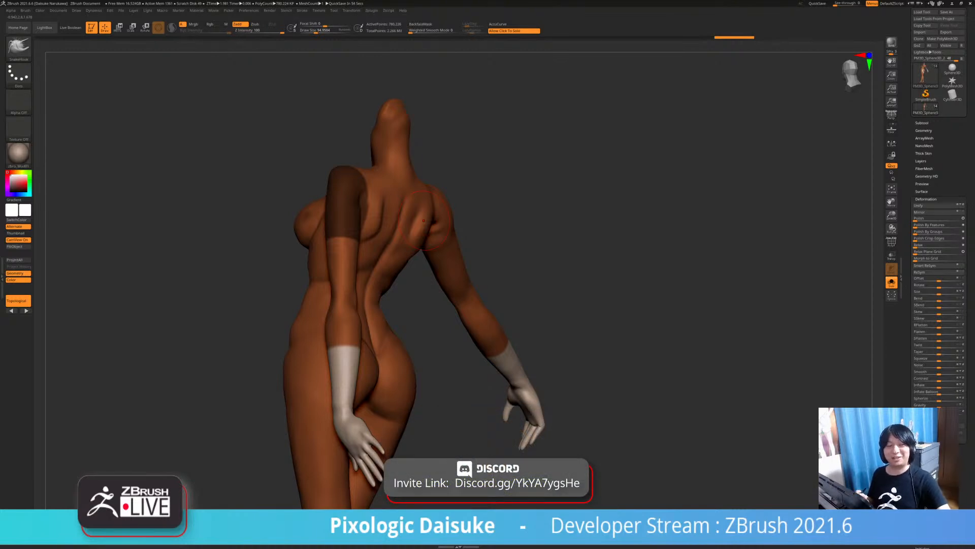
drag(508, 287, 564, 289)
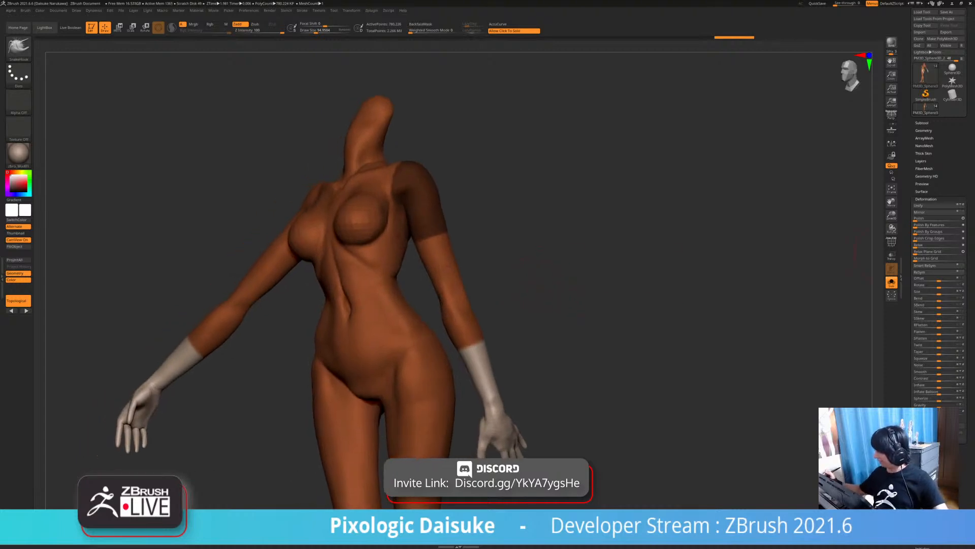
Extract the masked upper arm as a new sleeve subtool and make it active
click(922, 123)
click(574, 279)
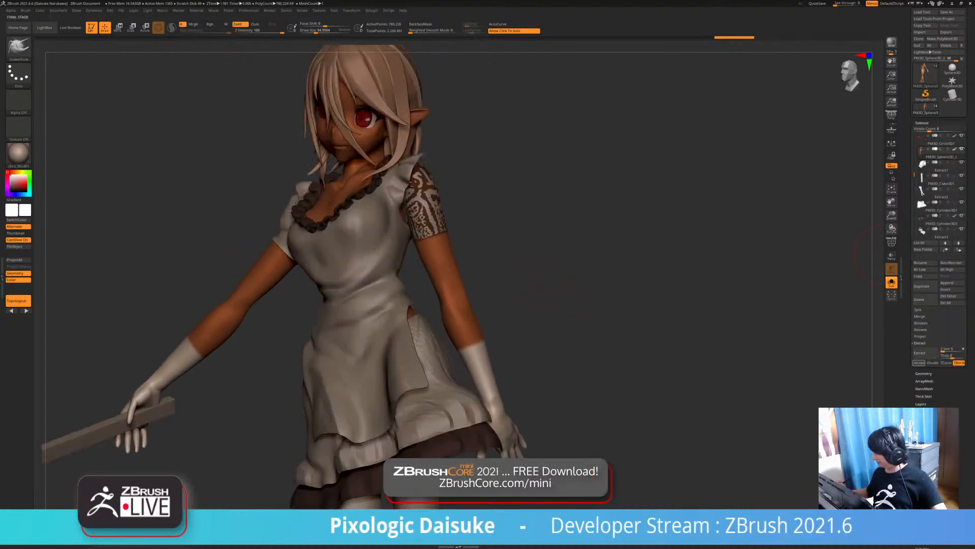
alt+click(427, 203)
Isolate the extracted sleeve and adjust its mask and placement with the Move gizmo
click(542, 287)
ctrl+drag(542, 287, 375, 253)
key(w)
alt+drag(277, 148, 278, 199)
ctrl+drag(391, 227, 390, 271)
alt+drag(264, 203, 264, 173)
drag(264, 203, 259, 249)
ctrl+click(244, 229)
key(q)
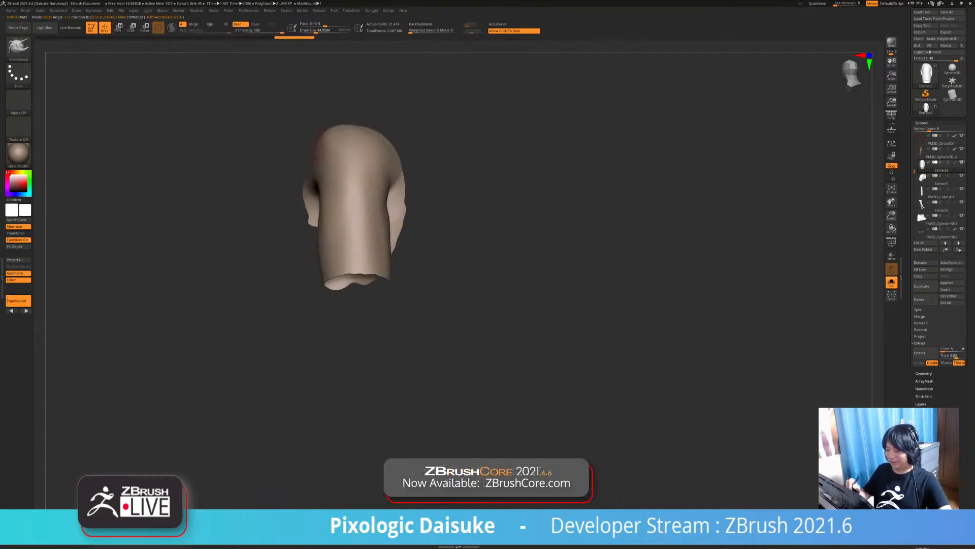
Keep only the outer shell of the extracted sleeve and delete its hidden inner surface
ctrl+shift+click(400, 239)
ctrl+shift+drag(442, 245, 446, 260)
drag(446, 260, 424, 258)
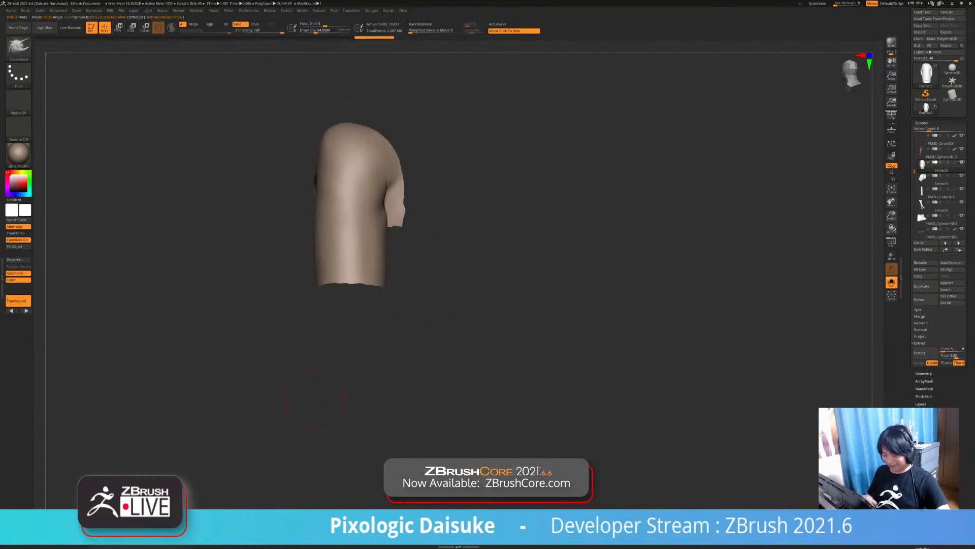
click(432, 337)
drag(447, 330, 645, 320)
Inflate the new sleeve slightly so that it sits outside the arm's surface
click(922, 123)
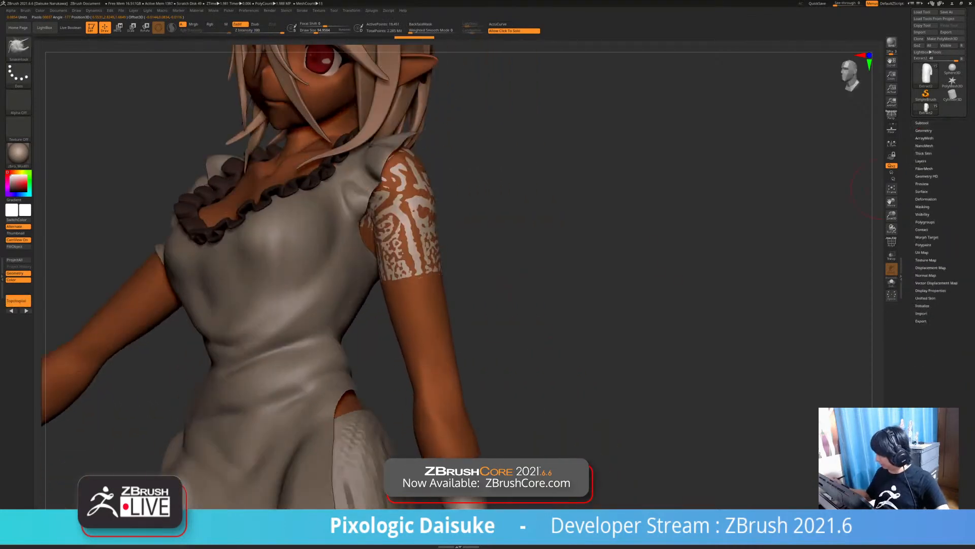
click(926, 199)
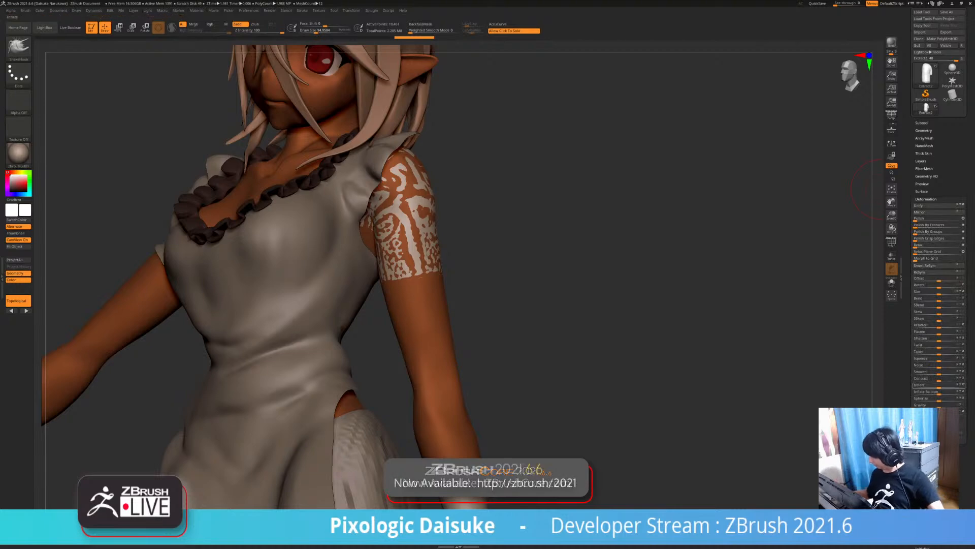
drag(939, 386, 941, 386)
drag(736, 203, 676, 204)
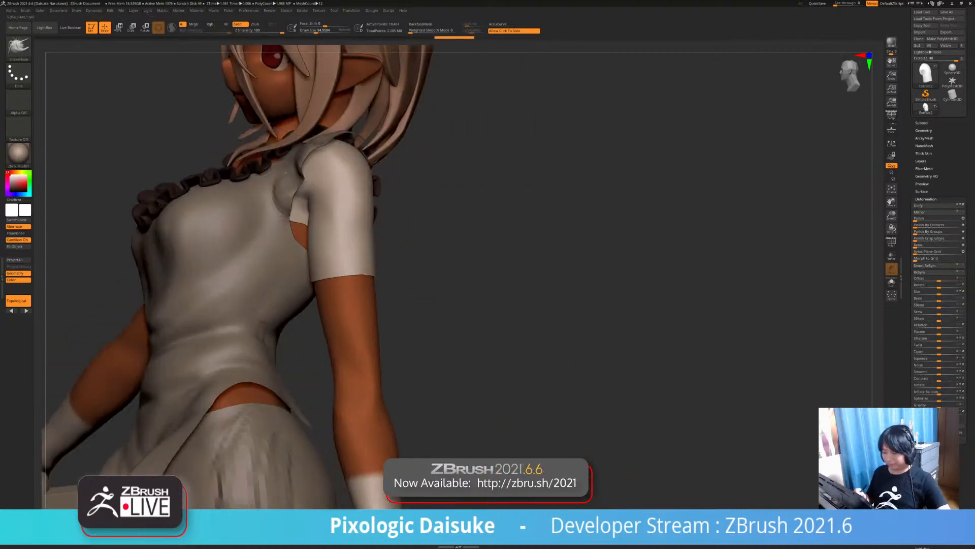
Pull the new sleeve's inner edge toward the armpit with a larger SnakeHook brush
alt+drag(384, 274, 422, 275)
click(446, 232)
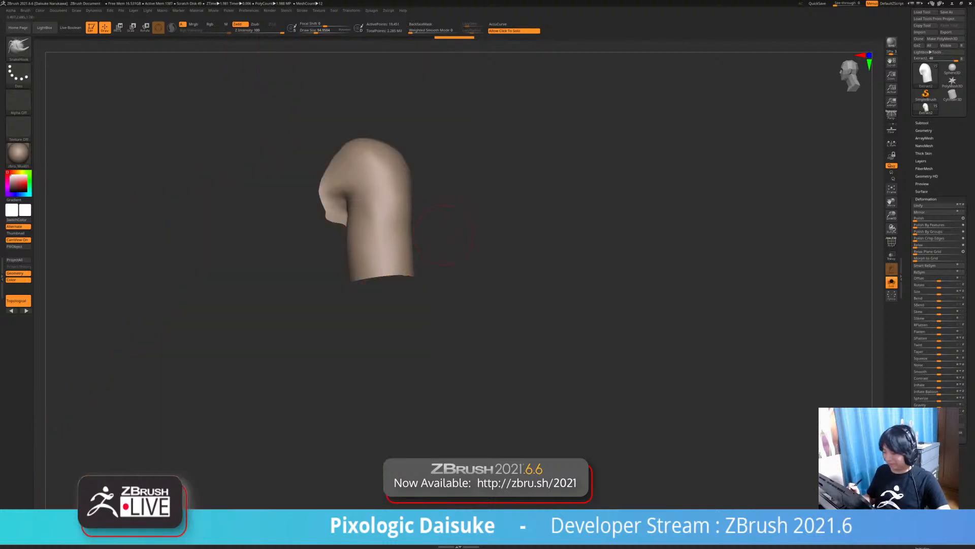
drag(419, 231, 338, 51)
drag(331, 225, 328, 226)
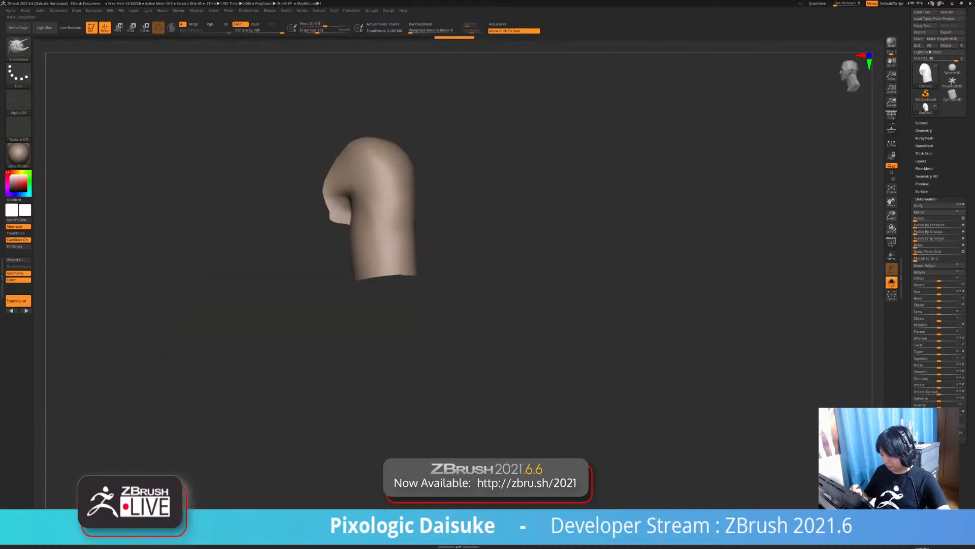
click(450, 244)
mouse_move(449, 244)
mouse_down()
mouse_move(495, 245)
mouse_move(468, 239)
mouse_up()
drag(349, 246, 357, 246)
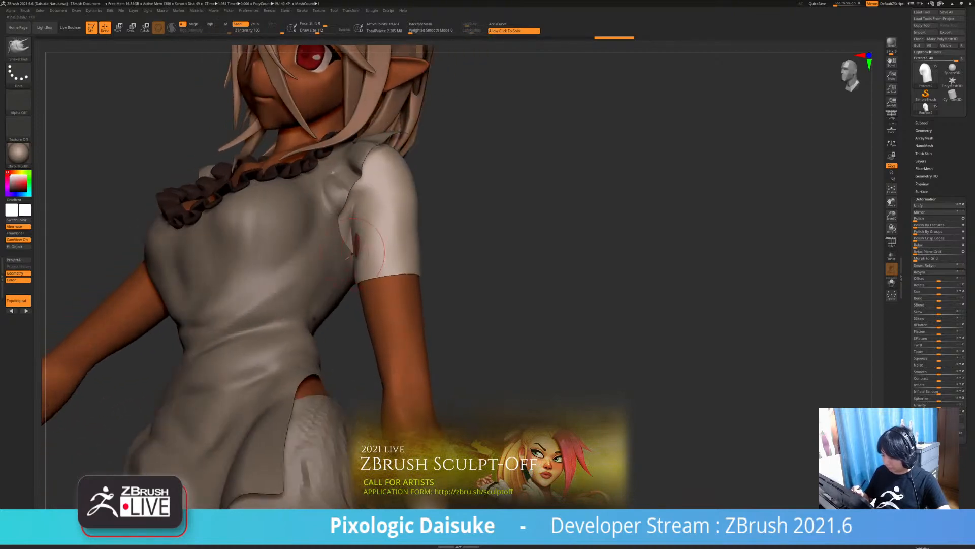
Inspect from several angles how the new sleeve meets the dress's armhole, switching between the dress and the sleeve
mouse_move(452, 241)
right_down()
mouse_move(363, 241)
mouse_move(439, 236)
right_up()
right_drag(523, 249, 500, 254)
alt+click(457, 249)
right_drag(527, 189, 630, 206)
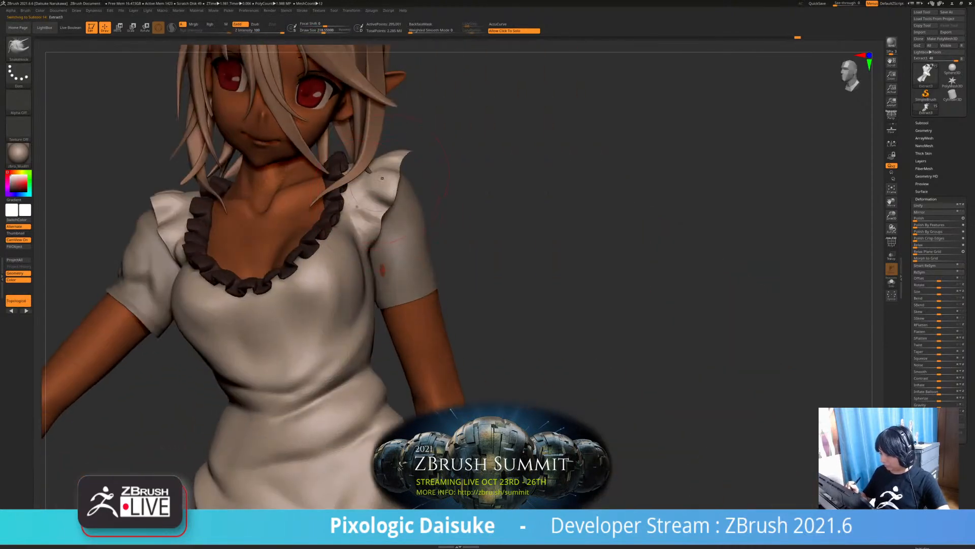
right_drag(447, 165, 384, 154)
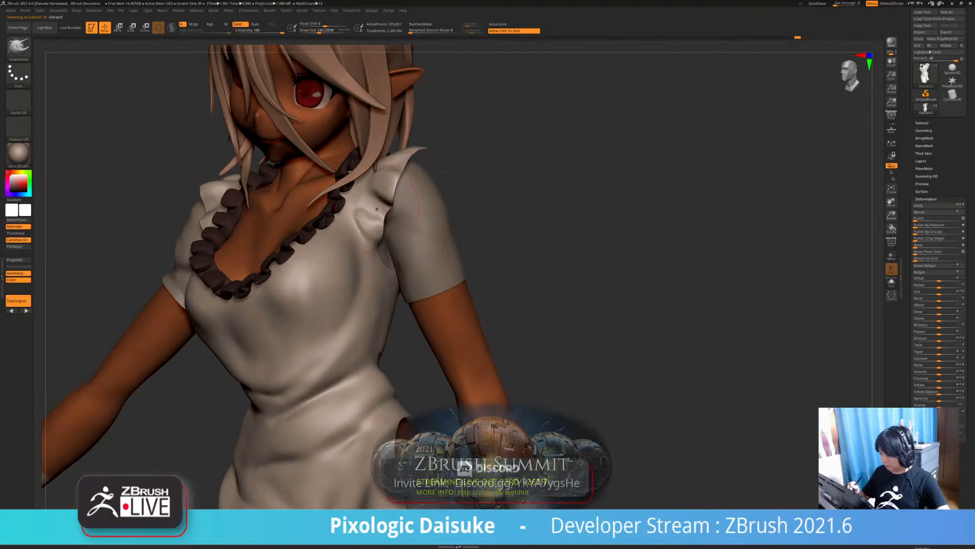
ctrl+right_drag(370, 206, 373, 167)
alt+click(419, 228)
right_drag(457, 236, 400, 249)
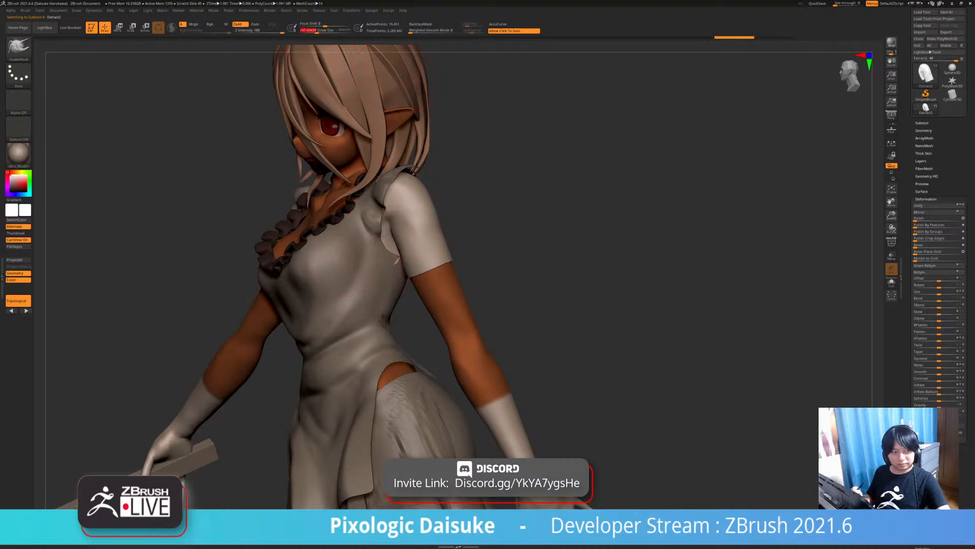
right_drag(388, 261, 398, 251)
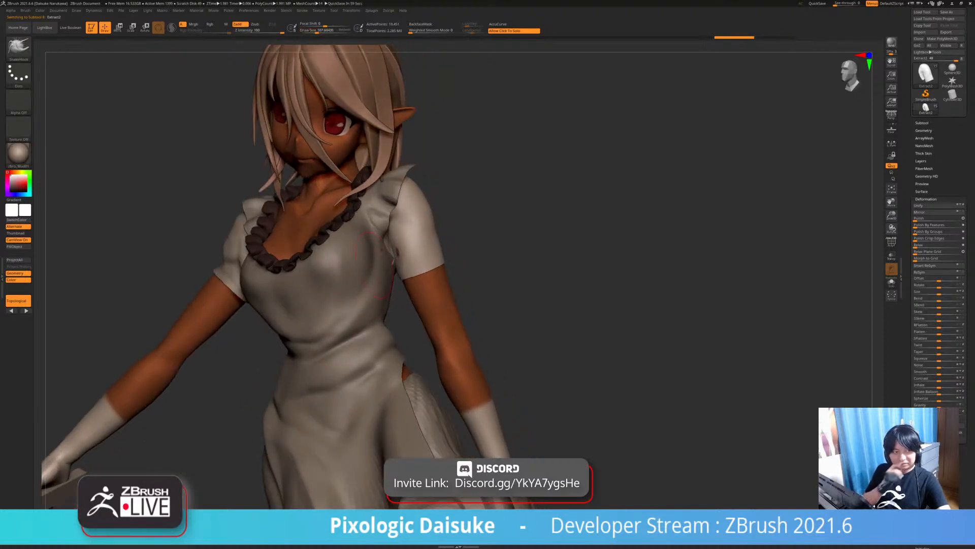
mouse_move(382, 249)
right_down()
mouse_move(367, 250)
mouse_move(385, 246)
mouse_move(367, 241)
mouse_move(370, 226)
mouse_move(356, 244)
right_up()
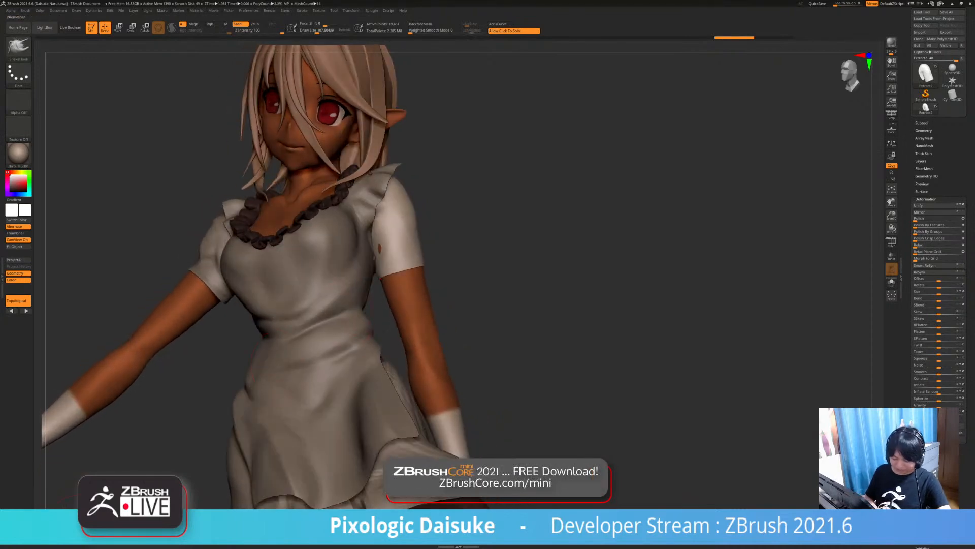
Turn on BackfaceMask for the SnakeHook brush and adjust the new sleeve's inner edge at the armpit
ctrl+right_drag(355, 244, 375, 259)
drag(381, 249, 370, 249)
right_drag(370, 249, 369, 260)
key(ctrl+z)
click(421, 25)
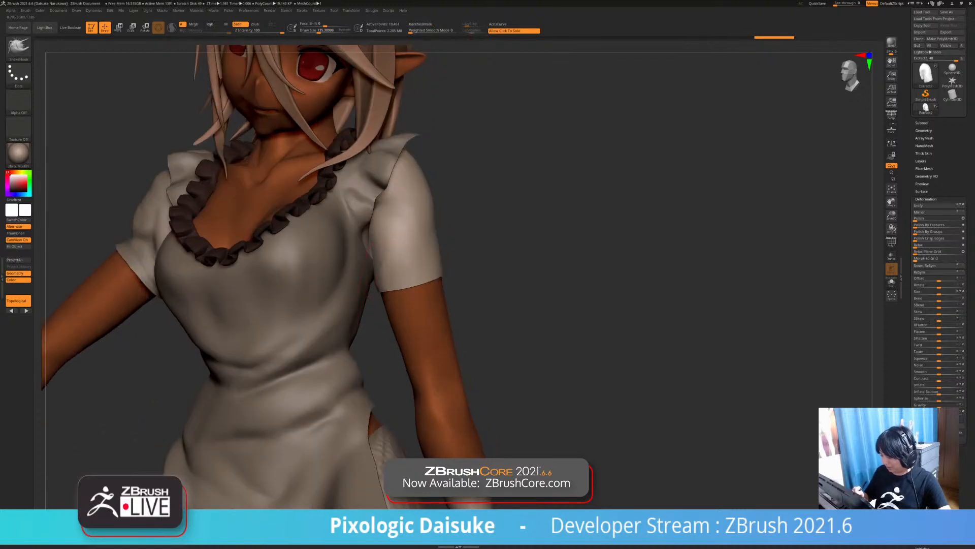
drag(372, 254, 377, 253)
click(420, 24)
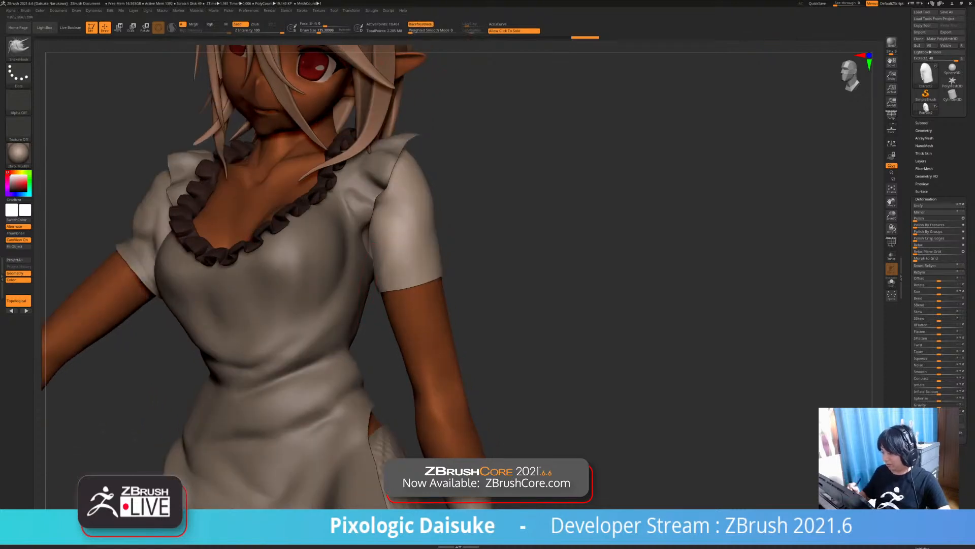
Puff out the new sleeve's inner edge and upper outer side with short SnakeHook pulls
right_drag(386, 330, 351, 338)
drag(384, 236, 387, 236)
mouse_move(387, 249)
ctrl+right_down()
mouse_move(381, 219)
mouse_move(424, 224)
ctrl+right_up()
drag(418, 205, 422, 203)
right_drag(439, 200, 420, 195)
right_drag(441, 248, 455, 244)
drag(422, 224, 429, 222)
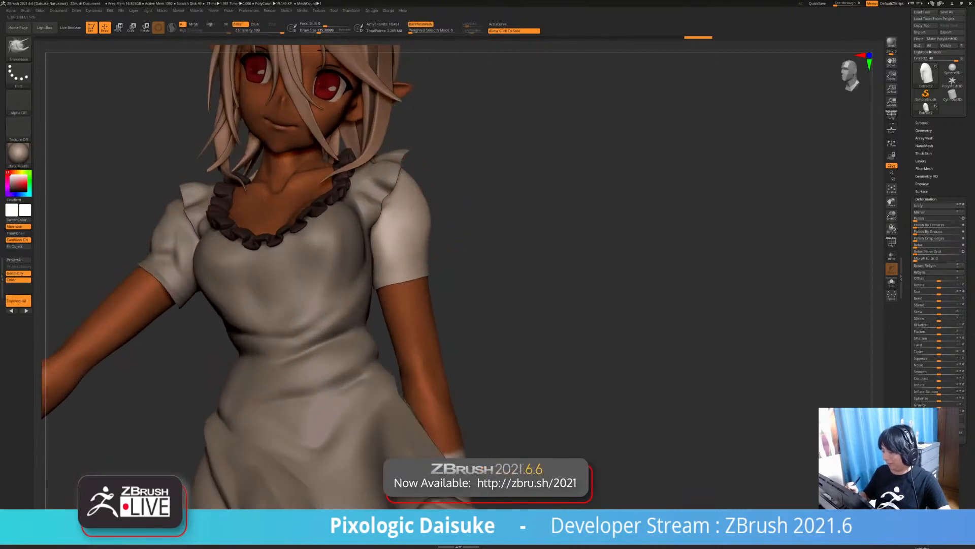
Shape the new sleeve's lower outer side and back so that its puff tapers toward the hem
alt+right_drag(438, 228, 432, 267)
drag(425, 254, 422, 257)
right_drag(437, 254, 378, 249)
mouse_move(438, 290)
right_down()
mouse_move(409, 274)
mouse_move(412, 253)
right_up()
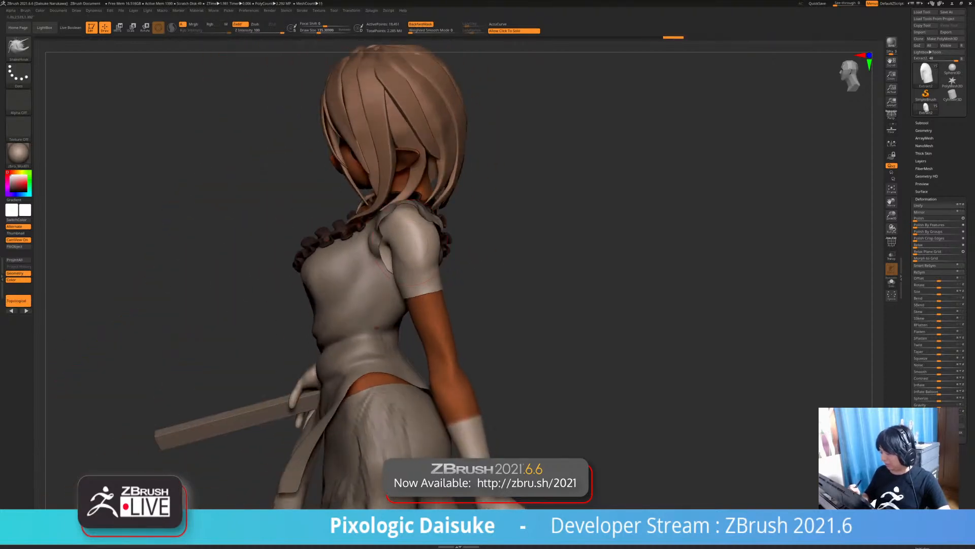
drag(402, 246, 401, 249)
right_drag(401, 249, 435, 246)
drag(434, 246, 432, 249)
right_drag(431, 249, 404, 250)
Smooth the new sleeve's side and the narrowed area just above its hem
shift+drag(403, 244, 407, 253)
mouse_move(407, 253)
right_down()
mouse_move(415, 258)
mouse_move(410, 242)
mouse_move(422, 238)
mouse_move(389, 266)
mouse_move(411, 269)
right_up()
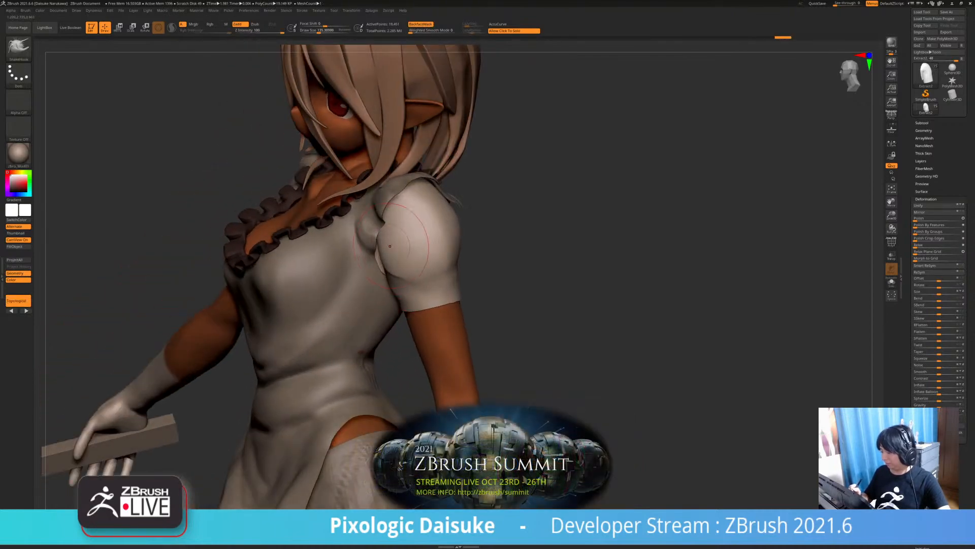
key(shift)
mouse_move(411, 278)
shift+mouse_down()
mouse_move(426, 296)
mouse_move(423, 284)
shift+mouse_up()
right_drag(414, 280, 427, 283)
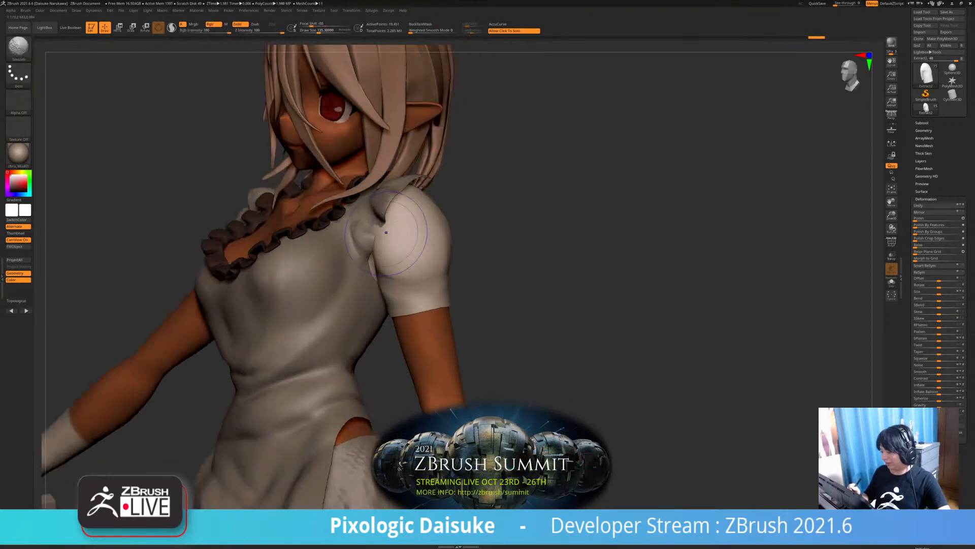
Examine the gap between the dress's shoulder frill and the new sleeve from the side, back and front
alt+click(361, 249)
right_drag(361, 252, 294, 253)
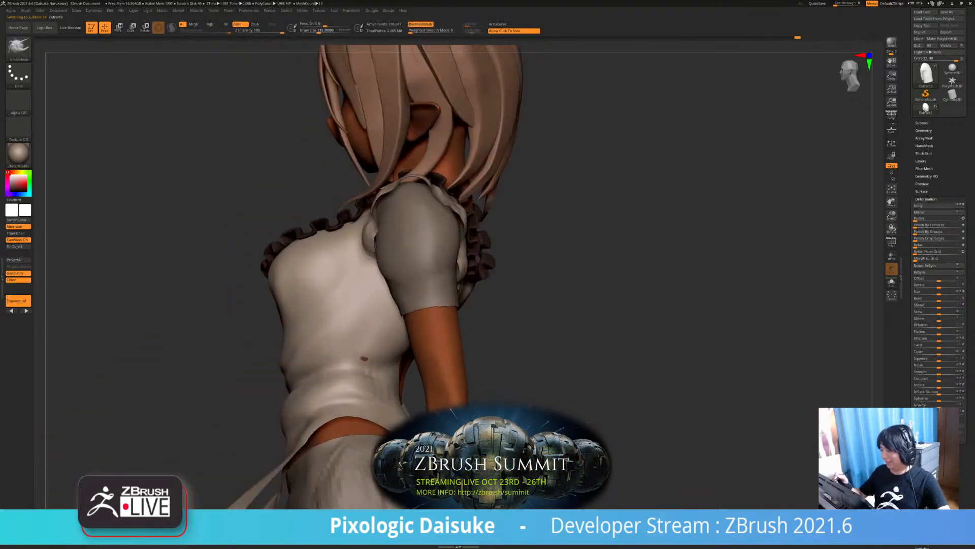
mouse_move(427, 203)
right_down()
mouse_move(389, 246)
mouse_move(480, 215)
mouse_move(478, 229)
right_up()
right_drag(368, 269, 384, 297)
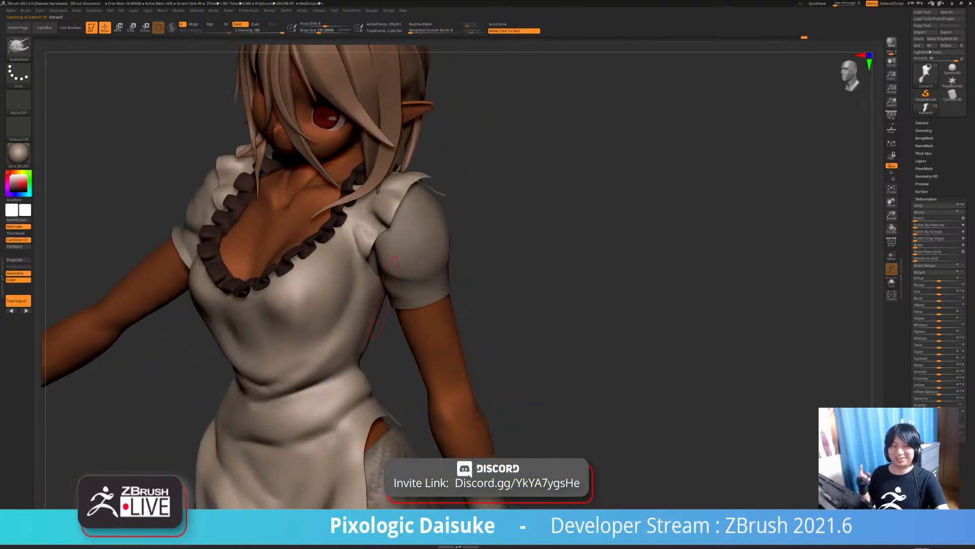
right_drag(385, 297, 351, 317)
alt+click(424, 282)
alt+click(362, 339)
mouse_move(391, 244)
right_down()
mouse_move(414, 269)
mouse_move(453, 261)
mouse_move(397, 236)
right_up()
Pull the new sleeve's outer contour slightly outward just below the shoulder
alt+click(437, 234)
mouse_move(396, 237)
ctrl+right_down()
mouse_move(400, 261)
mouse_move(460, 250)
mouse_move(498, 226)
ctrl+right_up()
drag(452, 207, 461, 206)
mouse_move(461, 205)
right_down()
mouse_move(427, 176)
mouse_move(414, 193)
mouse_move(445, 231)
mouse_move(470, 231)
right_up()
mouse_move(470, 231)
ctrl+right_down()
mouse_move(459, 209)
mouse_move(457, 242)
mouse_move(431, 256)
mouse_move(437, 241)
ctrl+right_up()
Enable Dynamic Subdiv on the dress, turn off MicroPoly and give the cloth a small dynamic thickness
alt+click(415, 213)
alt+right_drag(437, 241, 431, 205)
click(923, 130)
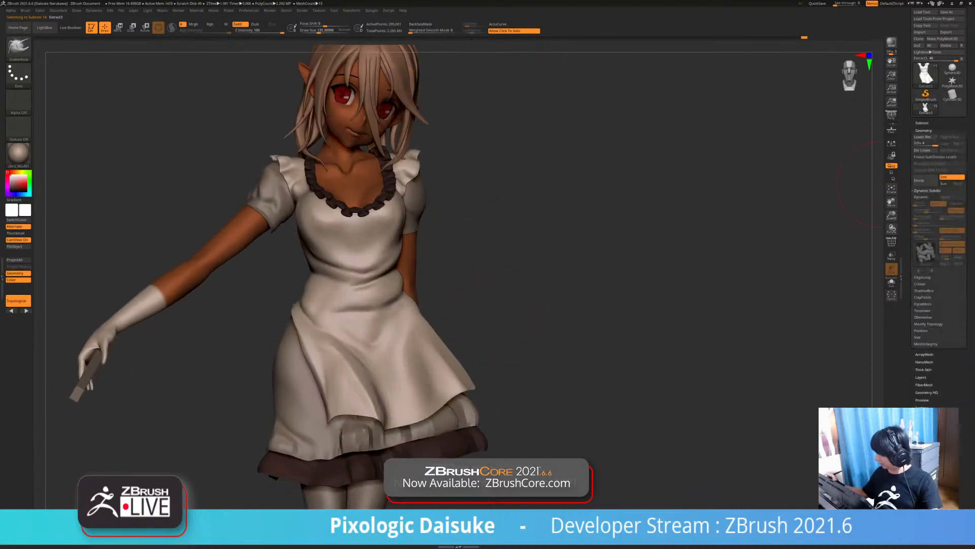
click(920, 197)
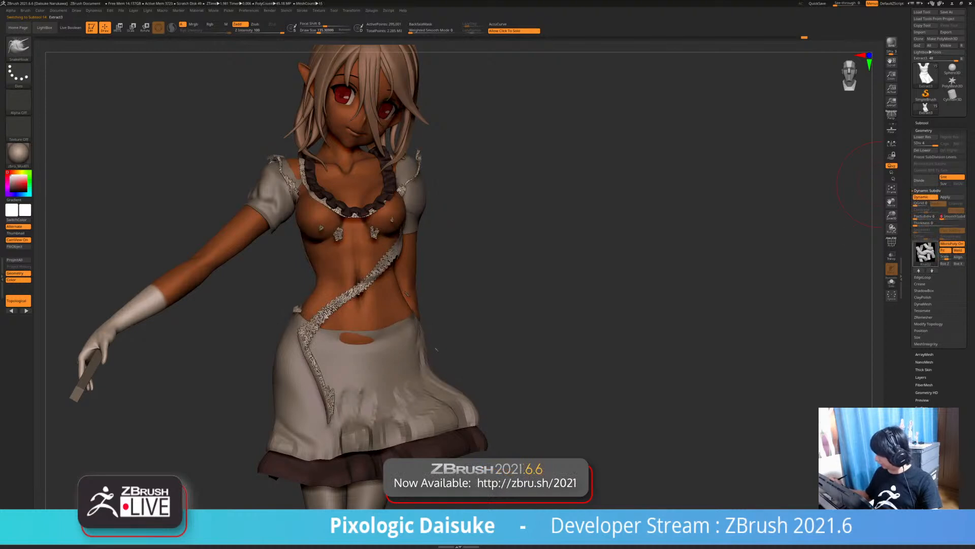
click(953, 243)
click(922, 223)
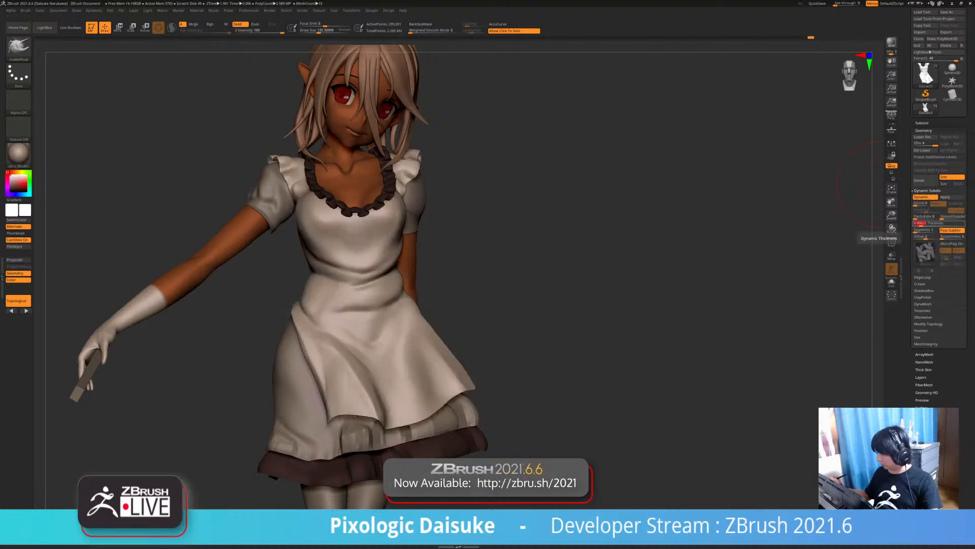
drag(859, 190, 726, 206)
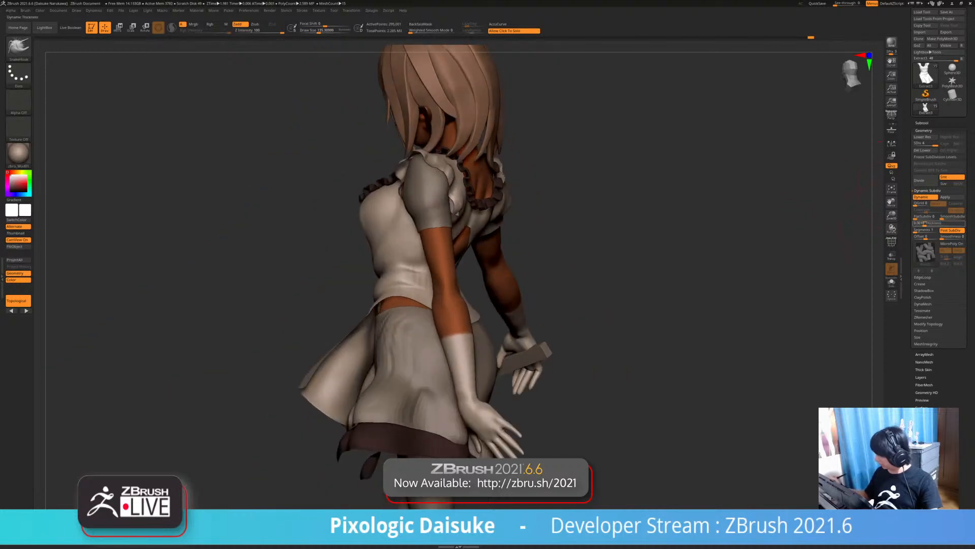
click(932, 224)
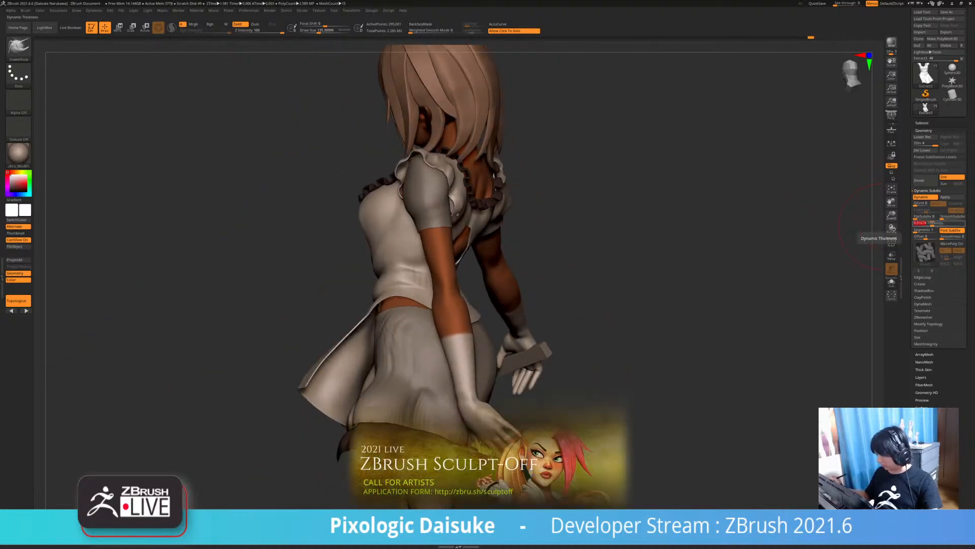
drag(802, 223, 863, 218)
alt+drag(489, 333, 529, 302)
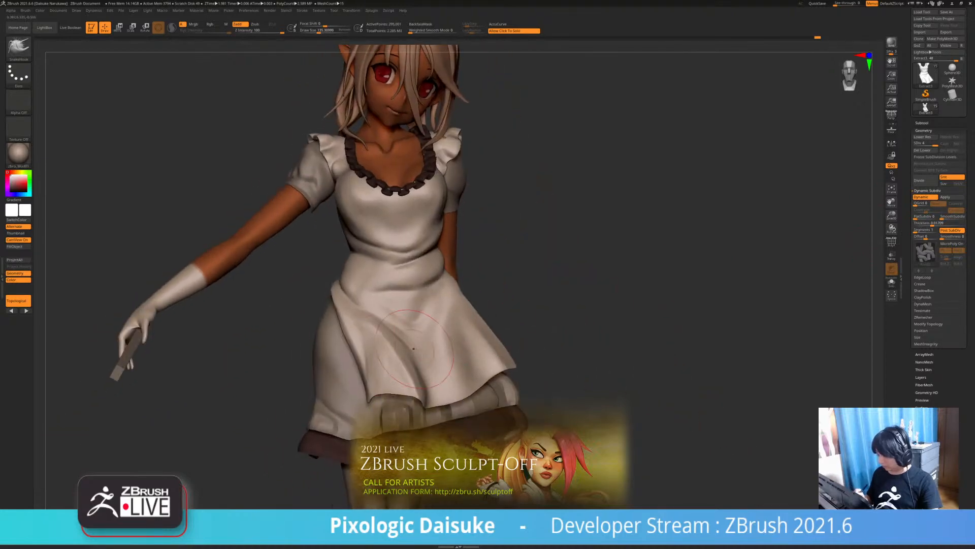
Try to build up a fold on the back of the new sleeve with the ClayBuildup brush
alt+click(320, 177)
mouse_move(549, 214)
mouse_down()
mouse_move(752, 203)
mouse_move(736, 224)
mouse_move(777, 239)
mouse_up()
ctrl+right_drag(635, 203, 660, 274)
drag(609, 229, 752, 228)
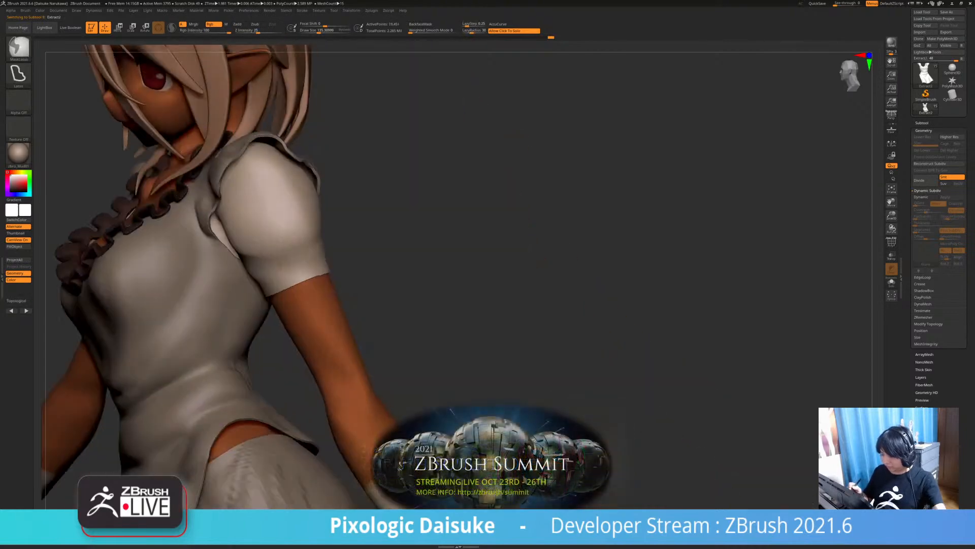
alt+click(300, 199)
key(b)
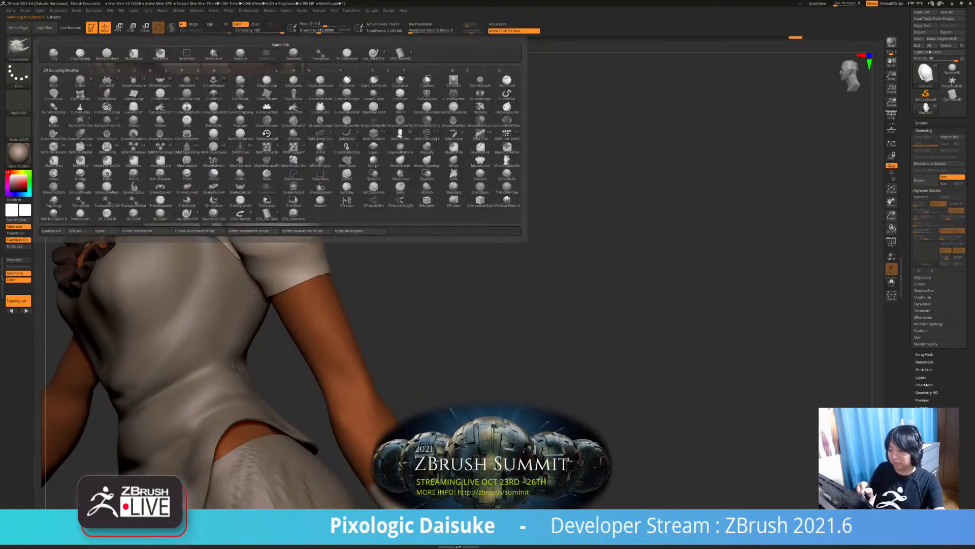
click(81, 54)
drag(711, 243, 548, 244)
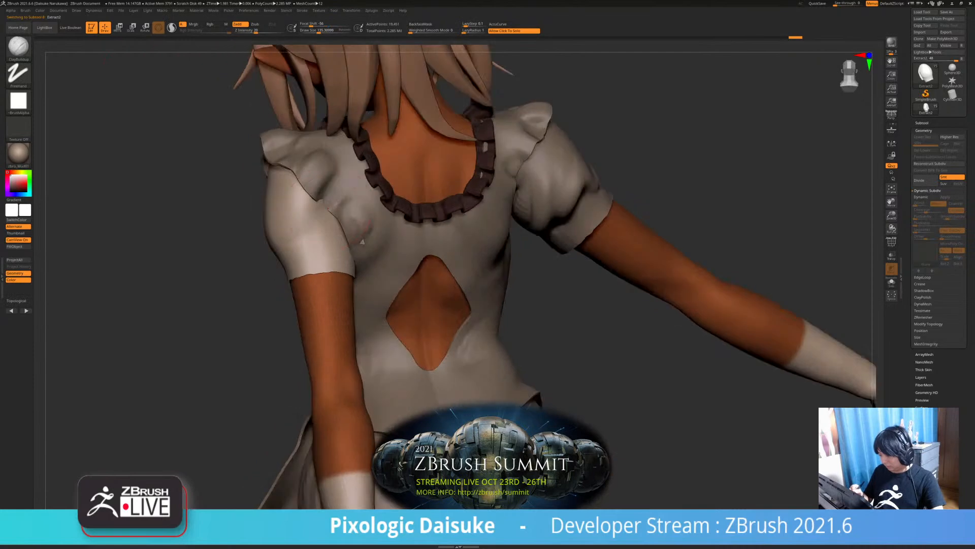
mouse_move(315, 222)
mouse_down()
mouse_move(303, 229)
mouse_move(327, 218)
mouse_up()
key(ctrl+z)
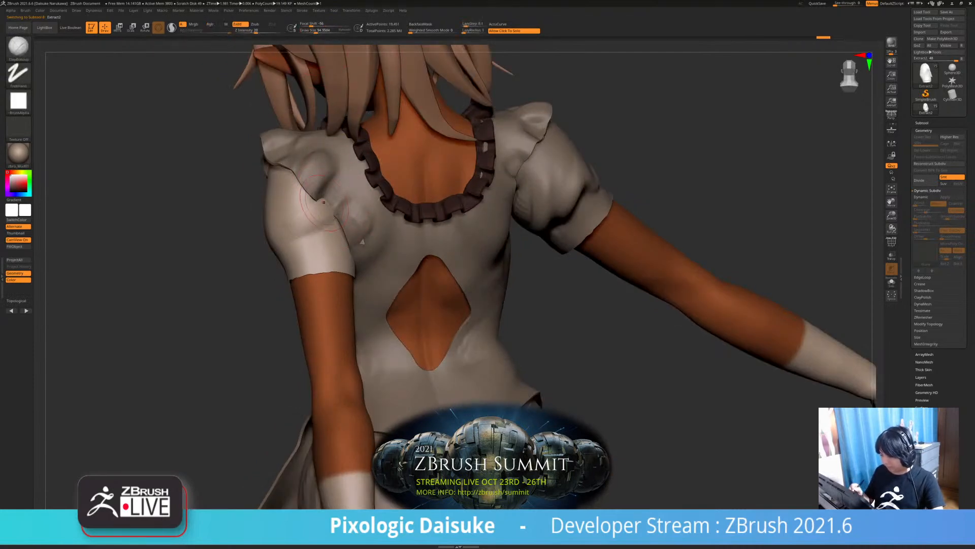
Activate the dress bodice and switch back to the SnakeHook brush near the new sleeve's armhole
alt+click(331, 186)
key(b)
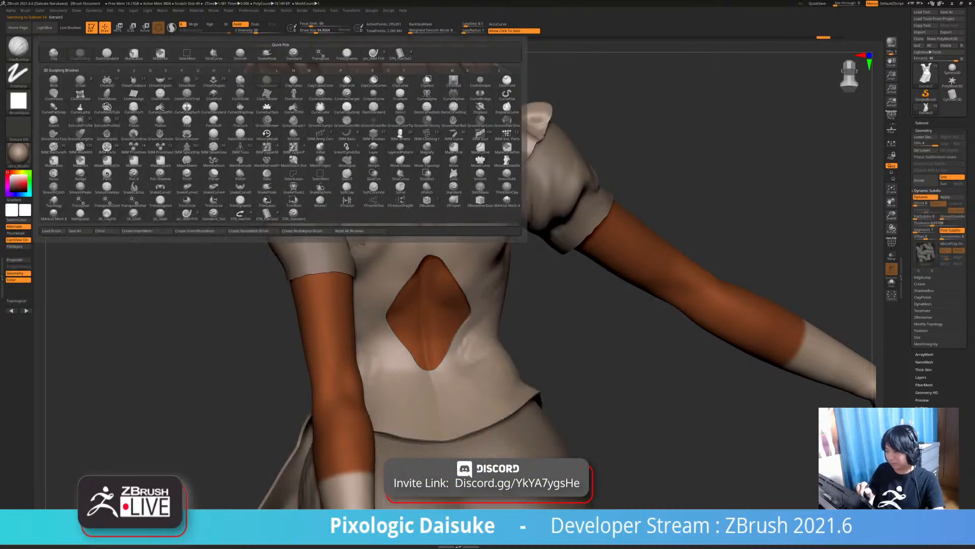
click(267, 55)
mouse_move(363, 243)
right_down()
mouse_move(386, 239)
mouse_move(356, 239)
mouse_move(361, 226)
mouse_move(367, 235)
mouse_move(325, 231)
mouse_move(323, 198)
mouse_move(424, 206)
right_up()
alt+click(368, 234)
right_drag(310, 213, 388, 209)
mouse_move(365, 244)
right_down()
mouse_move(362, 197)
mouse_move(432, 208)
mouse_move(386, 203)
mouse_move(366, 238)
right_up()
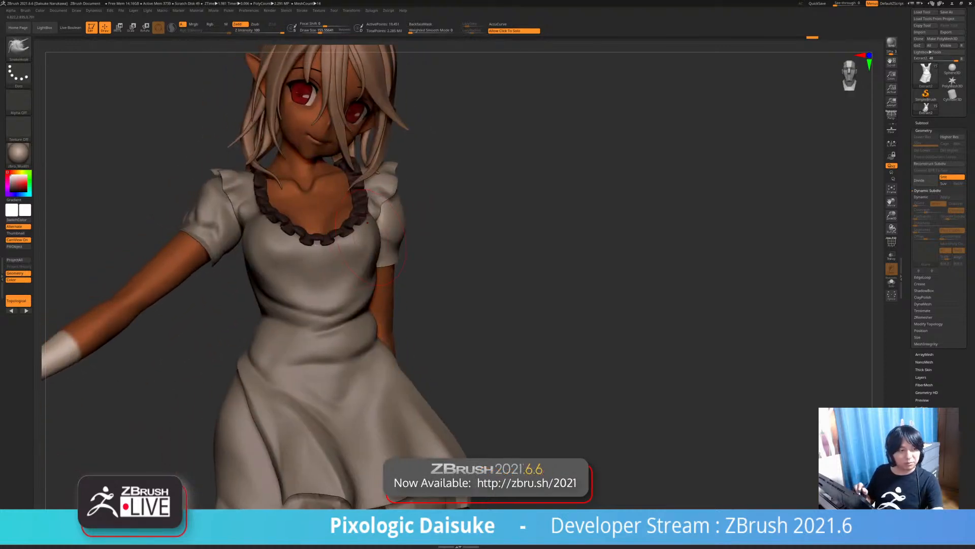
Review the whole figure's silhouette and pose, selecting the dress, underskirt and leg parts in turn
right_drag(388, 307, 401, 378)
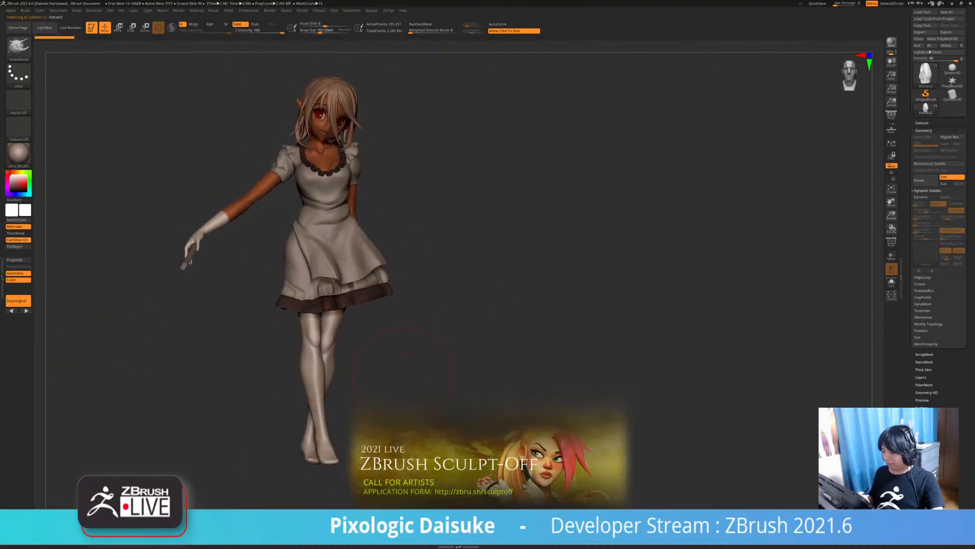
right_drag(391, 366, 538, 369)
alt+click(333, 246)
ctrl+right_drag(386, 254, 446, 287)
alt+click(386, 276)
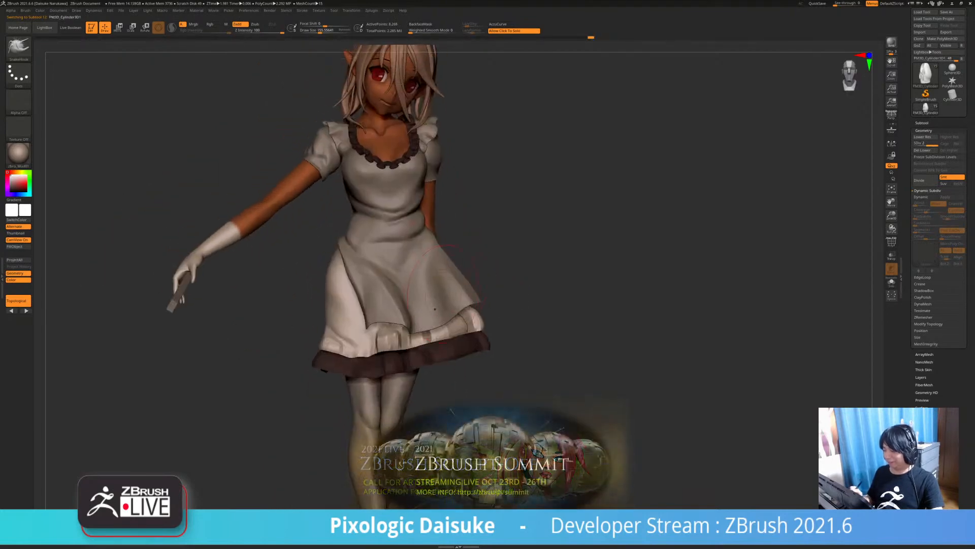
click(19, 46)
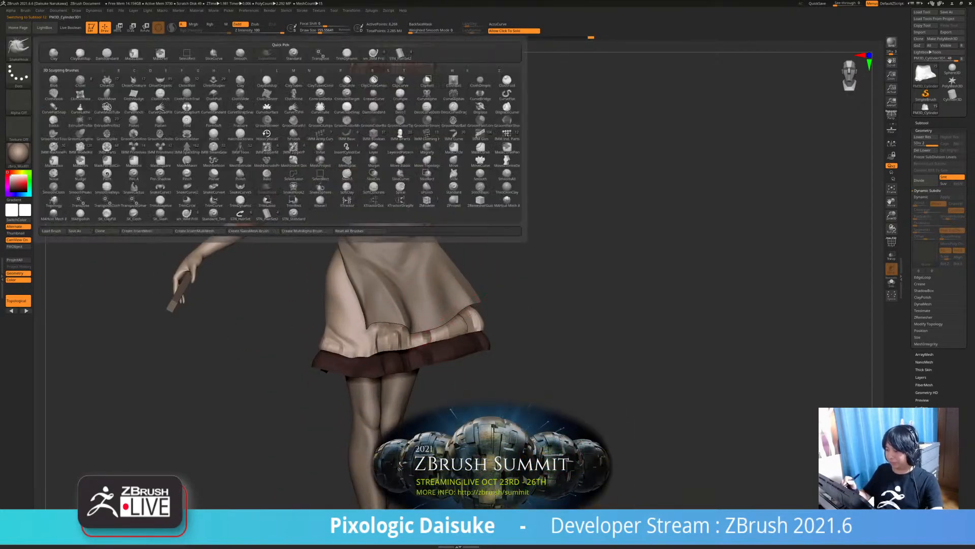
mouse_move(331, 291)
right_down()
mouse_move(378, 292)
mouse_move(335, 290)
mouse_move(343, 274)
right_up()
ctrl+right_drag(391, 301, 387, 280)
mouse_move(387, 280)
right_down()
mouse_move(378, 294)
mouse_move(306, 283)
right_up()
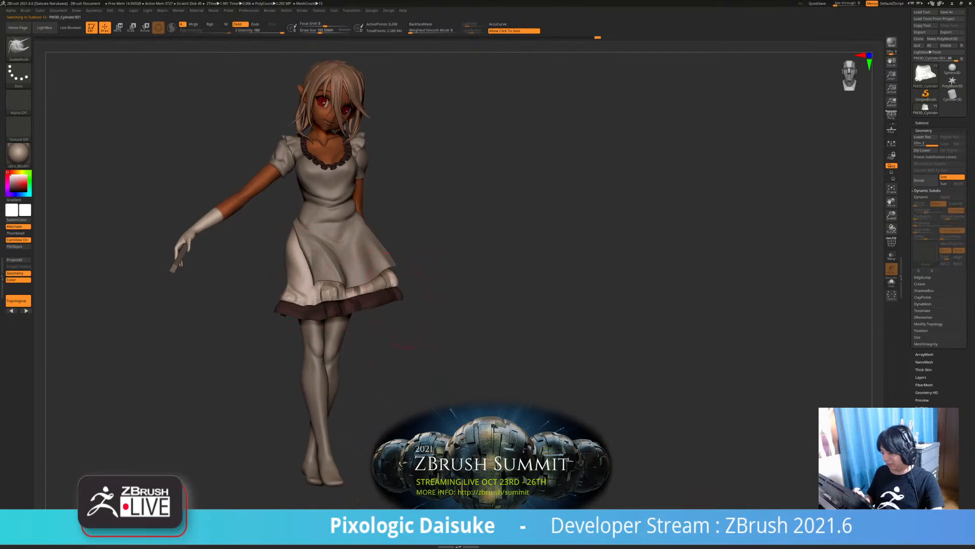
alt+click(317, 350)
right_drag(317, 350, 351, 312)
click(457, 341)
click(460, 340)
right_drag(458, 341, 584, 333)
right_drag(305, 259, 409, 249)
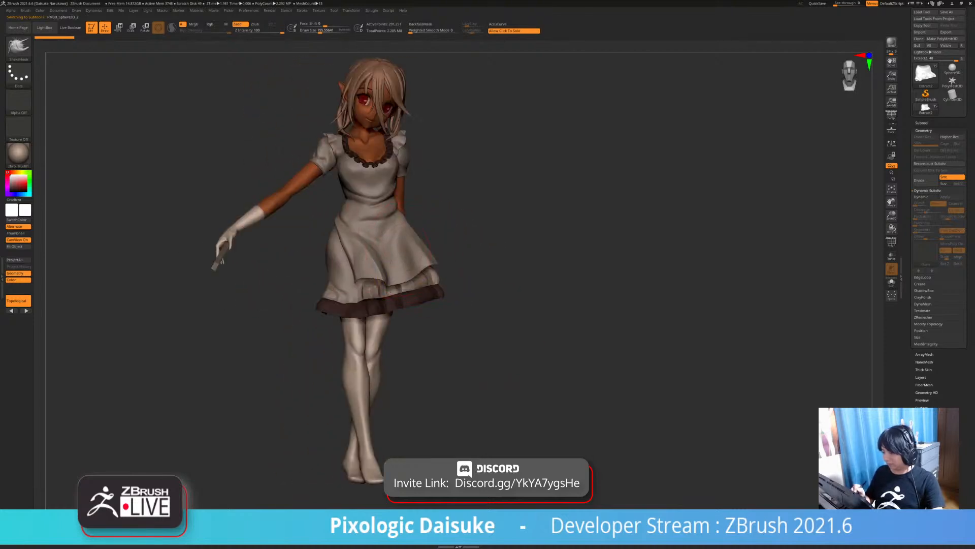
alt+click(385, 238)
Rotate the box prop in the outstretched hand to a flatter angle with the gizmo
alt+click(229, 246)
mouse_move(233, 254)
right_down()
mouse_move(264, 254)
mouse_move(241, 256)
right_up()
right_drag(323, 303, 302, 304)
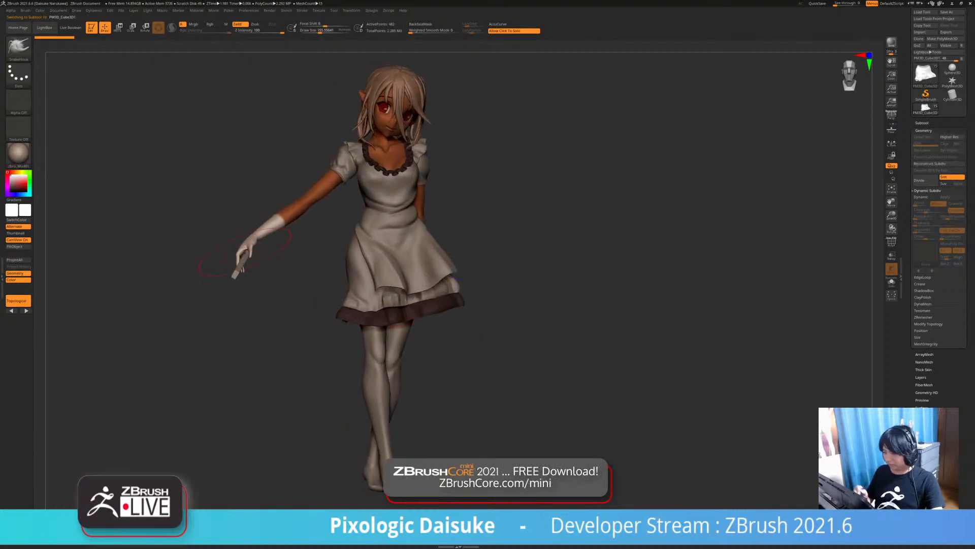
key(w)
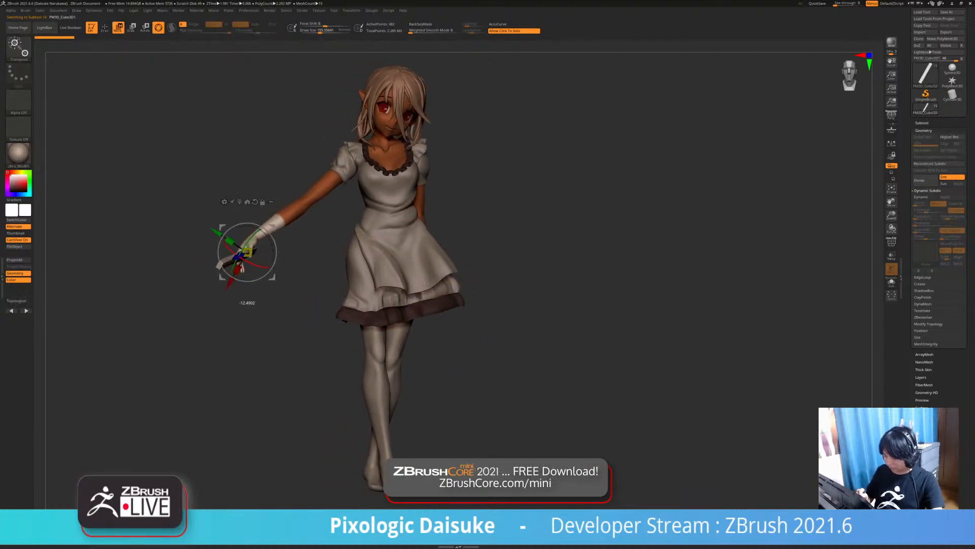
key(q)
Activate the body, mask everything except the outstretched forearm and hand, and place the rotation gizmo at that arm's elbow
alt+click(459, 307)
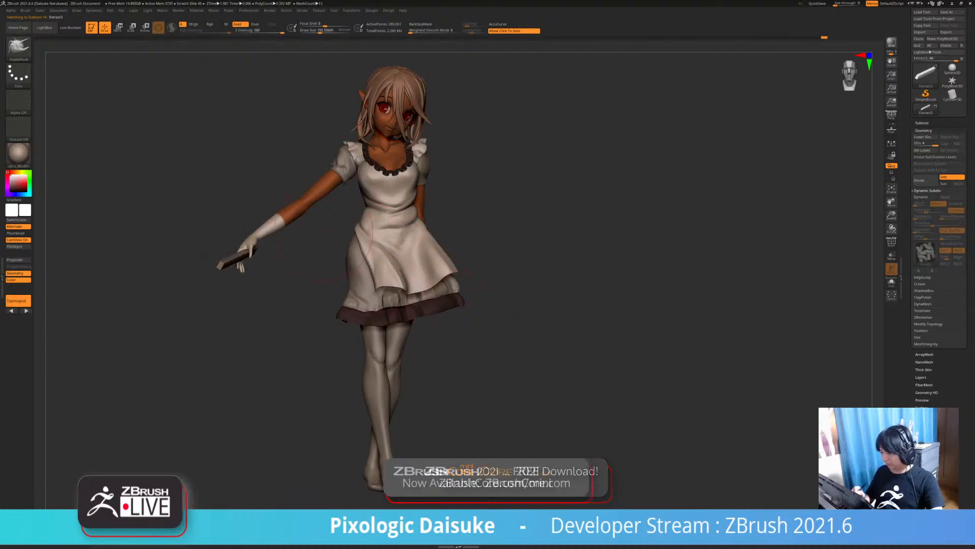
alt+click(315, 198)
key(ctrl)
mouse_move(301, 246)
ctrl+mouse_down()
mouse_move(179, 285)
mouse_move(185, 264)
ctrl+mouse_up()
ctrl+right_drag(290, 227, 193, 82)
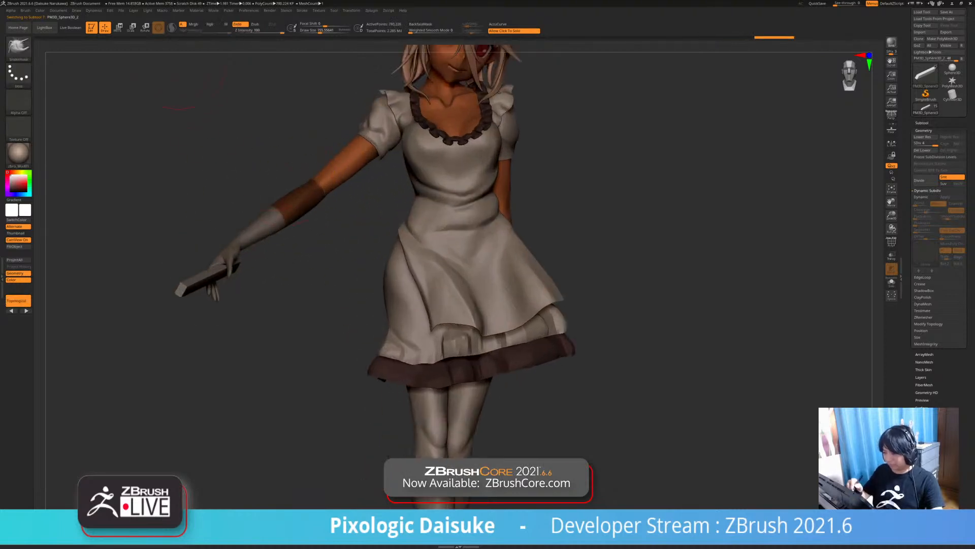
alt+right_drag(291, 181, 292, 215)
key(r)
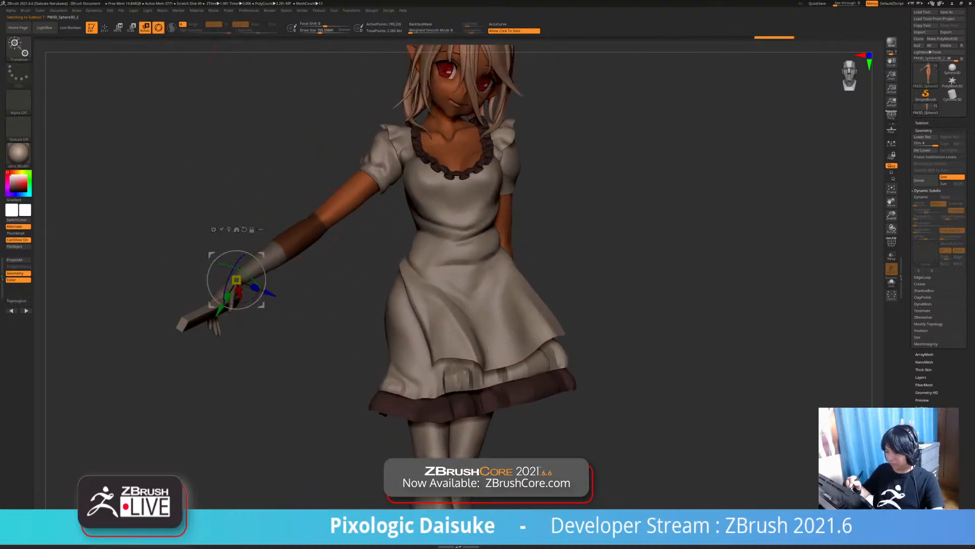
key(ctrl+i)
alt+click(318, 224)
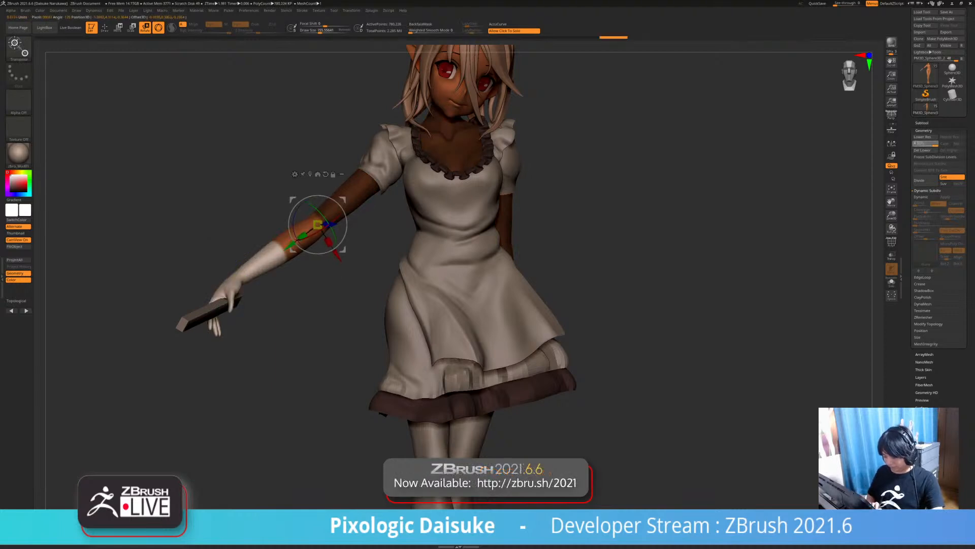
Try to bend the outstretched forearm about the elbow with the gizmo
drag(307, 238, 292, 232)
right_drag(290, 231, 447, 231)
drag(333, 238, 326, 242)
right_drag(335, 242, 287, 178)
drag(331, 220, 341, 202)
key(ctrl+z)
Try another forearm rotation at subdivision level 1, checking the bend from other angles, and undo it
mouse_move(457, 244)
alt+mouse_down()
mouse_move(457, 203)
mouse_move(467, 289)
mouse_move(398, 376)
alt+mouse_up()
mouse_move(466, 113)
ctrl+mouse_down()
mouse_move(340, 223)
mouse_move(442, 206)
ctrl+mouse_up()
mouse_move(508, 315)
mouse_down()
mouse_move(548, 244)
mouse_move(589, 223)
mouse_up()
drag(494, 186, 509, 198)
drag(630, 305, 432, 300)
mouse_move(629, 224)
alt+mouse_down()
mouse_move(551, 287)
mouse_move(551, 330)
alt+mouse_up()
key(ctrl+z)
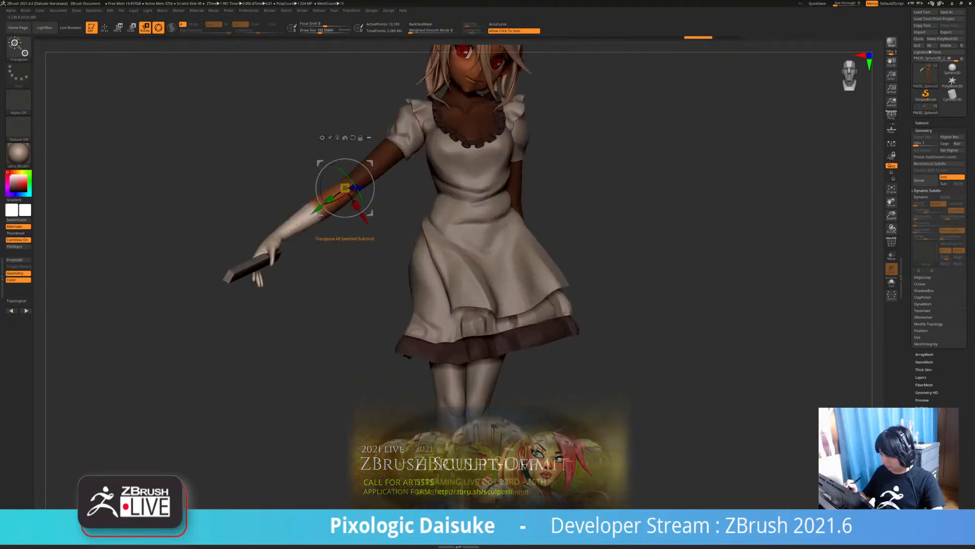
Turn on Transpose All Selected Subtools, limit the selection to the body and box prop, and try rotating them together
click(315, 275)
click(213, 228)
ctrl+shift+drag(213, 229, 322, 313)
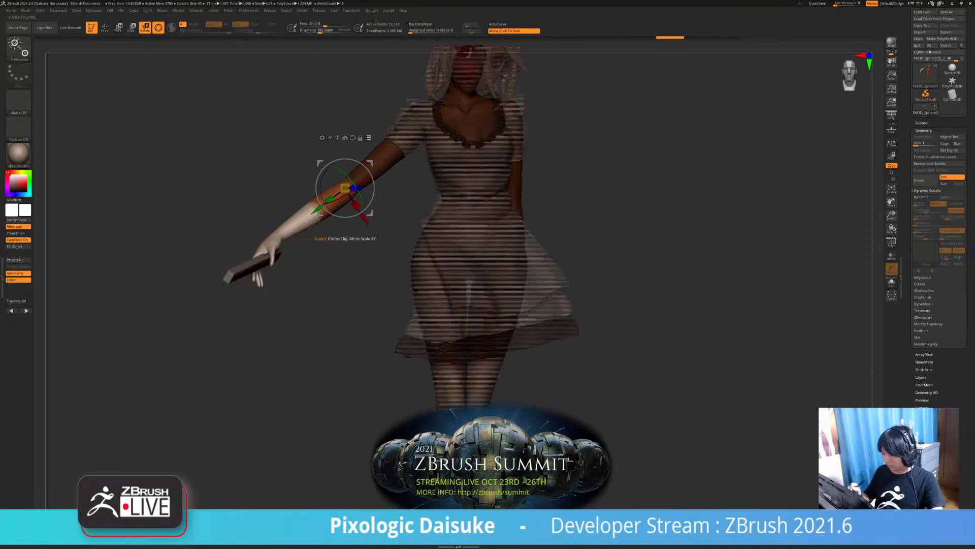
drag(332, 201, 368, 185)
key(ctrl+z)
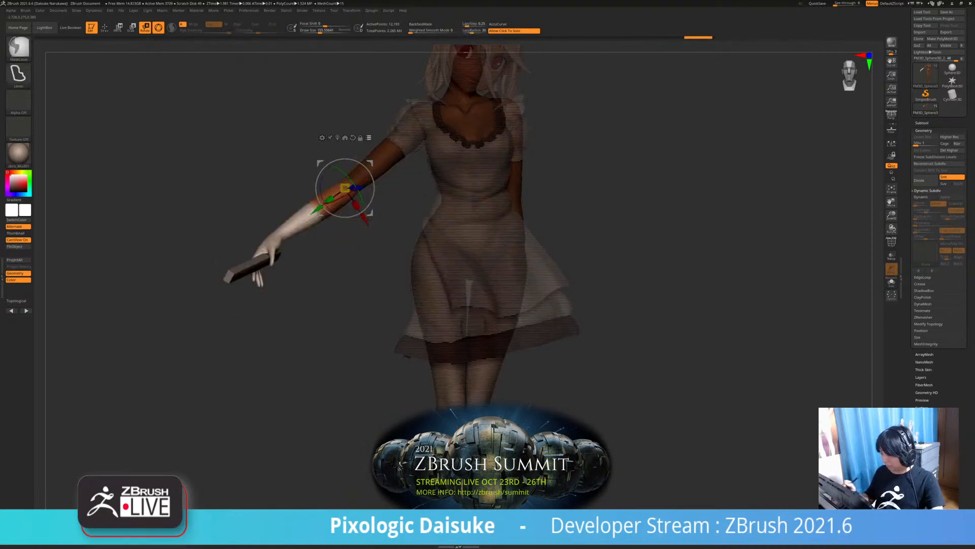
Mask the rest of the body and rotate the forearm together with the prop, folding the arm at the elbow towards the chest
mouse_move(602, 84)
ctrl+mouse_down()
mouse_move(483, 279)
mouse_move(513, 277)
ctrl+mouse_up()
drag(331, 202, 368, 182)
drag(610, 203, 680, 162)
drag(422, 199, 404, 172)
drag(609, 228, 722, 274)
alt+drag(660, 229, 660, 305)
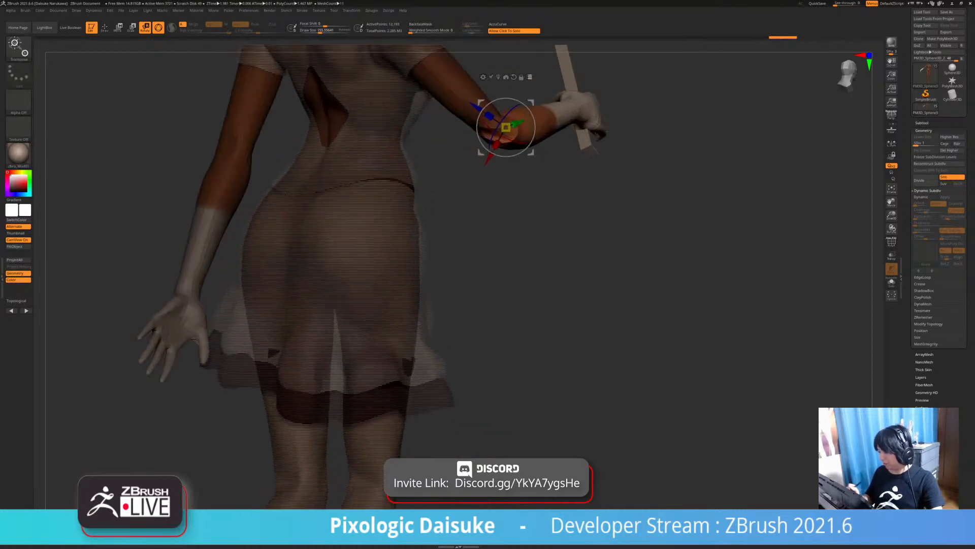
Shift the bent forearm and prop slightly with the gizmo so the forearm lines up with the upper arm at the elbow
alt+drag(660, 203, 597, 315)
drag(711, 305, 630, 305)
ctrl+right_drag(661, 254, 660, 325)
drag(660, 431, 611, 376)
drag(339, 380, 350, 367)
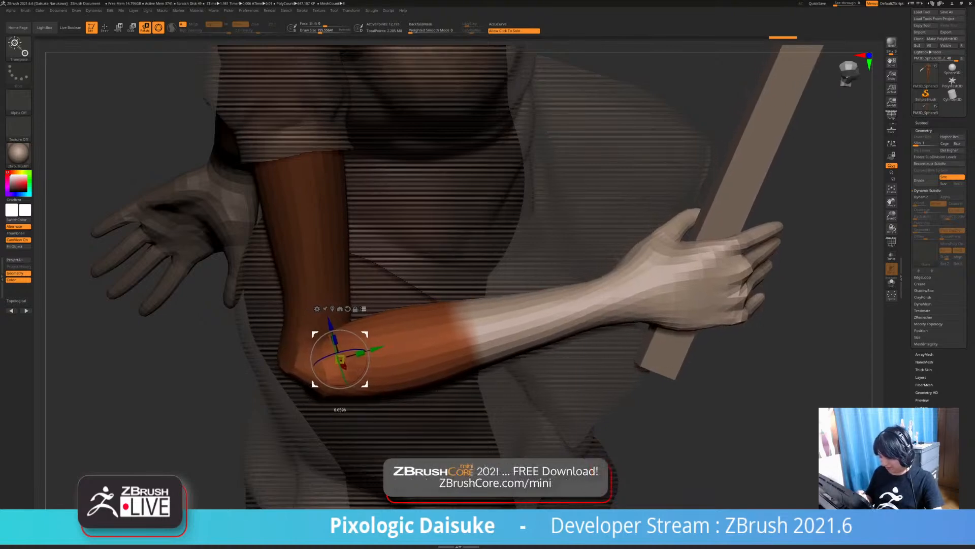
ctrl+right_drag(660, 355, 660, 284)
drag(660, 284, 803, 295)
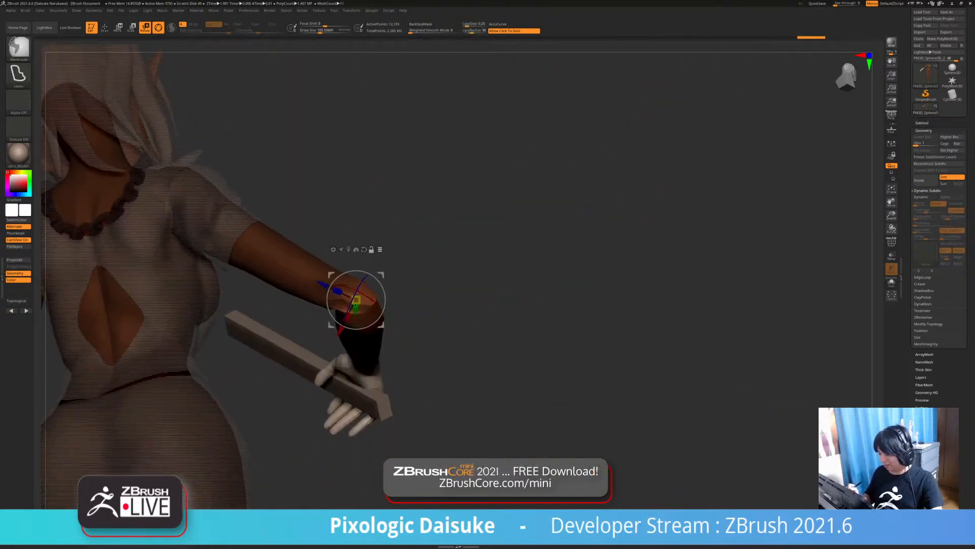
Clear the mask and reshape the bent elbow and inner arm crease with the SnakeHook brush
ctrl+drag(661, 305, 691, 335)
key(q)
mouse_move(457, 284)
mouse_down()
mouse_move(480, 310)
mouse_move(442, 320)
mouse_move(403, 384)
mouse_up()
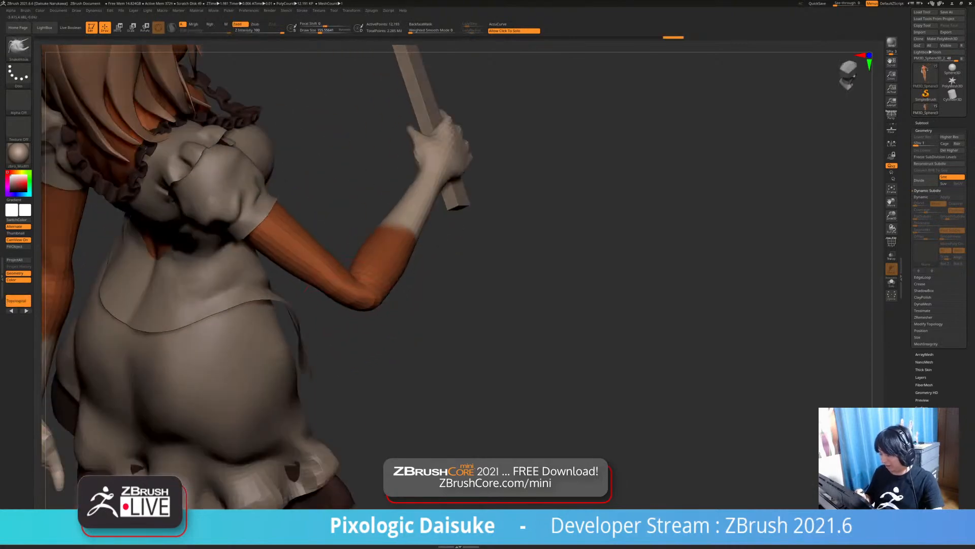
mouse_move(361, 319)
mouse_down()
mouse_move(373, 307)
mouse_move(351, 289)
mouse_up()
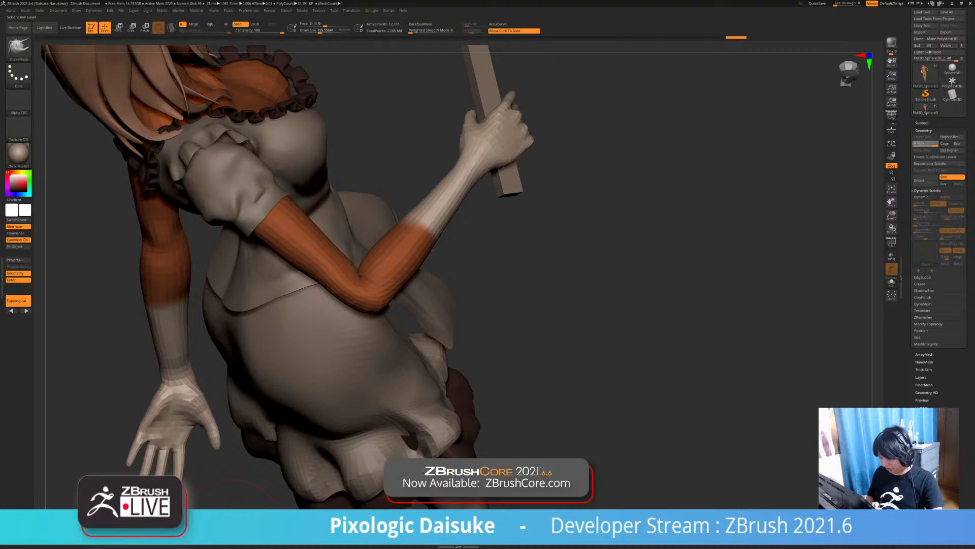
drag(236, 498, 350, 315)
drag(367, 274, 362, 286)
mouse_move(348, 282)
right_down()
mouse_move(339, 291)
mouse_move(379, 264)
mouse_move(351, 269)
mouse_move(345, 228)
right_up()
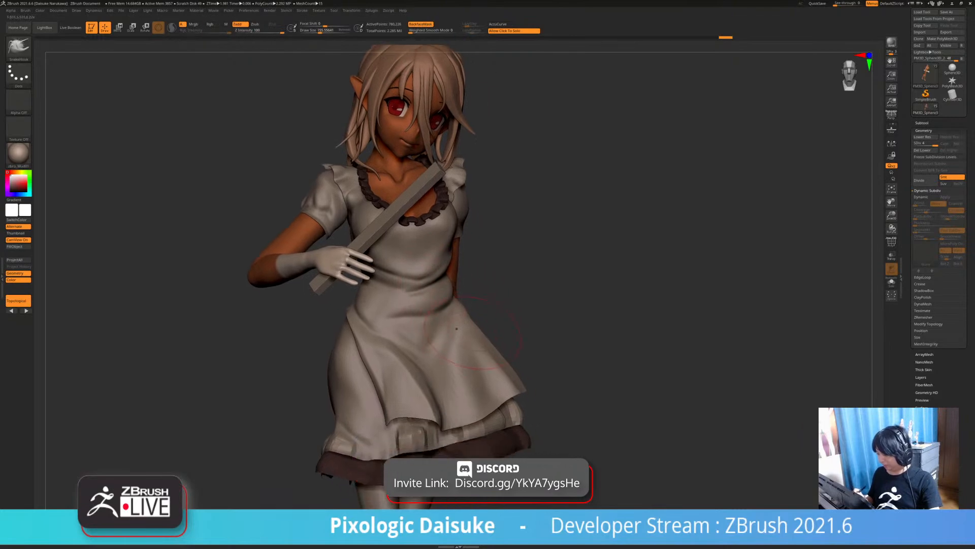
Undo the elbow reshaping and the forearm bend, and return to the sculpting brush
key(ctrl)
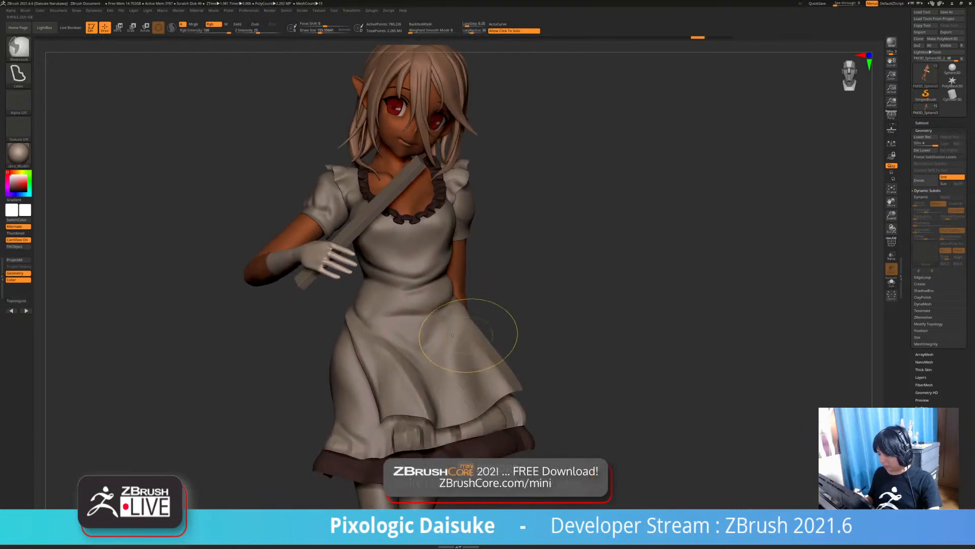
key(ctrl+z)
key(ctrl+z)
key(ctrl+z)
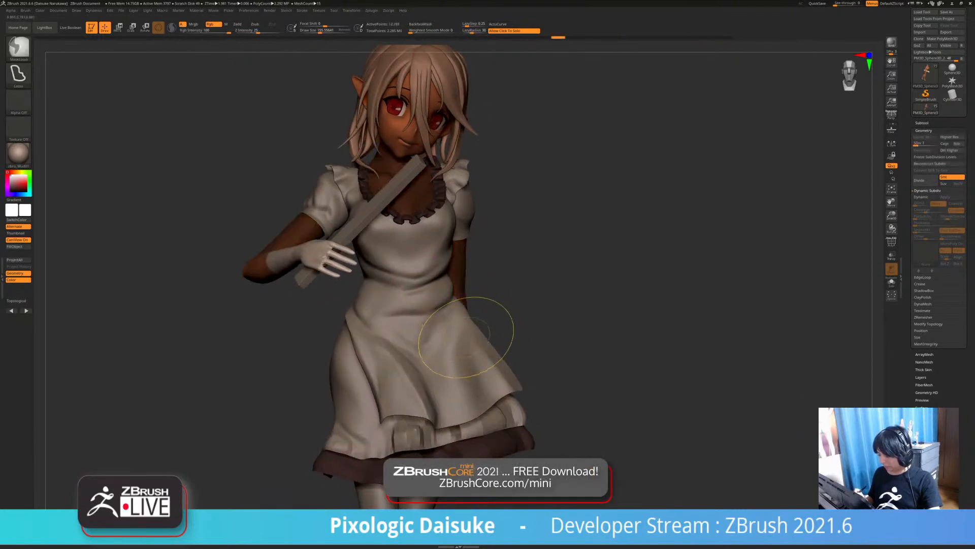
key(ctrl+z)
key(r)
key(ctrl)
key(Return)
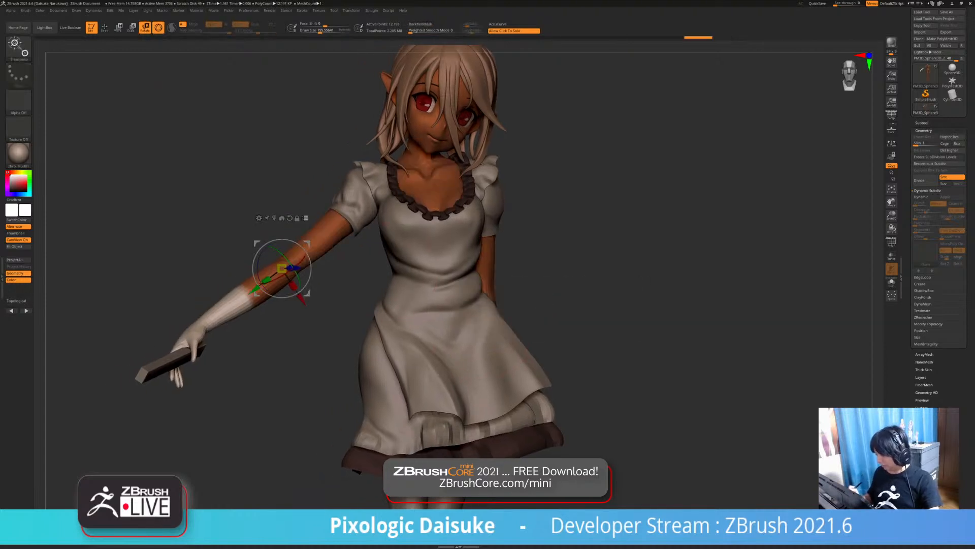
mouse_move(599, 285)
ctrl+right_down()
mouse_move(599, 248)
mouse_move(563, 236)
ctrl+right_up()
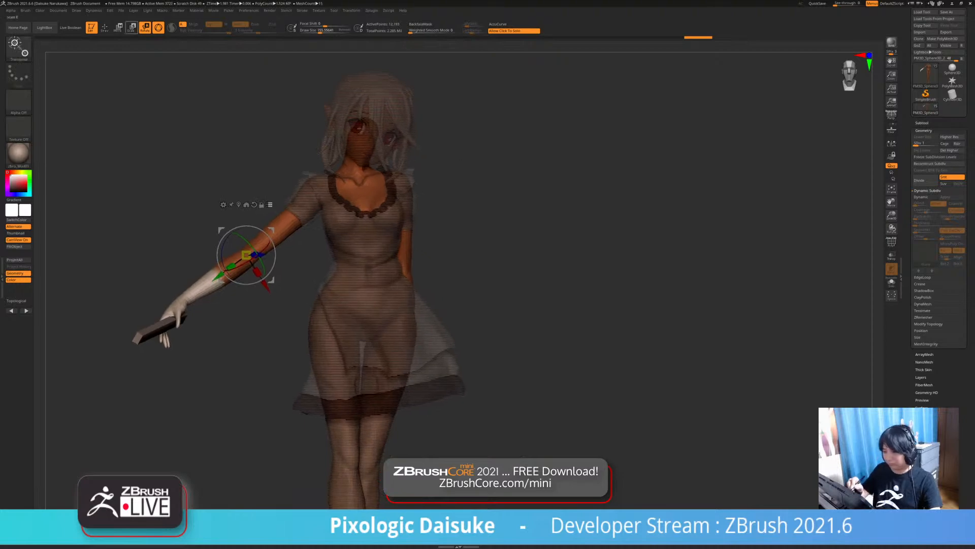
key(q)
Examine the skirt layers, hem and overall pose from behind, the side and the front, selecting the skirt parts in turn
alt+right_drag(494, 316, 356, 284)
mouse_move(368, 373)
right_down()
mouse_move(438, 339)
mouse_move(367, 341)
mouse_move(451, 333)
right_up()
alt+click(366, 340)
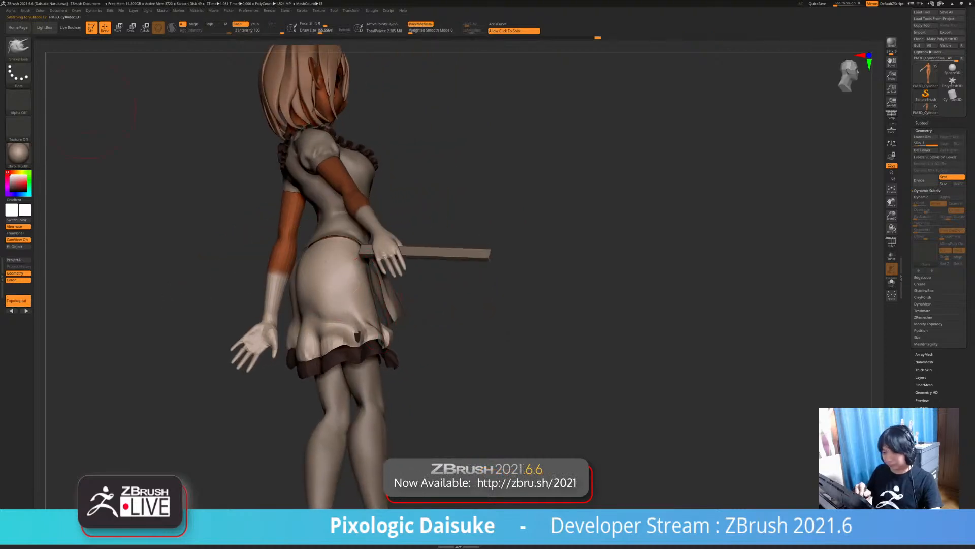
right_drag(358, 291, 379, 290)
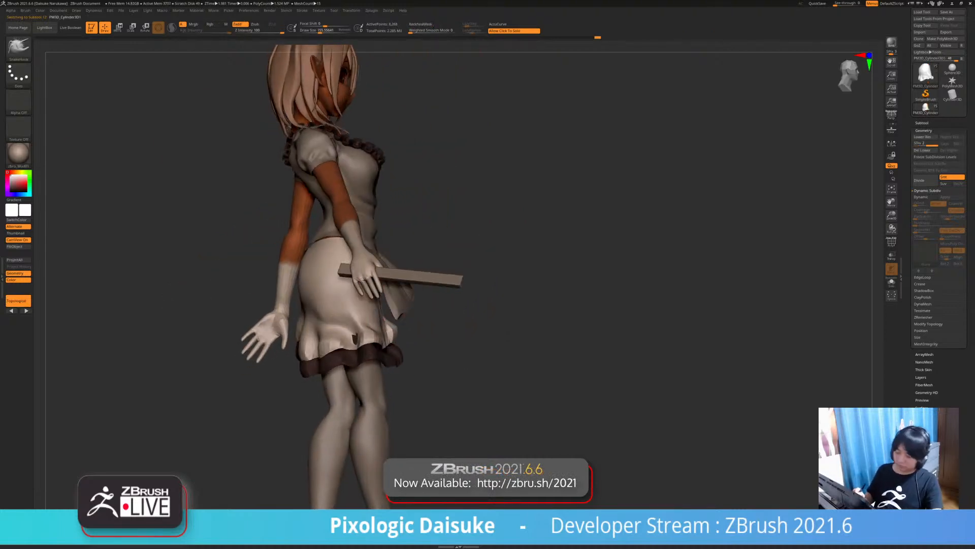
mouse_move(366, 345)
right_down()
mouse_move(340, 346)
mouse_move(377, 342)
right_up()
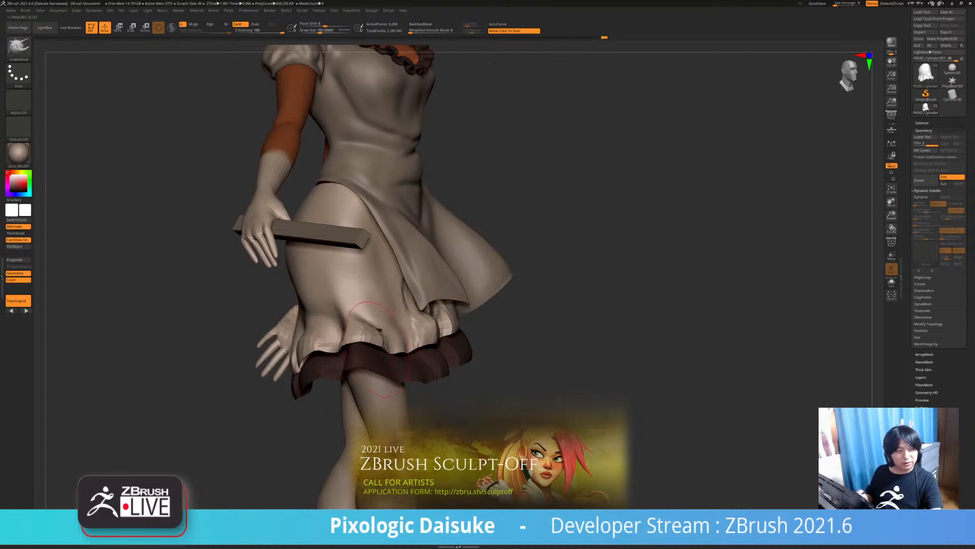
mouse_move(380, 330)
right_down()
mouse_move(379, 359)
mouse_move(315, 350)
mouse_move(360, 305)
mouse_move(412, 307)
mouse_move(378, 303)
mouse_move(366, 314)
mouse_move(300, 323)
right_up()
alt+click(376, 362)
mouse_move(442, 302)
ctrl+right_down()
mouse_move(401, 292)
mouse_move(391, 325)
mouse_move(403, 334)
mouse_move(376, 346)
mouse_move(356, 336)
ctrl+right_up()
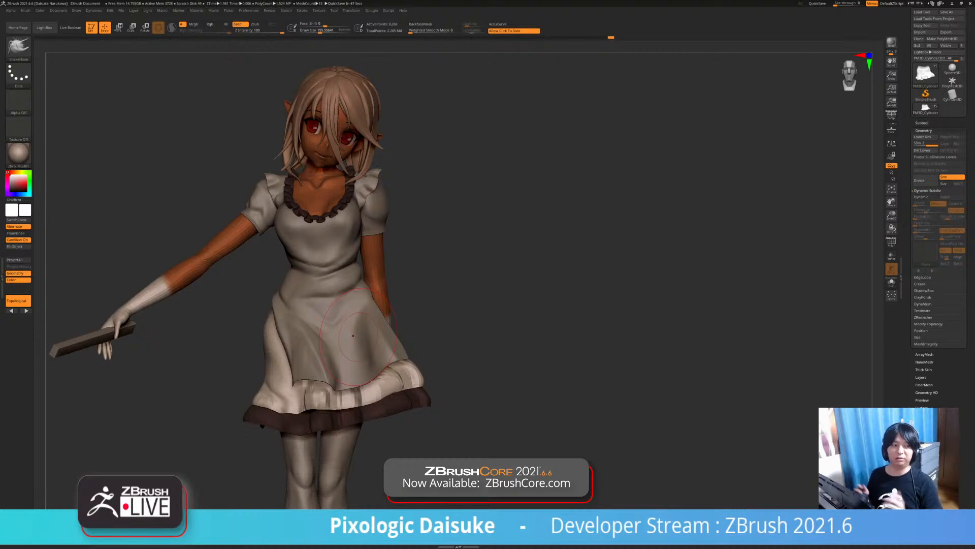
drag(353, 335, 460, 248)
Examine the upper back, the outstretched arm and its puffed sleeve, selecting the body and dress parts in turn
alt+click(459, 247)
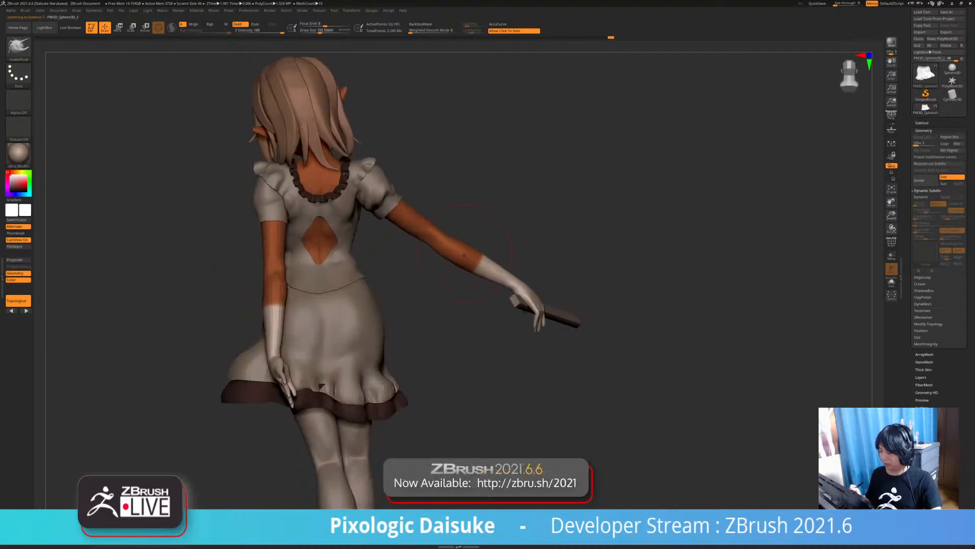
ctrl+right_drag(386, 207, 387, 230)
alt+click(370, 215)
click(133, 248)
click(133, 248)
alt+click(200, 203)
alt+drag(133, 264, 196, 307)
drag(152, 285, 269, 265)
Activate the sleeve on the lowered arm and adjust the back of its puff with the SnakeHook brush
alt+click(298, 226)
ctrl+right_drag(305, 238, 309, 260)
right_drag(355, 231, 309, 247)
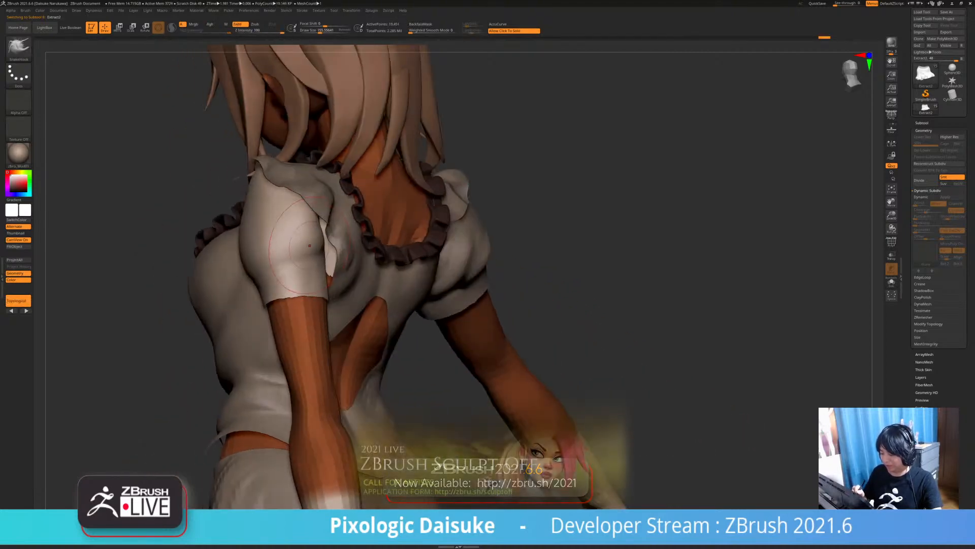
drag(310, 247, 317, 244)
right_drag(310, 239, 322, 244)
drag(305, 229, 309, 226)
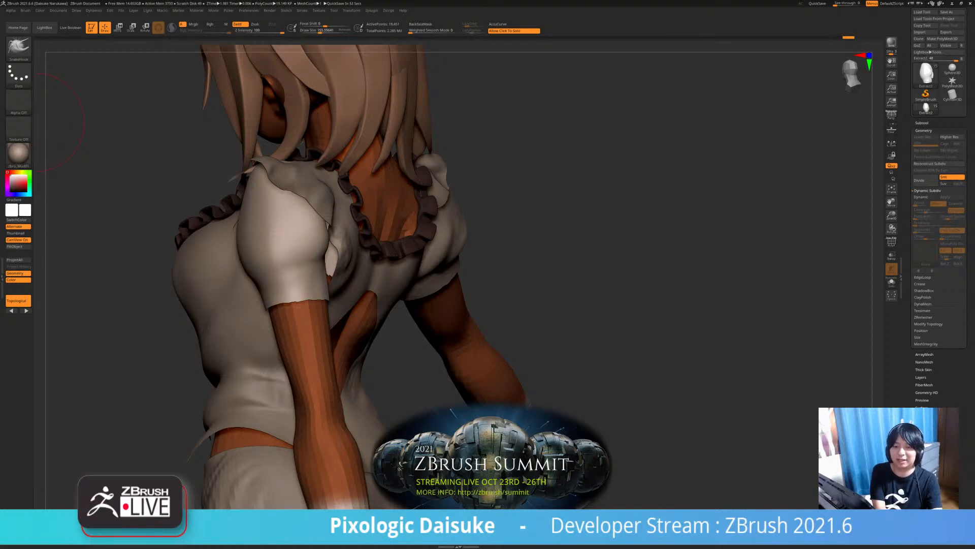
drag(38, 123, 305, 163)
Switch to the DamStandard brush at a smaller size and carve a crease above the cuff at the sleeve's back
key(b)
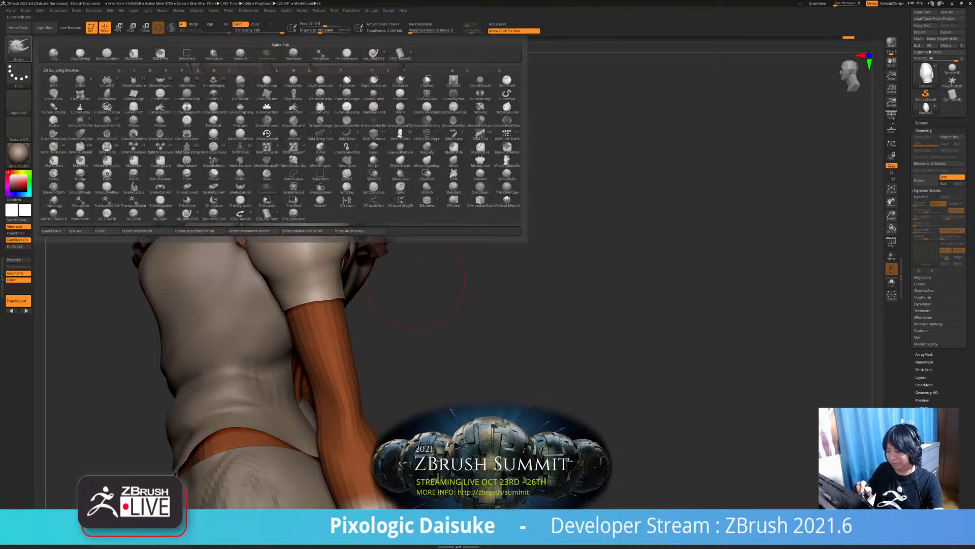
key(d)
key(s)
click(313, 31)
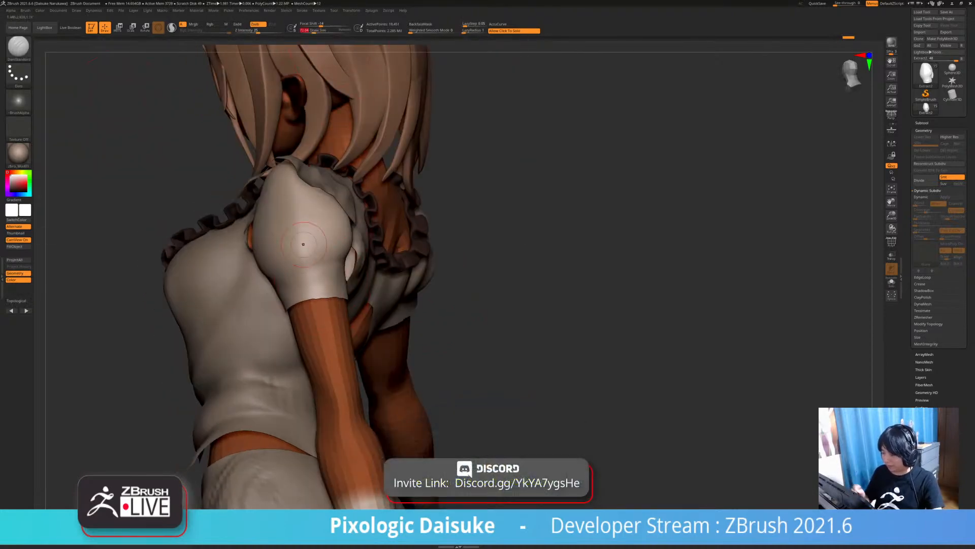
mouse_move(349, 254)
right_down()
mouse_move(543, 267)
mouse_move(407, 263)
right_up()
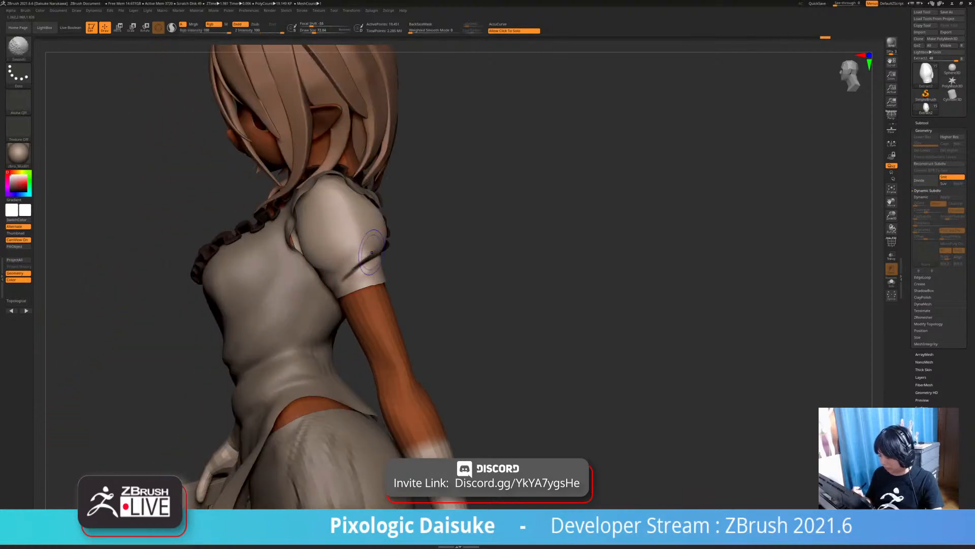
mouse_move(376, 262)
right_down()
mouse_move(277, 263)
mouse_move(297, 269)
right_up()
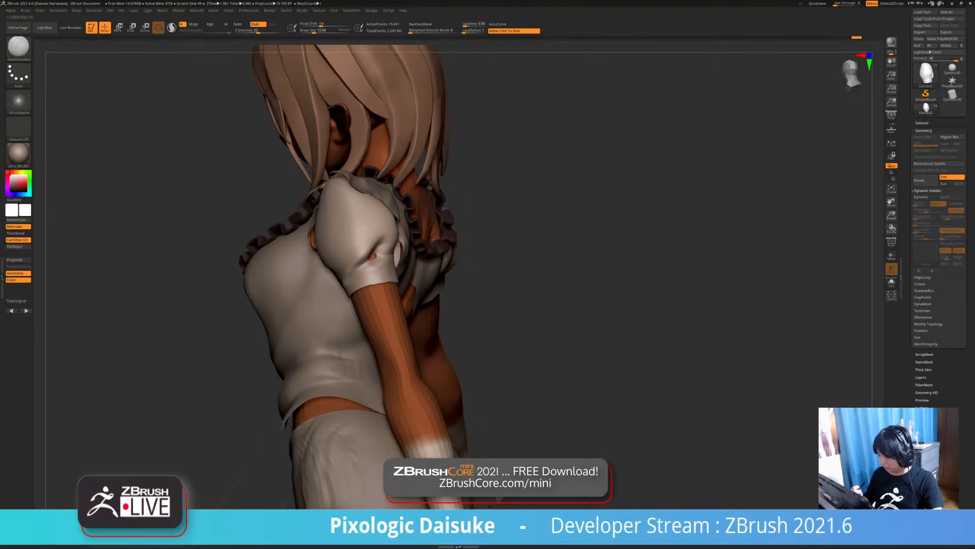
Smooth the new crease and the surrounding puff at the back of the lowered arm's sleeve
shift+drag(384, 247, 379, 251)
right_drag(381, 249, 330, 251)
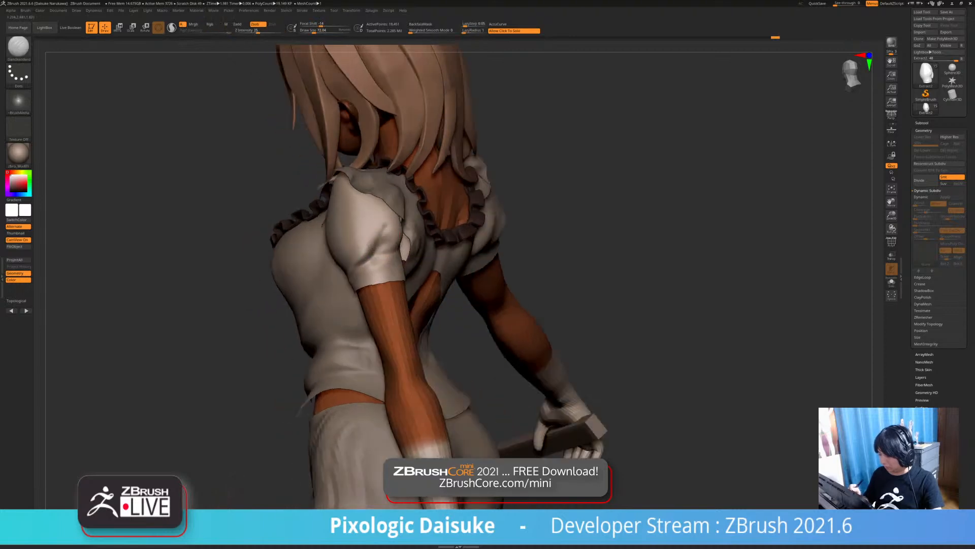
shift+drag(382, 237, 375, 250)
right_drag(376, 249, 485, 248)
shift+drag(388, 247, 377, 243)
Carve a lengthwise crease down the front outer side of the sleeve and soften it
mouse_move(355, 244)
right_down()
mouse_move(384, 238)
mouse_move(378, 230)
mouse_move(401, 194)
right_up()
mouse_move(395, 251)
ctrl+right_down()
mouse_move(401, 318)
mouse_move(371, 316)
mouse_move(381, 256)
ctrl+right_up()
drag(381, 256, 385, 299)
key(shift)
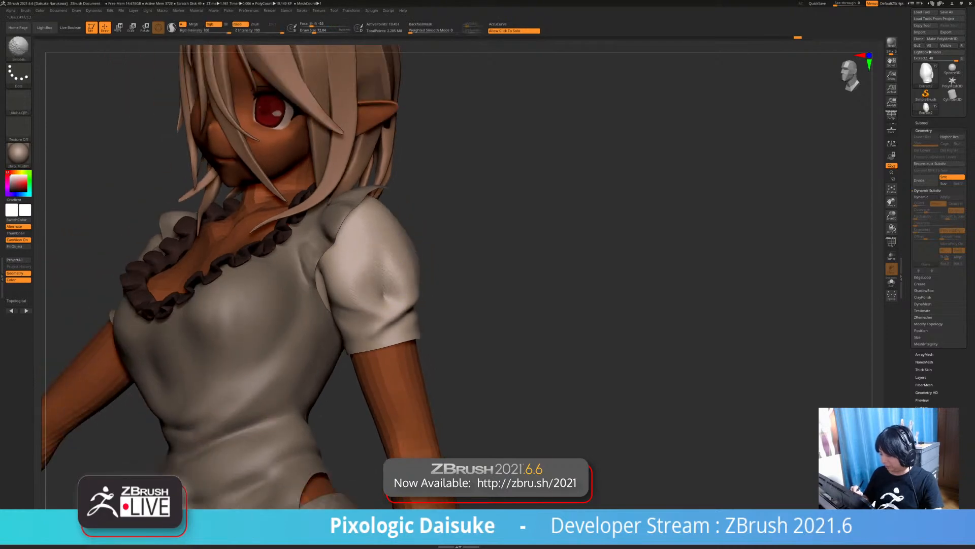
key(alt)
key(shift)
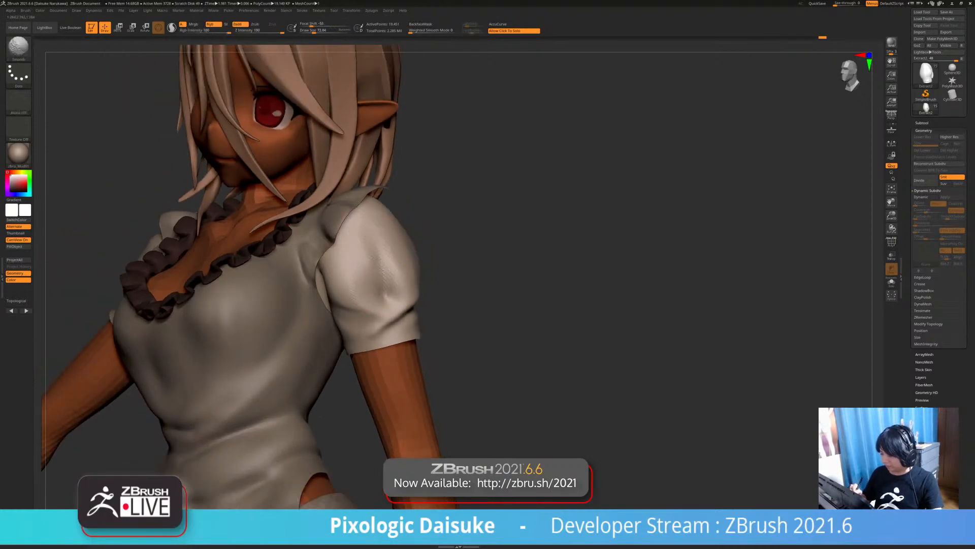
Add fold creases across the lower front of the sleeve puff and just above the cuff
right_drag(377, 294, 345, 277)
mouse_move(366, 272)
mouse_down()
mouse_move(393, 294)
mouse_move(384, 277)
mouse_move(389, 284)
mouse_up()
mouse_move(401, 280)
right_down()
mouse_move(383, 278)
mouse_move(388, 272)
right_up()
shift+drag(387, 292, 393, 300)
right_drag(394, 300, 387, 309)
drag(405, 318, 377, 321)
mouse_move(379, 318)
right_down()
mouse_move(401, 307)
mouse_move(376, 284)
right_up()
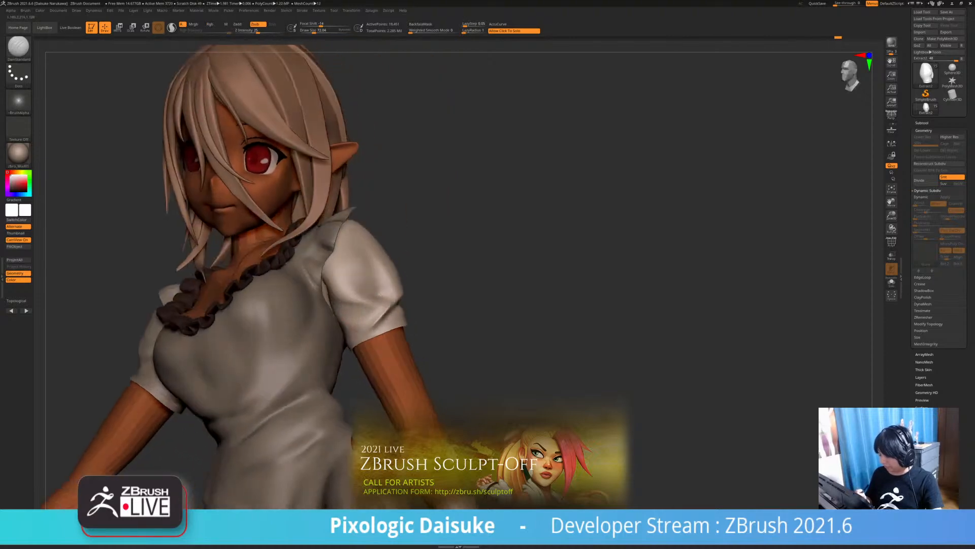
Smooth the front folds above the cuff and carve another short crease between them
key(shift)
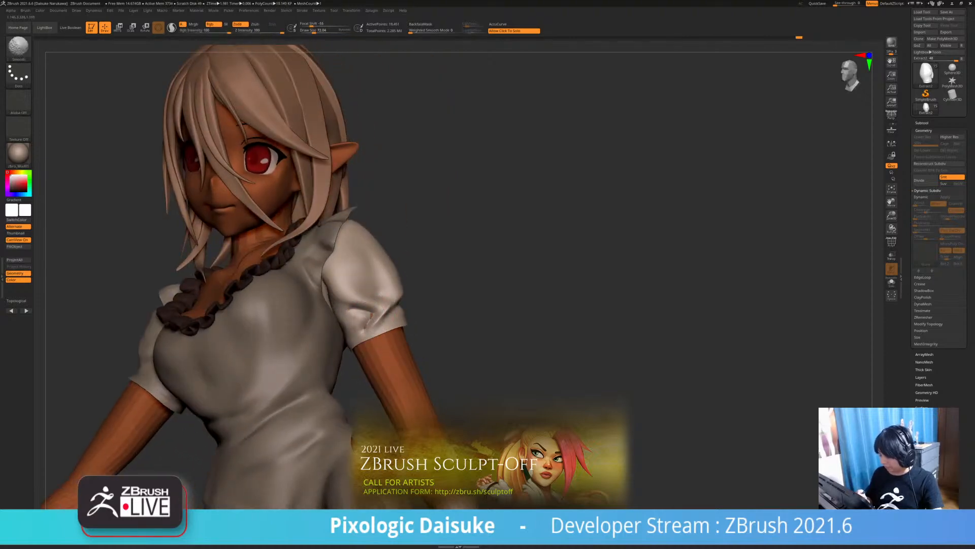
shift+drag(378, 311, 369, 317)
right_drag(375, 310, 367, 307)
shift+drag(368, 311, 363, 323)
mouse_move(388, 304)
right_down()
mouse_move(335, 309)
mouse_move(407, 300)
mouse_move(380, 315)
right_up()
drag(382, 312, 371, 324)
shift+drag(373, 321, 381, 312)
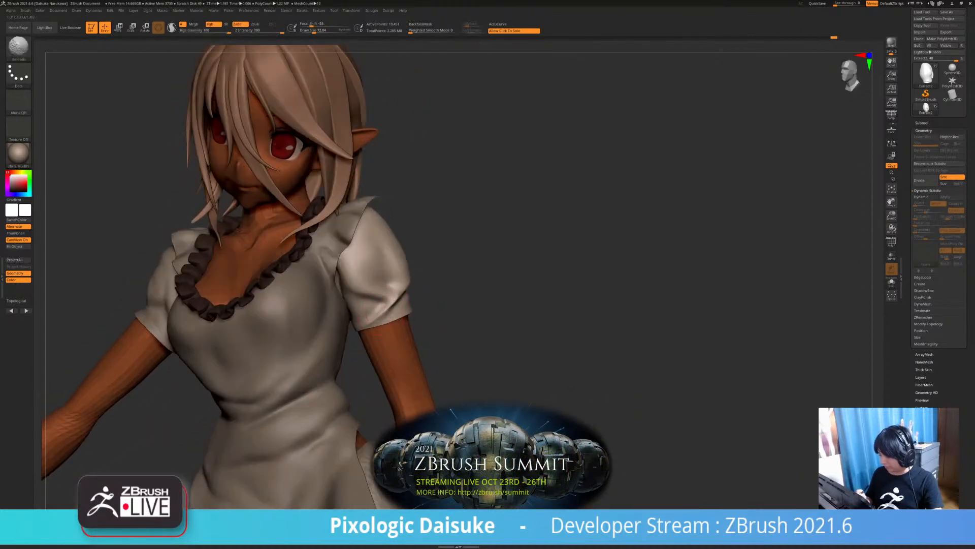
right_drag(396, 309, 379, 241)
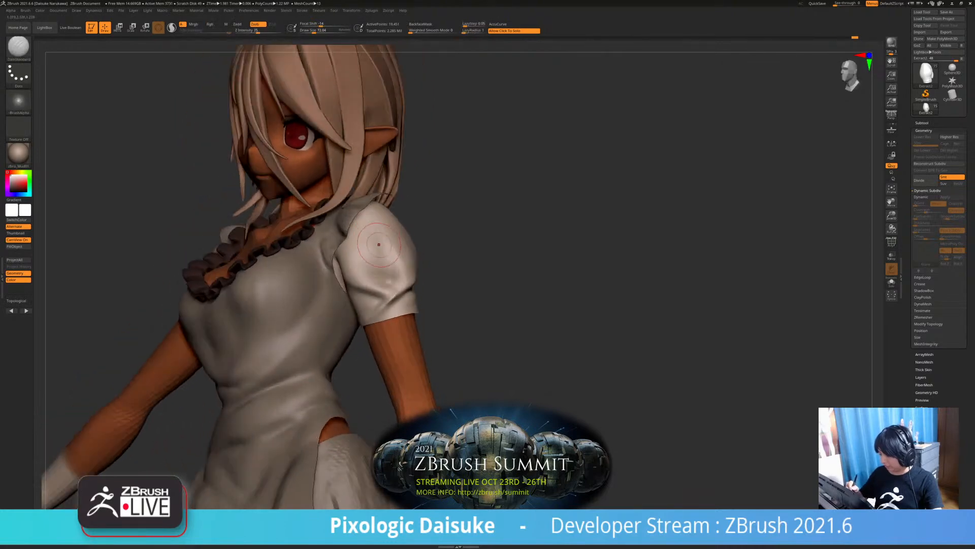
Undo the last sleeve crease and try new lengthwise strokes down the front outer side of the puff
key(ctrl+z)
mouse_move(374, 233)
mouse_down()
mouse_move(390, 280)
mouse_move(384, 260)
mouse_move(401, 281)
mouse_up()
key(ctrl+z)
mouse_move(378, 222)
mouse_down()
mouse_move(399, 277)
mouse_move(392, 262)
mouse_up()
mouse_move(513, 254)
mouse_down()
mouse_move(457, 249)
mouse_move(427, 233)
mouse_move(428, 243)
mouse_up()
key(ctrl+z)
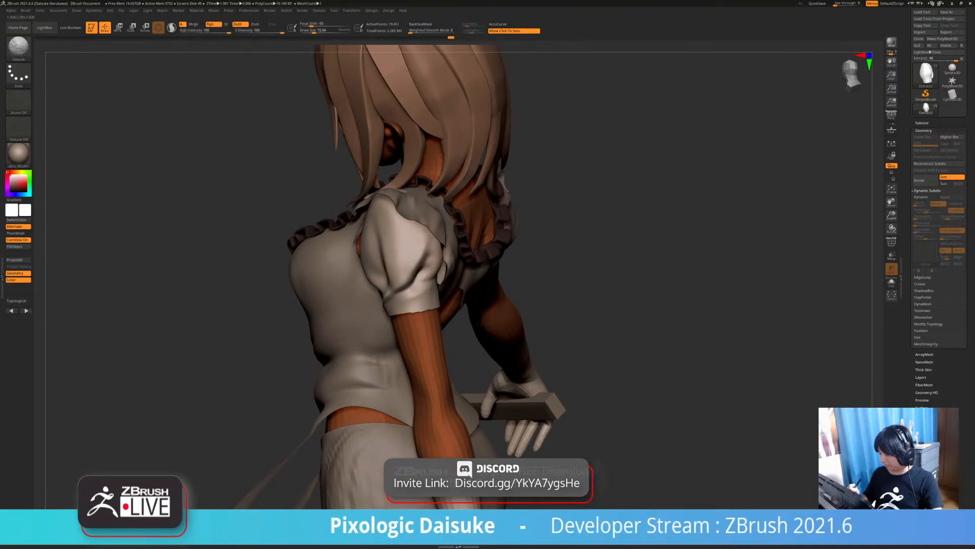
Smooth the folds on the outer and rear side of the lowered arm's sleeve puff
ctrl+right_drag(428, 274, 407, 249)
right_drag(345, 249, 470, 255)
shift+drag(425, 249, 426, 264)
right_drag(432, 257, 404, 259)
shift+drag(401, 259, 402, 285)
right_drag(403, 274, 386, 213)
Select the body subtool and raise its subdivision level
alt+click(367, 205)
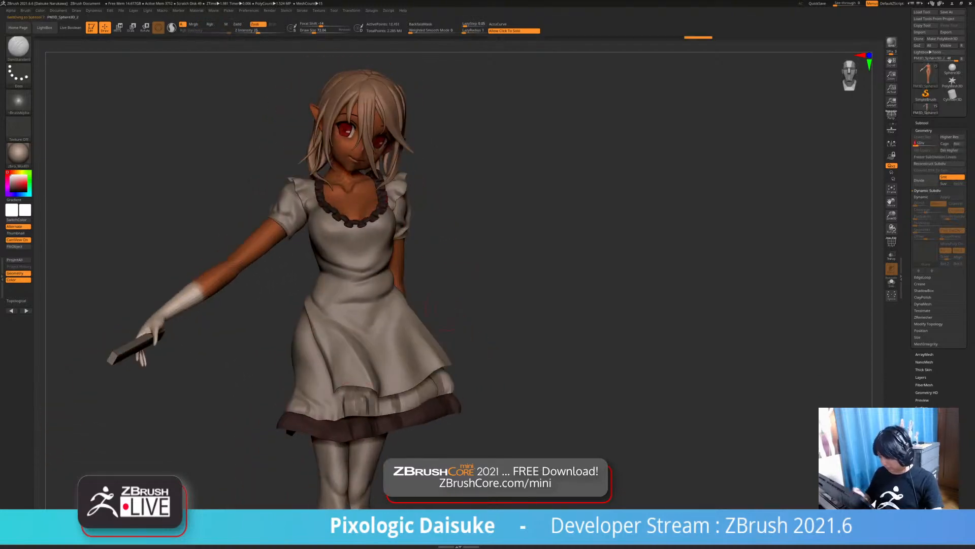
click(935, 144)
right_drag(472, 294, 415, 300)
right_drag(459, 277, 518, 280)
Pull the lower outer sleeve puff into shape with the Snake Hook brush at draw size 112 and turn on backface masking
alt+click(373, 320)
key(b)
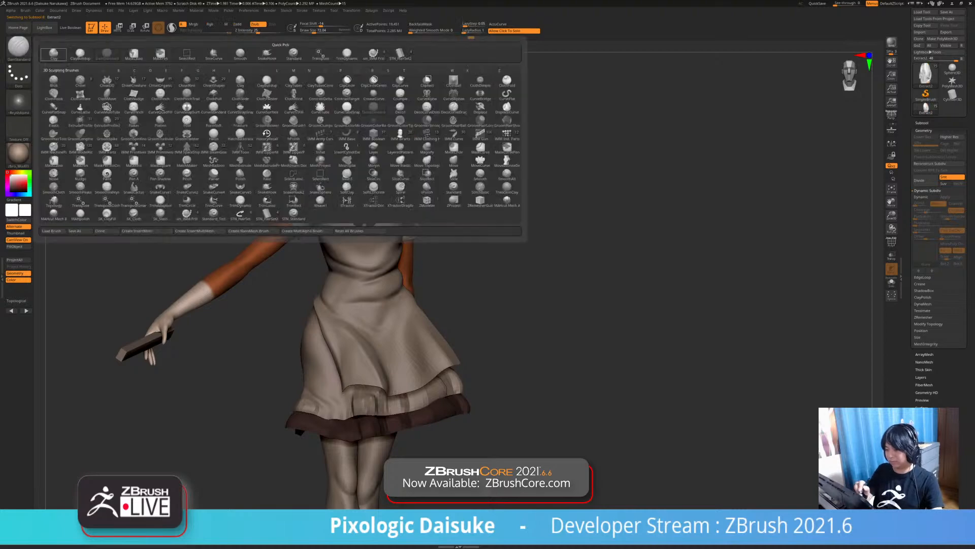
key(s)
key(h)
drag(314, 31, 317, 31)
mouse_move(485, 243)
ctrl+right_down()
mouse_move(490, 305)
mouse_move(447, 285)
ctrl+right_up()
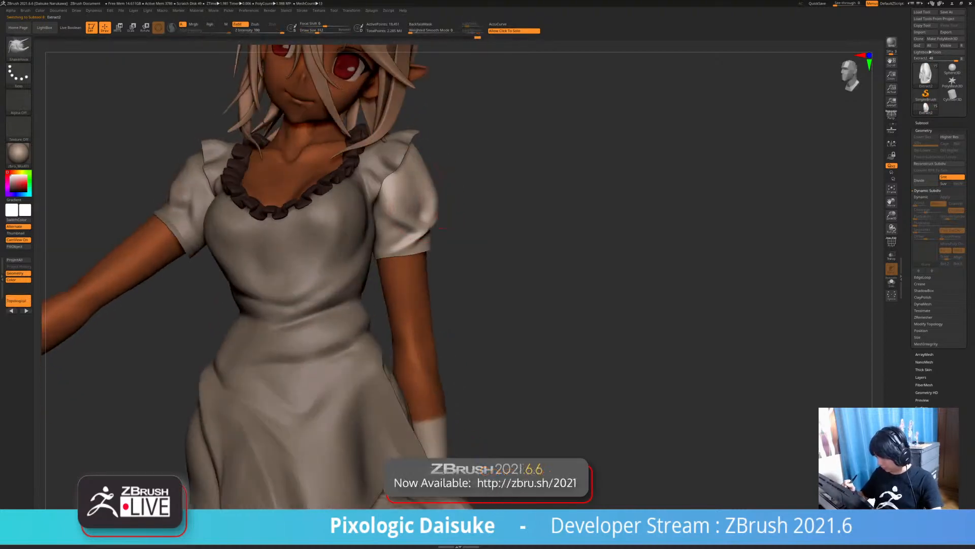
mouse_move(427, 175)
right_down()
mouse_move(432, 189)
mouse_move(373, 216)
right_up()
drag(408, 224, 423, 236)
mouse_move(355, 208)
right_down()
mouse_move(377, 196)
mouse_move(400, 201)
mouse_move(390, 202)
mouse_move(386, 168)
mouse_move(432, 175)
mouse_move(363, 181)
mouse_move(401, 191)
mouse_move(407, 157)
right_up()
click(421, 24)
Select the head subtool and place the transform gizmo on the face
mouse_move(418, 320)
right_down()
mouse_move(461, 312)
mouse_move(428, 303)
mouse_move(446, 260)
mouse_move(433, 248)
right_up()
ctrl+right_drag(433, 247, 452, 286)
alt+click(354, 134)
alt+right_drag(354, 134, 381, 203)
ctrl+right_drag(381, 203, 381, 249)
key(w)
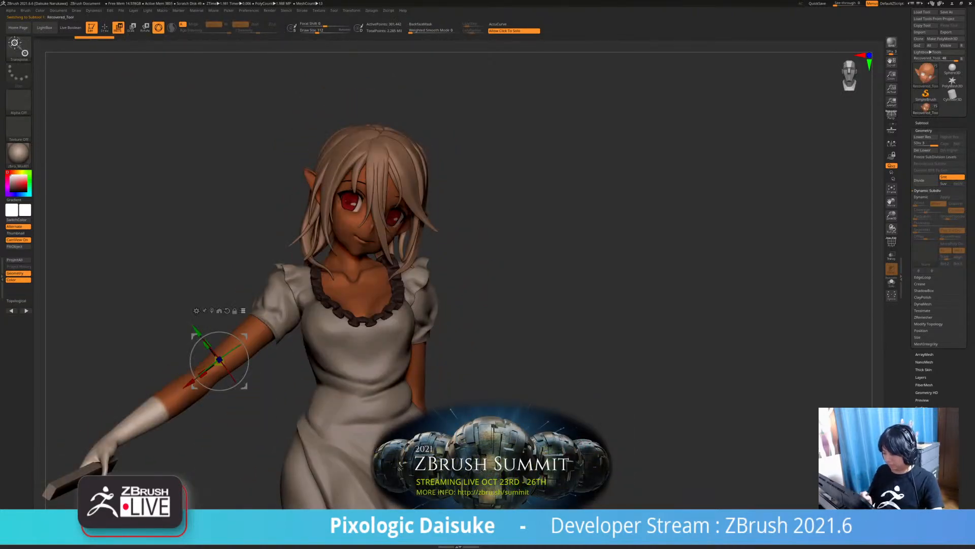
click(371, 224)
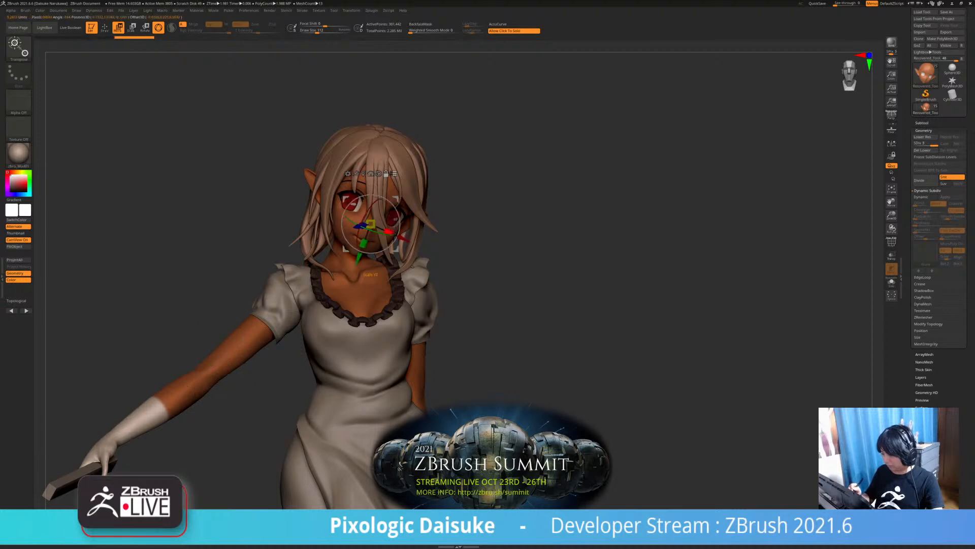
Select the head and hair subtools together, exclude the body and clothing, and reposition the gizmo on the face
ctrl+shift+drag(287, 96, 467, 240)
right_drag(472, 244, 501, 245)
ctrl+alt+shift+drag(379, 308, 437, 331)
right_drag(467, 284, 548, 285)
alt+drag(409, 210, 362, 192)
right_drag(508, 284, 399, 286)
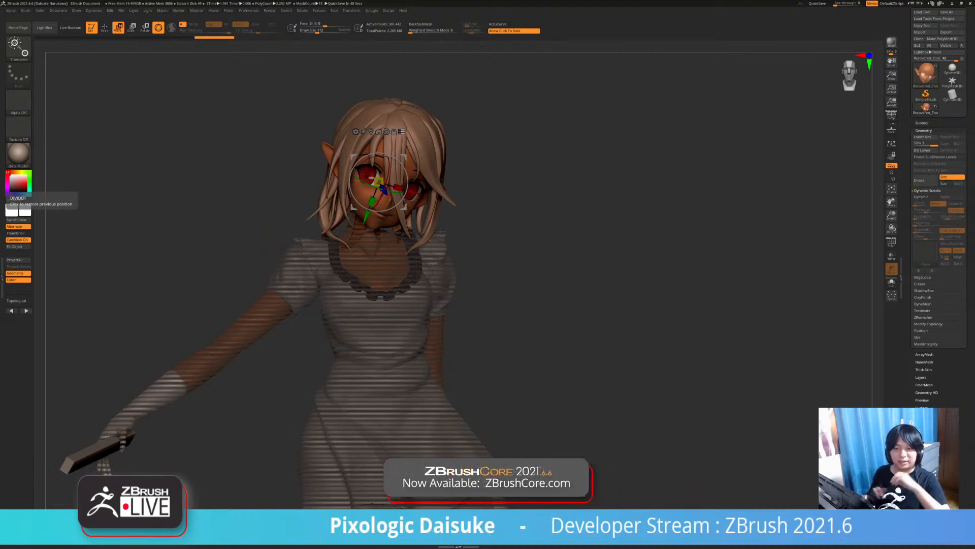
Shift the selected head, face and hair slightly with the gizmo to adjust the head pose
key(q)
mouse_move(178, 101)
mouse_down()
mouse_move(171, 53)
mouse_move(168, 79)
mouse_move(284, 84)
mouse_up()
key(w)
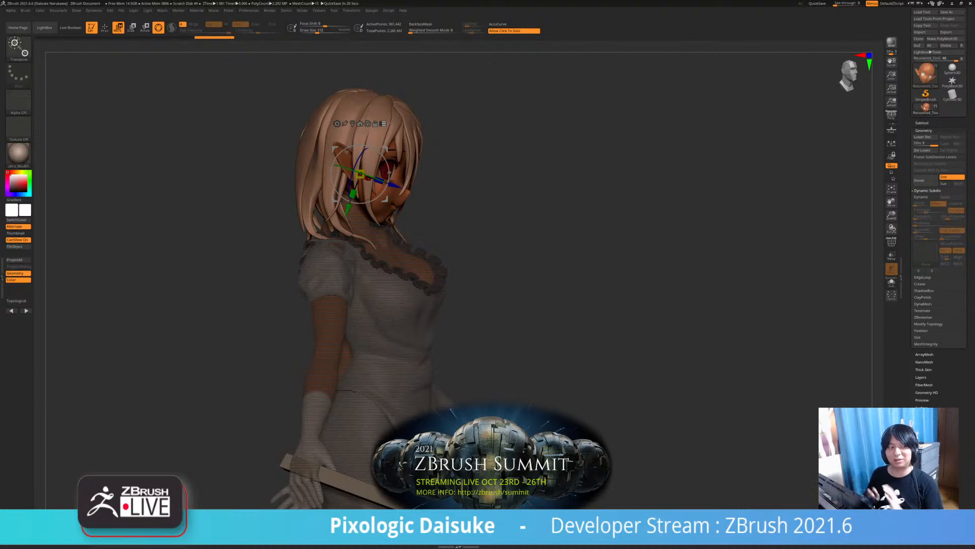
drag(635, 264, 508, 264)
ctrl+right_drag(385, 199, 385, 239)
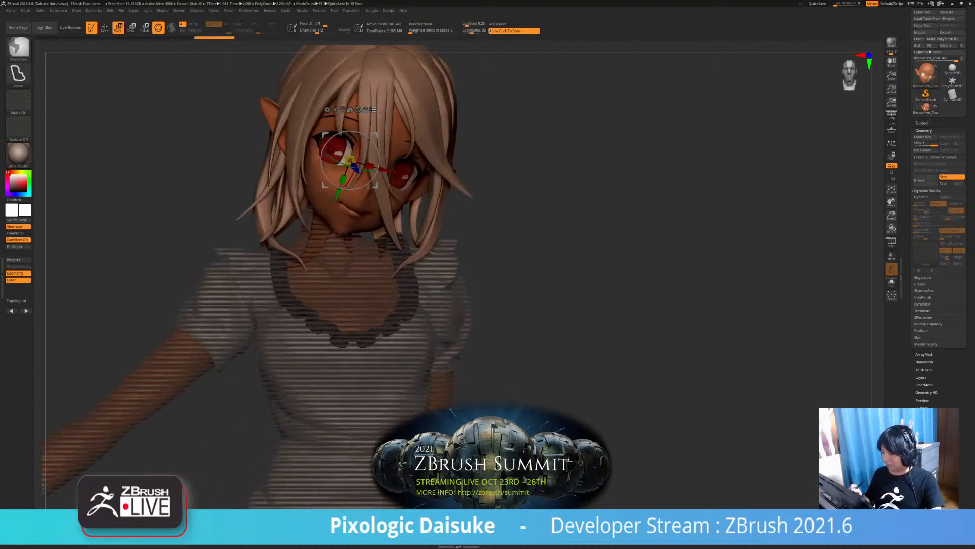
drag(332, 160, 341, 165)
ctrl+right_drag(385, 228, 385, 193)
drag(341, 160, 392, 164)
ctrl+right_drag(385, 229, 385, 188)
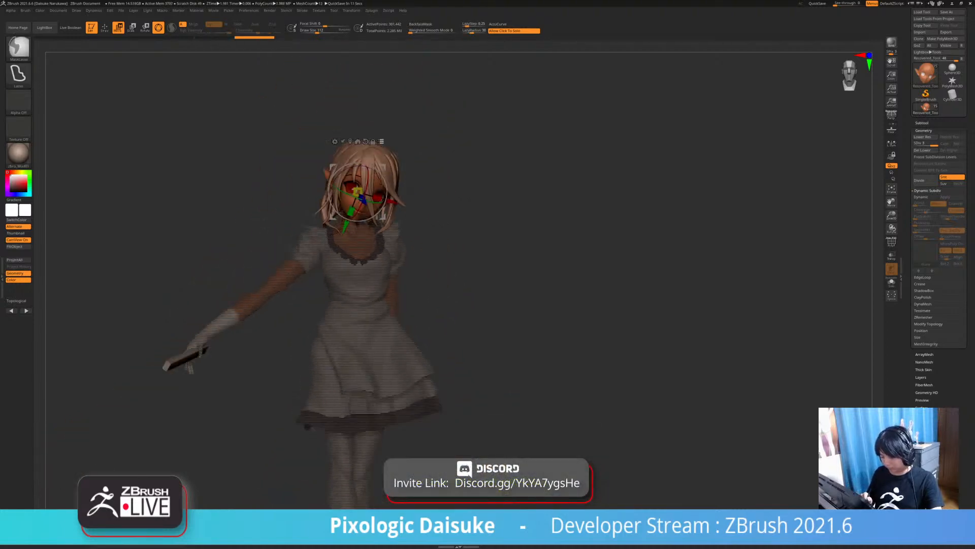
Remove the held prop from the group of subtools selected for posing the head
alt+right_drag(228, 376, 276, 341)
ctrl+alt+shift+drag(284, 341, 214, 309)
mouse_move(284, 254)
ctrl+right_down()
mouse_move(285, 295)
mouse_move(284, 274)
ctrl+right_up()
alt+right_drag(284, 275, 426, 210)
Fine-tune the head and hair pose above the neck with small gizmo adjustments
drag(426, 175, 430, 177)
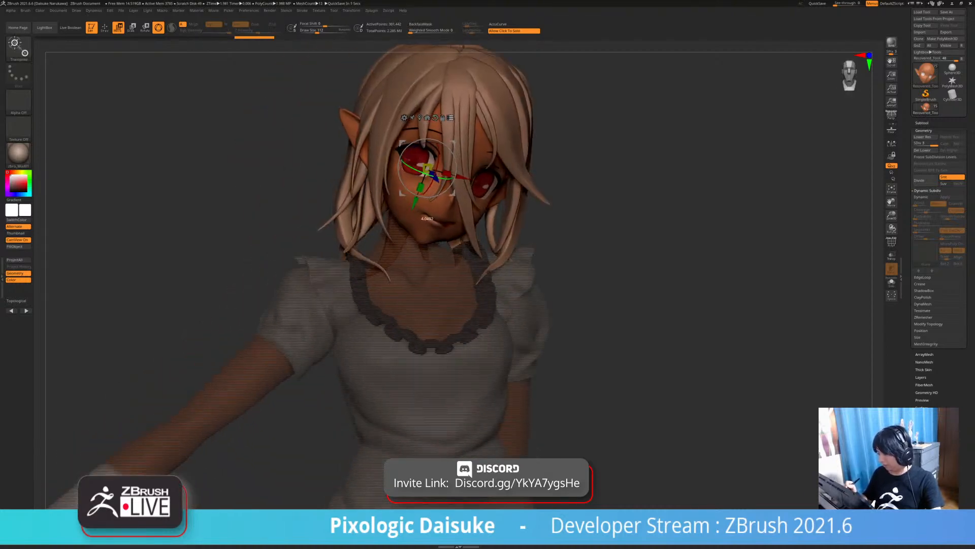
ctrl+right_drag(284, 284, 285, 249)
drag(473, 165, 475, 171)
right_drag(475, 173, 442, 180)
drag(449, 192, 447, 191)
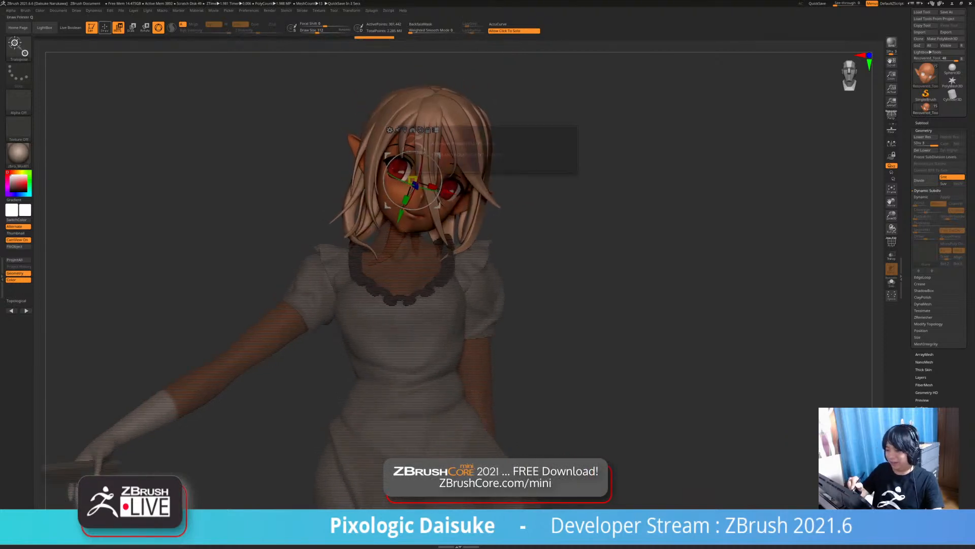
Leave the gizmo and clear the multi-subtool selection so the whole figure is shown unmasked
click(105, 27)
mouse_move(304, 254)
ctrl+right_down()
mouse_move(304, 228)
mouse_move(482, 228)
ctrl+right_up()
key(w)
right_drag(457, 170, 305, 164)
click(274, 163)
click(274, 163)
key(q)
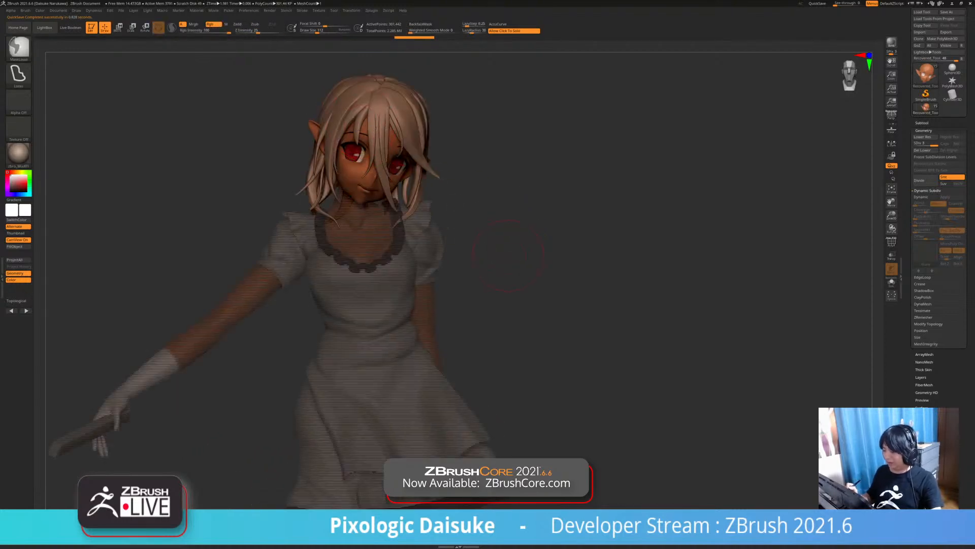
click(505, 254)
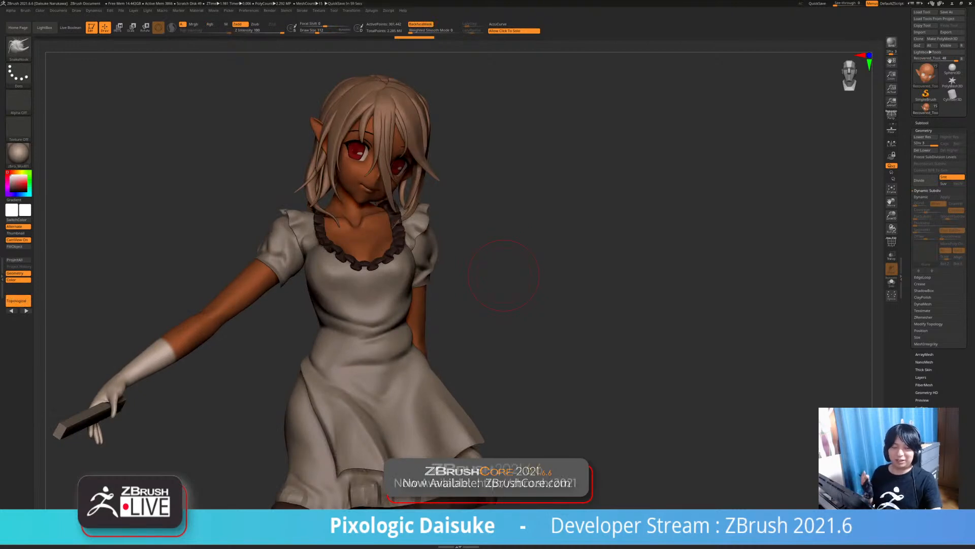
Bring the gizmo back onto the head and hair and readjust their placement on the neck
mouse_move(504, 275)
alt+right_down()
mouse_move(473, 234)
mouse_move(440, 233)
mouse_move(446, 264)
alt+right_up()
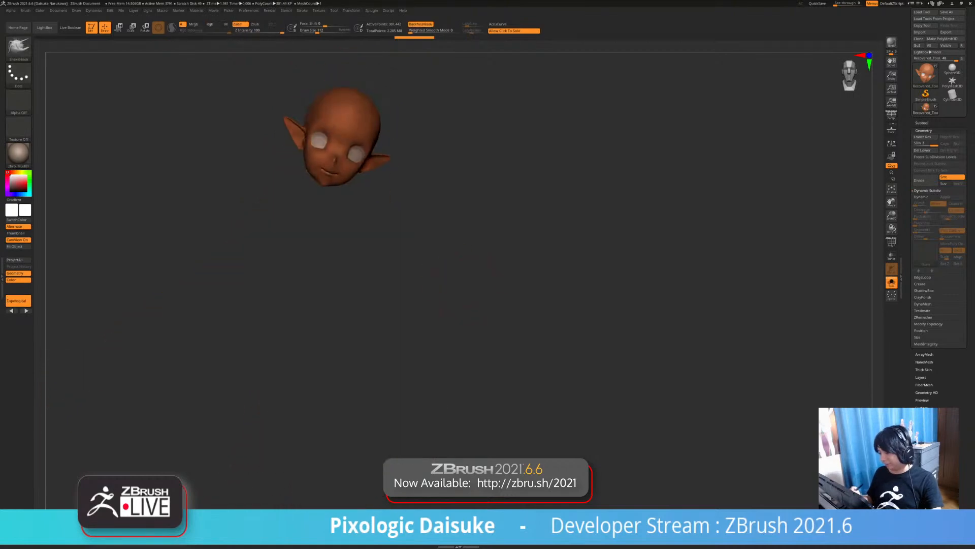
click(464, 300)
ctrl+right_drag(465, 300, 461, 277)
mouse_move(461, 277)
right_down()
mouse_move(480, 284)
mouse_move(466, 289)
mouse_move(472, 406)
right_up()
key(w)
drag(325, 188, 337, 191)
mouse_move(470, 284)
ctrl+right_down()
mouse_move(470, 262)
mouse_move(511, 264)
mouse_move(488, 257)
mouse_move(486, 277)
ctrl+right_up()
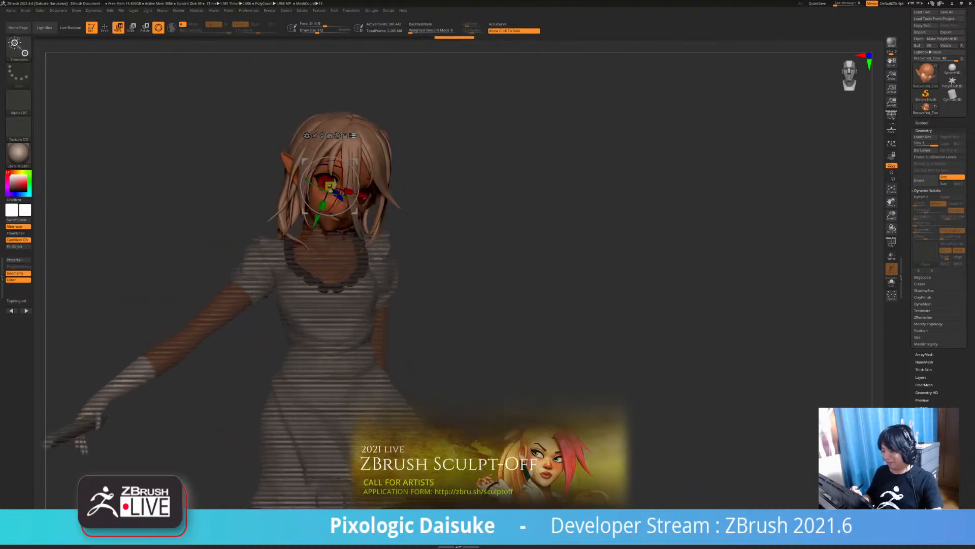
drag(330, 190, 329, 187)
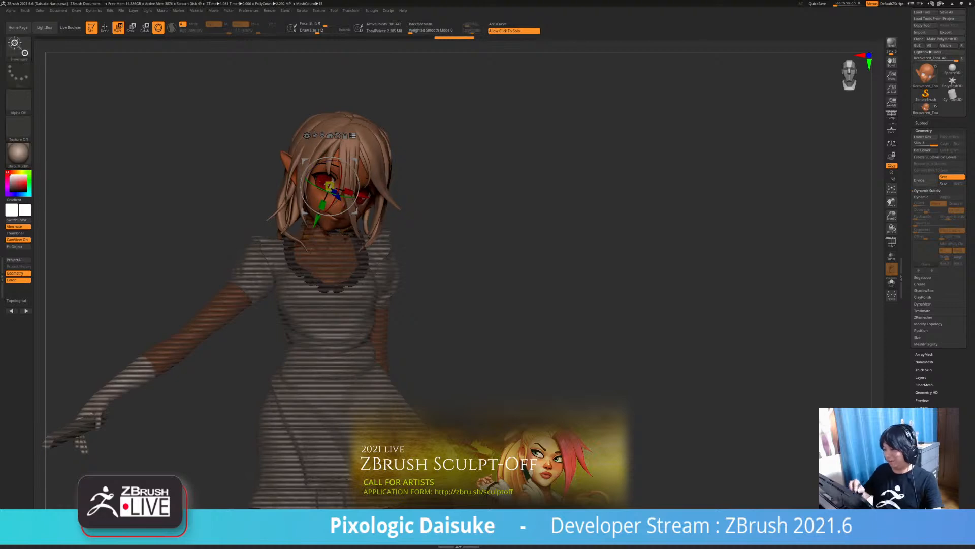
Select the underskirt and reshape its flounce below the apron hem with the Snake Hook brush
key(q)
key(b)
key(s)
key(h)
mouse_move(457, 287)
right_down()
mouse_move(473, 285)
mouse_move(472, 244)
right_up()
mouse_move(477, 304)
right_down()
mouse_move(389, 309)
mouse_move(439, 315)
right_up()
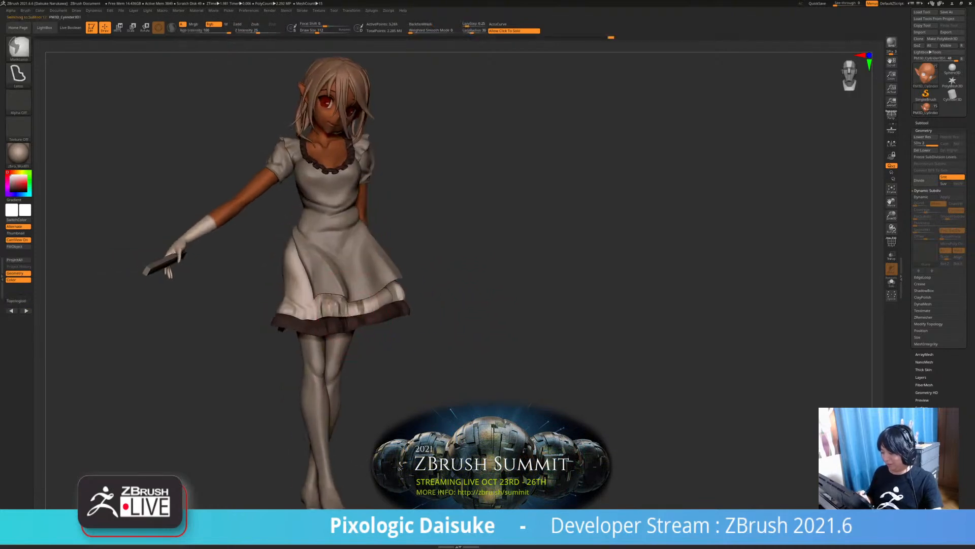
ctrl+right_drag(457, 267, 460, 317)
alt+click(325, 328)
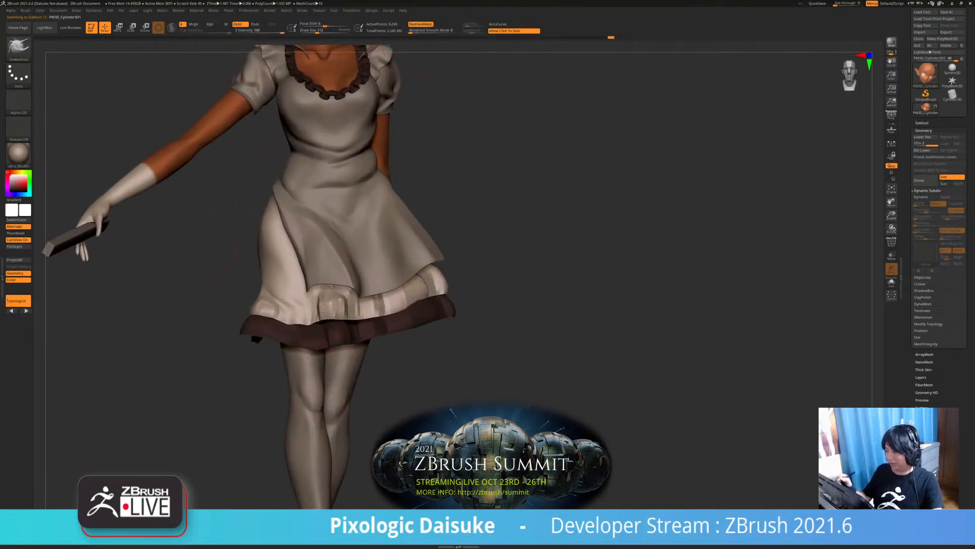
right_drag(336, 316, 338, 283)
right_drag(277, 347, 282, 332)
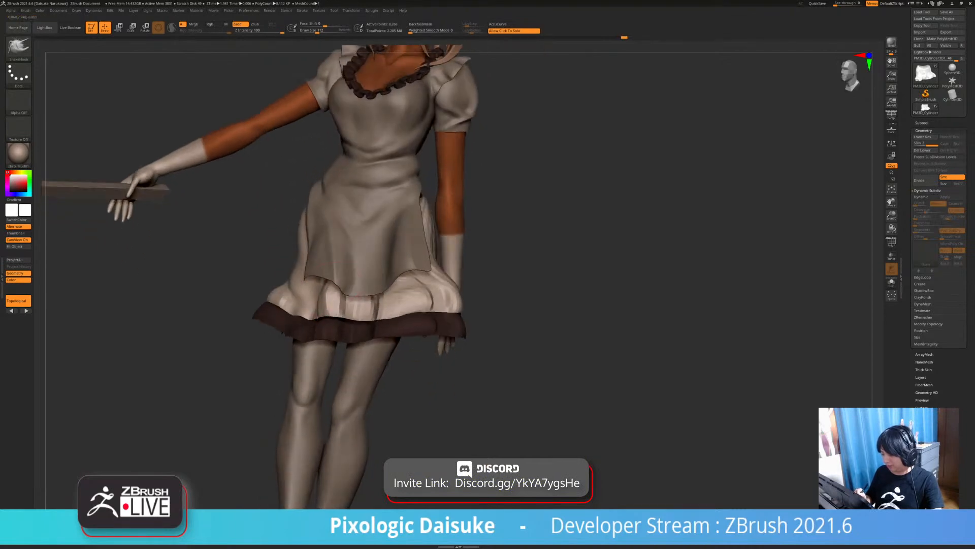
right_drag(351, 333, 388, 290)
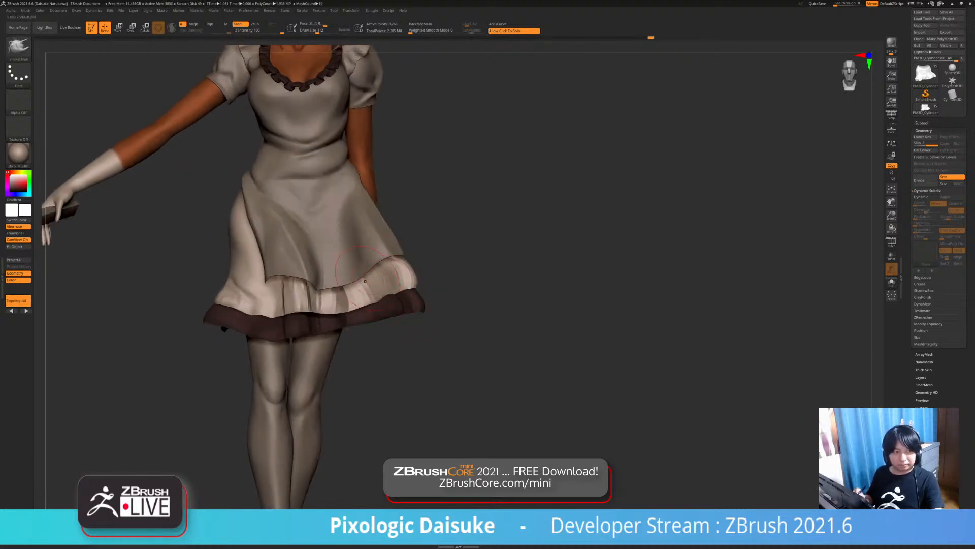
mouse_move(375, 300)
right_down()
mouse_move(402, 295)
mouse_move(377, 309)
right_up()
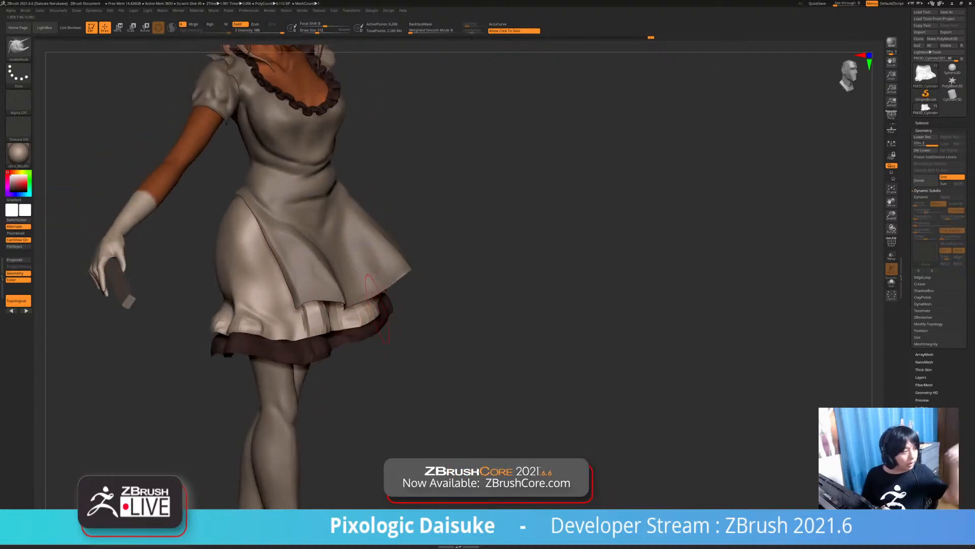
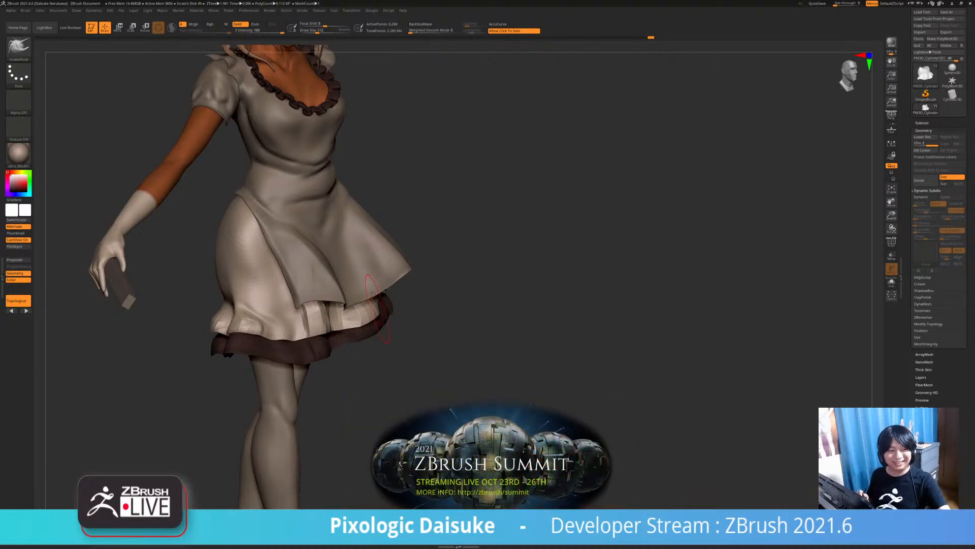
Select the apron dress and reshape its front skirt panel with Snake Hook at a draw size of about 166
mouse_move(447, 312)
mouse_down()
mouse_move(418, 318)
mouse_move(424, 289)
mouse_move(421, 306)
mouse_move(406, 306)
mouse_up()
mouse_move(405, 305)
mouse_down()
mouse_move(425, 306)
mouse_move(424, 324)
mouse_up()
alt+click(299, 277)
click(321, 31)
mouse_move(284, 314)
mouse_down()
mouse_move(298, 311)
mouse_move(294, 295)
mouse_up()
drag(432, 300, 391, 305)
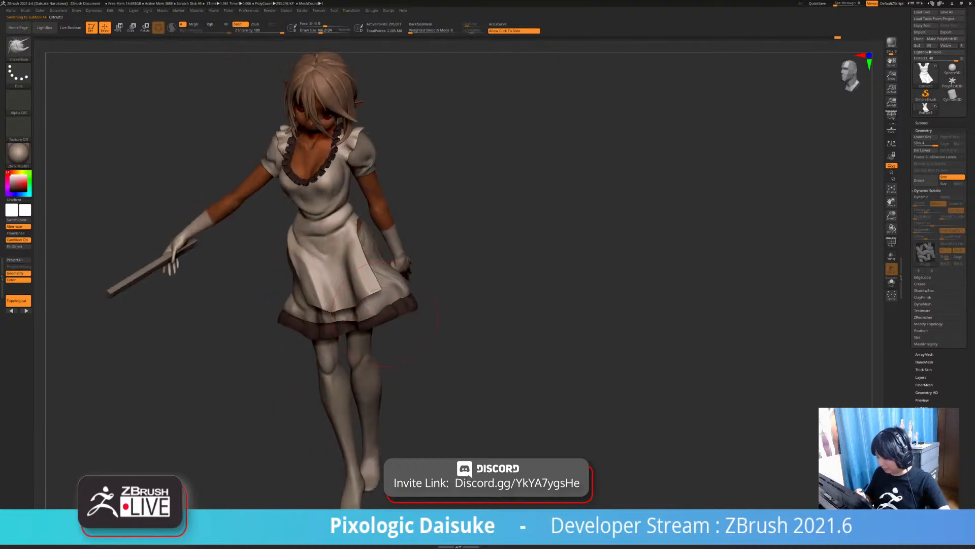
drag(272, 303, 336, 263)
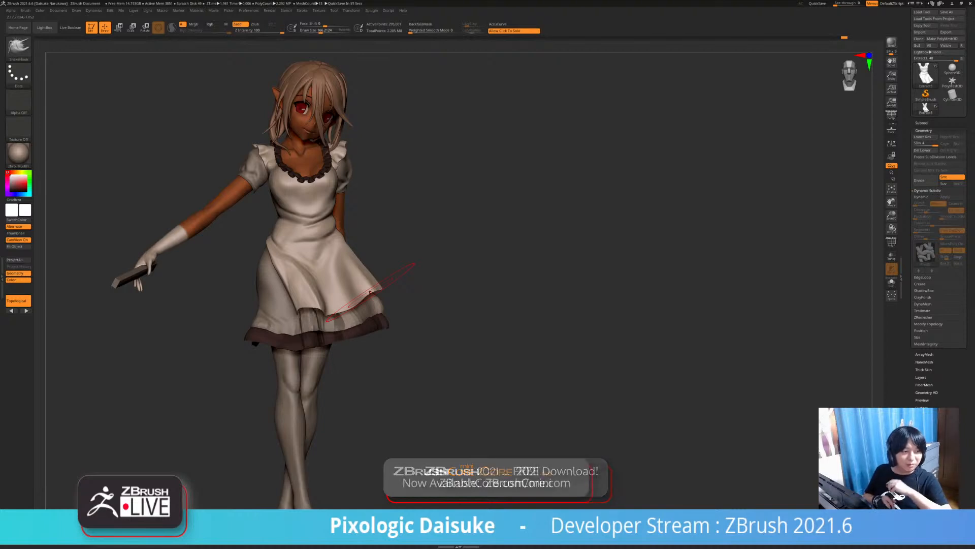
Build up fabric folds on the dress's upper back with Clay Buildup at a draw size of about 44
ctrl+right_drag(303, 241, 399, 279)
ctrl+right_drag(399, 280, 262, 302)
mouse_move(206, 249)
right_down()
mouse_move(319, 266)
mouse_move(318, 228)
right_up()
mouse_move(318, 228)
right_down()
mouse_move(374, 244)
mouse_move(375, 290)
mouse_move(518, 269)
mouse_move(531, 277)
right_up()
click(18, 49)
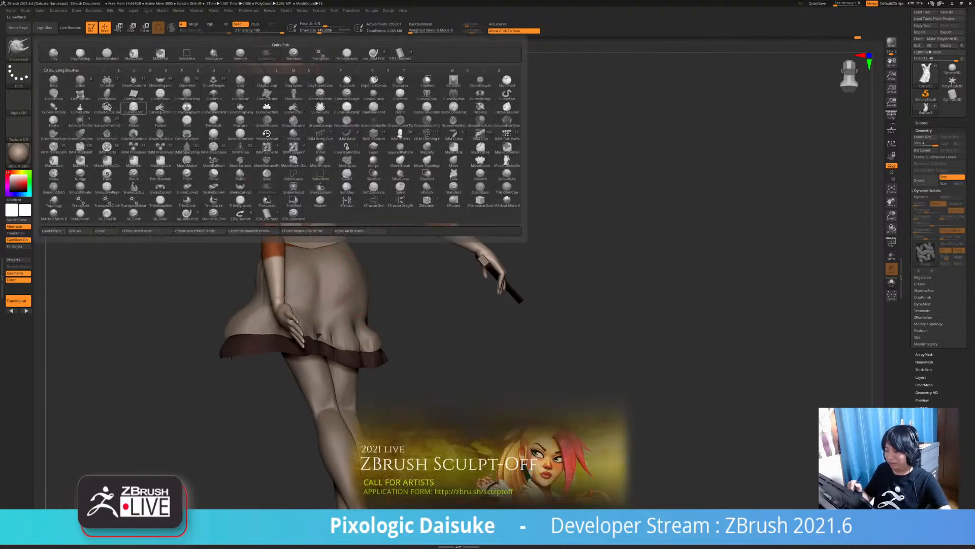
click(81, 53)
click(311, 31)
mouse_move(291, 192)
ctrl+right_down()
mouse_move(292, 236)
mouse_move(279, 235)
ctrl+right_up()
key(shift+s)
mouse_move(306, 153)
mouse_down()
mouse_move(345, 131)
mouse_move(278, 162)
mouse_move(345, 130)
mouse_up()
Soften the folds below the back neckline and rework the fabric towards the centre of the back
alt+right_drag(305, 147, 312, 174)
mouse_move(300, 165)
mouse_down()
mouse_move(332, 178)
mouse_move(303, 173)
mouse_up()
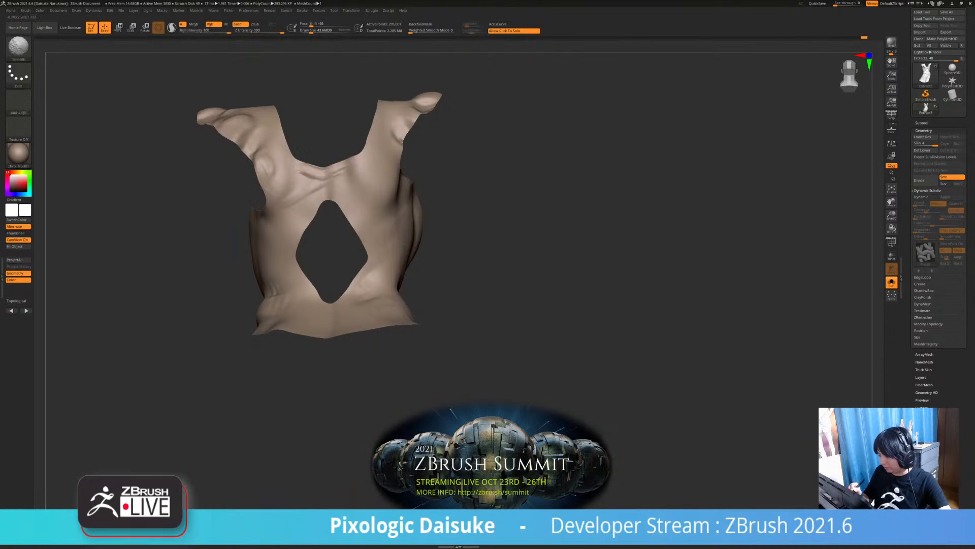
ctrl+right_drag(325, 173, 447, 191)
click(449, 191)
drag(310, 170, 331, 178)
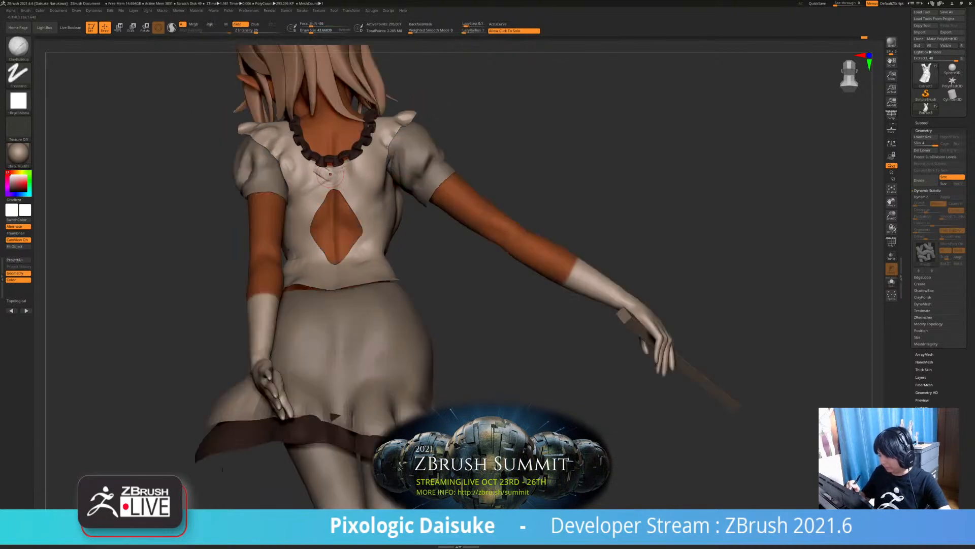
Adjust the dress's back neckline edge along the ruffle with Snake Hook at a draw size of about 122
click(18, 47)
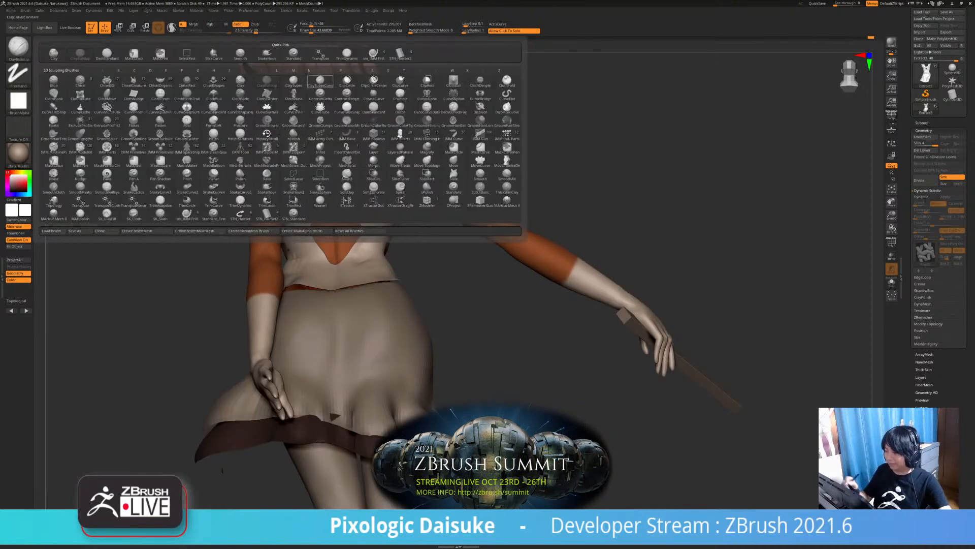
click(267, 54)
drag(311, 30, 325, 31)
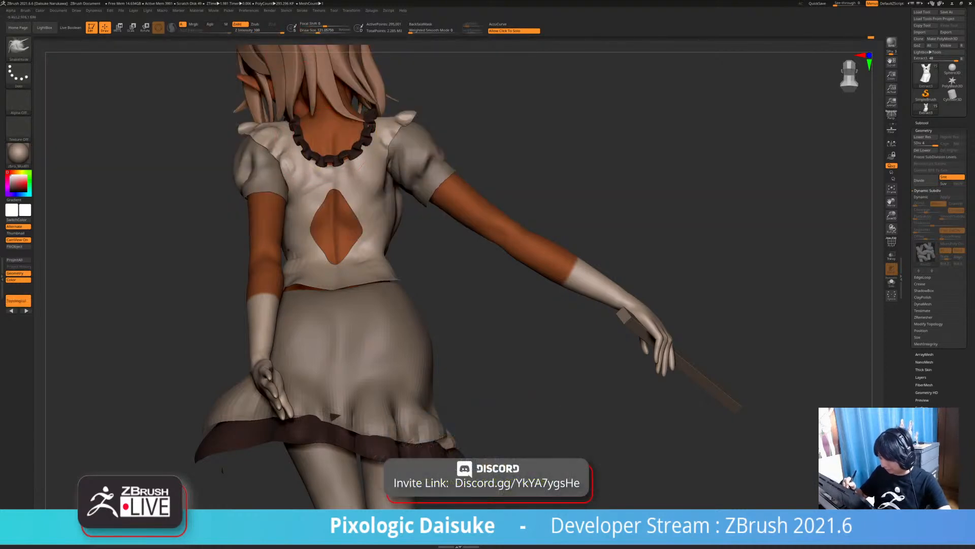
drag(362, 165, 365, 160)
mouse_move(600, 213)
mouse_down()
mouse_move(665, 223)
mouse_move(731, 259)
mouse_up()
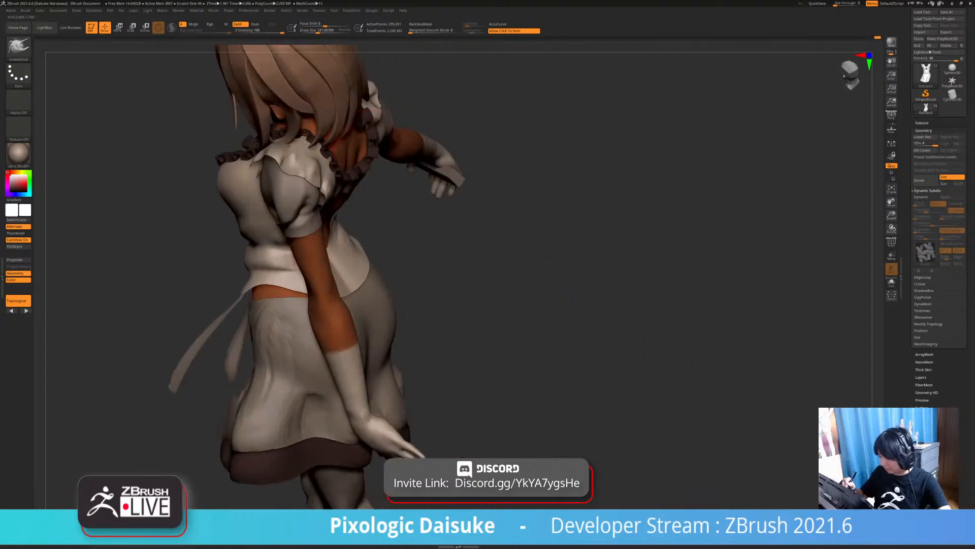
drag(665, 264, 513, 208)
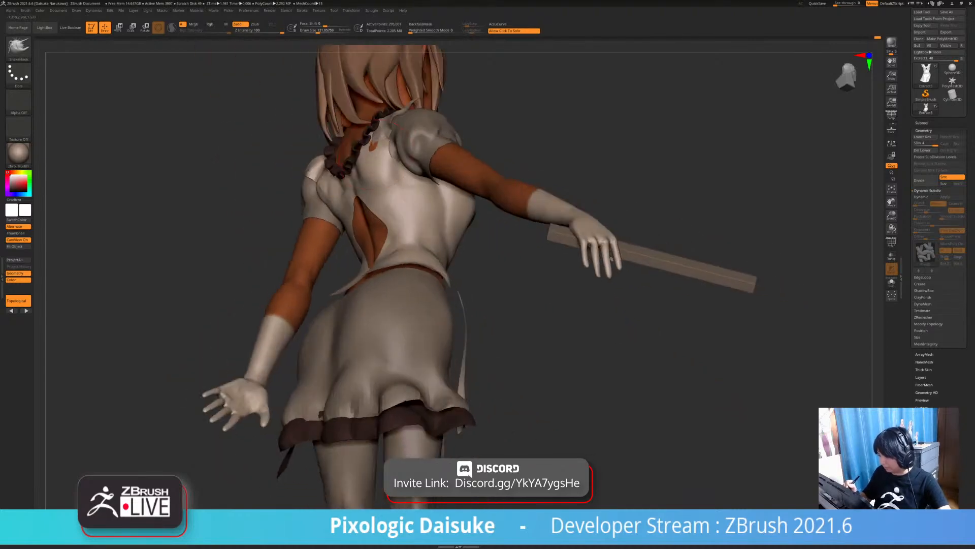
drag(380, 138, 379, 147)
mouse_move(538, 213)
mouse_down()
mouse_move(609, 264)
mouse_move(661, 249)
mouse_up()
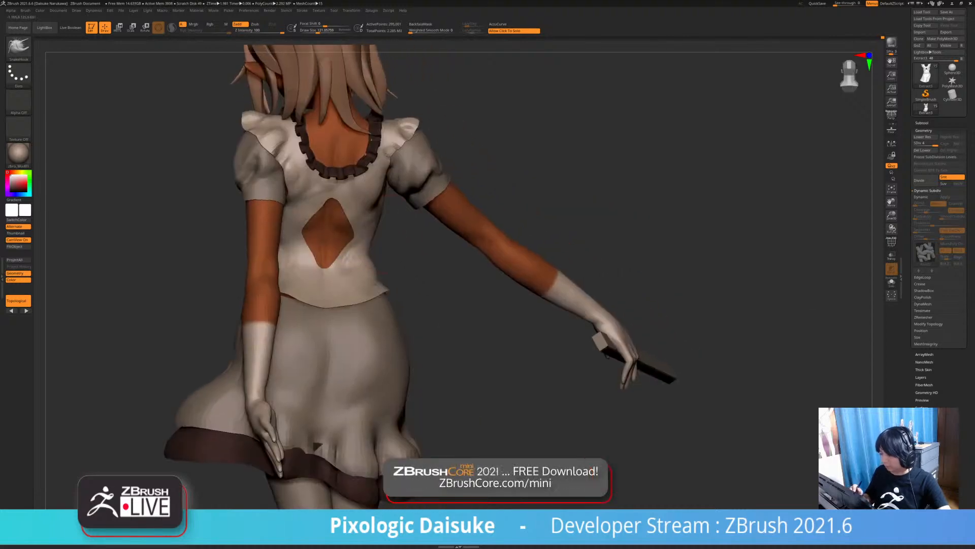
Build up fabric folds on the dress's back beside the diamond cutout with Clay Buildup at a draw size of about 69
click(19, 48)
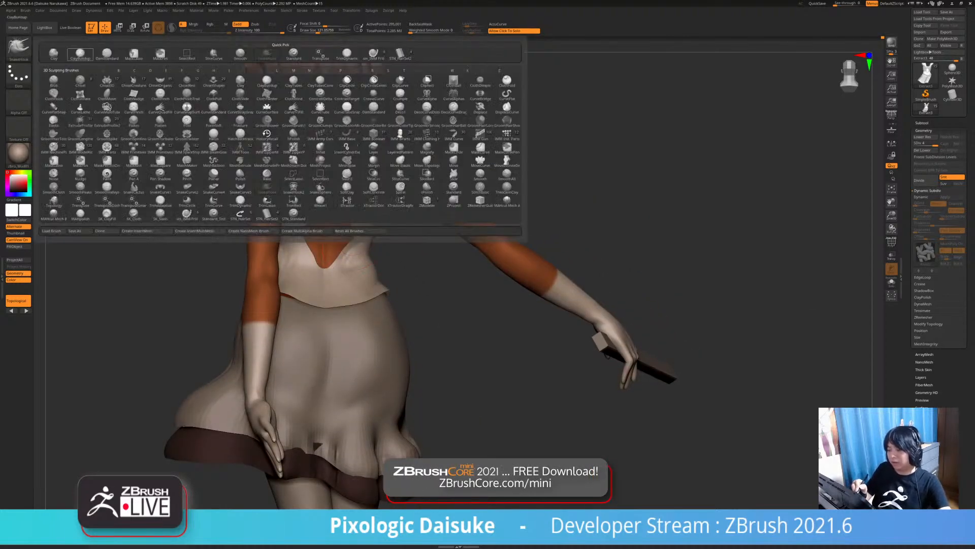
click(86, 55)
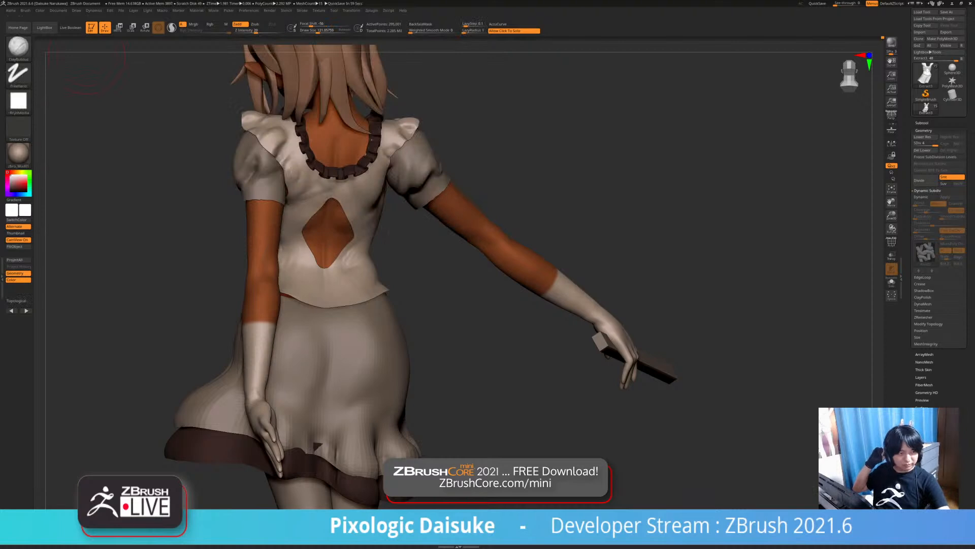
drag(508, 287, 483, 277)
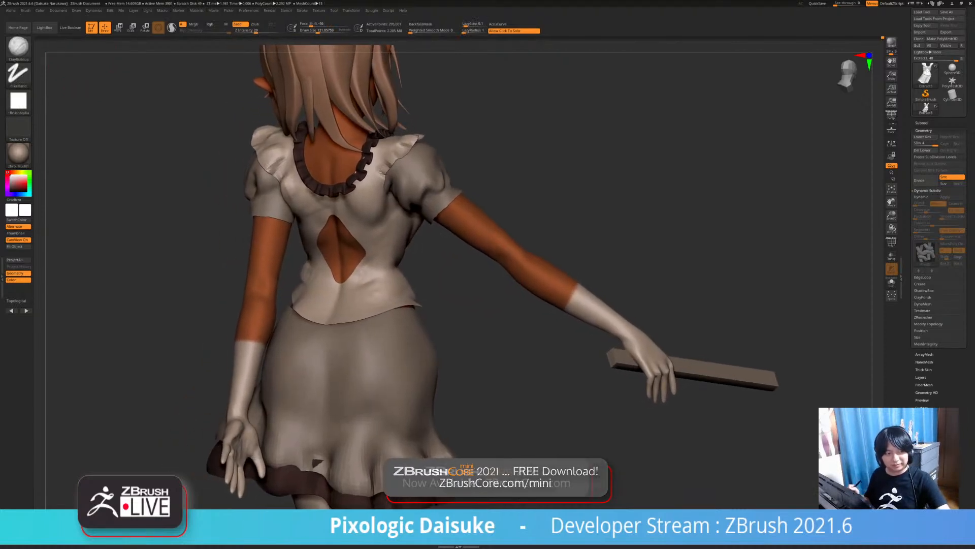
click(313, 31)
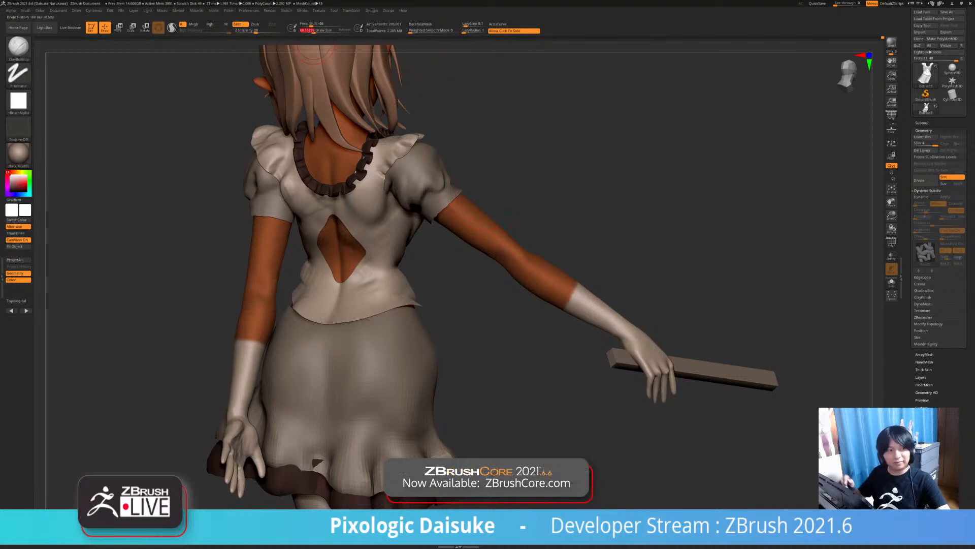
mouse_move(419, 259)
mouse_down()
mouse_move(403, 181)
mouse_move(389, 172)
mouse_up()
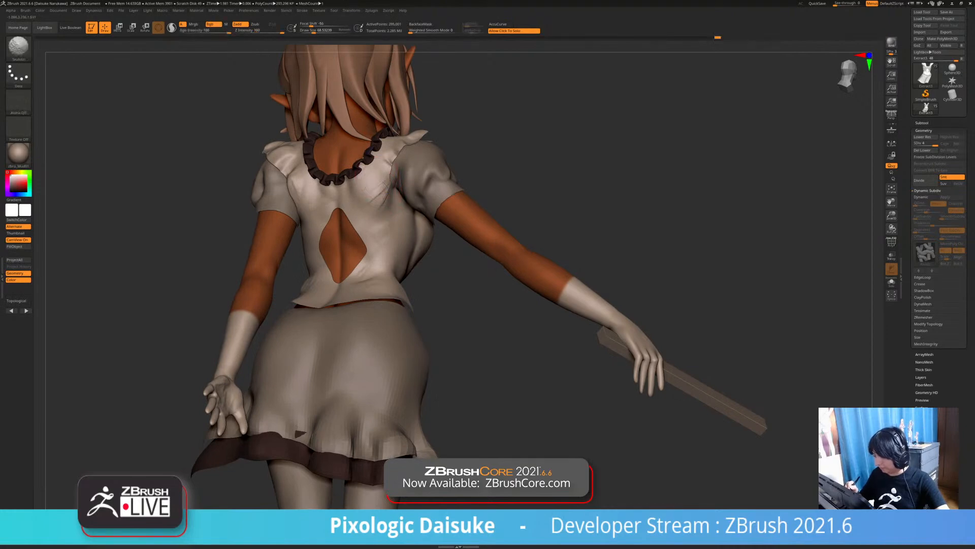
mouse_move(389, 227)
alt+right_down()
mouse_move(401, 239)
mouse_move(397, 231)
alt+right_up()
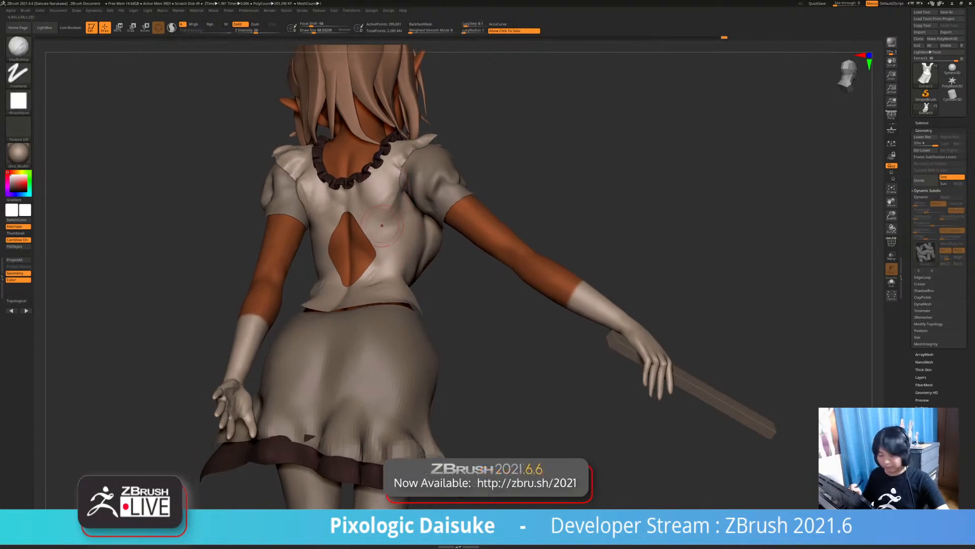
mouse_move(379, 222)
mouse_down()
mouse_move(363, 220)
mouse_move(381, 217)
mouse_up()
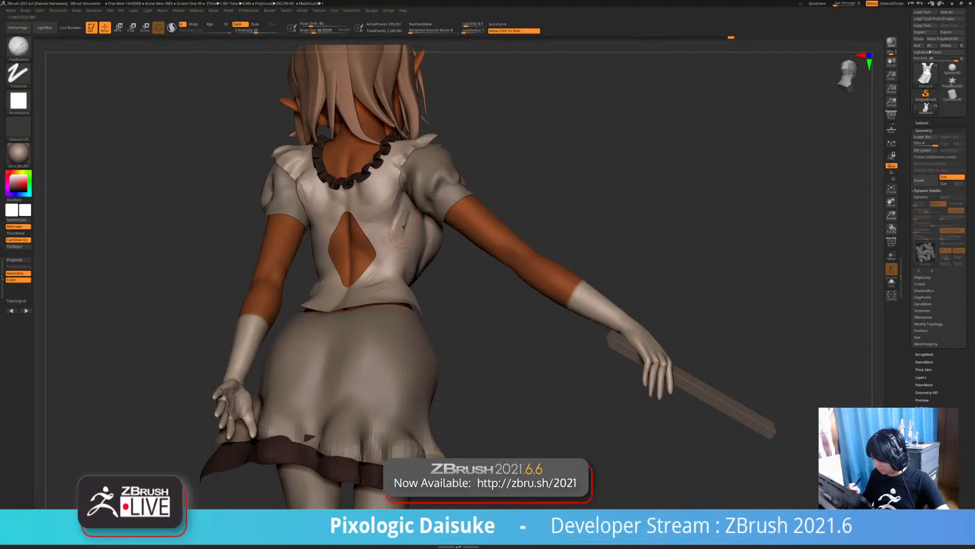
key(shift)
Soften the side of the bodice and carve a crease towards the waist with Dam Standard
mouse_move(388, 248)
right_down()
mouse_move(320, 266)
mouse_move(326, 257)
right_up()
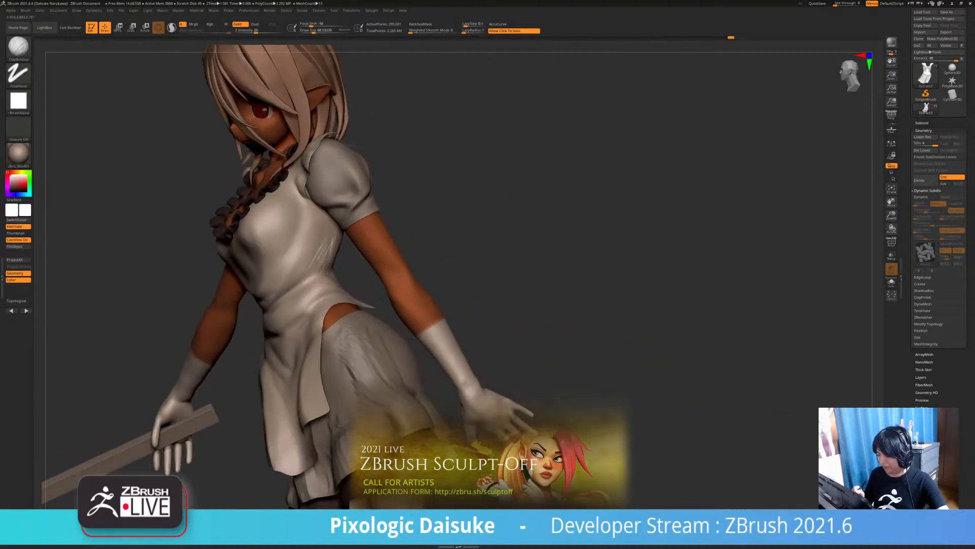
key(shift)
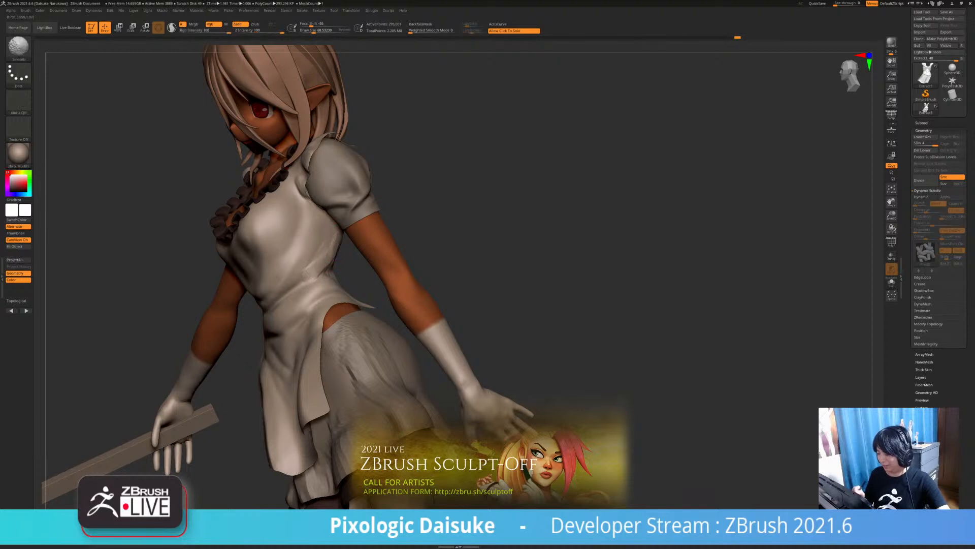
key(b)
key(d)
key(s)
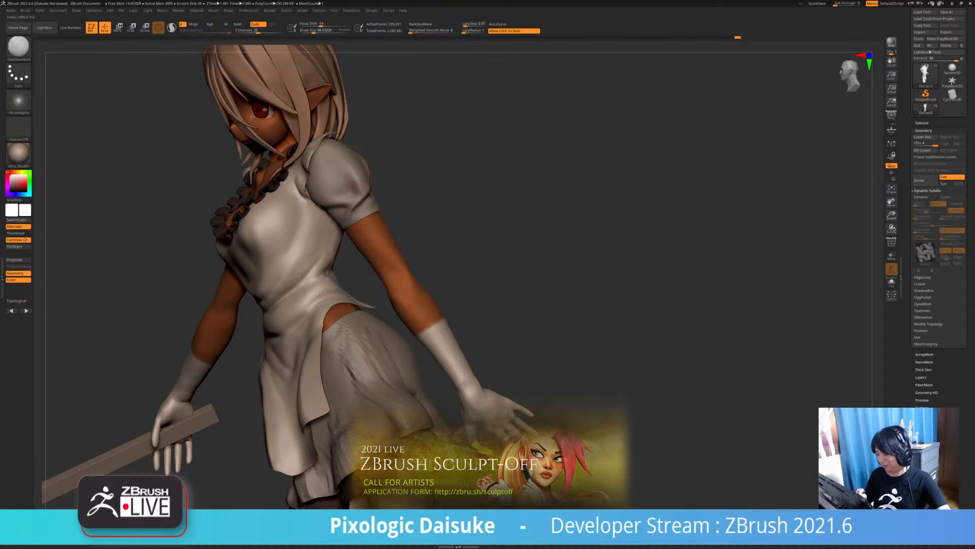
key(shift)
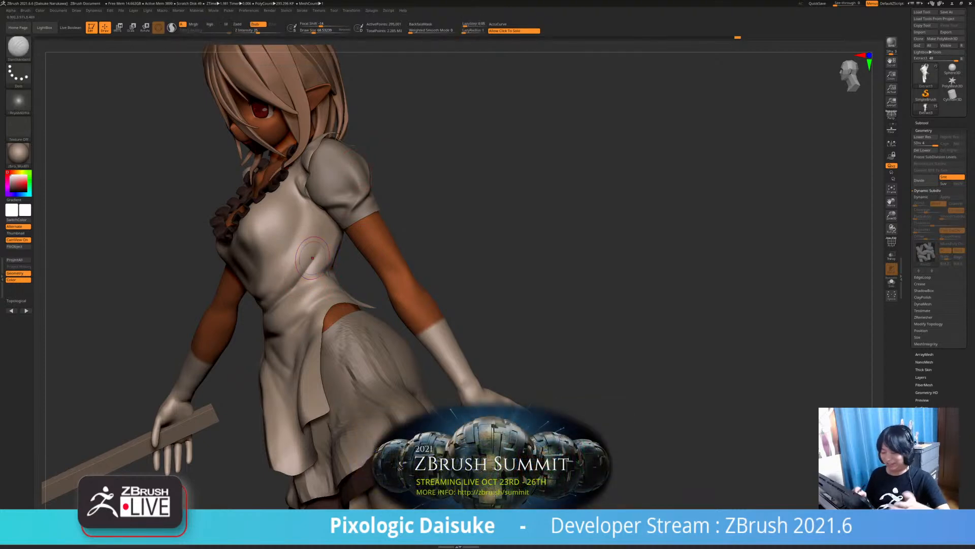
right_drag(312, 258, 328, 256)
drag(325, 258, 324, 289)
key(shift)
mouse_move(323, 289)
right_down()
mouse_move(315, 292)
mouse_move(329, 273)
right_up()
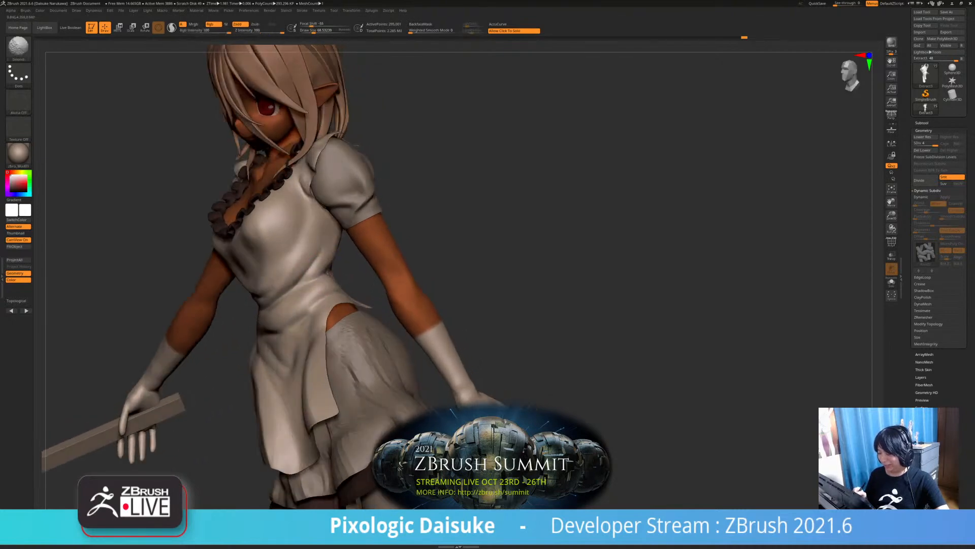
Carve and soften a crease across the dress's side and back at the waist with Dam Standard
mouse_move(336, 237)
right_down()
mouse_move(320, 249)
mouse_move(340, 253)
mouse_move(285, 285)
mouse_move(284, 297)
right_up()
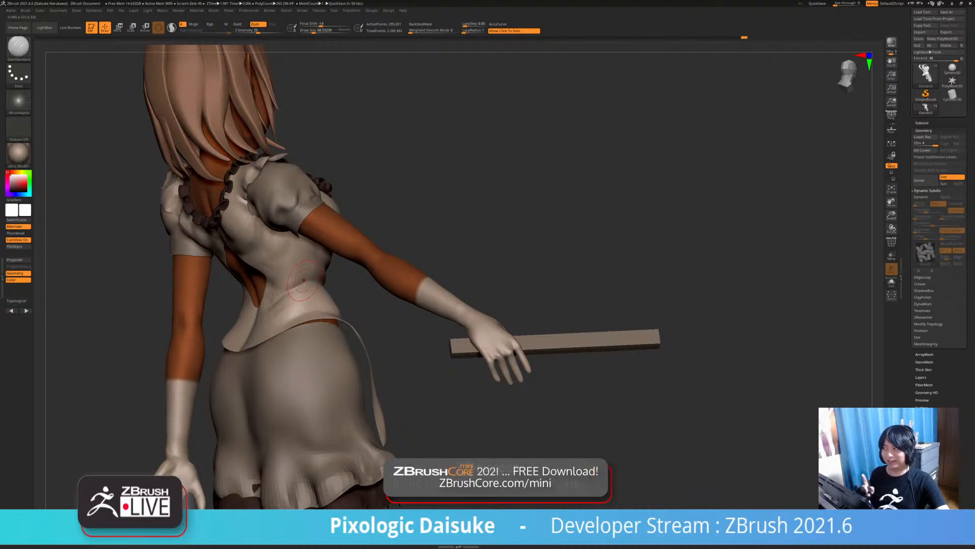
mouse_move(304, 280)
right_down()
mouse_move(356, 279)
mouse_move(306, 279)
right_up()
drag(306, 280, 284, 274)
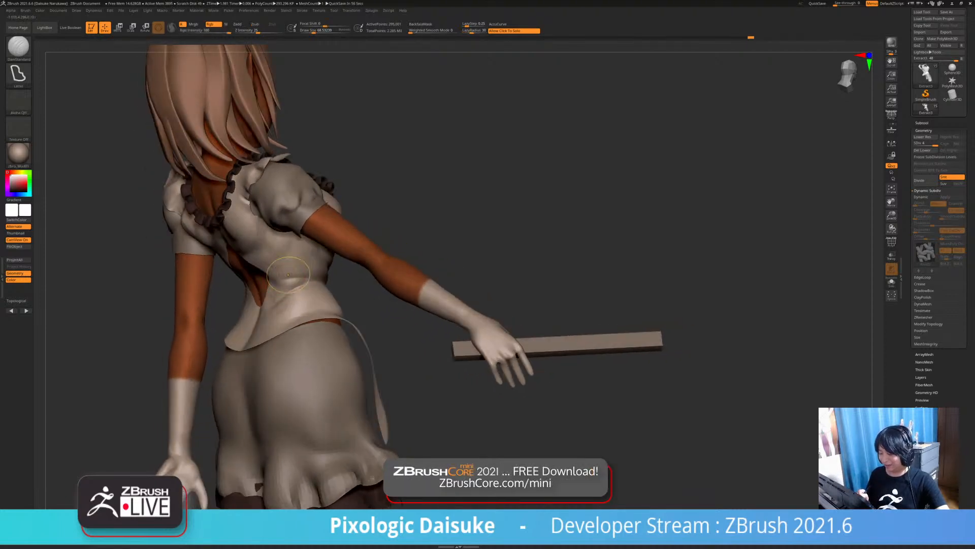
mouse_move(285, 275)
right_down()
mouse_move(255, 273)
mouse_move(316, 257)
mouse_move(285, 275)
mouse_move(290, 284)
mouse_move(317, 239)
right_up()
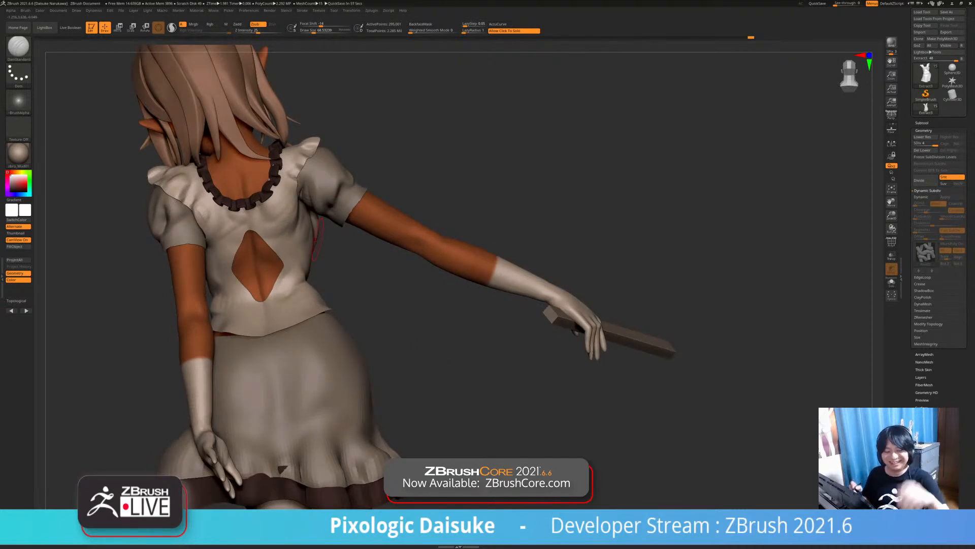
right_drag(315, 238, 279, 216)
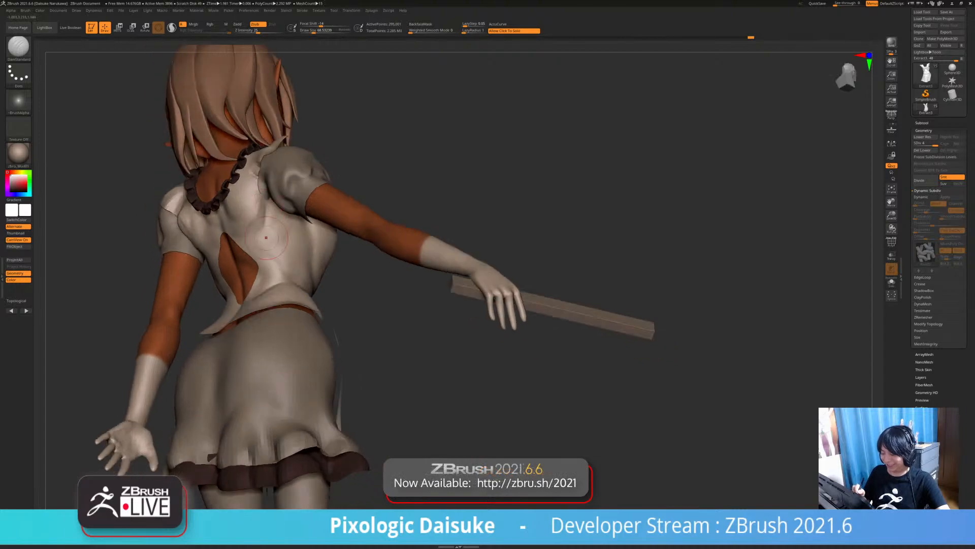
key(shift)
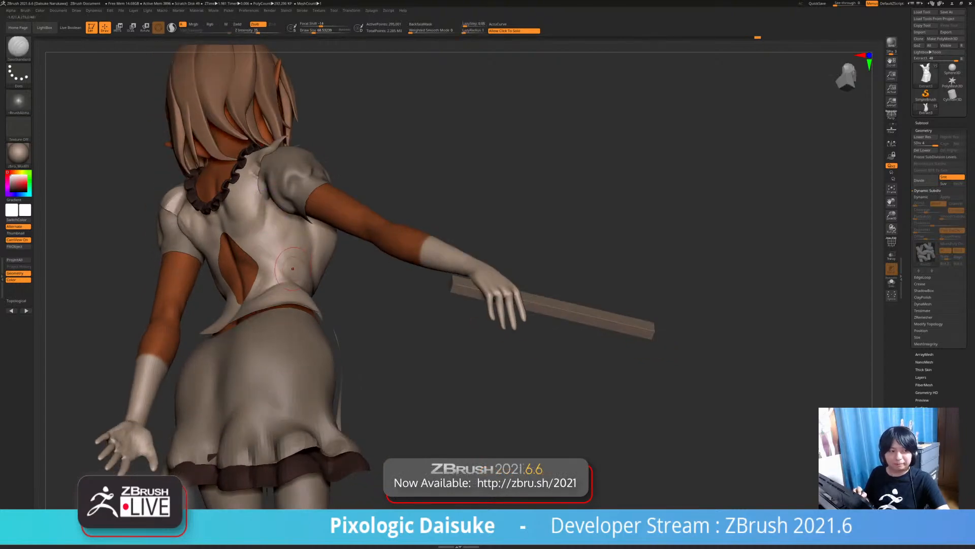
Carve a crease between the back neckline and the diamond cutout and smooth the surrounding folds
right_drag(228, 244, 259, 236)
shift+drag(264, 203, 260, 242)
drag(265, 203, 254, 262)
right_drag(260, 262, 239, 231)
mouse_move(238, 232)
shift+mouse_down()
mouse_move(263, 223)
mouse_move(260, 241)
mouse_move(235, 227)
mouse_move(236, 218)
shift+mouse_up()
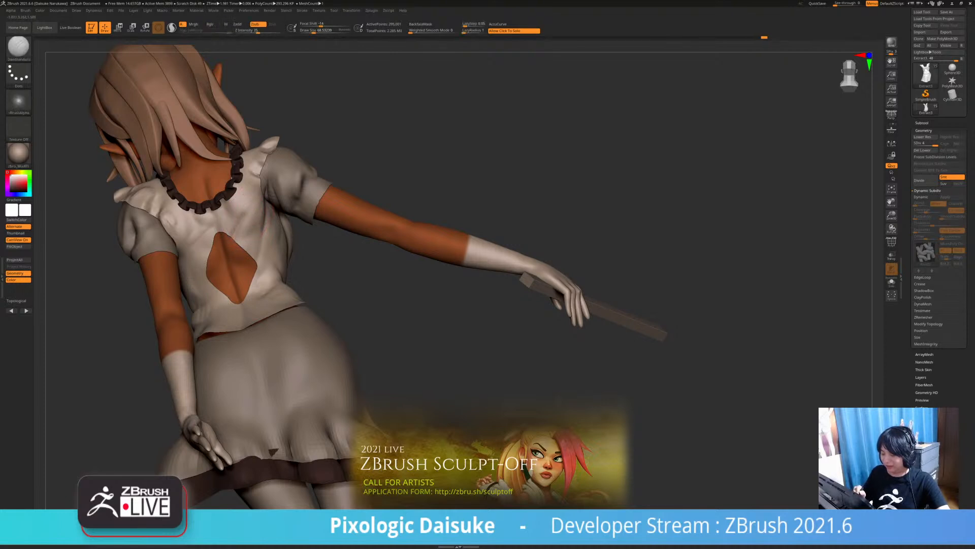
right_drag(248, 212, 244, 215)
shift+drag(243, 214, 242, 219)
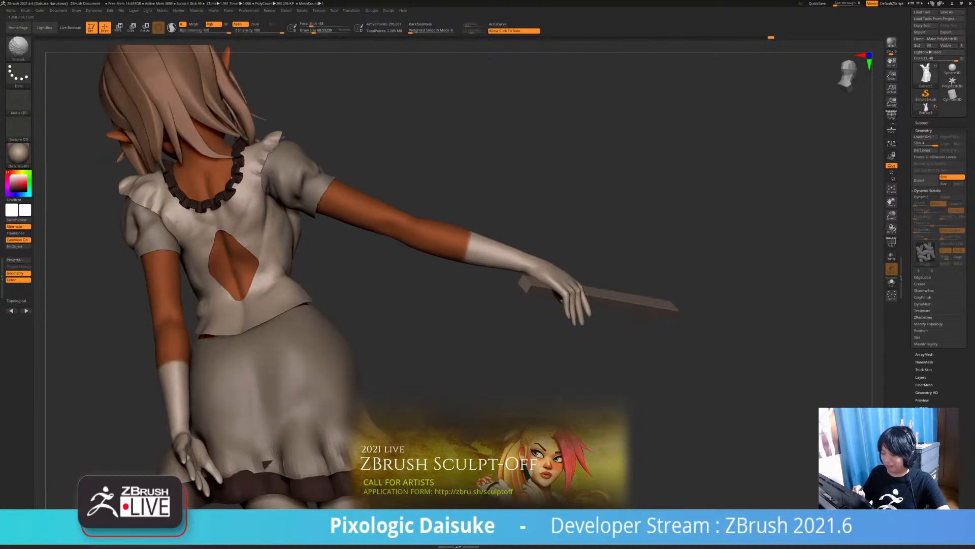
Build up the dress's back with Clay Buildup and smooth the fabric next to the diamond cutout
key(b)
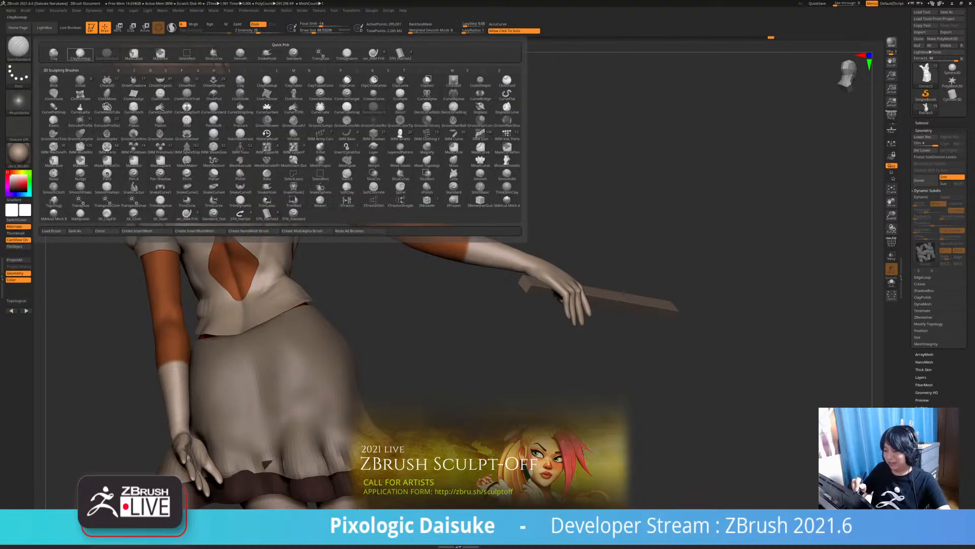
click(81, 54)
right_drag(246, 244, 246, 226)
key(shift)
mouse_move(246, 226)
right_down()
mouse_move(265, 236)
mouse_move(249, 254)
mouse_move(249, 231)
right_up()
right_drag(351, 241, 254, 250)
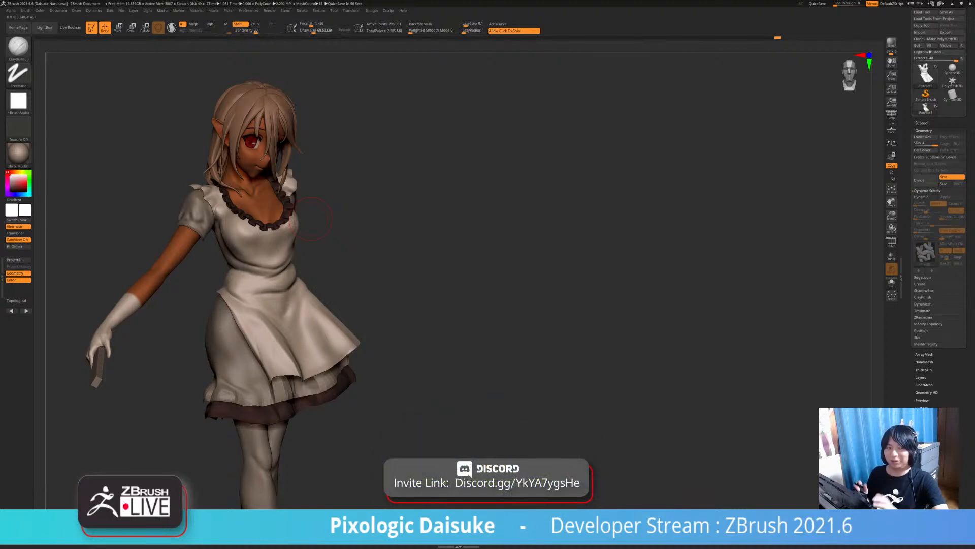
right_drag(311, 219, 394, 236)
ctrl+right_drag(233, 211, 238, 248)
key(shift)
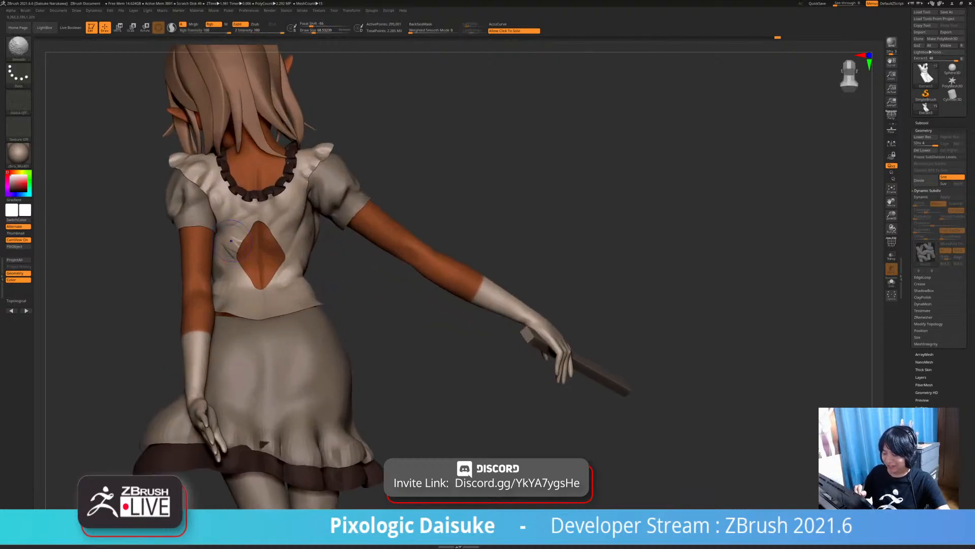
shift+drag(233, 251, 236, 239)
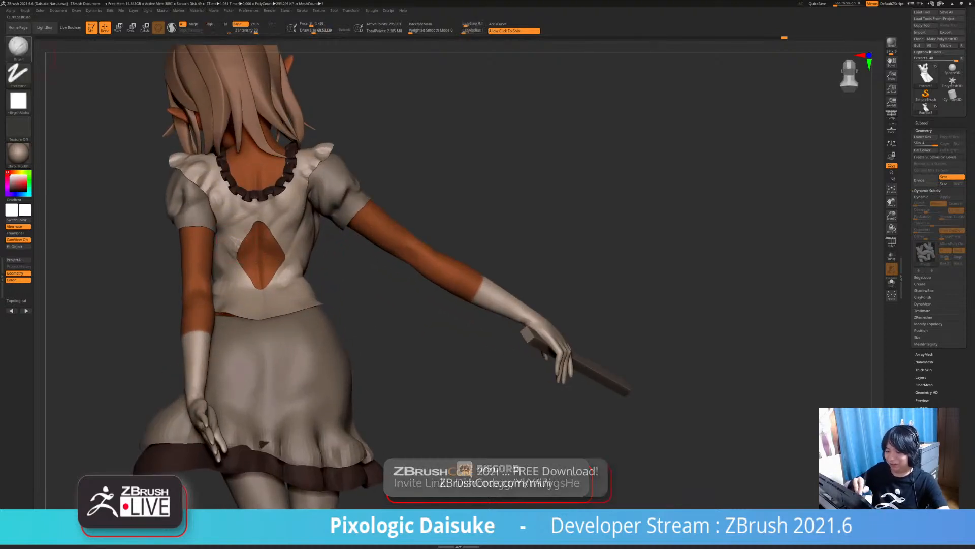
Carve a fold along the cutout's edge on the lowered-arm side with Dam Standard and soften it
key(b)
key(d)
key(s)
right_drag(236, 264, 254, 250)
mouse_move(239, 250)
mouse_down()
mouse_move(226, 261)
mouse_move(237, 265)
mouse_up()
key(shift)
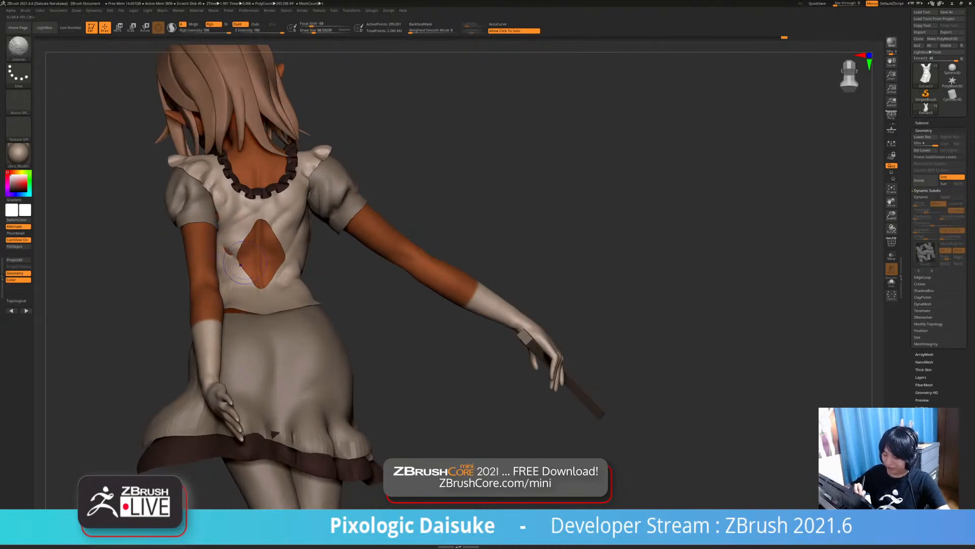
Refine the folds beside the back cutout with Clay Buildup, reducing the draw size to about 29
key(b)
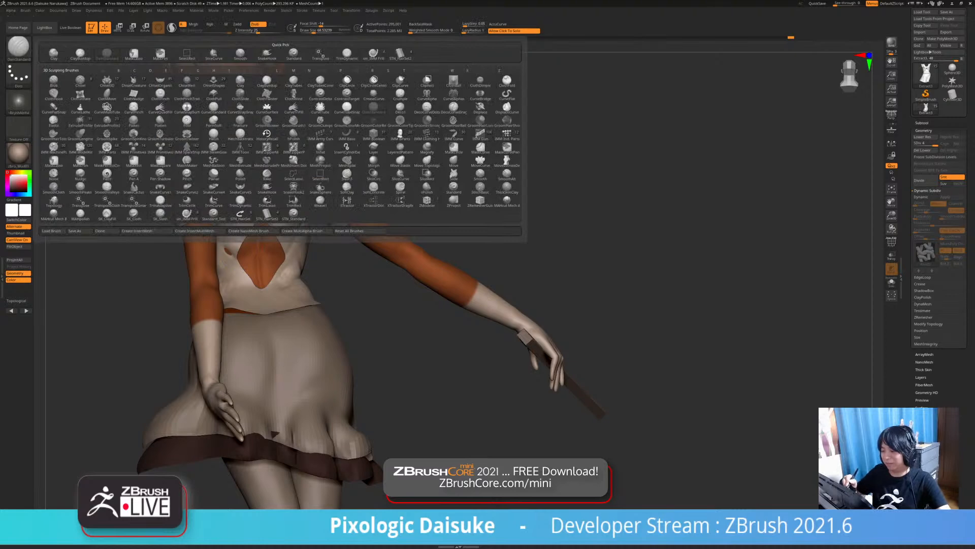
click(267, 80)
drag(222, 253, 231, 257)
key(shift)
drag(407, 177, 406, 170)
click(309, 31)
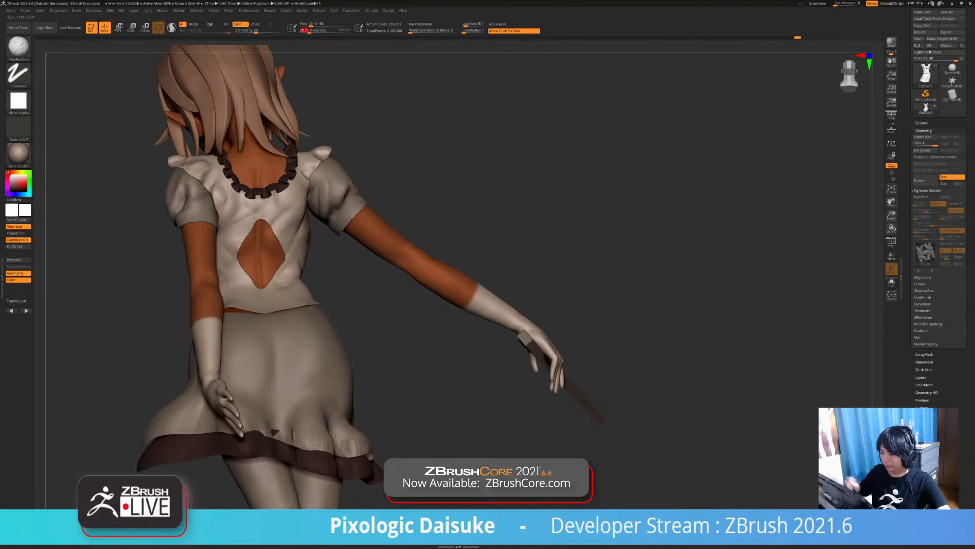
alt+drag(235, 232, 240, 235)
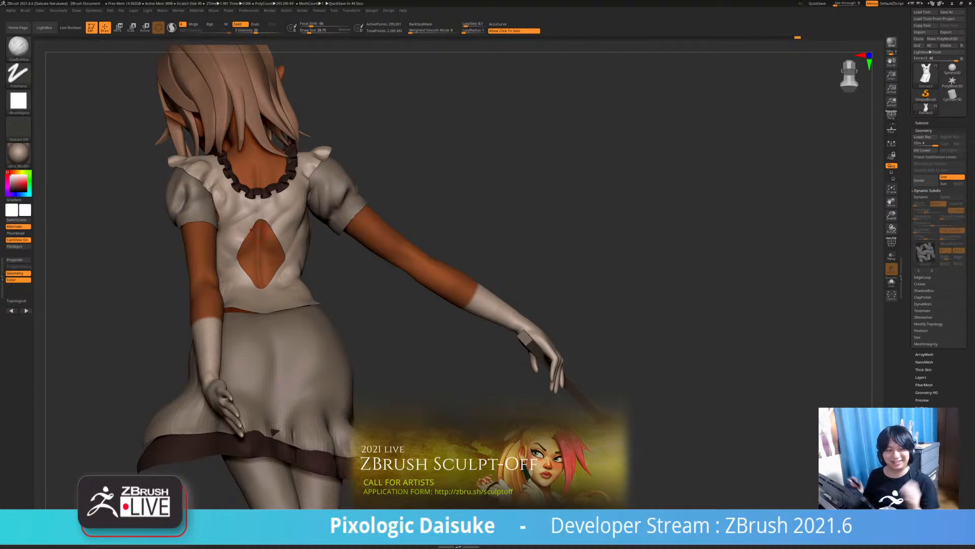
Select the lowered arm's puff sleeve and reshape its back with Snake Hook at a draw size of about 69
mouse_move(432, 285)
mouse_down()
mouse_move(488, 279)
mouse_move(416, 269)
mouse_move(482, 280)
mouse_up()
drag(432, 218, 407, 223)
alt+click(224, 96)
mouse_move(336, 122)
mouse_down()
mouse_move(381, 114)
mouse_move(253, 132)
mouse_up()
key(b)
click(267, 53)
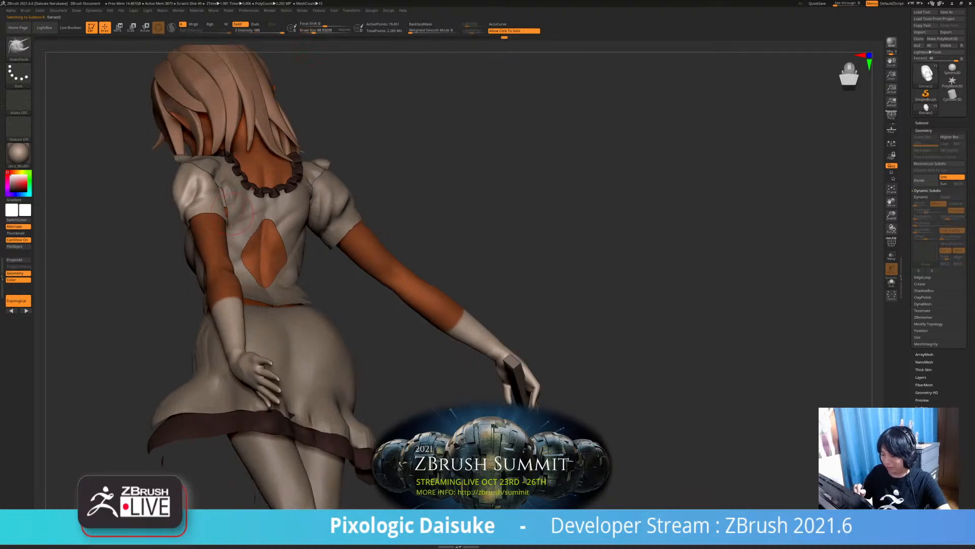
drag(366, 148, 362, 178)
drag(292, 144, 287, 136)
mouse_move(356, 142)
mouse_down()
mouse_move(350, 157)
mouse_move(399, 155)
mouse_up()
drag(399, 196, 350, 198)
drag(232, 216, 227, 217)
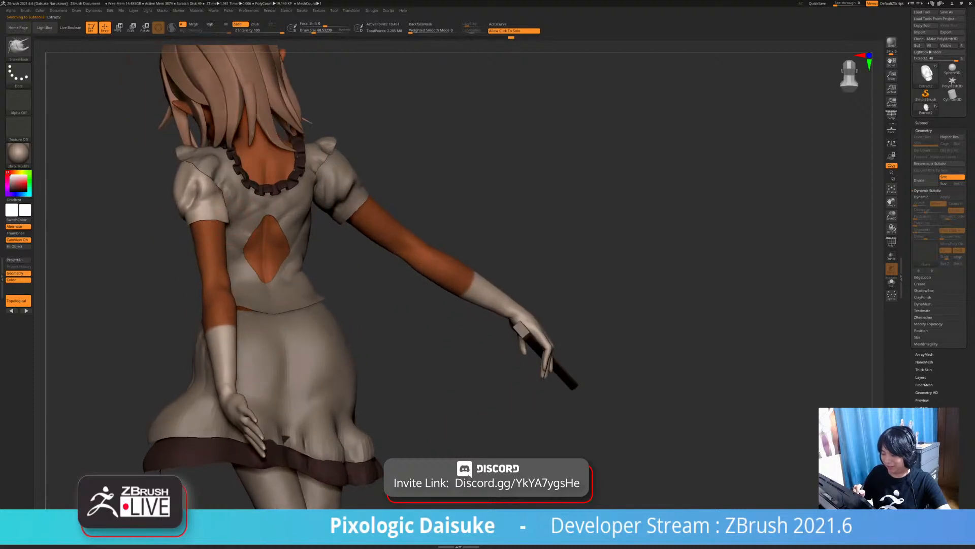
Refine the puff sleeve's silhouette and cuff from the back and side with Snake Hook
drag(358, 213, 384, 185)
drag(222, 191, 220, 193)
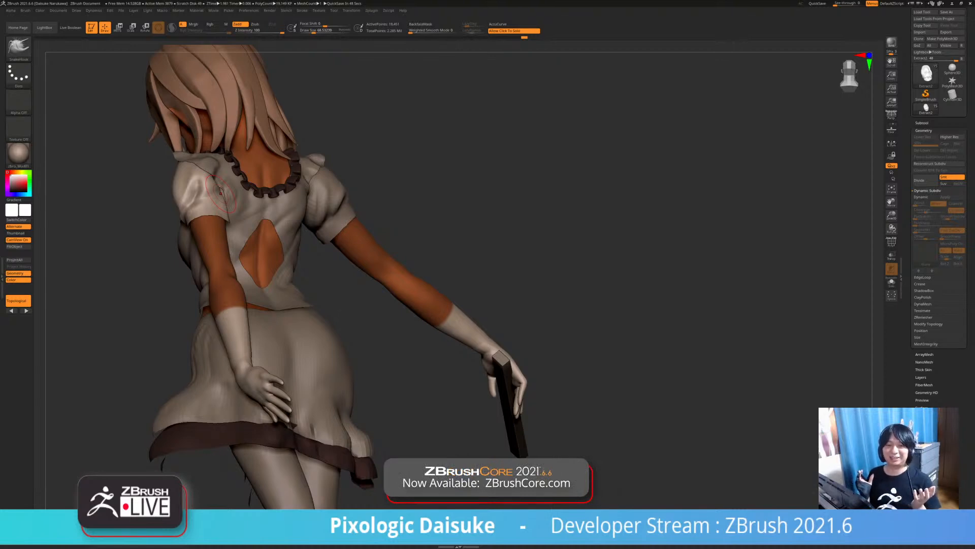
drag(384, 333, 406, 358)
drag(214, 224, 209, 229)
mouse_move(366, 325)
mouse_down()
mouse_move(401, 320)
mouse_move(378, 290)
mouse_move(386, 259)
mouse_move(422, 282)
mouse_move(349, 249)
mouse_up()
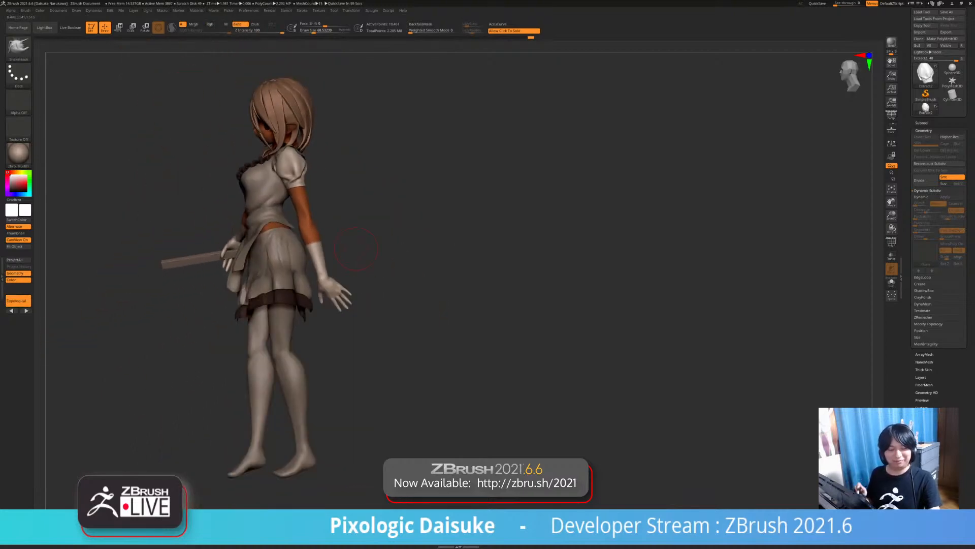
drag(356, 248, 422, 386)
drag(304, 228, 414, 188)
mouse_move(381, 223)
alt+mouse_down()
mouse_move(406, 249)
mouse_move(382, 223)
alt+mouse_up()
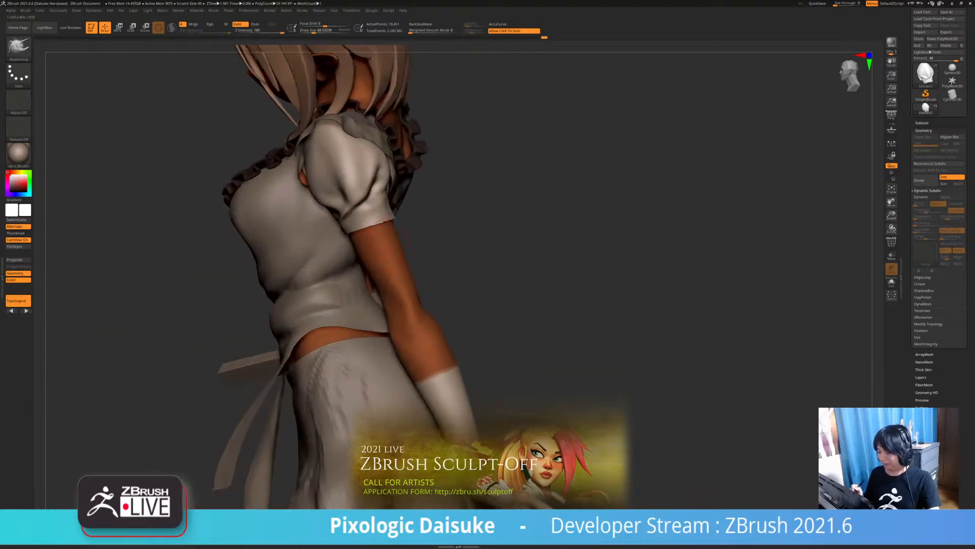
Select the apron dress in the front view and set the Snake Hook draw size to about 145
ctrl+right_drag(401, 291, 439, 270)
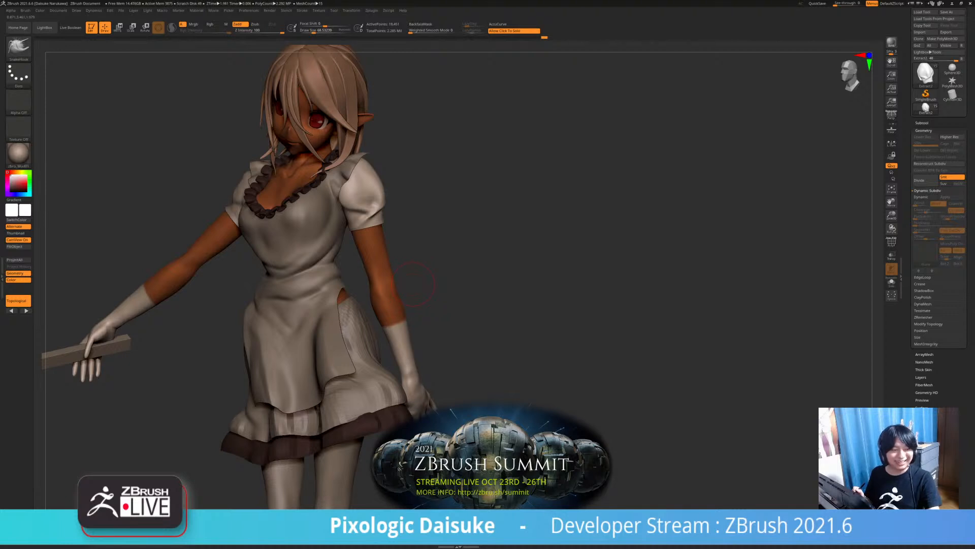
right_drag(414, 279, 273, 228)
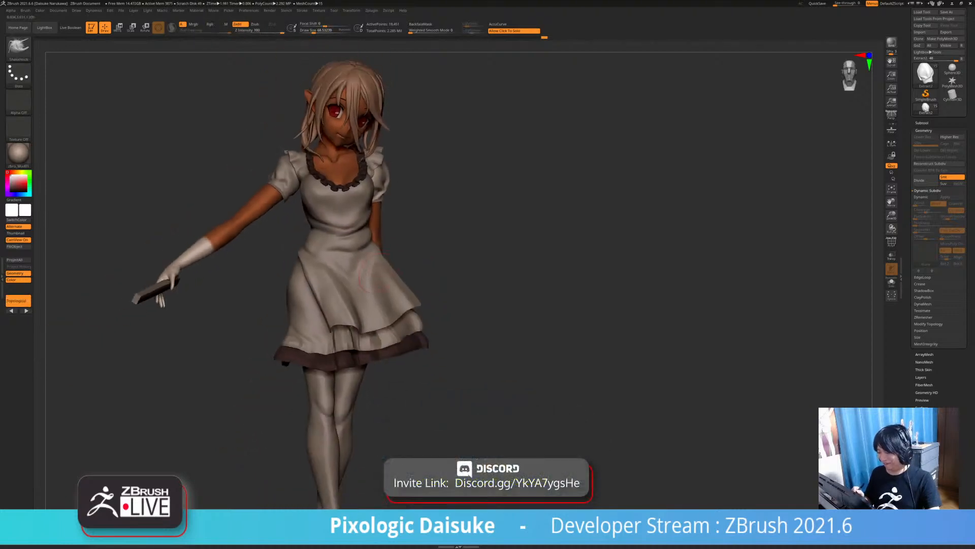
alt+click(274, 228)
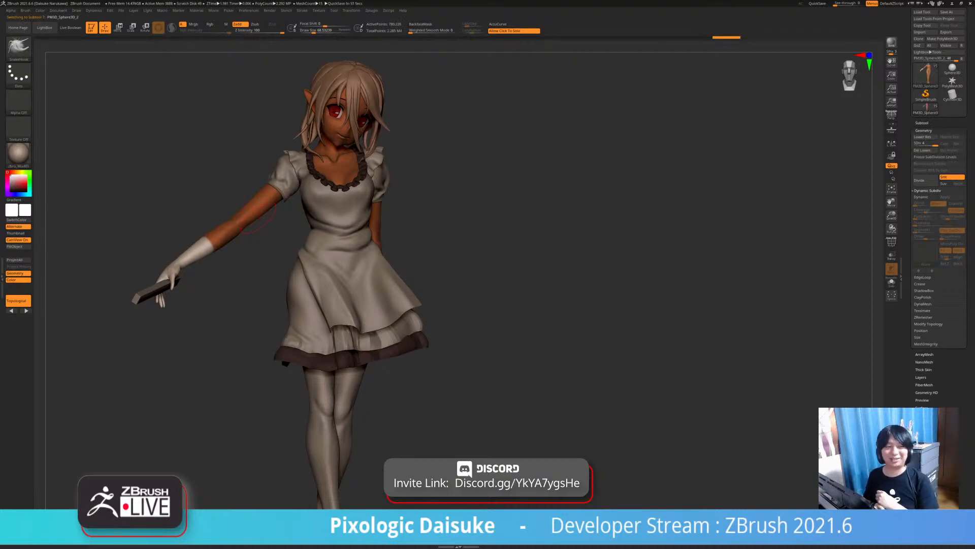
mouse_move(441, 304)
right_down()
mouse_move(391, 300)
mouse_move(402, 284)
mouse_move(442, 307)
mouse_move(480, 386)
right_up()
alt+click(381, 310)
click(319, 31)
mouse_move(356, 168)
right_down()
mouse_move(386, 150)
mouse_move(355, 173)
mouse_move(397, 190)
mouse_move(389, 175)
mouse_move(351, 173)
mouse_move(346, 152)
mouse_move(320, 152)
mouse_move(383, 170)
mouse_move(325, 165)
mouse_move(355, 178)
mouse_move(341, 186)
mouse_move(350, 177)
mouse_move(355, 215)
mouse_move(363, 177)
mouse_move(343, 204)
mouse_move(342, 178)
mouse_move(320, 162)
mouse_move(306, 168)
mouse_move(355, 168)
mouse_move(359, 183)
mouse_move(358, 158)
mouse_move(357, 187)
right_up()
right_drag(358, 187, 294, 203)
mouse_move(343, 179)
right_down()
mouse_move(349, 206)
mouse_move(349, 176)
mouse_move(391, 178)
mouse_move(373, 187)
right_up()
mouse_move(320, 269)
right_down()
mouse_move(330, 304)
mouse_move(341, 303)
mouse_move(343, 342)
mouse_move(370, 341)
mouse_move(370, 298)
right_up()
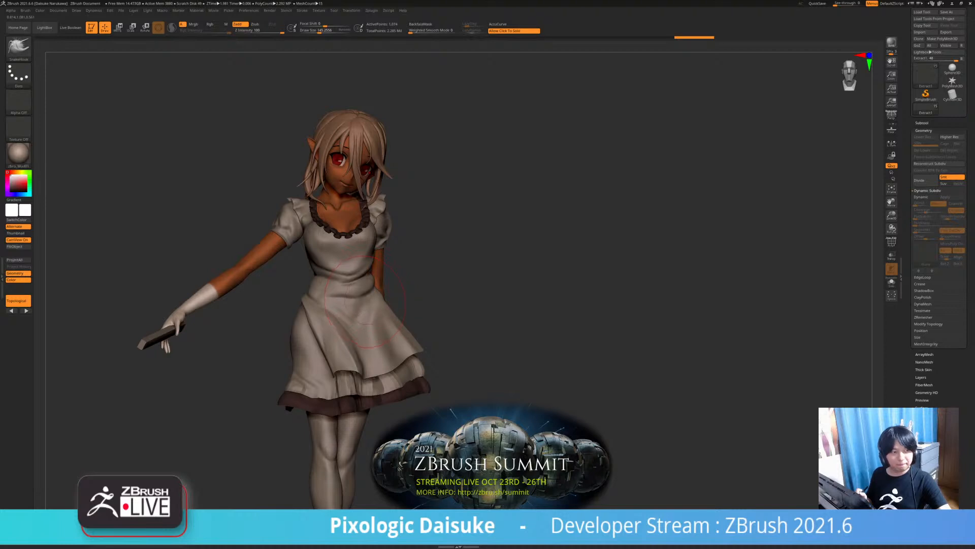
alt+click(366, 300)
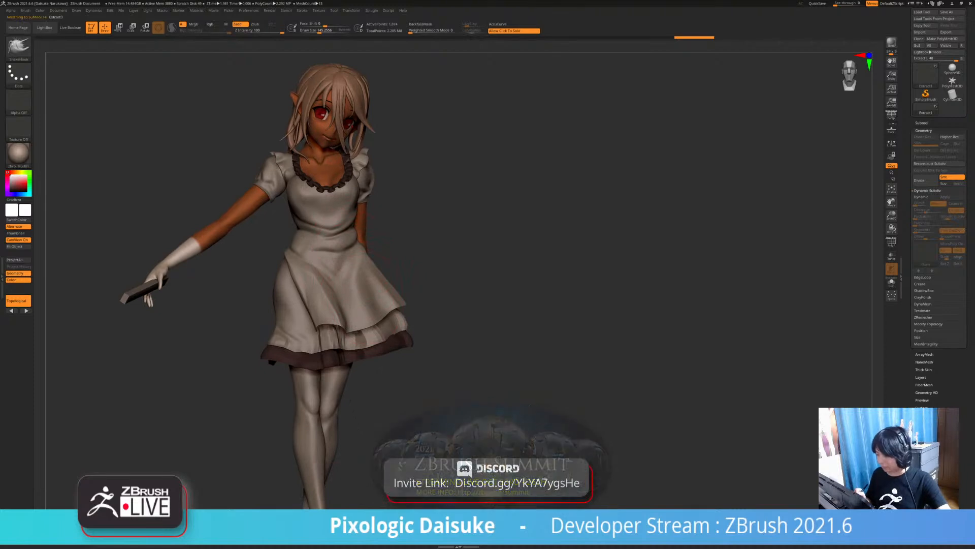
Reshape the apron dress's waist and front skirt drape with Snake Hook and smooth the fold beside its edge
drag(264, 332, 203, 366)
drag(153, 305, 188, 264)
mouse_move(335, 229)
right_down()
mouse_move(374, 258)
mouse_move(356, 254)
mouse_move(328, 269)
mouse_move(300, 230)
right_up()
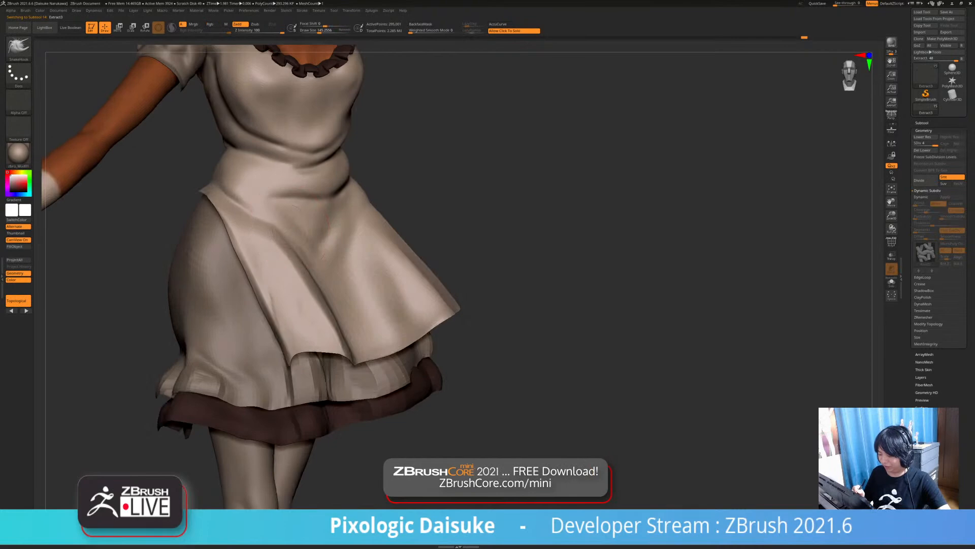
drag(287, 224, 294, 220)
ctrl+right_drag(305, 218, 310, 188)
mouse_move(309, 188)
right_down()
mouse_move(284, 177)
mouse_move(297, 203)
mouse_move(360, 208)
right_up()
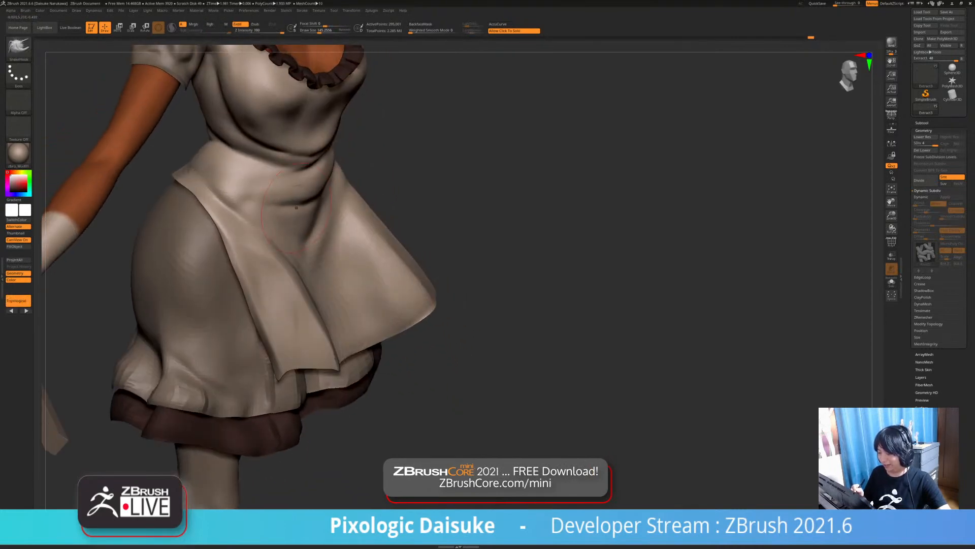
right_drag(296, 207, 287, 226)
shift+drag(259, 260, 269, 277)
mouse_move(294, 254)
right_down()
mouse_move(301, 247)
mouse_move(289, 241)
mouse_move(301, 236)
mouse_move(325, 264)
mouse_move(325, 214)
mouse_move(318, 231)
mouse_move(290, 234)
mouse_move(348, 236)
mouse_move(348, 284)
right_up()
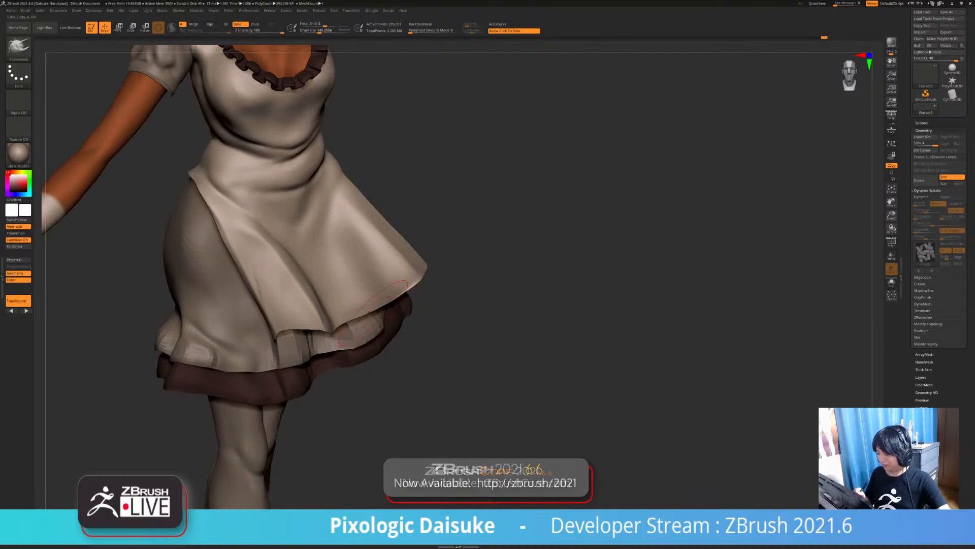
mouse_move(376, 294)
right_down()
mouse_move(410, 289)
mouse_move(409, 264)
mouse_move(343, 267)
mouse_move(354, 273)
mouse_move(356, 304)
mouse_move(314, 326)
mouse_move(333, 274)
mouse_move(356, 264)
mouse_move(396, 317)
right_up()
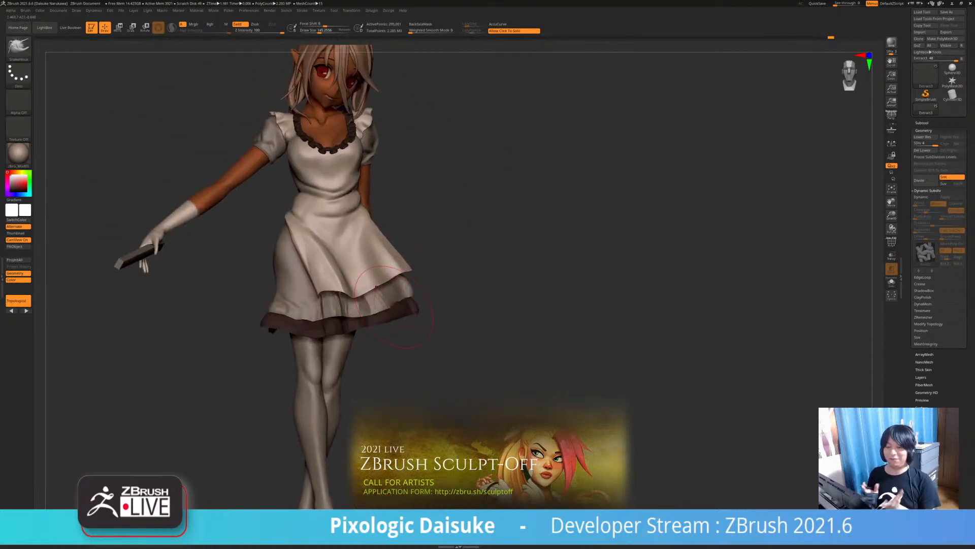
Examine the apron dress's bodice, waist and skirt folds from the front and both sides
mouse_move(359, 282)
right_down()
mouse_move(400, 277)
mouse_move(381, 271)
right_up()
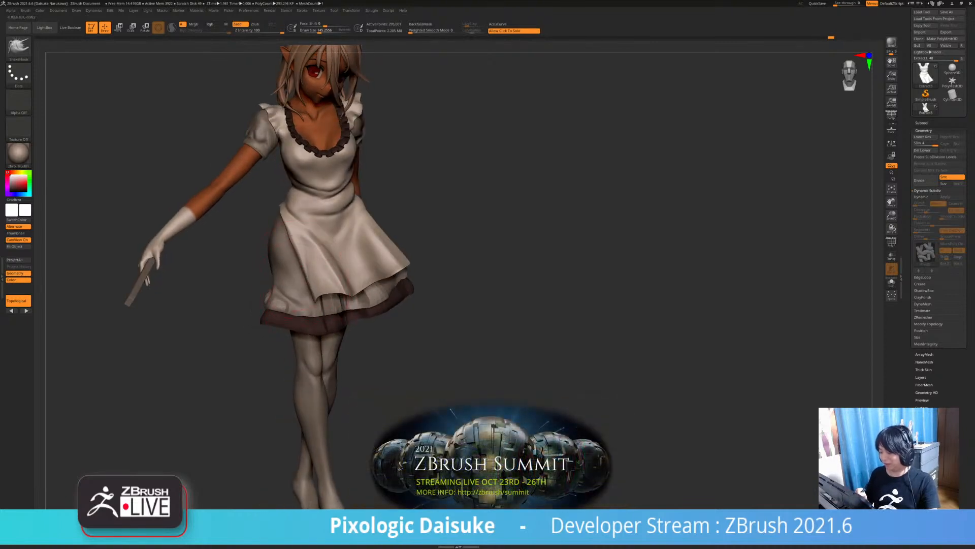
right_drag(378, 296, 171, 45)
mouse_move(314, 179)
ctrl+right_down()
mouse_move(311, 154)
mouse_move(328, 152)
ctrl+right_up()
key(b)
key(s)
key(h)
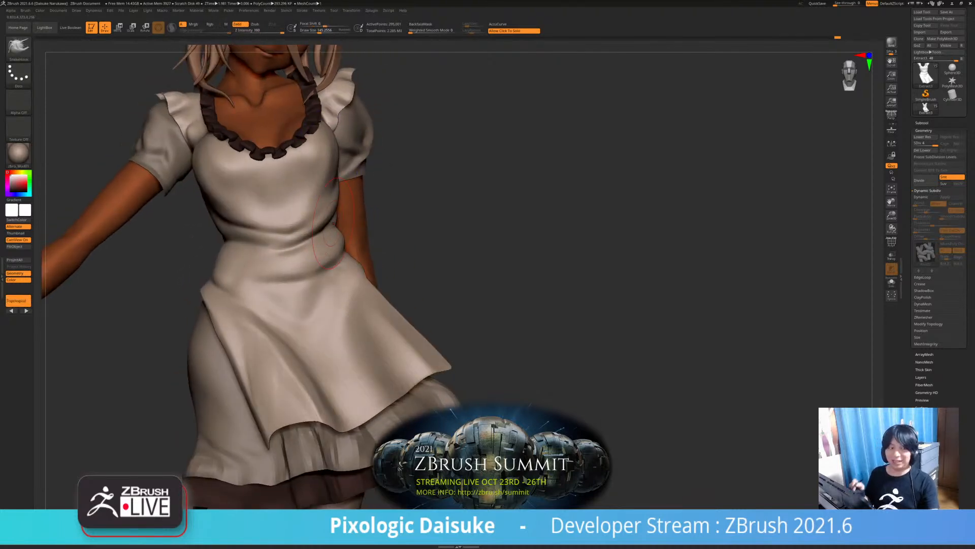
alt+right_drag(326, 250, 275, 257)
mouse_move(388, 226)
right_down()
mouse_move(332, 216)
mouse_move(355, 196)
mouse_move(376, 231)
mouse_move(362, 290)
right_up()
right_drag(331, 244, 369, 243)
mouse_move(284, 219)
ctrl+right_down()
mouse_move(283, 191)
mouse_move(281, 218)
mouse_move(301, 221)
mouse_move(290, 257)
mouse_move(302, 268)
mouse_move(288, 286)
mouse_move(327, 249)
mouse_move(325, 208)
ctrl+right_up()
mouse_move(436, 284)
right_down()
mouse_move(373, 294)
mouse_move(391, 297)
mouse_move(384, 335)
mouse_move(354, 314)
right_up()
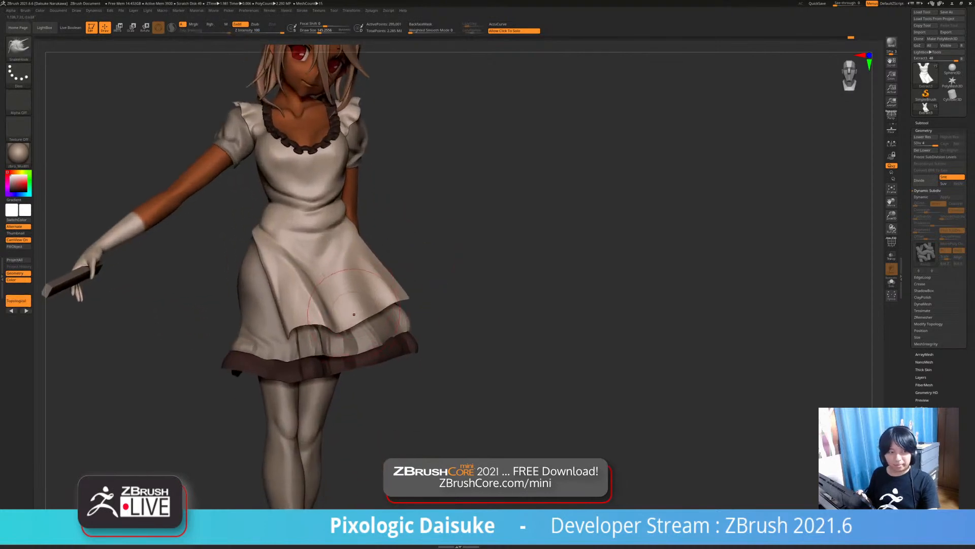
right_drag(341, 348, 393, 349)
mouse_move(295, 263)
ctrl+right_down()
mouse_move(296, 292)
mouse_move(281, 320)
ctrl+right_up()
mouse_move(269, 278)
right_down()
mouse_move(296, 266)
mouse_move(337, 216)
right_up()
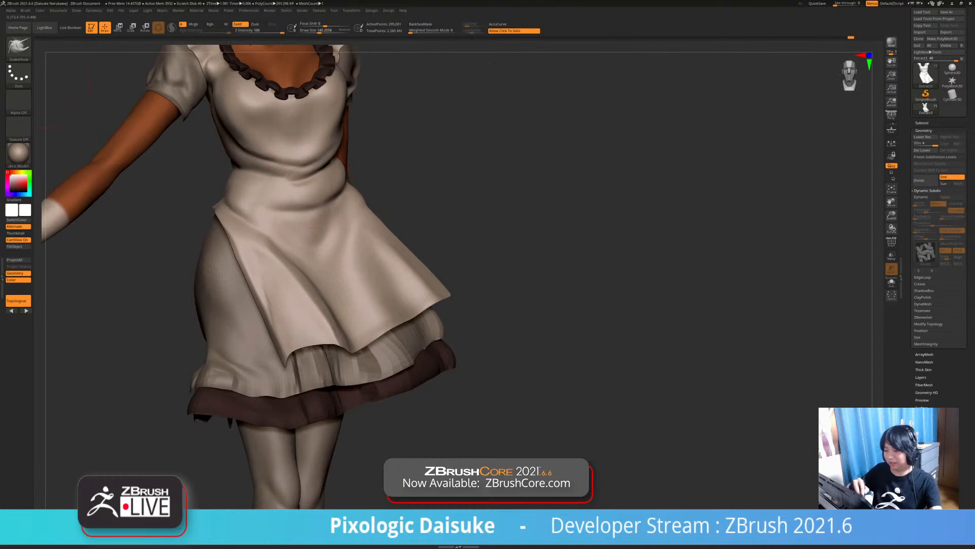
Carve fold lines below the apron dress's waist with Dam Standard at a draw size of about 73
key(b)
key(d)
key(s)
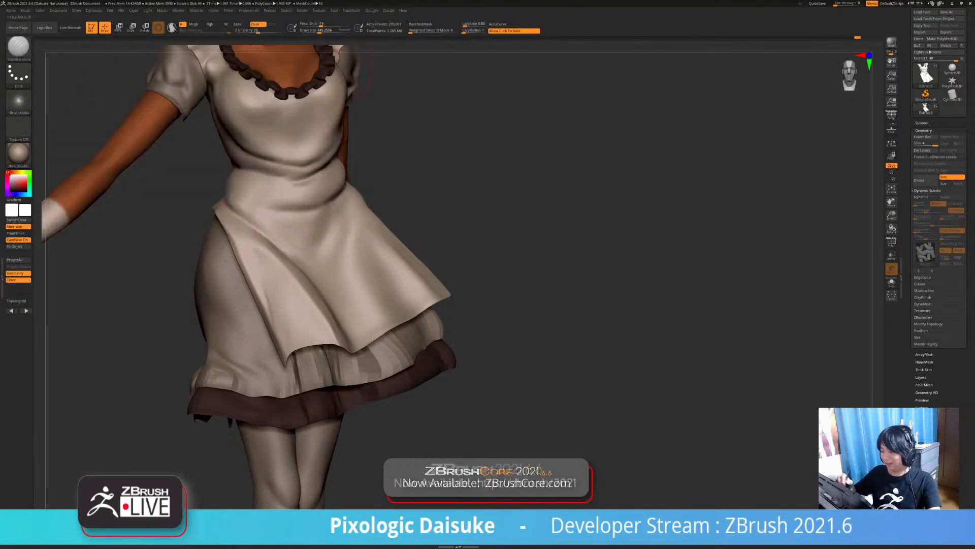
click(314, 31)
mouse_move(270, 234)
mouse_down()
mouse_move(236, 212)
mouse_move(272, 238)
mouse_up()
ctrl+right_drag(388, 66, 387, 34)
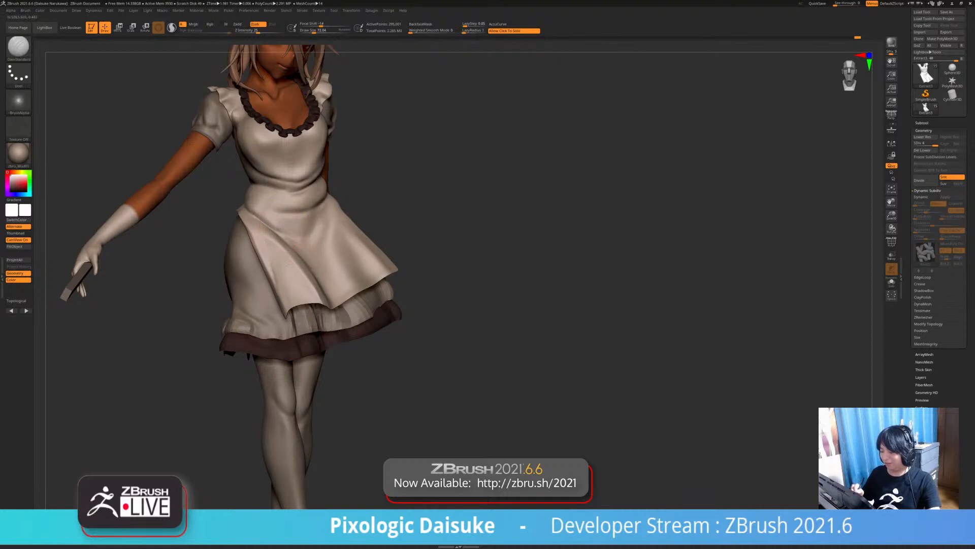
right_drag(292, 236, 268, 234)
right_drag(324, 212, 311, 212)
mouse_move(318, 221)
mouse_down()
mouse_move(331, 205)
mouse_move(310, 236)
mouse_up()
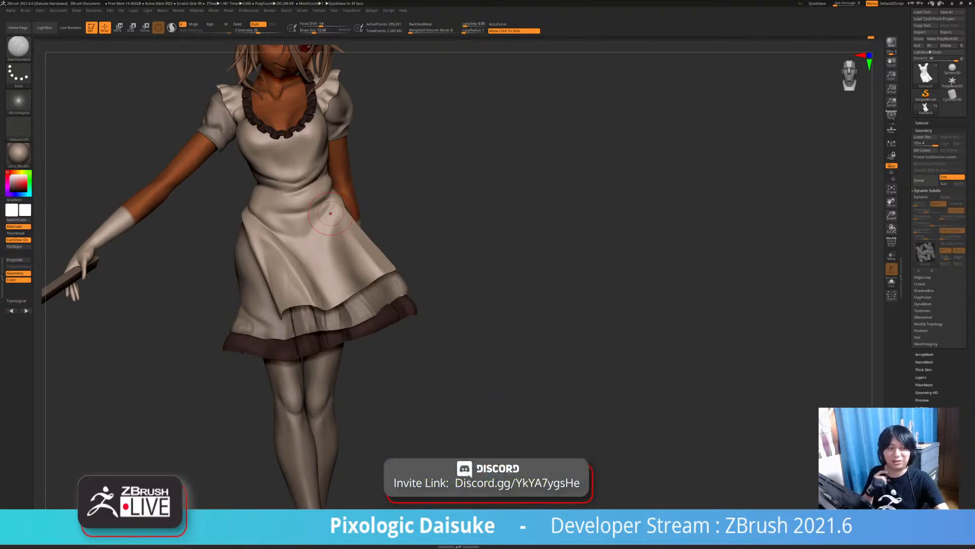
Sharpen the fold running from the lowered-arm hip across the apron dress with Dam Standard and soften it with Smooth
mouse_move(331, 213)
right_down()
mouse_move(350, 212)
mouse_move(346, 239)
mouse_move(330, 236)
right_up()
key(shift)
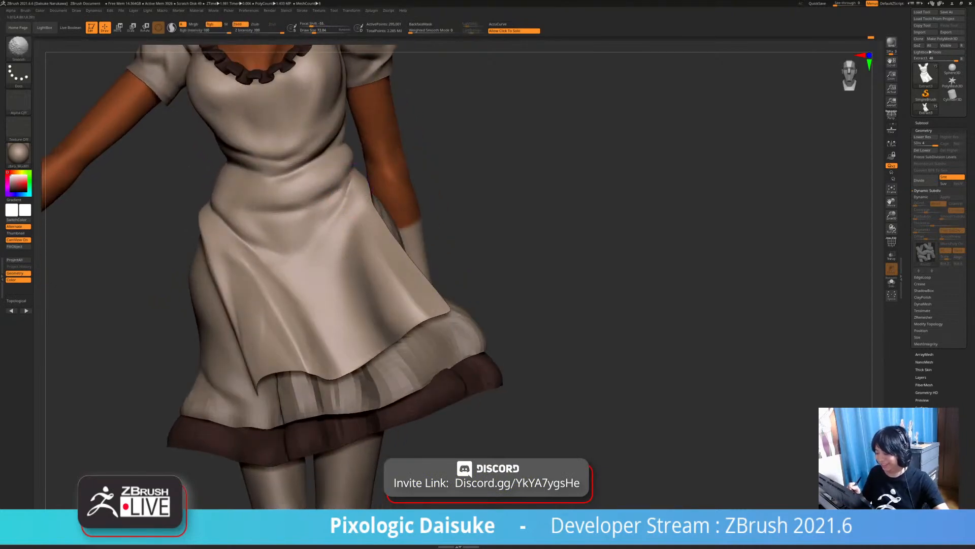
shift+drag(352, 179, 337, 203)
right_drag(338, 203, 351, 202)
drag(349, 175, 338, 209)
right_drag(331, 228, 343, 226)
shift+drag(348, 186, 332, 216)
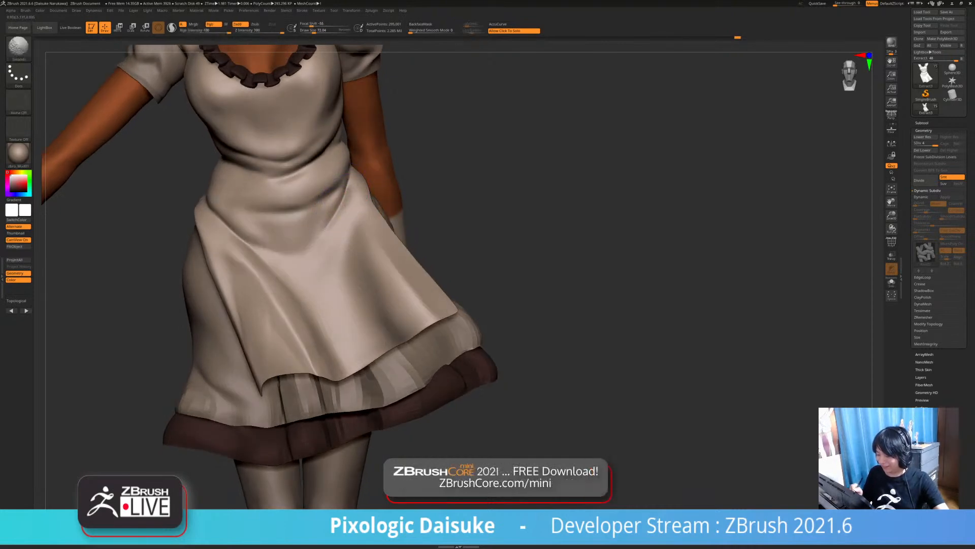
mouse_move(331, 195)
alt+right_down()
mouse_move(325, 239)
mouse_move(292, 241)
alt+right_up()
key(ctrl+shift)
mouse_move(366, 213)
ctrl+right_down()
mouse_move(356, 183)
mouse_move(373, 187)
mouse_move(352, 189)
mouse_move(372, 193)
mouse_move(345, 225)
mouse_move(342, 204)
ctrl+right_up()
mouse_move(340, 271)
right_down()
mouse_move(344, 257)
mouse_move(326, 245)
right_up()
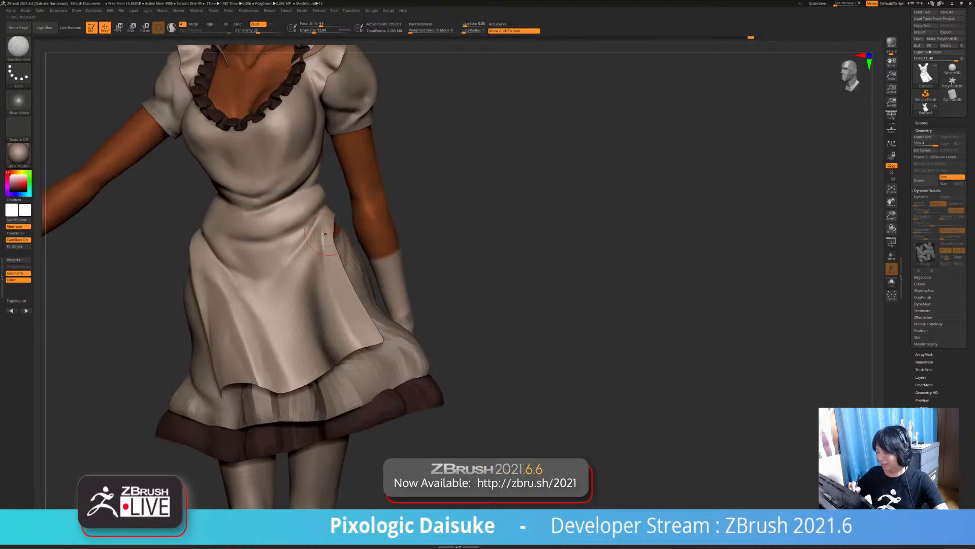
key(shift)
mouse_move(329, 281)
ctrl+right_down()
mouse_move(327, 233)
mouse_move(351, 239)
ctrl+right_up()
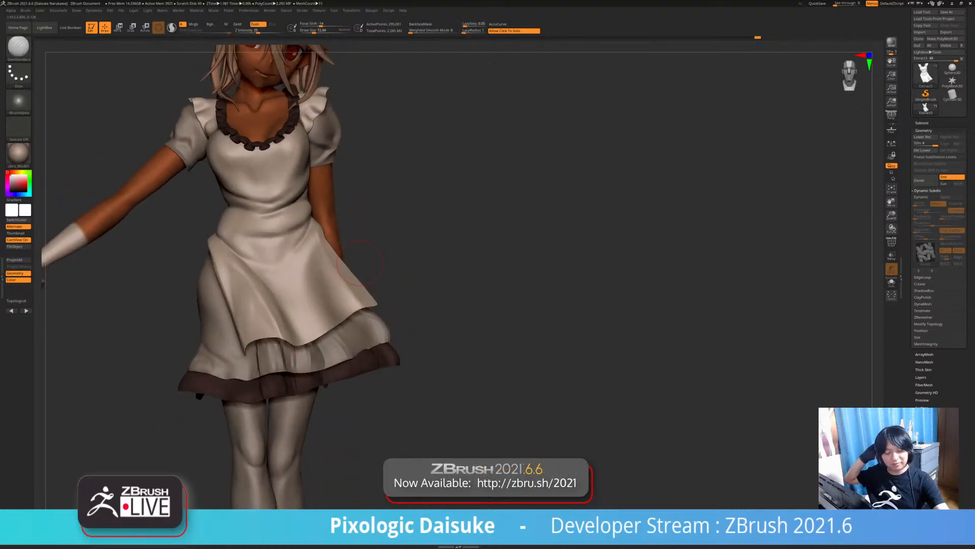
mouse_move(360, 263)
right_down()
mouse_move(337, 261)
mouse_move(336, 228)
mouse_move(361, 232)
mouse_move(350, 231)
right_up()
Switch to Snake Hook and enlarge its draw size for shaping the apron skirt
key(b)
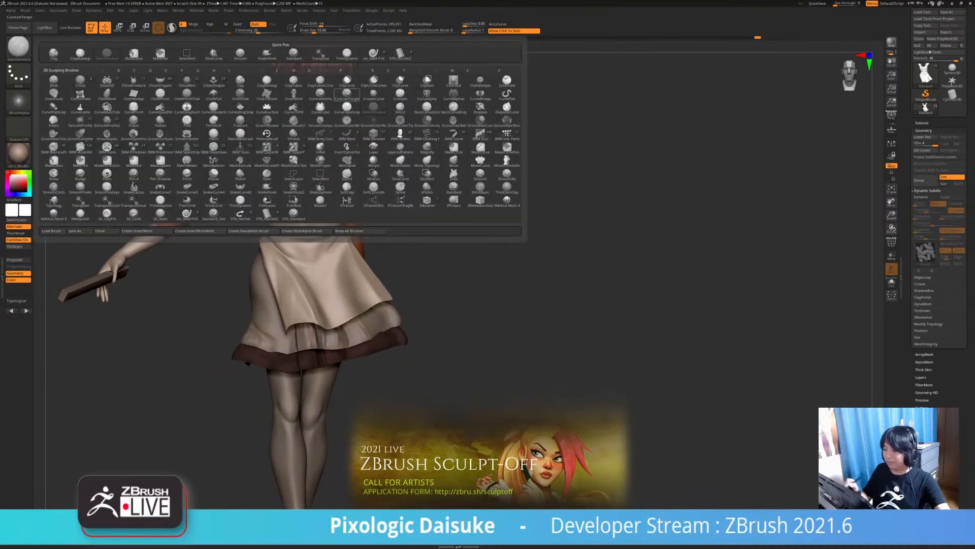
key(s)
key(h)
key(s)
drag(332, 311, 340, 311)
right_drag(352, 325, 340, 325)
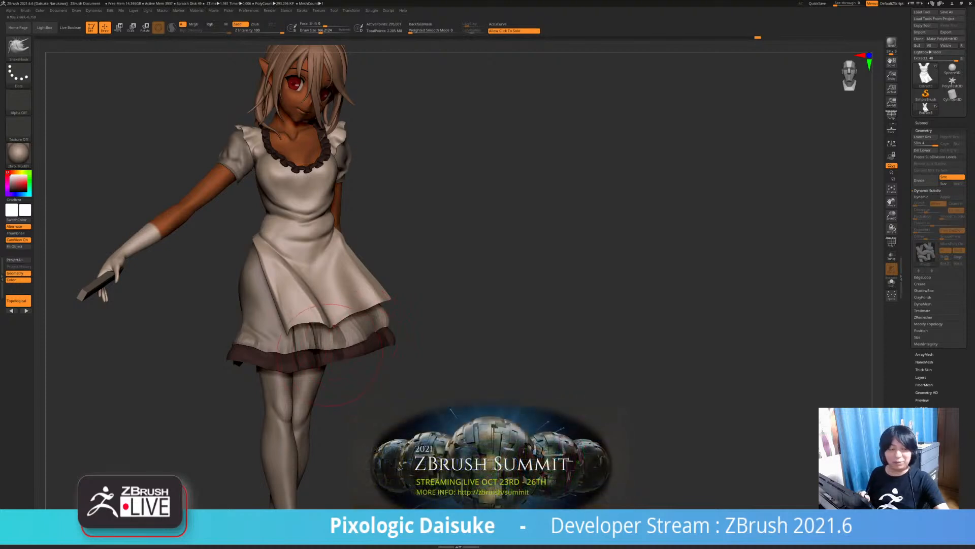
ctrl+right_drag(334, 326, 326, 271)
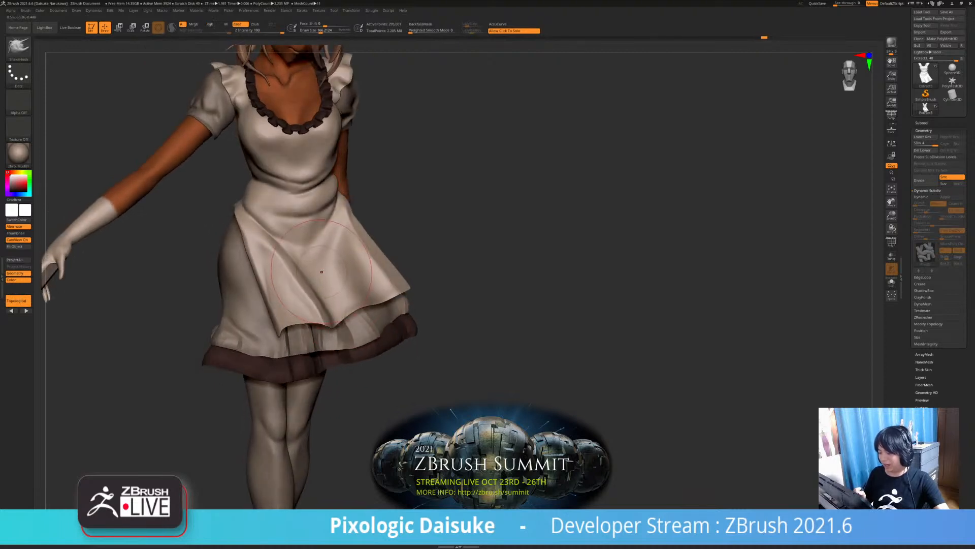
Select the underskirt and reshape its side hem with Snake Hook at a draw size of about 107
alt+click(325, 325)
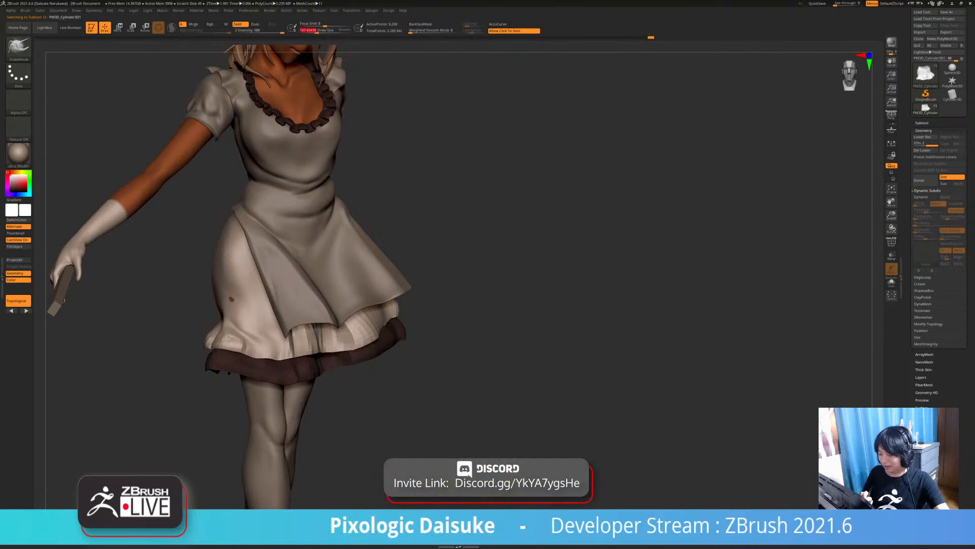
mouse_move(232, 299)
right_down()
mouse_move(215, 300)
mouse_move(337, 314)
mouse_move(234, 355)
mouse_move(236, 339)
right_up()
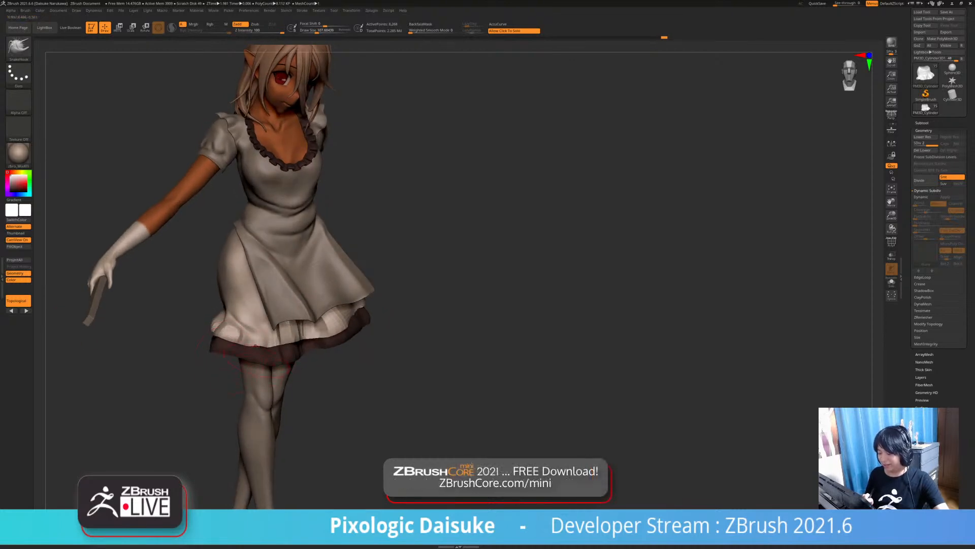
ctrl+right_drag(255, 347, 257, 321)
ctrl+right_drag(253, 395, 262, 329)
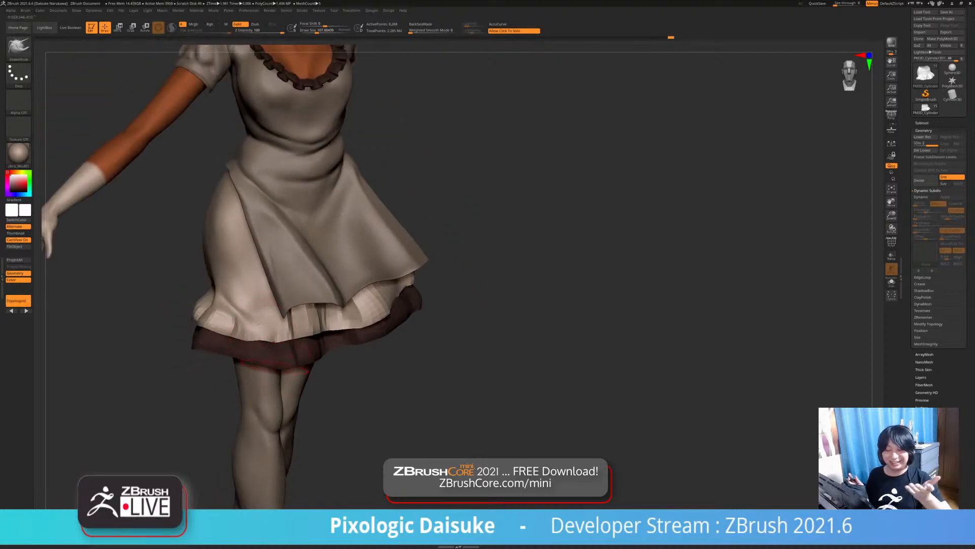
right_drag(263, 345, 285, 277)
mouse_move(198, 315)
right_down()
mouse_move(261, 328)
mouse_move(266, 384)
right_up()
mouse_move(273, 310)
right_down()
mouse_move(246, 334)
mouse_move(251, 341)
mouse_move(197, 304)
right_up()
drag(194, 308, 190, 320)
ctrl+right_drag(203, 325, 301, 347)
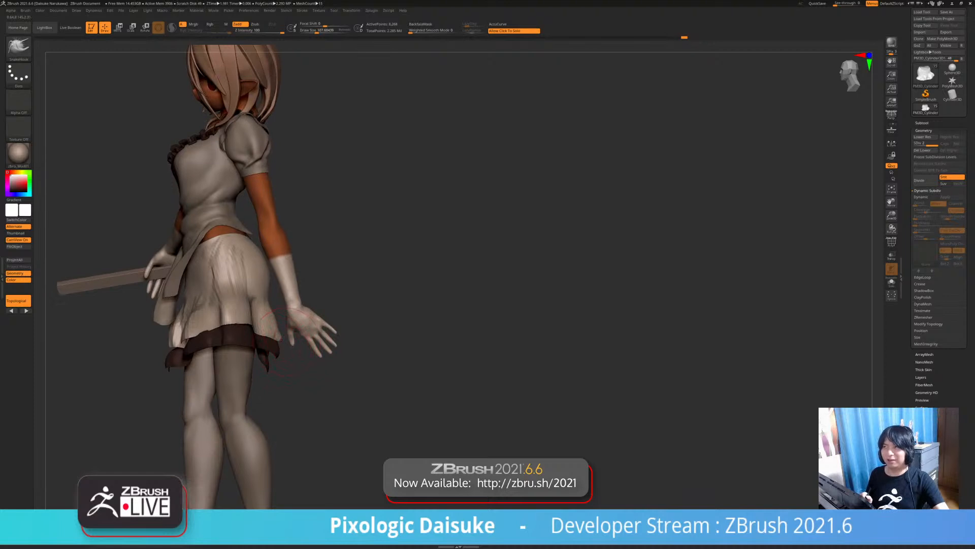
right_drag(259, 350, 295, 356)
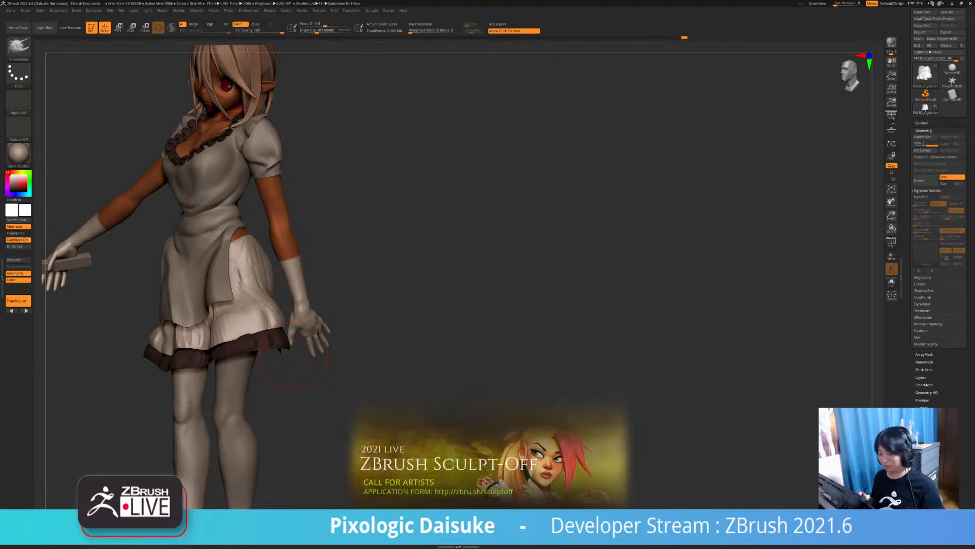
Isolate the underskirt and raise its subdivision by one level
drag(401, 325, 553, 318)
click(424, 327)
click(518, 317)
click(19, 51)
click(107, 121)
ctrl+right_drag(152, 142, 162, 201)
click(162, 198)
right_drag(258, 240, 529, 308)
click(630, 295)
alt+drag(640, 296, 587, 272)
click(588, 272)
key(d)
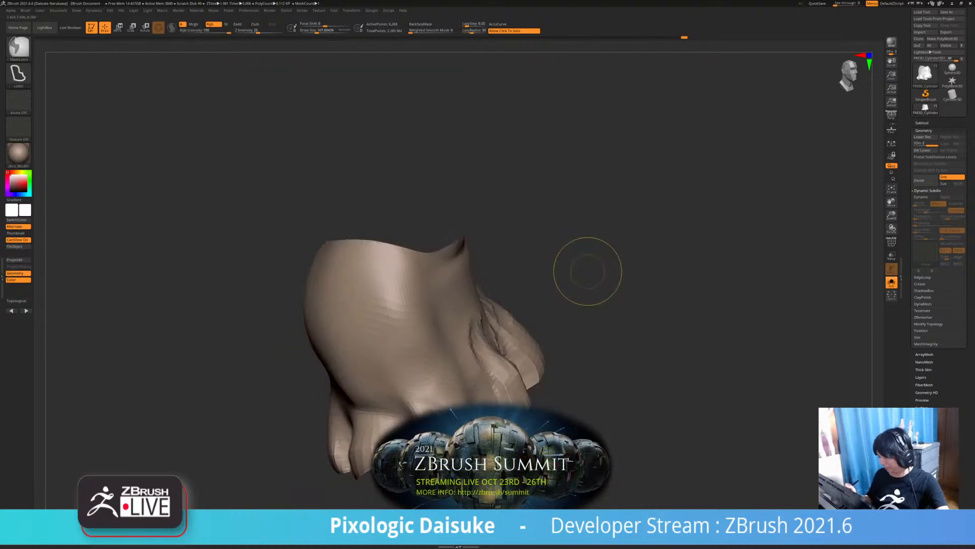
click(605, 285)
Carve a fold into the underskirt's front beside the apron edge with Dam Standard at a smaller draw size and smooth it
mouse_move(604, 284)
right_down()
mouse_move(488, 300)
mouse_move(483, 287)
mouse_move(437, 304)
right_up()
click(313, 31)
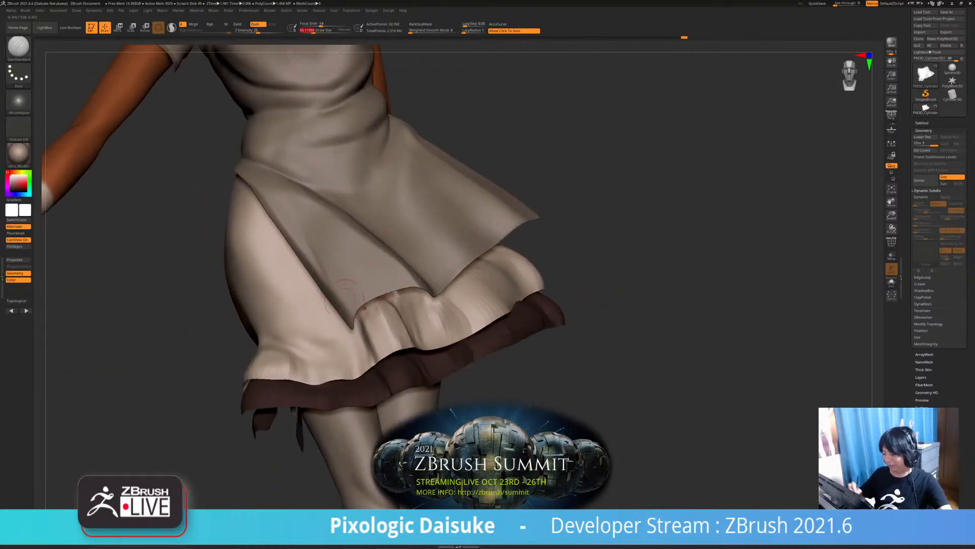
click(508, 153)
drag(325, 252, 345, 316)
mouse_move(350, 315)
right_down()
mouse_move(406, 310)
mouse_move(364, 285)
right_up()
shift+drag(342, 269, 359, 305)
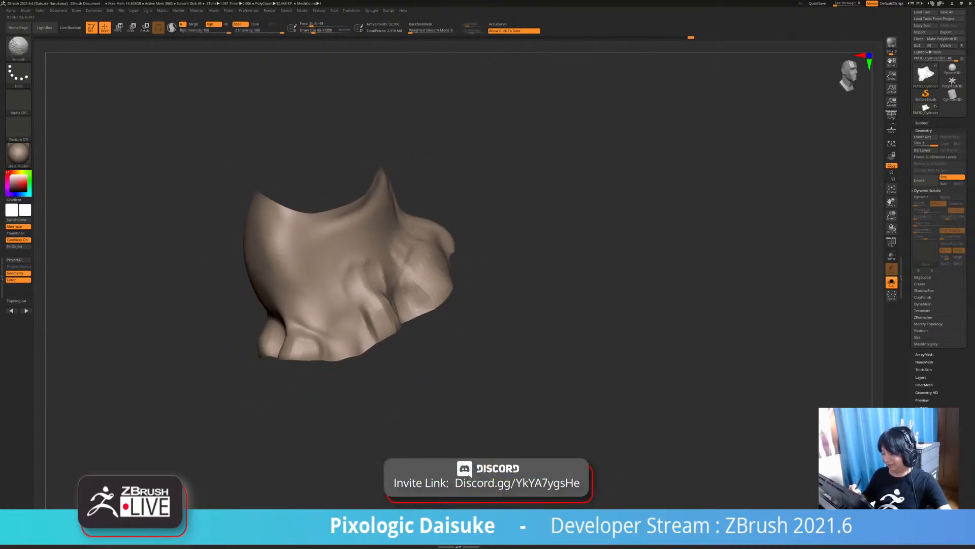
Smooth the underskirt's front folds down to the ruffled hem
right_drag(351, 269, 392, 255)
shift+drag(351, 264, 375, 299)
mouse_move(404, 332)
right_down()
mouse_move(385, 339)
mouse_move(425, 343)
right_up()
click(407, 363)
shift+drag(426, 314, 421, 321)
ctrl+right_drag(420, 320, 417, 294)
mouse_move(219, 218)
right_down()
mouse_move(259, 218)
mouse_move(229, 216)
mouse_move(242, 216)
right_up()
Pull the underskirt's front hem into shape with Snake Hook at an enlarged draw size, then reselect the apron dress
key(b)
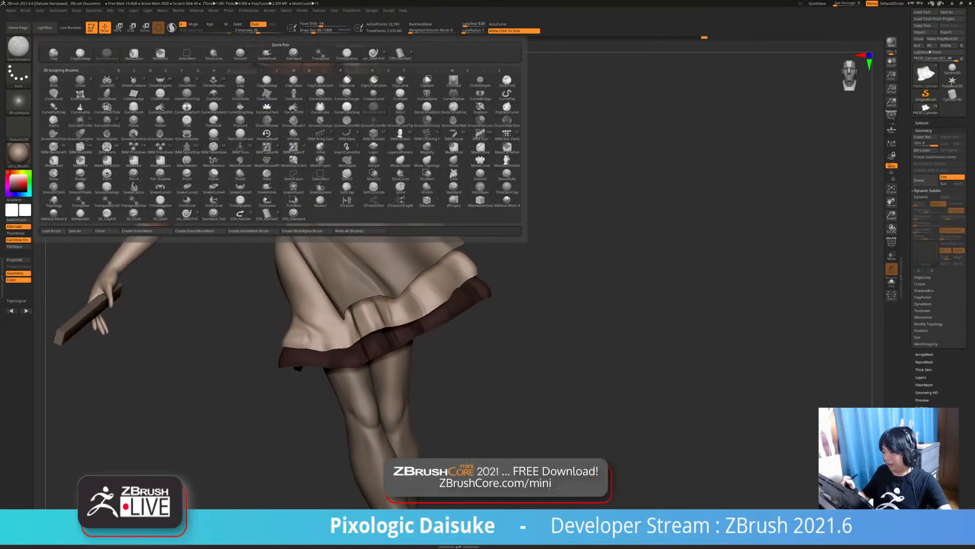
key(s)
key(h)
drag(313, 31, 320, 31)
mouse_move(432, 299)
right_down()
mouse_move(449, 270)
mouse_move(401, 274)
mouse_move(424, 279)
right_up()
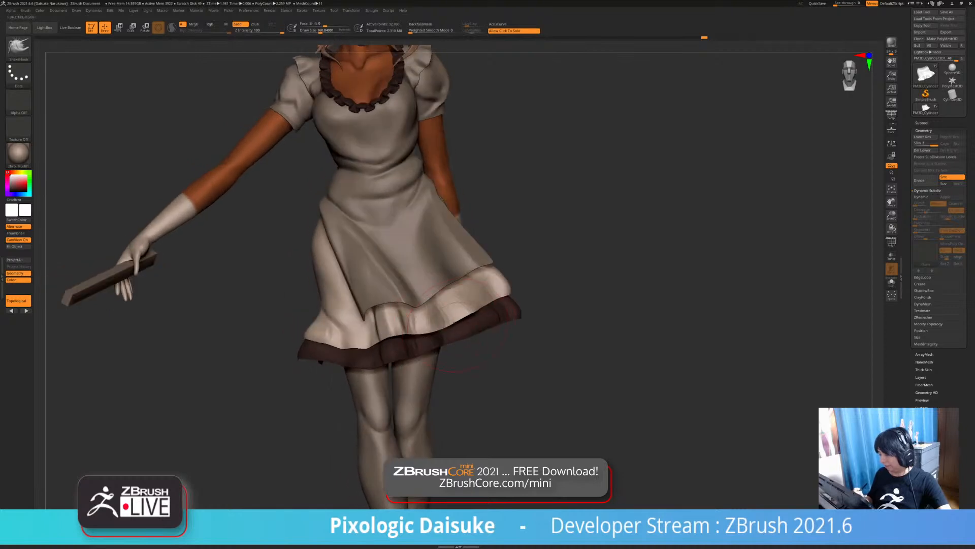
mouse_move(495, 325)
right_down()
mouse_move(468, 336)
mouse_move(446, 328)
right_up()
drag(458, 330, 463, 319)
mouse_move(445, 333)
right_down()
mouse_move(466, 323)
mouse_move(477, 340)
mouse_move(457, 320)
right_up()
drag(447, 320, 445, 315)
mouse_move(447, 314)
right_down()
mouse_move(480, 304)
mouse_move(474, 290)
mouse_move(423, 311)
mouse_move(392, 310)
mouse_move(410, 304)
mouse_move(414, 283)
mouse_move(409, 315)
mouse_move(426, 301)
mouse_move(405, 299)
mouse_move(393, 314)
right_up()
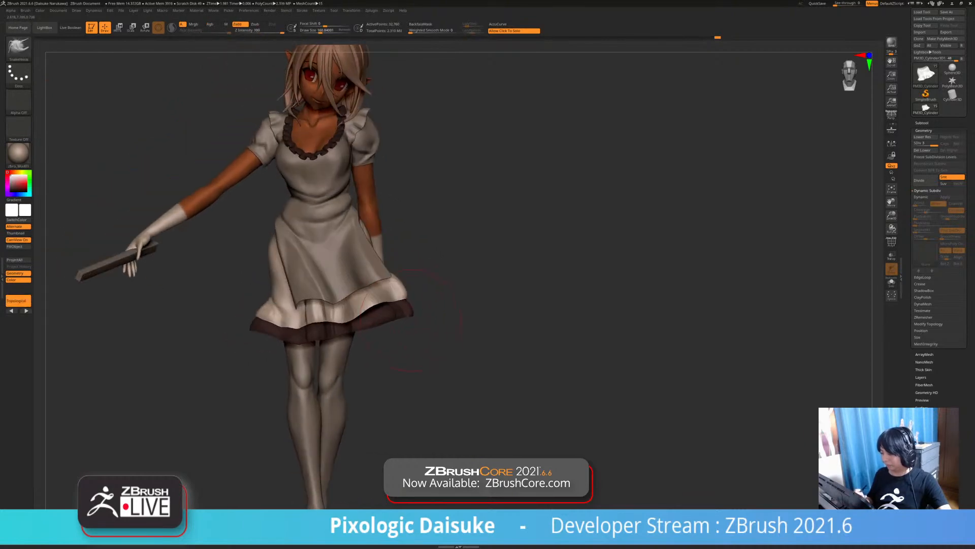
alt+click(366, 266)
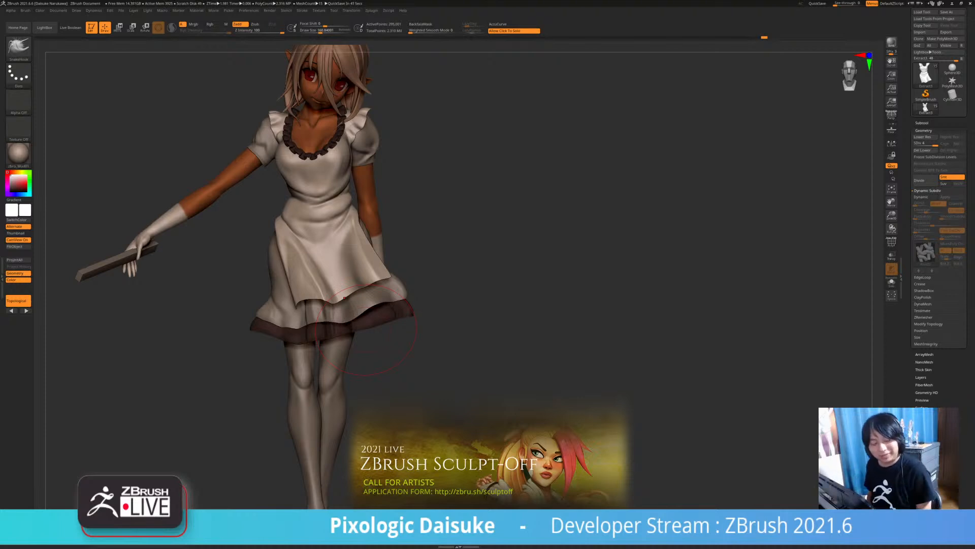
Turn off topological masking and pull the apron's front side hem into shape with Snake Hook
mouse_move(366, 330)
right_down()
mouse_move(375, 282)
mouse_move(389, 304)
right_up()
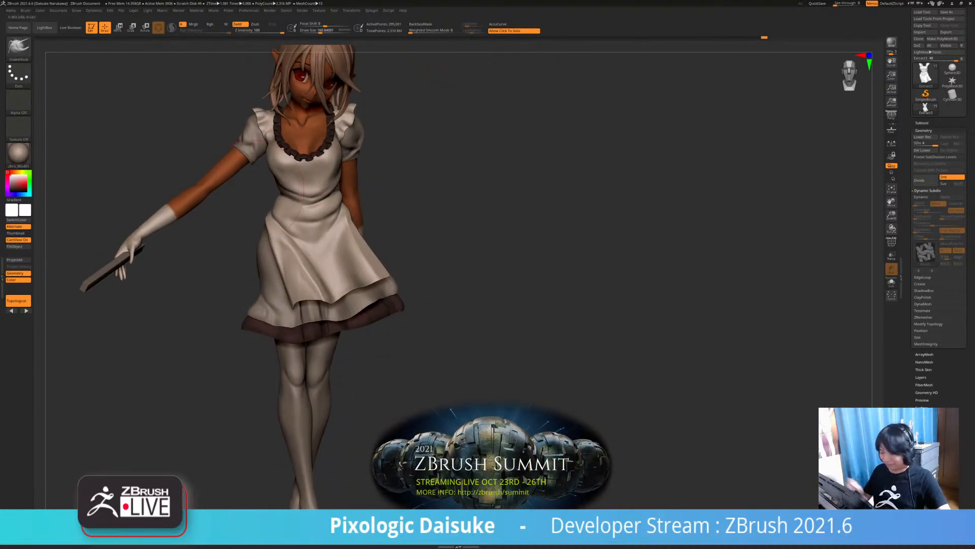
click(19, 300)
drag(393, 284, 387, 271)
right_drag(386, 271, 399, 285)
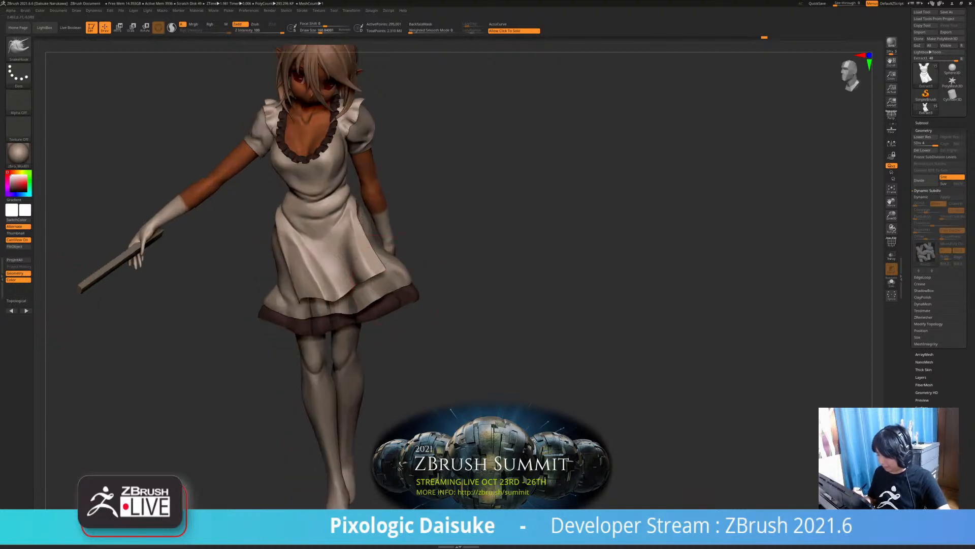
right_drag(369, 247, 382, 243)
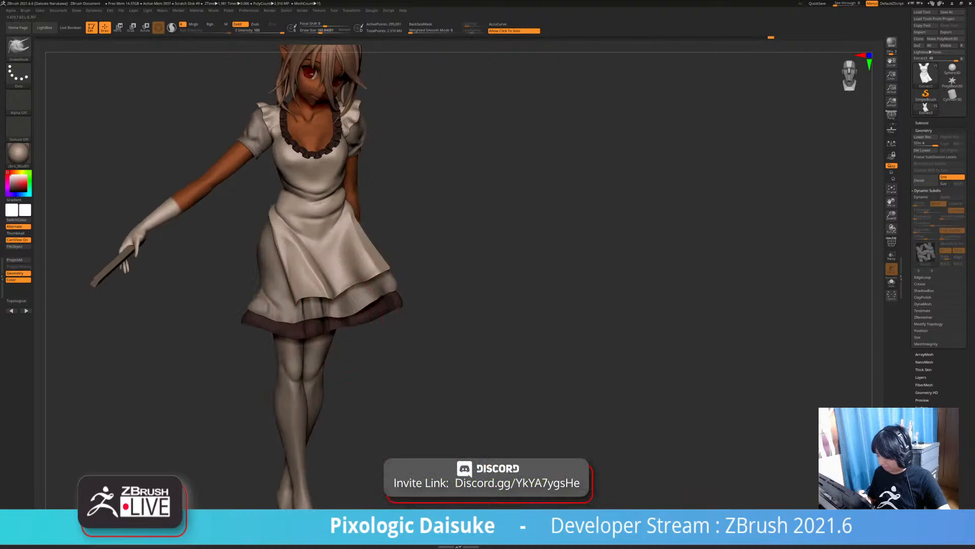
Carve a soft fold across the apron dress bodice below the bust with Dam Standard at a reduced draw size
ctrl+right_drag(333, 324, 399, 324)
click(379, 318)
click(380, 324)
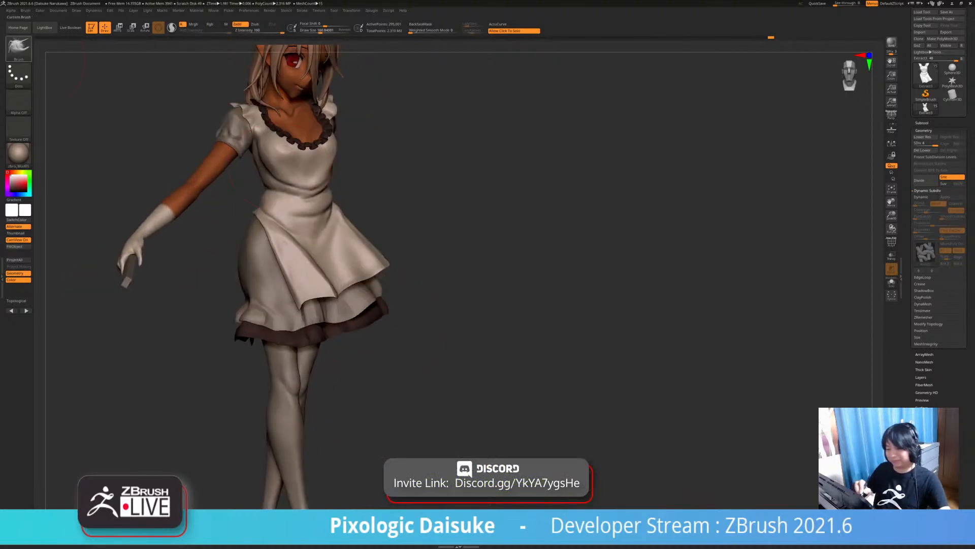
click(19, 48)
click(104, 53)
click(317, 30)
mouse_move(307, 152)
ctrl+right_down()
mouse_move(310, 183)
mouse_move(320, 184)
ctrl+right_up()
drag(279, 165, 320, 182)
mouse_move(333, 178)
alt+right_down()
mouse_move(322, 219)
mouse_move(308, 217)
alt+right_up()
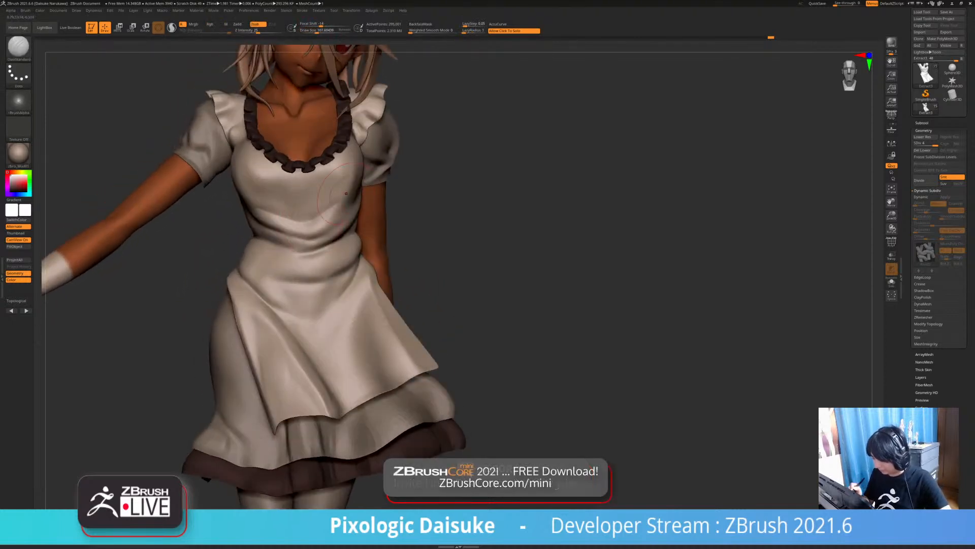
Smooth the bodice fold under the bust and reduce the draw size further
key(shift)
shift+drag(319, 201, 285, 207)
click(314, 30)
right_drag(274, 208, 310, 213)
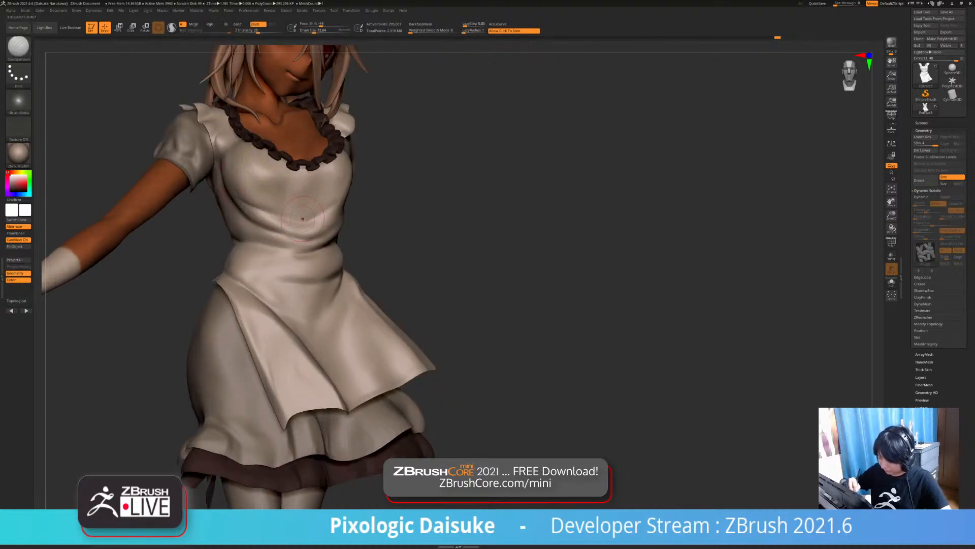
key(ctrl)
mouse_move(301, 196)
ctrl+right_down()
mouse_move(303, 166)
mouse_move(315, 175)
ctrl+right_up()
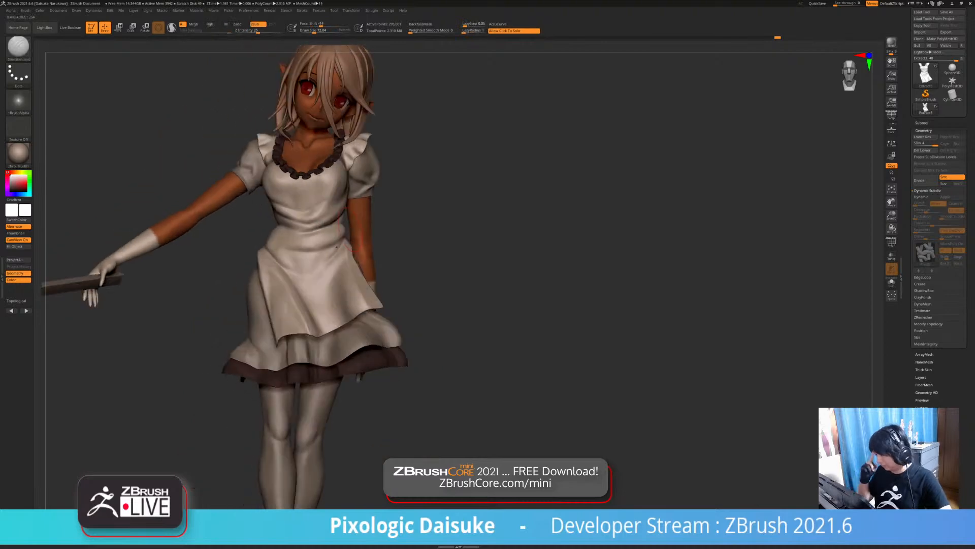
Select the puff sleeve of the lowered arm and insert a Cylinder3D as a new subtool
mouse_move(417, 187)
right_down()
mouse_move(378, 189)
mouse_move(382, 218)
mouse_move(388, 173)
mouse_move(385, 204)
mouse_move(412, 195)
right_up()
alt+click(377, 188)
ctrl+right_drag(413, 195, 430, 170)
right_drag(430, 170, 455, 178)
click(922, 123)
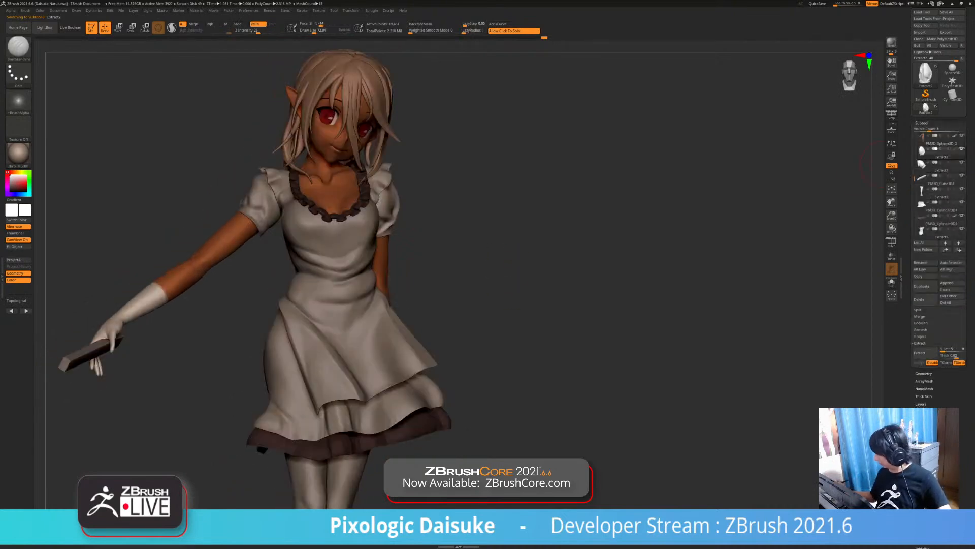
click(947, 289)
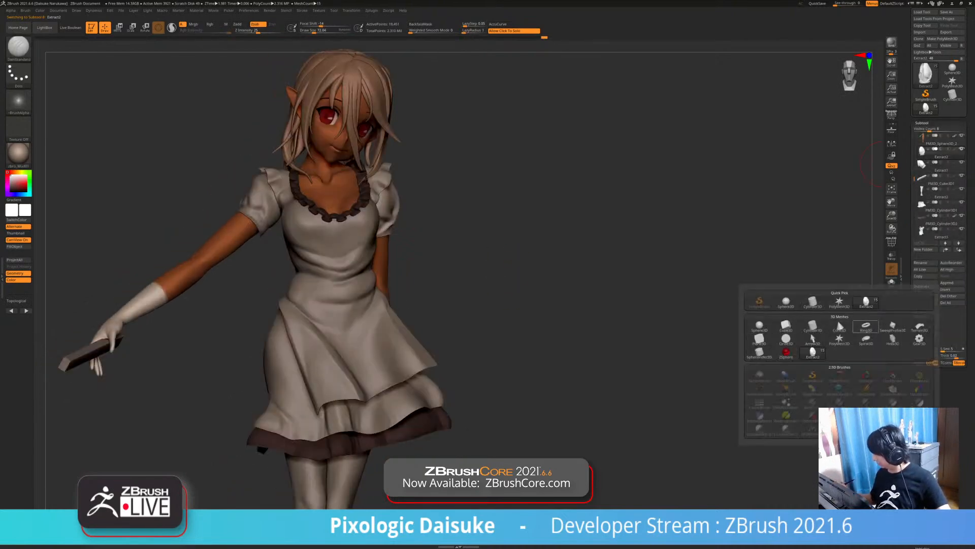
click(812, 325)
Shrink the inserted cylinder and move it onto the lowered arm's puff sleeve
mouse_move(447, 203)
ctrl+right_down()
mouse_move(447, 152)
mouse_move(431, 155)
mouse_move(432, 211)
ctrl+right_up()
key(w)
right_drag(432, 211, 305, 190)
drag(324, 113, 374, 296)
right_drag(375, 296, 442, 304)
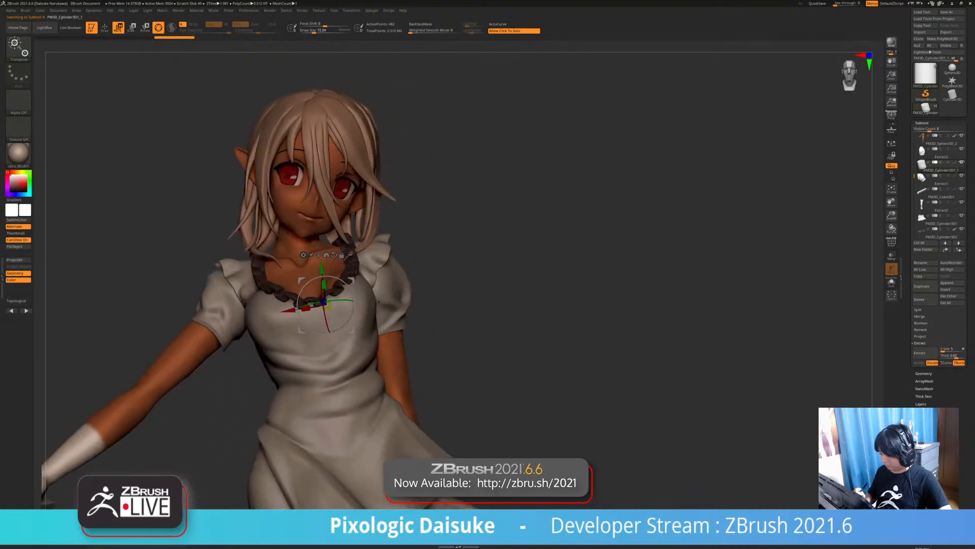
drag(351, 280, 410, 290)
right_drag(410, 290, 397, 333)
drag(422, 310, 398, 319)
right_drag(398, 319, 333, 316)
drag(484, 311, 485, 301)
right_drag(496, 295, 440, 304)
Rotate and scale the cylinder into a thin band around the puff sleeve's cuff
mouse_move(427, 313)
mouse_down()
mouse_move(420, 294)
mouse_move(423, 314)
mouse_up()
drag(610, 243, 554, 277)
drag(387, 344, 386, 346)
drag(574, 284, 507, 246)
drag(413, 325, 415, 334)
drag(512, 254, 557, 258)
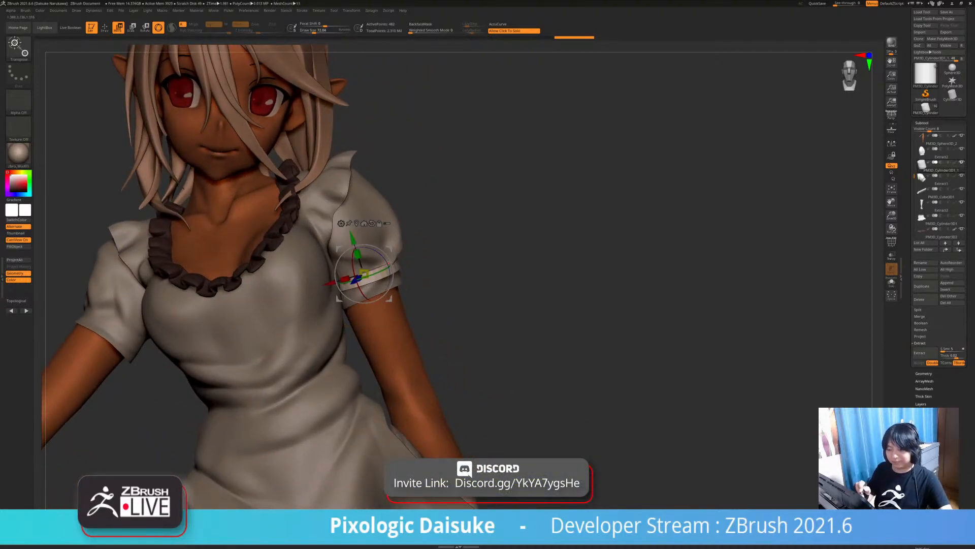
Pull the cuff band's front and outer side to follow the sleeve with Snake Hook
key(b)
key(s)
key(h)
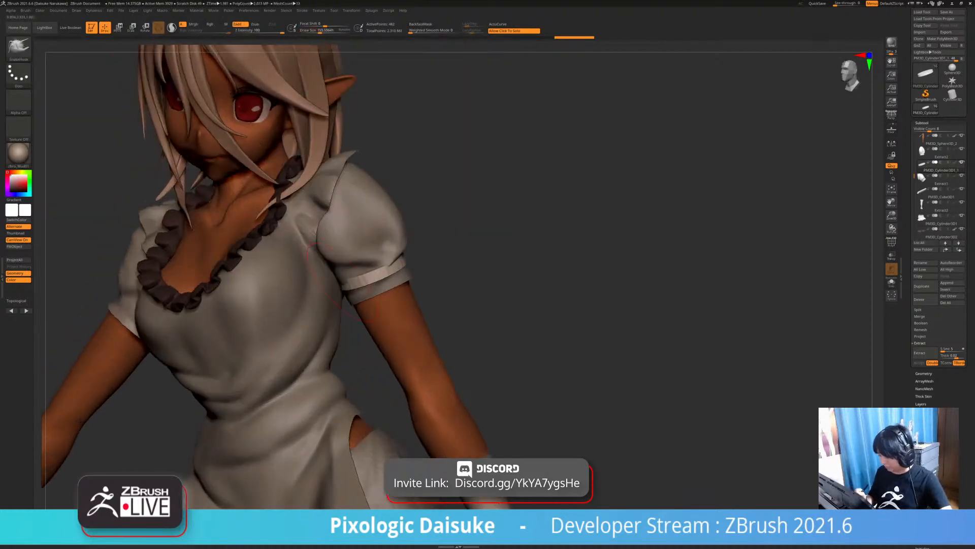
drag(355, 285, 348, 290)
mouse_move(447, 295)
mouse_down()
mouse_move(463, 300)
mouse_move(416, 315)
mouse_up()
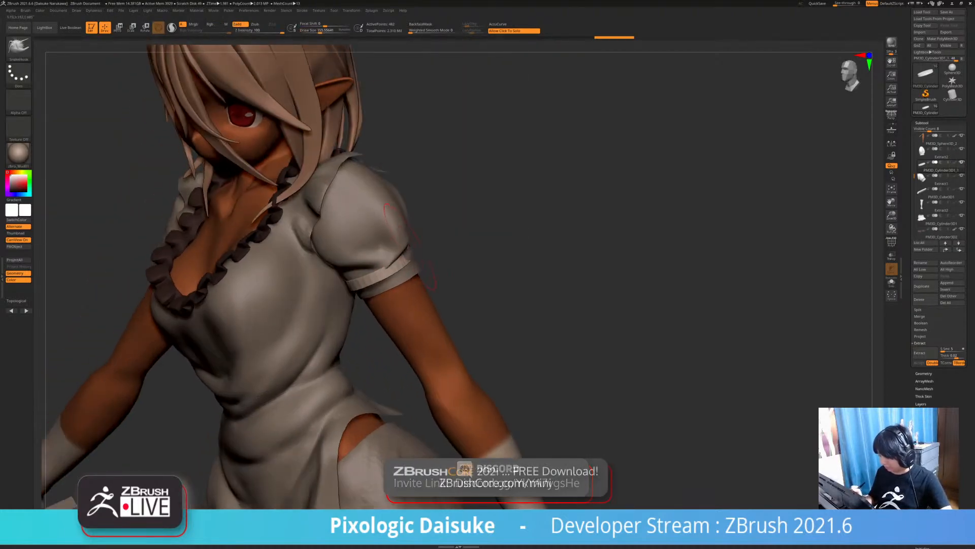
drag(408, 249, 402, 254)
mouse_move(488, 264)
mouse_down()
mouse_move(351, 271)
mouse_move(366, 264)
mouse_move(368, 272)
mouse_up()
mouse_move(284, 325)
mouse_down()
mouse_move(200, 320)
mouse_move(221, 316)
mouse_up()
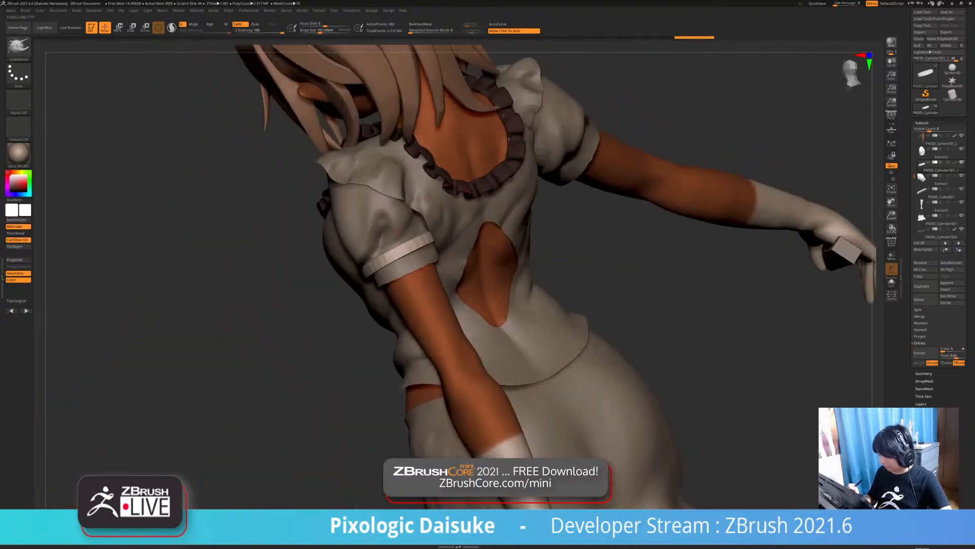
Fit the back of the cuff band to the sleeve and subdivide the band twice
ctrl+right_drag(221, 316, 218, 274)
right_drag(431, 238, 452, 234)
drag(431, 238, 425, 235)
mouse_move(432, 239)
right_down()
mouse_move(579, 239)
mouse_move(466, 242)
mouse_move(551, 271)
mouse_move(500, 223)
mouse_move(401, 249)
mouse_move(488, 239)
mouse_move(431, 239)
mouse_move(450, 246)
right_up()
key(ctrl+d)
key(ctrl+d)
Try a Clay Buildup stroke on the puff sleeve above the cuff band at a smaller draw size
alt+click(425, 223)
right_drag(449, 246, 404, 165)
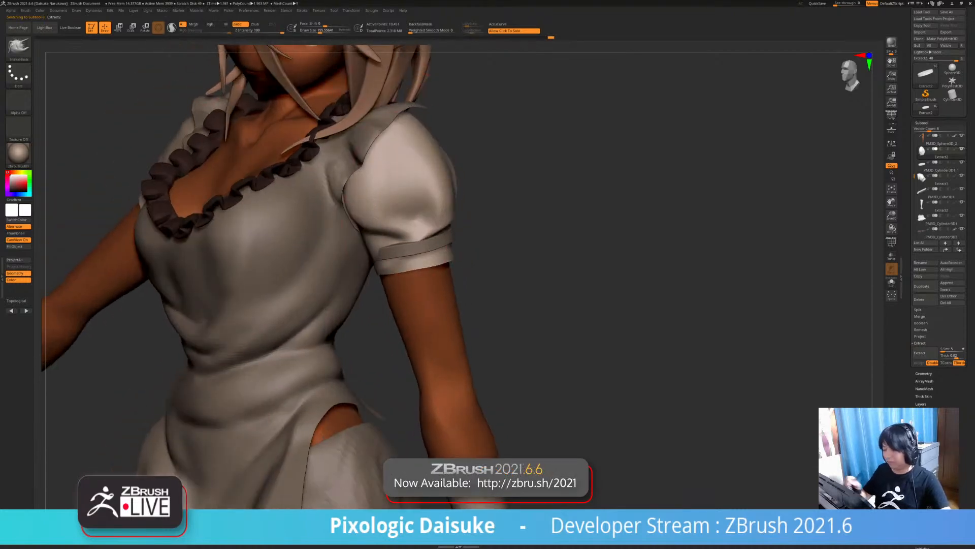
key(b)
key(c)
key(b)
drag(319, 31, 313, 30)
right_drag(354, 252, 380, 257)
right_drag(402, 264, 400, 231)
mouse_move(397, 230)
mouse_down()
mouse_move(375, 252)
mouse_move(425, 246)
mouse_up()
key(ctrl+z)
Reselect the cuff band and adjust its fit around the lowered arm's sleeve with Snake Hook
mouse_move(437, 244)
right_down()
mouse_move(368, 256)
mouse_move(417, 208)
mouse_move(365, 223)
mouse_move(384, 262)
mouse_move(373, 254)
mouse_move(425, 249)
mouse_move(359, 254)
right_up()
alt+click(406, 263)
key(b)
key(s)
key(h)
right_drag(404, 231, 447, 234)
mouse_move(325, 246)
right_down()
mouse_move(424, 248)
mouse_move(426, 284)
mouse_move(404, 282)
right_up()
drag(360, 257, 364, 256)
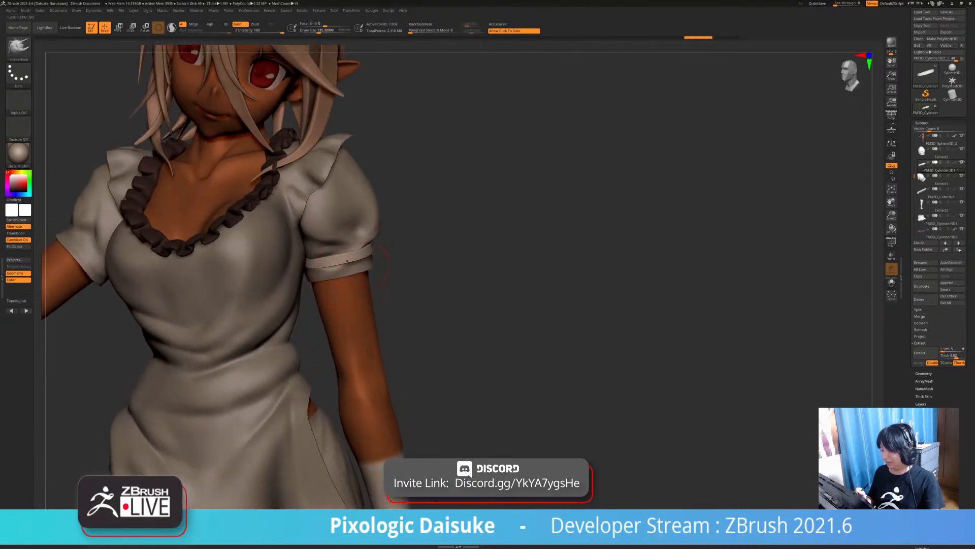
right_drag(349, 260, 351, 259)
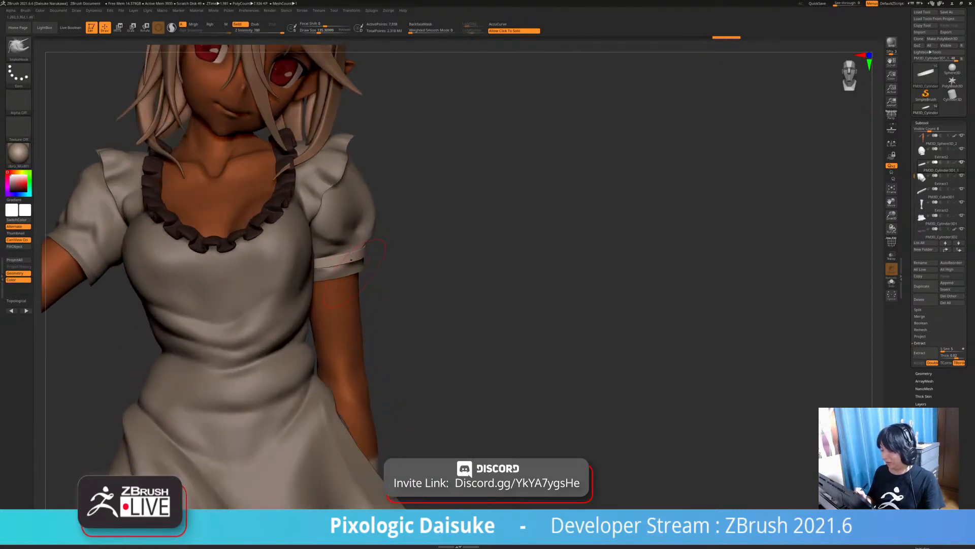
mouse_move(349, 262)
right_down()
mouse_move(325, 264)
mouse_move(354, 269)
mouse_move(343, 272)
mouse_move(350, 251)
mouse_move(350, 260)
mouse_move(308, 260)
mouse_move(326, 278)
mouse_move(335, 261)
mouse_move(356, 259)
right_up()
Select the lowered arm's puff sleeve and smooth its back folds around the cuff band
alt+click(358, 261)
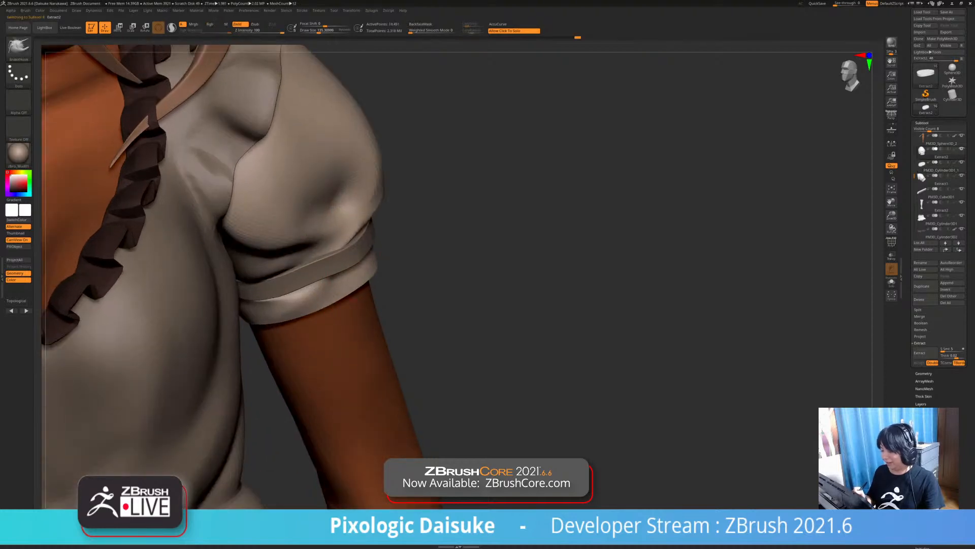
alt+click(348, 256)
mouse_move(351, 255)
ctrl+right_down()
mouse_move(370, 246)
mouse_move(333, 256)
mouse_move(374, 218)
mouse_move(371, 236)
mouse_move(403, 229)
mouse_move(399, 244)
mouse_move(386, 226)
mouse_move(356, 234)
mouse_move(357, 276)
mouse_move(367, 271)
mouse_move(340, 286)
ctrl+right_up()
alt+click(300, 231)
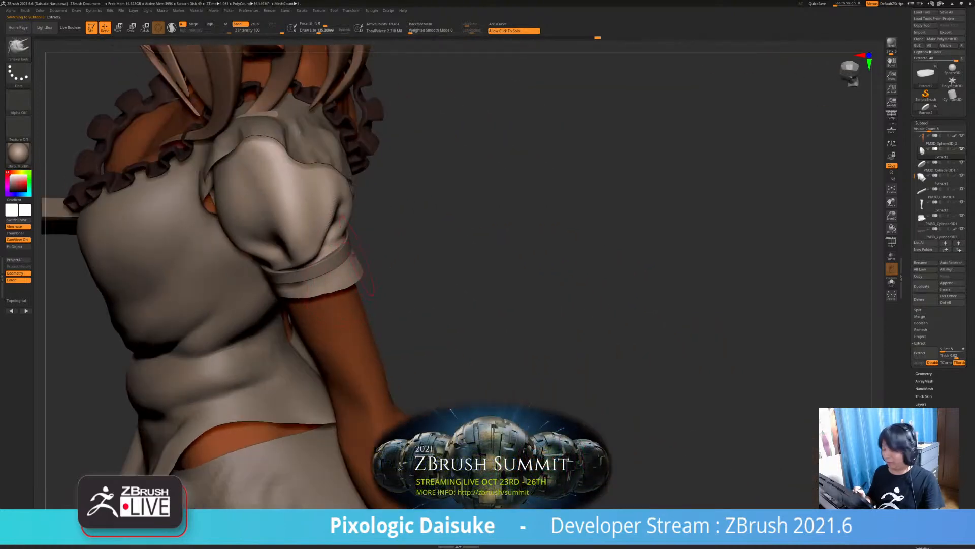
right_drag(357, 248, 316, 289)
right_drag(316, 289, 327, 264)
right_drag(327, 264, 377, 278)
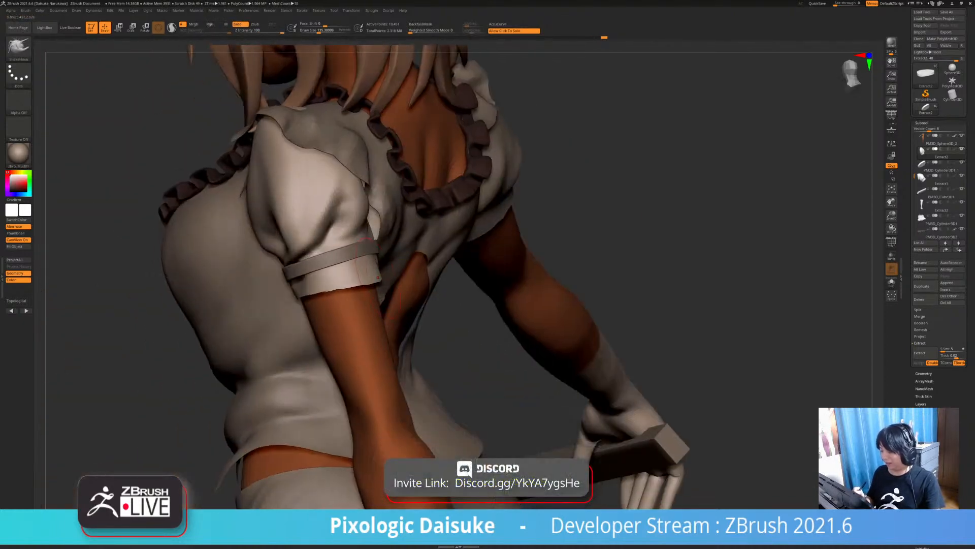
mouse_move(368, 241)
ctrl+right_down()
mouse_move(364, 268)
mouse_move(365, 249)
mouse_move(401, 246)
mouse_move(398, 265)
mouse_move(350, 226)
mouse_move(333, 233)
mouse_move(357, 256)
mouse_move(351, 244)
ctrl+right_up()
click(18, 48)
click(117, 147)
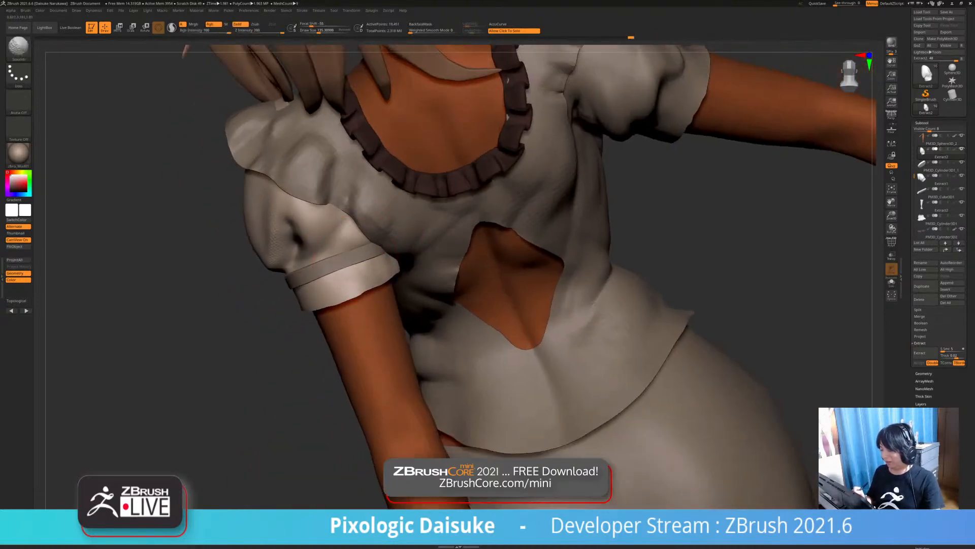
shift+drag(328, 278, 339, 276)
mouse_move(340, 276)
right_down()
mouse_move(319, 270)
mouse_move(315, 244)
right_up()
right_drag(218, 275, 317, 284)
Select the cuff band and carve a crease across it with Dam Standard at a smaller draw size
alt+click(340, 267)
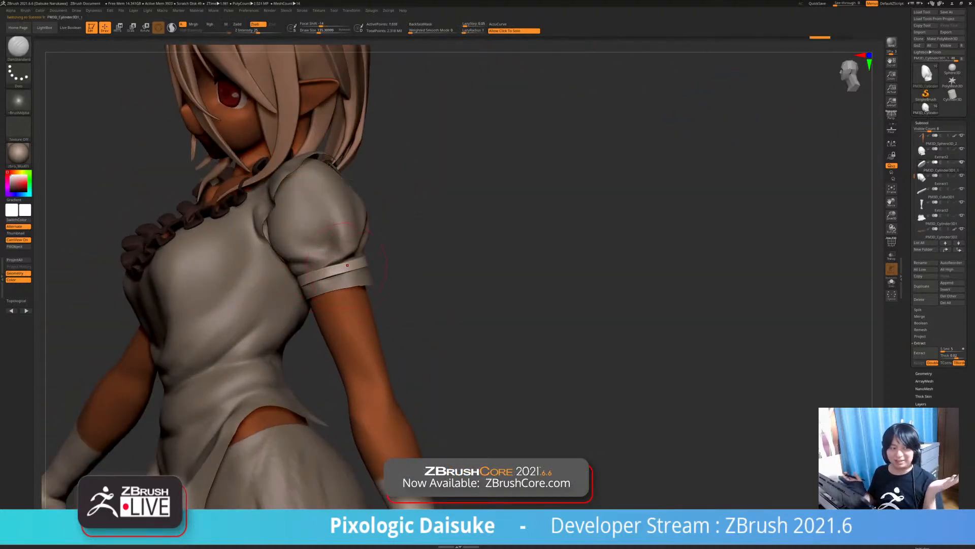
right_drag(347, 261, 378, 249)
drag(316, 32, 311, 31)
mouse_move(337, 173)
ctrl+right_down()
mouse_move(345, 214)
mouse_move(375, 219)
ctrl+right_up()
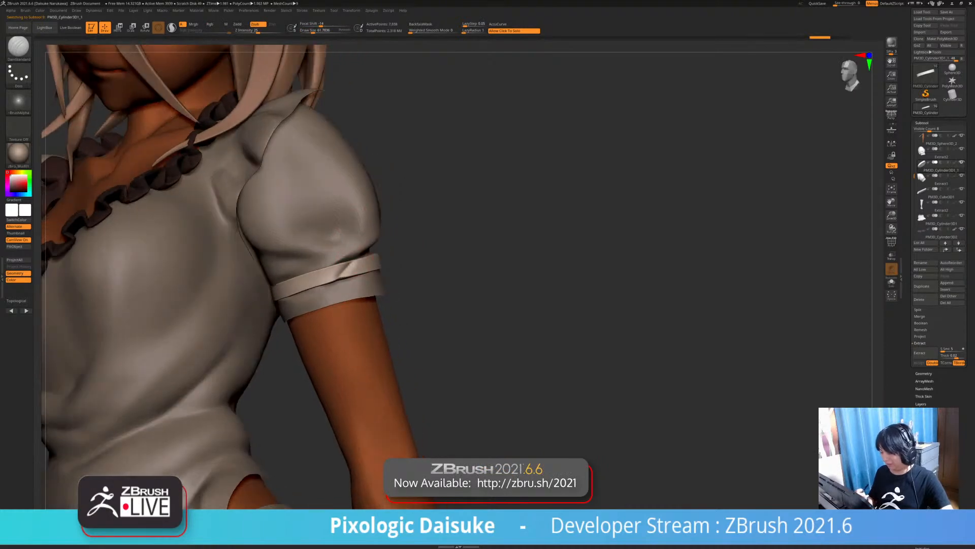
key(b)
key(c)
key(b)
key(shift)
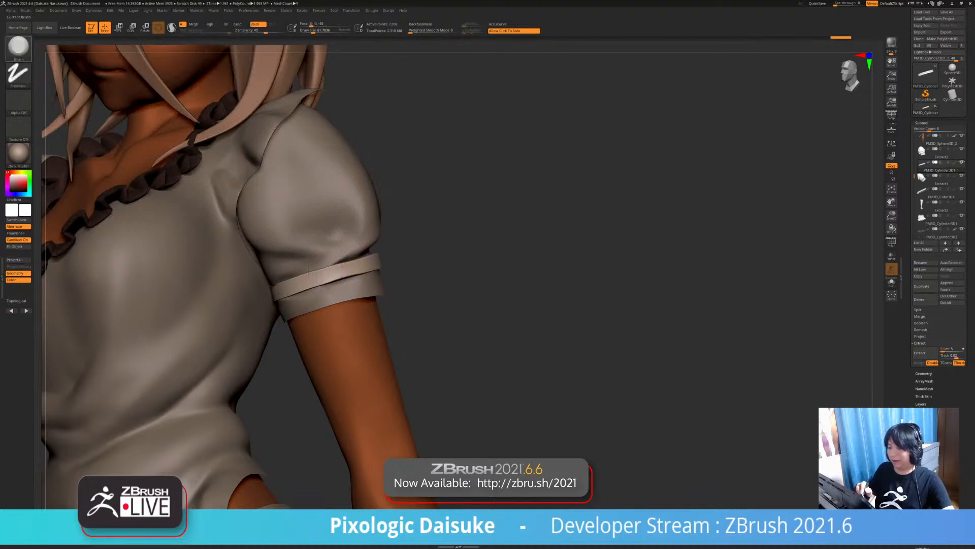
key(b)
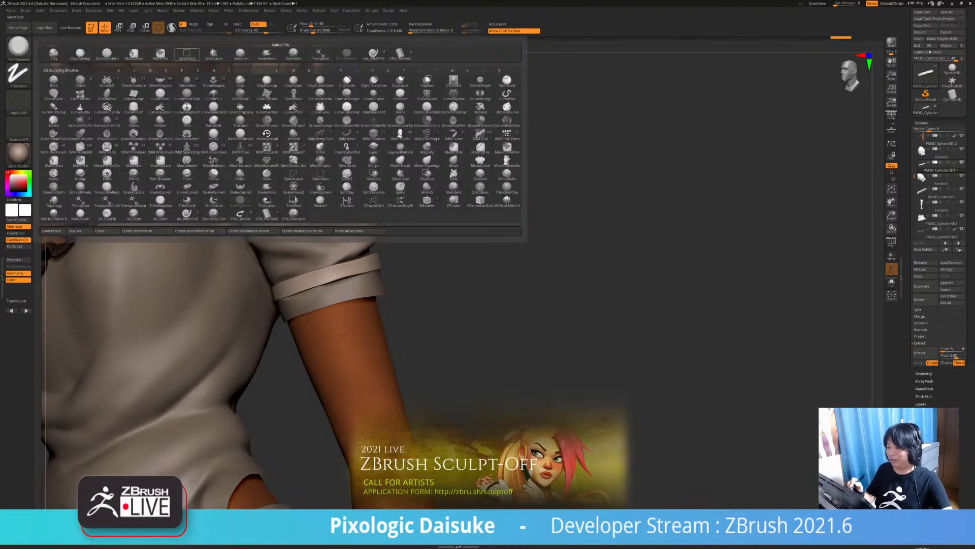
key(d)
key(s)
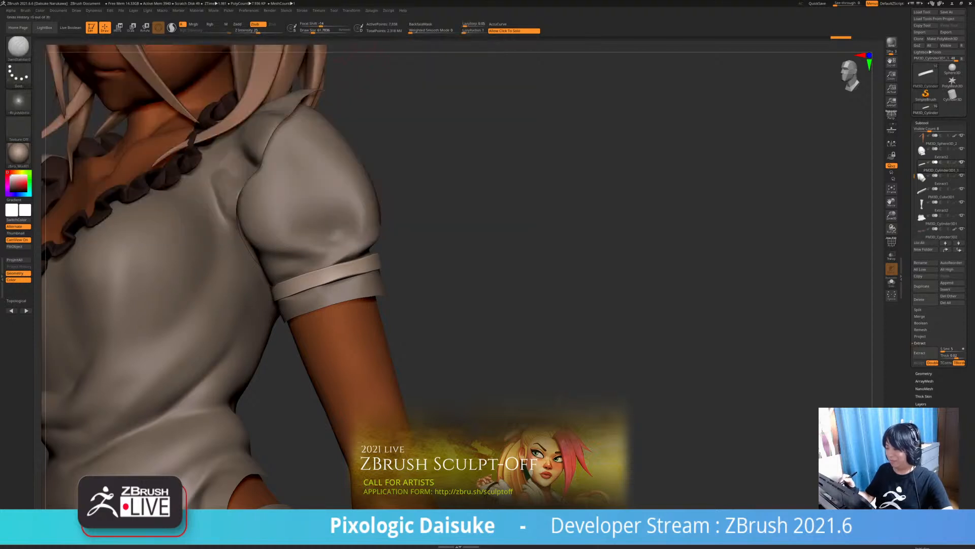
Refine the creases in the cuff band with Dam Standard at a finer draw size, comparing through undo and redo
right_drag(337, 177, 349, 269)
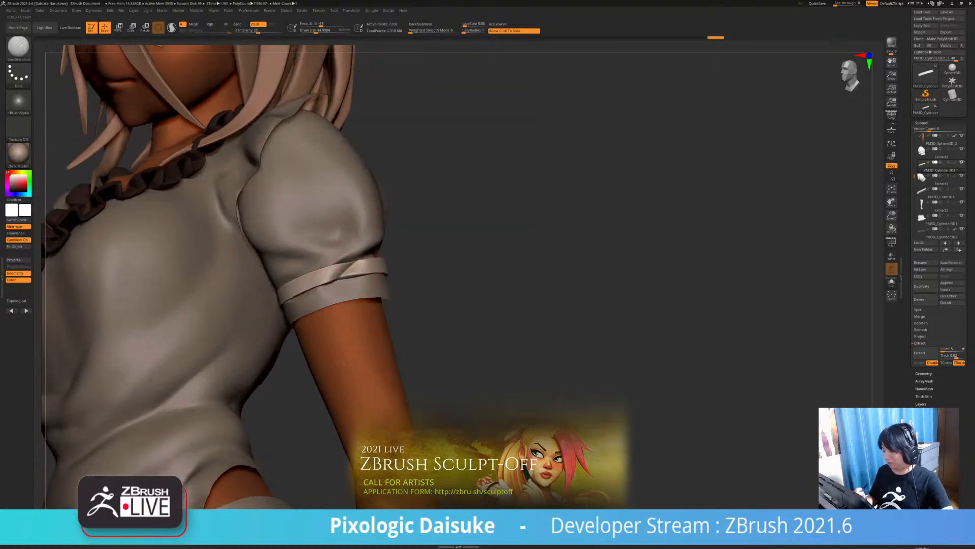
key(shift)
mouse_move(331, 289)
ctrl+right_down()
mouse_move(319, 316)
mouse_move(346, 278)
mouse_move(338, 271)
mouse_move(370, 274)
mouse_move(335, 273)
ctrl+right_up()
key(shift)
key(ctrl+z)
key(ctrl+shift+z)
key(ctrl+shift+z)
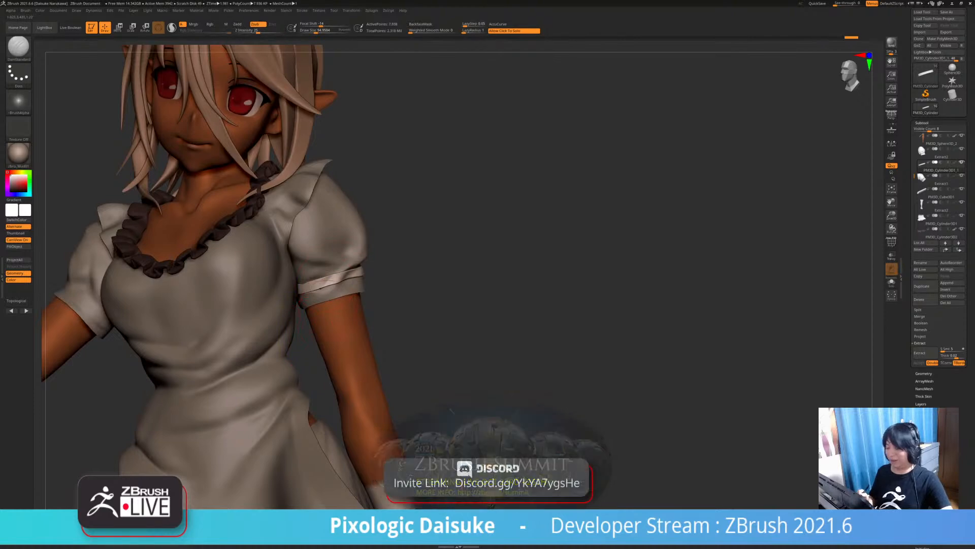
Smooth the cuff band's outer side and carve another crease along it with Dam Standard
right_drag(335, 272, 328, 284)
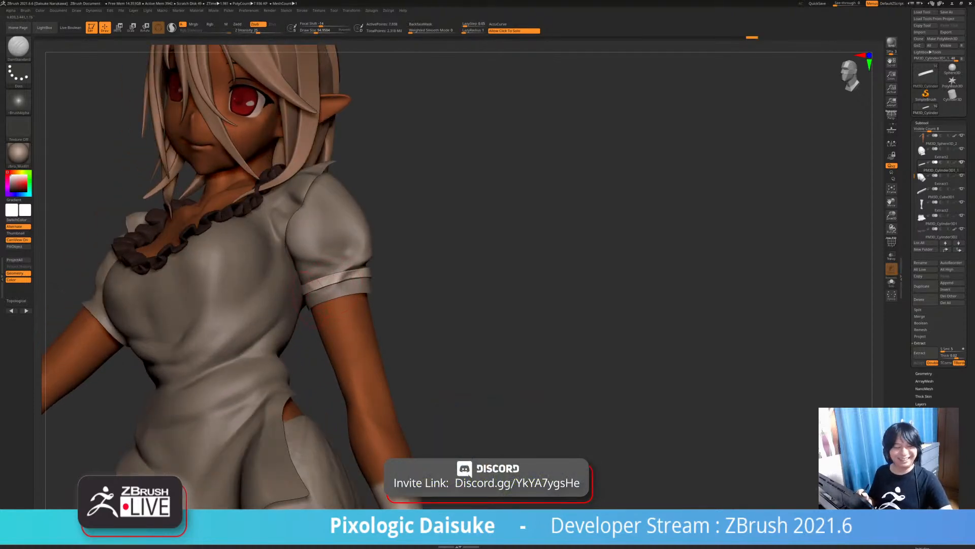
right_drag(323, 298, 342, 294)
shift+drag(333, 279, 355, 274)
mouse_move(356, 274)
ctrl+right_down()
mouse_move(338, 254)
mouse_move(322, 257)
mouse_move(332, 274)
ctrl+right_up()
mouse_move(355, 274)
right_down()
mouse_move(338, 272)
mouse_move(366, 260)
mouse_move(394, 277)
right_up()
drag(375, 243, 336, 254)
ctrl+right_drag(355, 264, 350, 254)
right_drag(386, 262, 363, 264)
Raise fold ridges along the cuff band with inverted Dam Standard strokes
alt+drag(369, 265, 401, 272)
mouse_move(396, 272)
right_down()
mouse_move(409, 270)
mouse_move(396, 270)
right_up()
alt+drag(375, 267, 412, 272)
mouse_move(406, 303)
right_down()
mouse_move(445, 305)
mouse_move(481, 324)
mouse_move(447, 302)
mouse_move(401, 316)
mouse_move(425, 307)
right_up()
Select the raised arm's puff sleeve and adjust its silhouette with Snake Hook
alt+click(292, 238)
mouse_move(292, 239)
ctrl+right_down()
mouse_move(303, 268)
mouse_move(335, 284)
ctrl+right_up()
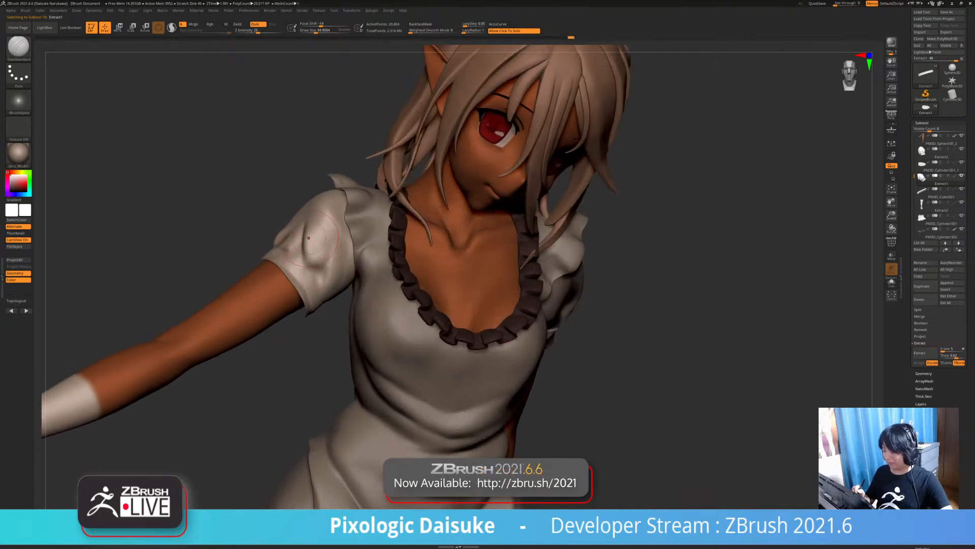
mouse_move(310, 244)
right_down()
mouse_move(327, 295)
mouse_move(305, 195)
right_up()
key(b)
key(s)
key(h)
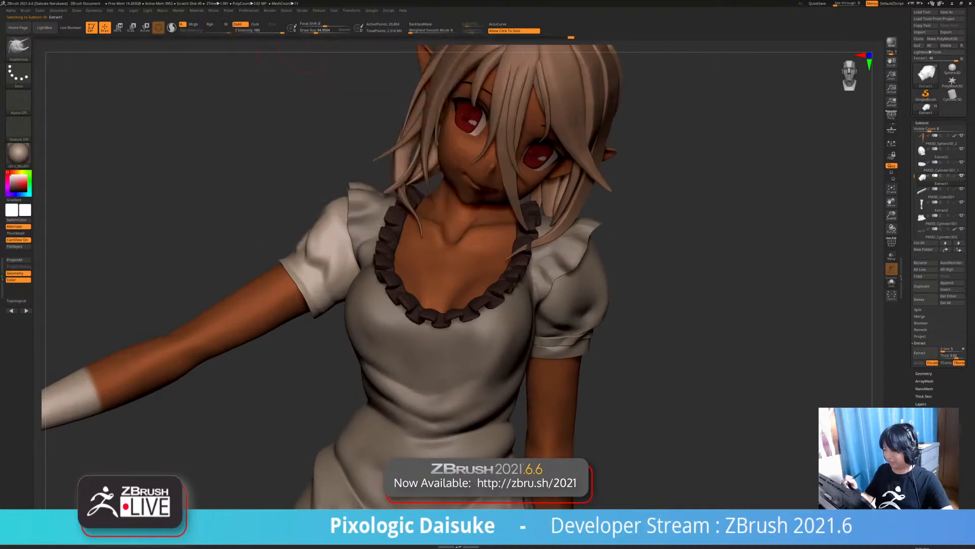
mouse_move(304, 213)
ctrl+right_down()
mouse_move(325, 249)
mouse_move(371, 254)
mouse_move(301, 268)
mouse_move(325, 238)
ctrl+right_up()
drag(301, 248, 307, 255)
mouse_move(307, 255)
right_down()
mouse_move(391, 249)
mouse_move(437, 264)
mouse_move(495, 246)
right_up()
Pull the jagged back edge of the raised arm's sleeve cuff straighter with Snake Hook at a smaller draw size
mouse_move(254, 280)
right_down()
mouse_move(269, 285)
mouse_move(257, 287)
right_up()
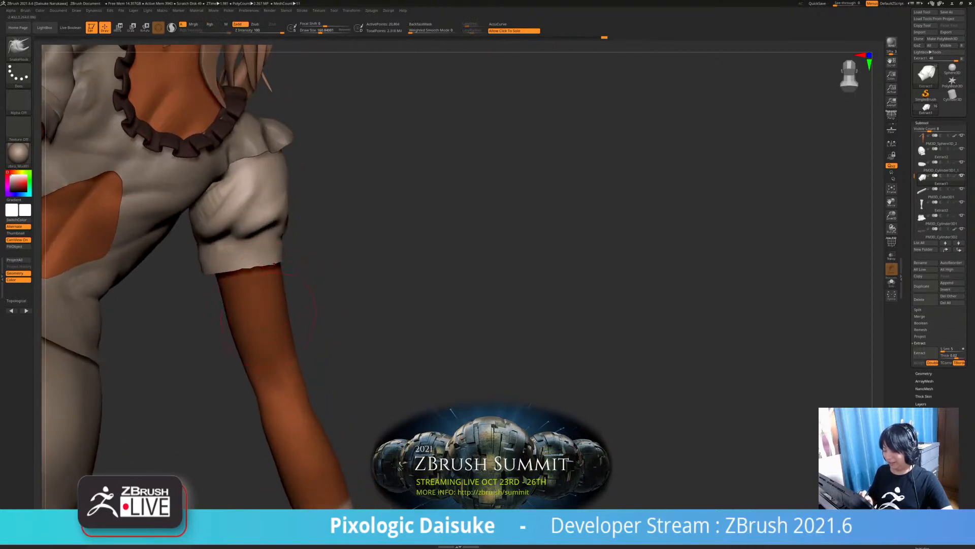
drag(266, 307, 269, 294)
ctrl+right_drag(269, 290, 294, 304)
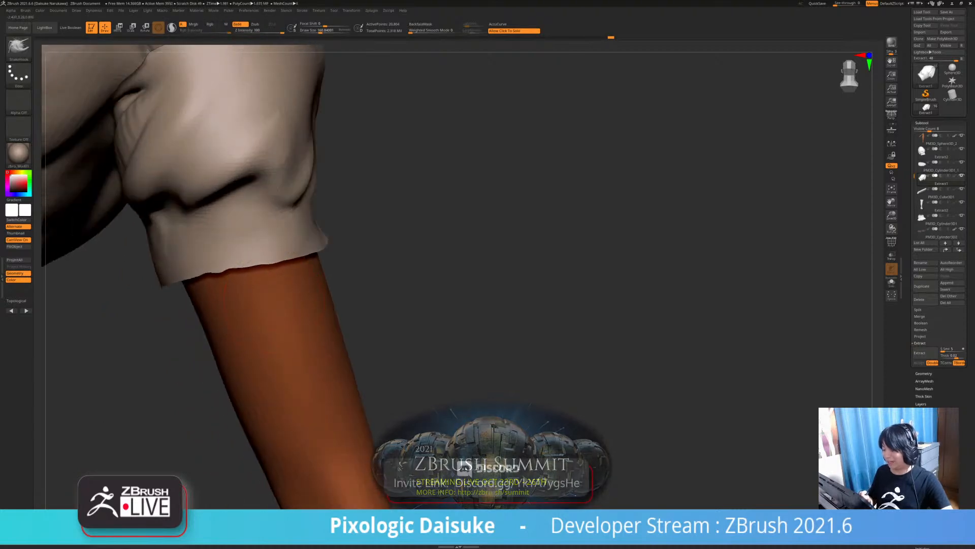
right_drag(239, 267, 220, 270)
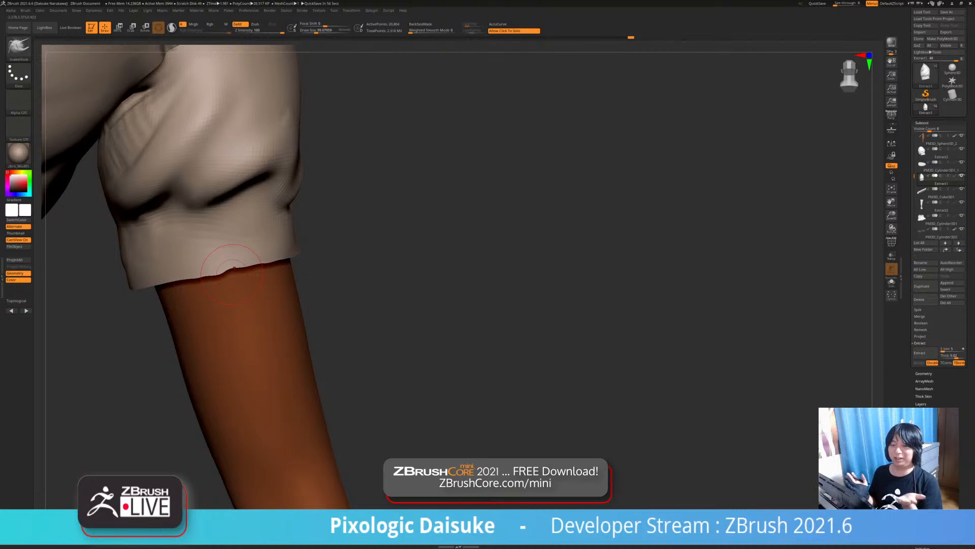
mouse_move(232, 272)
right_down()
mouse_move(229, 291)
mouse_move(243, 288)
right_up()
drag(234, 252, 233, 257)
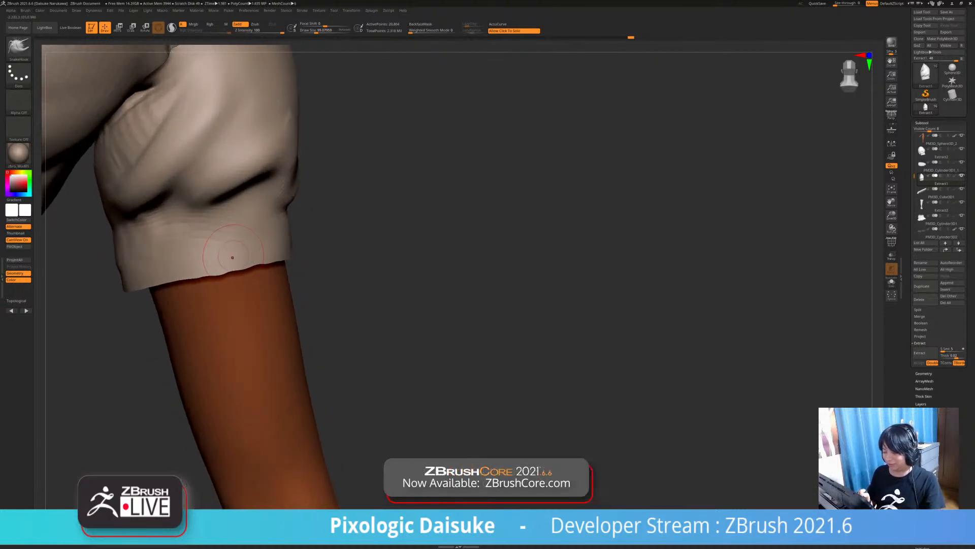
Select the raised arm's puff sleeve and carve a short crease at its back near the bodice with Dam Standard
mouse_move(245, 252)
ctrl+right_down()
mouse_move(245, 216)
mouse_move(276, 203)
mouse_move(223, 201)
mouse_move(279, 202)
mouse_move(256, 204)
mouse_move(259, 167)
mouse_move(152, 177)
ctrl+right_up()
right_drag(390, 321, 325, 332)
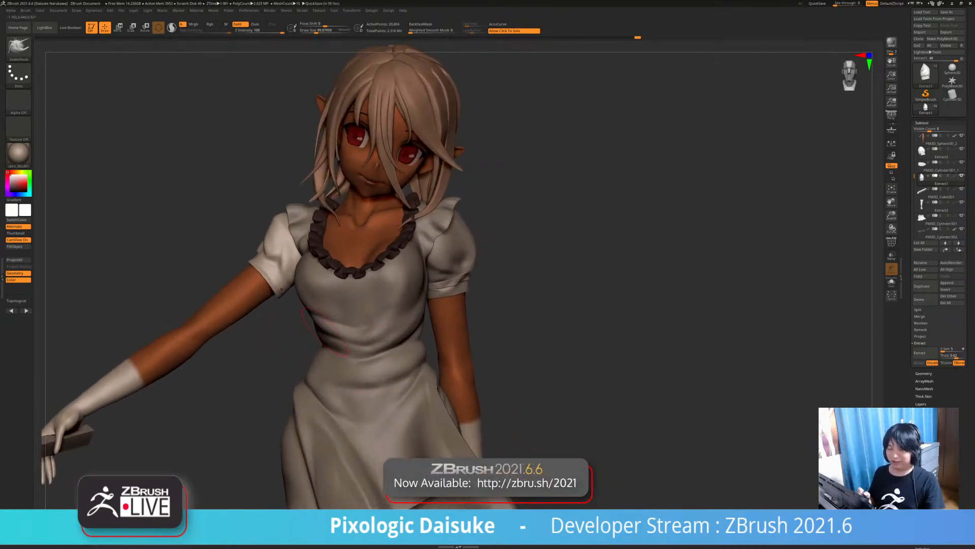
mouse_move(349, 315)
right_down()
mouse_move(432, 321)
mouse_move(389, 325)
mouse_move(400, 323)
right_up()
alt+click(307, 103)
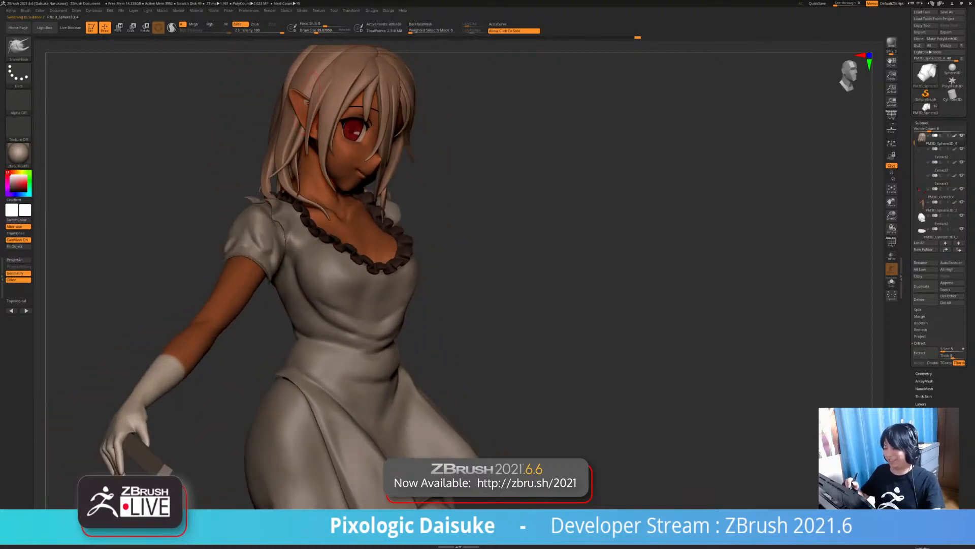
click(26, 51)
click(116, 74)
ctrl+right_drag(284, 66, 296, 104)
ctrl+right_drag(428, 301, 549, 325)
alt+click(273, 234)
drag(241, 245, 240, 257)
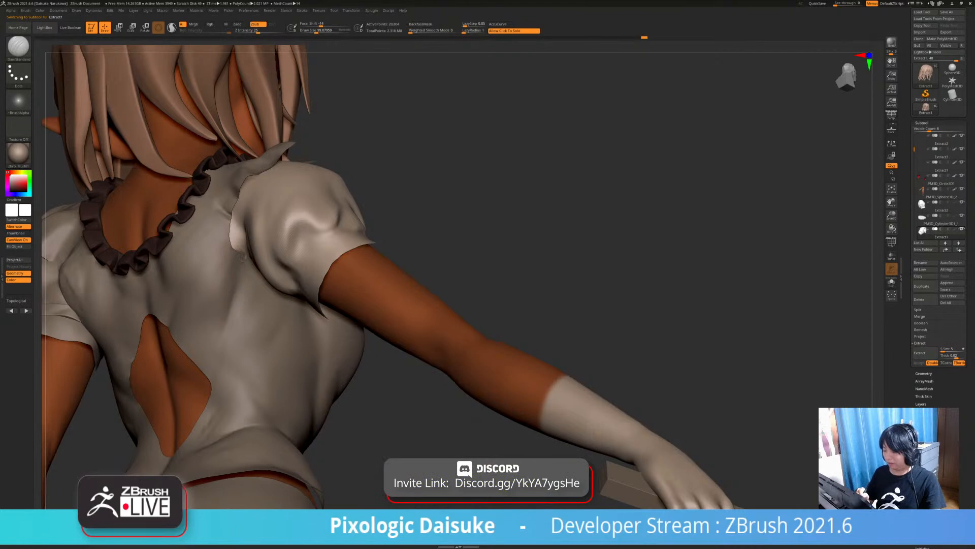
Reshape the back edge of the raised arm's puff sleeve with Snake Hook
mouse_move(247, 258)
ctrl+right_down()
mouse_move(246, 209)
mouse_move(265, 287)
mouse_move(292, 282)
ctrl+right_up()
key(b)
key(s)
key(h)
mouse_move(345, 325)
ctrl+right_down()
mouse_move(341, 258)
mouse_move(334, 318)
ctrl+right_up()
Select the lowered arm's puff sleeve and build up its back where it meets the bodice with ClayBuildup
alt+click(138, 278)
right_drag(133, 254, 119, 223)
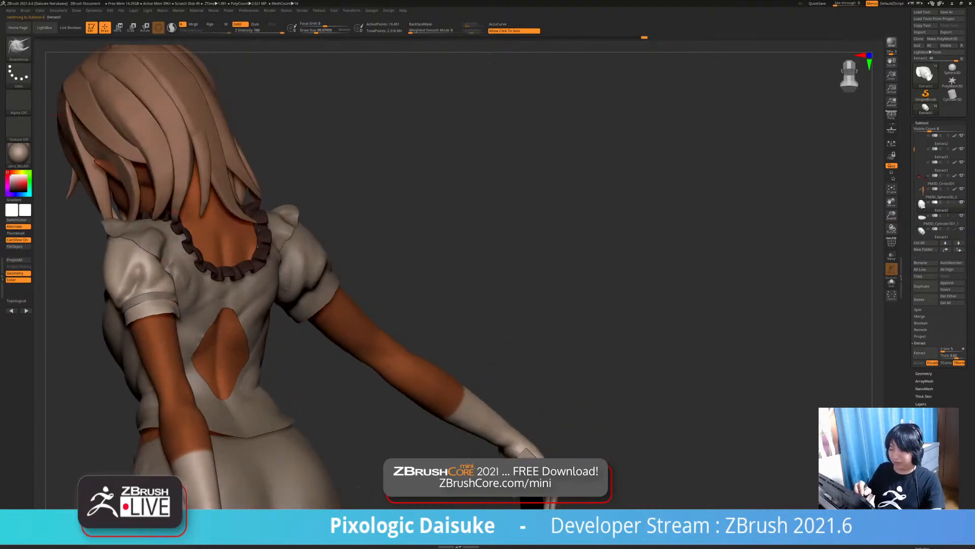
click(19, 48)
click(81, 54)
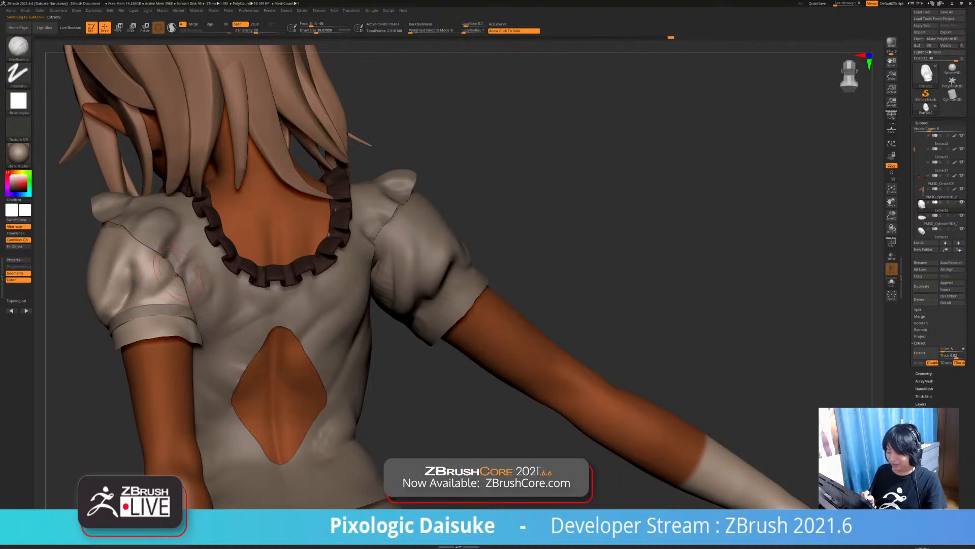
mouse_move(171, 226)
ctrl+right_down()
mouse_move(170, 173)
mouse_move(170, 190)
ctrl+right_up()
Select the bodice, adjust its back around the raised arm's sleeve with Snake Hook, and check it in isolation
alt+click(205, 265)
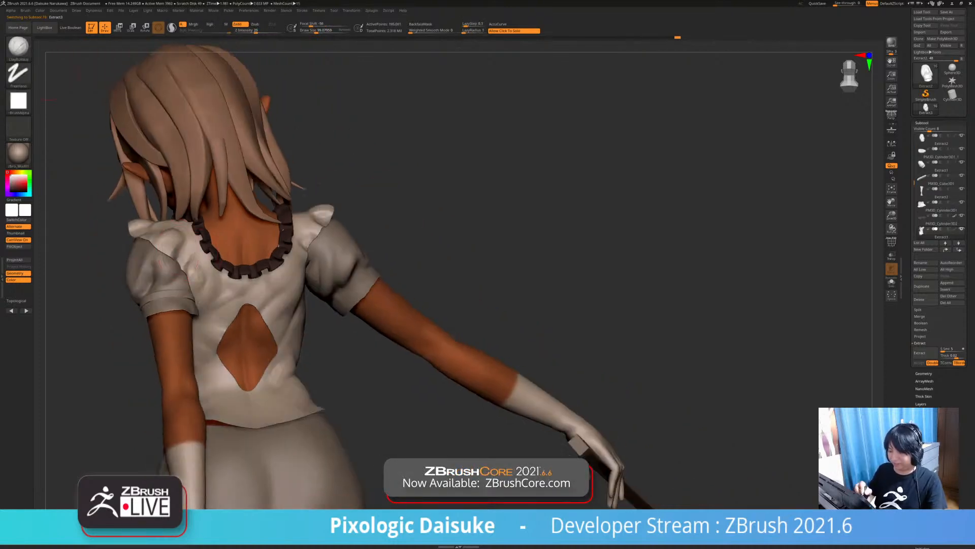
click(19, 47)
click(268, 54)
mouse_move(192, 255)
right_down()
mouse_move(188, 314)
mouse_move(184, 294)
mouse_move(289, 246)
mouse_move(274, 239)
mouse_move(318, 254)
right_up()
mouse_move(228, 245)
right_down()
mouse_move(254, 249)
mouse_move(198, 244)
right_up()
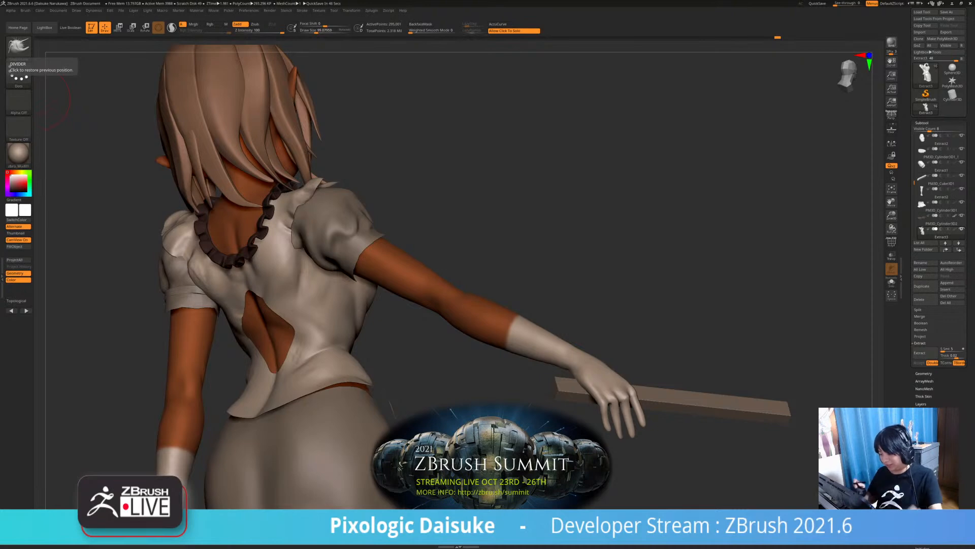
click(41, 100)
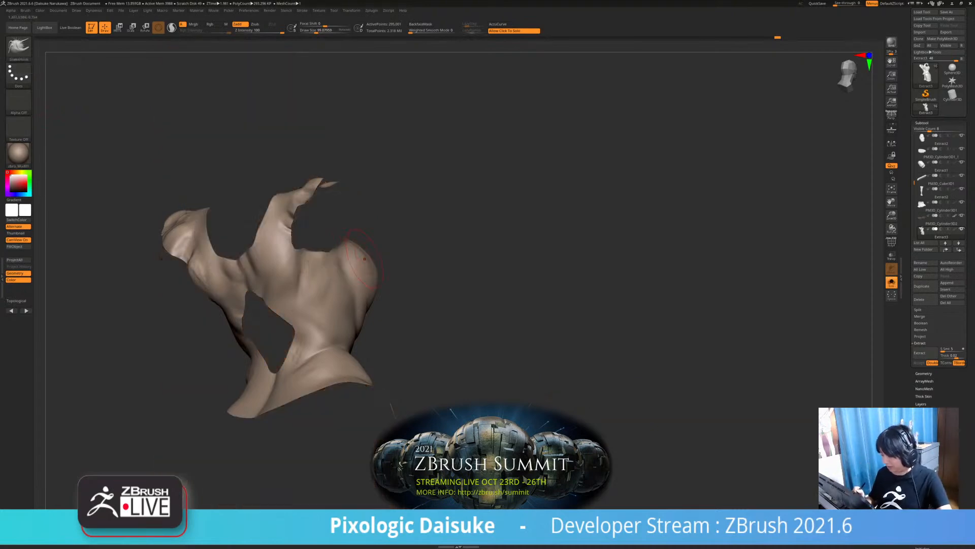
right_drag(385, 252, 437, 249)
click(437, 249)
alt+click(376, 218)
ctrl+right_drag(437, 285, 436, 254)
right_drag(549, 305, 815, 277)
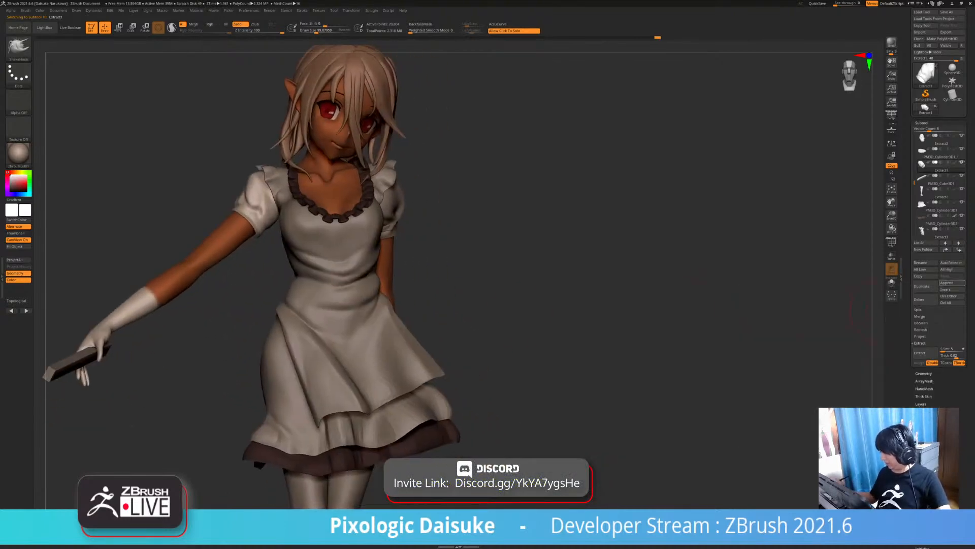
click(948, 289)
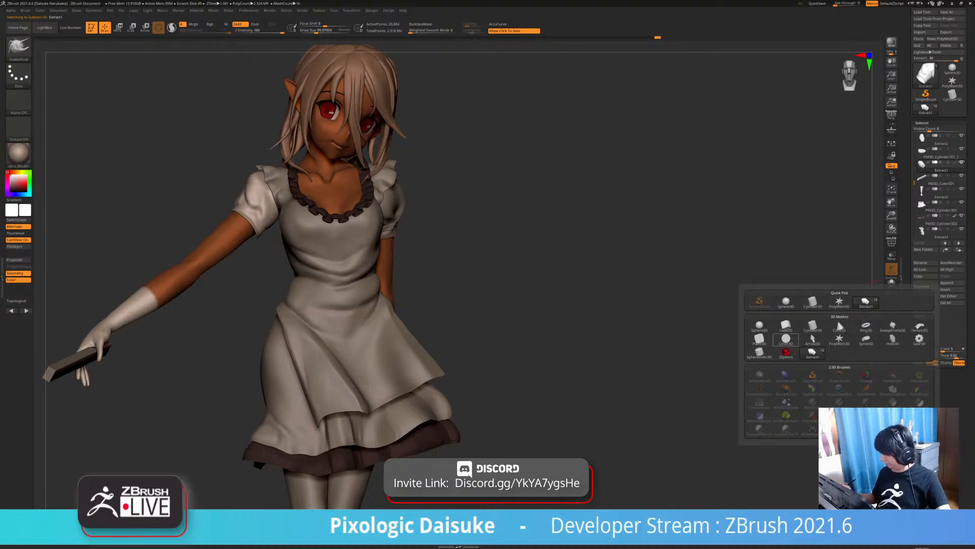
click(786, 339)
click(925, 299)
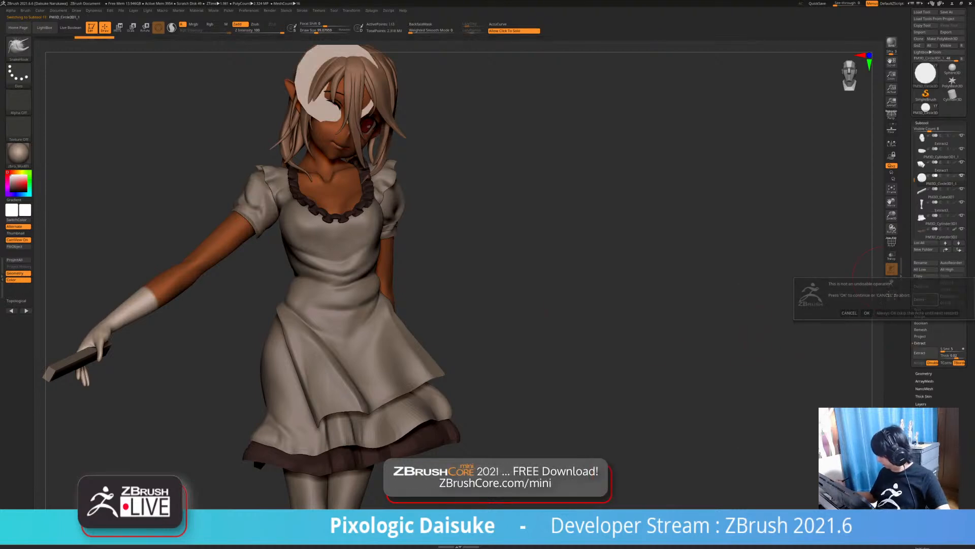
click(867, 312)
Insert a cylinder as a new subtool and bring it to the raised arm's sleeve cuff with the gizmo
click(948, 289)
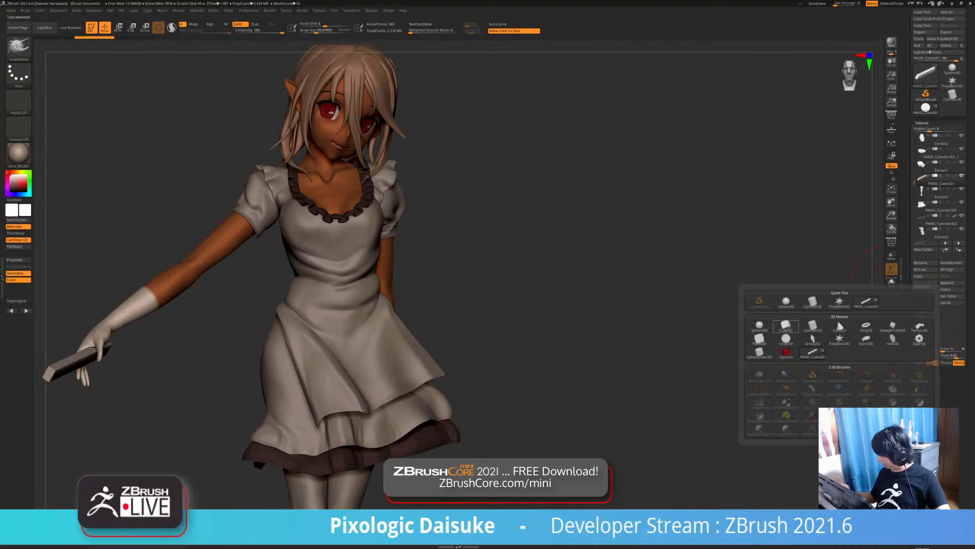
click(812, 304)
alt+drag(508, 152, 534, 216)
key(w)
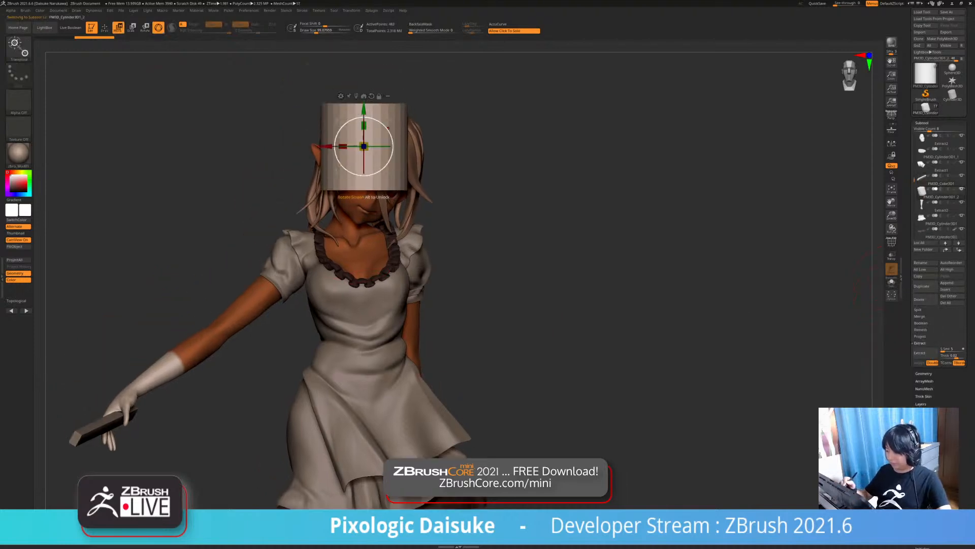
drag(363, 126, 271, 254)
drag(533, 216, 584, 210)
alt+drag(584, 211, 599, 269)
Scale, tilt and flatten the cylinder into a thin ring around the raised arm's sleeve cuff
drag(321, 283, 329, 264)
drag(538, 229, 637, 276)
drag(325, 244, 238, 270)
drag(574, 244, 414, 290)
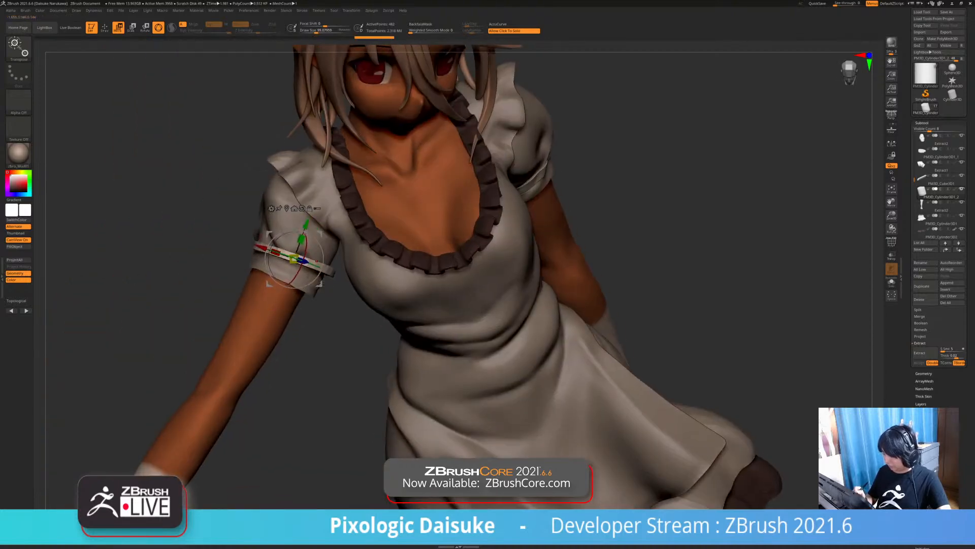
alt+drag(330, 316, 238, 341)
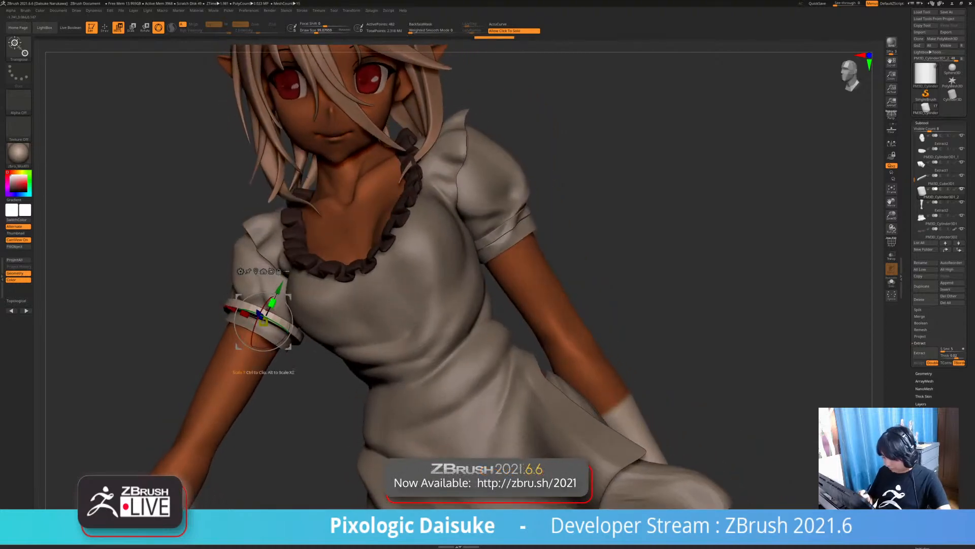
Fine-tune the ring's position and scale so it wraps the sleeve cuff evenly at the front and back
drag(315, 378, 444, 368)
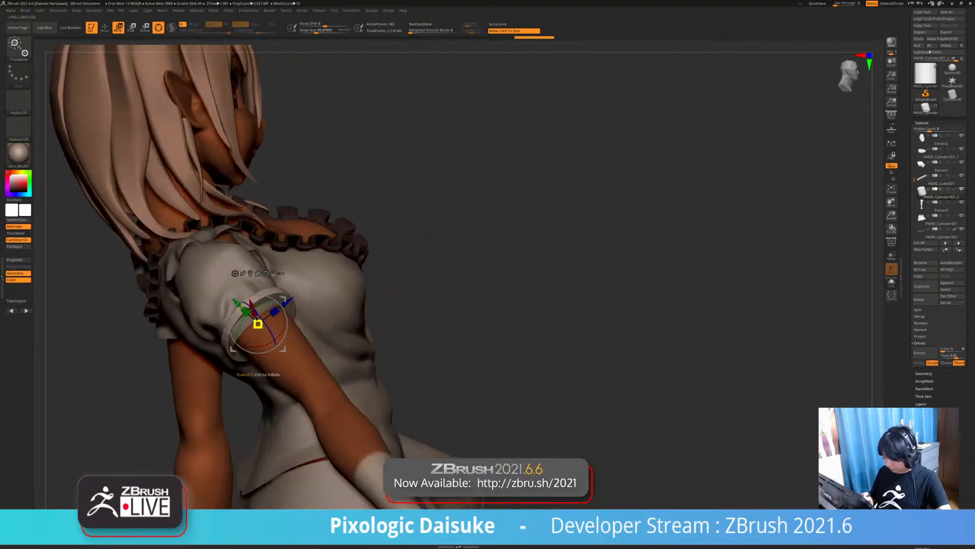
drag(258, 324, 254, 326)
drag(346, 360, 259, 356)
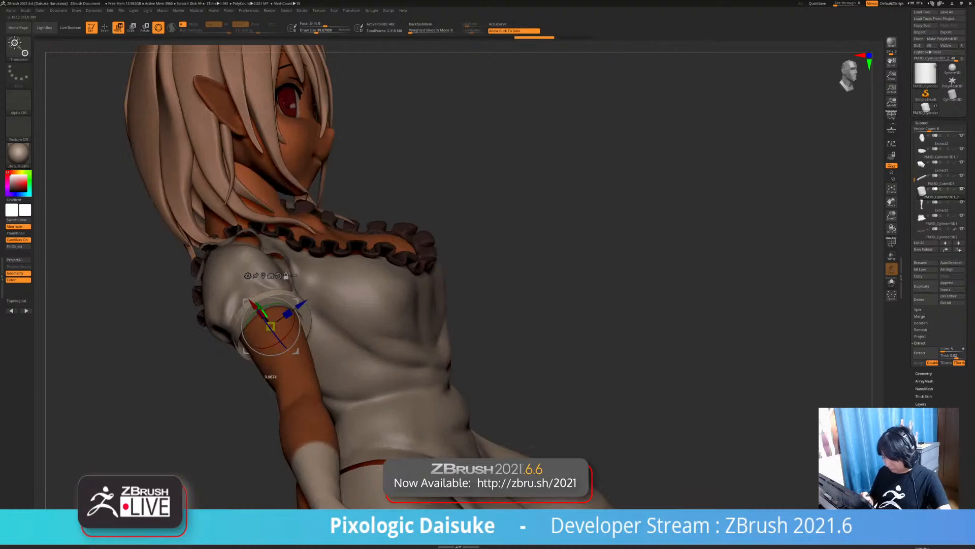
drag(335, 350, 427, 378)
drag(266, 291, 265, 285)
alt+right_drag(259, 323, 261, 287)
mouse_move(261, 287)
ctrl+right_down()
mouse_move(254, 244)
mouse_move(252, 291)
mouse_move(300, 289)
mouse_move(279, 274)
mouse_move(289, 276)
ctrl+right_up()
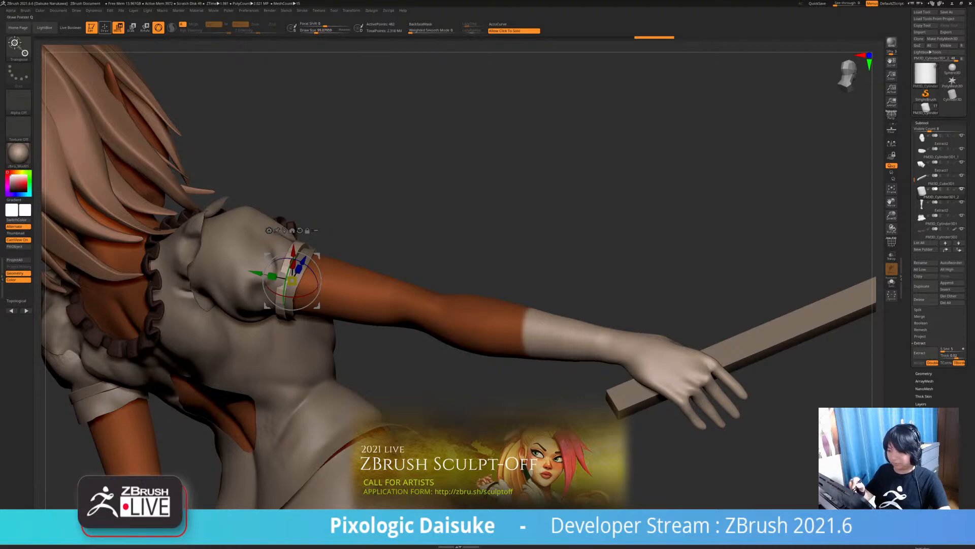
Subdivide the ring once and pull it snugly against the sleeve cuff with Snake Hook
key(q)
key(ctrl+d)
mouse_move(258, 140)
right_down()
mouse_move(263, 216)
mouse_move(284, 285)
mouse_move(315, 258)
mouse_move(359, 266)
mouse_move(352, 257)
mouse_move(376, 300)
right_up()
right_drag(358, 376, 361, 319)
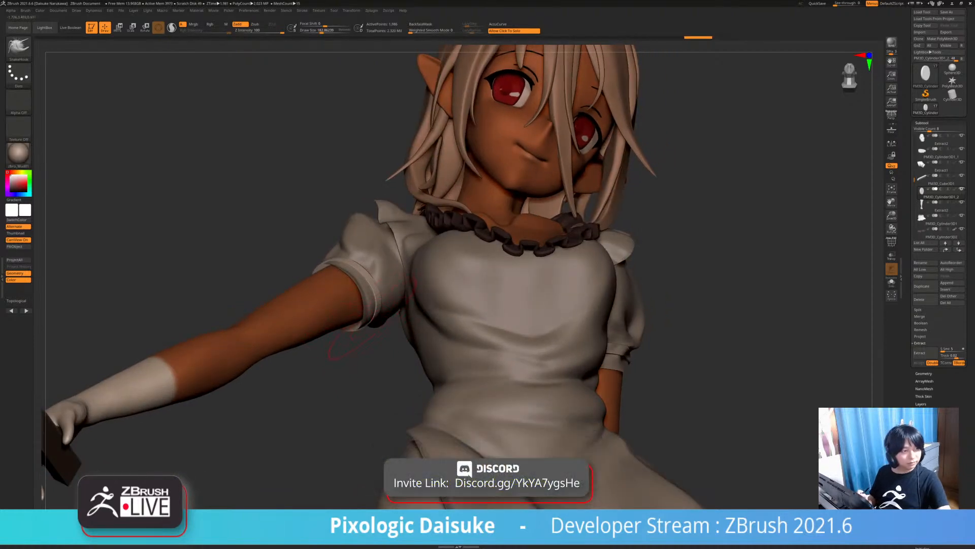
right_drag(373, 278, 285, 347)
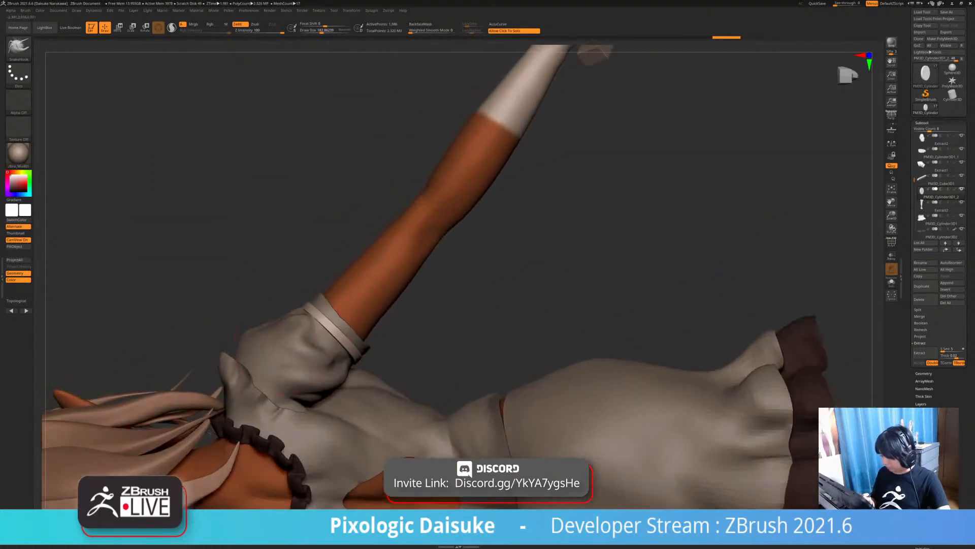
right_drag(317, 317, 307, 348)
drag(316, 308, 318, 305)
mouse_move(318, 305)
right_down()
mouse_move(304, 305)
mouse_move(340, 323)
mouse_move(412, 300)
right_up()
Subdivide the thin band two more times and switch to Dam Standard with a smaller draw size
key(b)
key(d)
key(s)
ctrl+right_drag(359, 209, 387, 290)
key(ctrl+d)
key(ctrl+d)
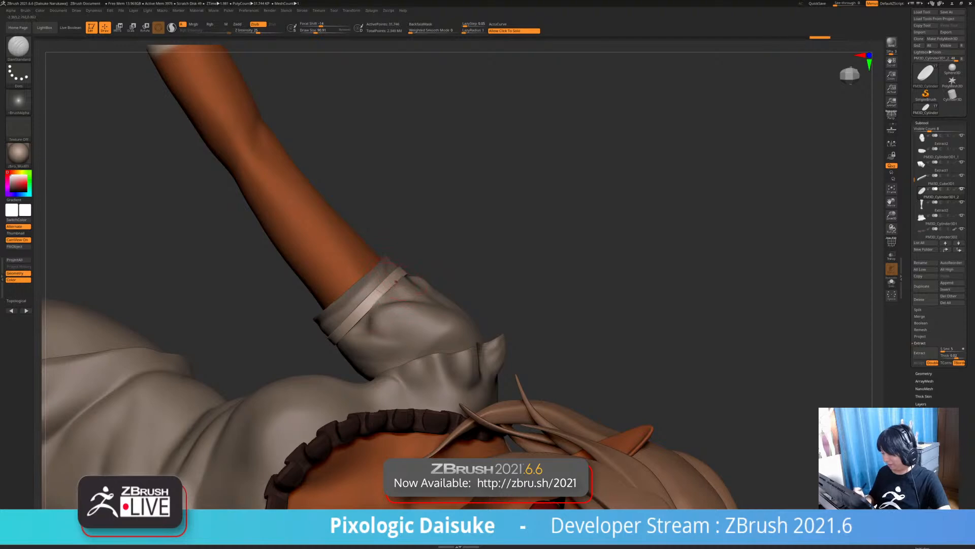
Smooth the thin band where it crosses the sleeve folds at the front and back
mouse_move(387, 291)
right_down()
mouse_move(406, 284)
mouse_move(355, 326)
mouse_move(381, 307)
mouse_move(379, 323)
right_up()
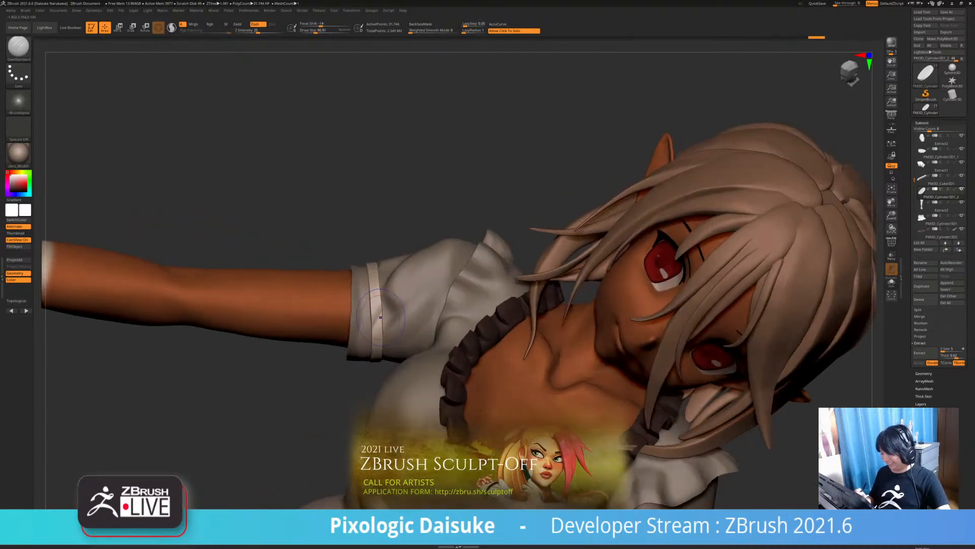
key(shift)
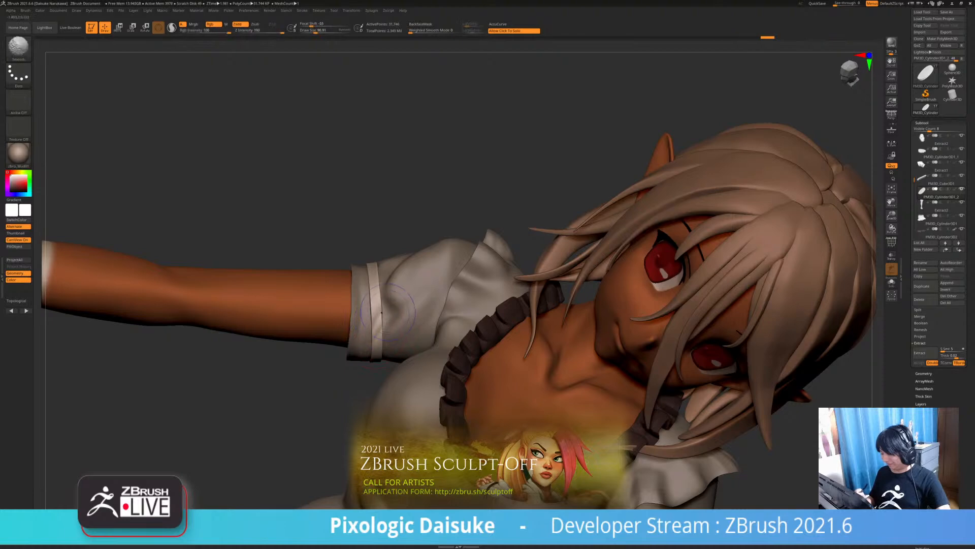
mouse_move(384, 296)
ctrl+right_down()
mouse_move(373, 264)
mouse_move(559, 284)
mouse_move(551, 269)
mouse_move(488, 271)
ctrl+right_up()
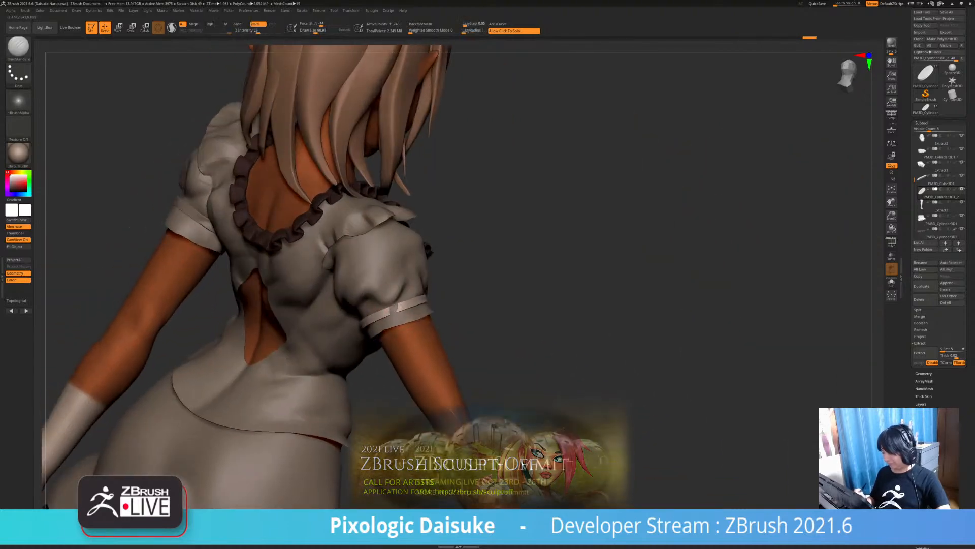
shift+drag(396, 305, 406, 300)
Pull the thin band into line with the back of the raised arm's cuff using Snake Hook
key(b)
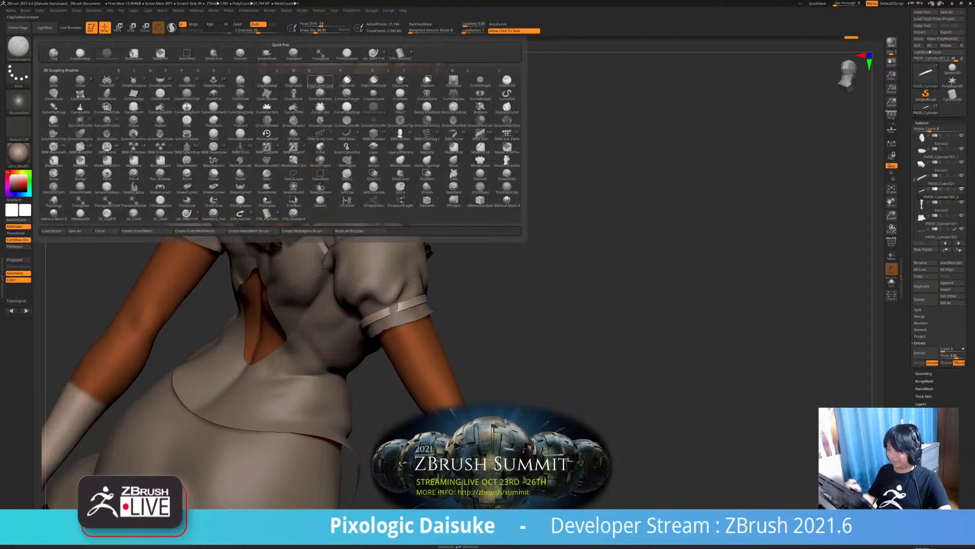
click(267, 53)
mouse_move(528, 284)
right_down()
mouse_move(472, 287)
mouse_move(464, 307)
mouse_move(513, 305)
right_up()
mouse_move(442, 310)
right_down()
mouse_move(384, 317)
mouse_move(372, 312)
mouse_move(380, 308)
right_up()
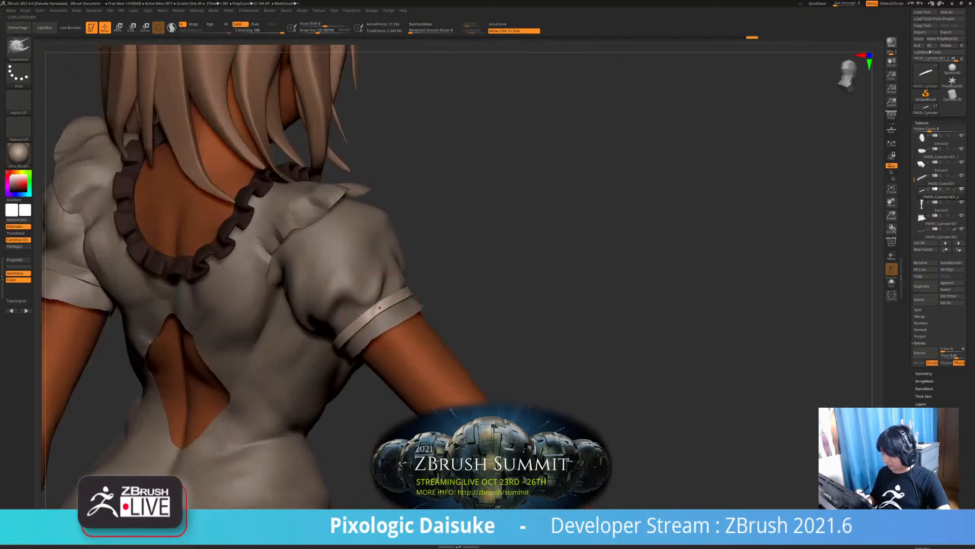
drag(380, 308, 377, 305)
right_drag(376, 313, 404, 294)
drag(380, 300, 379, 298)
right_drag(354, 329, 353, 355)
mouse_move(335, 315)
right_down()
mouse_move(333, 363)
mouse_move(337, 310)
mouse_move(338, 328)
right_up()
Change the Snake Hook draw size to about 177 and refine the band's fit around the cuff
click(327, 30)
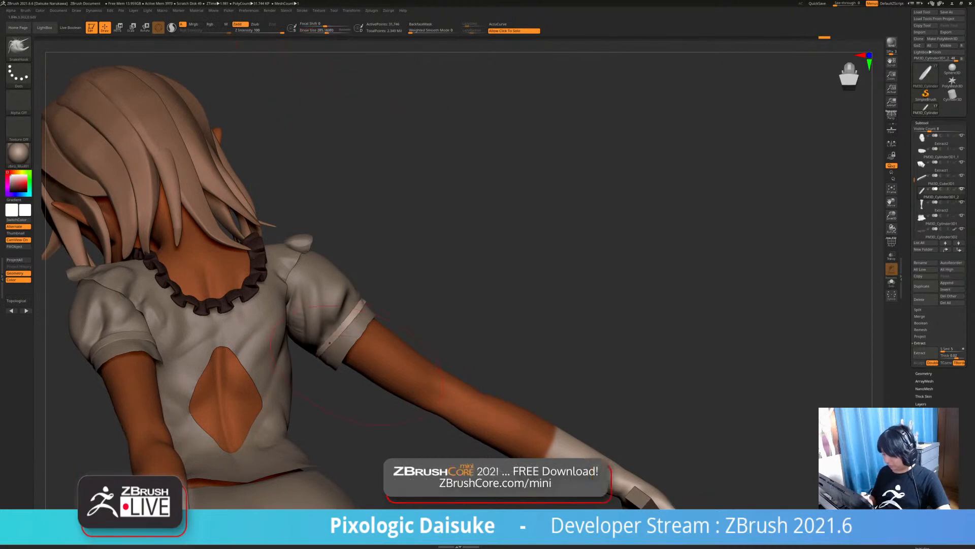
click(328, 43)
click(321, 31)
click(321, 203)
mouse_move(321, 325)
right_down()
mouse_move(314, 360)
mouse_move(331, 342)
mouse_move(332, 353)
right_up()
drag(533, 284, 290, 294)
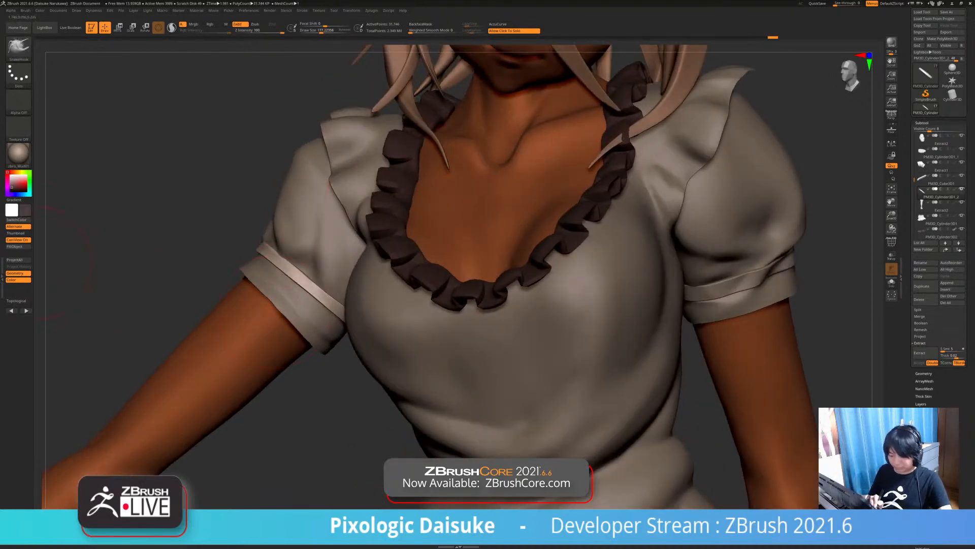
Fill the thin cuff band with the neckline ruffle's dark brown and reset the active colour to white
click(18, 247)
alt+drag(564, 304, 508, 292)
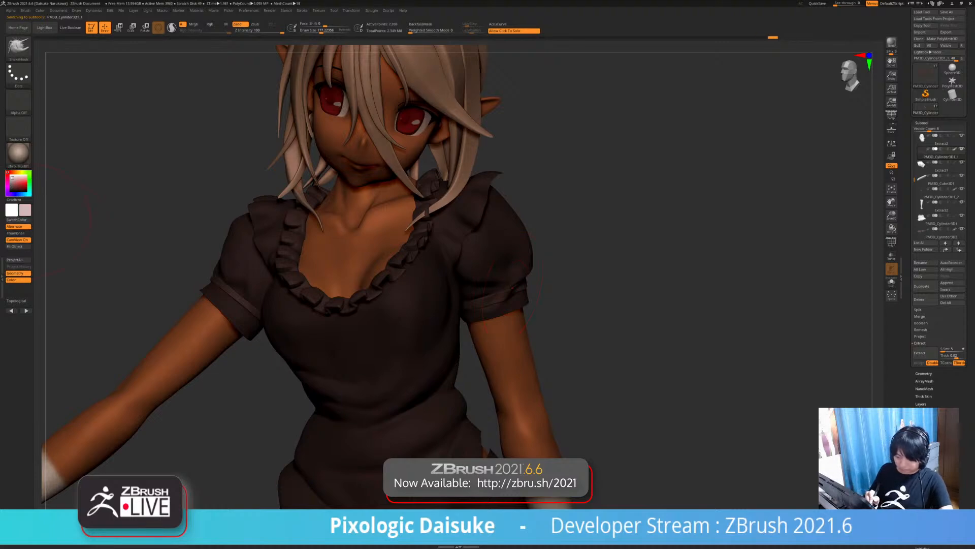
drag(16, 179, 10, 175)
mouse_move(315, 264)
ctrl+right_down()
mouse_move(295, 218)
mouse_move(153, 229)
mouse_move(611, 314)
ctrl+right_up()
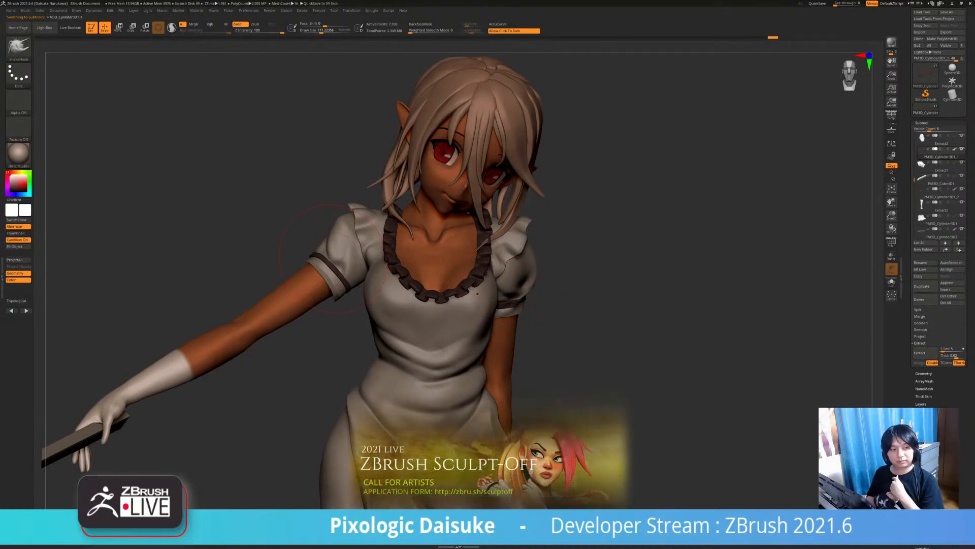
Select the bodice and carve a diagonal fold from the lowered arm's armpit across its side with Dam Standard
right_drag(334, 259, 272, 254)
mouse_move(386, 315)
alt+right_down()
mouse_move(325, 294)
mouse_move(394, 290)
mouse_move(297, 287)
mouse_move(333, 282)
alt+right_up()
alt+click(340, 300)
key(b)
key(d)
key(s)
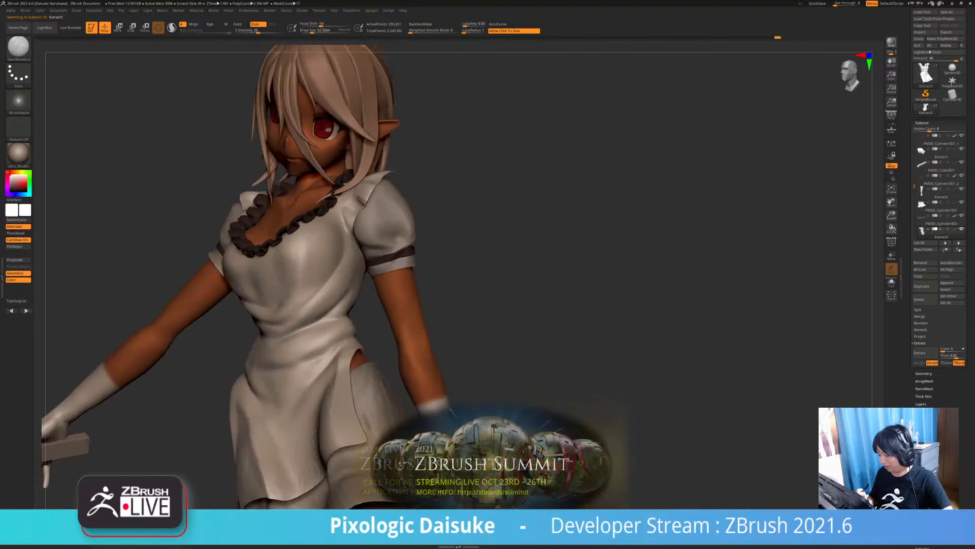
drag(348, 246, 315, 297)
Select the raised arm's puff sleeve and carve a crease just above the dark cuff band with Dam Standard
mouse_move(325, 289)
right_down()
mouse_move(309, 285)
mouse_move(375, 294)
mouse_move(375, 254)
mouse_move(432, 249)
mouse_move(429, 317)
mouse_move(389, 312)
right_up()
alt+click(408, 245)
alt+click(378, 216)
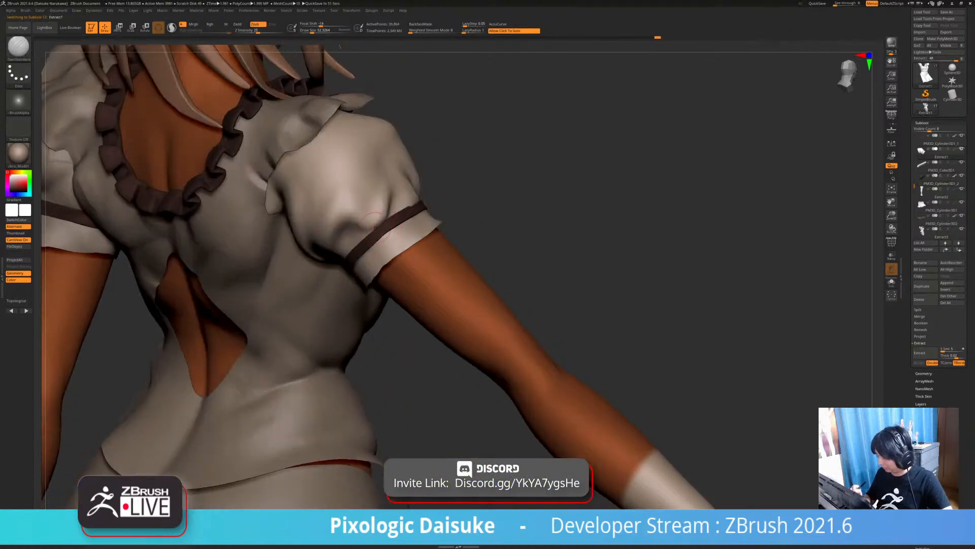
right_drag(378, 216, 410, 206)
drag(415, 201, 435, 195)
mouse_move(434, 213)
ctrl+right_down()
mouse_move(429, 178)
mouse_move(360, 167)
ctrl+right_up()
right_drag(361, 290, 477, 305)
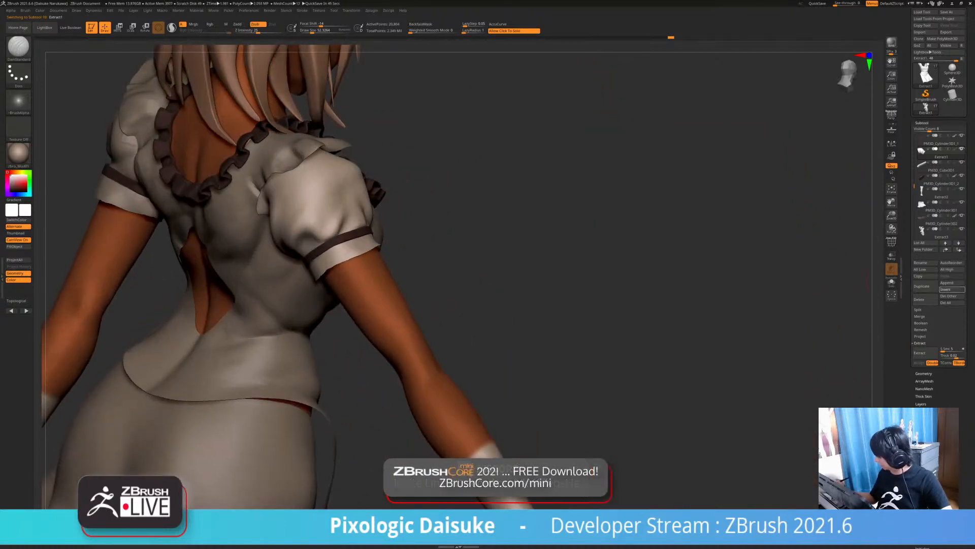
Insert a Cube3D subtool, scale it down and place it on the dark cuff band of the raised arm's sleeve
click(946, 289)
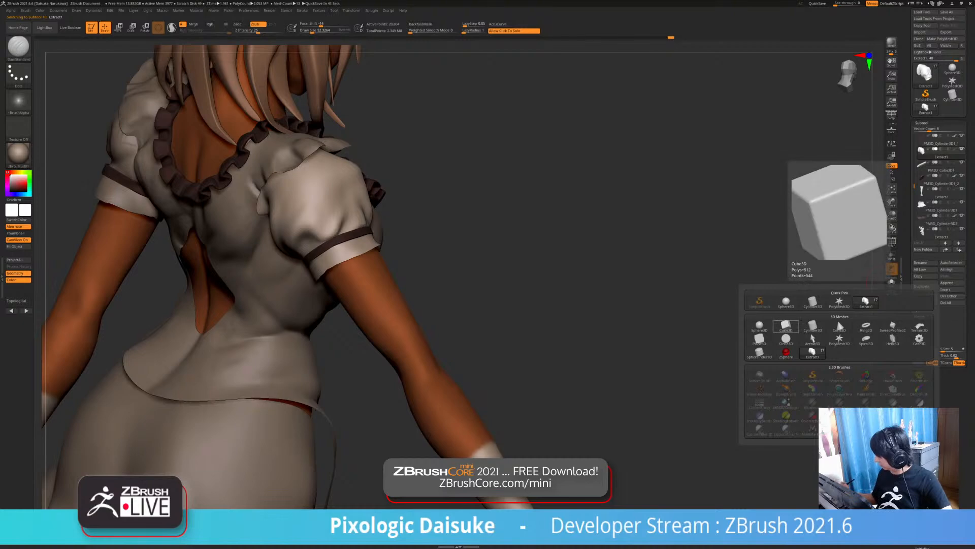
click(786, 325)
right_drag(508, 305, 355, 305)
key(w)
alt+right_drag(508, 254, 449, 300)
right_drag(449, 300, 352, 307)
drag(357, 176, 247, 296)
ctrl+right_drag(508, 228, 696, 315)
drag(258, 277, 256, 262)
right_drag(277, 269, 241, 270)
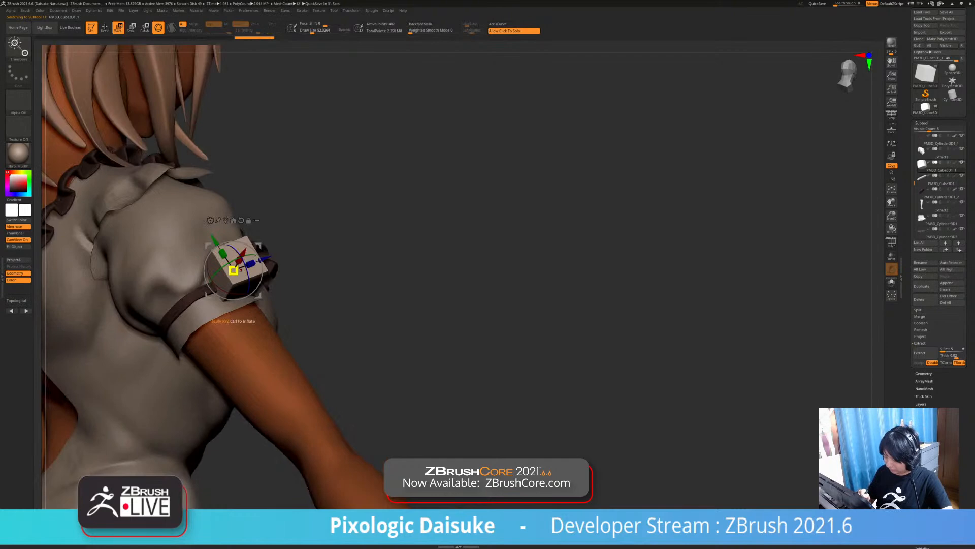
Rotate and nudge the small cube until it sits flush on the outer side of the cuff band
right_drag(300, 274, 242, 268)
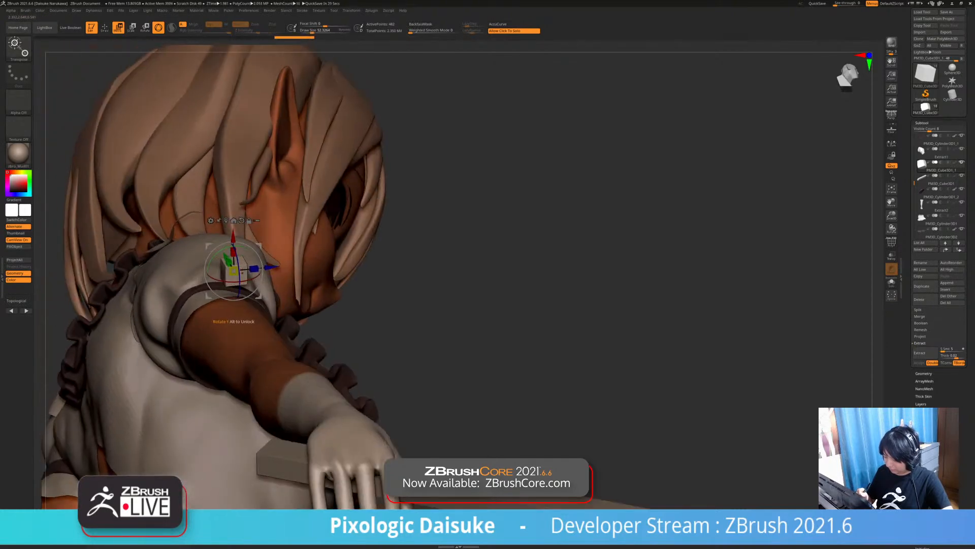
drag(258, 256, 226, 259)
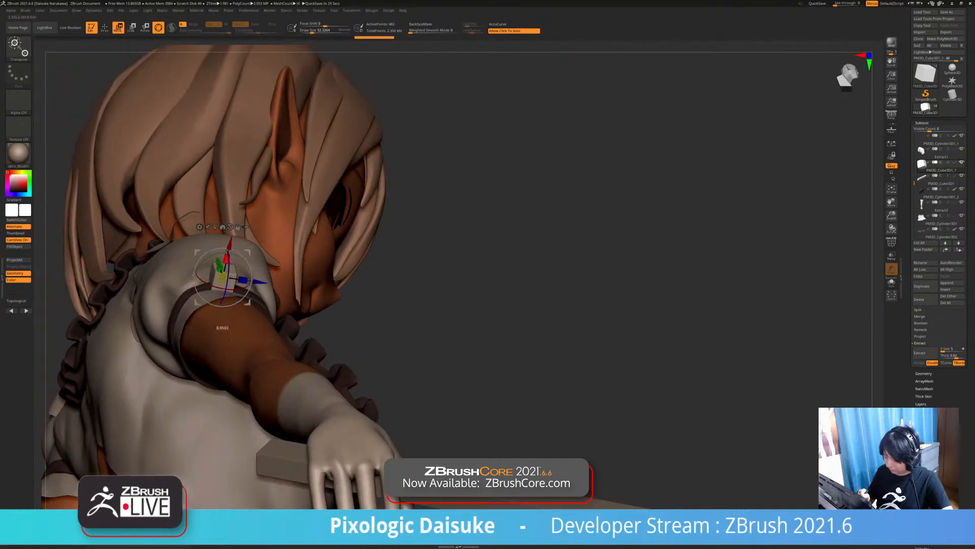
right_drag(285, 279, 249, 269)
drag(248, 267, 245, 262)
right_drag(223, 269, 245, 273)
drag(257, 253, 259, 255)
drag(257, 292, 252, 299)
mouse_move(285, 279)
right_down()
mouse_move(246, 272)
mouse_move(263, 246)
mouse_move(316, 279)
right_up()
key(q)
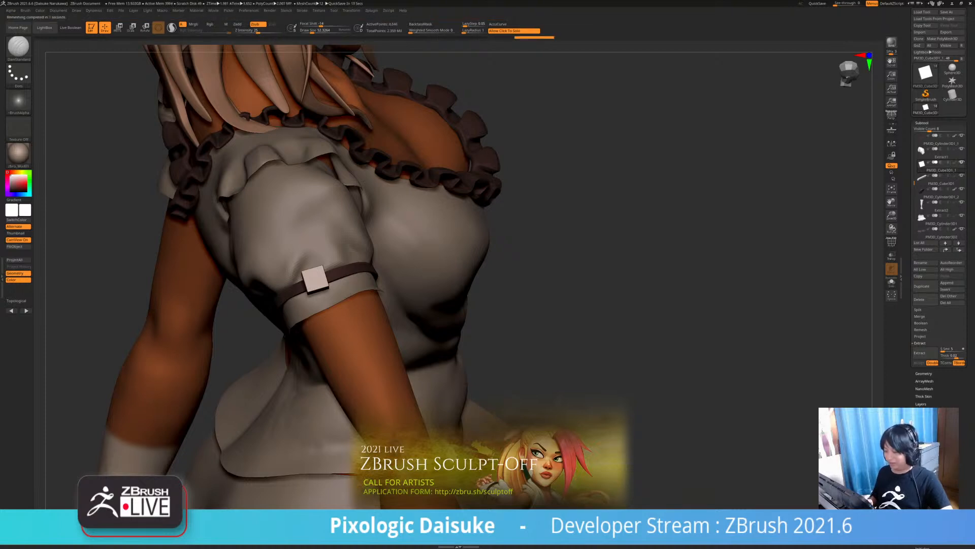
Remesh the cube to a coarser mesh with the polyframe shown and smooth it into a rounded knot at draw size about 110
key(shift+f)
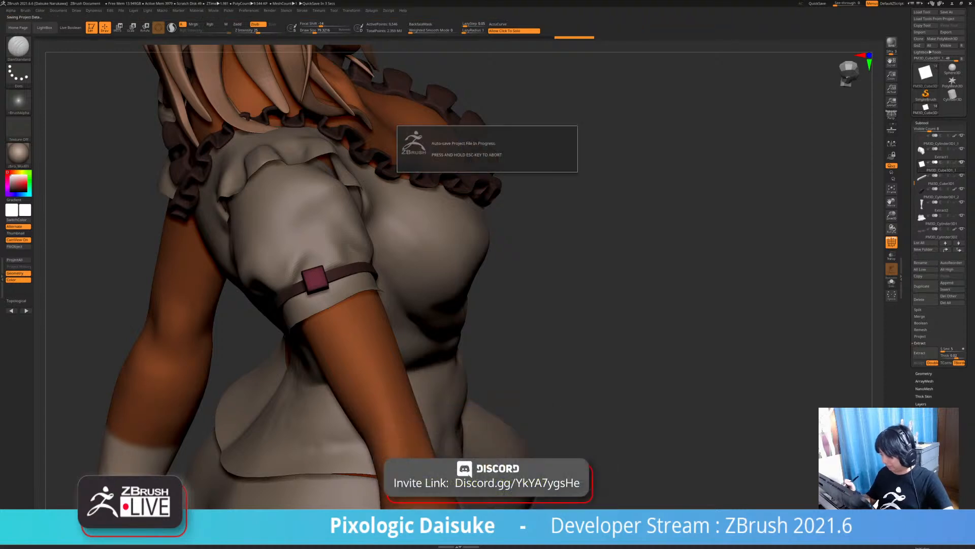
click(511, 176)
click(510, 175)
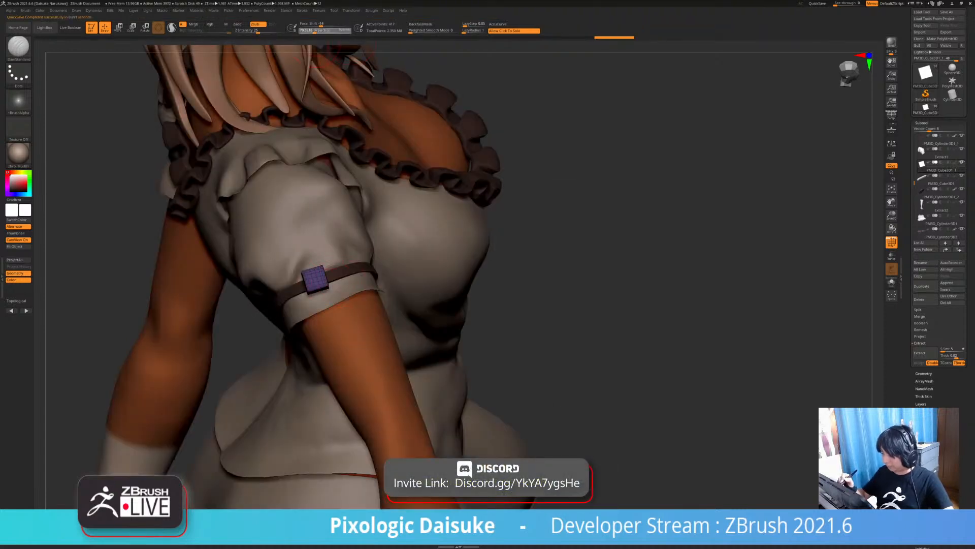
drag(314, 31, 318, 31)
shift+drag(311, 276, 315, 281)
drag(559, 264, 685, 284)
drag(559, 284, 660, 264)
Shape the rounded knot against the cuff band with the Snake Hook brush
click(18, 47)
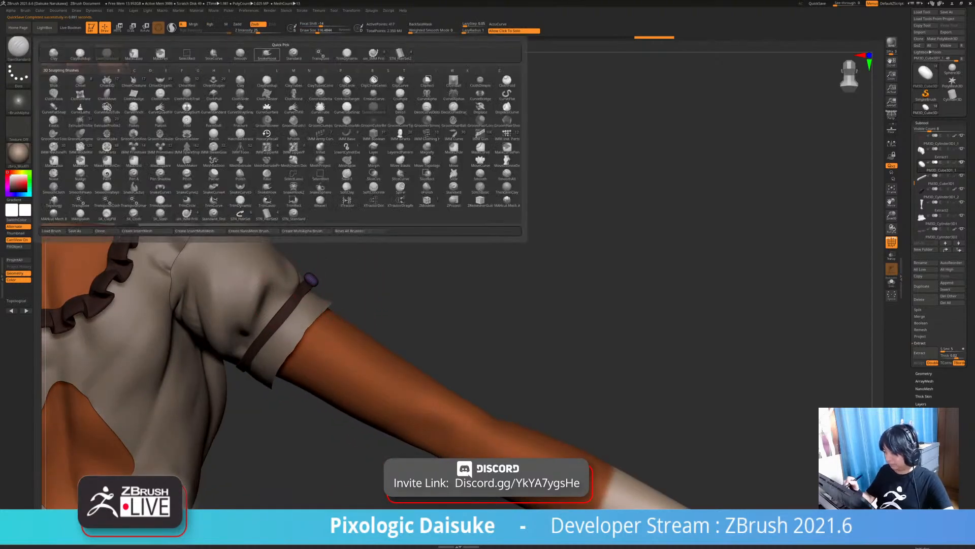
click(267, 53)
drag(309, 281, 314, 279)
mouse_move(457, 284)
right_down()
mouse_move(386, 285)
mouse_move(345, 305)
mouse_move(380, 289)
right_up()
drag(316, 285, 316, 290)
right_drag(316, 284, 350, 284)
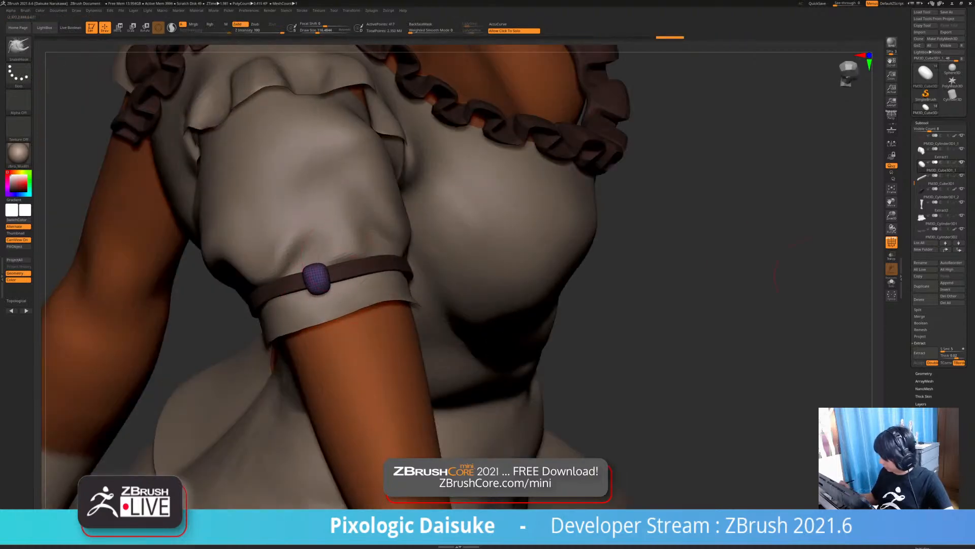
Hide the polyframe, duplicate the knot and move the copy along the band toward the back of the arm
click(891, 243)
ctrl+right_drag(585, 335, 614, 345)
click(923, 286)
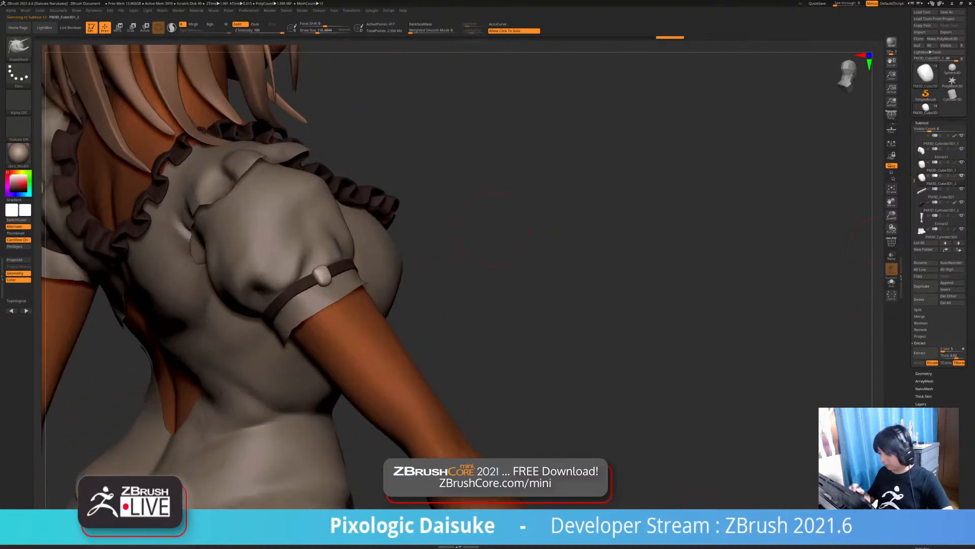
click(118, 28)
right_drag(549, 294, 518, 295)
click(518, 295)
drag(355, 261, 343, 266)
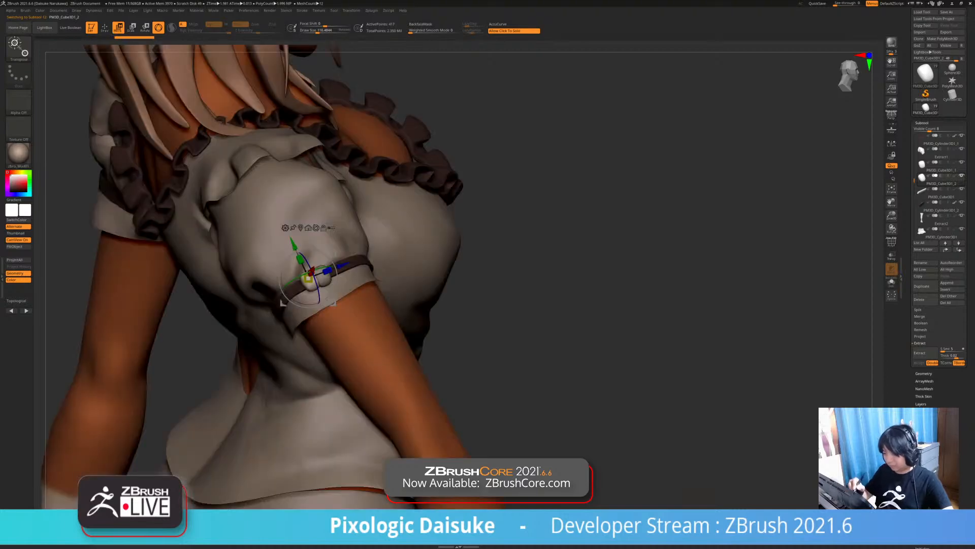
Pull the knot copy into a flared rear bow loop with Snake Hook and subdivide it once
key(q)
drag(314, 275, 305, 281)
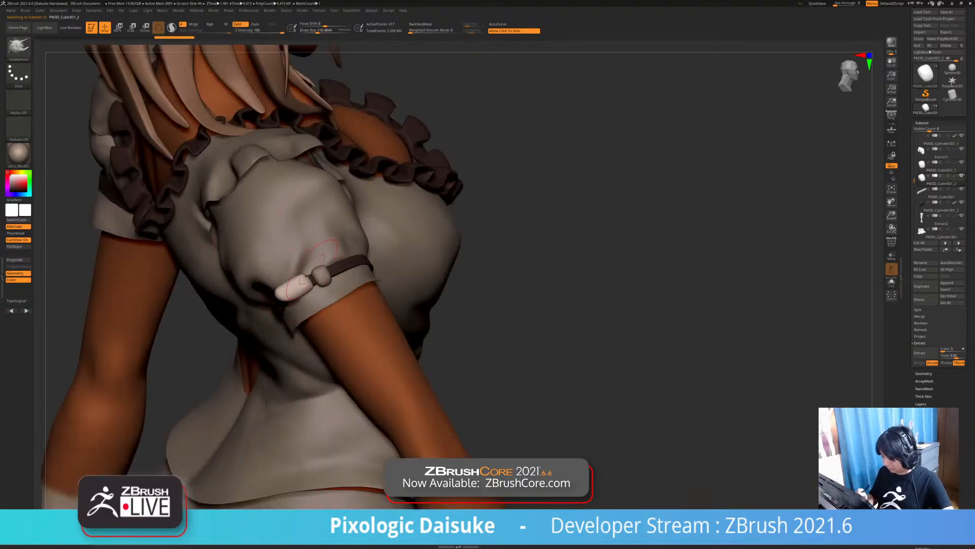
right_drag(320, 265, 275, 306)
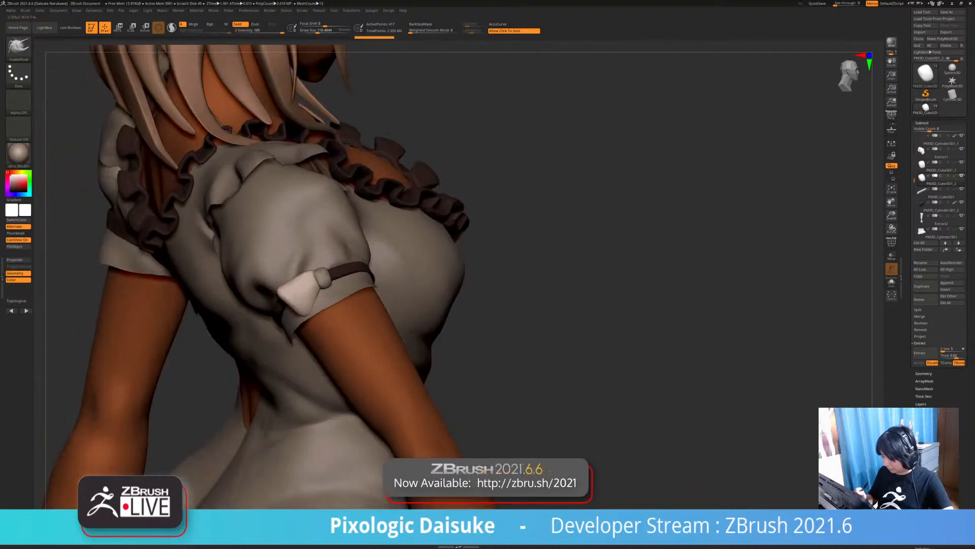
right_drag(321, 264, 553, 303)
key(ctrl+d)
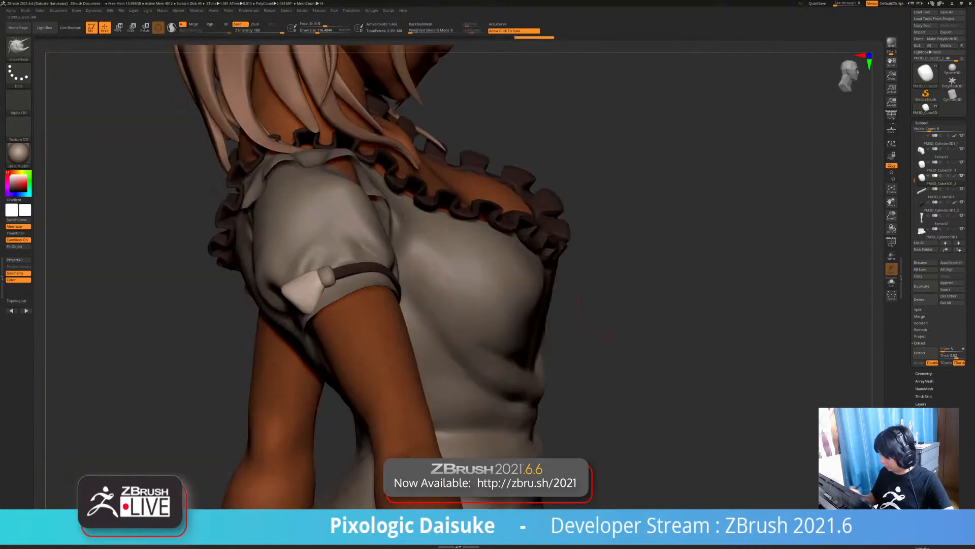
Select the bow's knot, duplicate it and move the copy along the band toward the chest
click(940, 166)
alt+right_drag(792, 305, 811, 294)
click(923, 286)
key(w)
right_drag(325, 269, 313, 301)
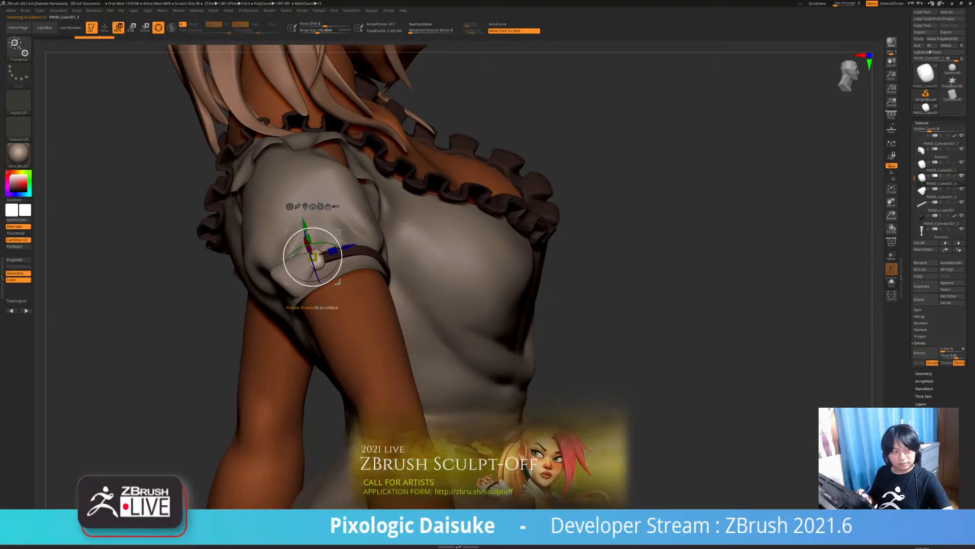
drag(338, 281, 349, 277)
key(q)
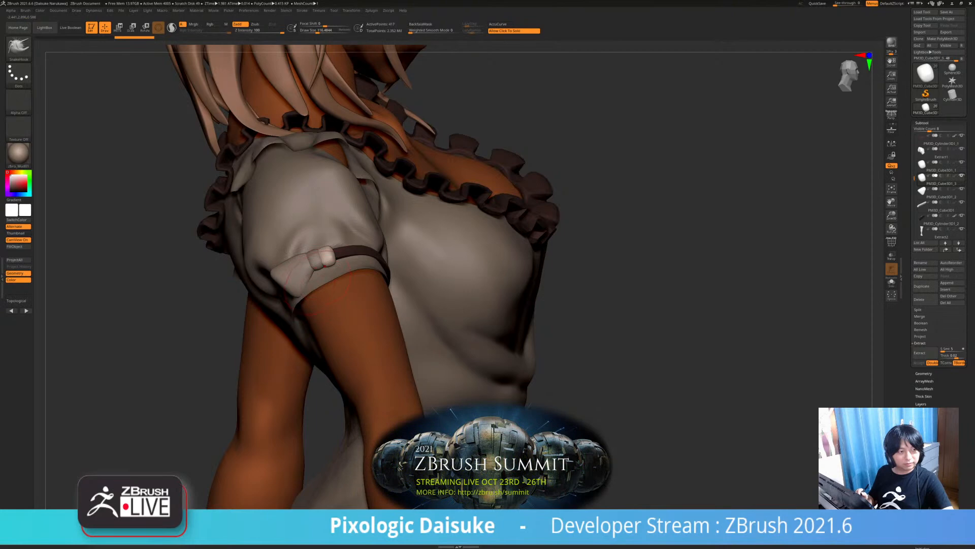
Pull the second copy into a flared front bow loop mirroring the rear one with Snake Hook
mouse_move(327, 255)
right_down()
mouse_move(367, 264)
mouse_move(319, 263)
right_up()
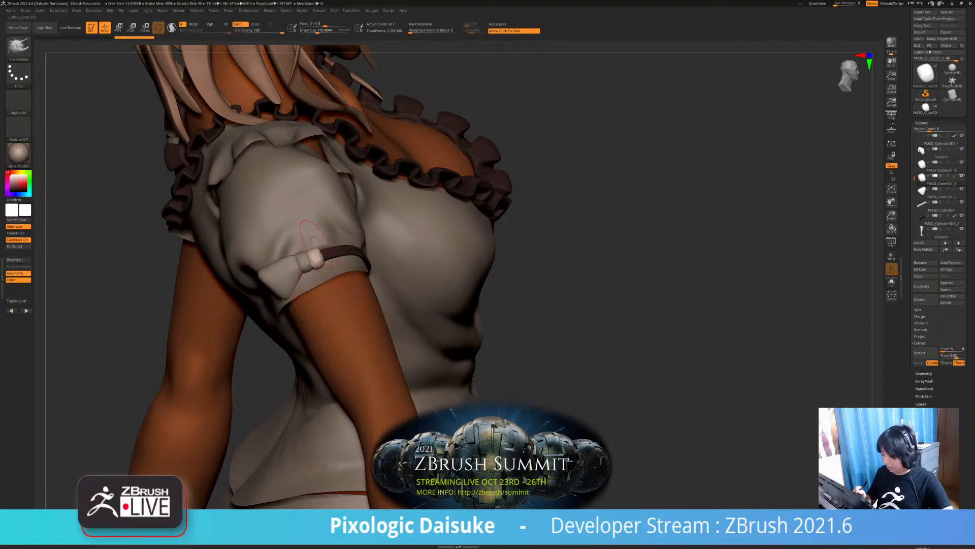
click(326, 241)
click(332, 236)
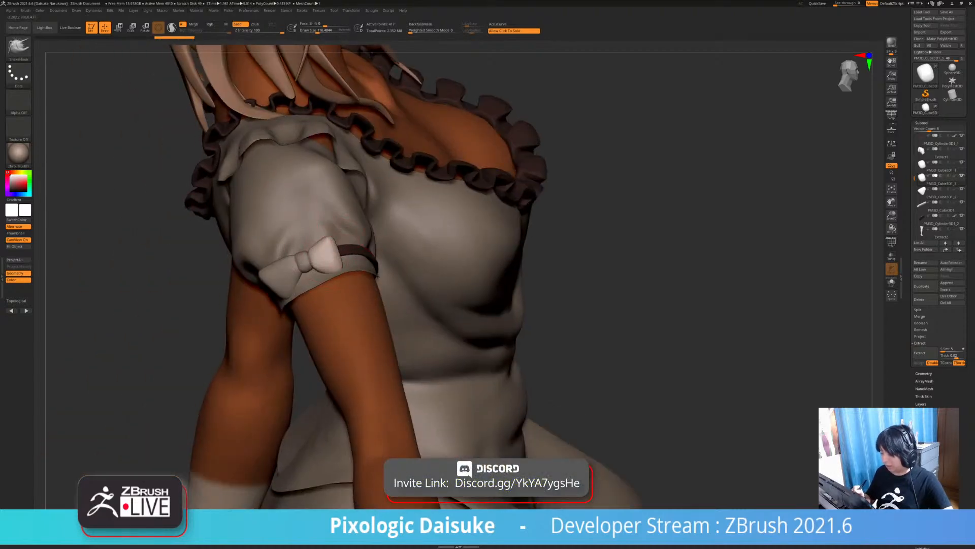
mouse_move(304, 277)
right_down()
mouse_move(326, 289)
mouse_move(326, 278)
mouse_move(305, 271)
mouse_move(358, 278)
mouse_move(307, 271)
mouse_move(331, 275)
mouse_move(330, 239)
mouse_move(350, 236)
mouse_move(366, 203)
right_up()
Select the bodice and adjust its waist contour and the overskirt's corner at the hip with Snake Hook
alt+click(315, 244)
ctrl+right_drag(364, 241, 364, 280)
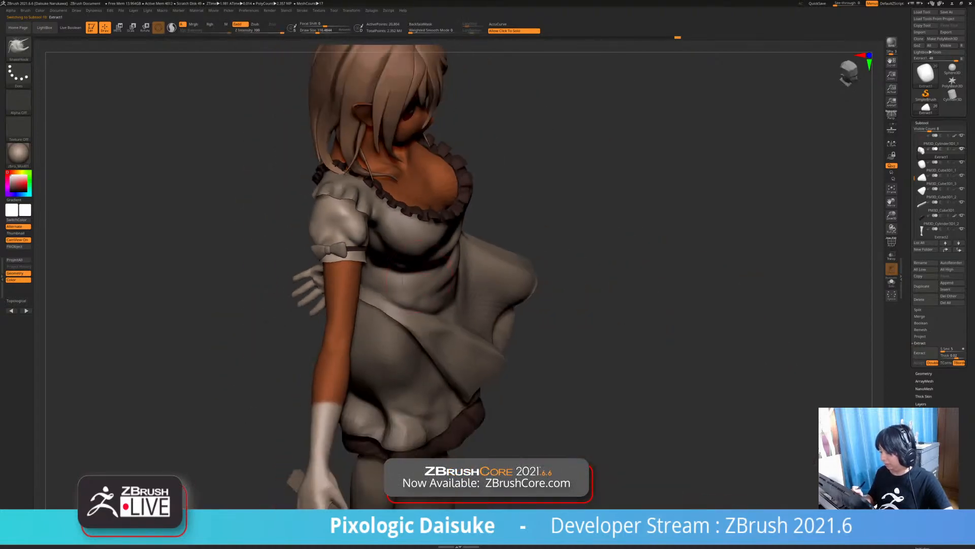
alt+click(424, 285)
right_drag(274, 274, 300, 250)
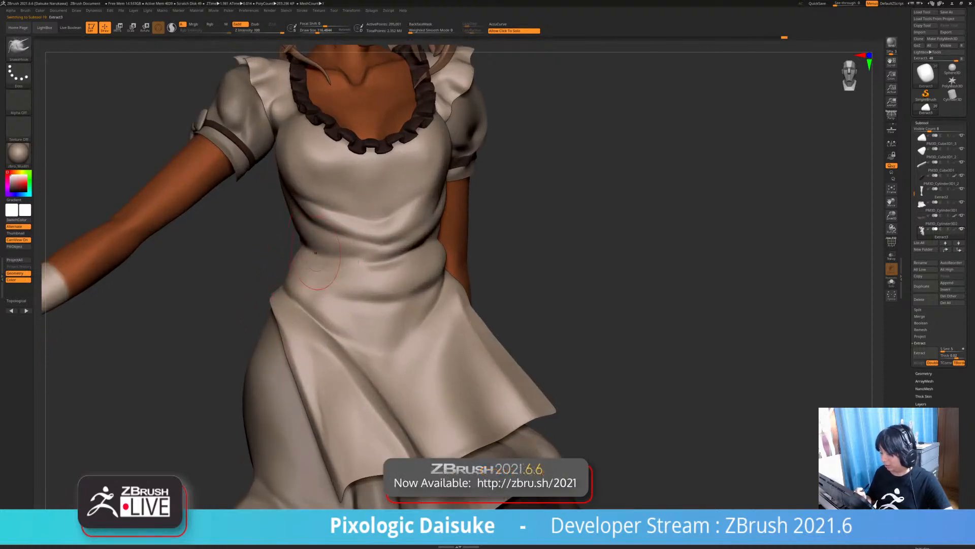
right_drag(299, 249, 320, 251)
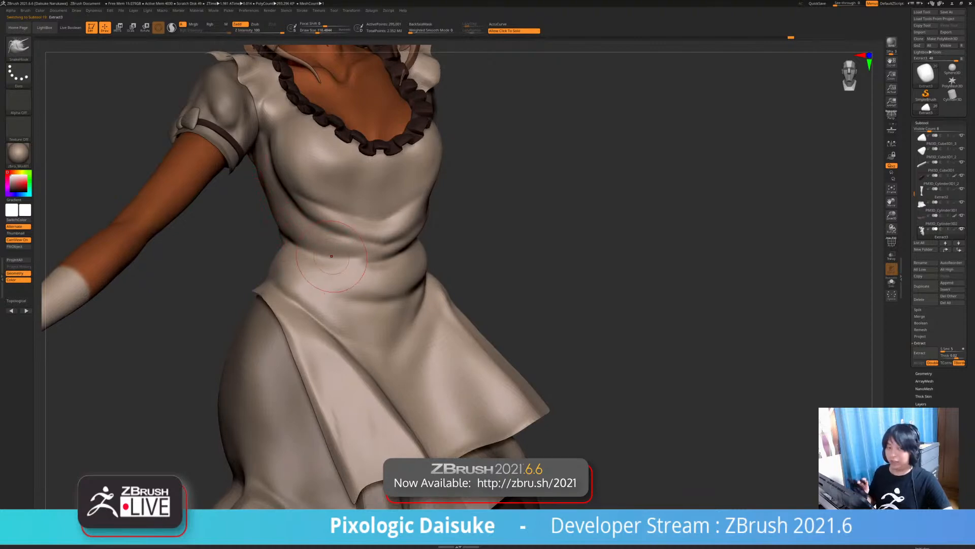
mouse_move(331, 255)
right_down()
mouse_move(297, 252)
mouse_move(311, 253)
right_up()
drag(297, 259, 289, 254)
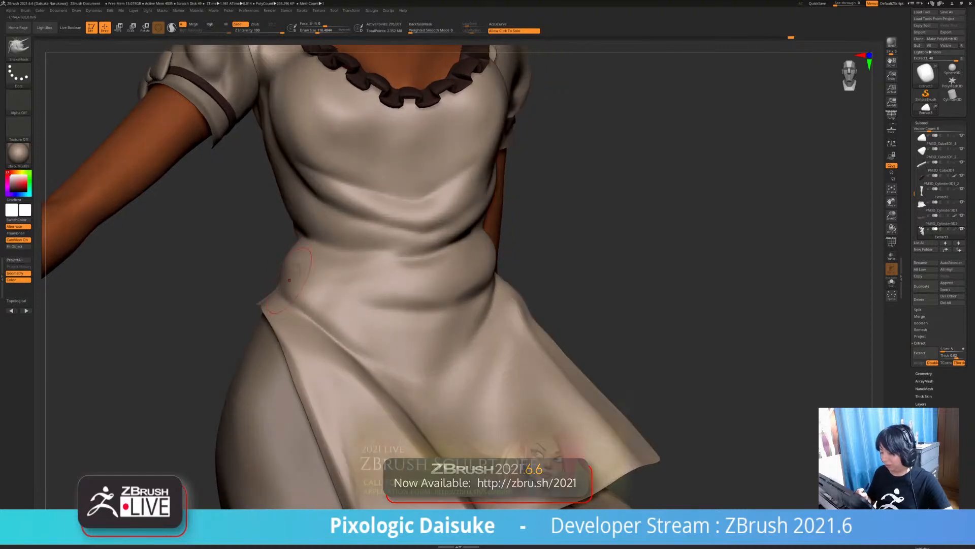
right_drag(300, 256, 310, 256)
drag(256, 295, 264, 290)
mouse_move(284, 264)
ctrl+right_down()
mouse_move(300, 223)
mouse_move(372, 213)
ctrl+right_up()
Raise the Snake Hook draw size to about 200 and adjust the hip contours of the overskirt and skirt
click(323, 31)
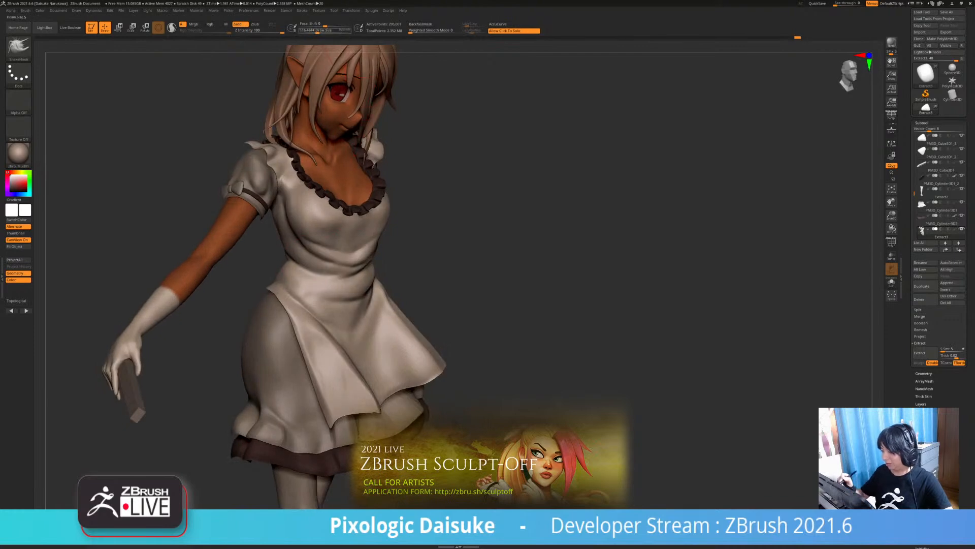
drag(277, 297, 286, 306)
mouse_move(286, 306)
right_down()
mouse_move(254, 310)
mouse_move(294, 331)
mouse_move(350, 332)
mouse_move(290, 330)
mouse_move(277, 285)
mouse_move(274, 293)
right_up()
alt+click(259, 330)
ctrl+right_drag(274, 292, 273, 333)
drag(305, 312, 305, 301)
right_drag(317, 305, 282, 269)
Examine the dress silhouette from the front and both sides, selecting the bodice and skirt along the way
alt+click(381, 253)
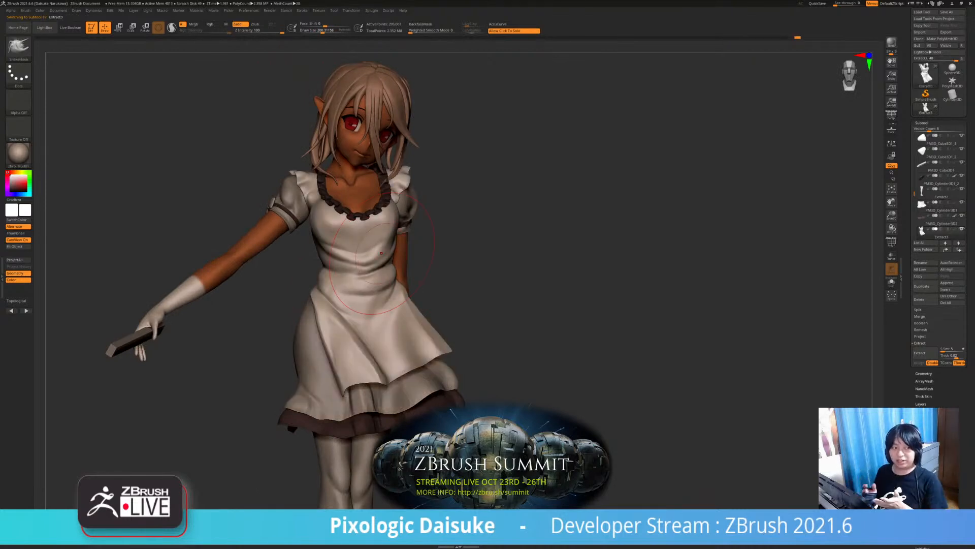
mouse_move(381, 253)
right_down()
mouse_move(404, 322)
mouse_move(378, 319)
mouse_move(442, 311)
right_up()
alt+click(414, 333)
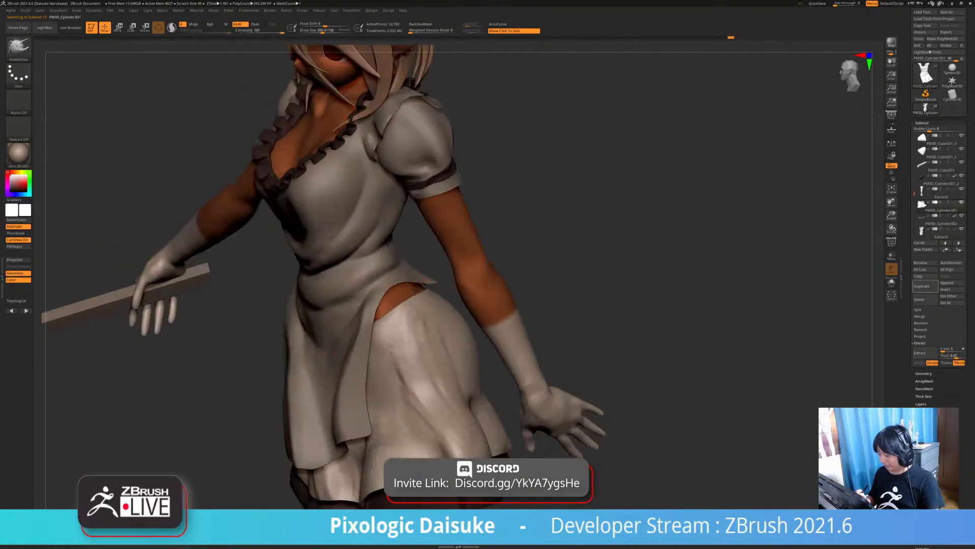
key(ctrl)
mouse_move(399, 330)
ctrl+right_down()
mouse_move(430, 332)
mouse_move(412, 306)
ctrl+right_up()
ctrl+right_drag(422, 359, 438, 336)
ctrl+right_drag(438, 336, 455, 300)
right_drag(391, 373, 432, 384)
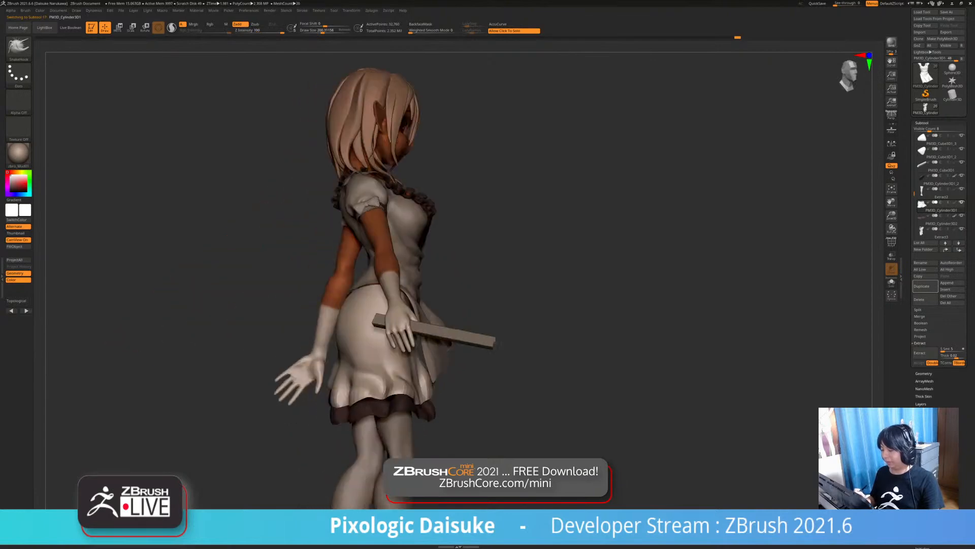
right_drag(395, 308, 430, 308)
Select the bow's front loop, reduce the draw size to about 150 and try reshaping the loop with Snake Hook
alt+click(399, 219)
mouse_move(396, 205)
ctrl+right_down()
mouse_move(398, 239)
mouse_move(353, 225)
mouse_move(416, 239)
ctrl+right_up()
mouse_move(319, 249)
right_down()
mouse_move(382, 257)
mouse_move(399, 213)
mouse_move(335, 238)
right_up()
click(305, 238)
ctrl+right_drag(386, 214, 427, 254)
click(389, 249)
alt+click(398, 215)
ctrl+right_drag(426, 254, 402, 203)
key([)
key([)
key([)
key([)
key([)
mouse_move(399, 221)
right_down()
mouse_move(389, 204)
mouse_move(451, 212)
right_up()
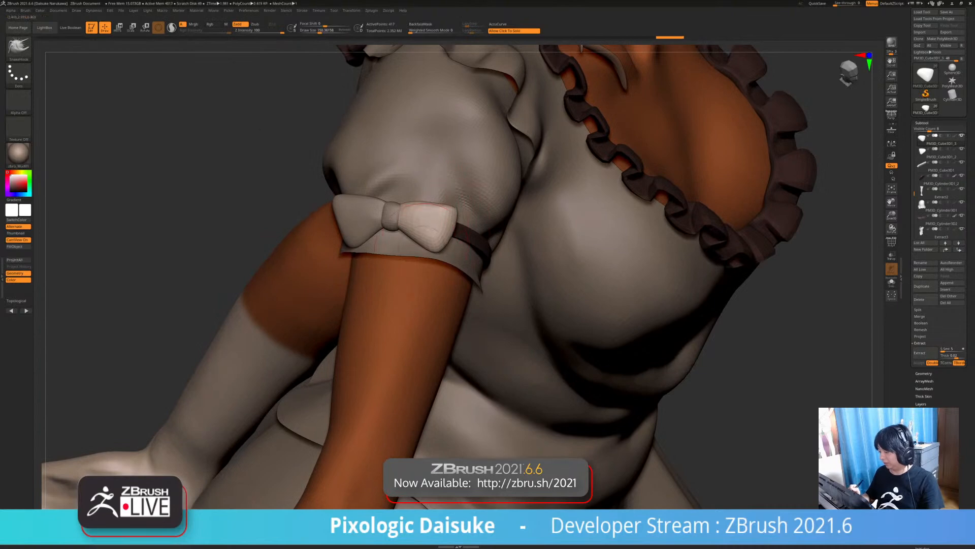
mouse_move(386, 224)
right_down()
mouse_move(424, 227)
mouse_move(419, 257)
mouse_move(429, 253)
mouse_move(431, 264)
right_up()
key(ctrl+z)
Subdivide the bow's front loop twice and refine its outer edge with Snake Hook
key(ctrl+d)
key(ctrl+d)
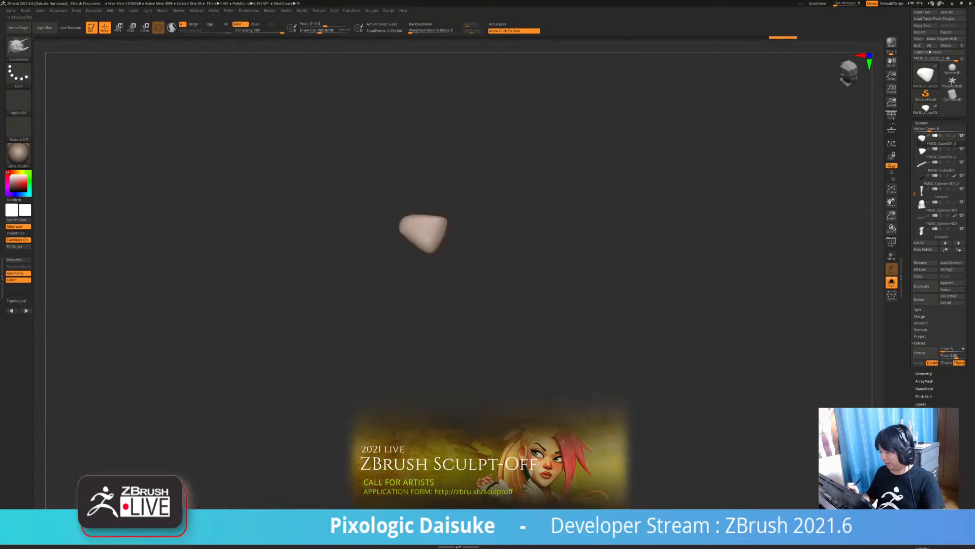
ctrl+right_drag(499, 253, 493, 200)
right_drag(549, 254, 462, 280)
ctrl+right_drag(385, 262, 376, 285)
drag(320, 244, 324, 242)
right_drag(346, 269, 450, 270)
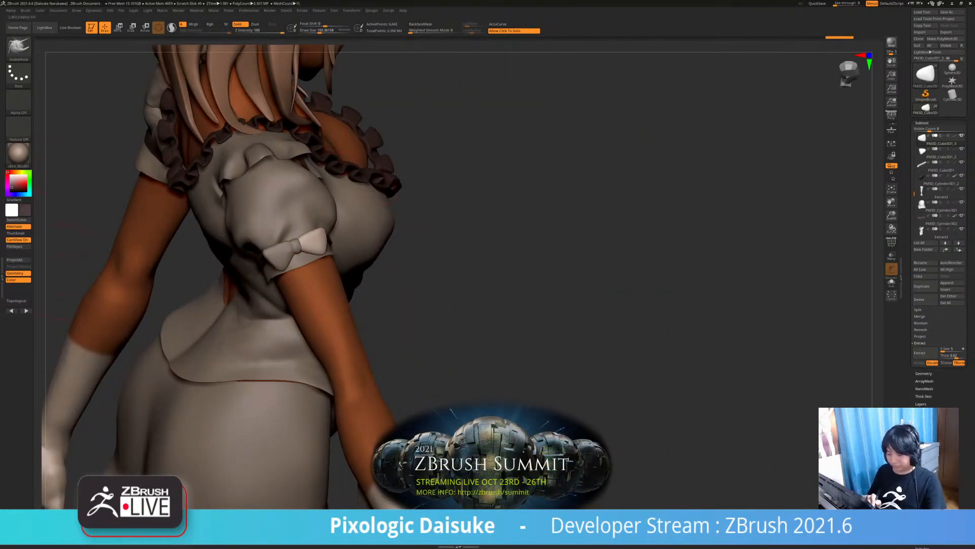
Fill the two bow loops and the knot with dark brown and reset the active colour to white
click(18, 246)
alt+click(297, 247)
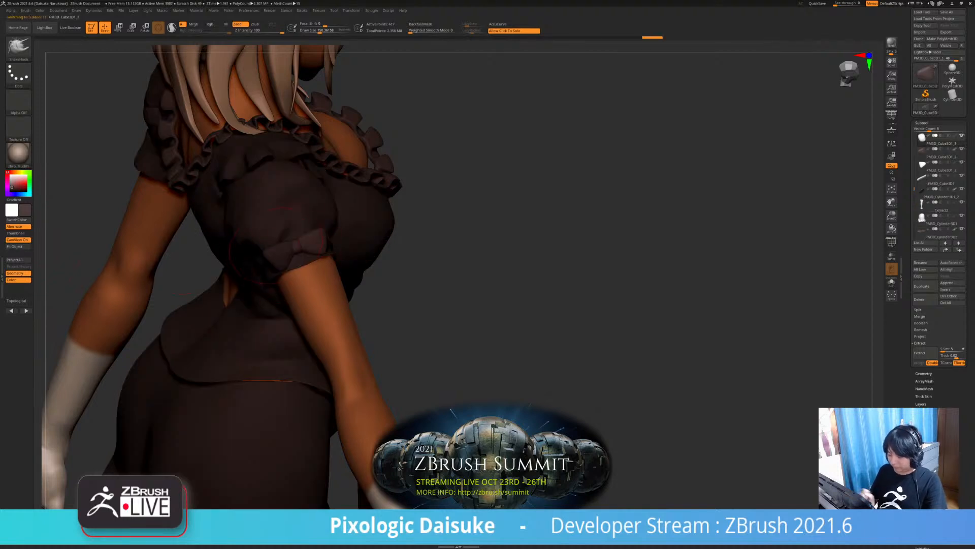
click(18, 246)
alt+click(279, 252)
click(19, 246)
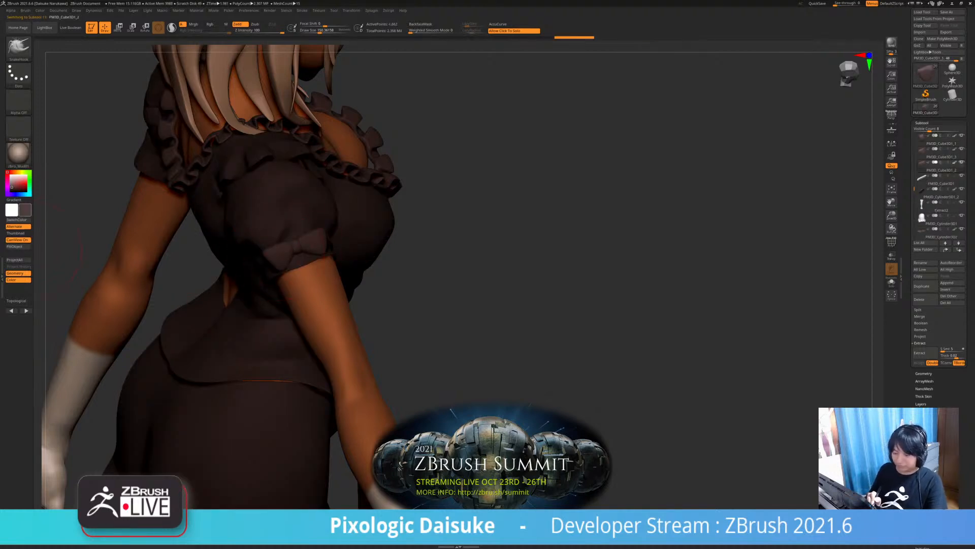
alt+drag(508, 304, 487, 233)
drag(569, 254, 427, 292)
alt+drag(766, 245, 711, 244)
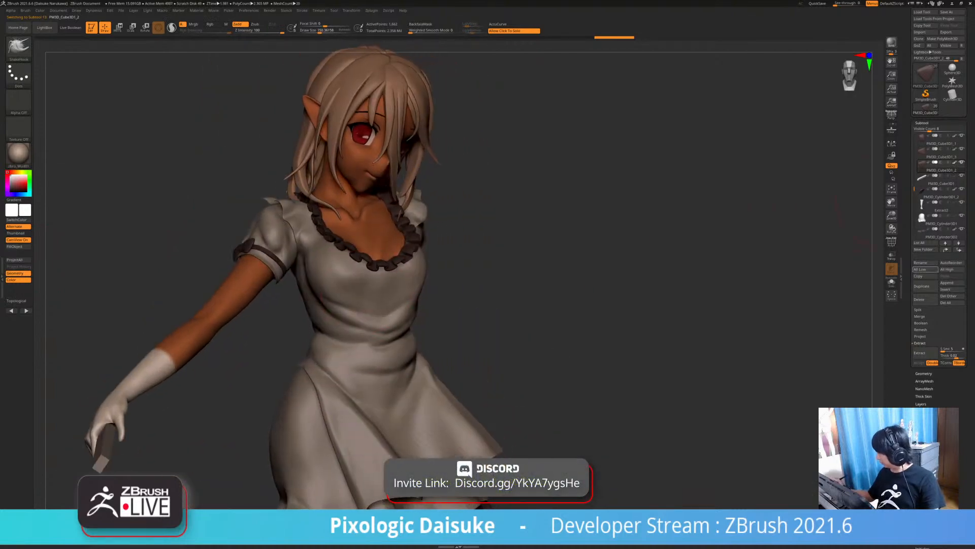
Create a subtool folder named ribbon and put the three bow pieces into it
click(923, 249)
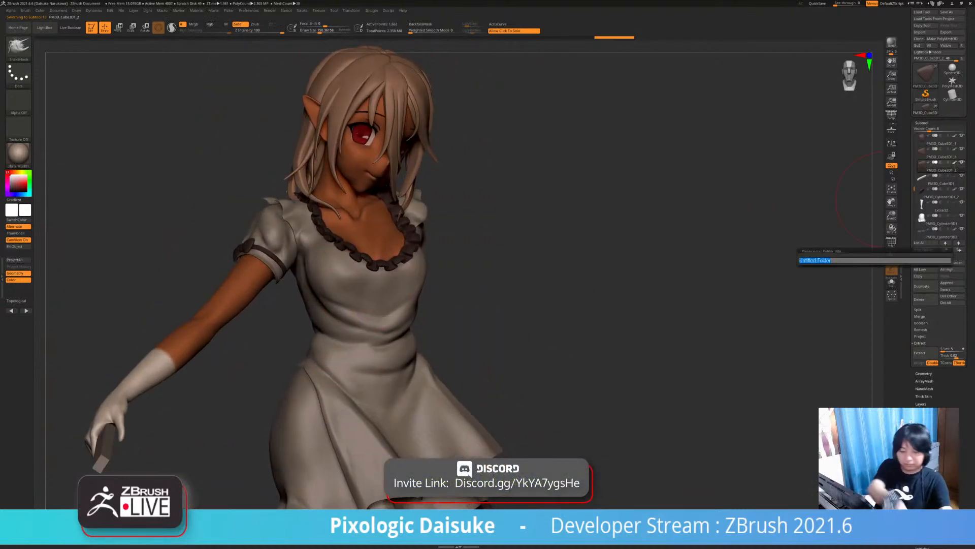
text(rib)
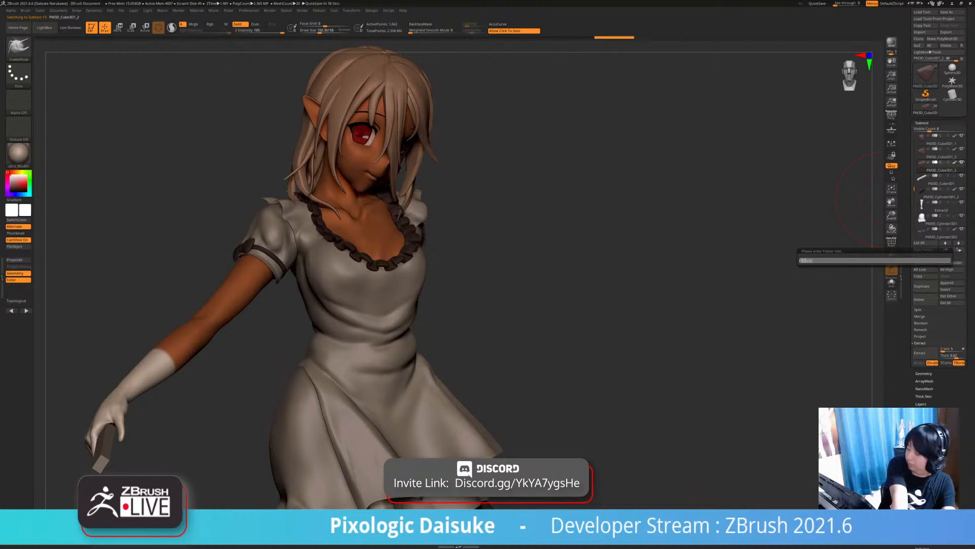
text(bon)
key(Return)
mouse_move(939, 206)
mouse_down()
mouse_move(940, 220)
mouse_move(941, 212)
mouse_up()
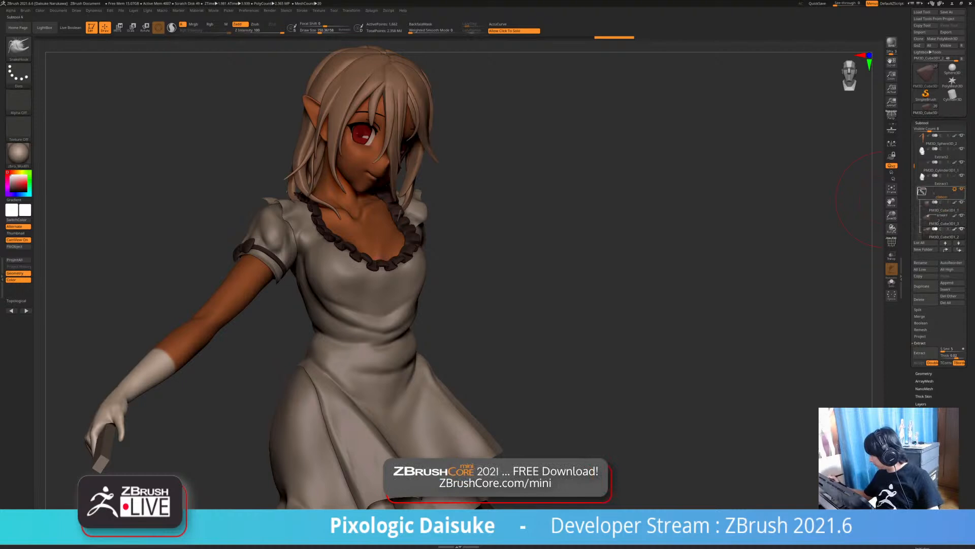
Duplicate the ribbon folder with its three bow pieces and select the first piece of the copy
click(954, 189)
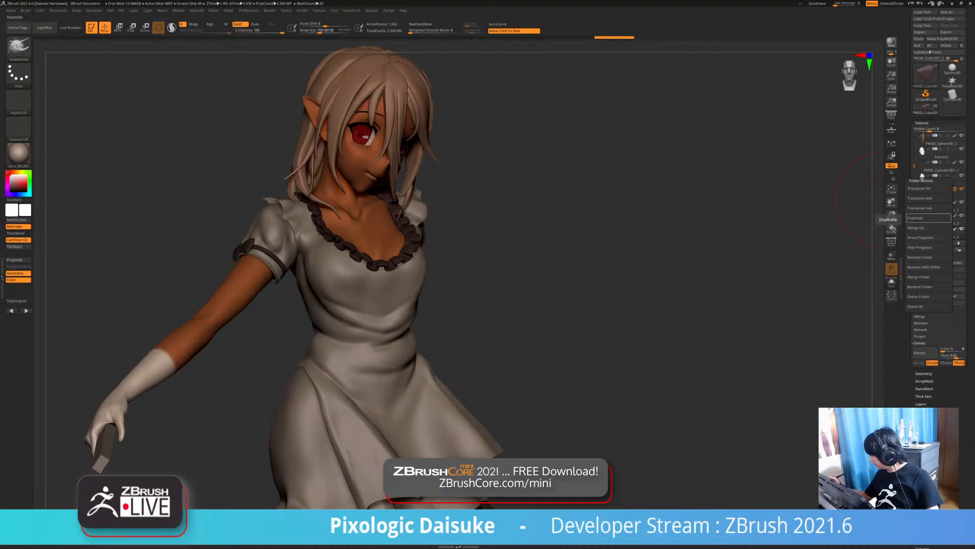
click(928, 218)
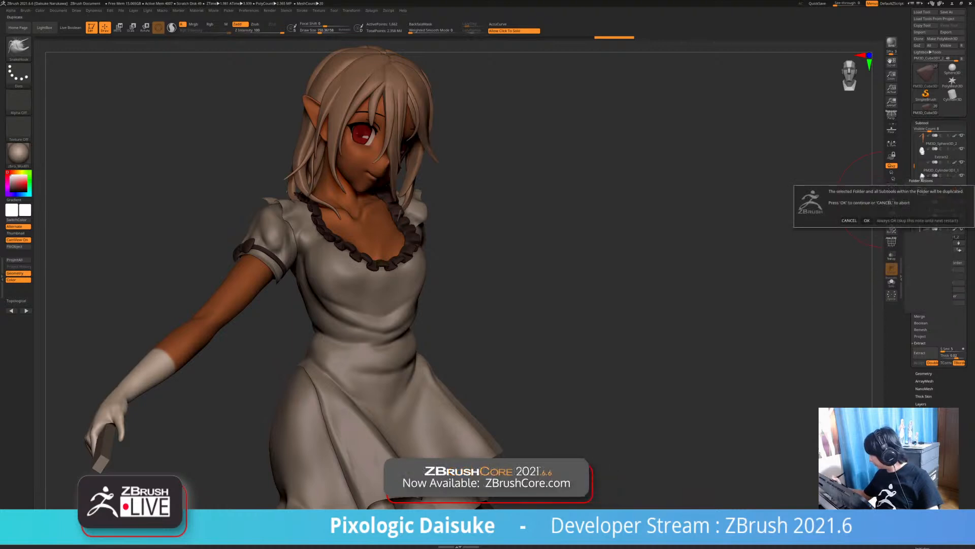
ctrl+right_drag(722, 305, 712, 223)
right_drag(792, 228, 751, 229)
alt+right_drag(660, 244, 718, 321)
click(943, 206)
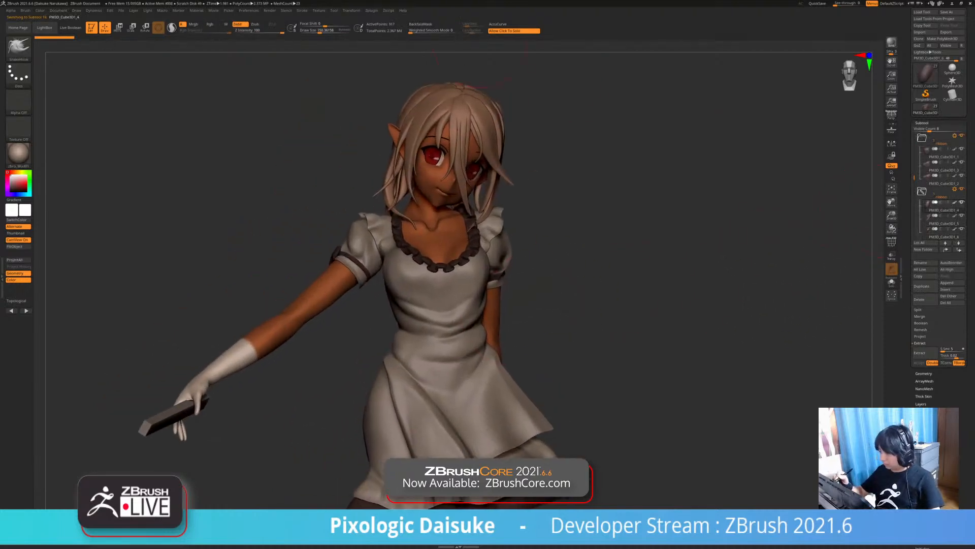
Mirror each of the three duplicated bow pieces across the X axis with SubTool Master
mouse_move(351, 10)
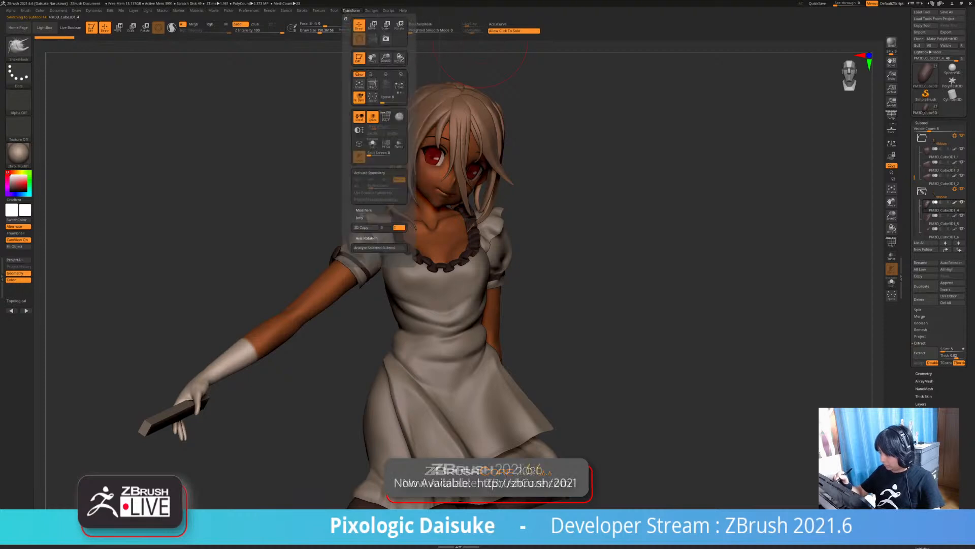
click(391, 121)
click(415, 147)
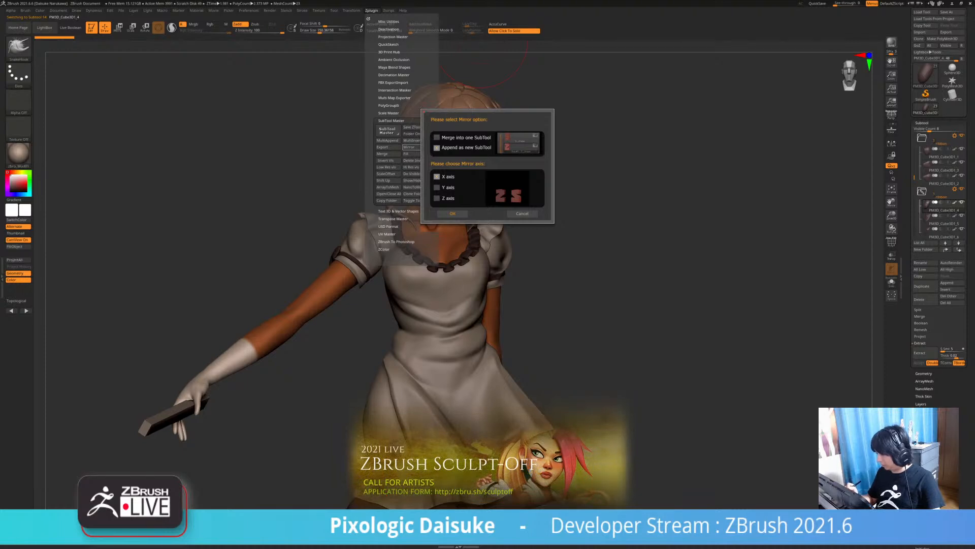
click(527, 214)
alt+drag(613, 372, 641, 318)
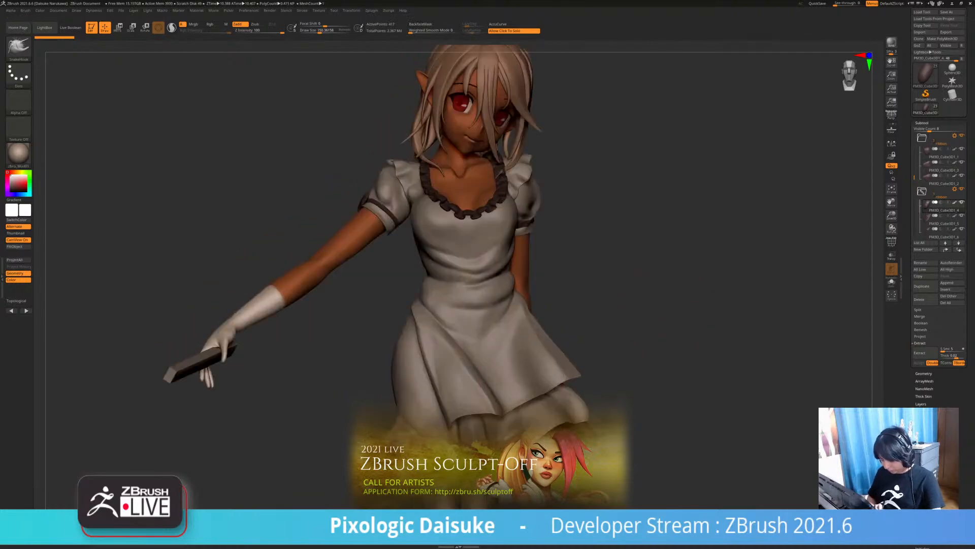
alt+drag(879, 168, 833, 218)
ctrl+right_drag(833, 218, 880, 276)
click(942, 220)
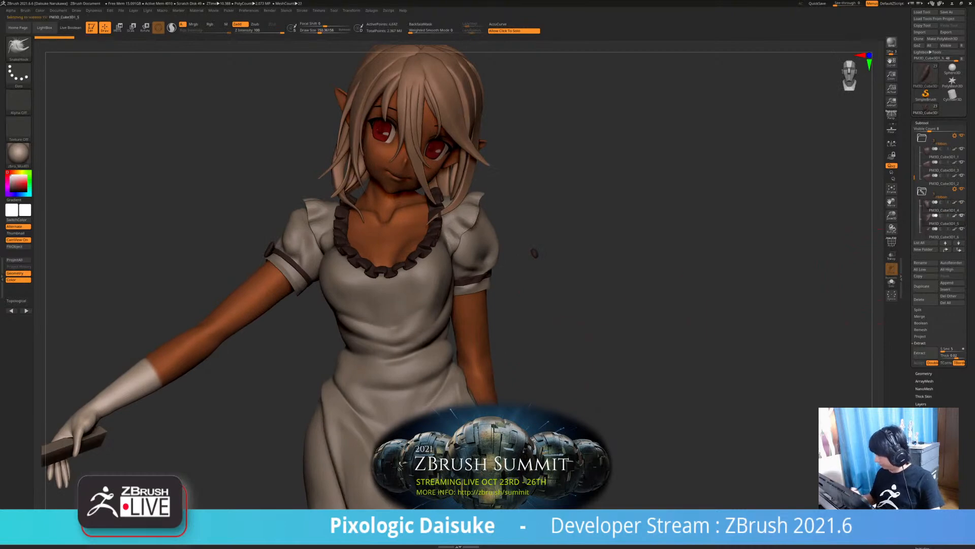
alt+drag(219, 529, 236, 489)
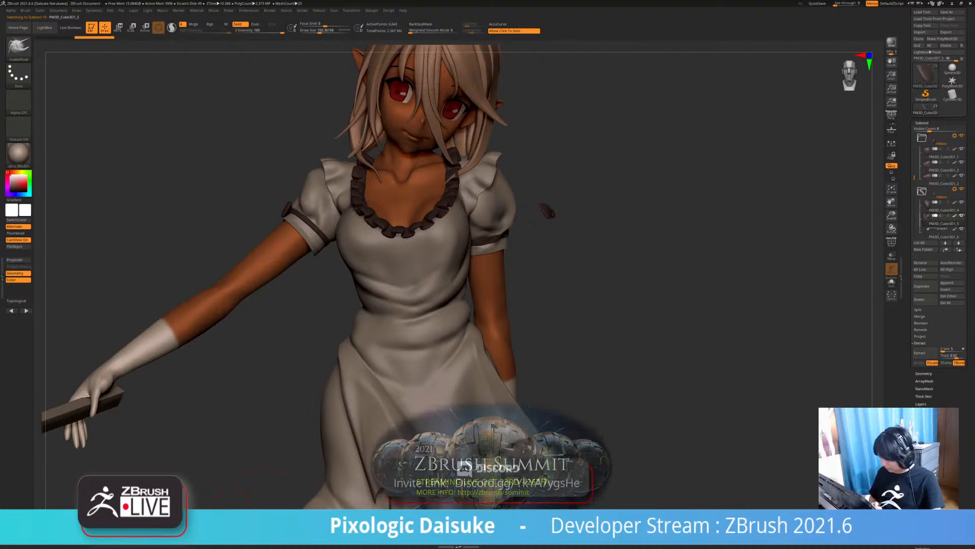
click(943, 234)
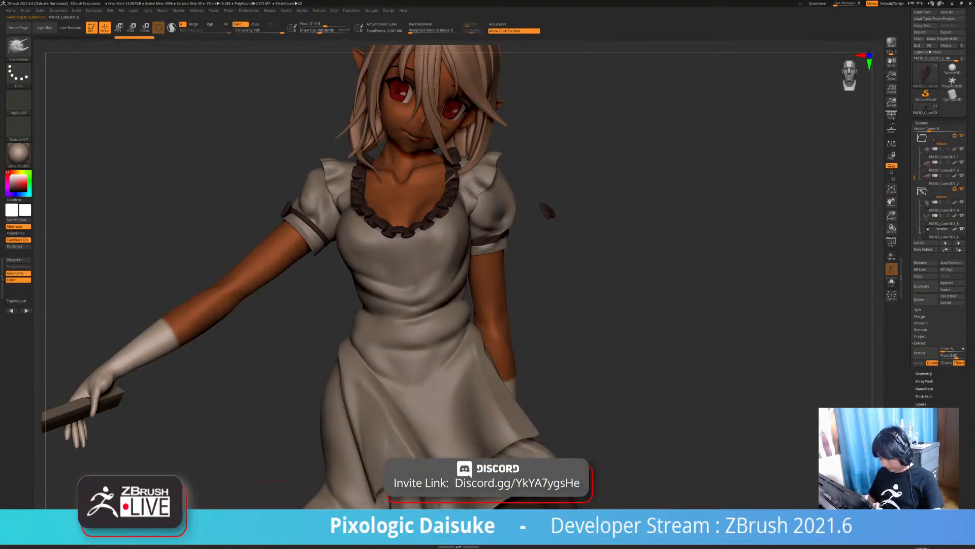
Centre the gizmo on the mirrored bow and move the bow towards the puff sleeve on the lowered arm
drag(277, 488, 178, 457)
drag(277, 406, 162, 376)
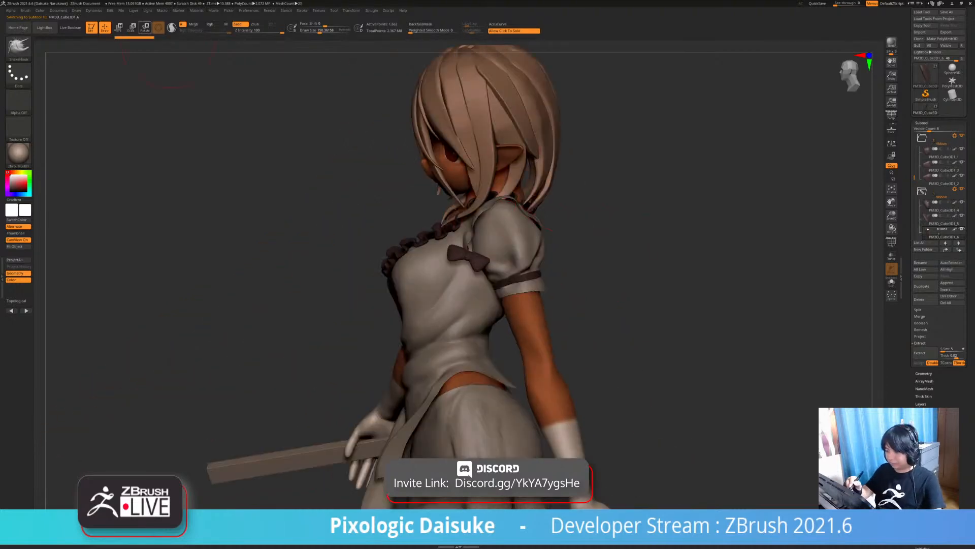
click(146, 27)
drag(178, 305, 264, 305)
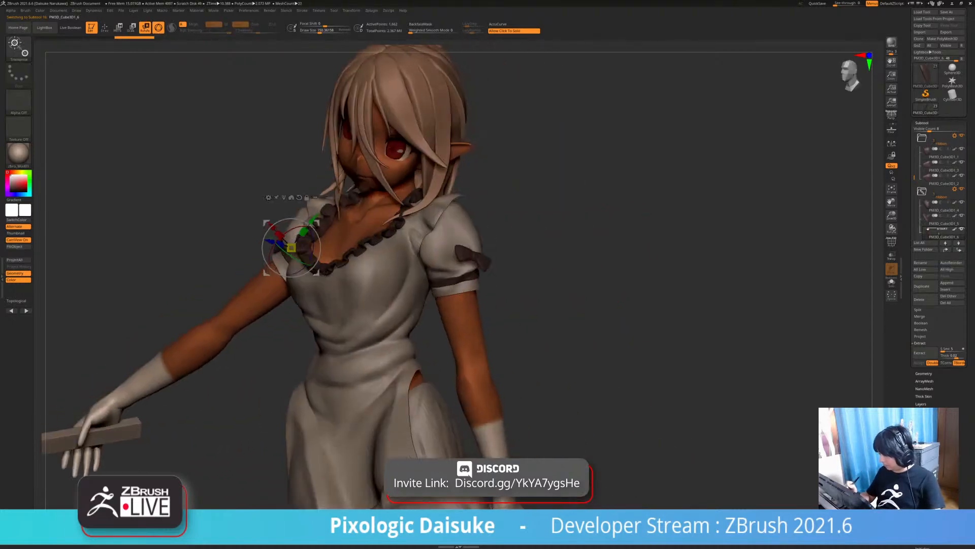
click(284, 197)
ctrl+right_drag(284, 213, 284, 274)
shift+drag(584, 325, 645, 325)
ctrl+alt+shift+drag(451, 209, 461, 226)
drag(610, 325, 498, 325)
drag(408, 273, 480, 299)
drag(584, 325, 604, 325)
ctrl+right_drag(605, 325, 604, 355)
Fine-tune the mirrored bow's position and rotation until it sits against the sleeve's dark cuff band, and return to Draw mode
alt+click(509, 228)
alt+drag(527, 253, 498, 264)
alt+click(485, 214)
right_drag(506, 269, 584, 267)
drag(539, 238, 406, 247)
right_drag(457, 274, 383, 272)
drag(398, 291, 413, 291)
mouse_move(447, 285)
right_down()
mouse_move(508, 284)
mouse_move(447, 285)
right_up()
drag(393, 296, 387, 296)
right_drag(472, 325, 414, 257)
drag(416, 291, 431, 293)
mouse_move(473, 295)
right_down()
mouse_move(564, 325)
mouse_move(577, 346)
mouse_move(545, 275)
mouse_move(610, 282)
mouse_move(523, 333)
right_up()
key(q)
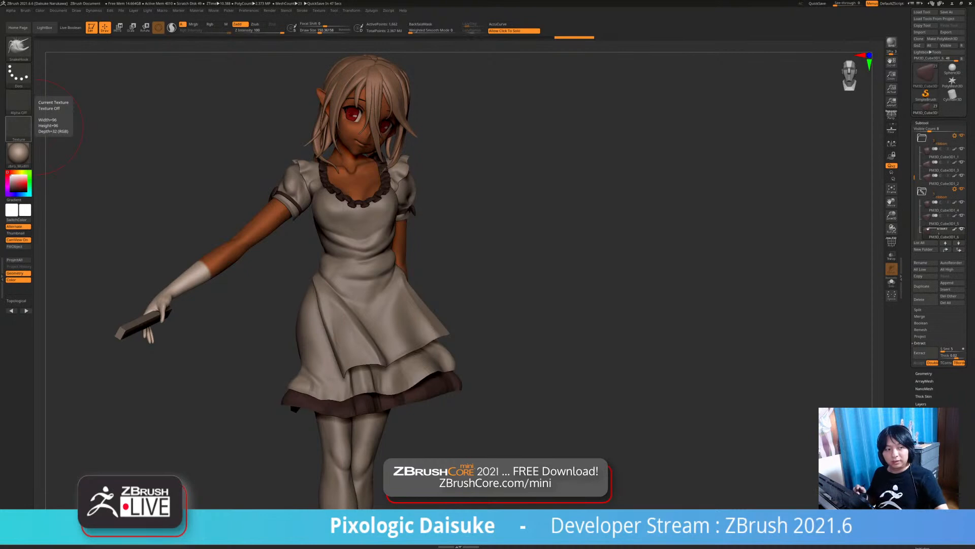
Examine the mirrored bow, the lowered arm and the waist opening from behind, toggling backface masking
drag(574, 446, 334, 258)
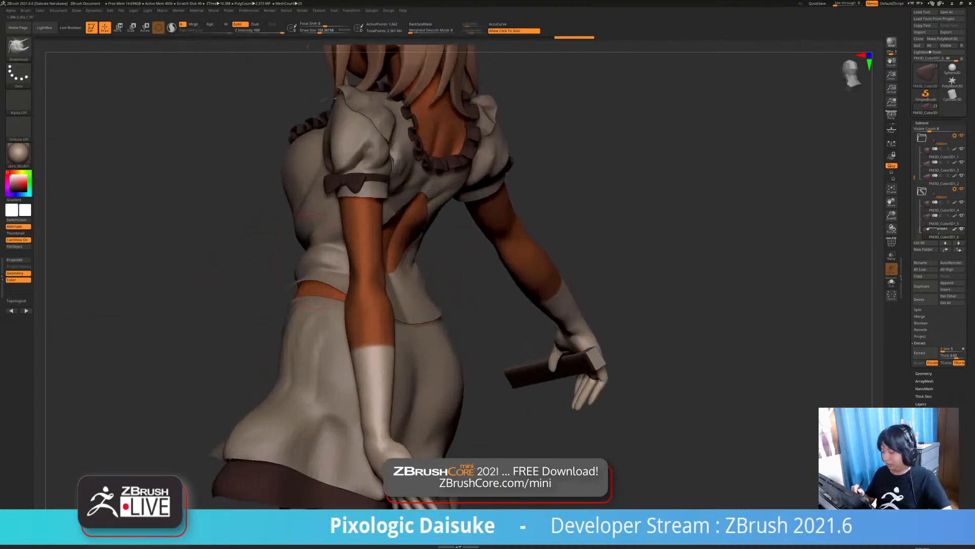
alt+drag(225, 205, 192, 128)
ctrl+right_drag(192, 128, 204, 219)
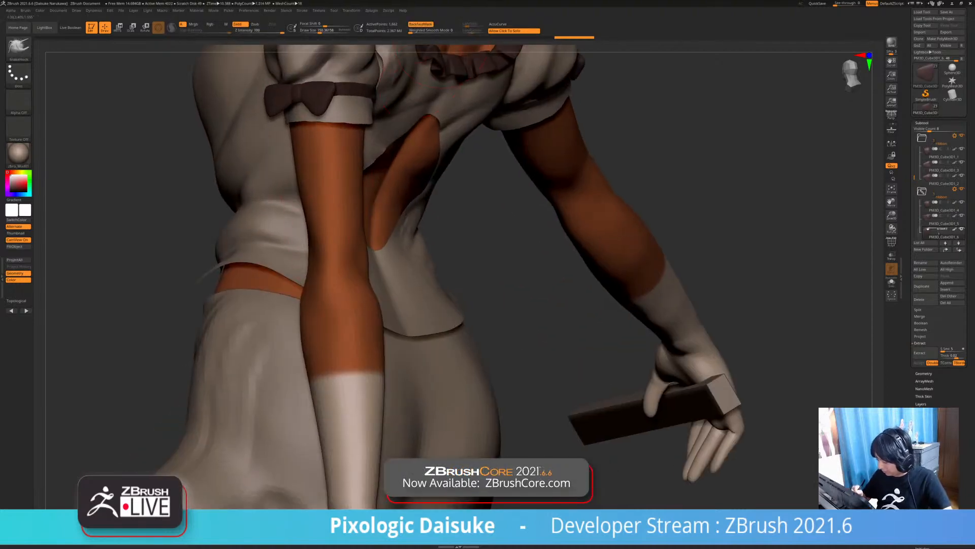
ctrl+right_drag(285, 249, 285, 216)
right_drag(284, 216, 374, 263)
ctrl+right_drag(356, 226, 330, 278)
click(421, 23)
click(421, 24)
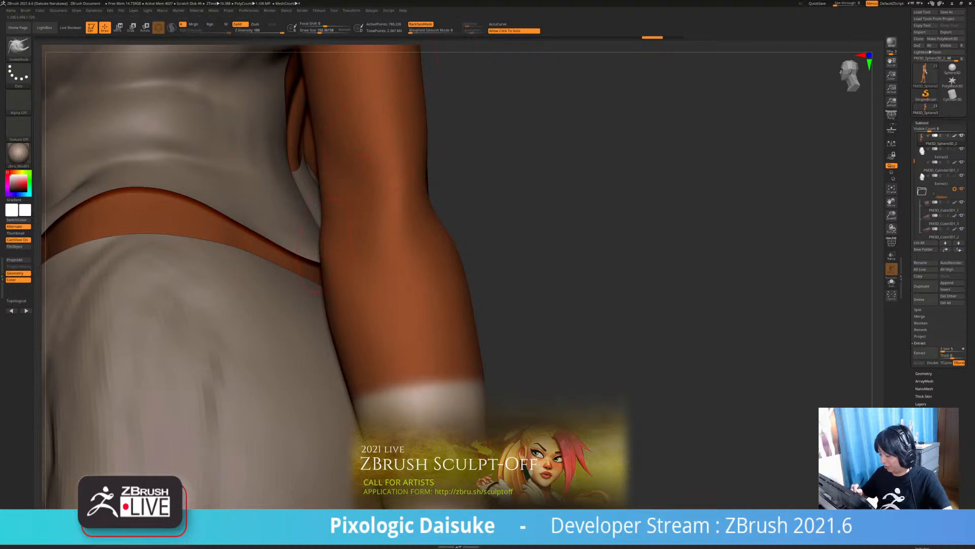
key(shift)
ctrl+right_drag(351, 280, 343, 226)
mouse_move(503, 247)
right_down()
mouse_move(444, 262)
mouse_move(557, 292)
mouse_move(645, 297)
mouse_move(650, 266)
right_up()
mouse_move(721, 289)
right_down()
mouse_move(649, 305)
mouse_move(455, 286)
right_up()
Select the dress and carve diagonal folds into the apron front below the waist with DamStandard at a smaller draw size
mouse_move(521, 334)
alt+mouse_down()
mouse_move(499, 330)
mouse_move(457, 356)
alt+mouse_up()
alt+click(308, 239)
mouse_move(457, 355)
alt+mouse_down()
mouse_move(467, 407)
mouse_move(493, 345)
alt+mouse_up()
click(19, 47)
click(320, 53)
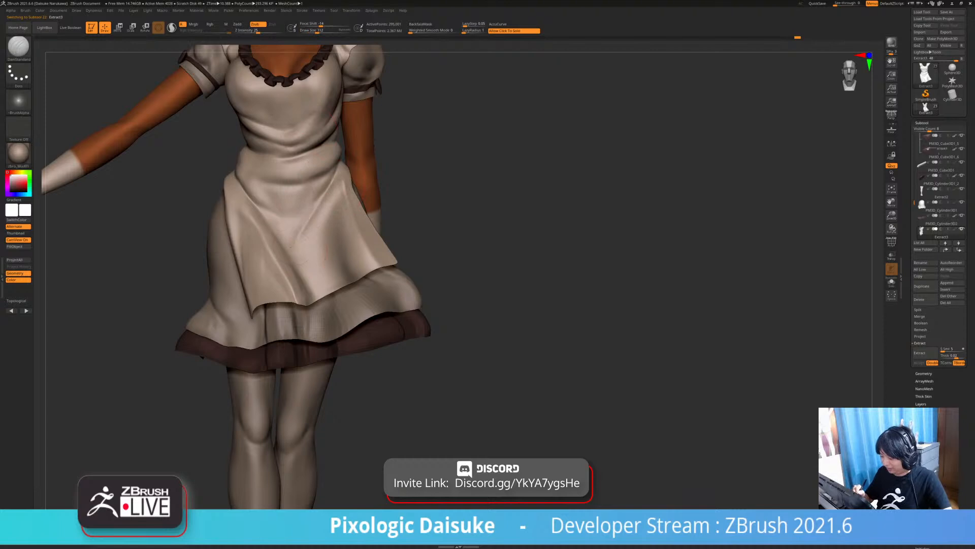
click(313, 31)
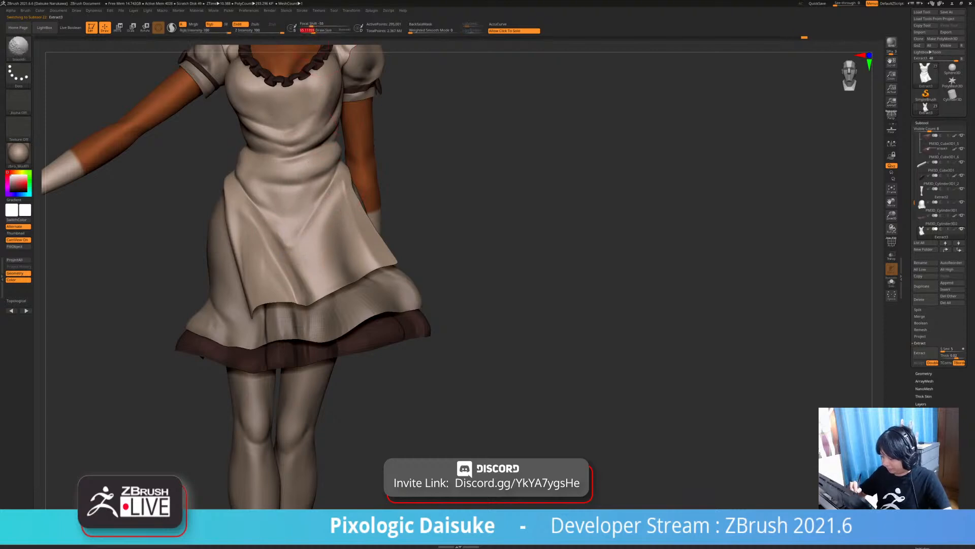
drag(311, 222, 294, 242)
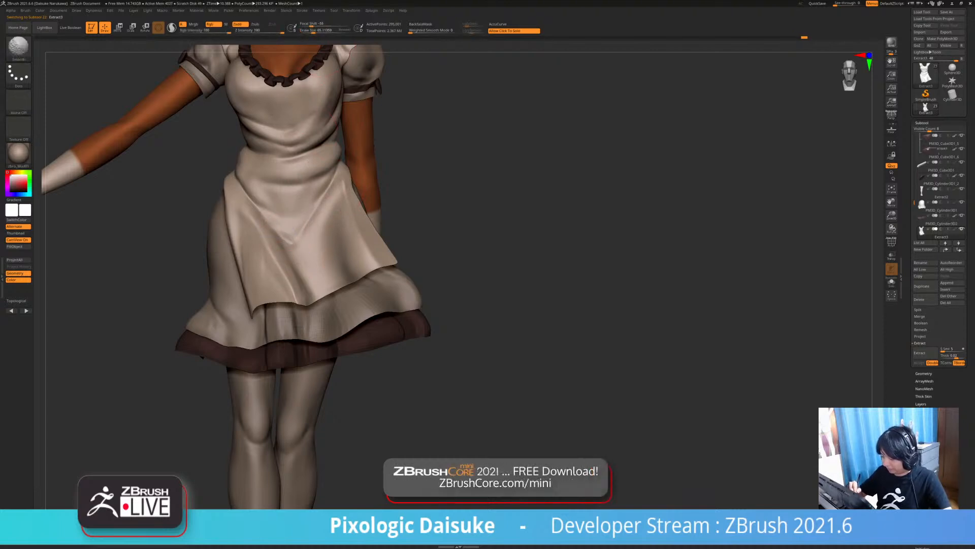
drag(327, 203, 299, 244)
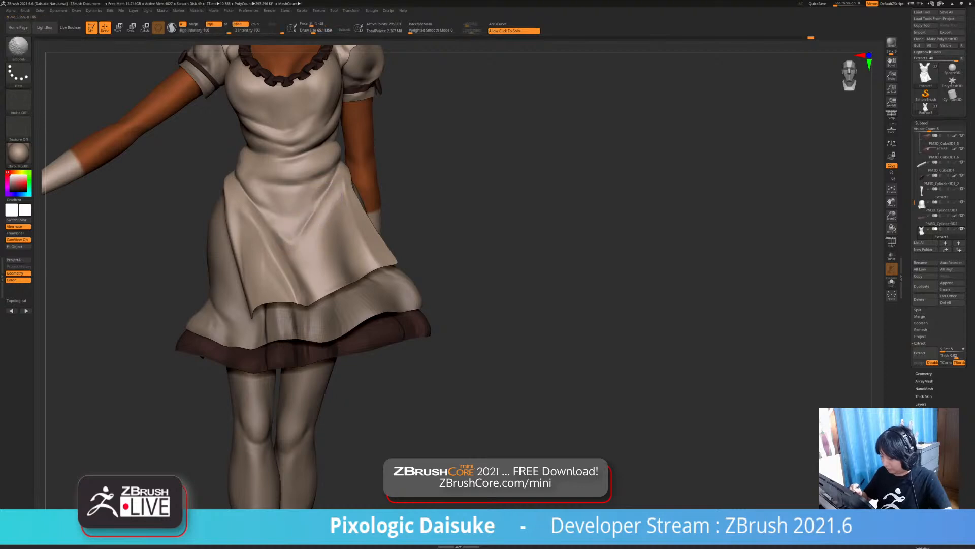
drag(318, 196, 300, 235)
Carve another fold down the apron's side below the waist and smooth it
mouse_move(310, 229)
ctrl+right_down()
mouse_move(311, 188)
mouse_move(325, 188)
ctrl+right_up()
mouse_move(325, 188)
alt+right_down()
mouse_move(331, 219)
mouse_move(342, 215)
alt+right_up()
drag(346, 213, 336, 257)
shift+drag(349, 216, 338, 257)
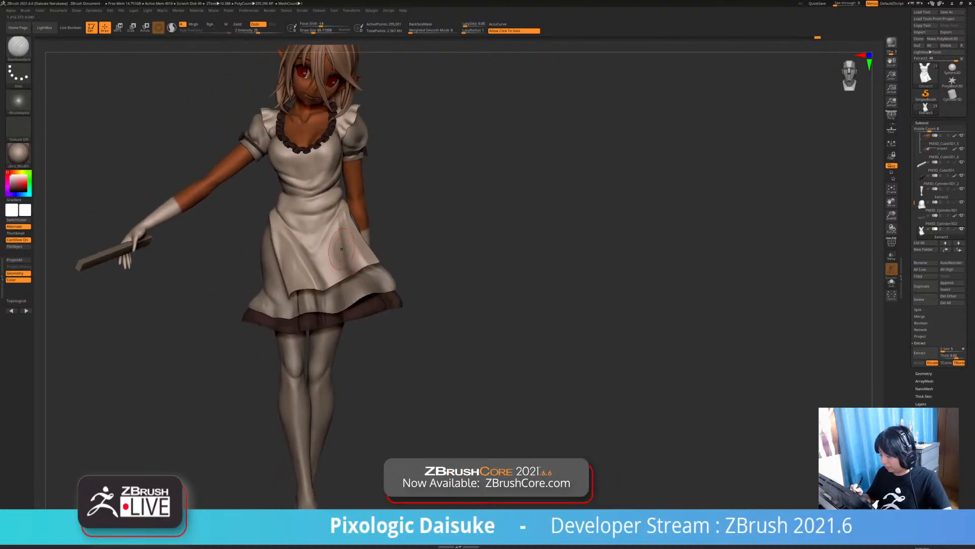
mouse_move(341, 212)
ctrl+right_down()
mouse_move(345, 178)
mouse_move(472, 244)
mouse_move(543, 265)
mouse_move(528, 325)
mouse_move(490, 328)
mouse_move(546, 333)
ctrl+right_up()
ctrl+right_drag(546, 333, 340, 333)
Reshape the dress's side edge at the waist with Snake Hook and set the draw size to about 135
mouse_move(488, 327)
right_down()
mouse_move(424, 325)
mouse_move(470, 325)
right_up()
mouse_move(470, 325)
ctrl+right_down()
mouse_move(473, 358)
mouse_move(526, 356)
ctrl+right_up()
right_drag(193, 213, 173, 220)
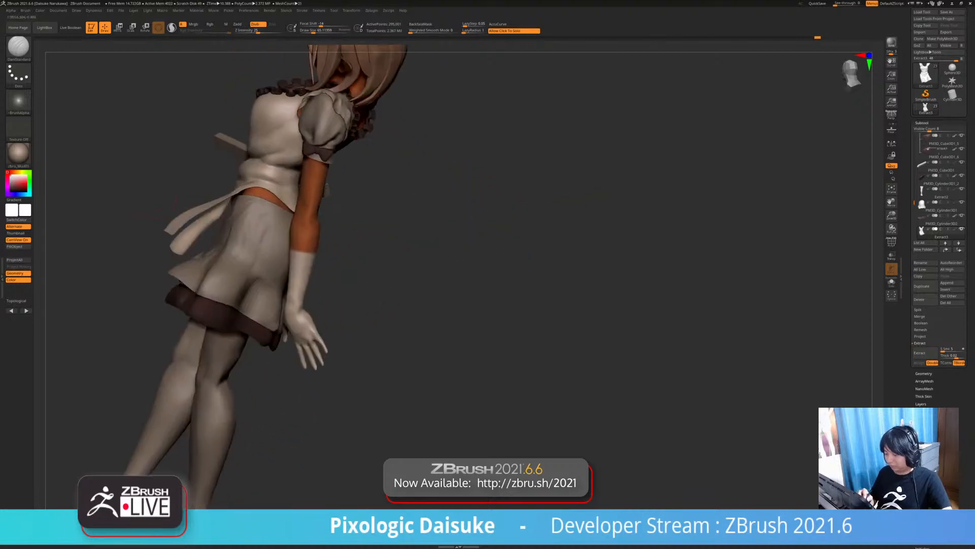
click(18, 48)
click(188, 95)
right_drag(305, 195, 268, 209)
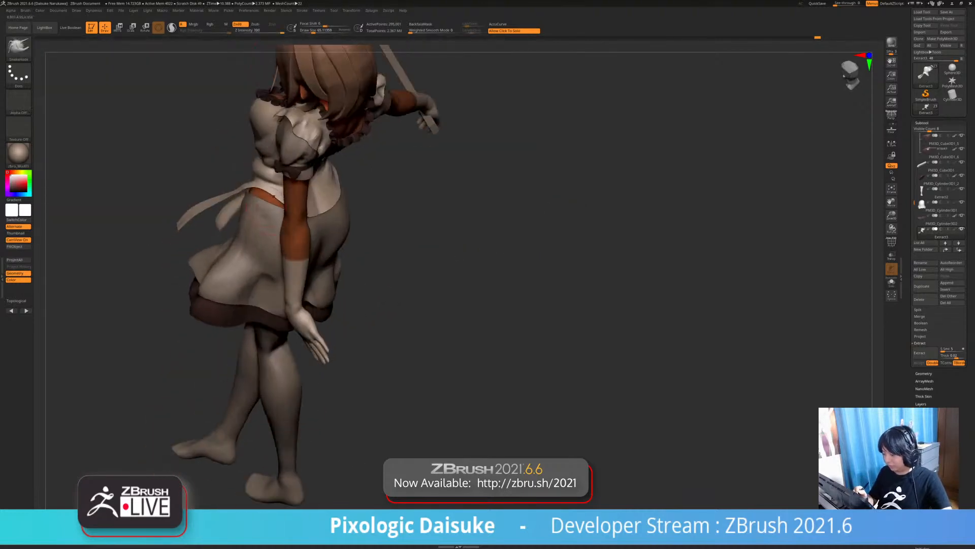
drag(314, 31, 321, 31)
right_drag(276, 195, 292, 207)
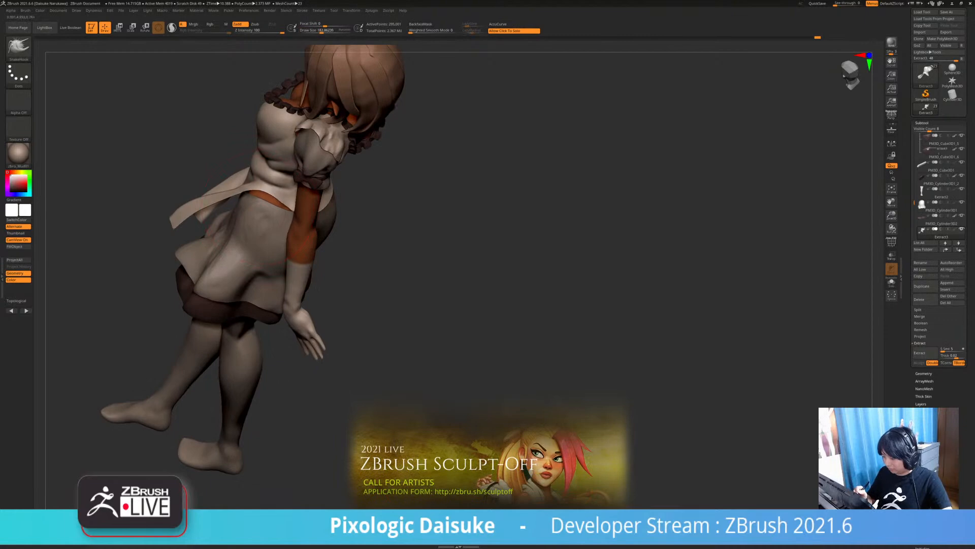
drag(244, 203, 250, 194)
mouse_move(262, 177)
right_down()
mouse_move(269, 193)
mouse_move(256, 211)
mouse_move(267, 201)
mouse_move(233, 168)
mouse_move(330, 239)
mouse_move(332, 254)
right_up()
alt+right_drag(333, 254, 308, 309)
drag(316, 31, 319, 31)
ctrl+right_drag(294, 224, 295, 277)
right_drag(319, 191, 315, 241)
mouse_move(365, 260)
ctrl+right_down()
mouse_move(356, 232)
mouse_move(350, 238)
mouse_move(358, 231)
mouse_move(407, 257)
mouse_move(377, 272)
mouse_move(270, 276)
mouse_move(325, 270)
mouse_move(335, 223)
ctrl+right_up()
mouse_move(406, 325)
right_down()
mouse_move(414, 254)
mouse_move(466, 357)
mouse_move(422, 356)
mouse_move(543, 350)
right_up()
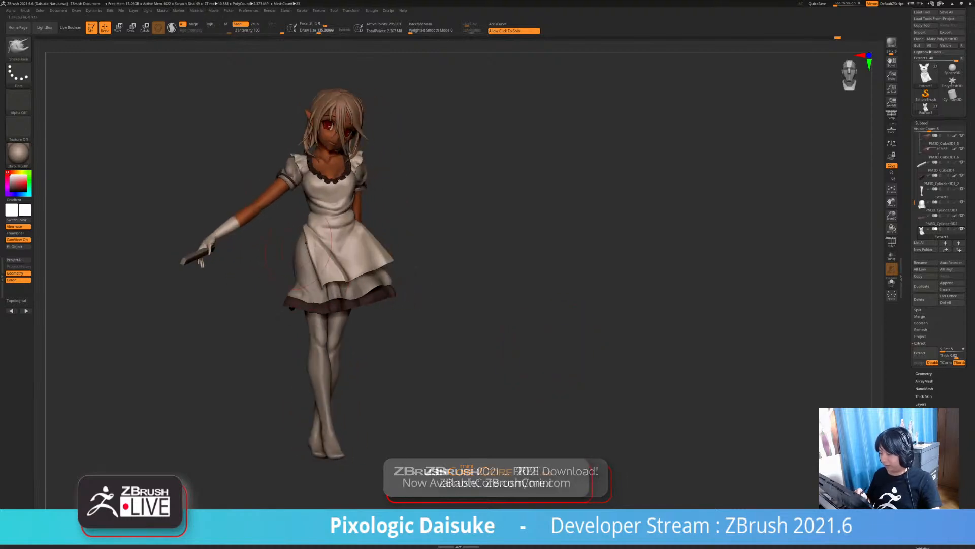
alt+right_drag(297, 249, 329, 272)
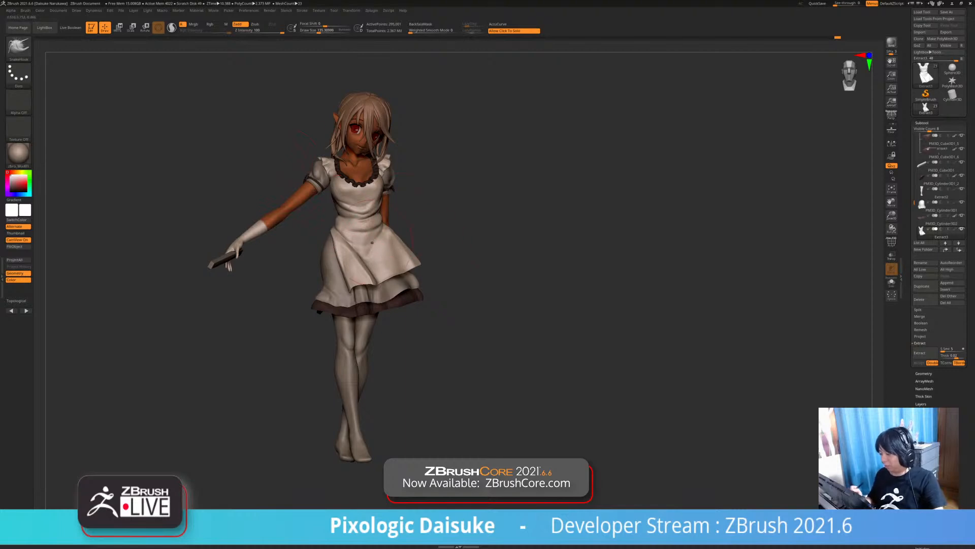
right_drag(395, 248, 424, 246)
mouse_move(383, 314)
mouse_down()
mouse_move(579, 316)
mouse_move(440, 315)
mouse_move(415, 354)
mouse_move(584, 354)
mouse_move(419, 354)
mouse_up()
mouse_move(419, 354)
alt+right_down()
mouse_move(440, 345)
mouse_move(441, 401)
mouse_move(440, 364)
alt+right_up()
mouse_move(440, 363)
mouse_down()
mouse_move(355, 376)
mouse_move(416, 391)
mouse_move(386, 401)
mouse_move(394, 393)
mouse_move(490, 392)
mouse_up()
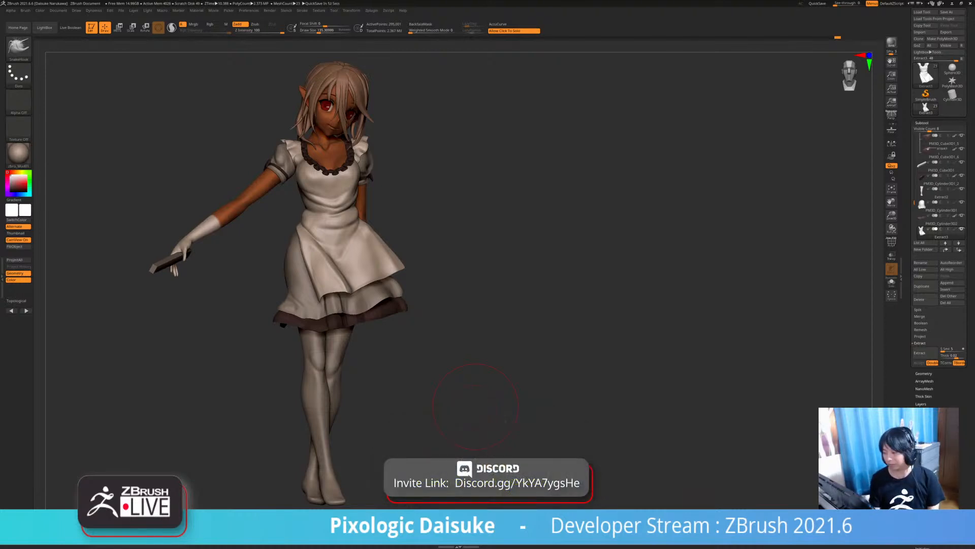
mouse_move(475, 406)
mouse_down()
mouse_move(437, 401)
mouse_move(473, 406)
mouse_up()
drag(440, 366, 456, 361)
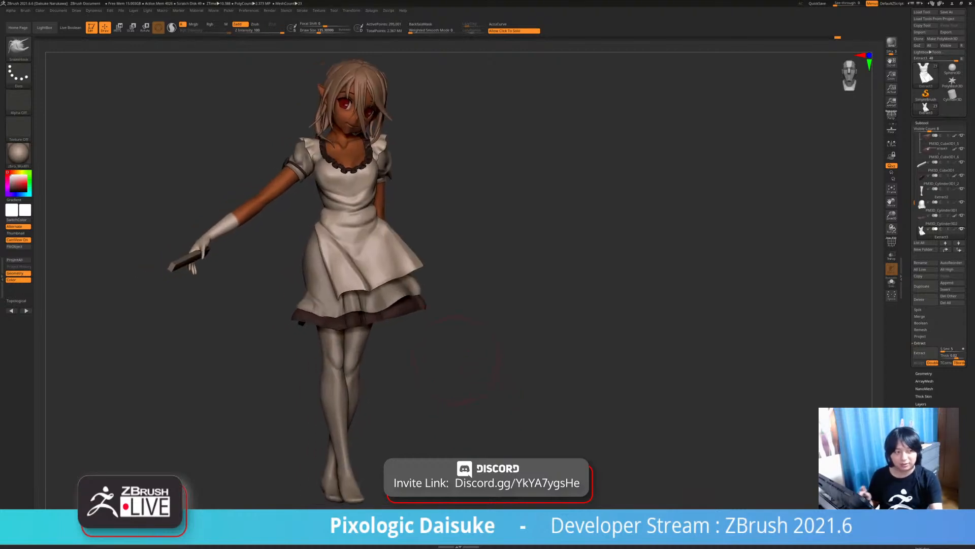